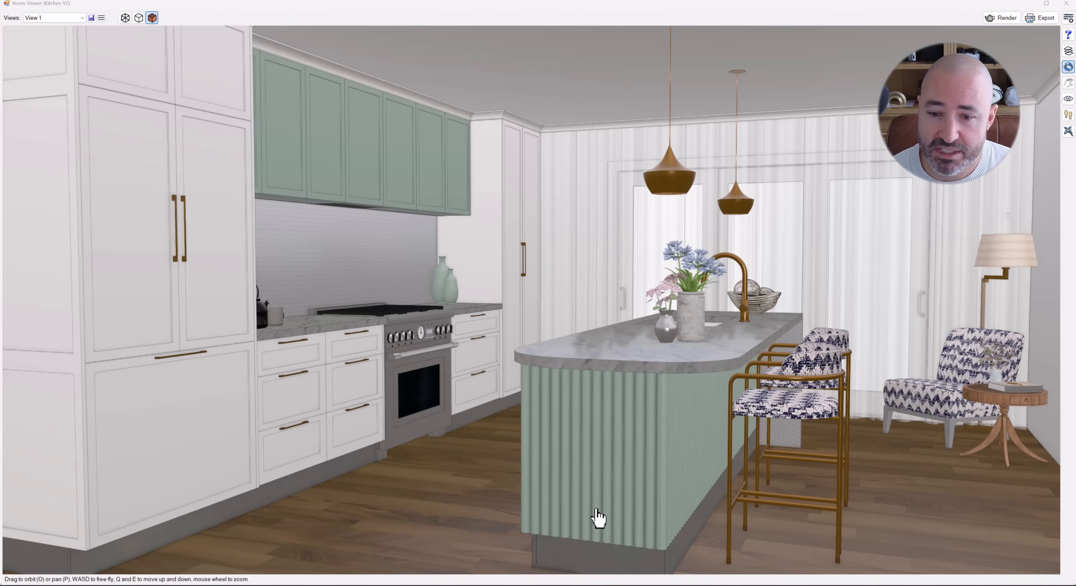
Examine the kitchen island from a few closer angles and restore the saved View 1
drag(857, 432, 844, 460)
scroll(597, 469, up, 4)
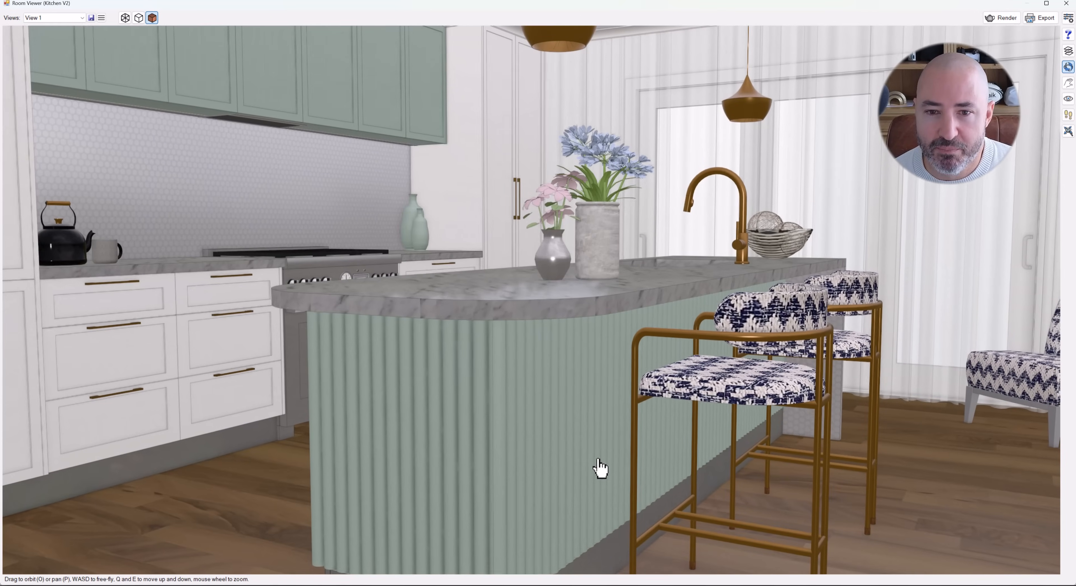
scroll(498, 340, down, 2)
drag(496, 339, 509, 343)
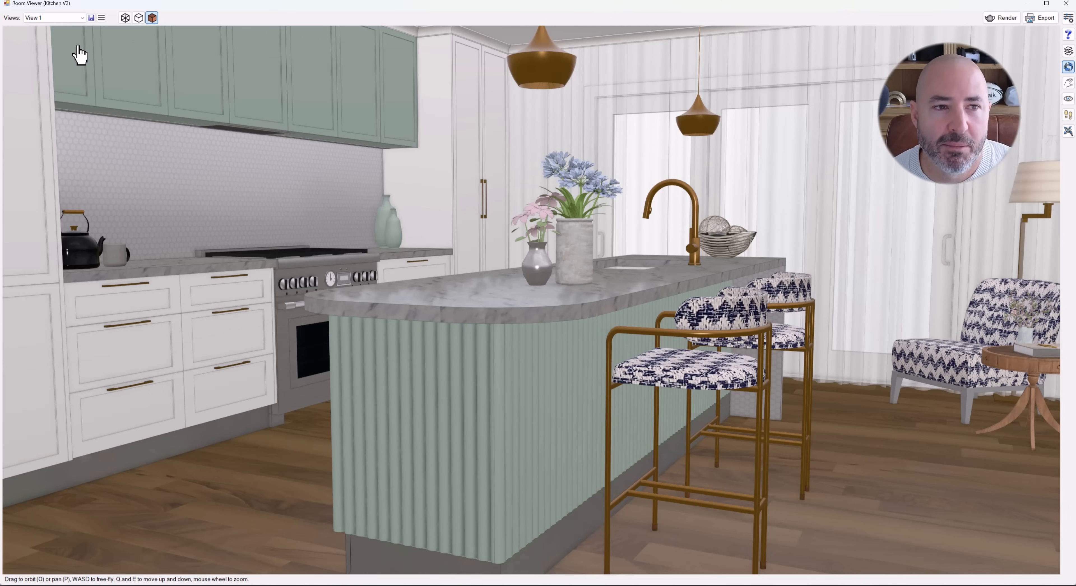
click(82, 18)
click(63, 26)
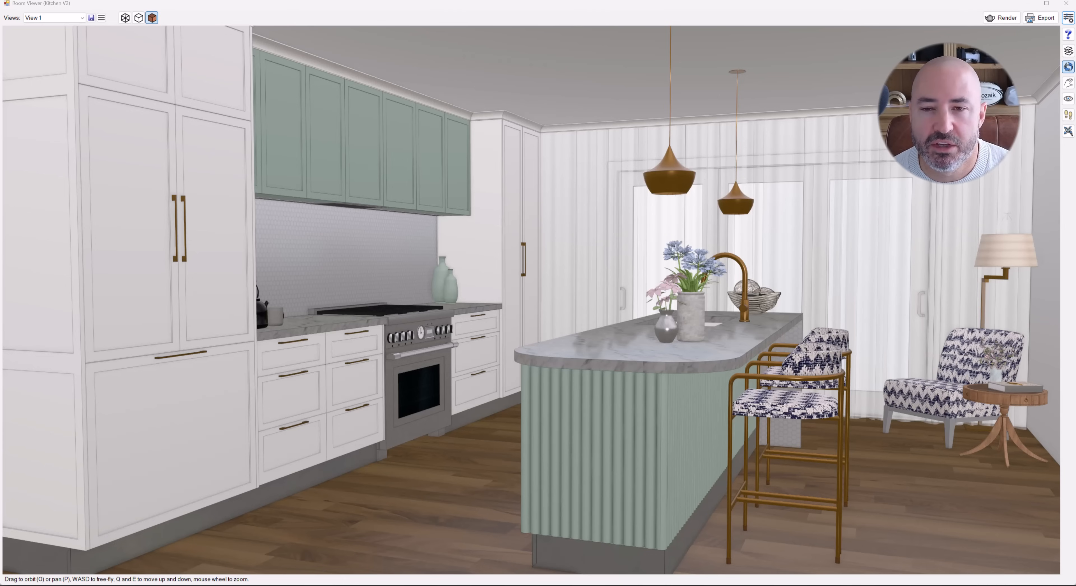
In the render settings, set Ambient light and Line Opacity to maximum and Camera, HDRI, Tonemap, ambient occlusion Intensity and Fade to minimum
drag(0, 105, 630, 203)
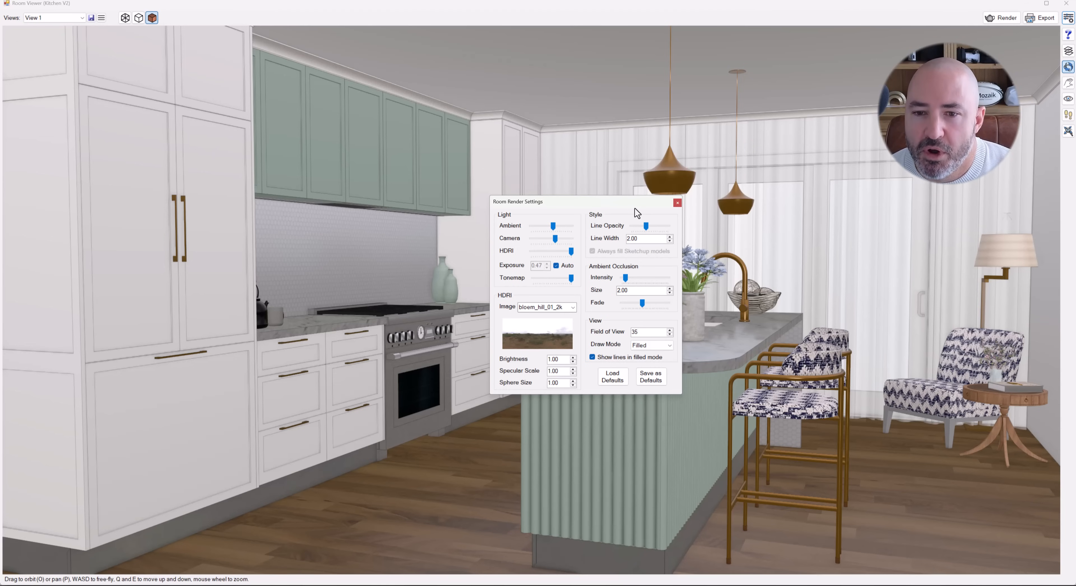
drag(629, 205, 485, 250)
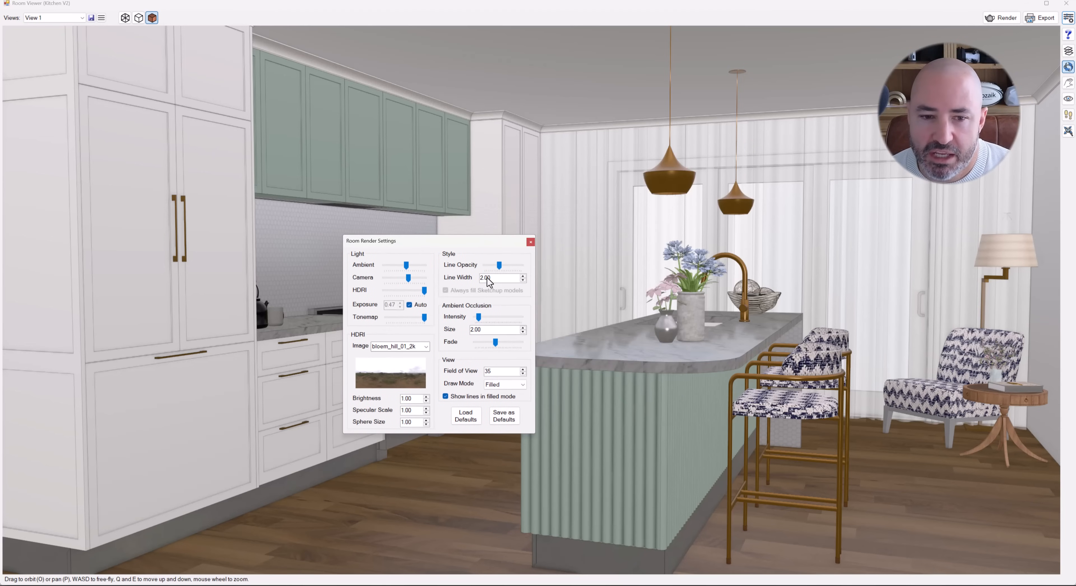
drag(424, 318, 360, 323)
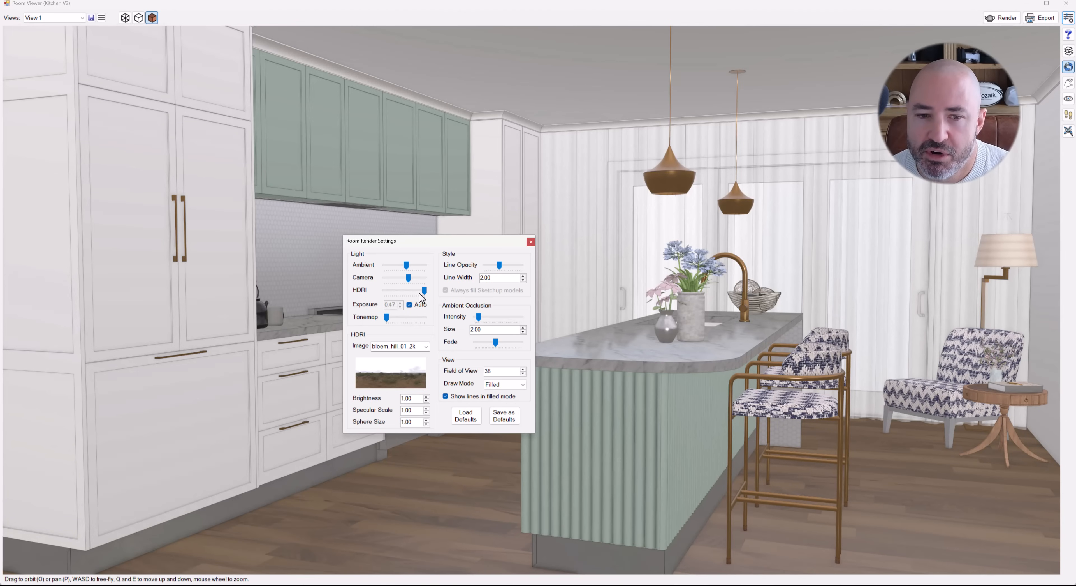
drag(425, 290, 521, 266)
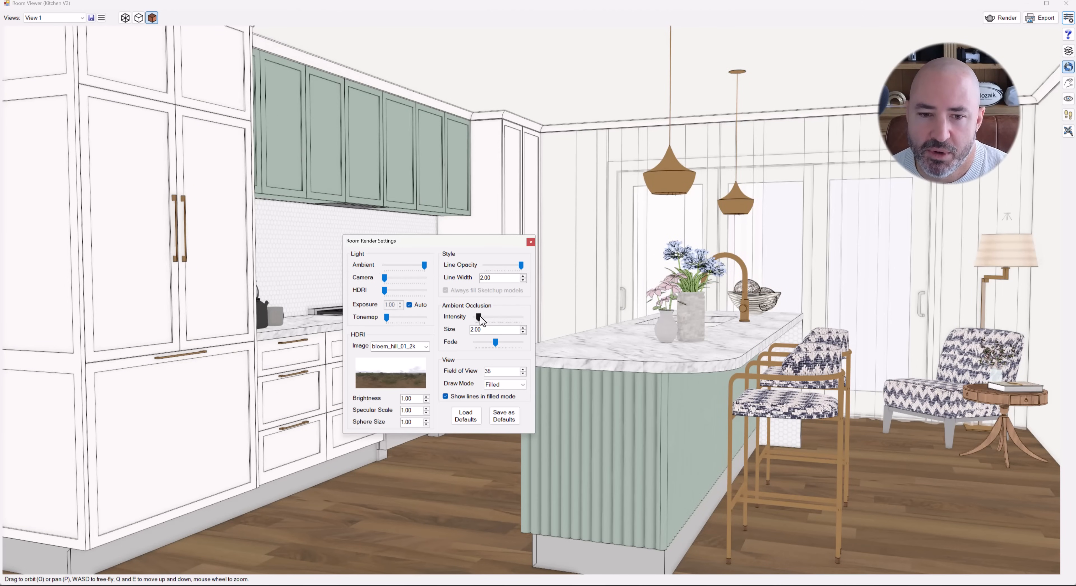
drag(480, 318, 474, 318)
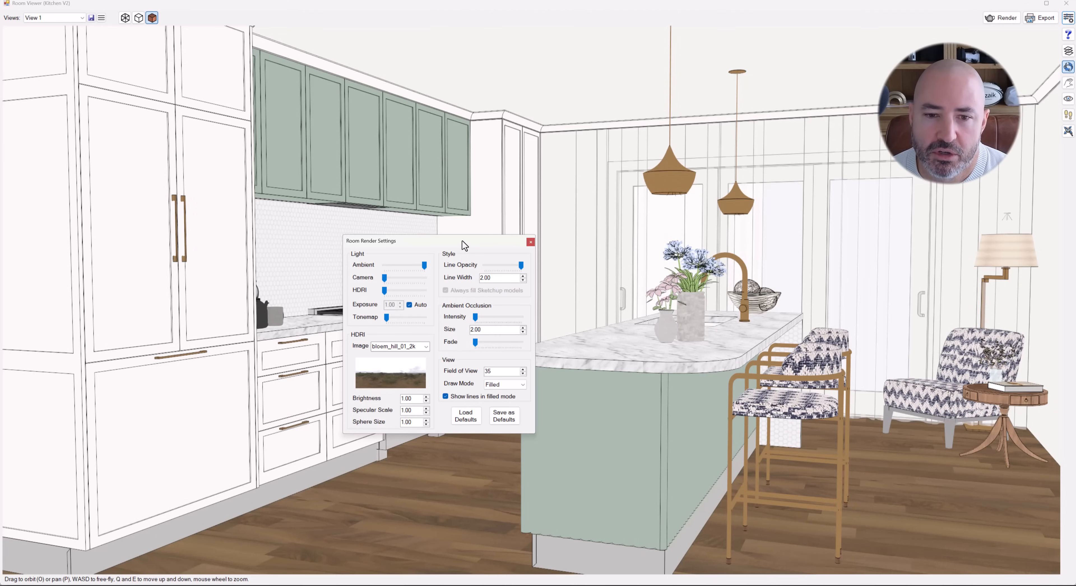
drag(457, 244, 896, 125)
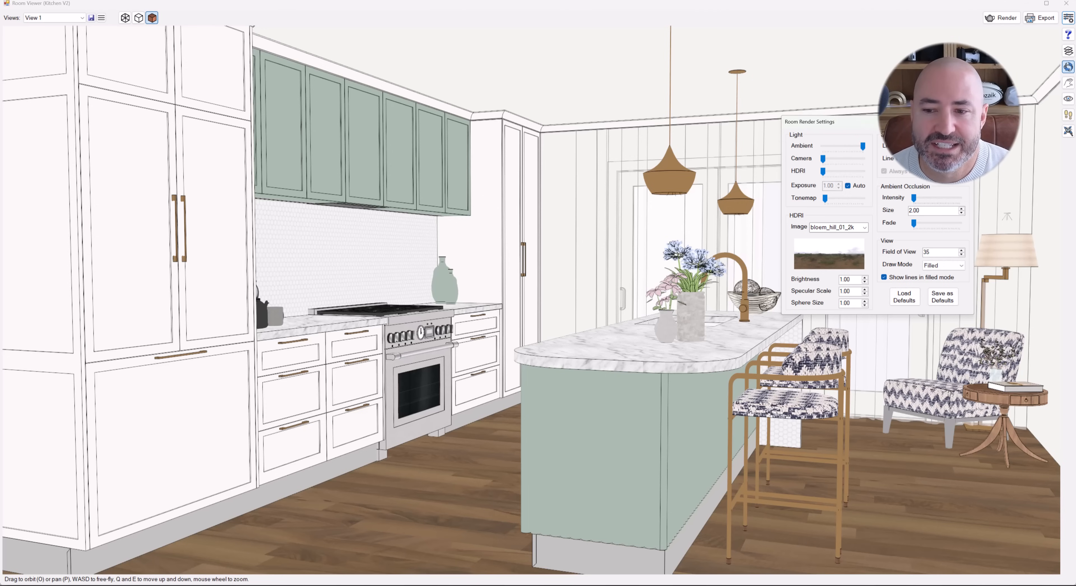
Test the scene with Line Opacity at minimum and set it slightly below the middle of its range
drag(891, 123, 827, 272)
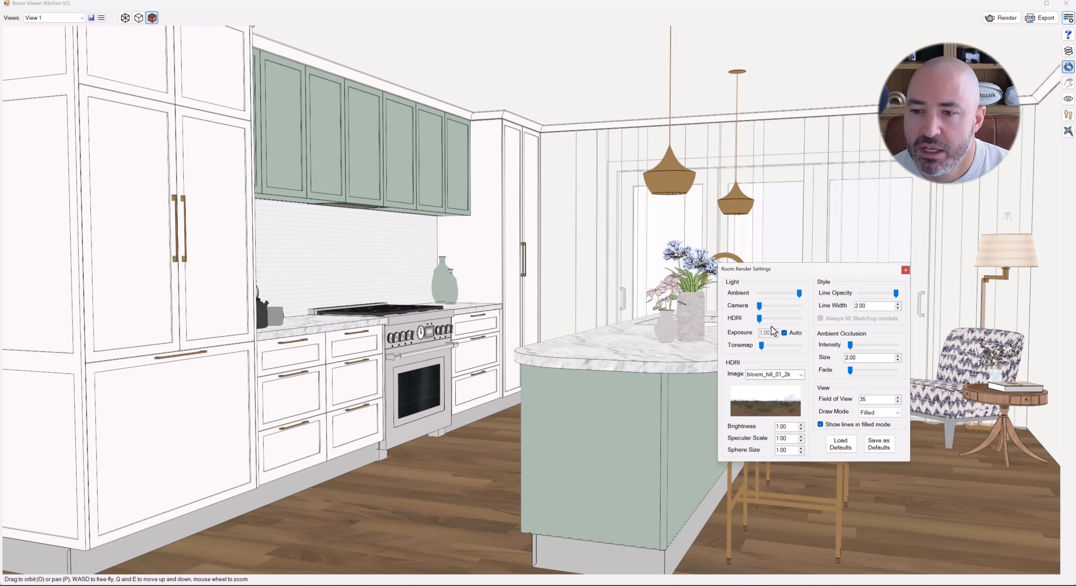
drag(895, 294, 830, 301)
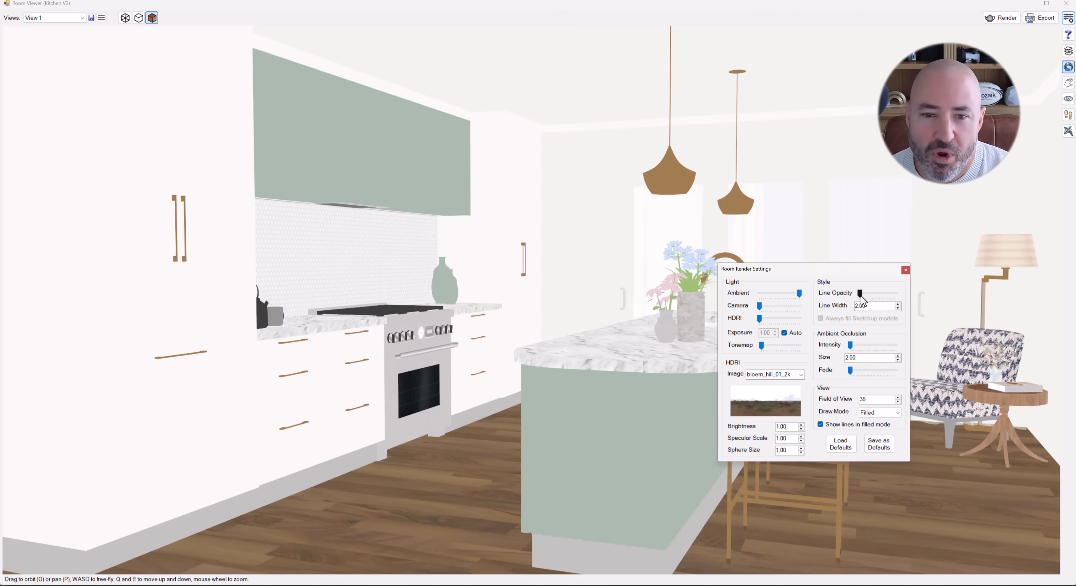
drag(860, 293, 879, 299)
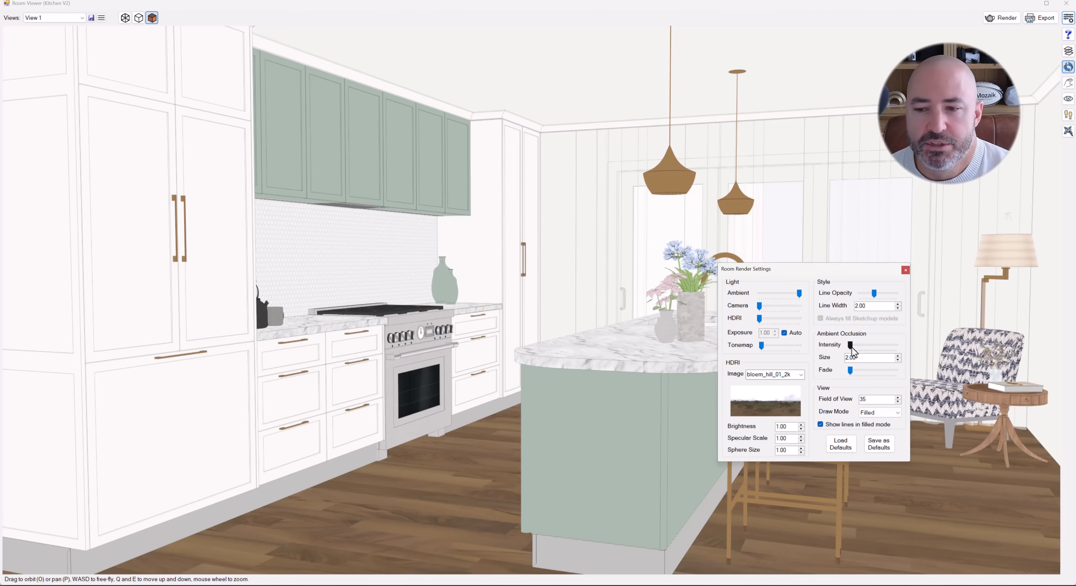
Test strong ambient occlusion and set both its Intensity and Fade to just above minimum
mouse_move(853, 345)
mouse_down()
mouse_move(861, 343)
mouse_move(856, 370)
mouse_move(899, 348)
mouse_move(856, 346)
mouse_move(909, 346)
mouse_up()
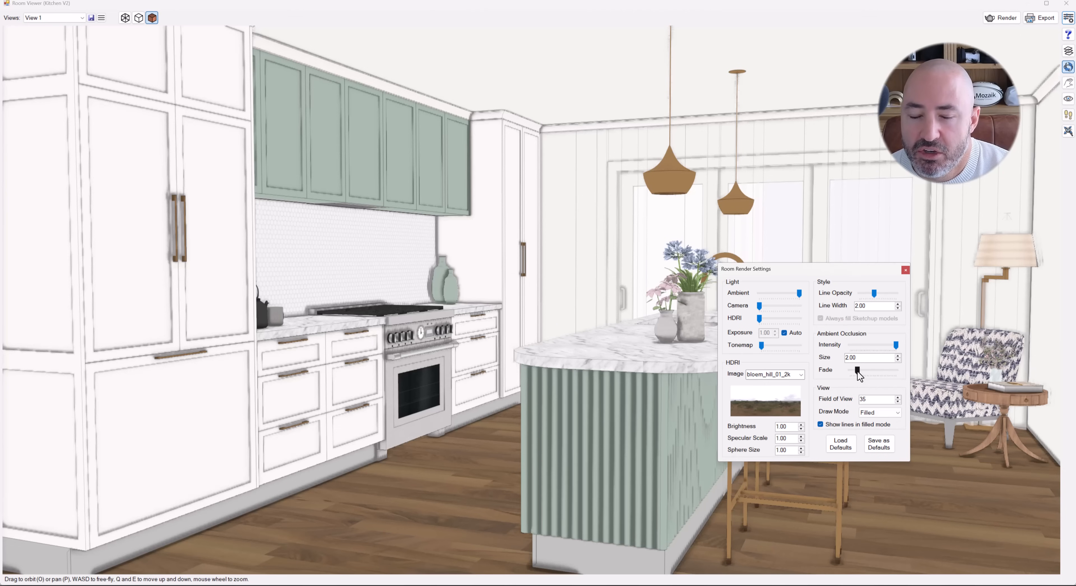
mouse_move(857, 370)
mouse_down()
mouse_move(845, 370)
mouse_move(902, 366)
mouse_up()
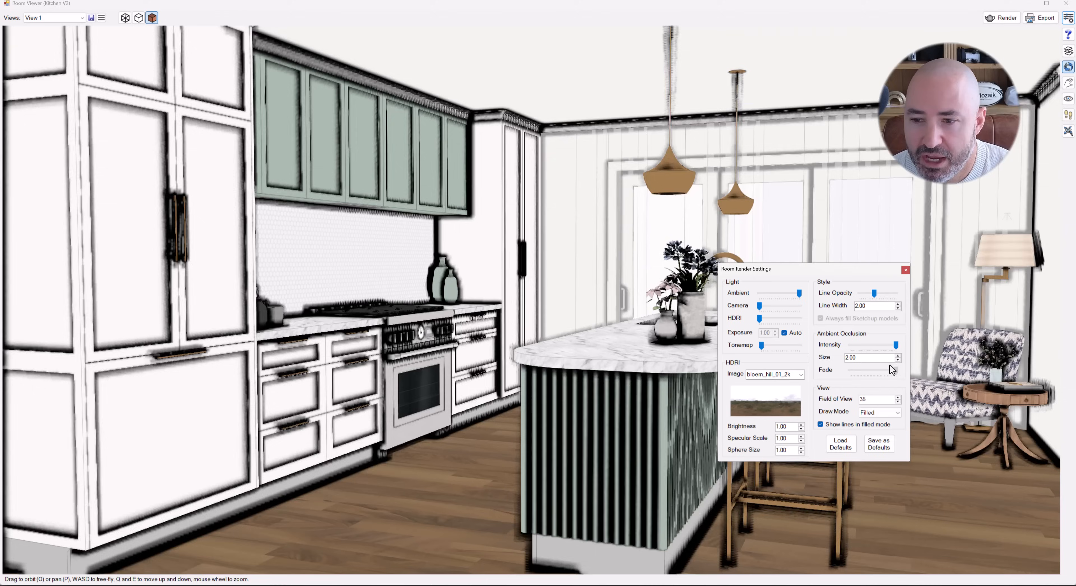
drag(891, 367, 840, 370)
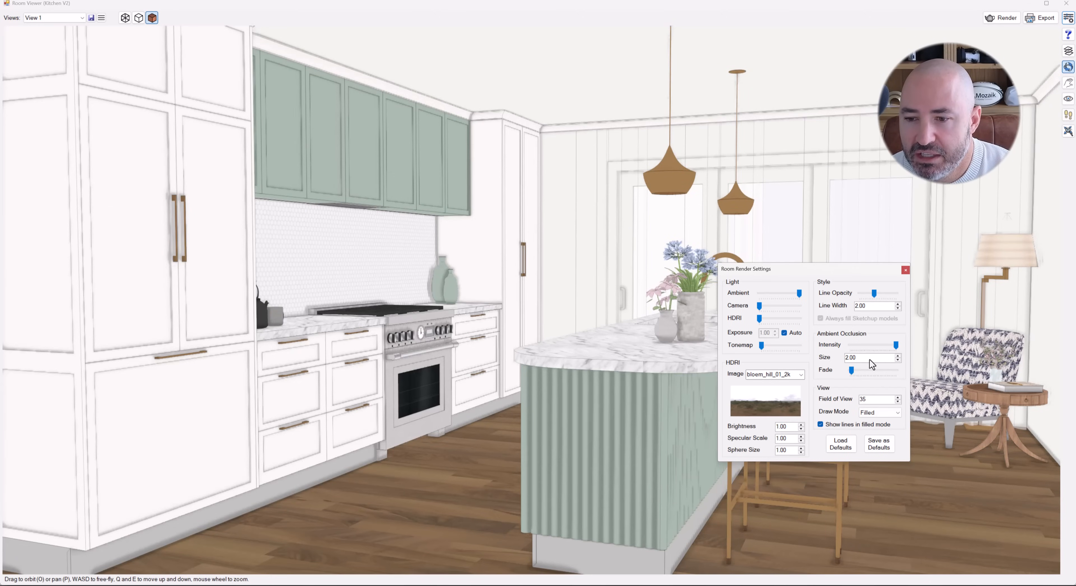
mouse_move(896, 345)
mouse_down()
mouse_move(853, 346)
mouse_move(854, 375)
mouse_move(858, 348)
mouse_up()
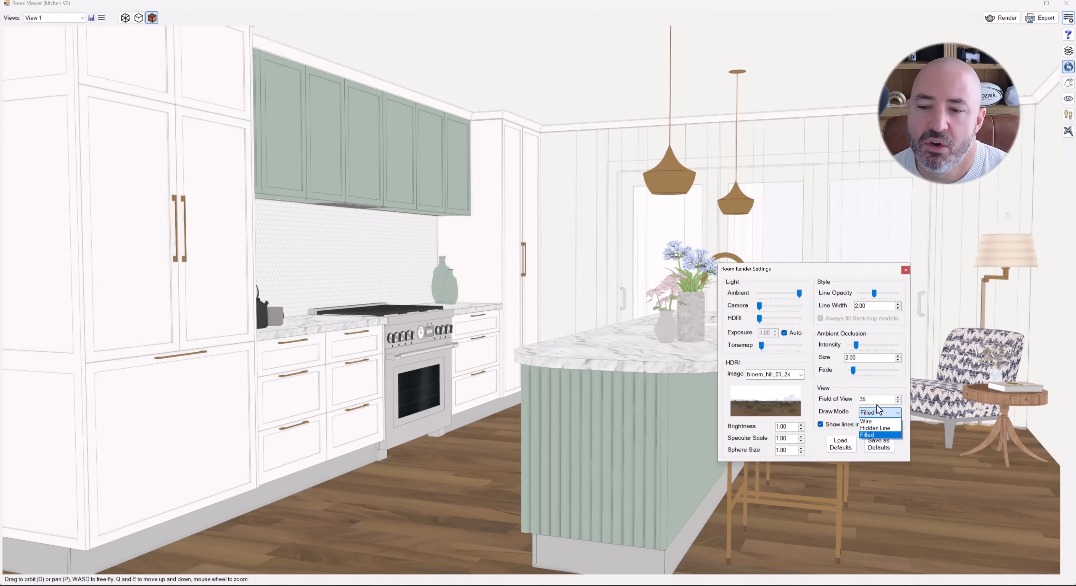
click(885, 381)
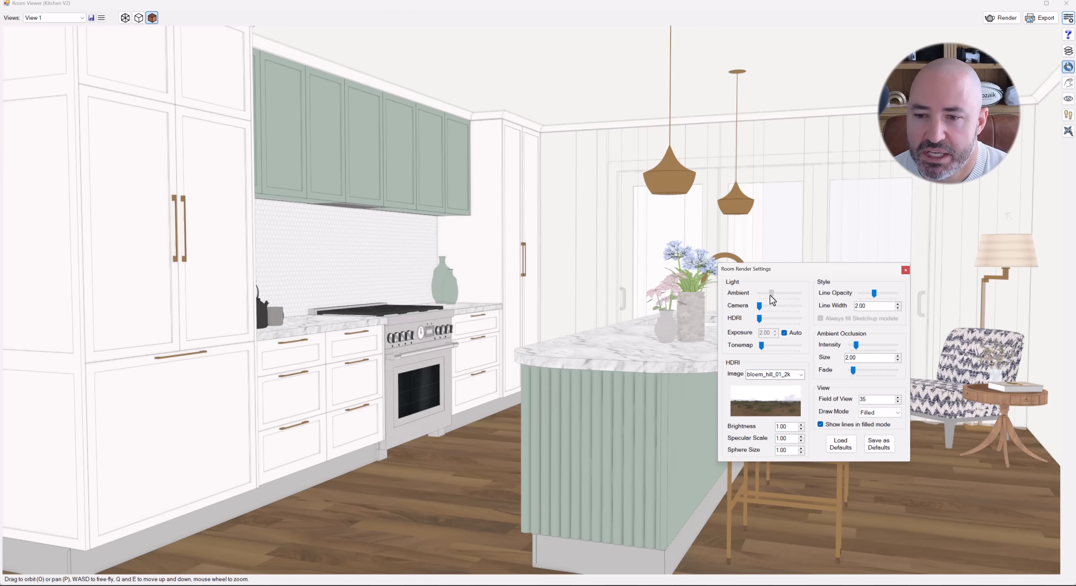
Test the scene without Ambient light, set Ambient to about one third and raise HDRI light to maximum
drag(772, 299, 759, 298)
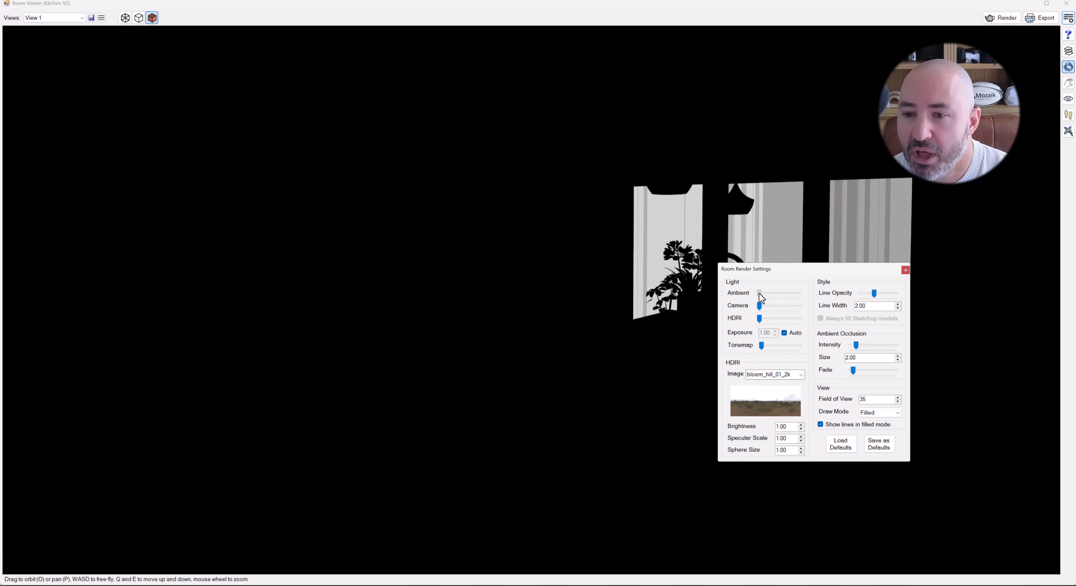
drag(760, 297, 772, 298)
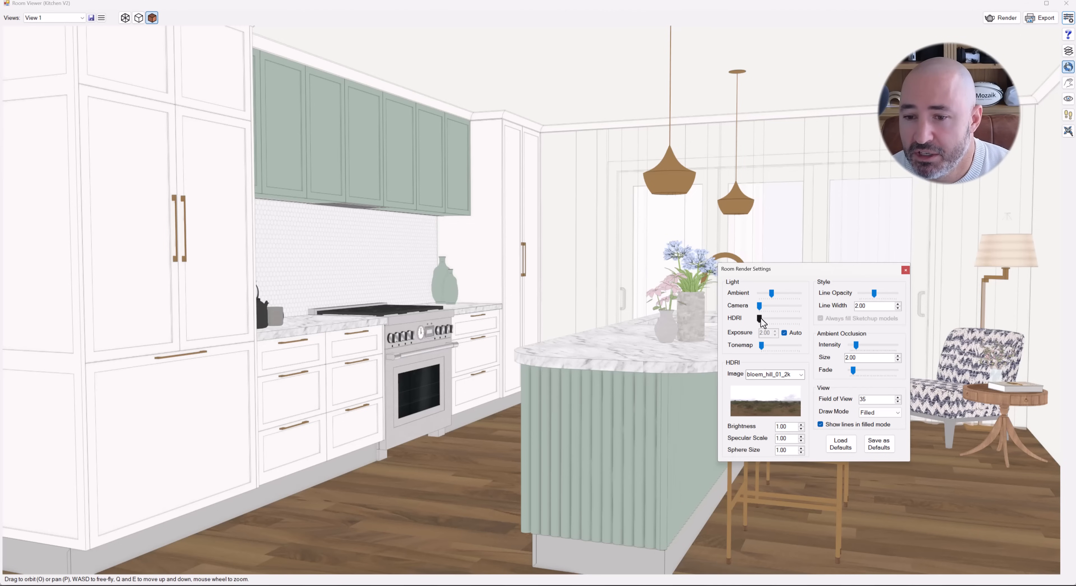
drag(760, 318, 848, 321)
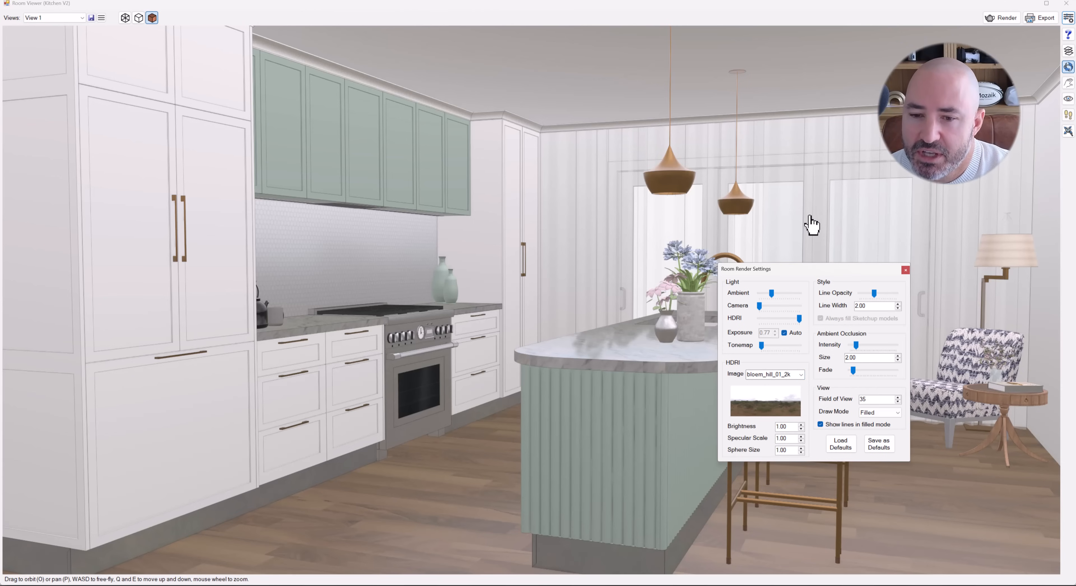
Try the DefaultHDRI image, compare the benchtop reflections from several angles, and switch the HDRI image back to bloem_hill_01_2k
drag(800, 272, 850, 224)
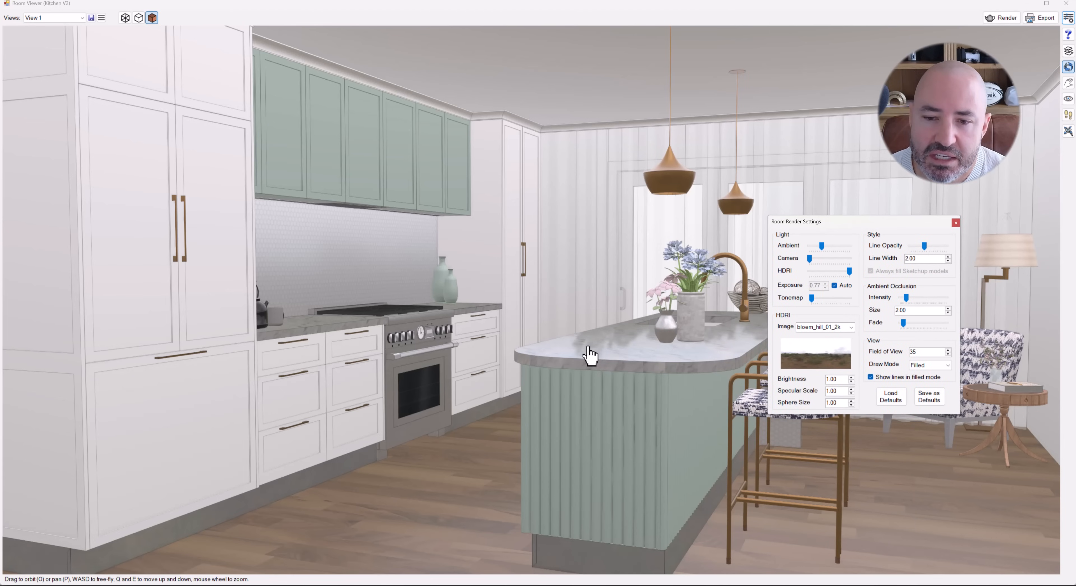
drag(619, 338, 623, 409)
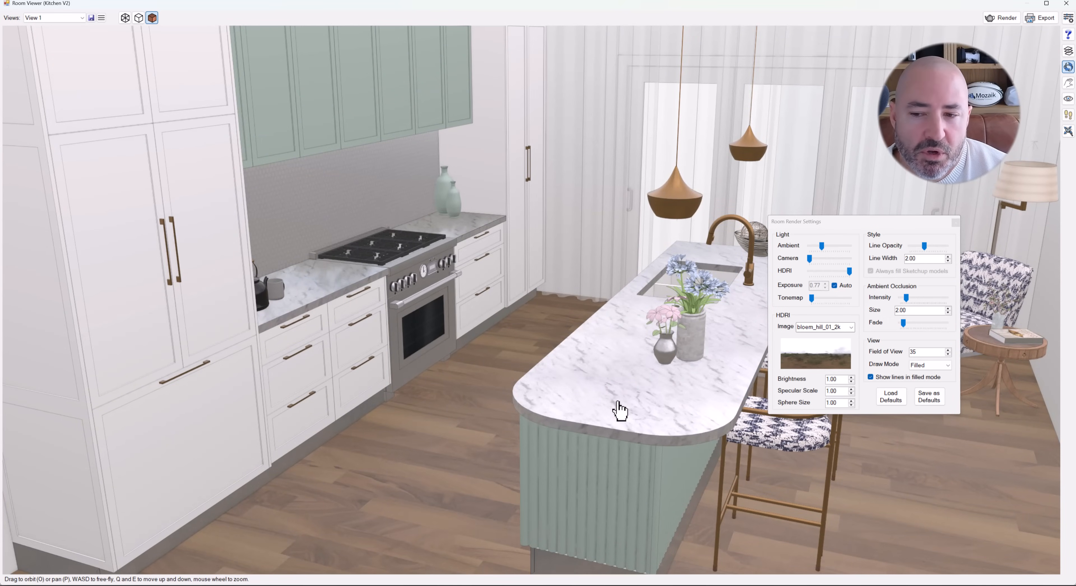
click(851, 327)
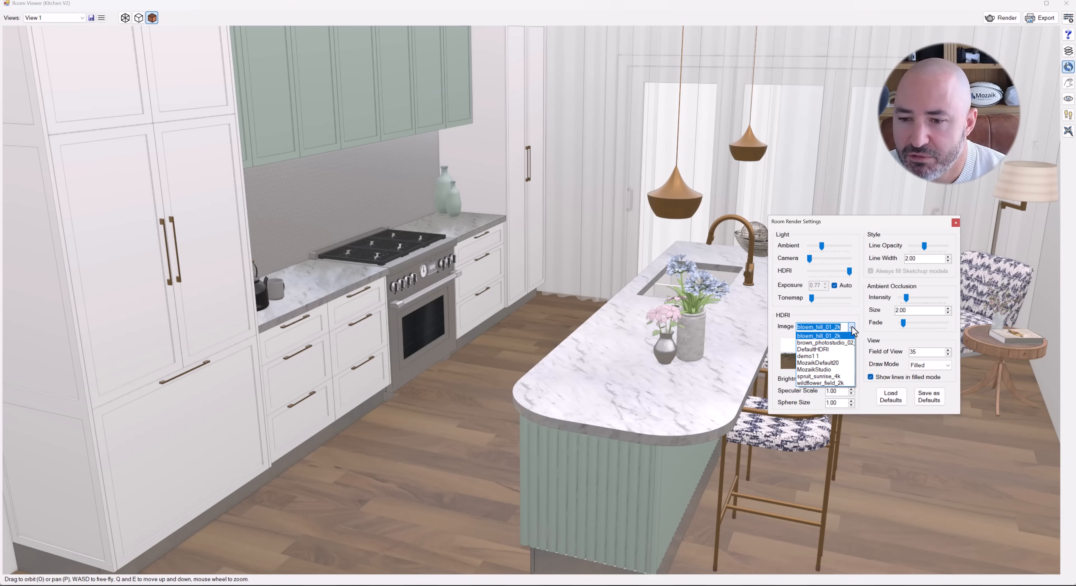
click(828, 349)
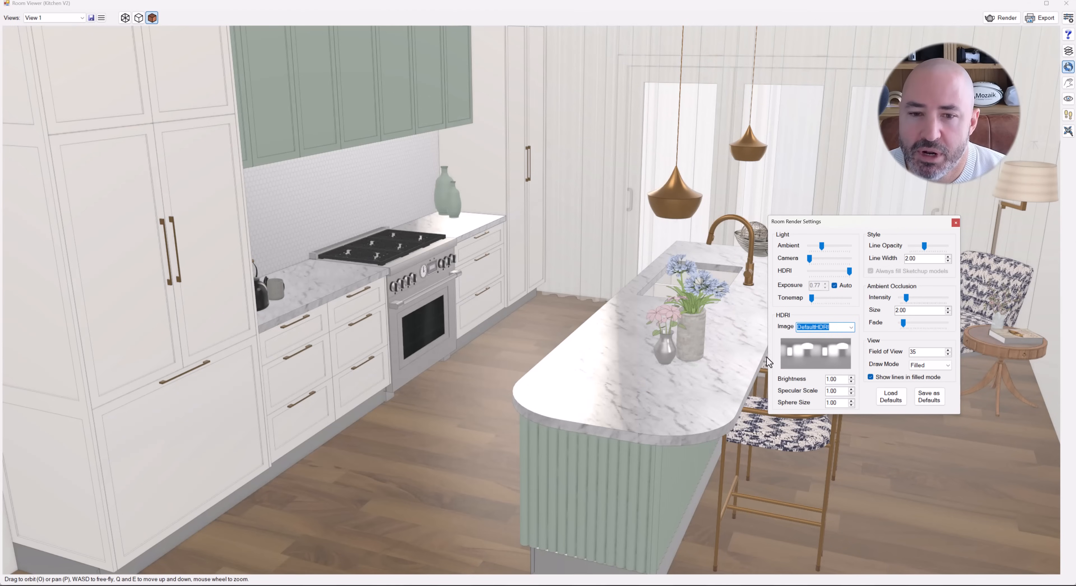
drag(664, 391, 581, 373)
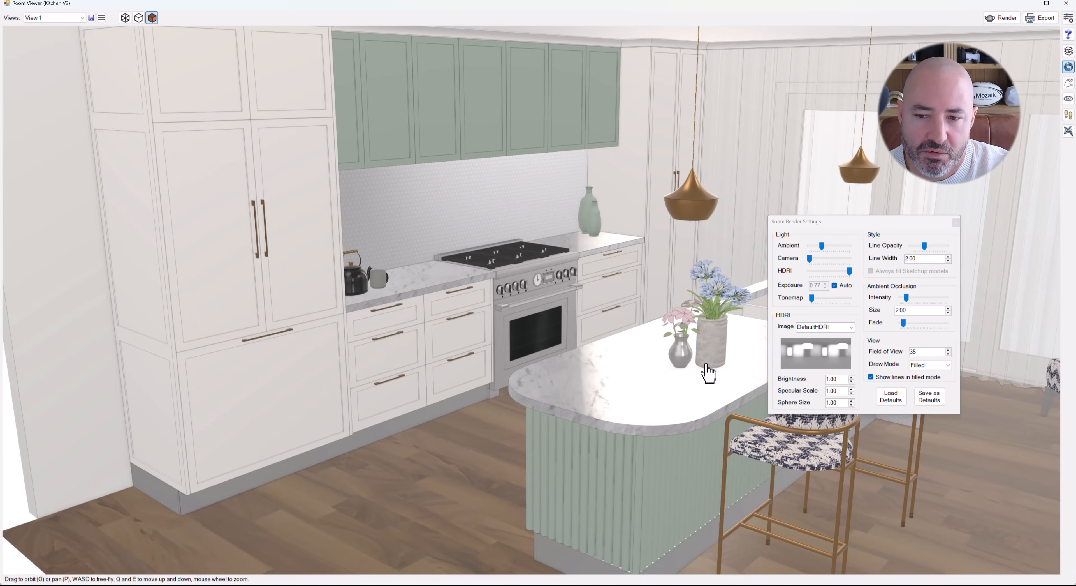
drag(716, 391, 607, 319)
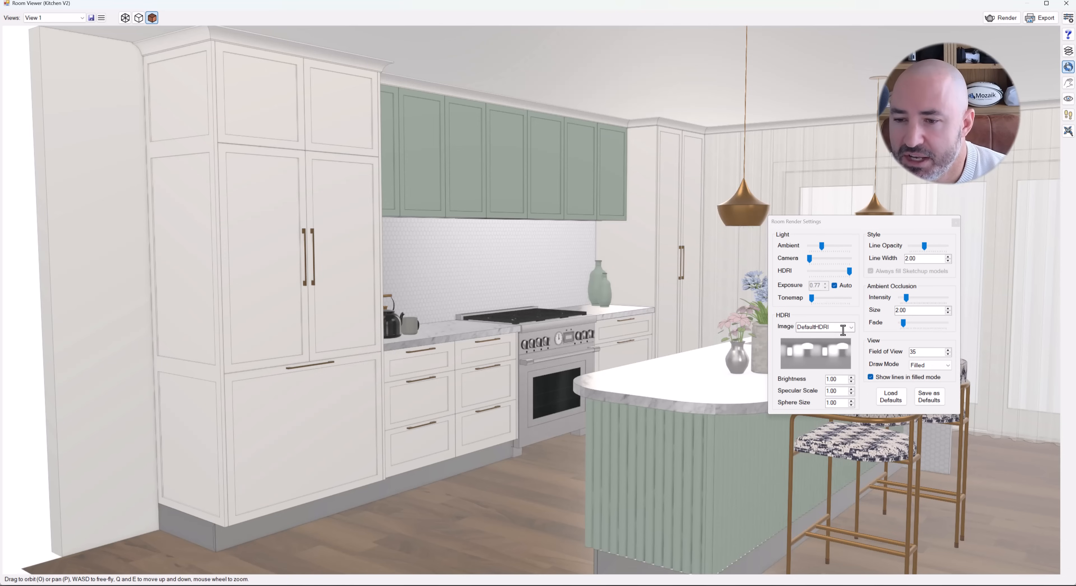
click(851, 327)
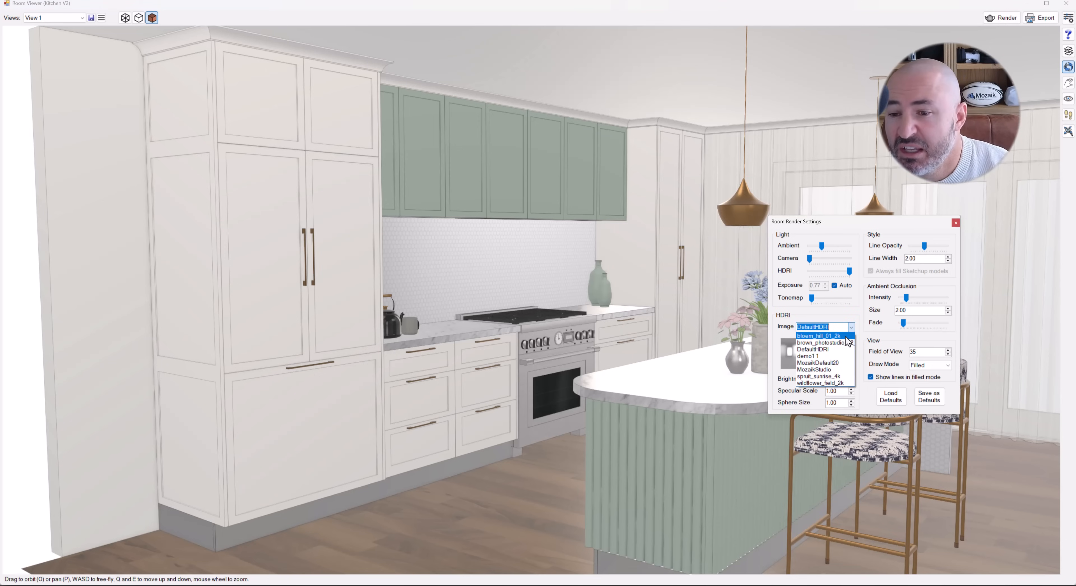
click(846, 336)
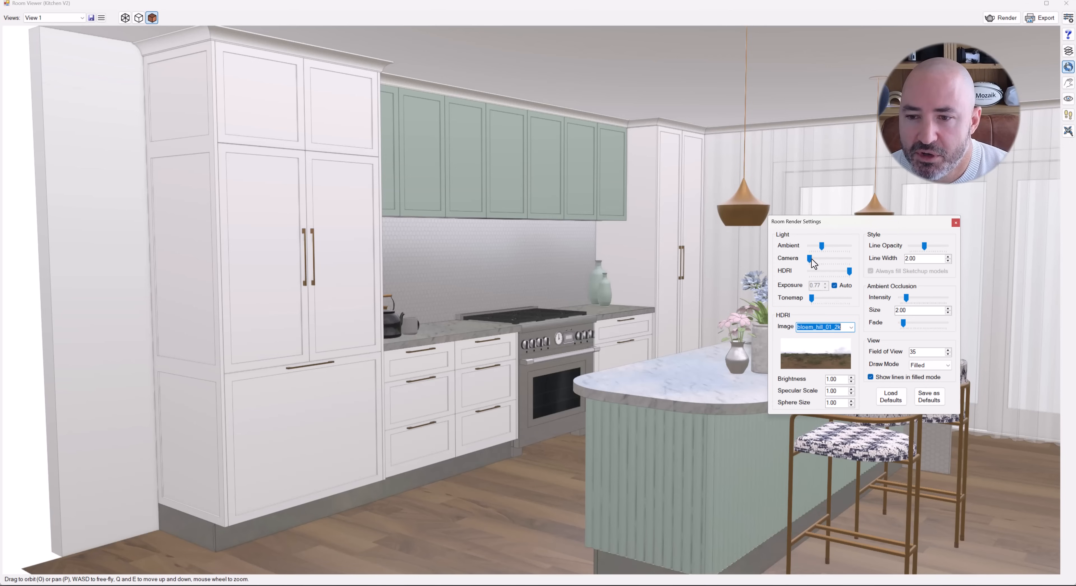
Set the Camera light to about half and raise Tonemap to maximum
mouse_move(817, 260)
mouse_down()
mouse_move(854, 263)
mouse_move(823, 264)
mouse_move(832, 260)
mouse_up()
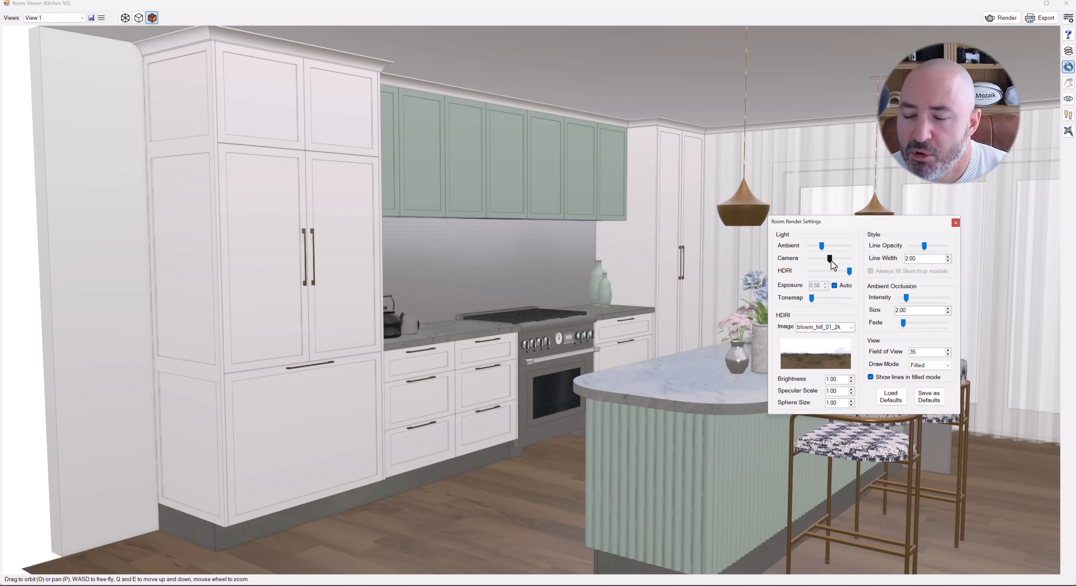
mouse_move(813, 297)
mouse_down()
mouse_move(858, 298)
mouse_move(808, 298)
mouse_up()
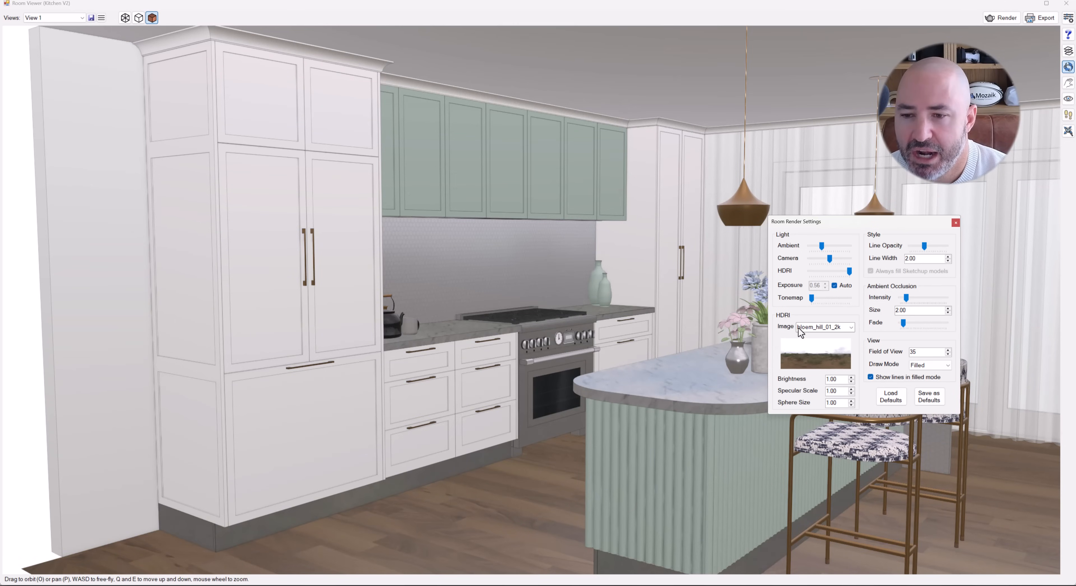
drag(812, 297, 865, 300)
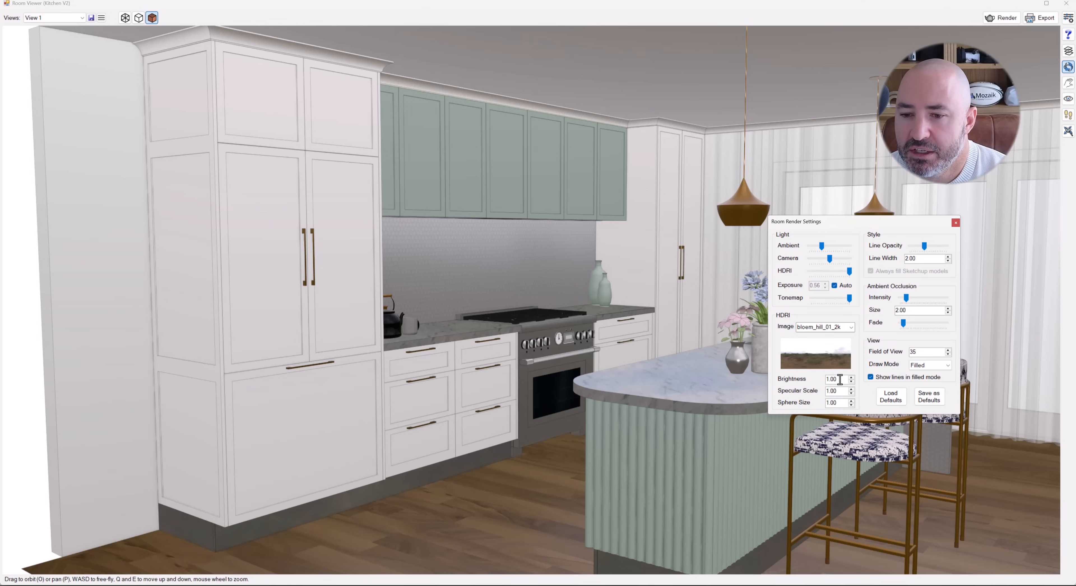
Raise the HDRI brightness to 1.45
click(852, 377)
click(852, 377)
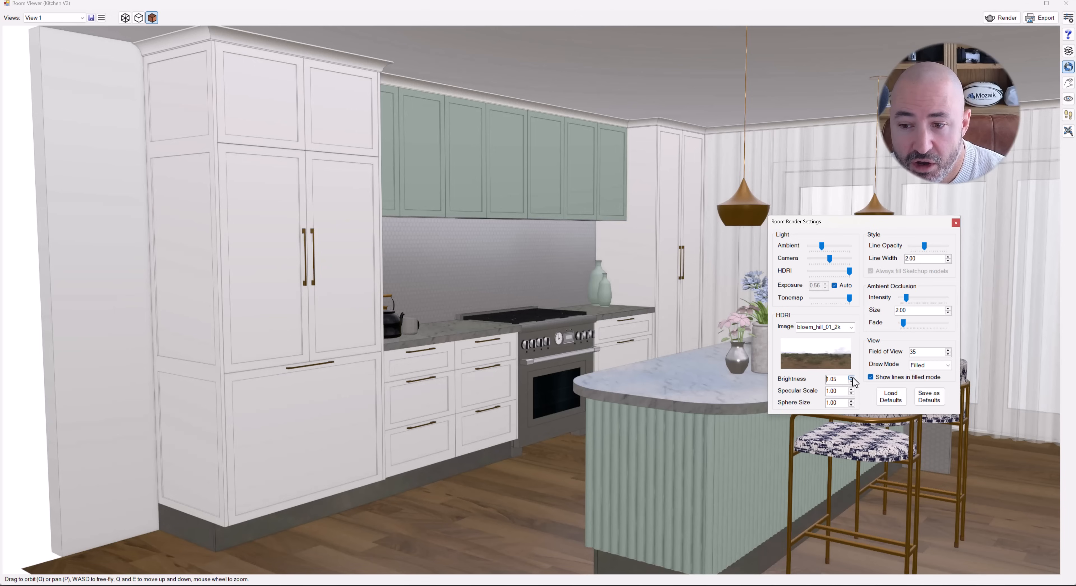
click(852, 377)
click(852, 377)
click(852, 377)
click(851, 377)
click(852, 377)
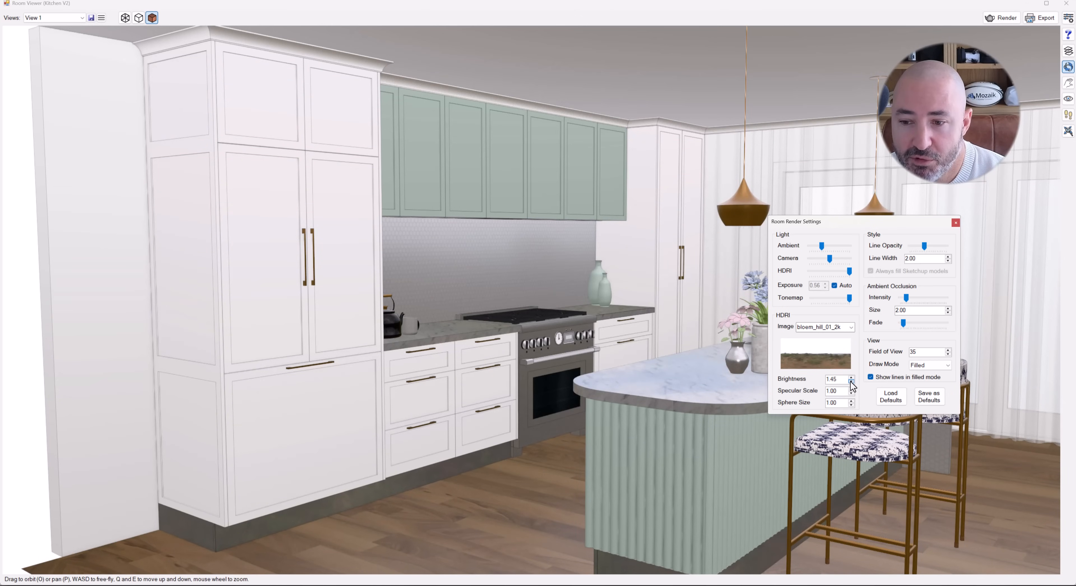
Test lower HDRI brightness values on the kitchen scene and set the brightness to 1.00
click(851, 381)
click(850, 382)
click(851, 381)
click(851, 381)
click(850, 381)
click(851, 381)
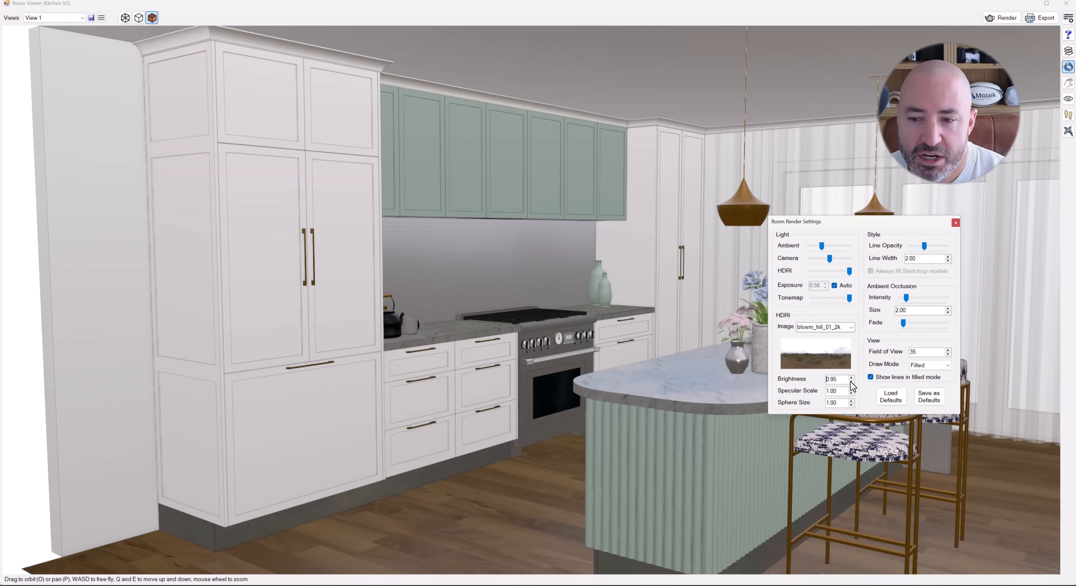
click(850, 382)
click(851, 381)
click(851, 381)
click(850, 381)
click(850, 381)
click(851, 377)
click(851, 376)
click(851, 376)
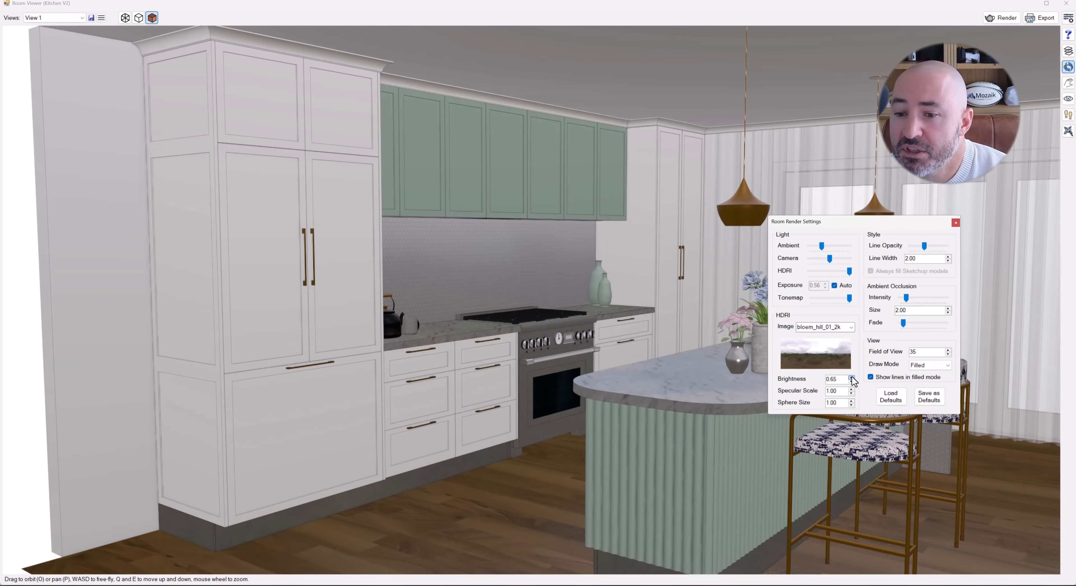
click(851, 377)
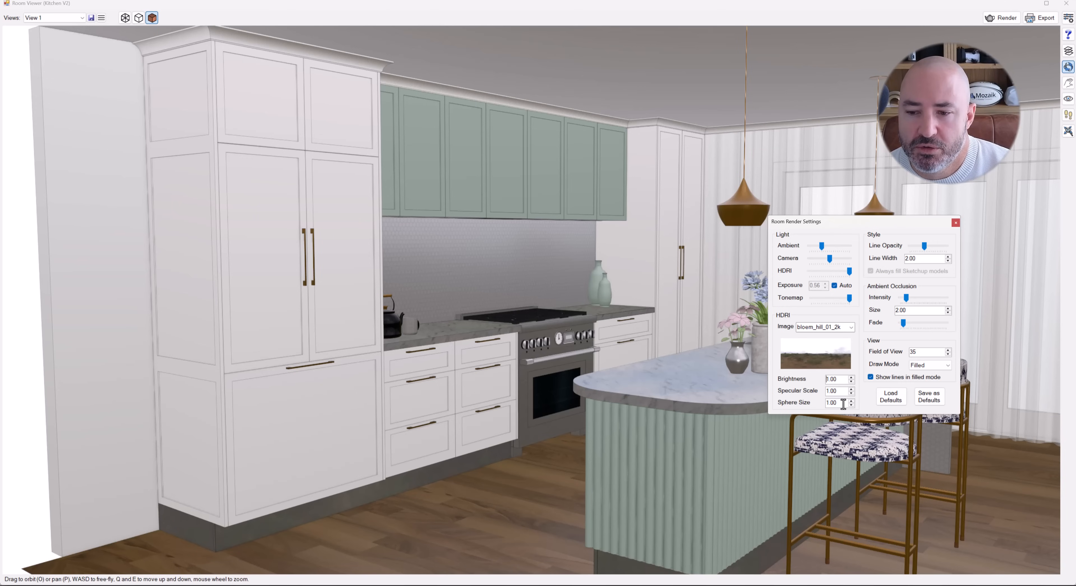
Test an HDRI sphere size of 2.00 and set it back to 1.00
drag(844, 402, 818, 399)
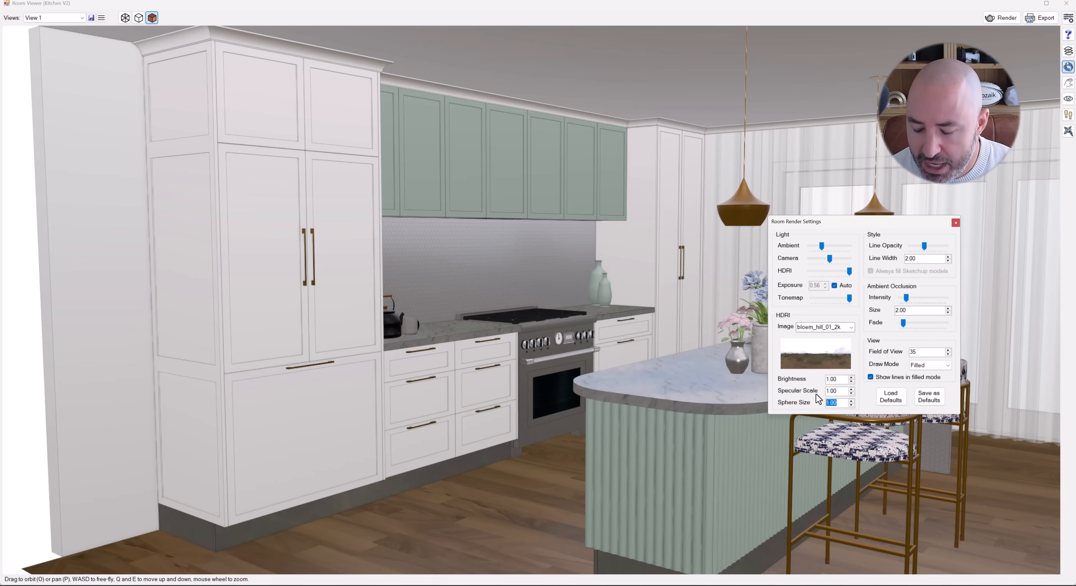
key(Tab)
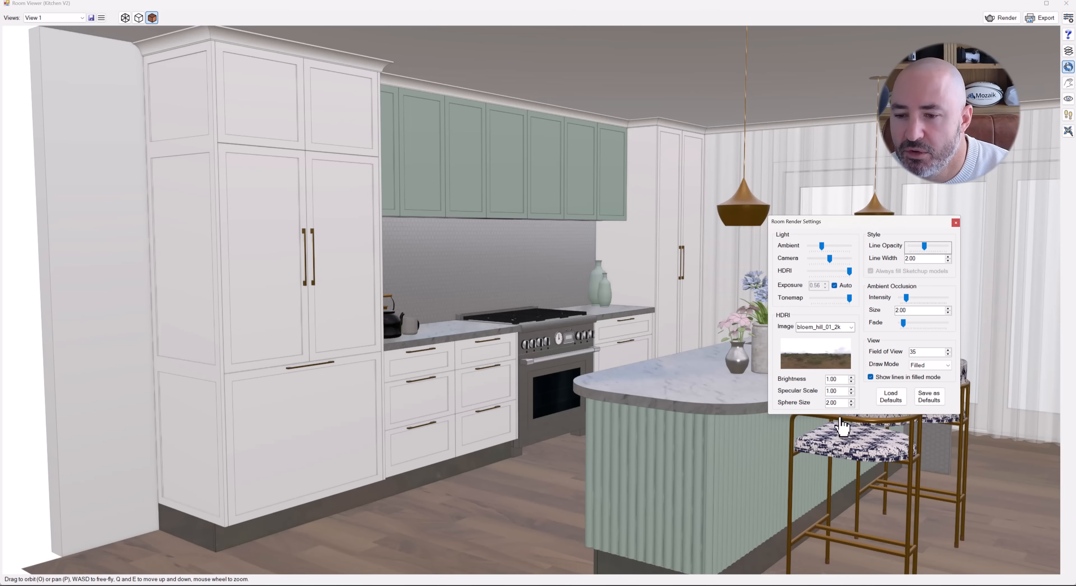
drag(840, 402, 798, 407)
text(1)
click(836, 390)
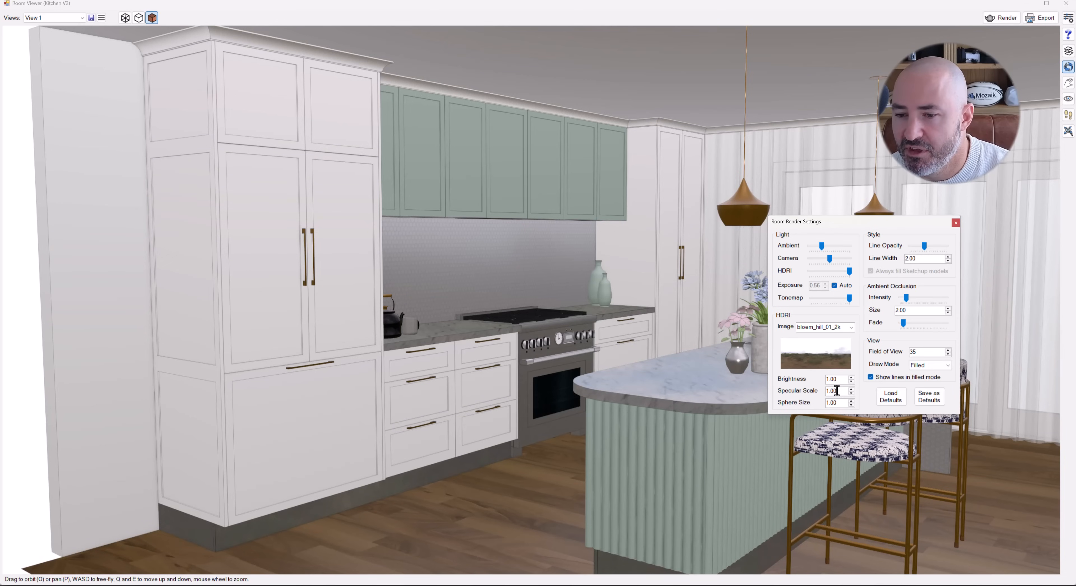
Load the default room render settings and close the settings dialog
click(895, 399)
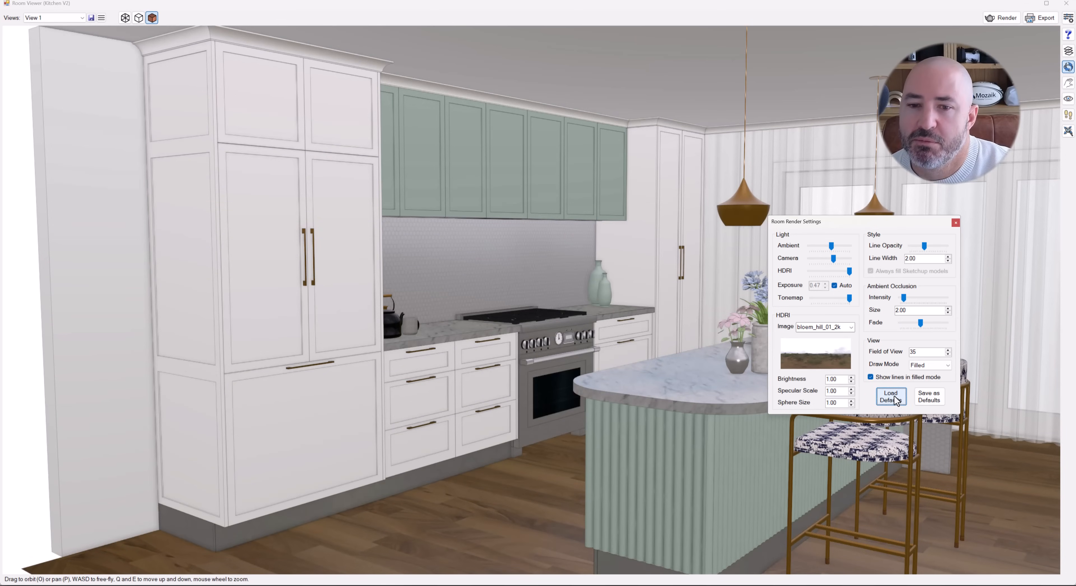
click(955, 222)
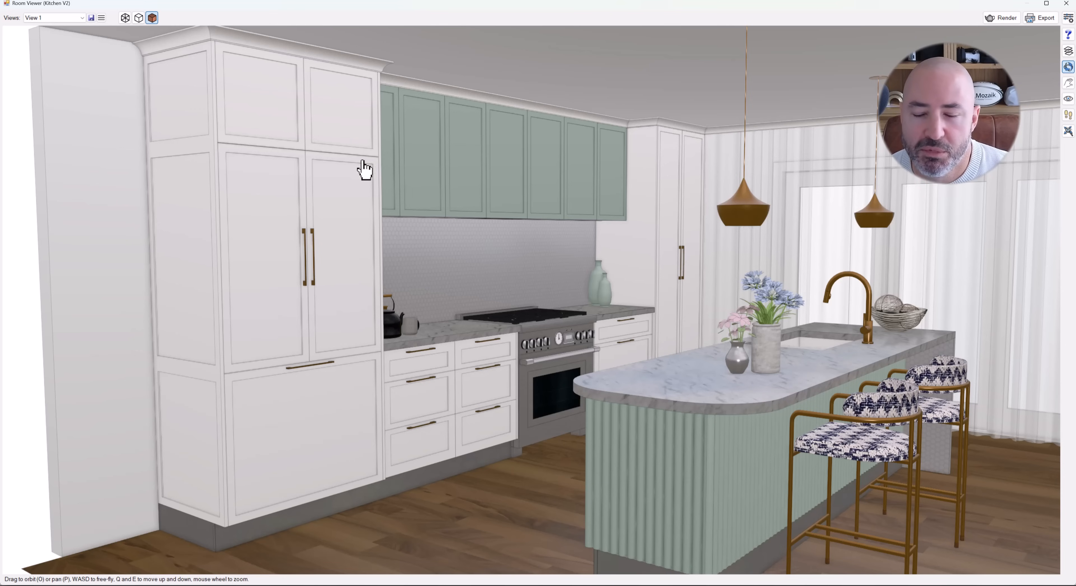
Examine the whole kitchen from several distances and angles, including the tall cabinets, island and cooktop wall
scroll(430, 289, down, 3)
scroll(433, 292, down, 5)
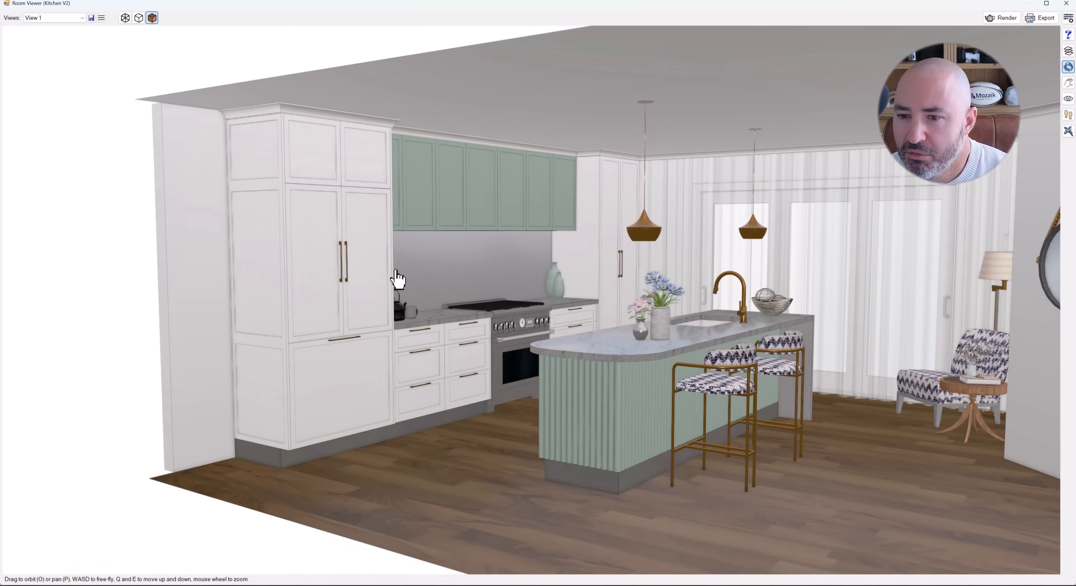
scroll(831, 307, up, 3)
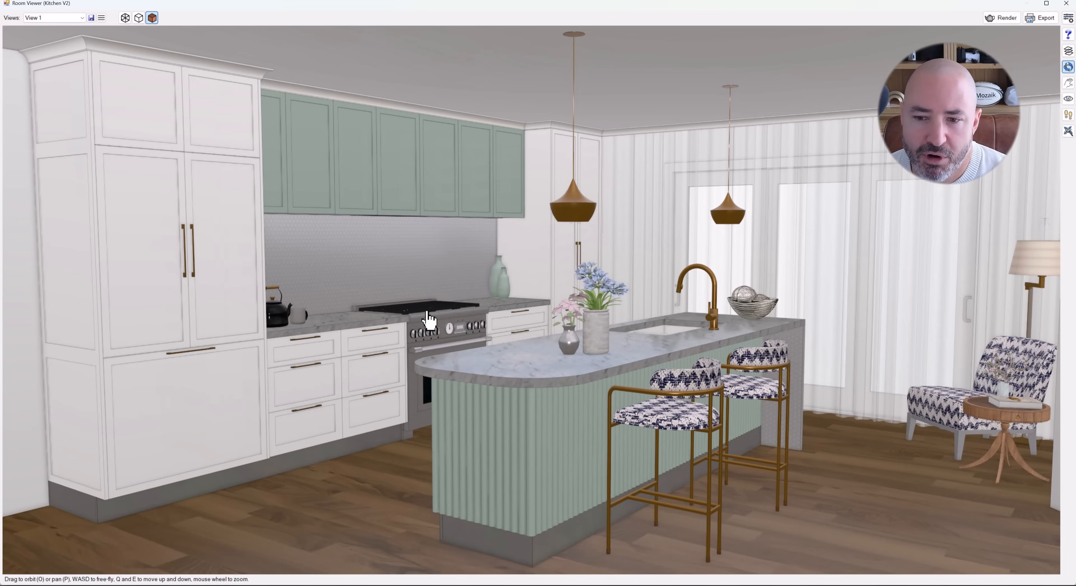
scroll(443, 324, up, 3)
drag(461, 322, 456, 343)
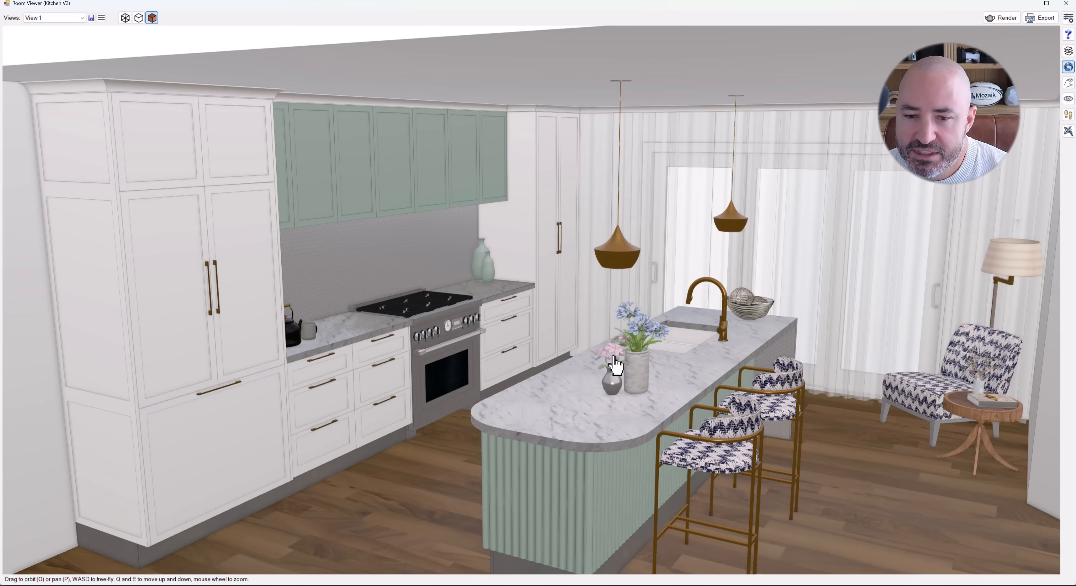
drag(614, 374, 711, 422)
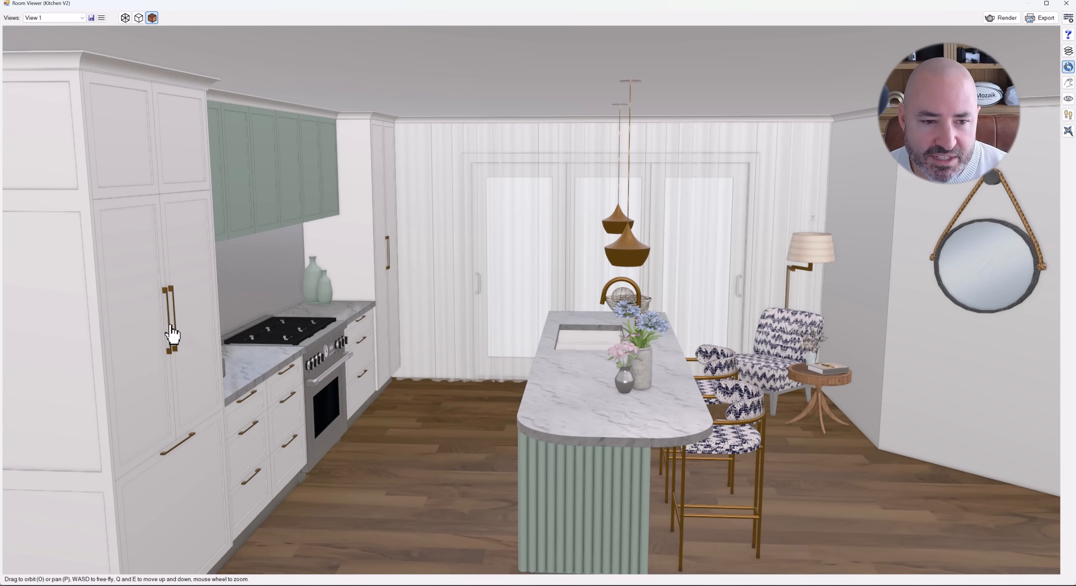
drag(170, 325, 9, 418)
drag(130, 414, 122, 361)
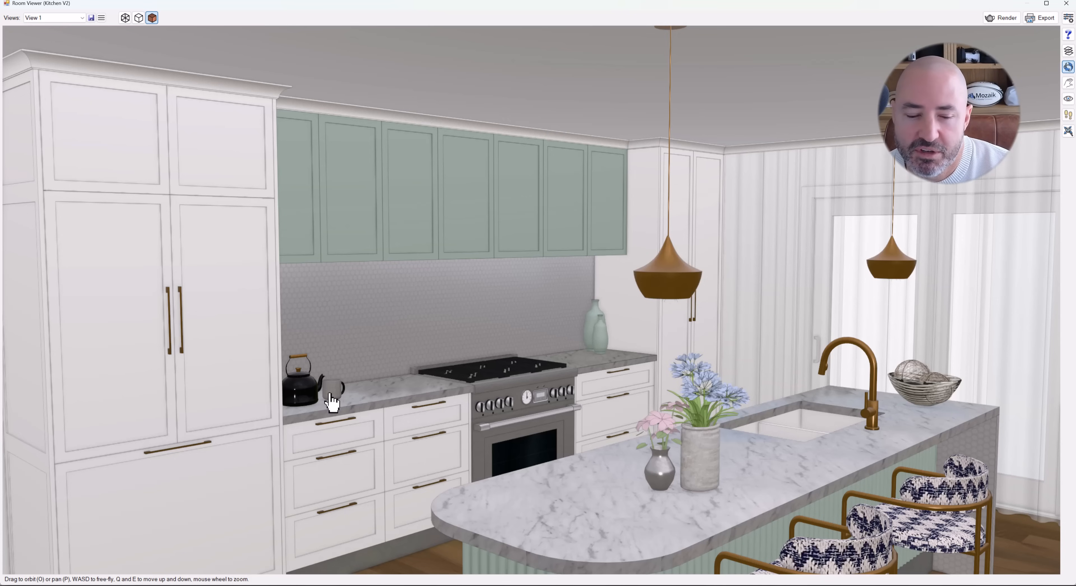
Examine the kettle and mug on the benchtop up close, including the picture inside the bottom of the mug
scroll(332, 402, up, 10)
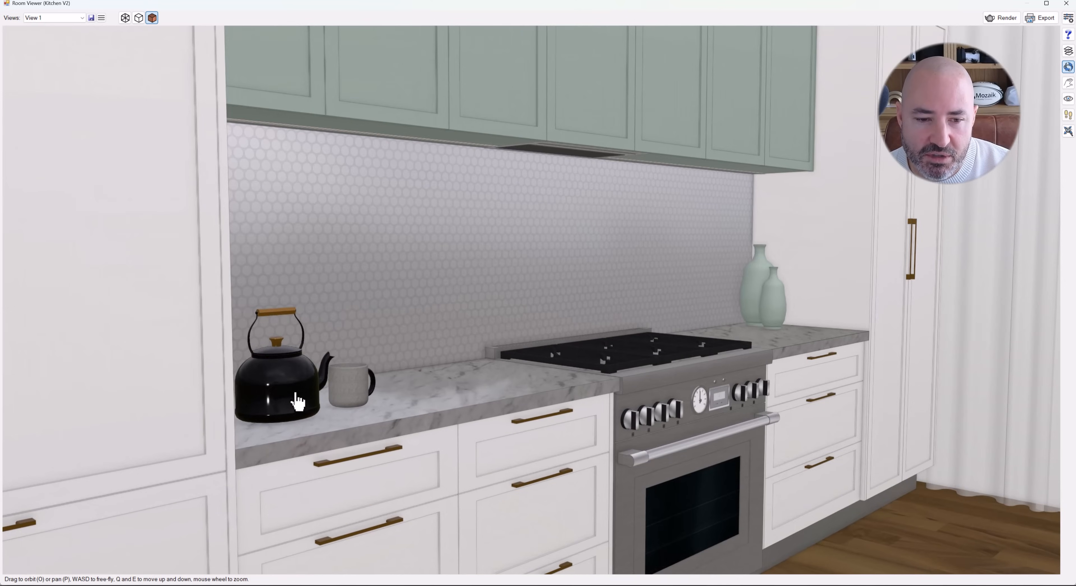
scroll(337, 392, up, 10)
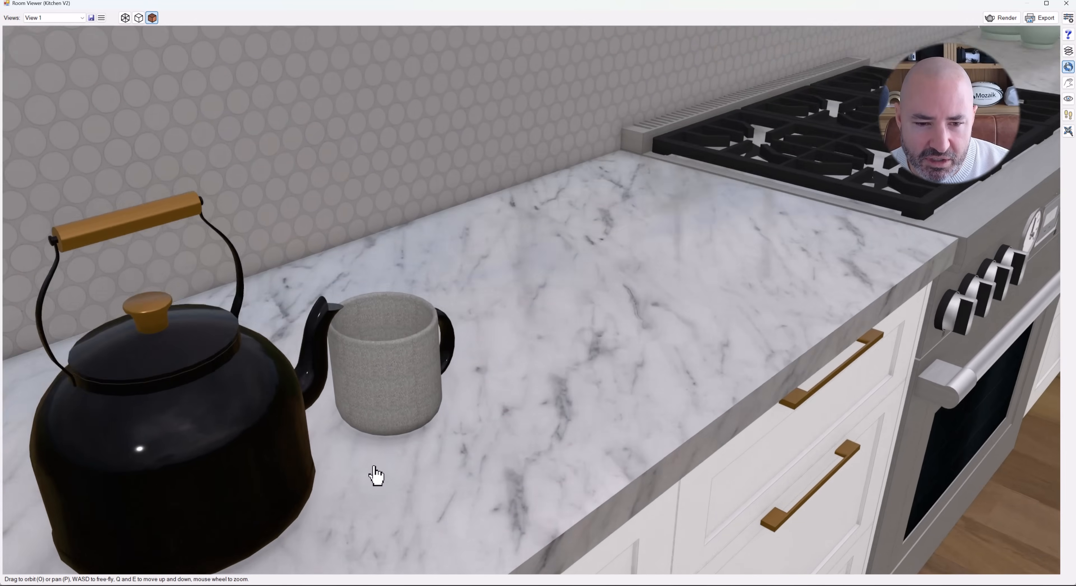
drag(374, 466, 375, 471)
drag(385, 356, 403, 402)
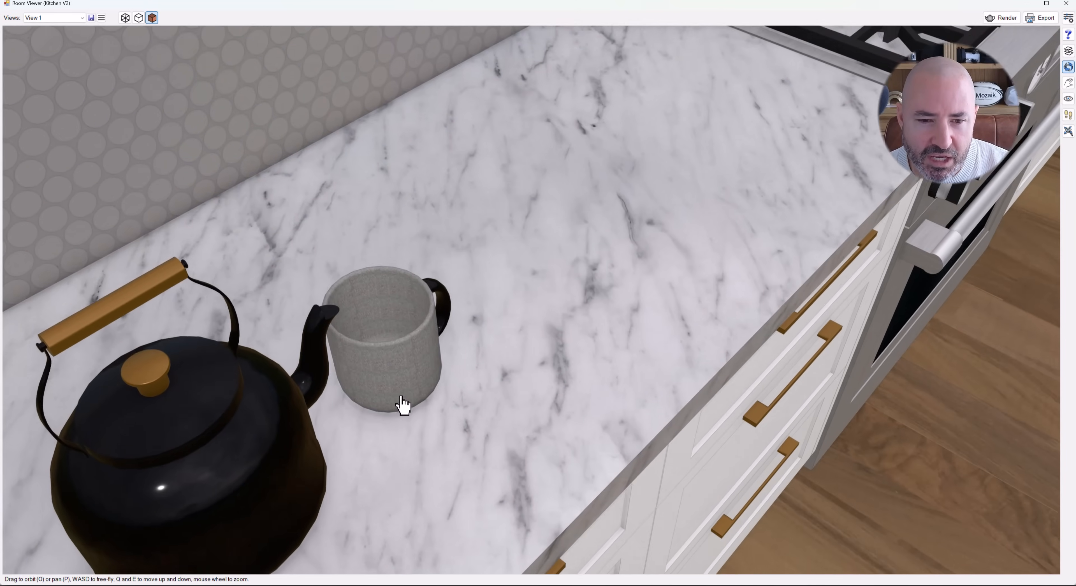
scroll(376, 332, up, 10)
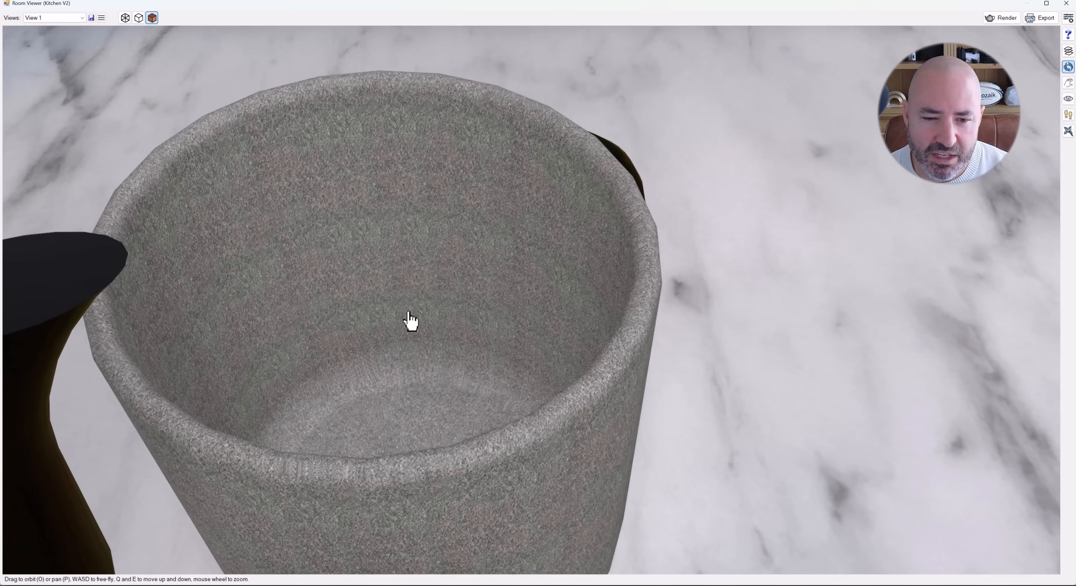
drag(409, 322, 421, 386)
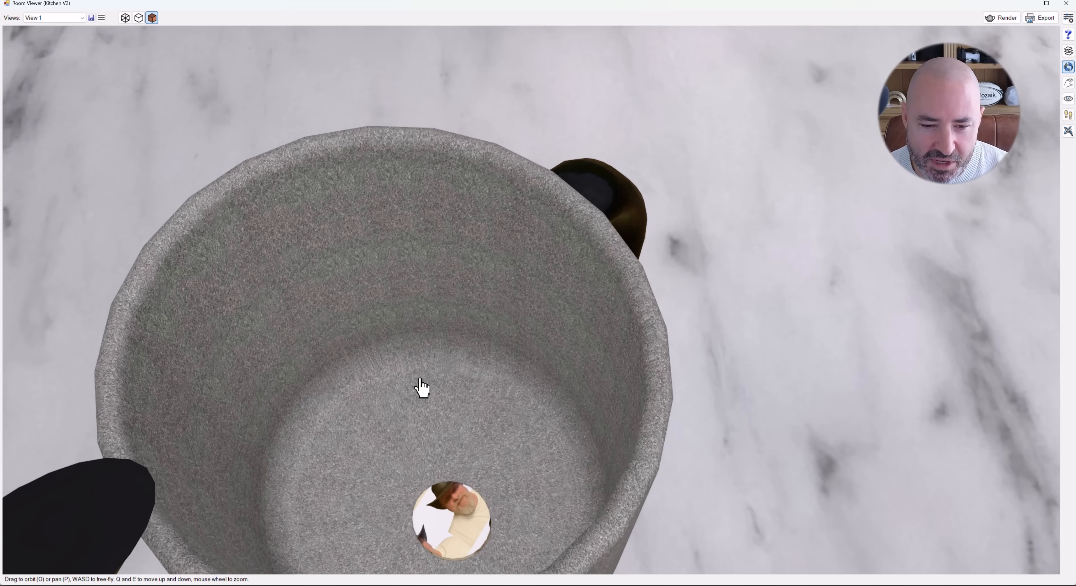
scroll(471, 518, up, 10)
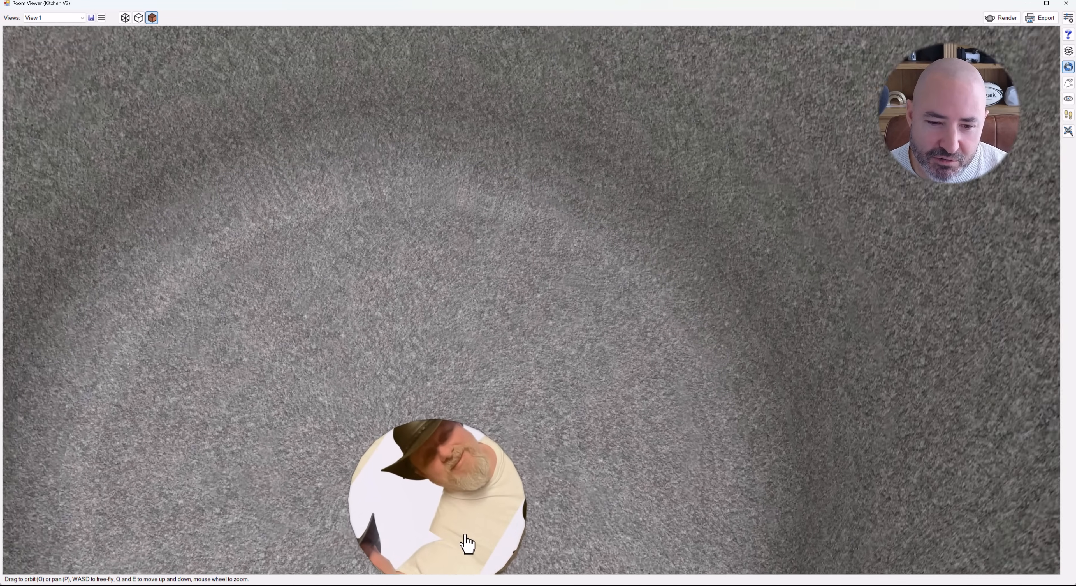
scroll(495, 451, down, 10)
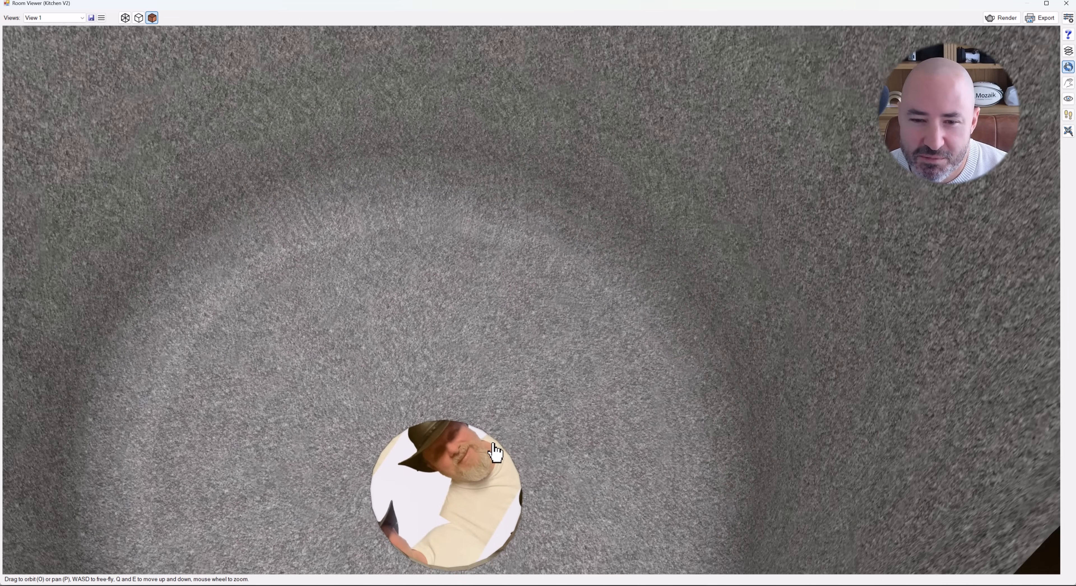
scroll(489, 429, down, 10)
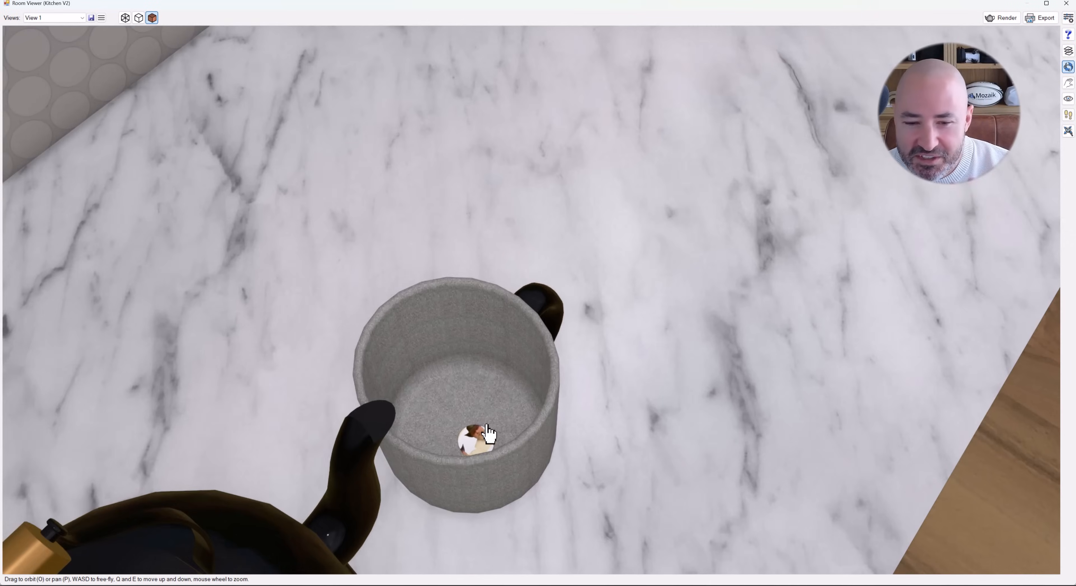
scroll(489, 422, down, 4)
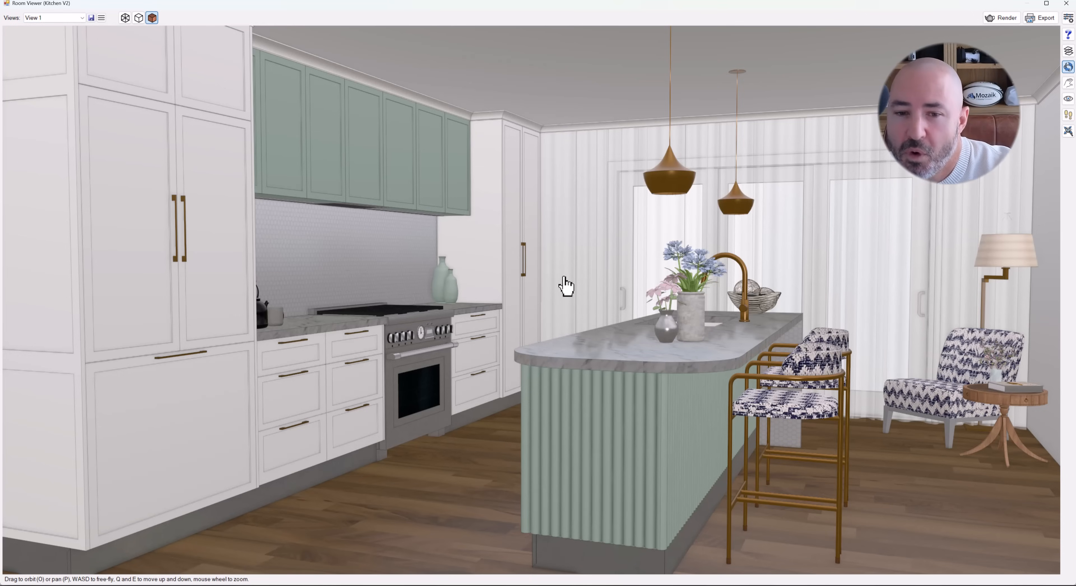
Inspect the green vases beside the cooktop up close, looking down into the smaller vase's neck
scroll(442, 276, up, 10)
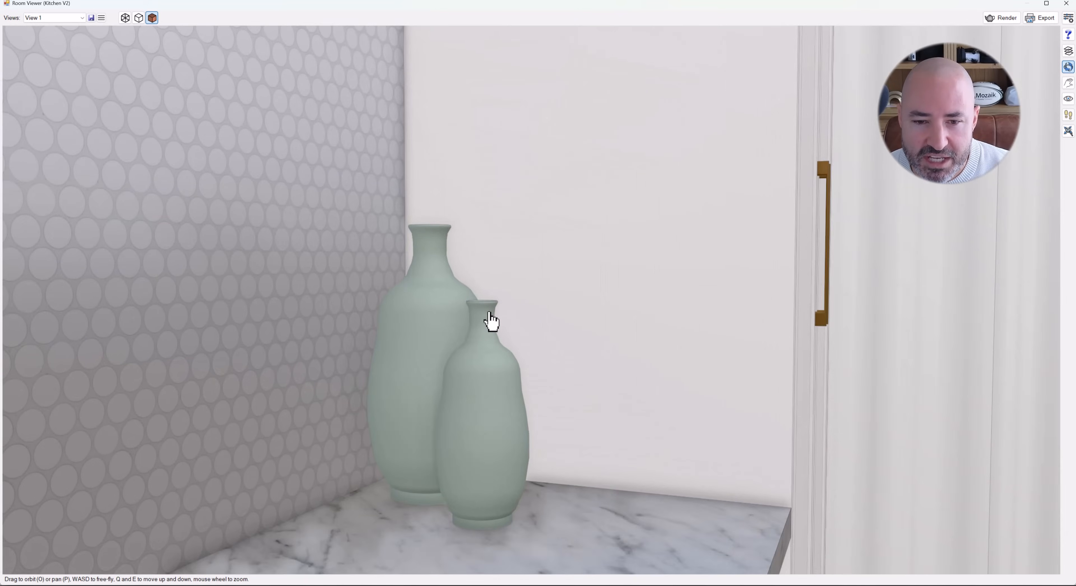
drag(491, 322, 480, 366)
scroll(480, 367, up, 8)
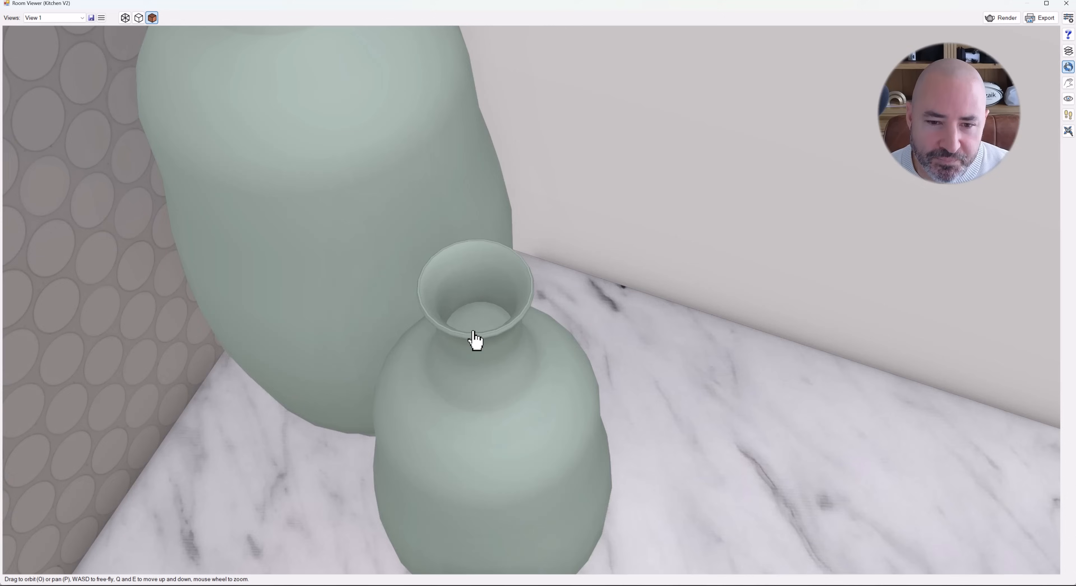
scroll(472, 397, up, 6)
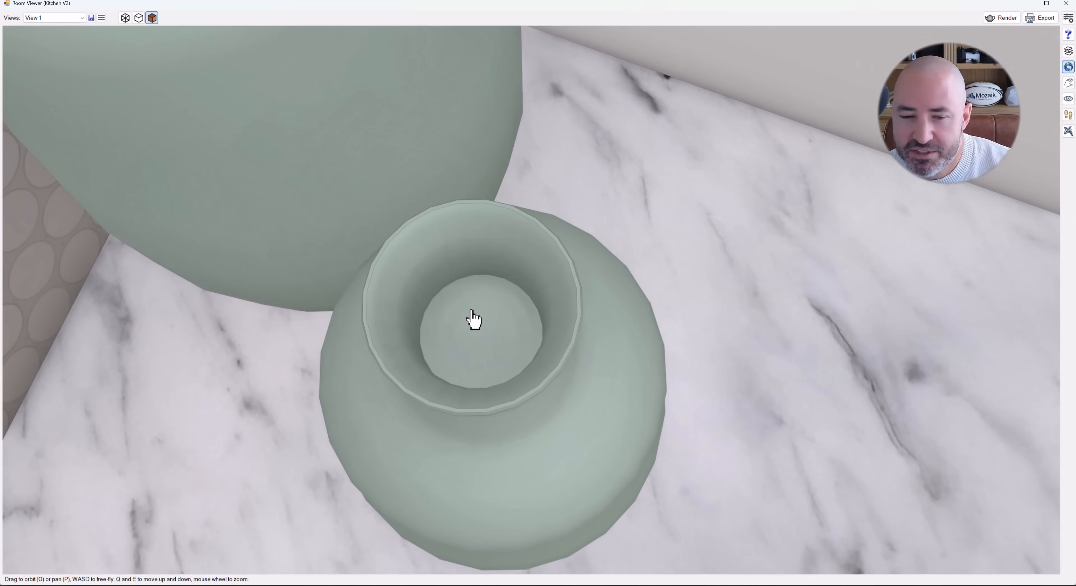
scroll(474, 318, down, 10)
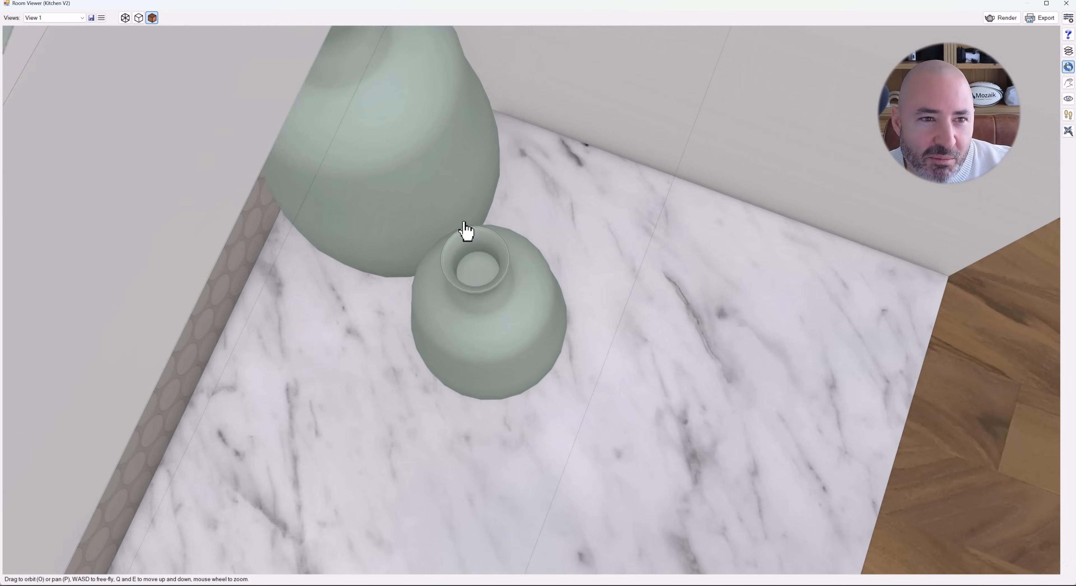
Back out of the vase close-up and restore the saved View 1 of the kitchen
scroll(464, 222, down, 3)
drag(652, 310, 358, 172)
scroll(469, 240, down, 10)
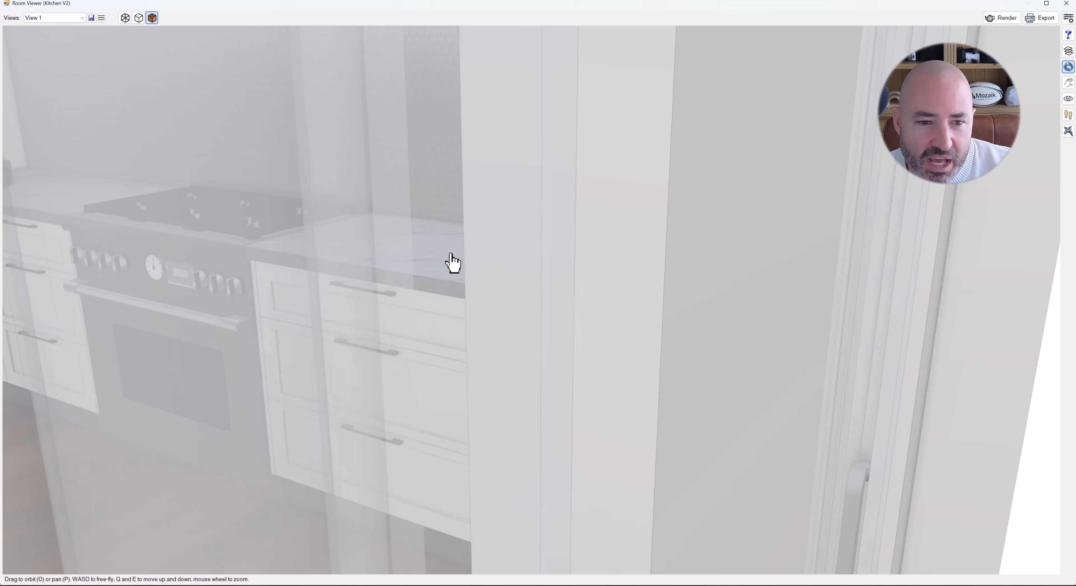
drag(452, 264, 370, 316)
scroll(369, 316, down, 8)
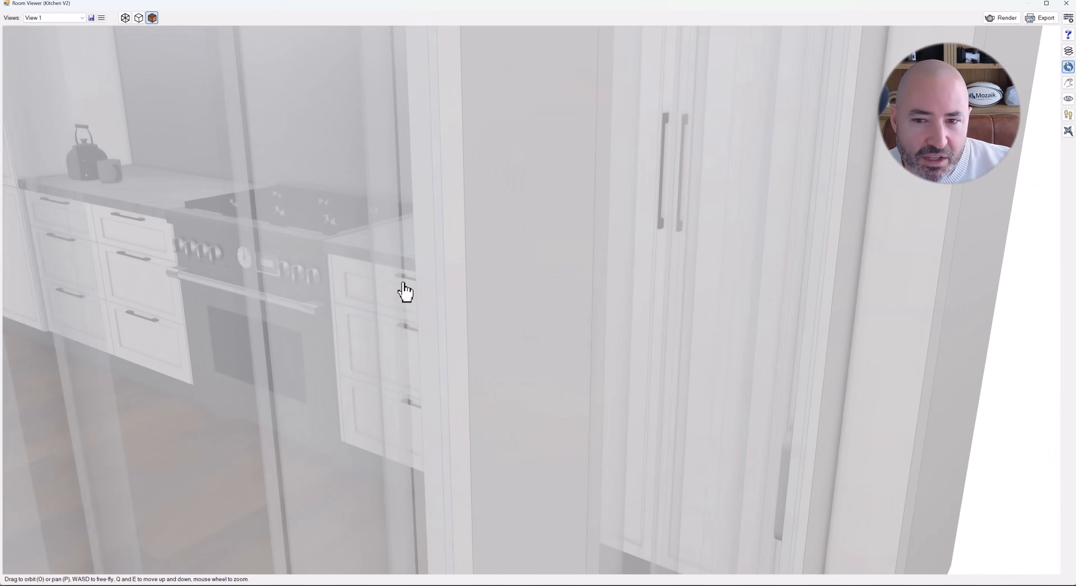
drag(493, 296, 689, 388)
scroll(419, 267, down, 3)
scroll(421, 276, down, 4)
drag(406, 234, 585, 288)
click(51, 19)
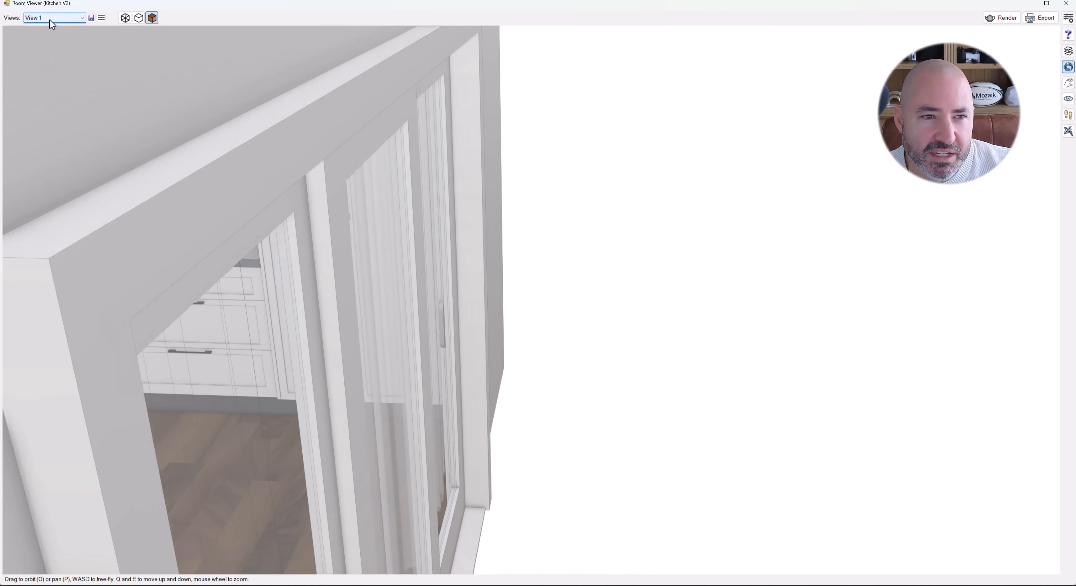
click(48, 26)
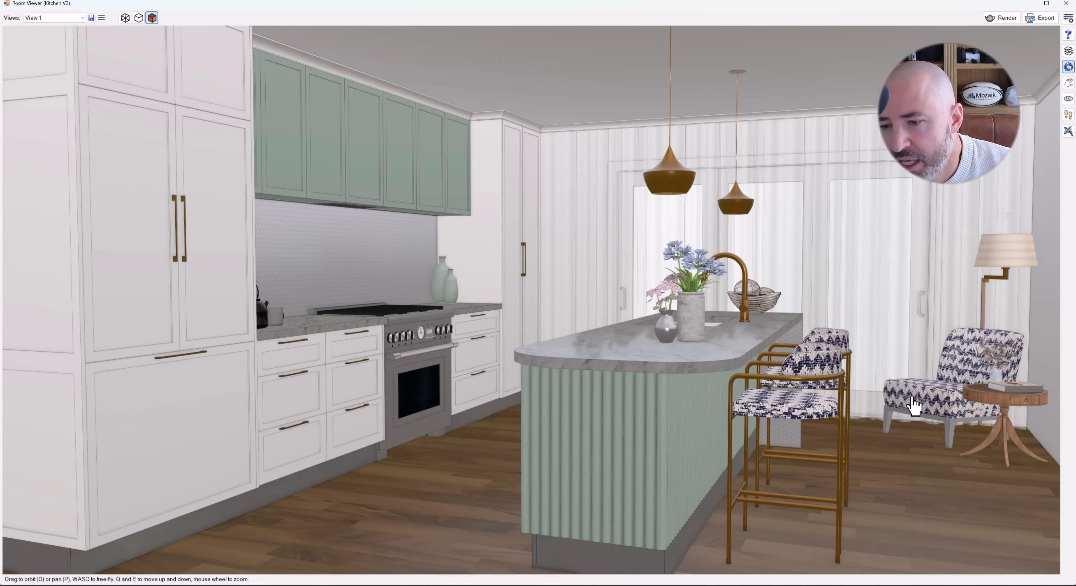
Examine the patterned armchair and the round side table with its book and flowers up close
scroll(1031, 416, up, 5)
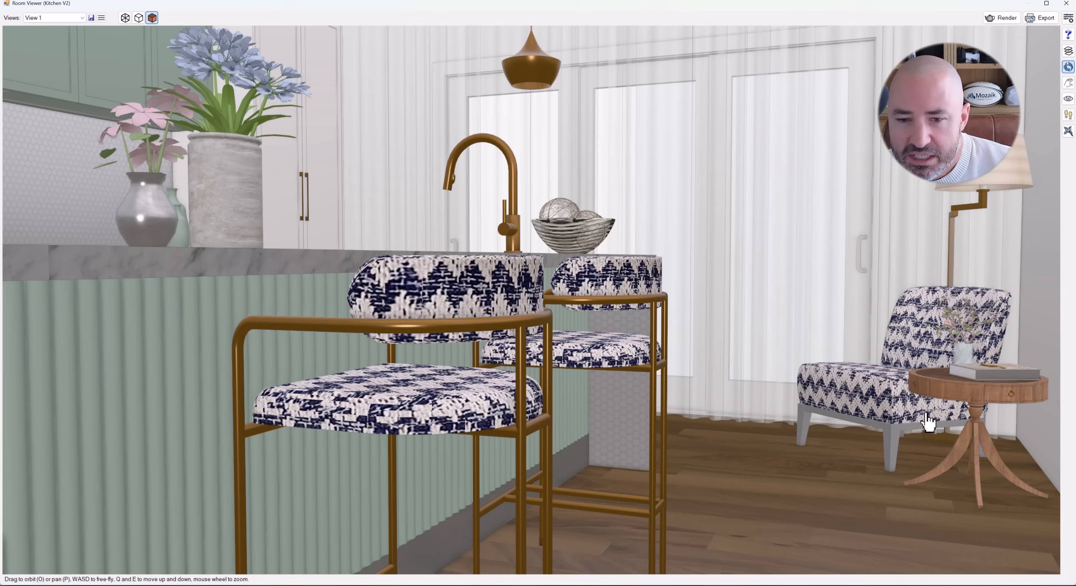
drag(997, 386, 1046, 449)
drag(905, 352, 1044, 413)
scroll(1021, 377, up, 7)
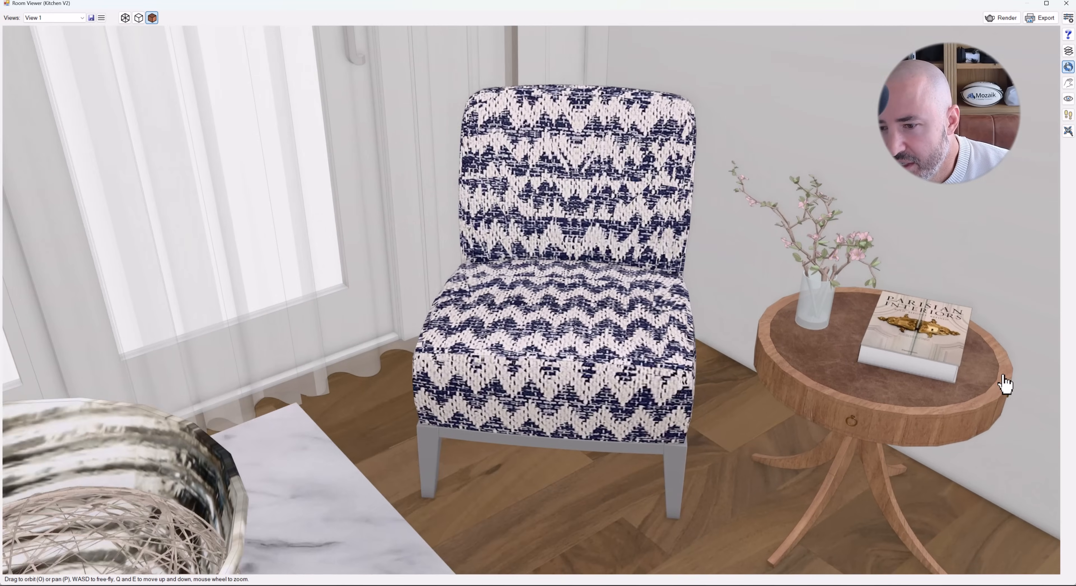
scroll(918, 425, up, 3)
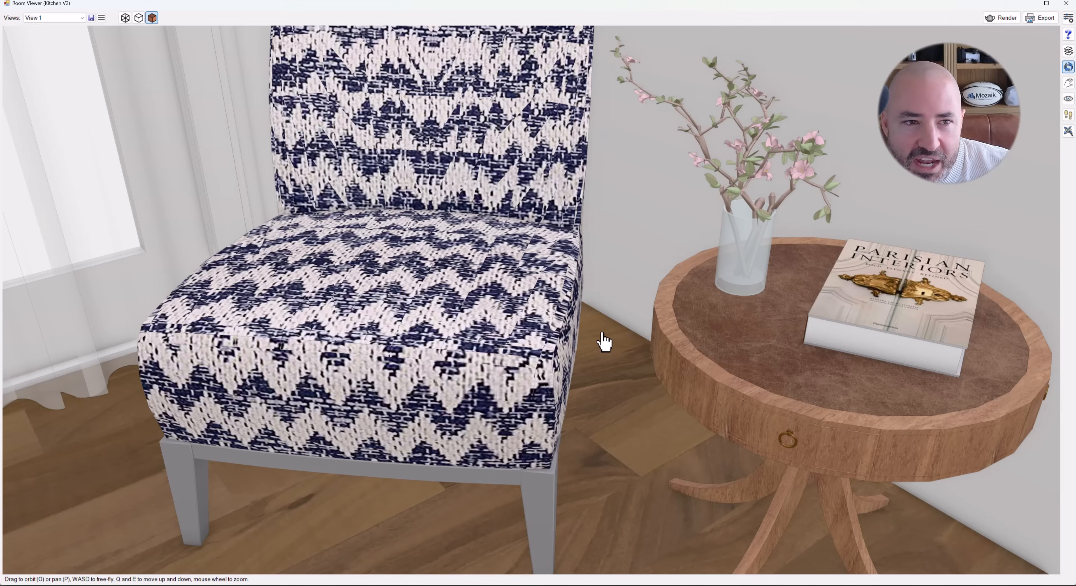
scroll(623, 324, down, 2)
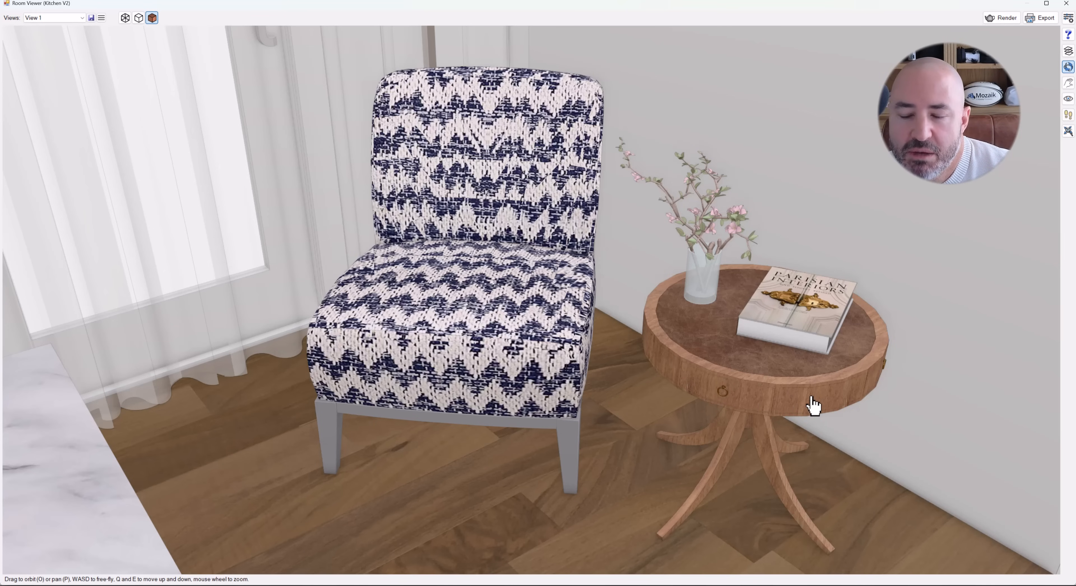
scroll(734, 352, down, 5)
drag(741, 366, 520, 311)
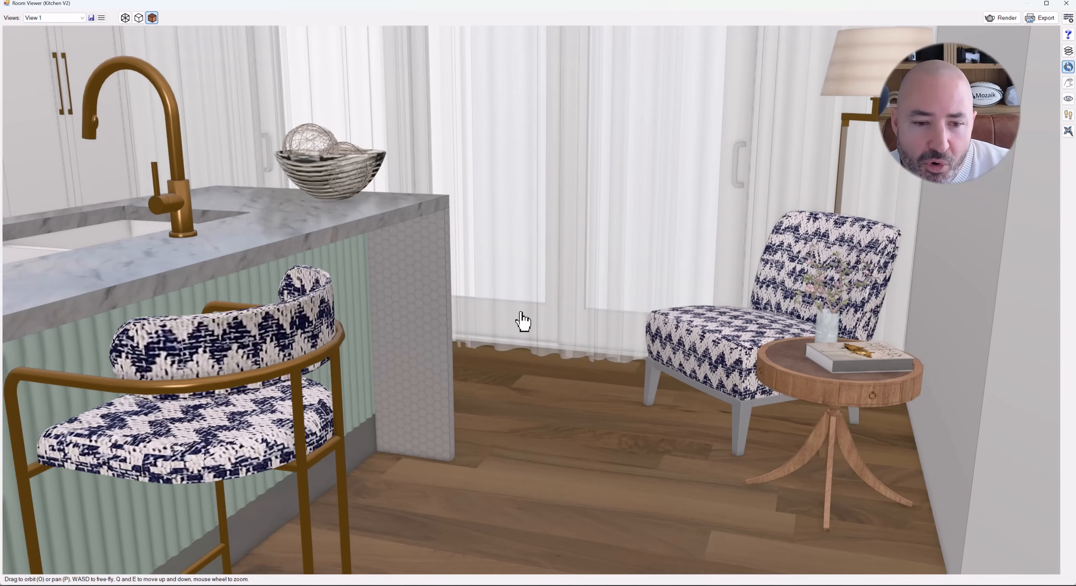
Back out of the armchair close-up and bring the island, cooktop, stools and wall mirror into one overall view
scroll(550, 316, down, 3)
scroll(445, 265, down, 3)
scroll(391, 247, up, 3)
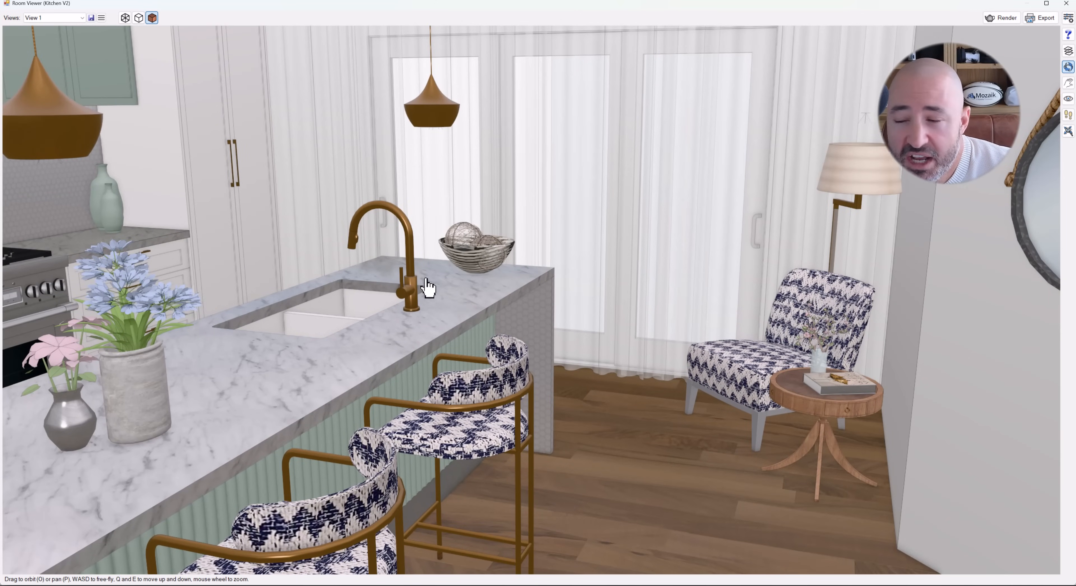
scroll(550, 379, down, 5)
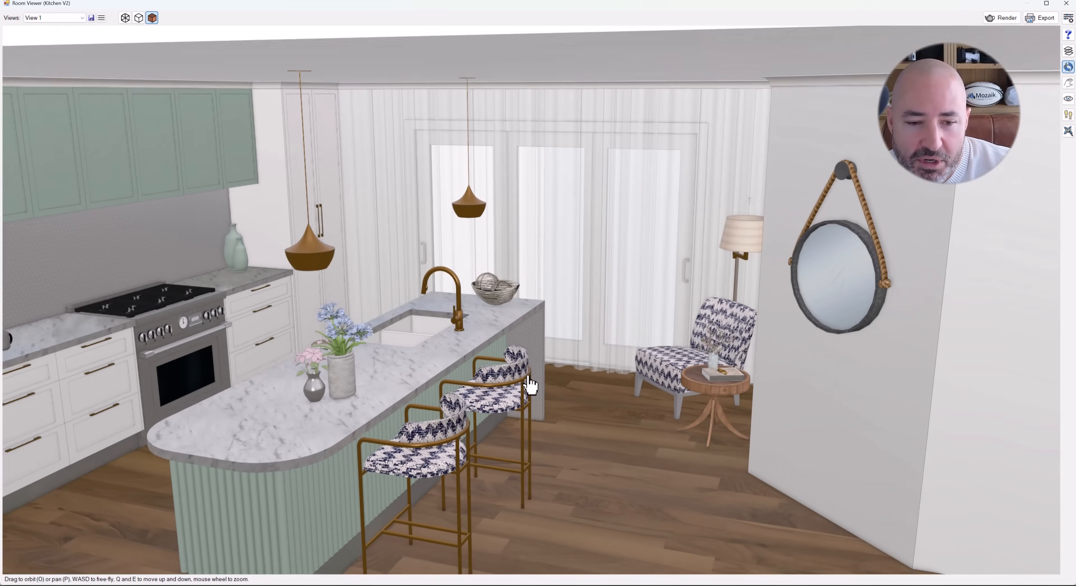
drag(219, 384, 243, 365)
scroll(303, 340, up, 2)
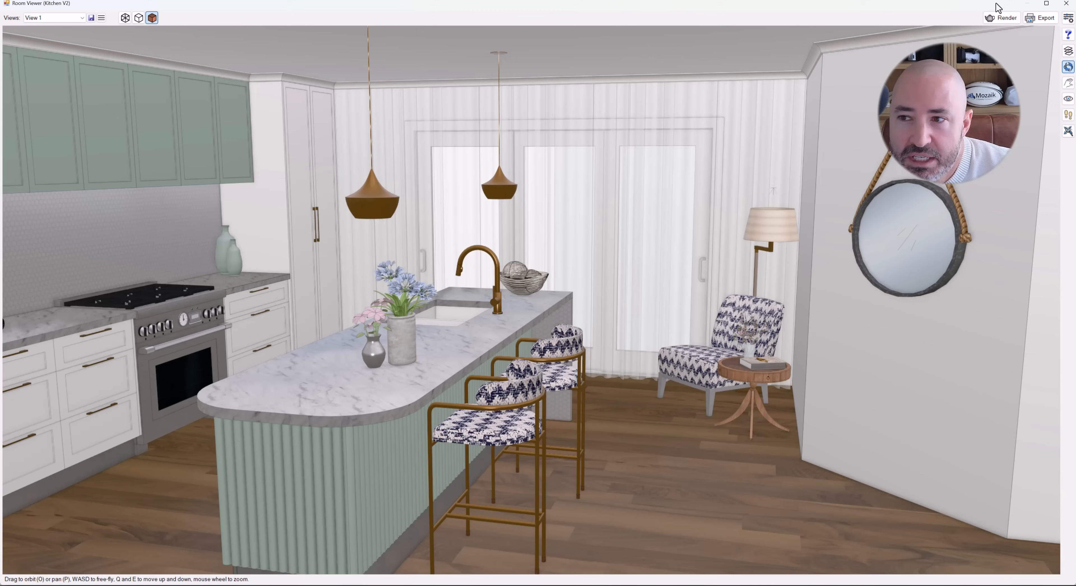
Shrink the Room Viewer to a small window beside the main program and show the room's texture settings
click(1046, 3)
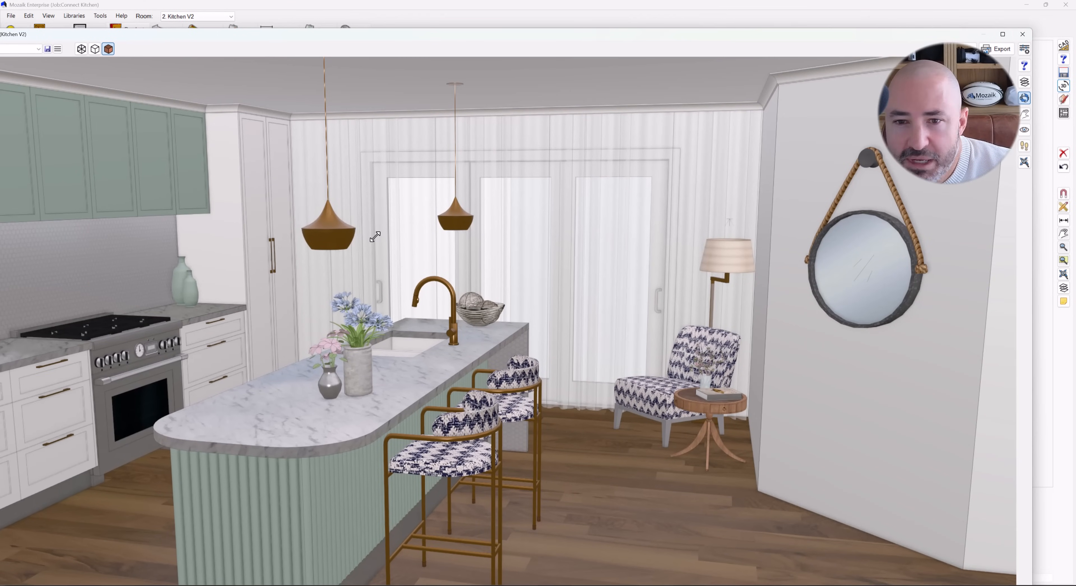
drag(1032, 28, 349, 231)
drag(261, 240, 962, 84)
click(57, 30)
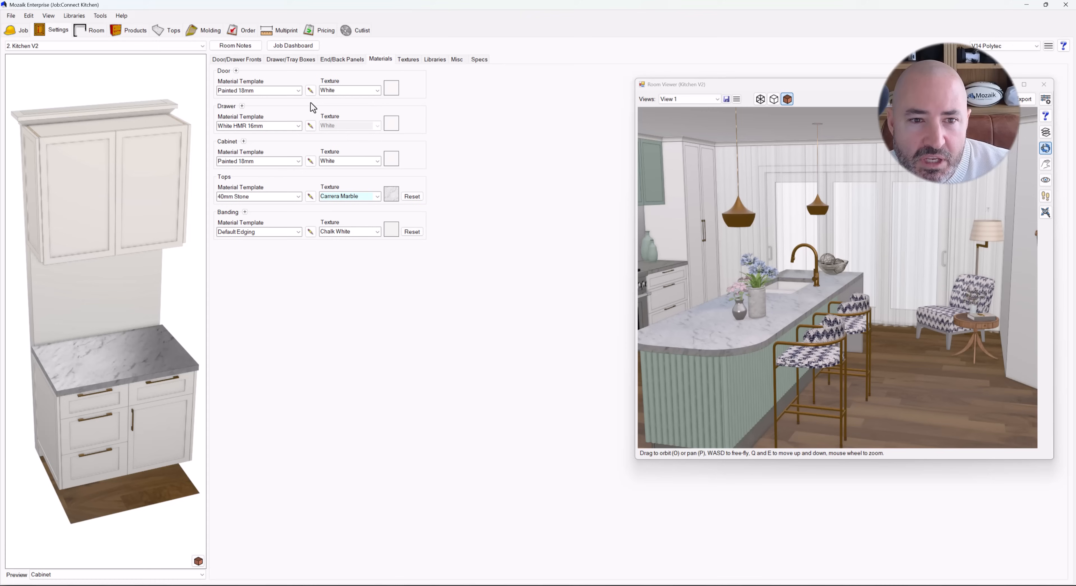
click(416, 61)
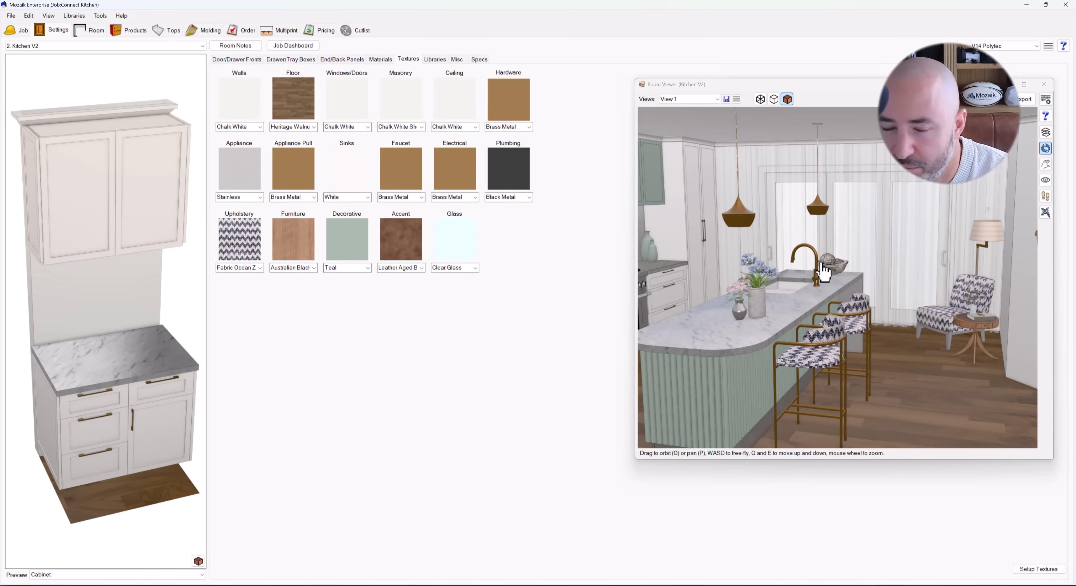
Set the faucet texture to Black Metal and check the island tap up close in the 3D view
click(404, 197)
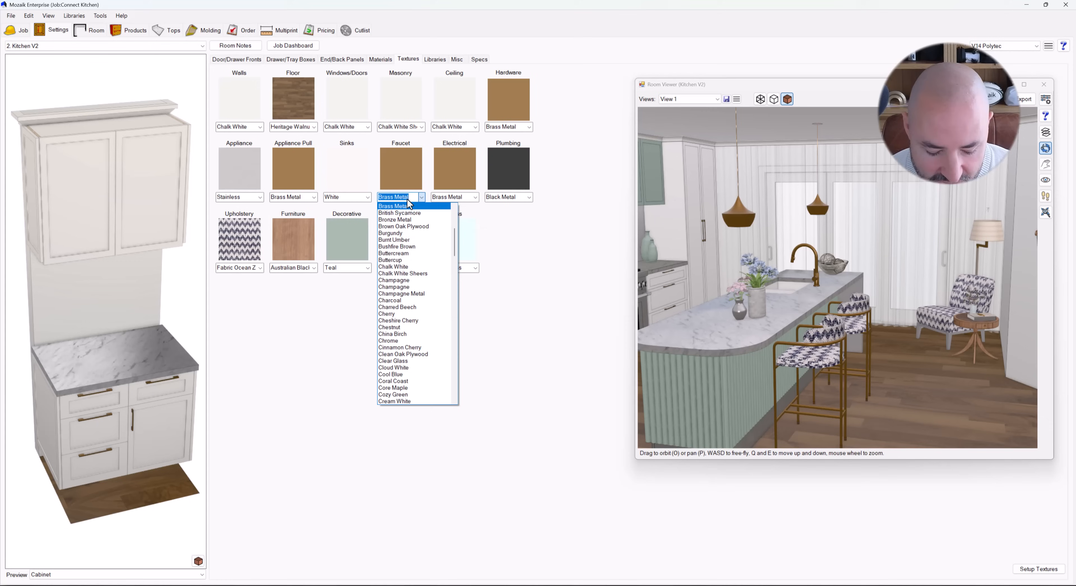
text(Black)
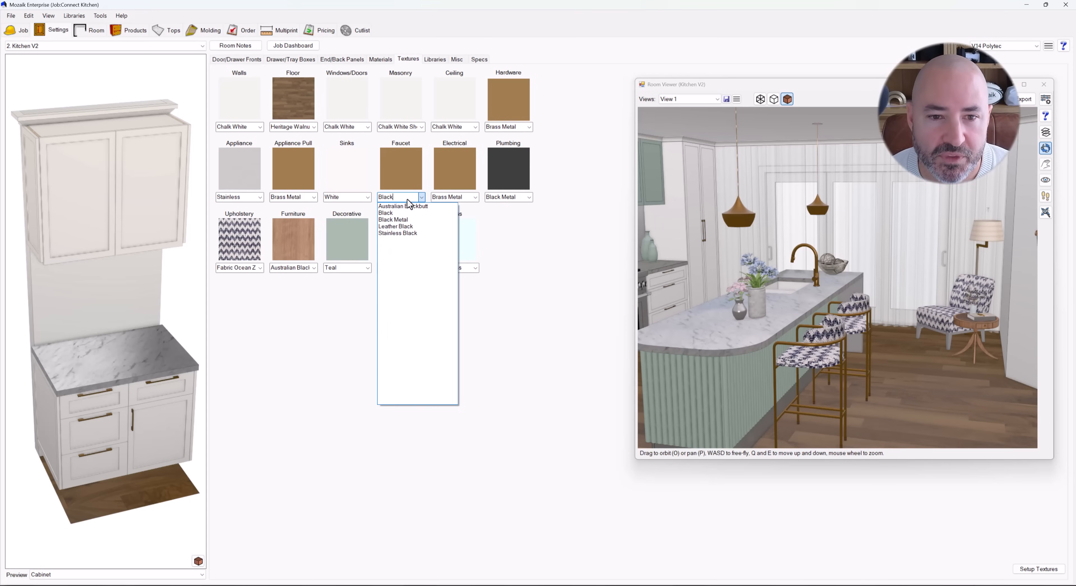
click(395, 219)
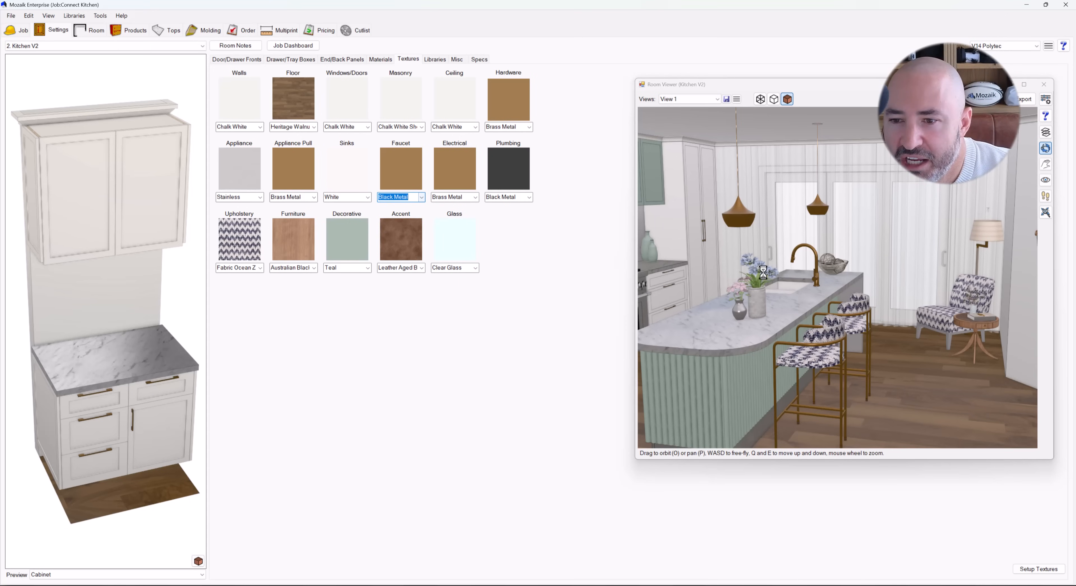
scroll(831, 278, up, 5)
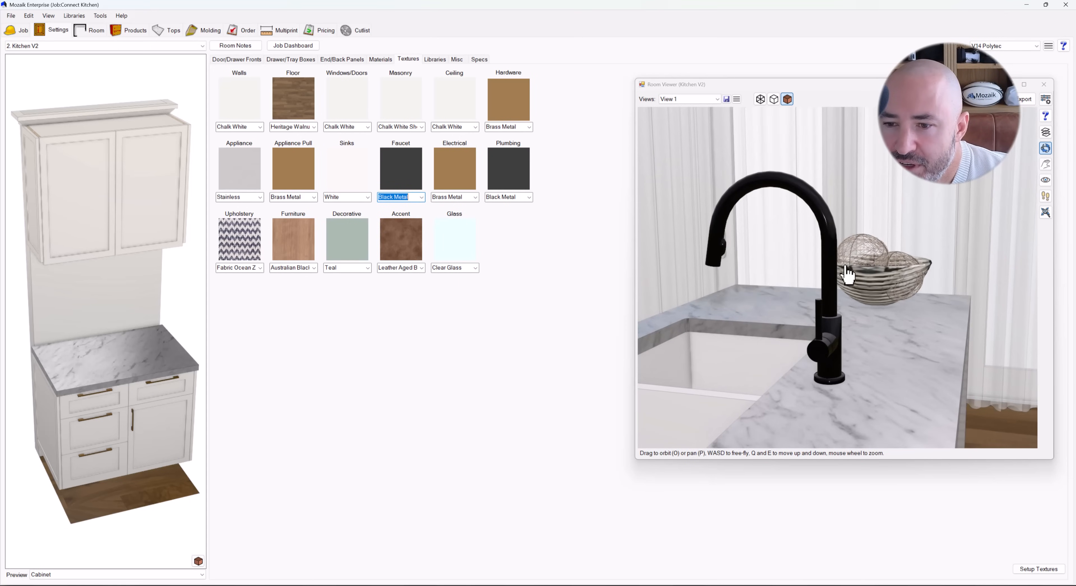
scroll(847, 273, down, 5)
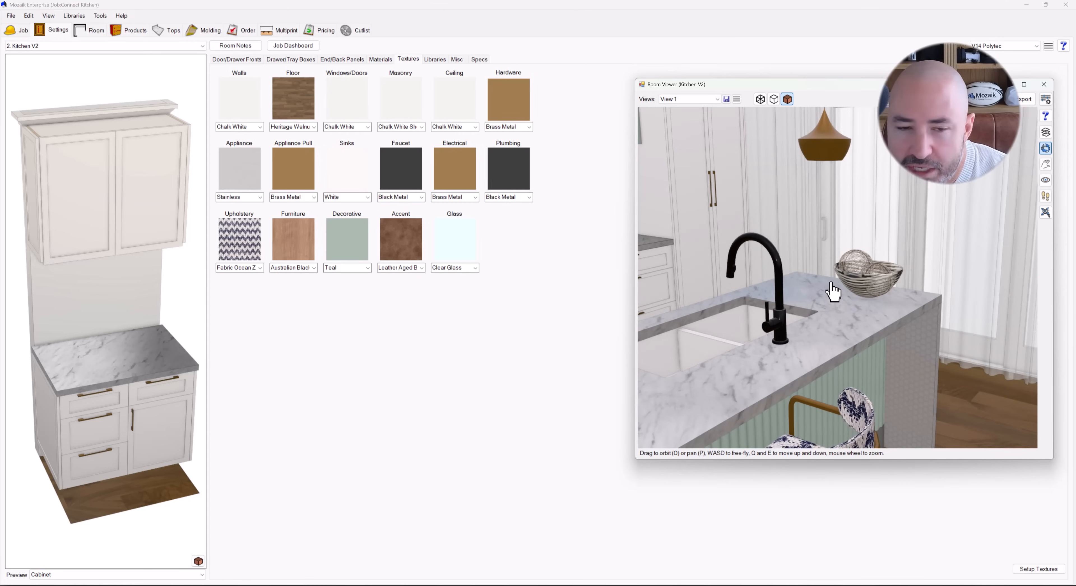
Set the faucet texture to Chrome and check the tap within the overall kitchen view
click(410, 183)
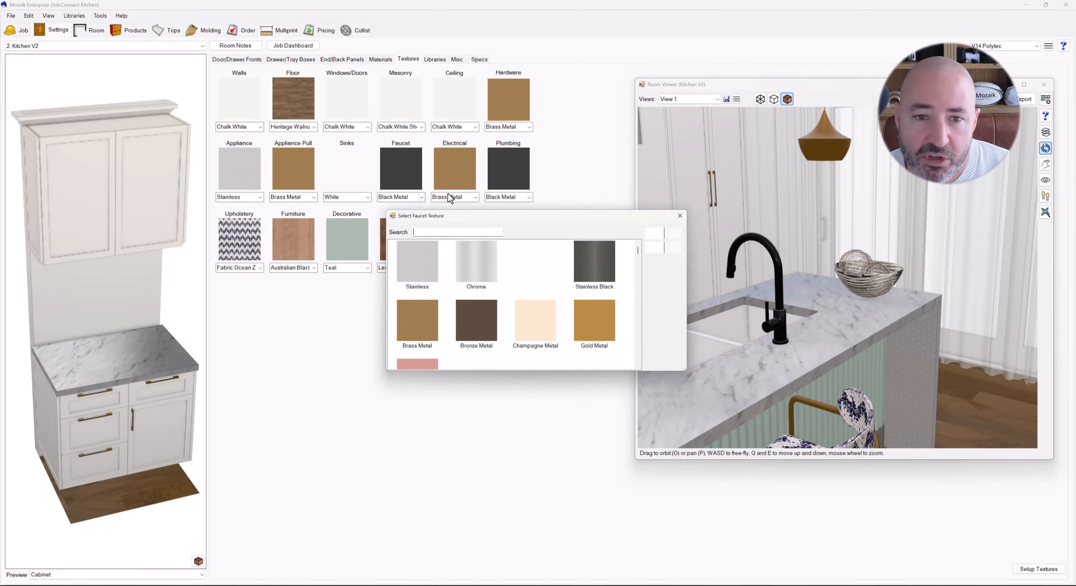
double_click(481, 271)
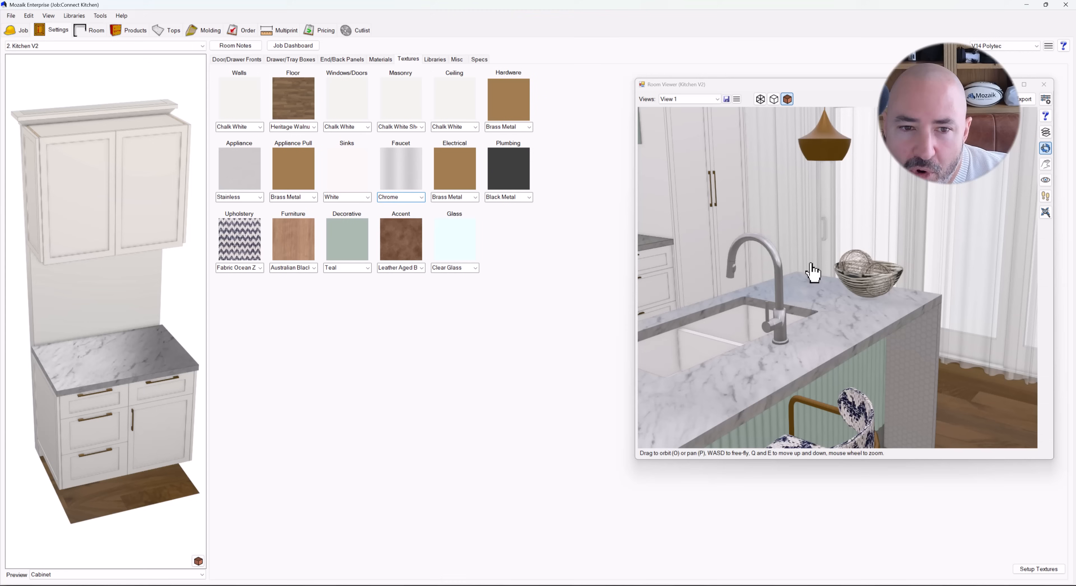
scroll(812, 273, down, 3)
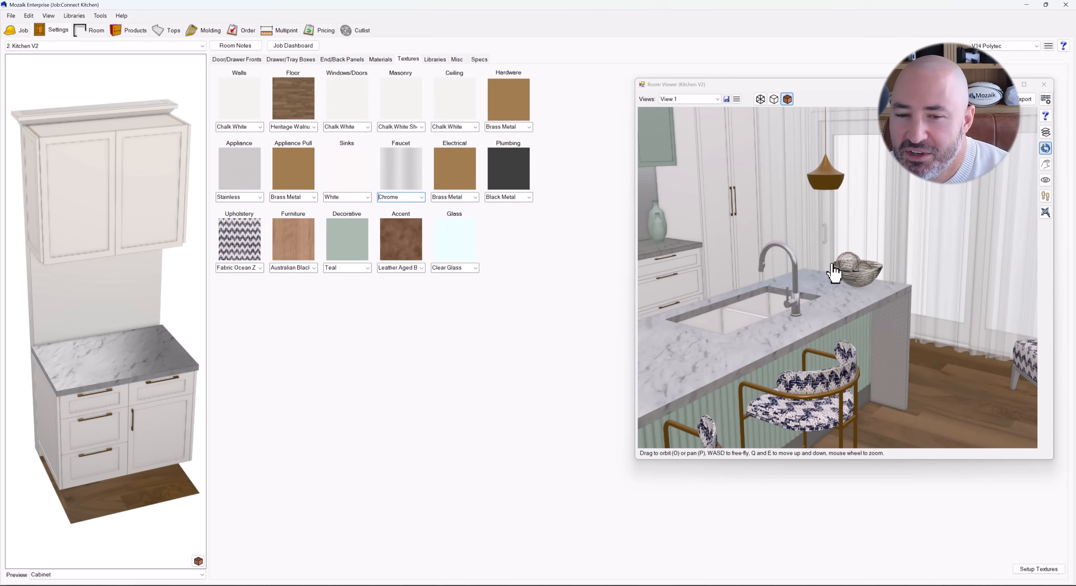
scroll(832, 272, down, 3)
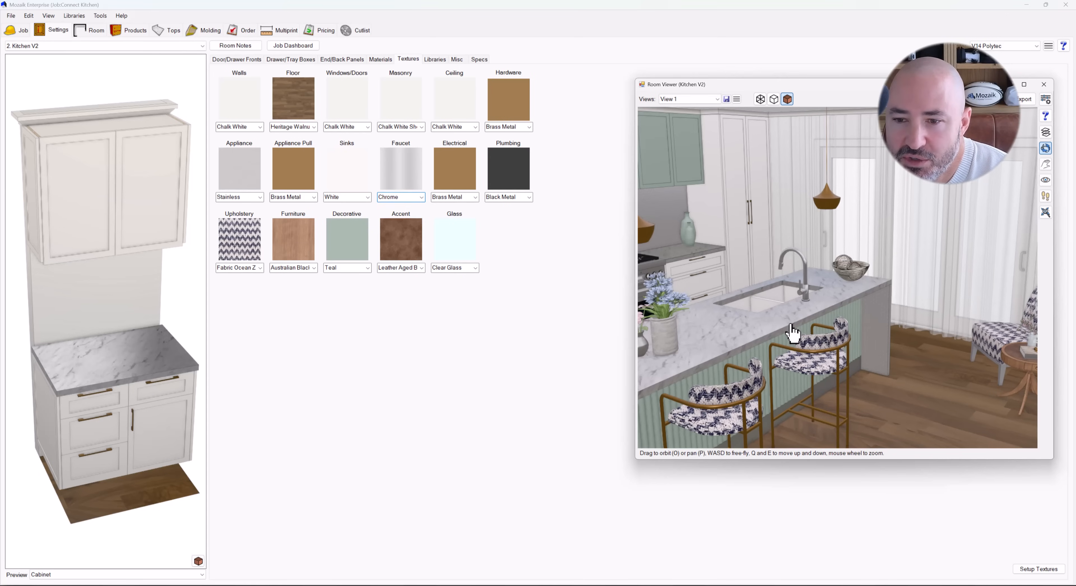
scroll(819, 317, down, 5)
drag(827, 297, 832, 298)
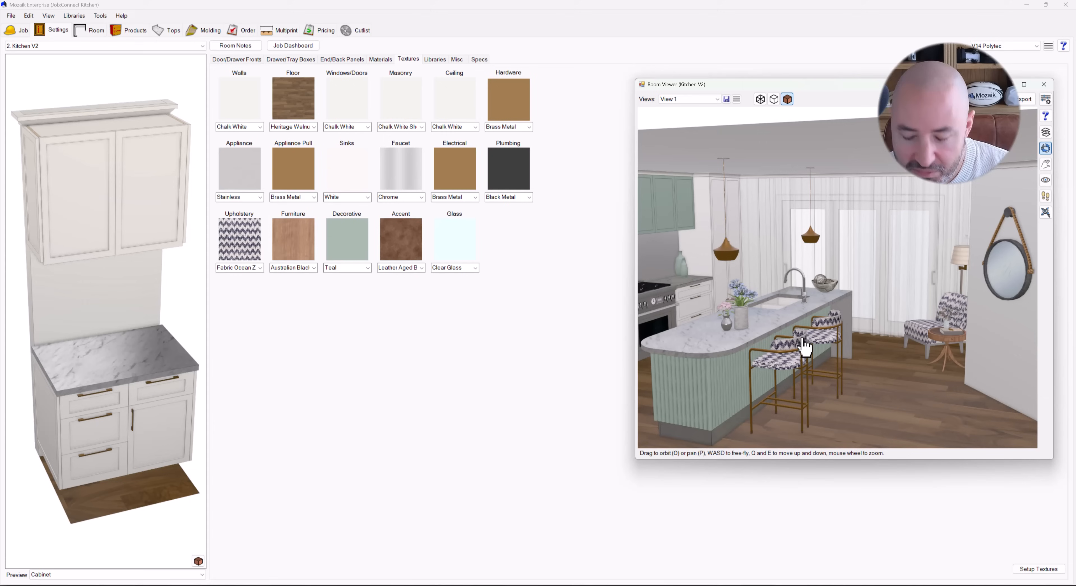
Set the hardware texture to Black Metal for the cabinet handles and stool frames
scroll(783, 368, up, 4)
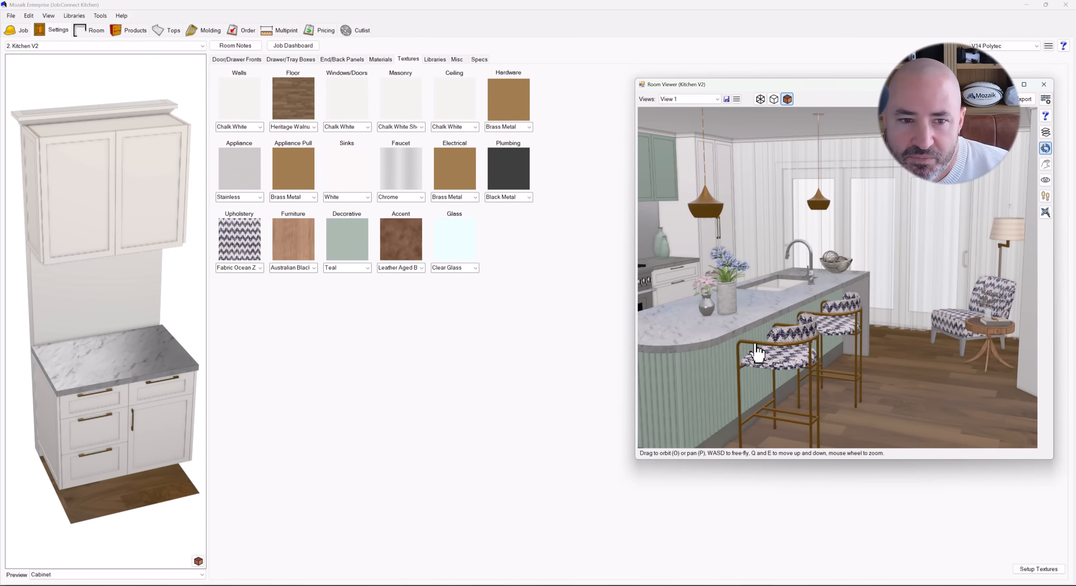
click(521, 127)
text(BLAC)
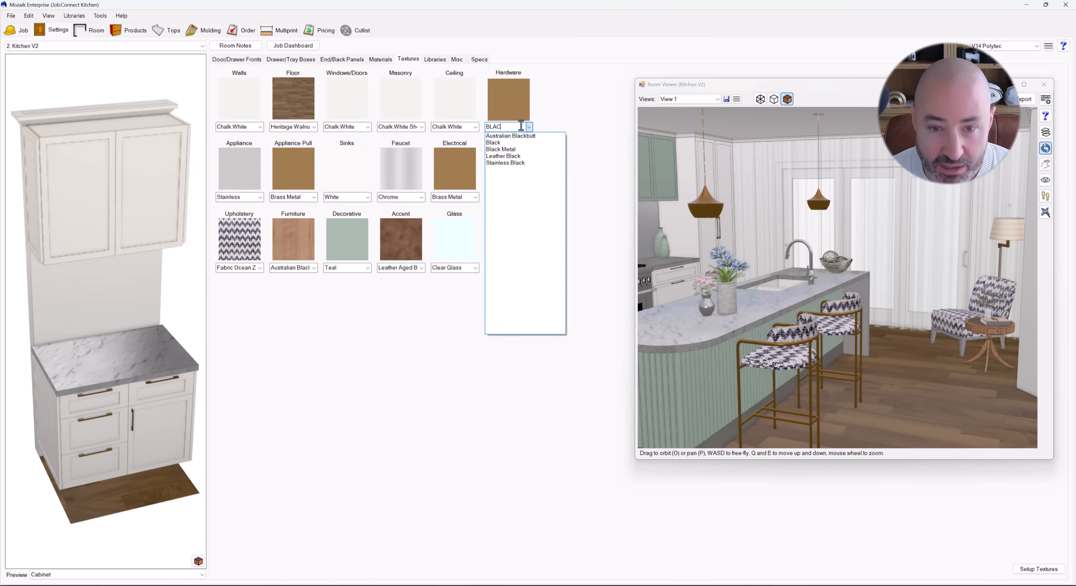
text(k)
click(501, 149)
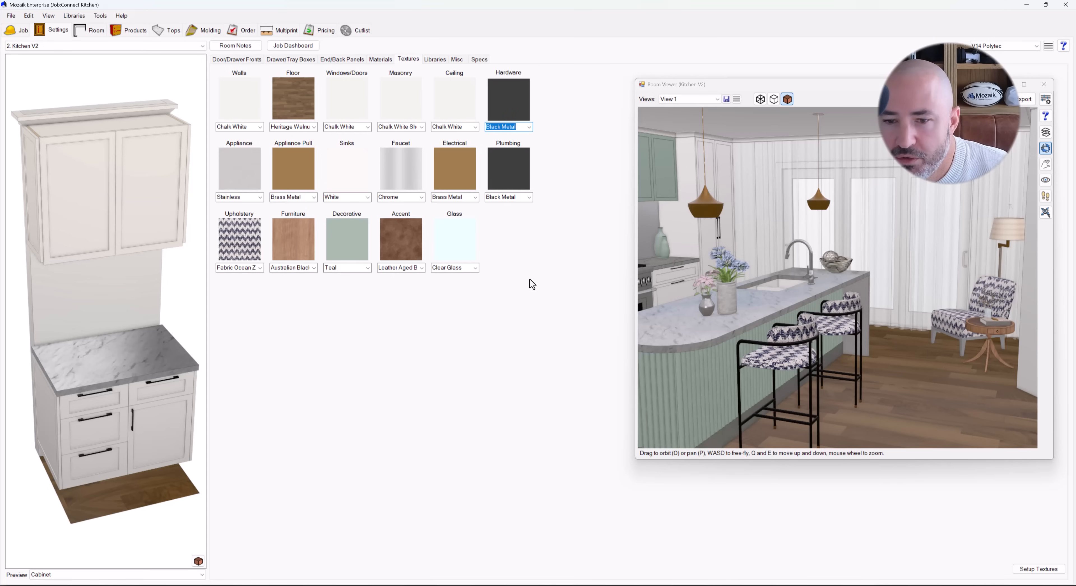
Reselect Fabric Ocean Zig for the upholstery, then try Fabric Sahara on the stools and armchair
click(251, 236)
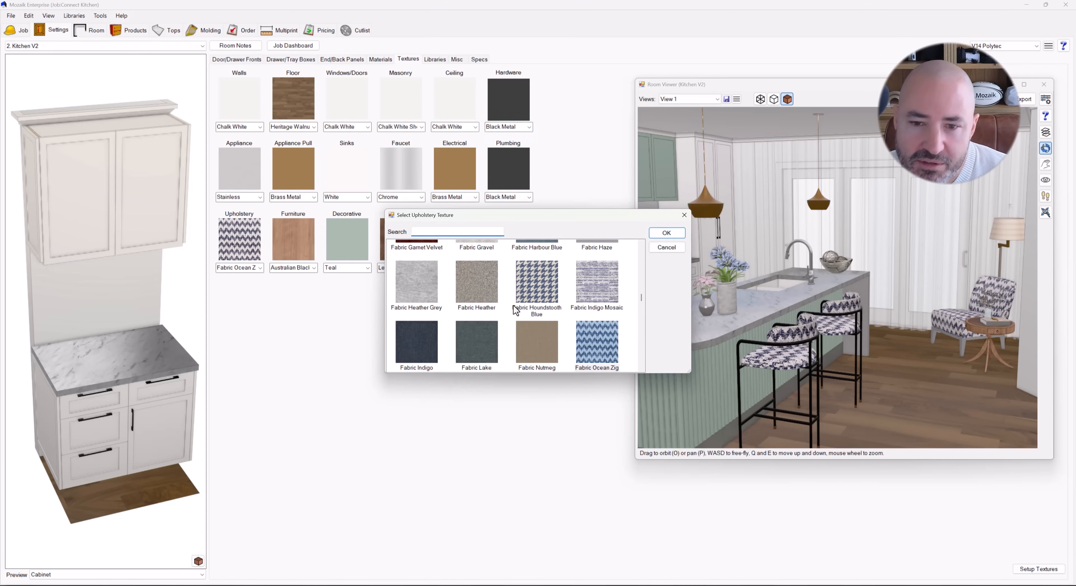
double_click(594, 339)
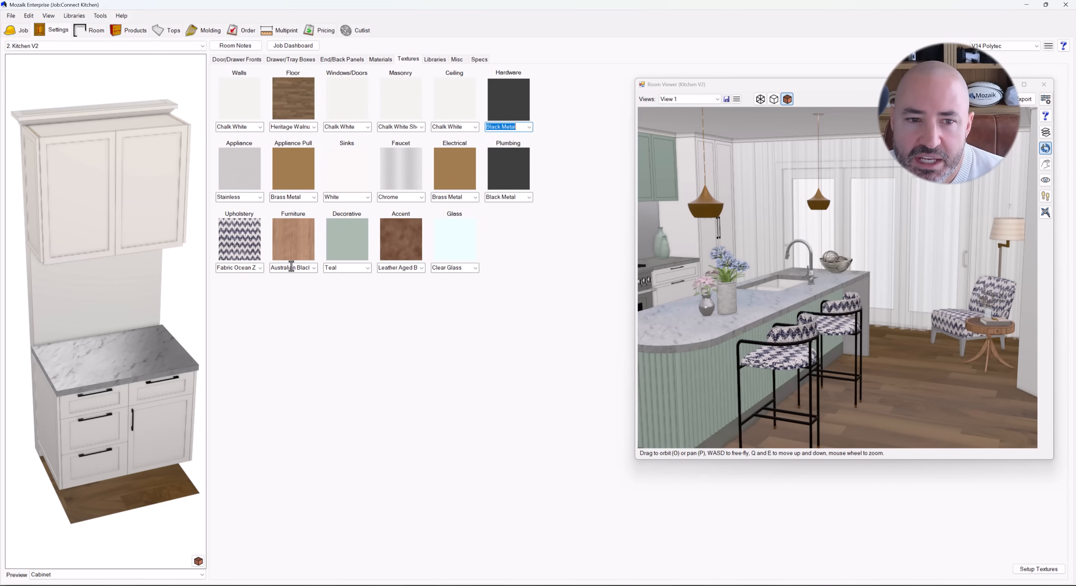
click(260, 268)
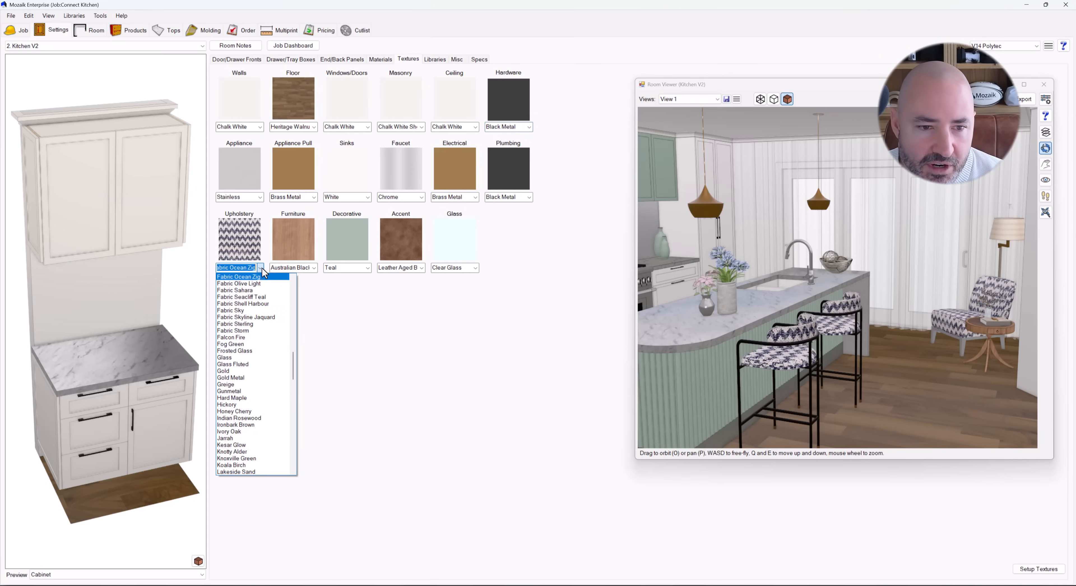
click(264, 294)
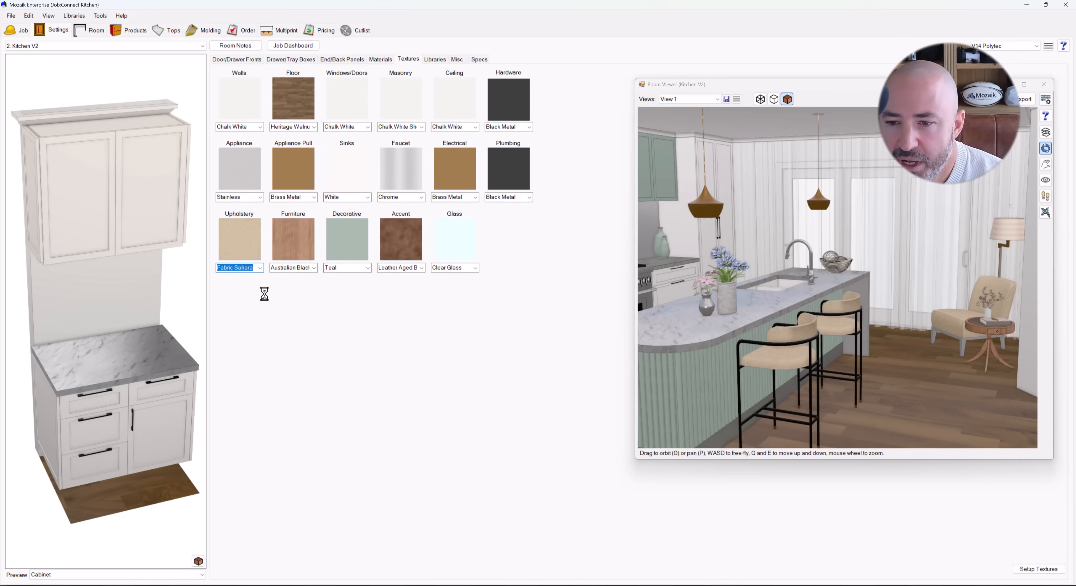
Set the upholstery texture to Fabric Skyline Jaquard and inspect the armchair fabric and the side table's ring pull up close
click(241, 248)
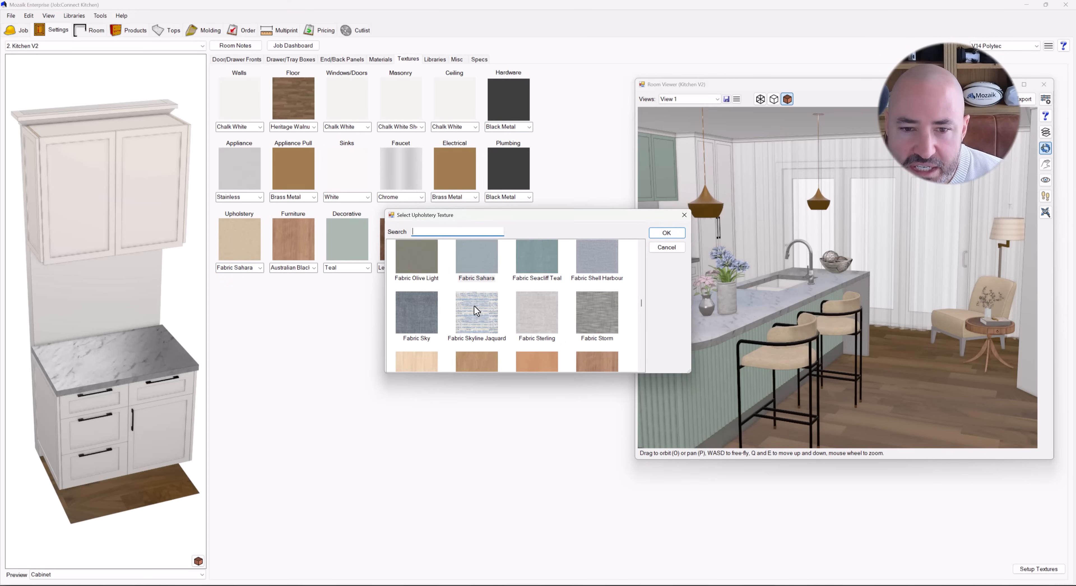
double_click(474, 305)
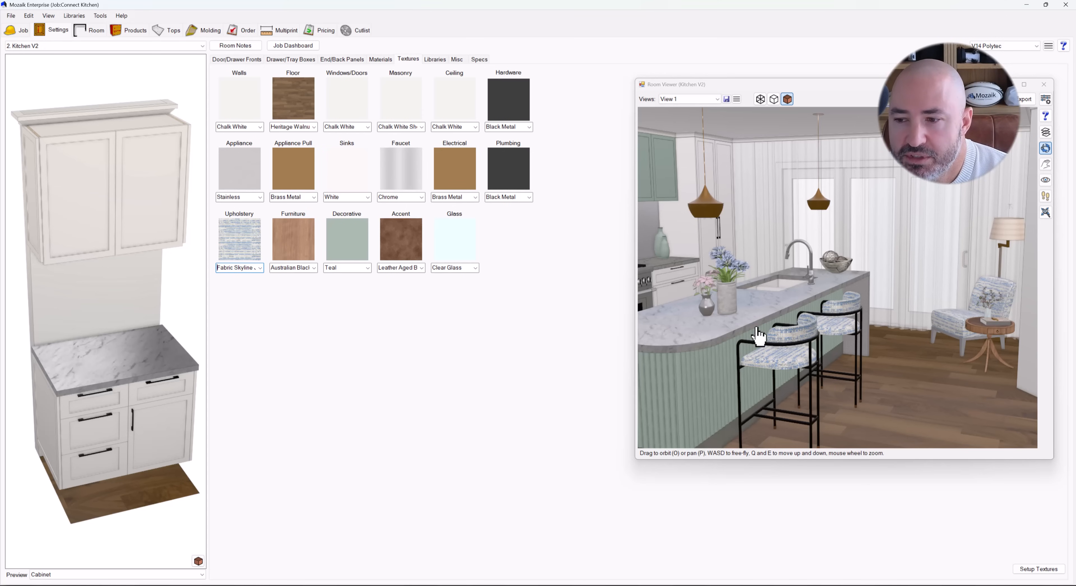
scroll(1011, 363, up, 5)
scroll(883, 288, up, 3)
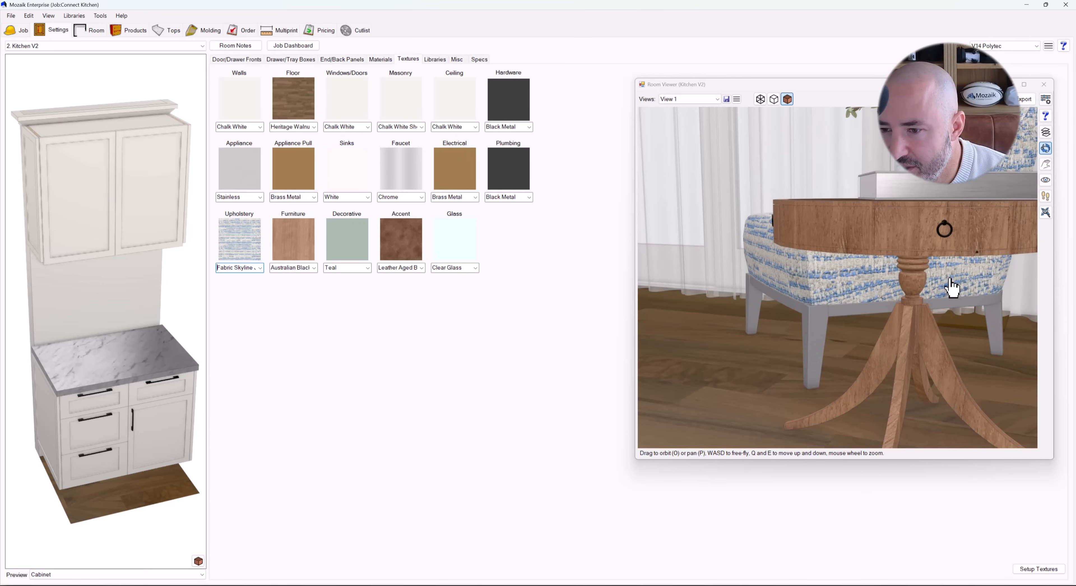
scroll(945, 231, up, 5)
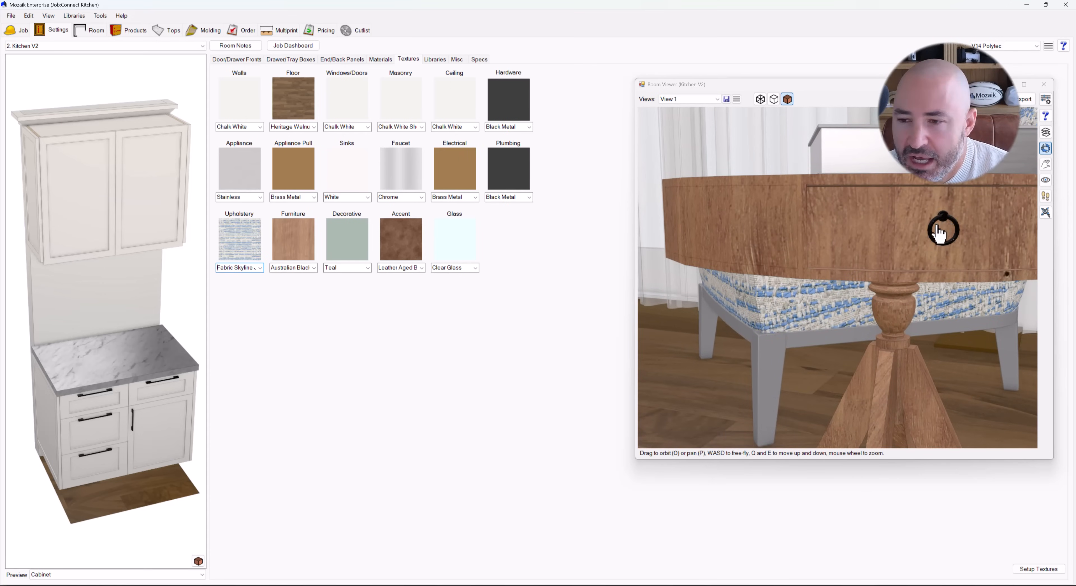
scroll(940, 250, down, 1)
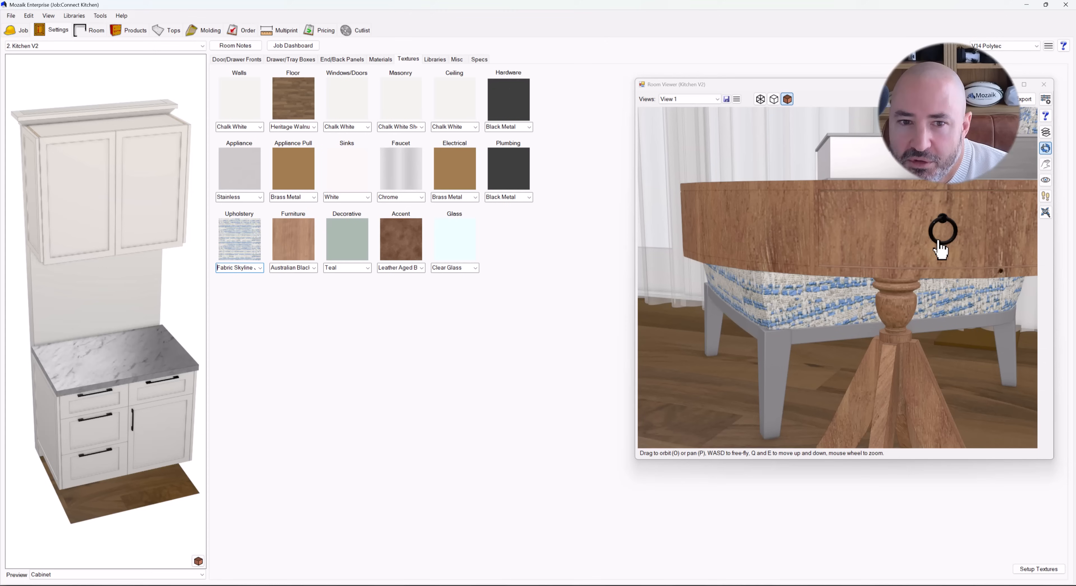
scroll(940, 250, down, 6)
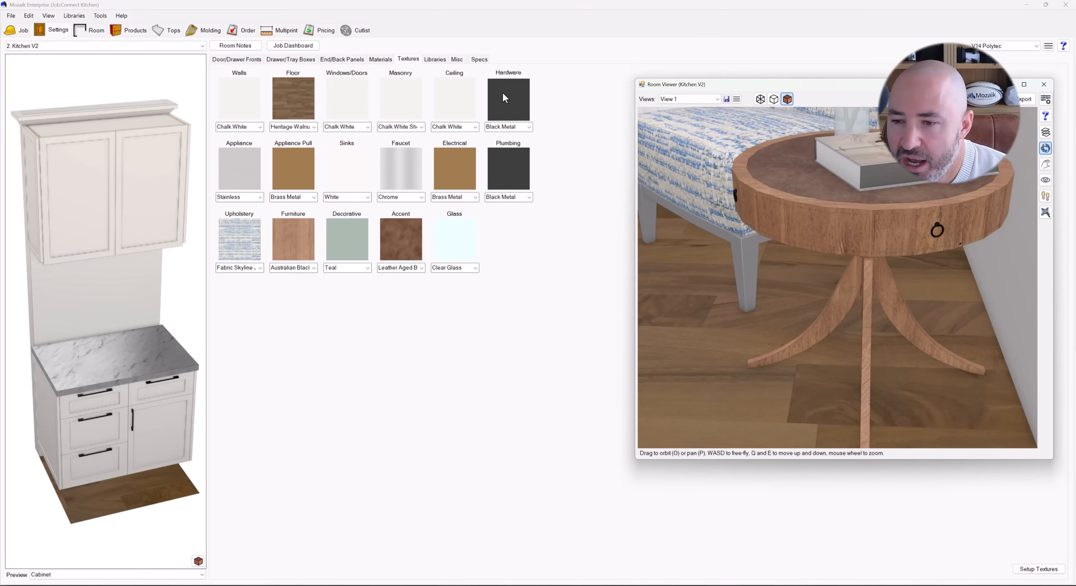
Set the furniture texture to Ash and inspect the round side table's rim and top up close
click(285, 240)
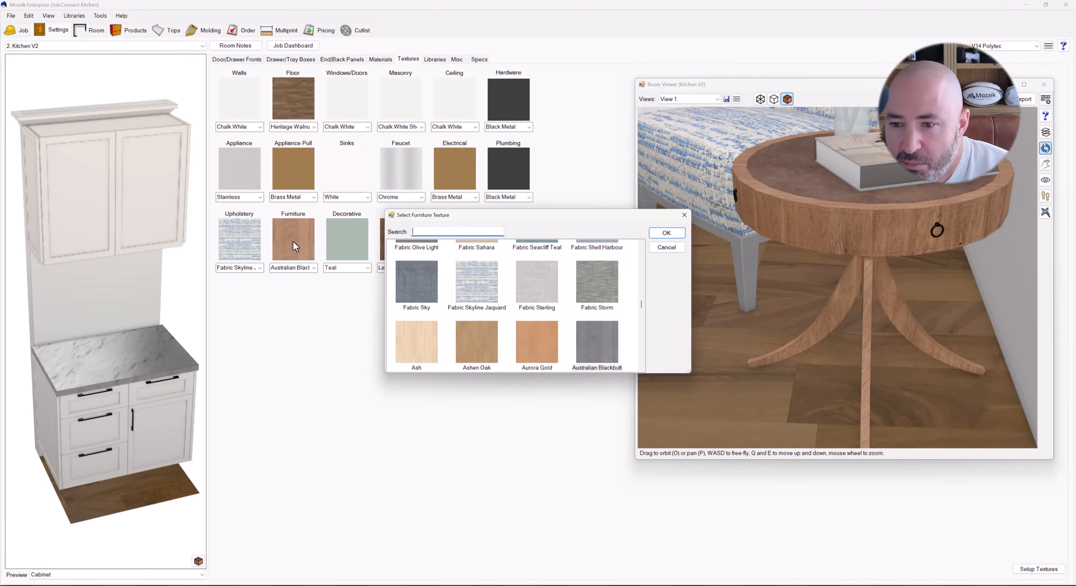
double_click(405, 356)
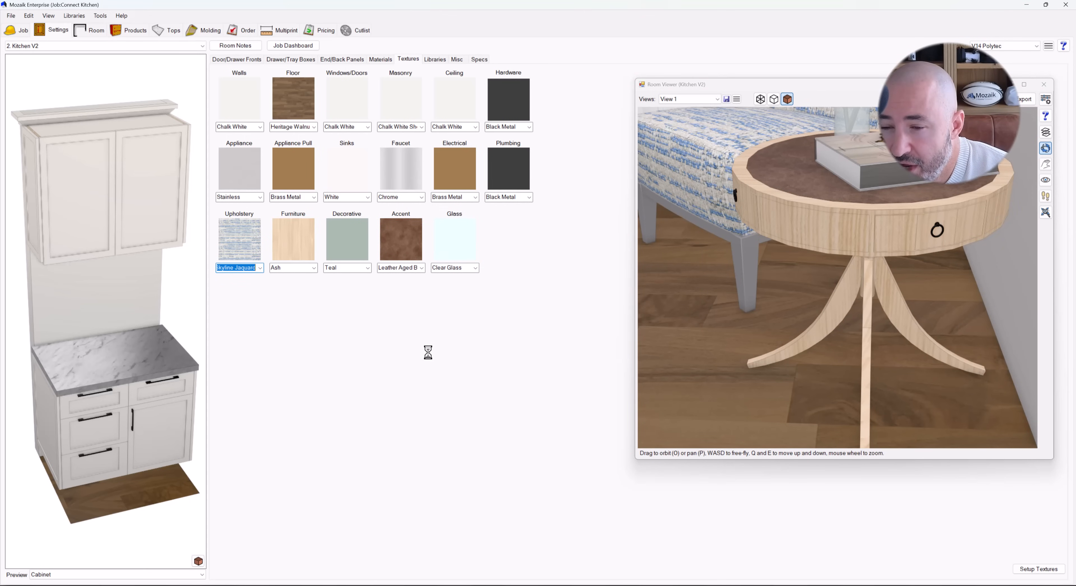
drag(823, 213, 793, 140)
scroll(793, 133, up, 2)
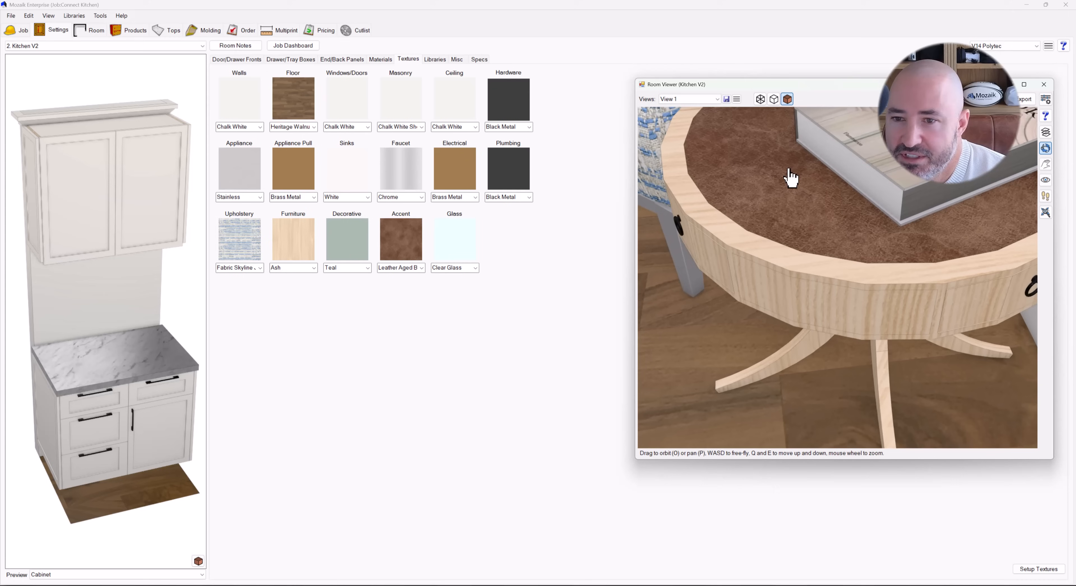
Browse the leather options for the accent texture and choose Leather Aged Brown
click(392, 244)
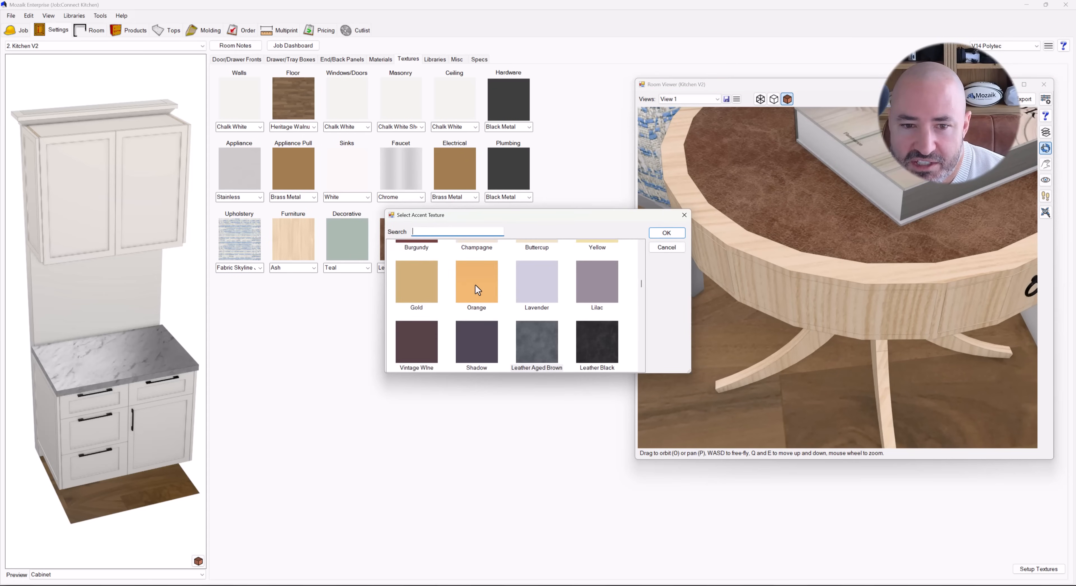
scroll(474, 284, down, 5)
scroll(537, 314, down, 3)
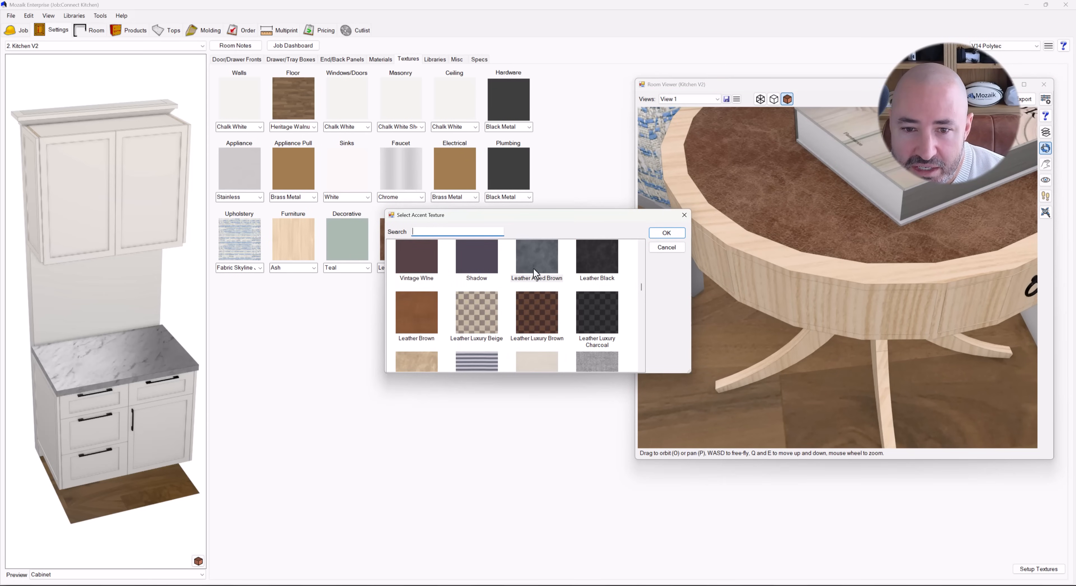
click(534, 259)
double_click(538, 258)
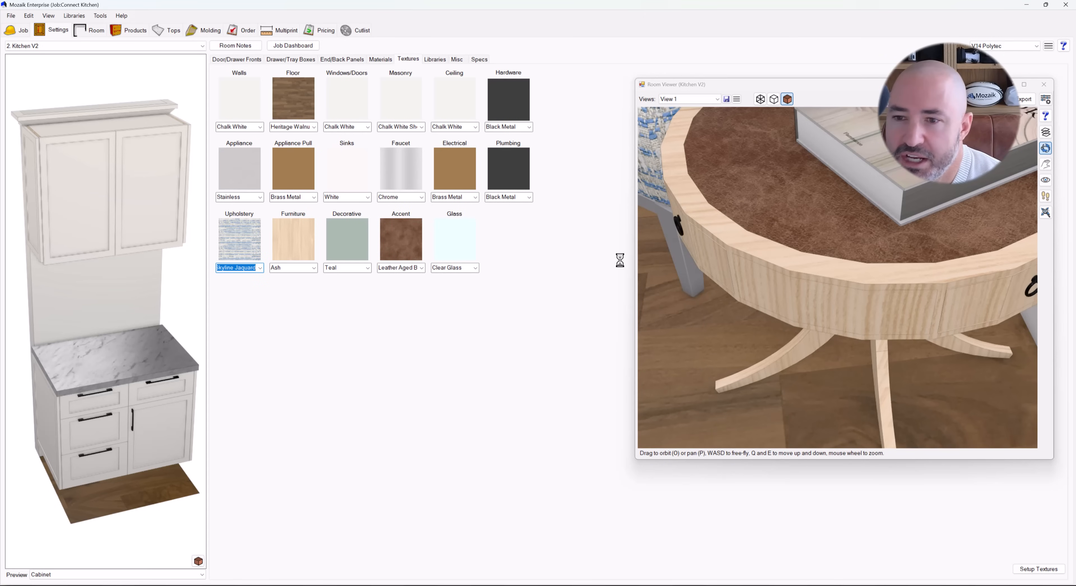
Try Leather Black as the accent texture on the side table's top, then set the accent to Leather Tan
click(421, 267)
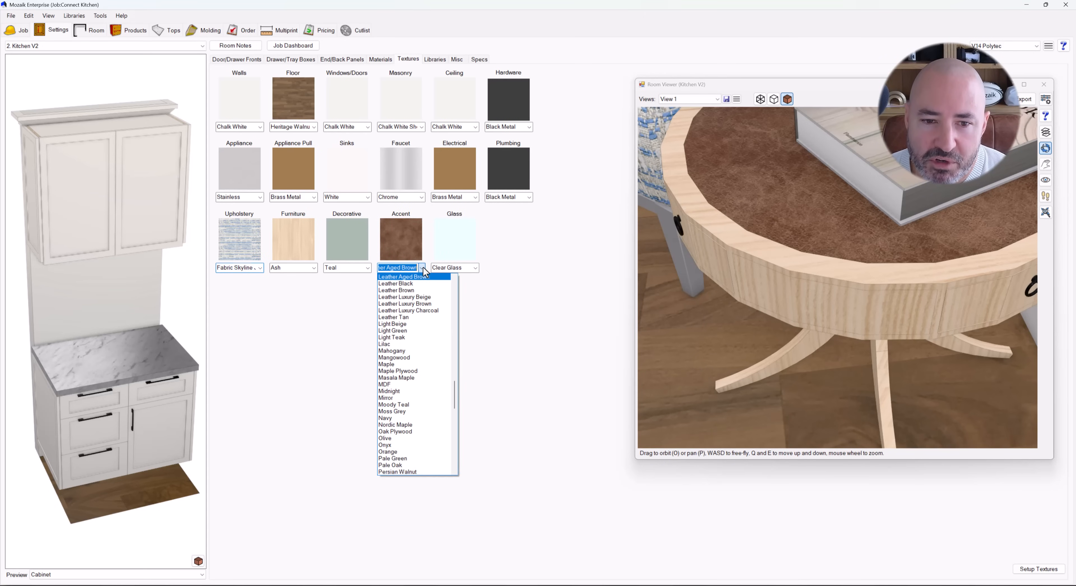
click(420, 284)
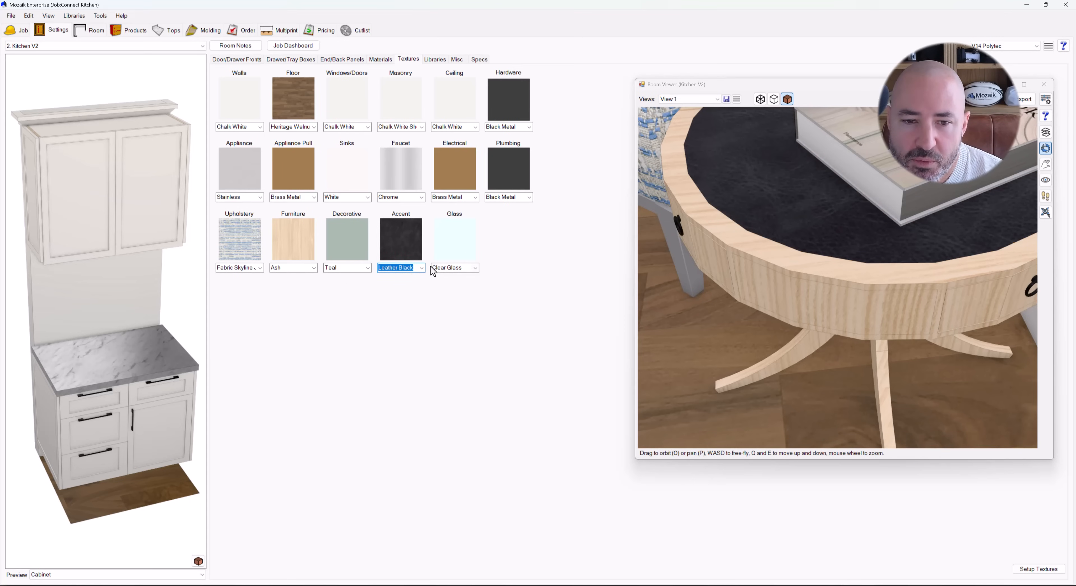
click(424, 270)
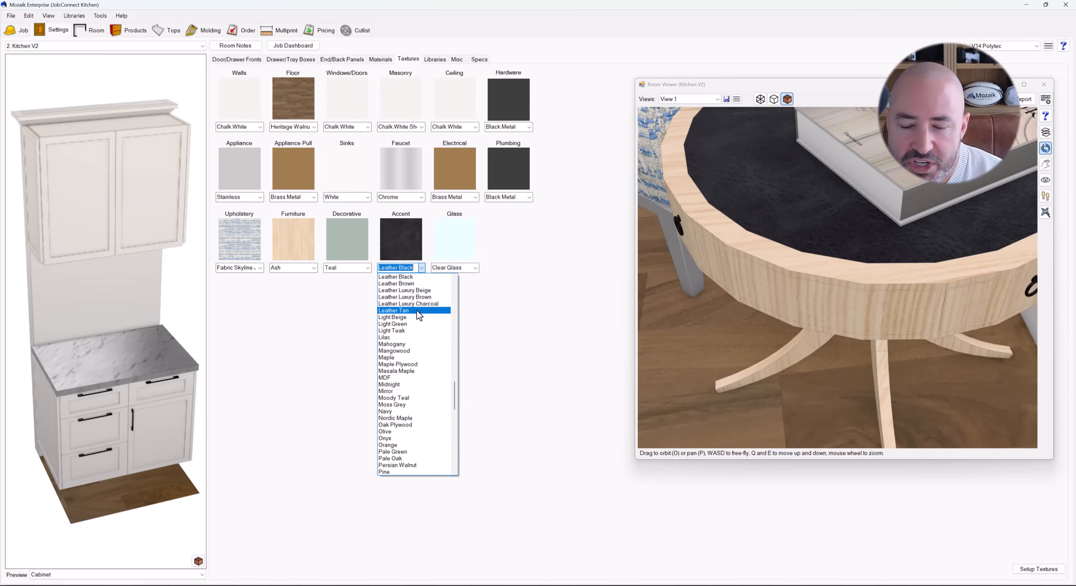
click(419, 310)
Inspect the leather tabletop, zoom out to examine the whole kitchen, and restore the saved View 1
drag(737, 300, 806, 298)
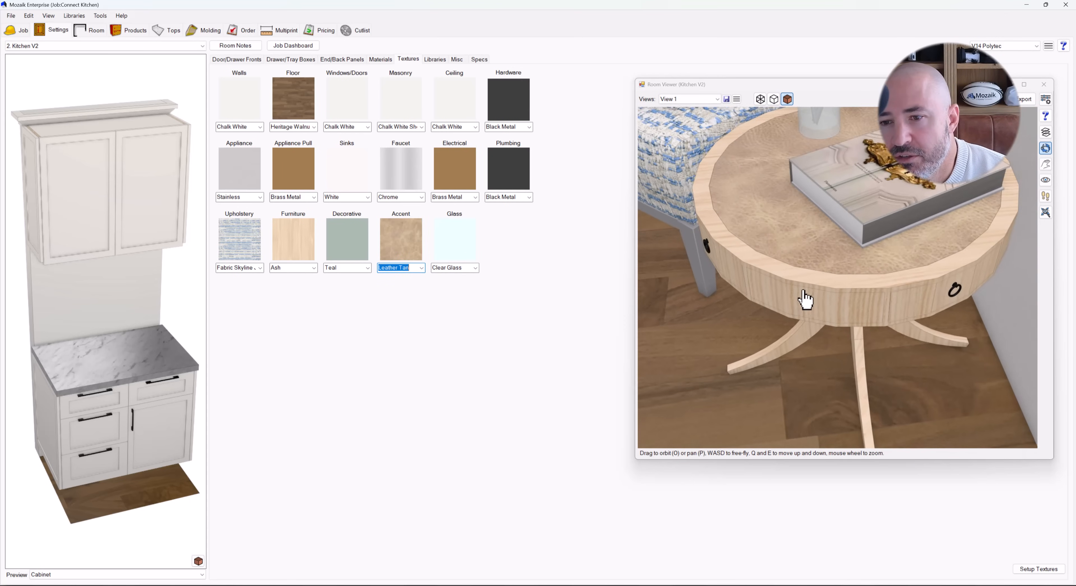
scroll(805, 298, down, 5)
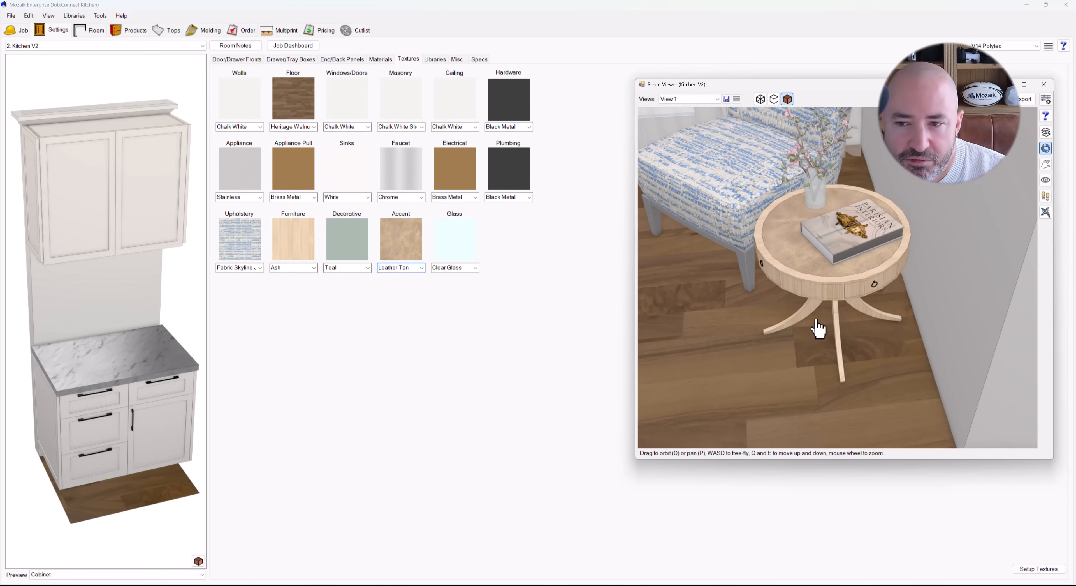
scroll(818, 327, down, 2)
scroll(845, 308, down, 5)
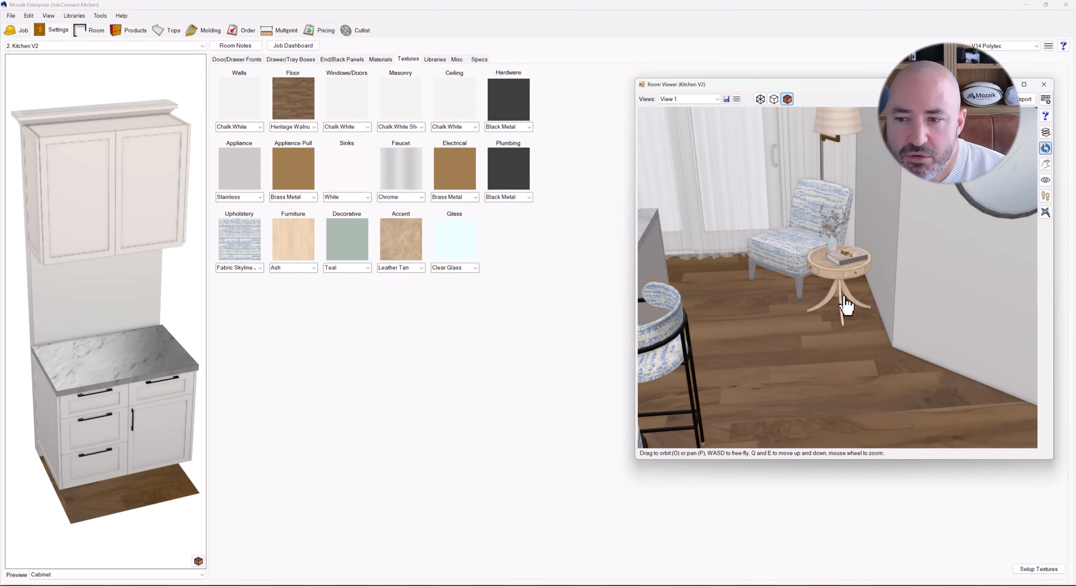
scroll(845, 308, down, 6)
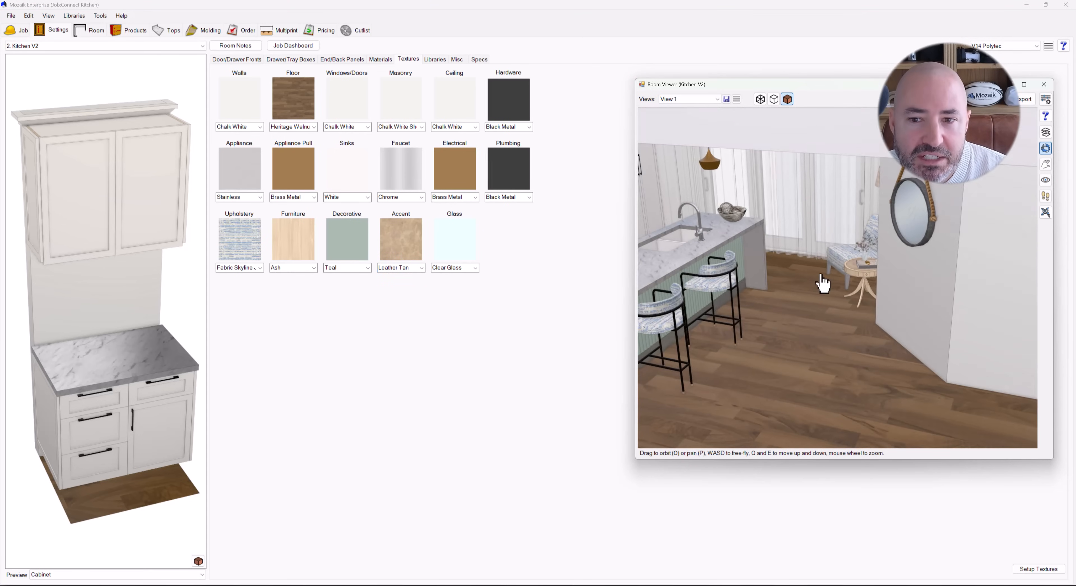
scroll(822, 275, down, 4)
drag(726, 320, 725, 285)
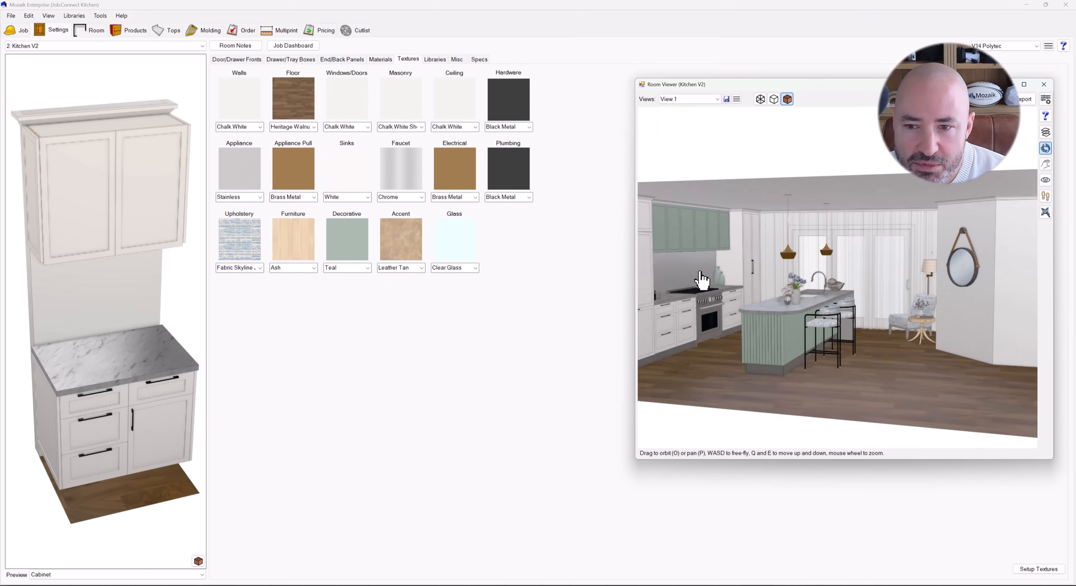
scroll(701, 279, up, 2)
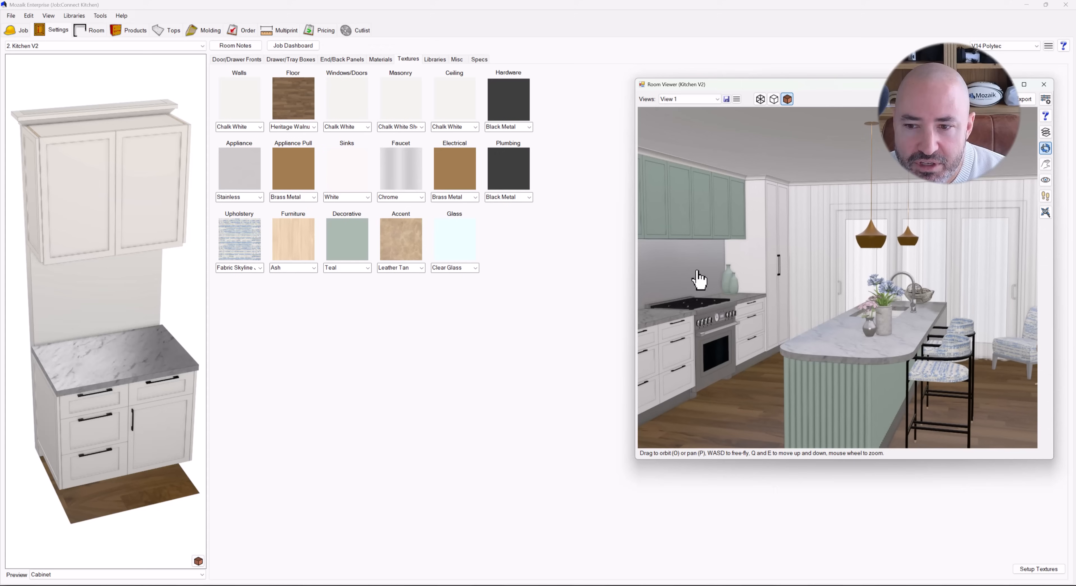
scroll(702, 279, up, 3)
click(689, 99)
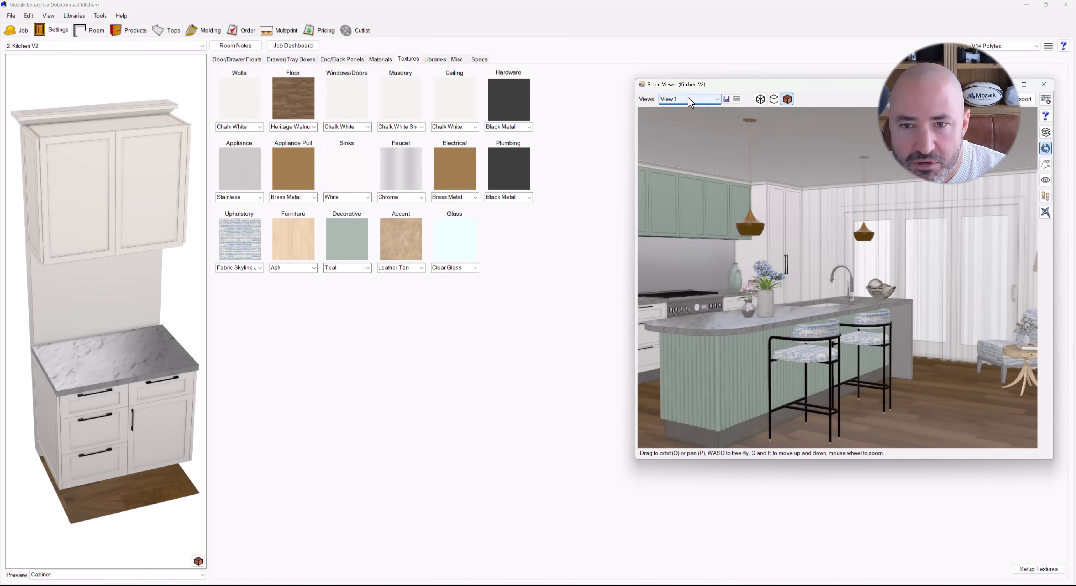
click(689, 108)
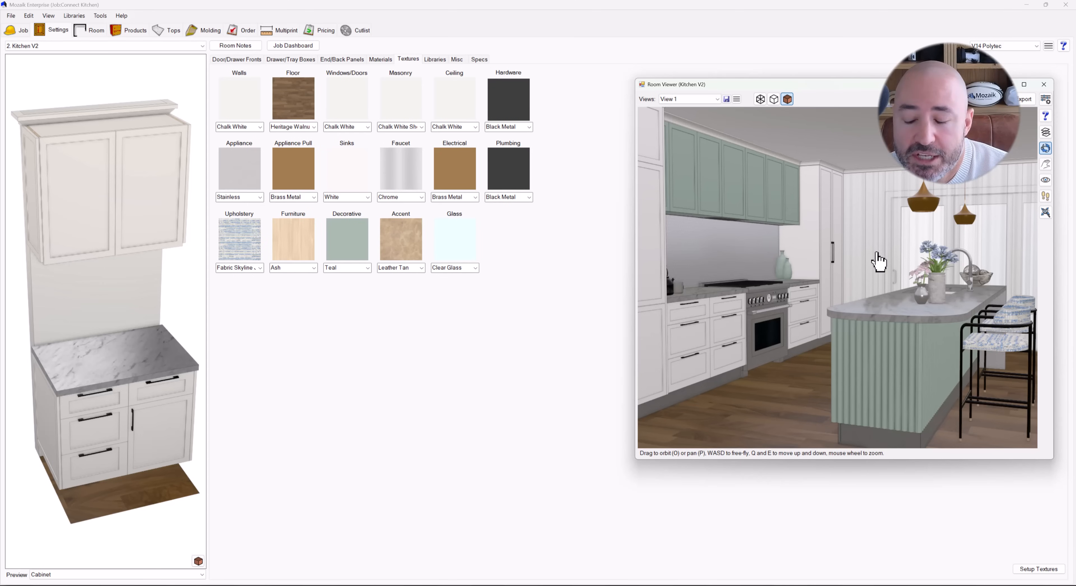
Open the texture setup in an enlarged window and browse the Floor, Wall and Graphic texture groups
click(1038, 569)
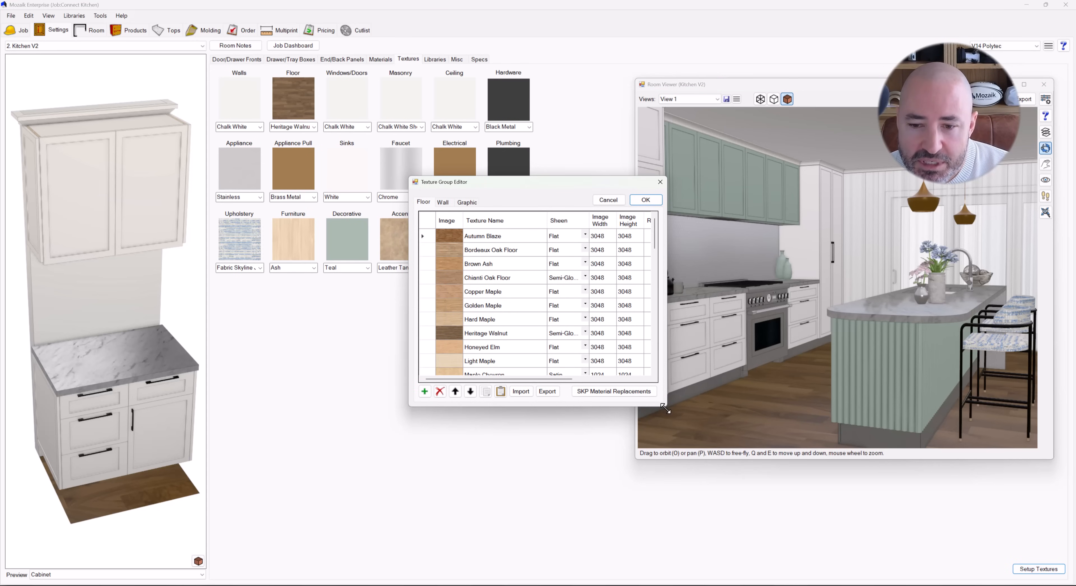
drag(665, 409, 774, 481)
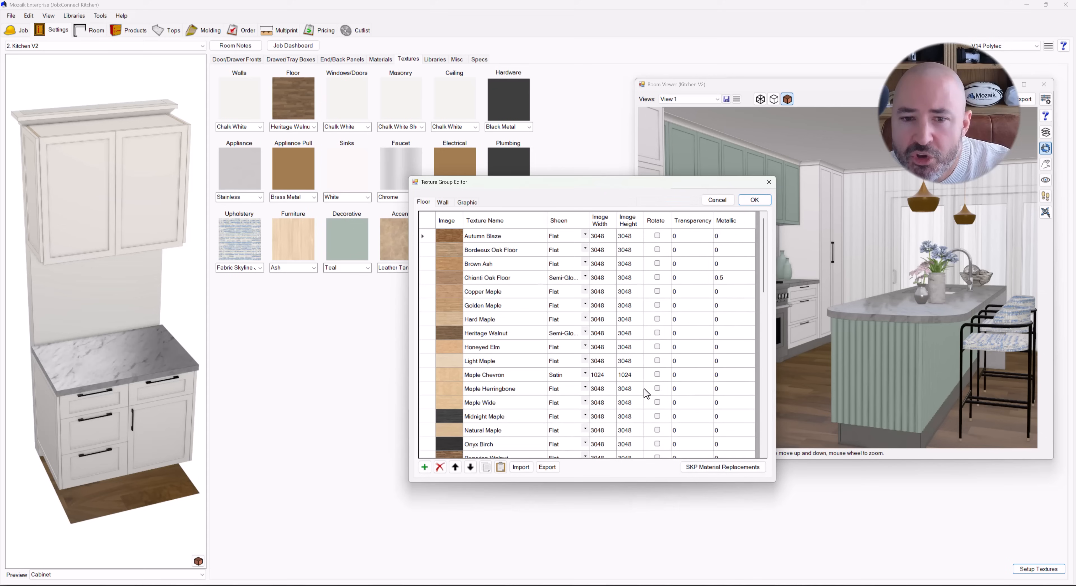
scroll(527, 389, down, 4)
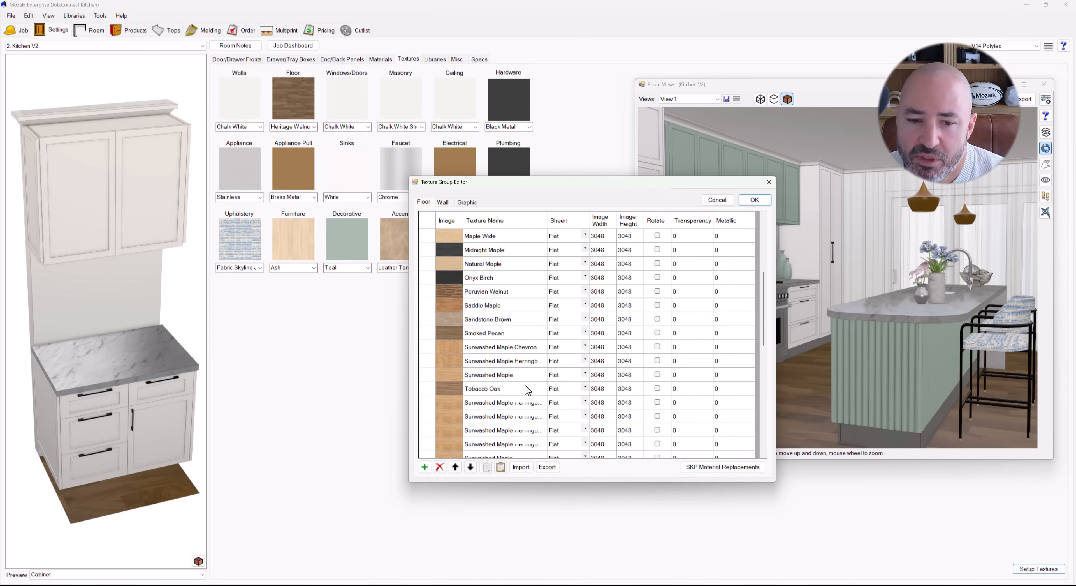
scroll(527, 389, down, 7)
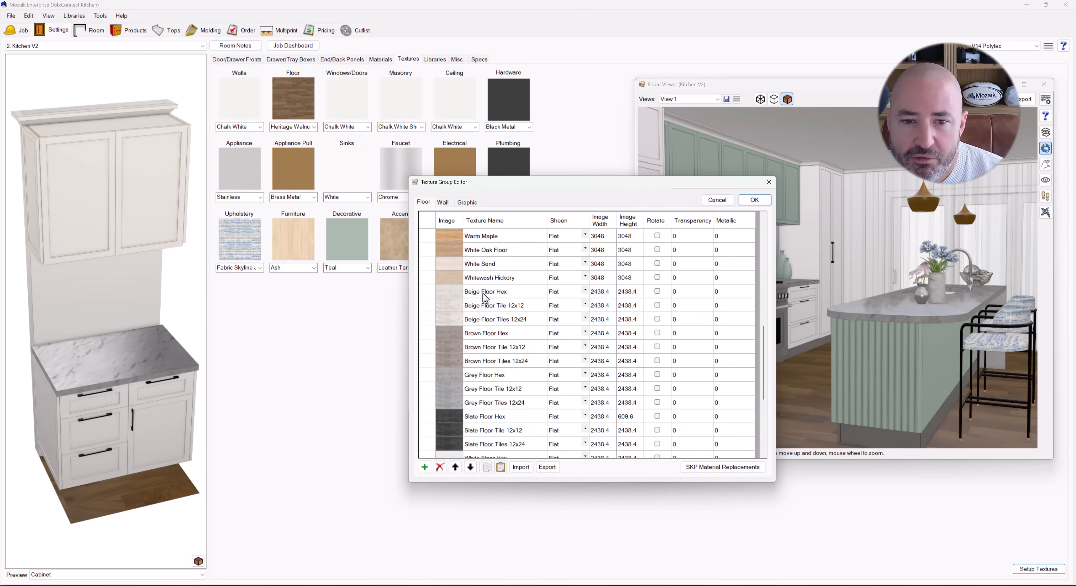
scroll(485, 297, up, 5)
click(444, 203)
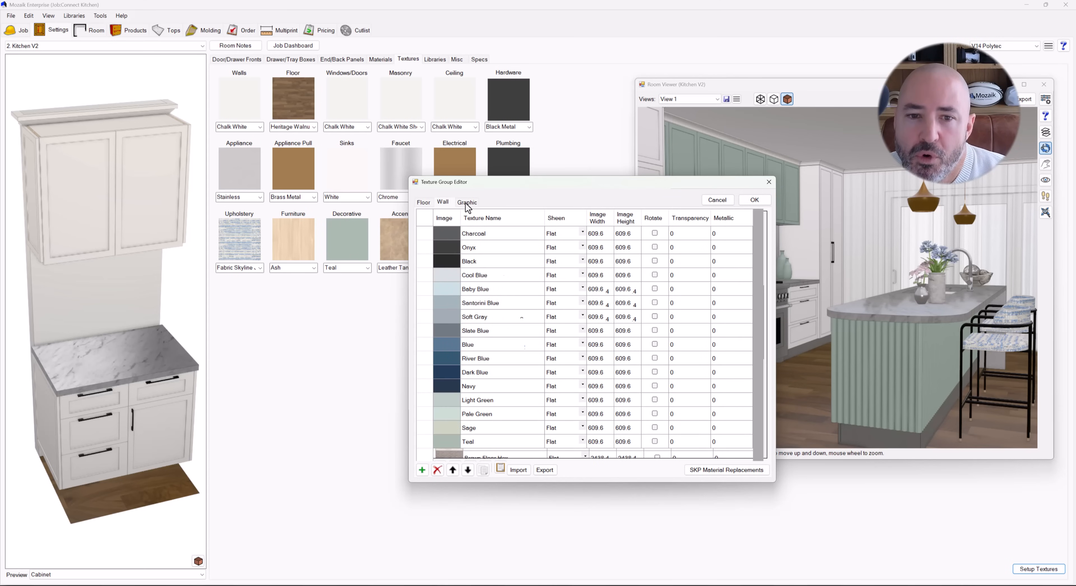
click(466, 204)
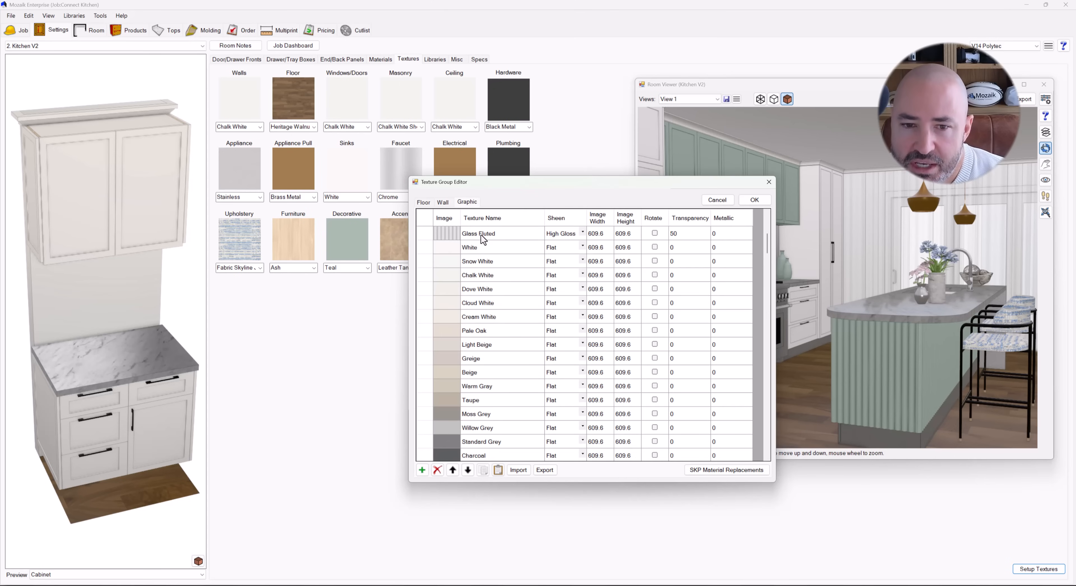
Review the sheen options for Chalk White, then find the Chalk White Sheers entry at the end of the Graphic textures
click(582, 274)
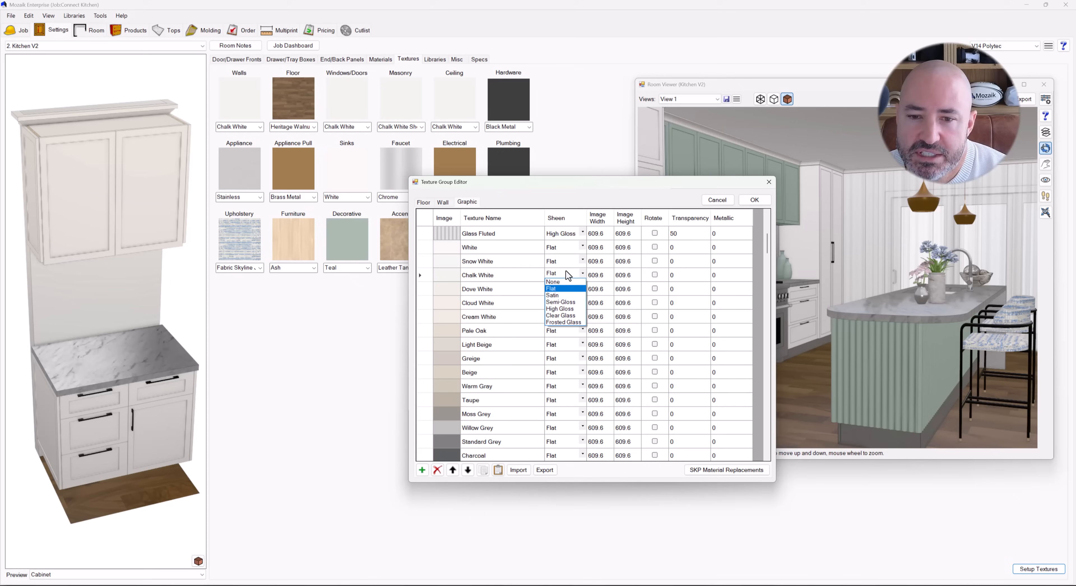
click(561, 272)
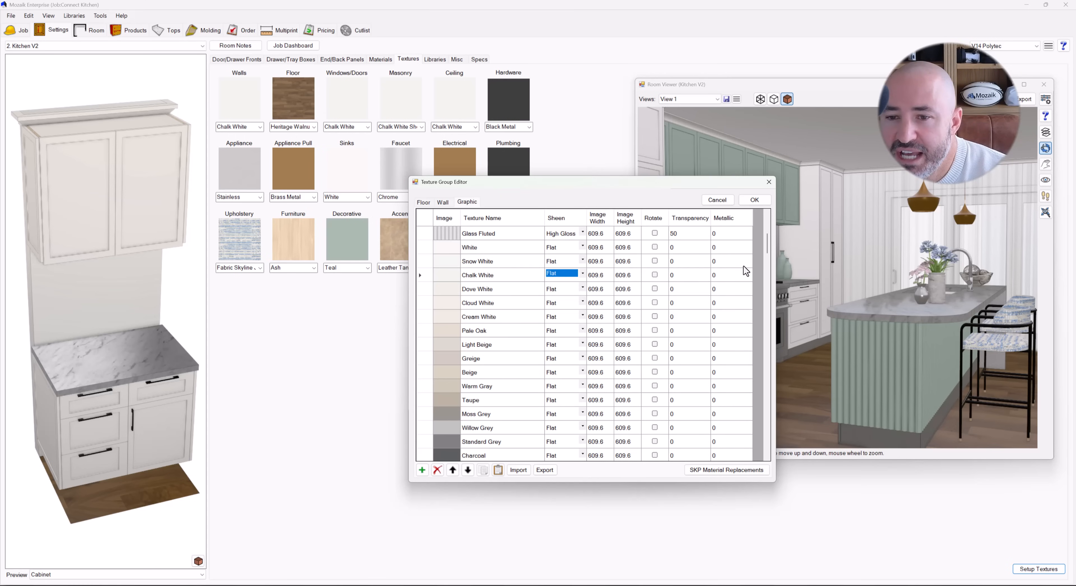
drag(767, 246, 765, 456)
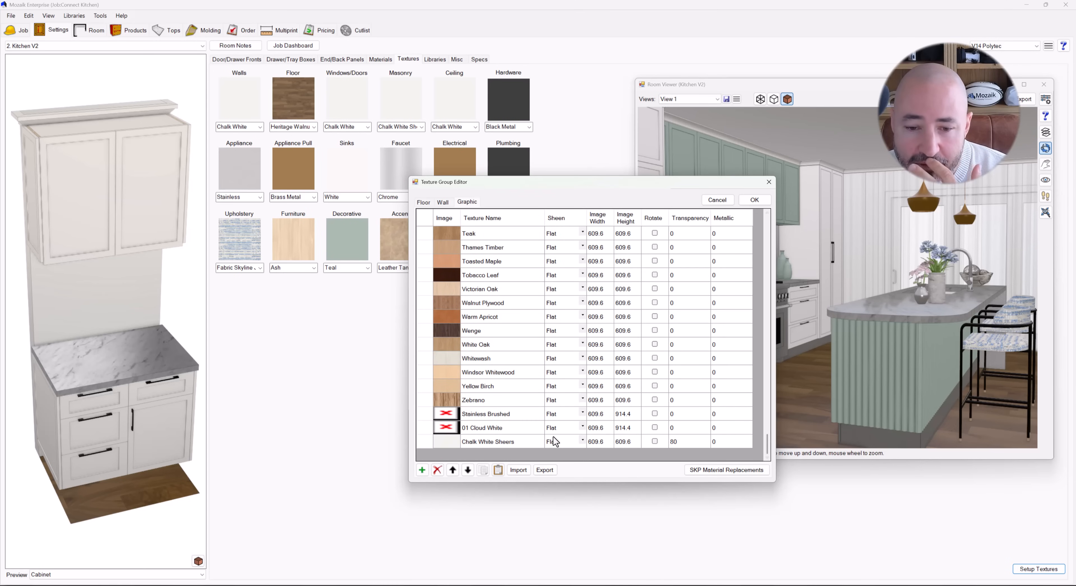
double_click(521, 446)
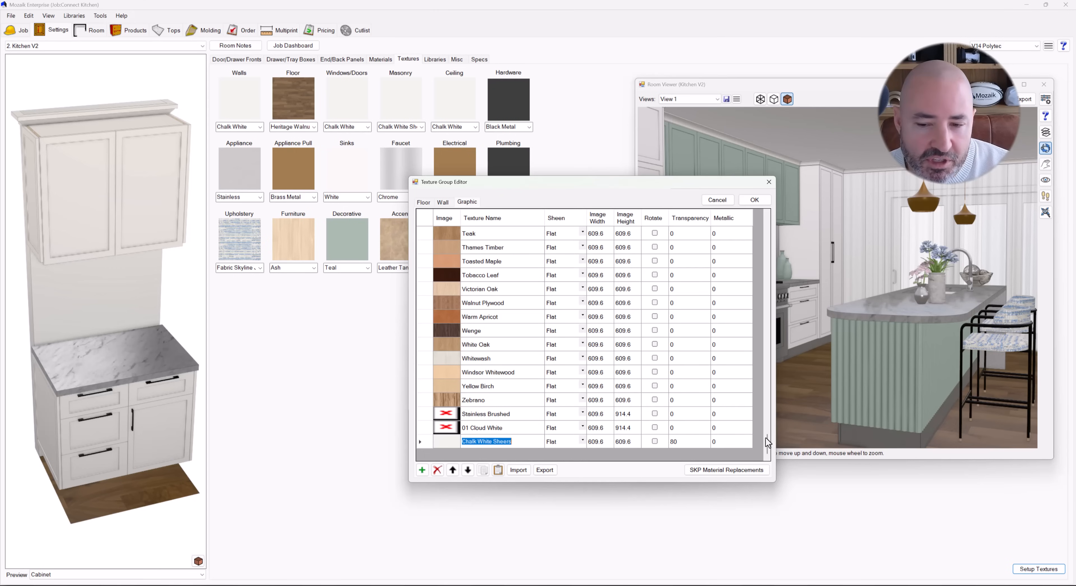
Review the SketchUp material replacements for pendant and loop, then close the texture setup
click(728, 470)
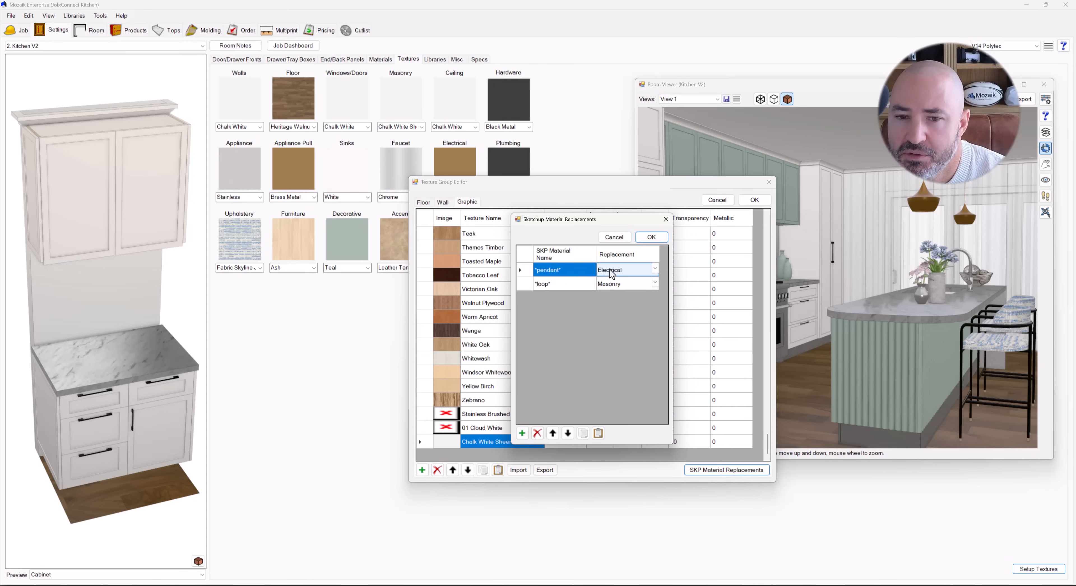
click(652, 238)
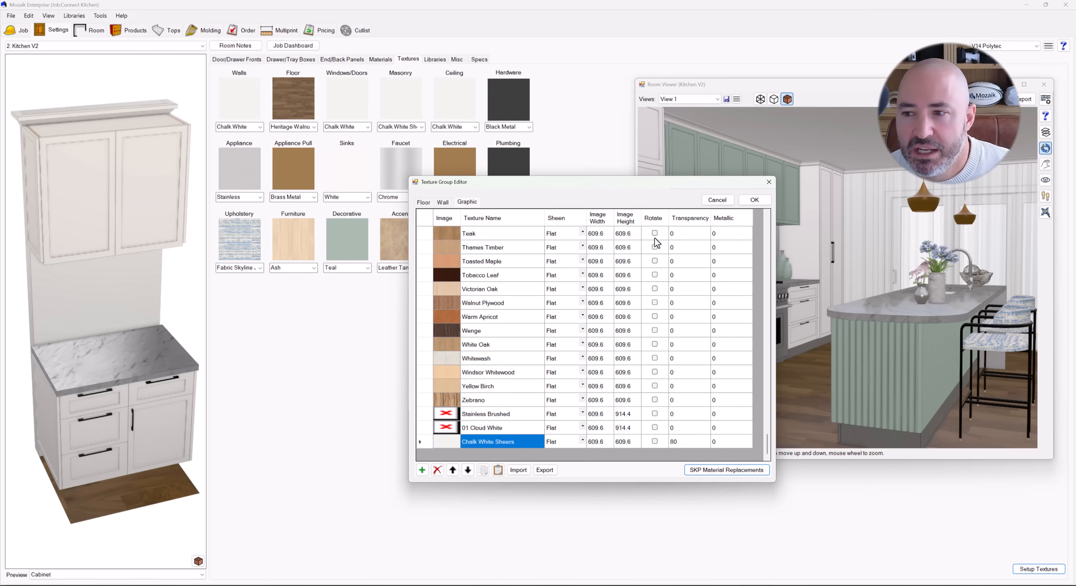
click(769, 182)
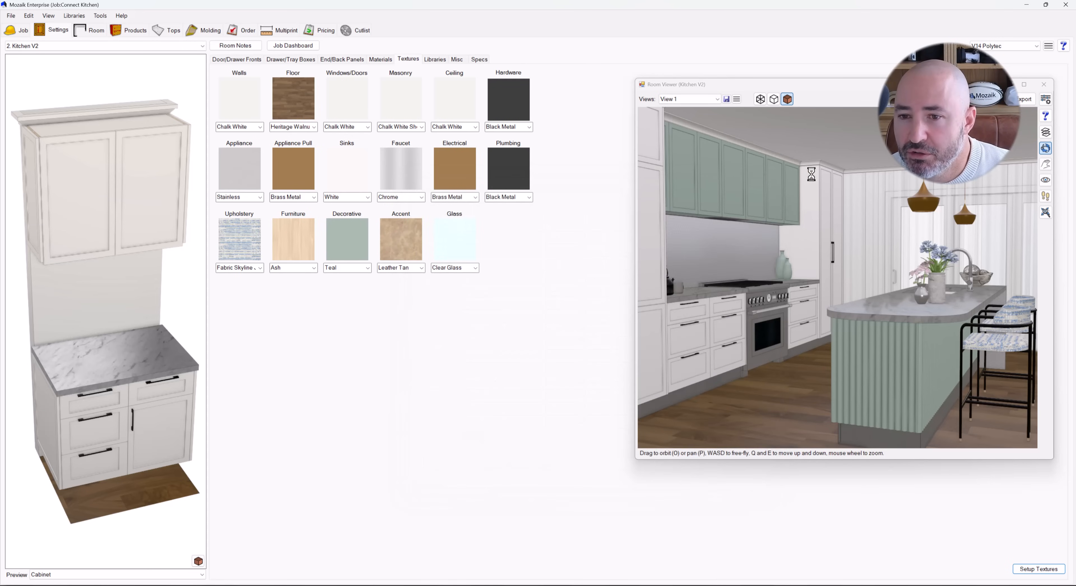
Maximize the Room Viewer and orbit the kitchen to see the island top and range from a slightly higher angle
click(1023, 84)
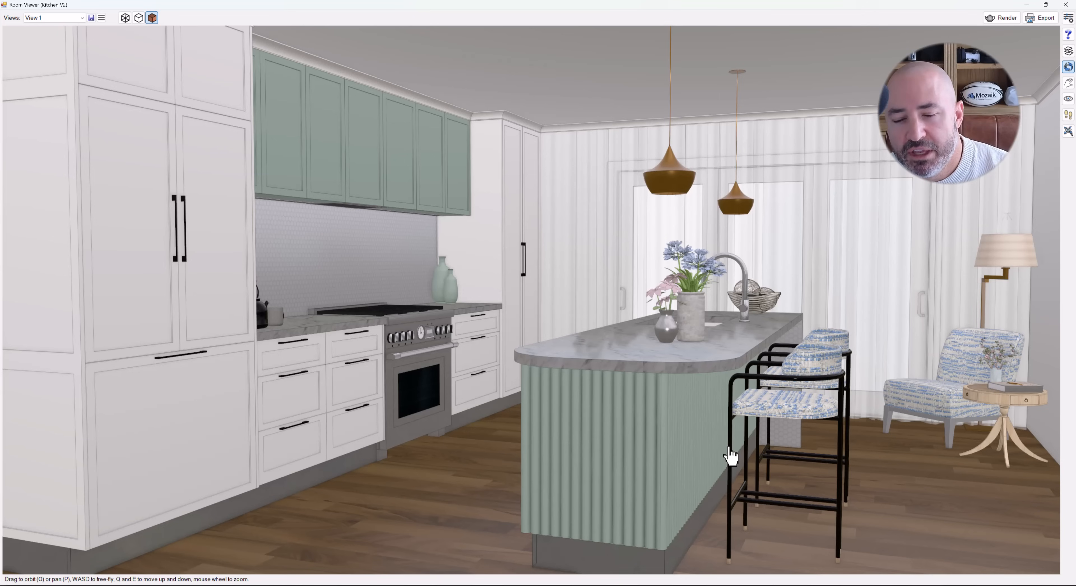
drag(655, 336, 620, 369)
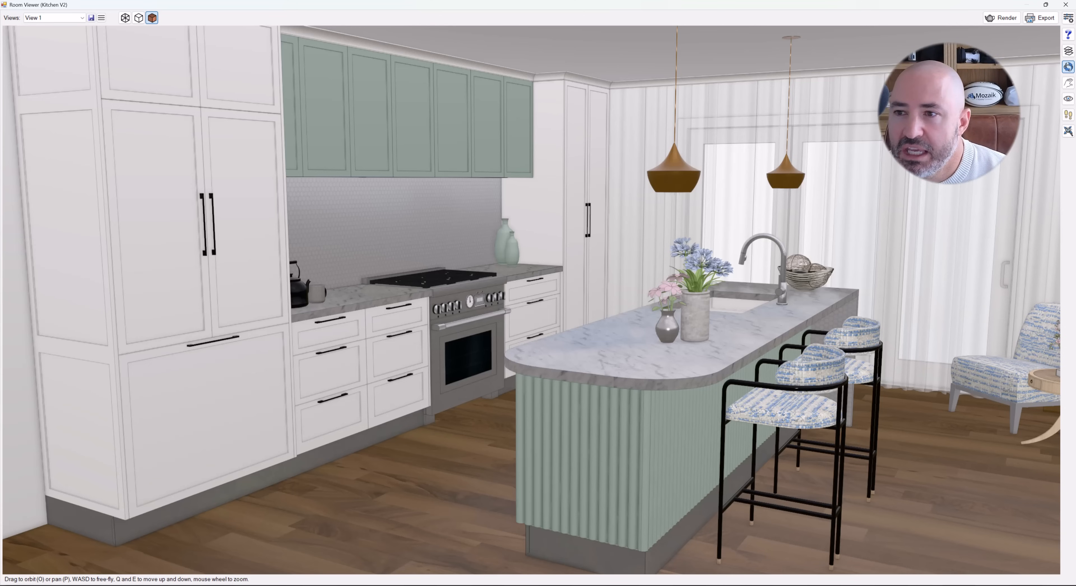
Open the cloud render window and show Kitchen V2's View 1 render in the maximized window
click(998, 21)
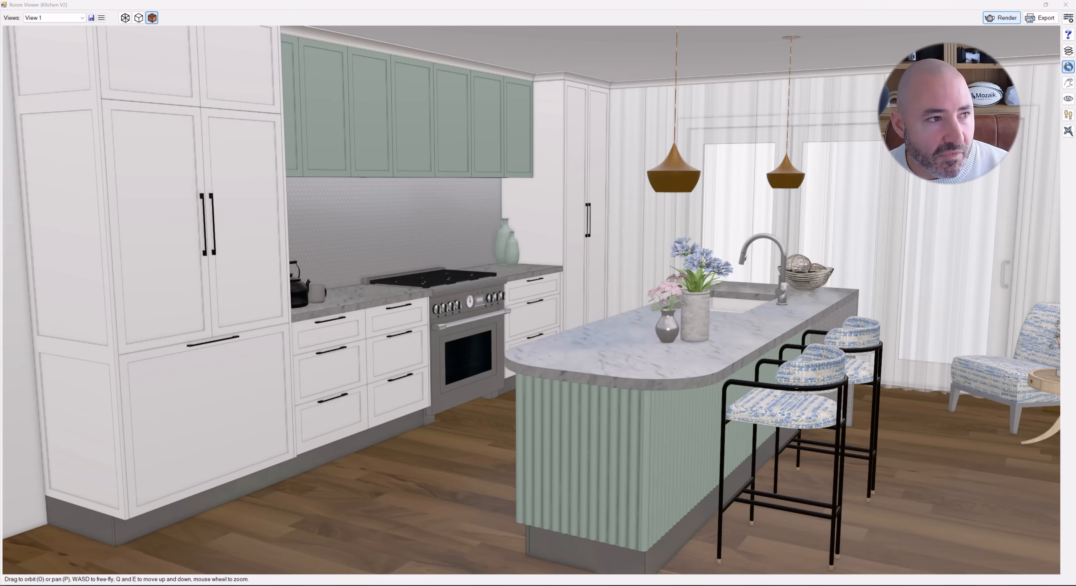
drag(583, 144, 513, 97)
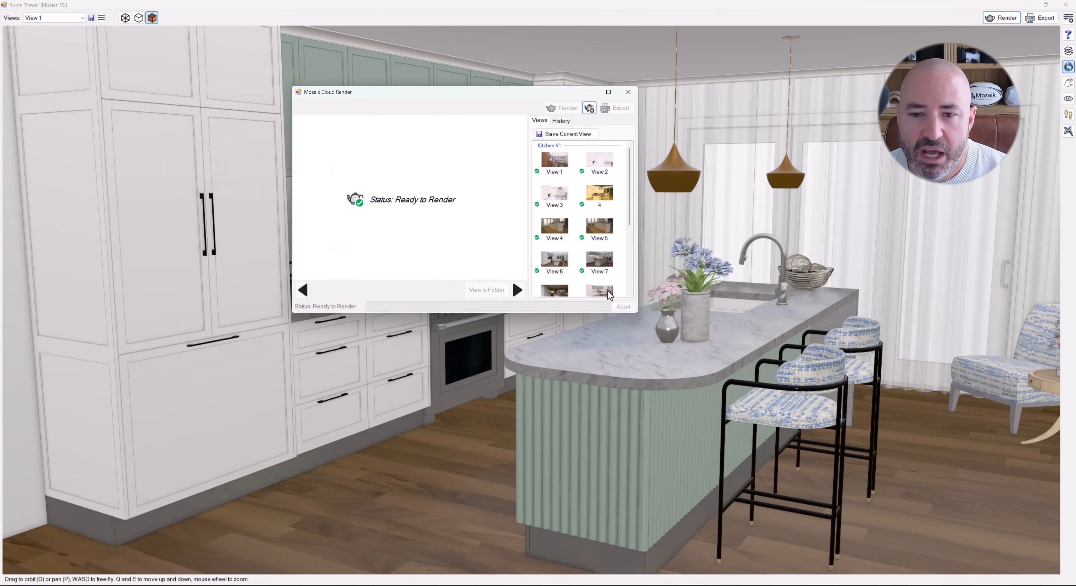
drag(637, 312, 777, 443)
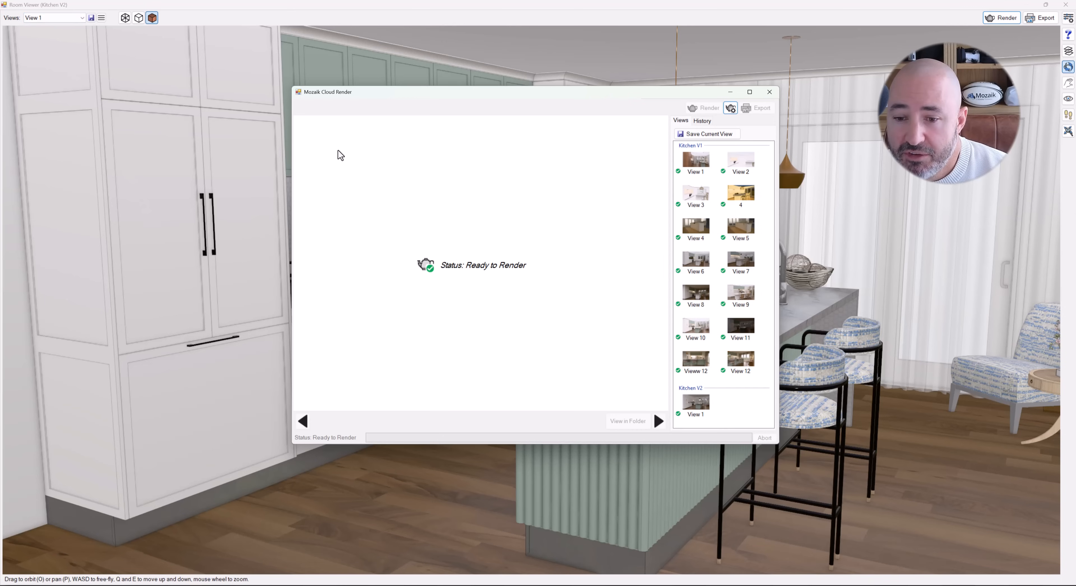
click(704, 410)
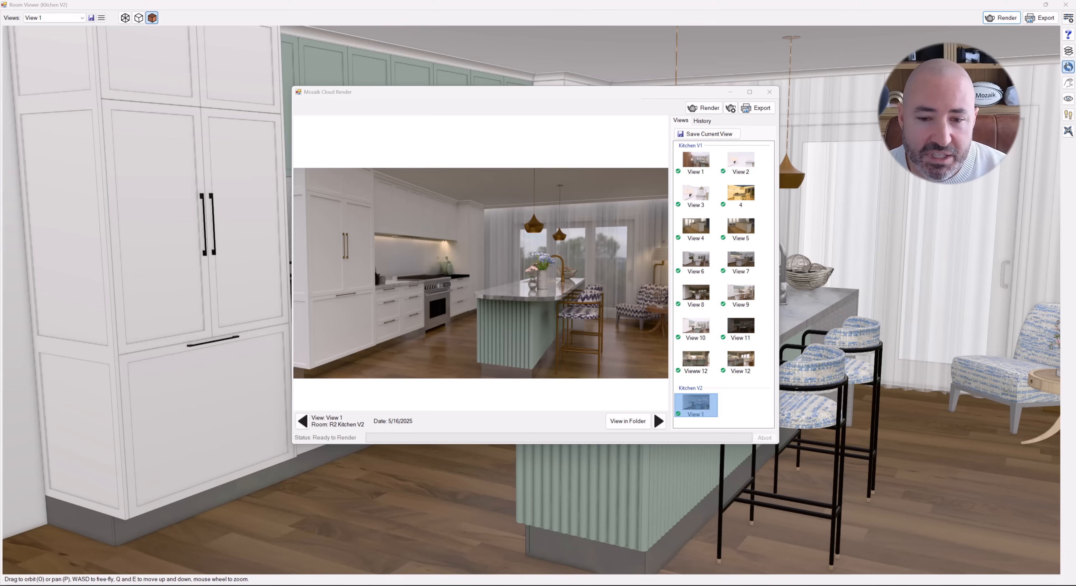
click(749, 91)
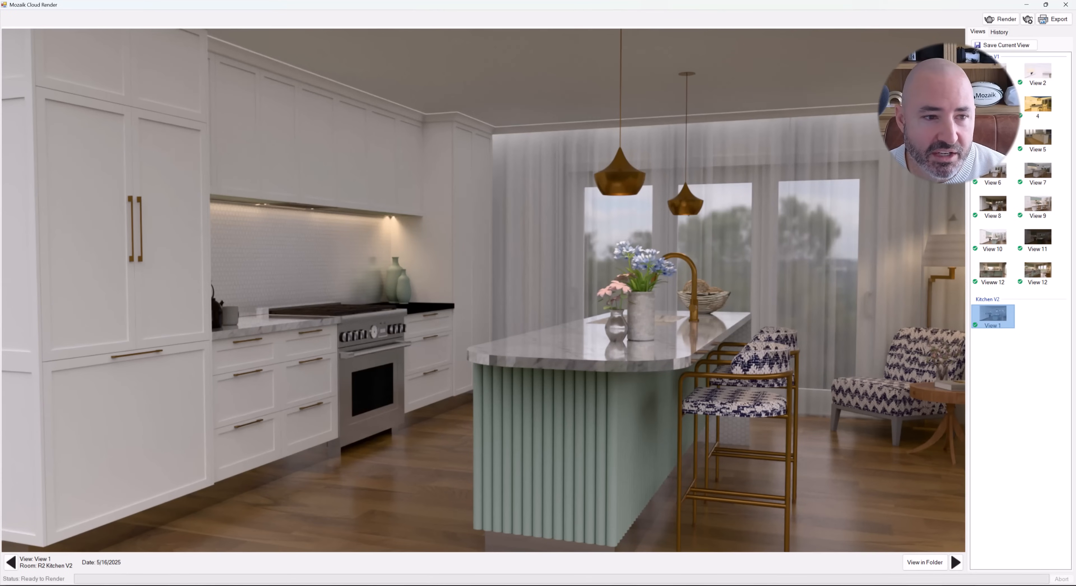
Examine View 1.png enlarged in the full-screen image viewer, then return to the cloud render window and clear the view selection
drag(1, 104, 653, 47)
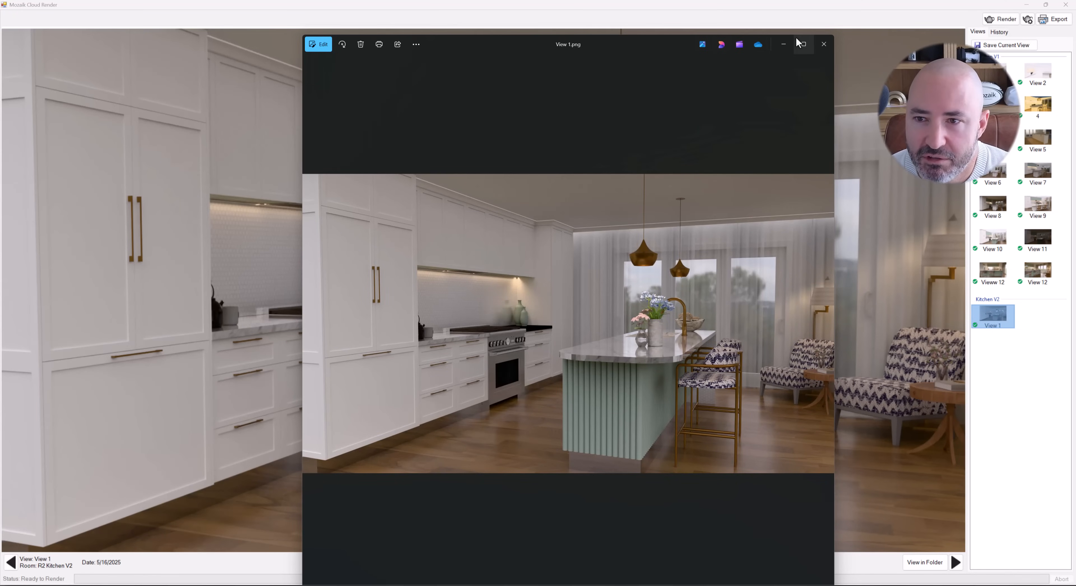
click(804, 44)
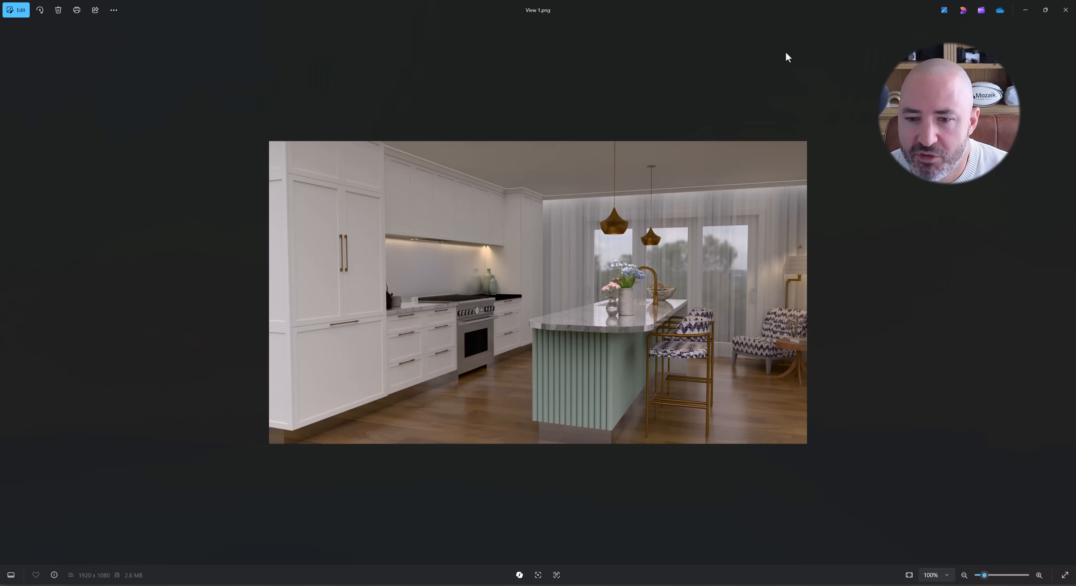
scroll(689, 365, up, 4)
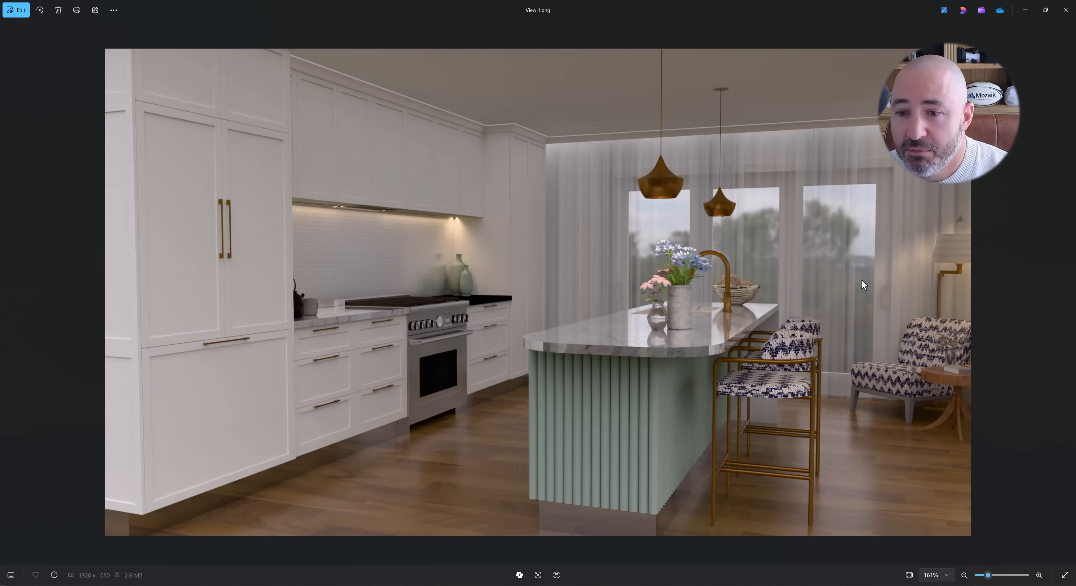
click(1065, 10)
click(1022, 368)
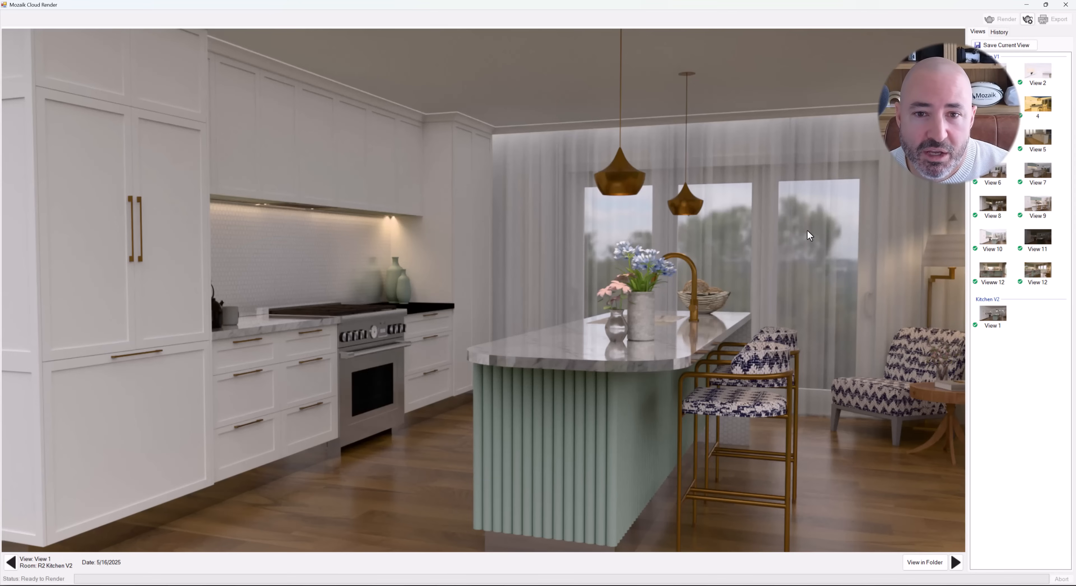
Start a new cloud render of Kitchen V2's View 1, choosing the saved account e-mail in the login window
click(996, 314)
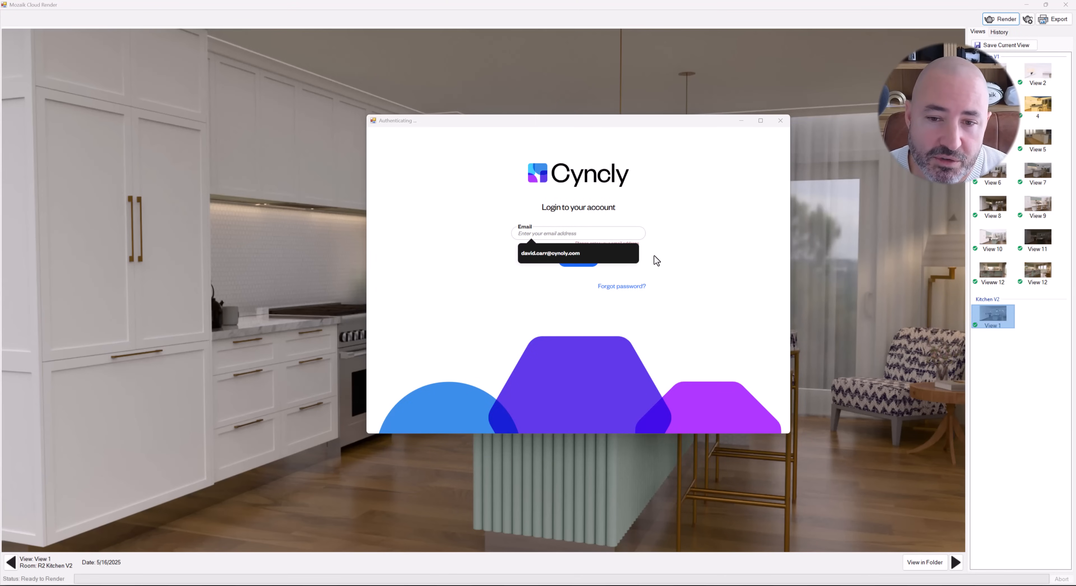
click(578, 257)
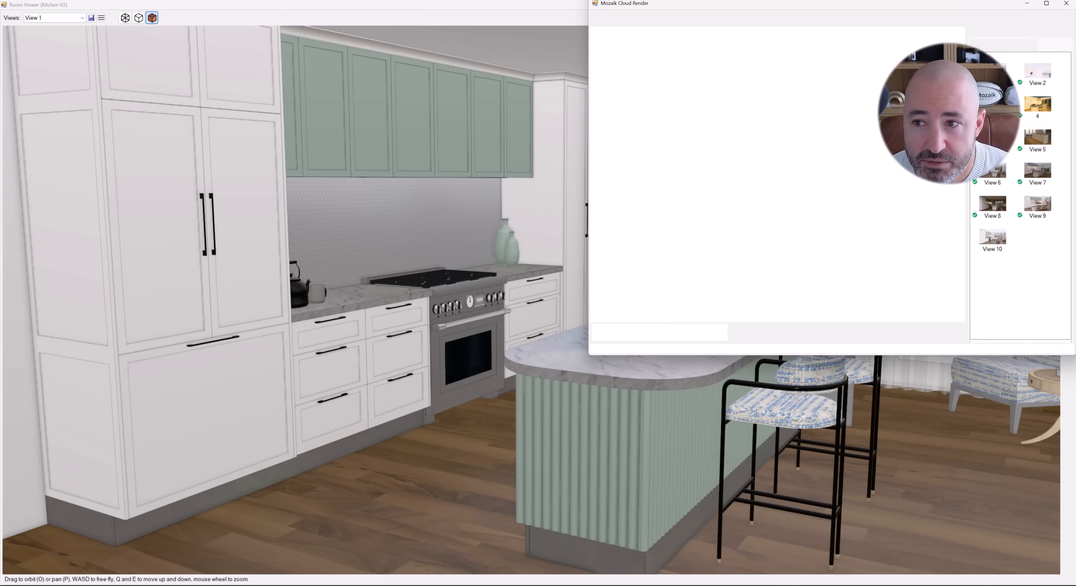
Move the cloud render window aside while View 1 renders, then bring the Room Viewer back and maximize the render window
drag(985, 8, 917, 183)
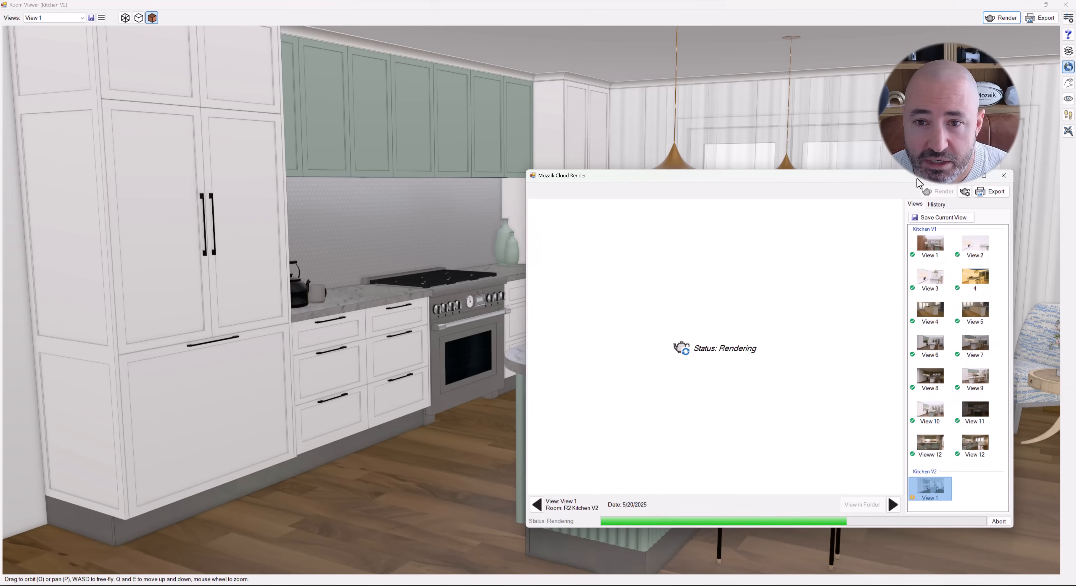
click(393, 192)
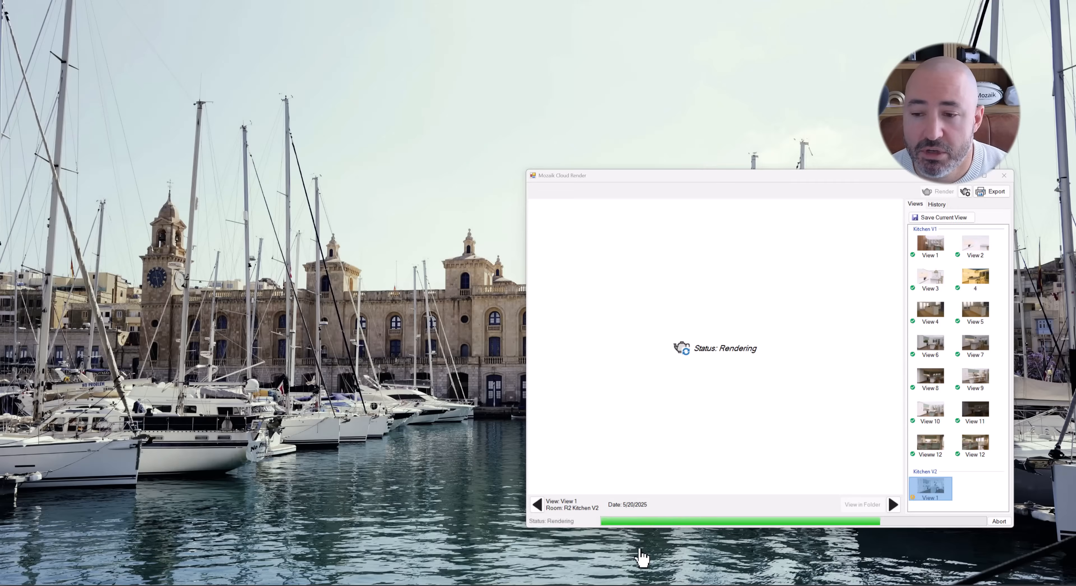
click(641, 557)
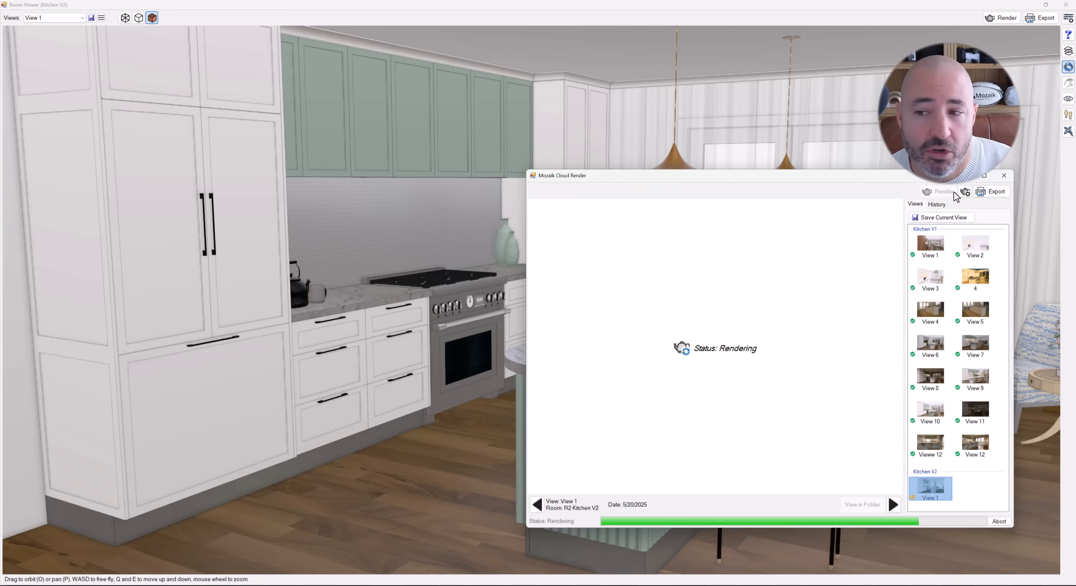
double_click(987, 178)
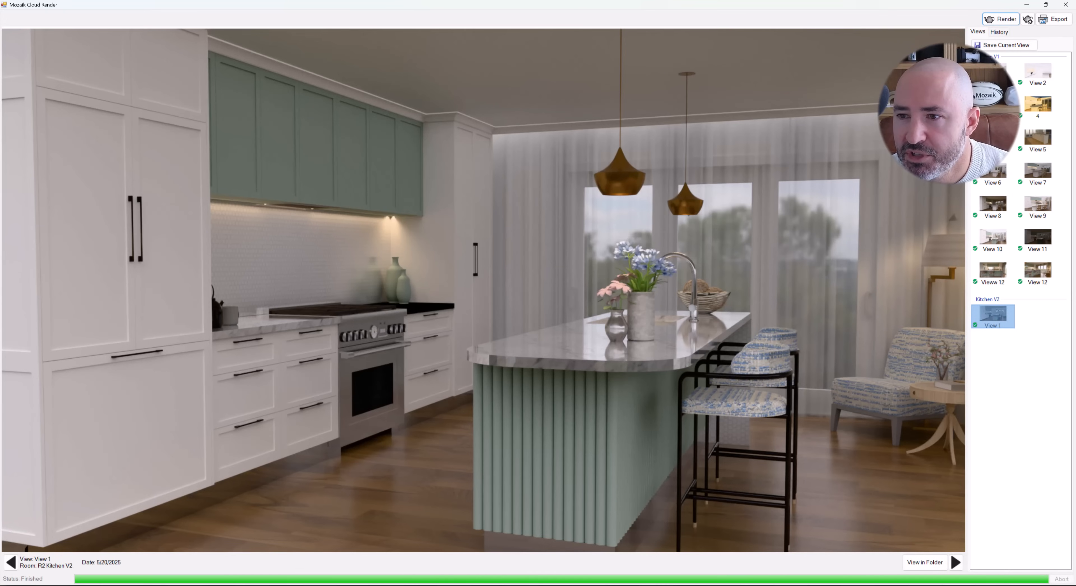
Compare Kitchen V1's and Kitchen V2's View 1 renders, then examine the V2 image enlarged around the island before closing the image viewer
click(994, 74)
click(993, 315)
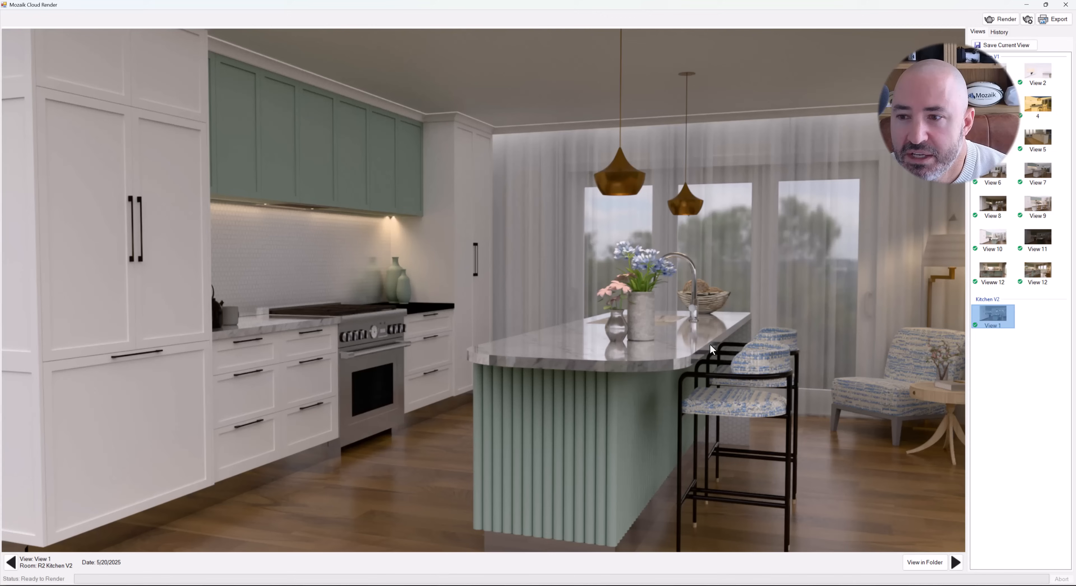
double_click(998, 312)
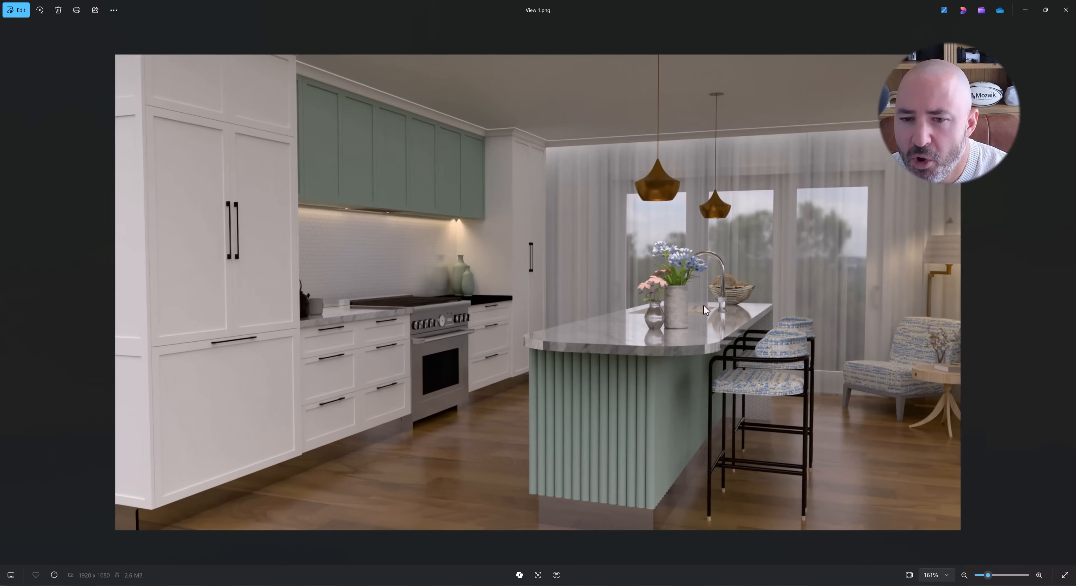
scroll(769, 306, up, 5)
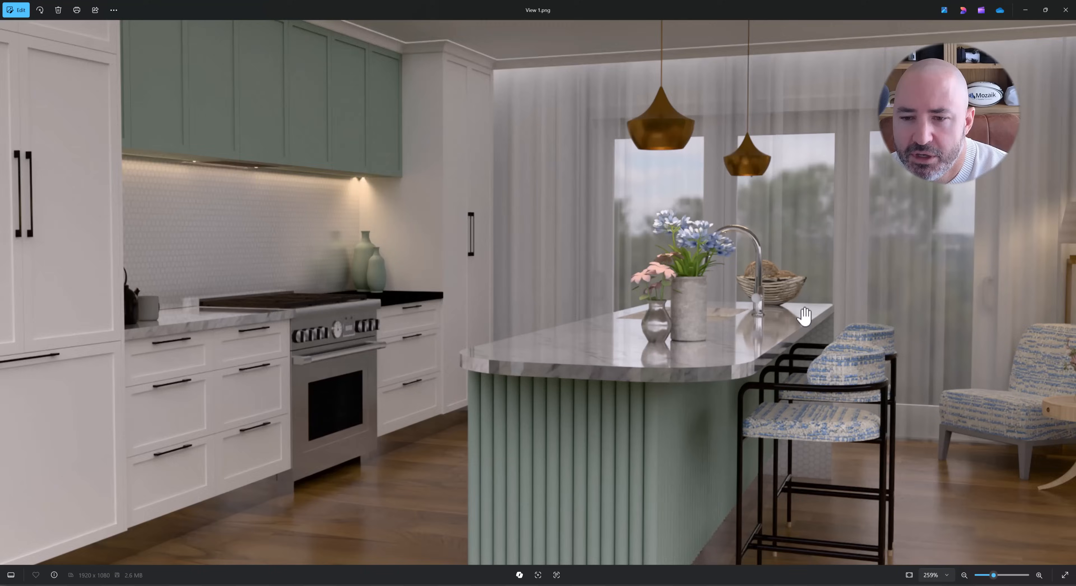
scroll(770, 254, up, 5)
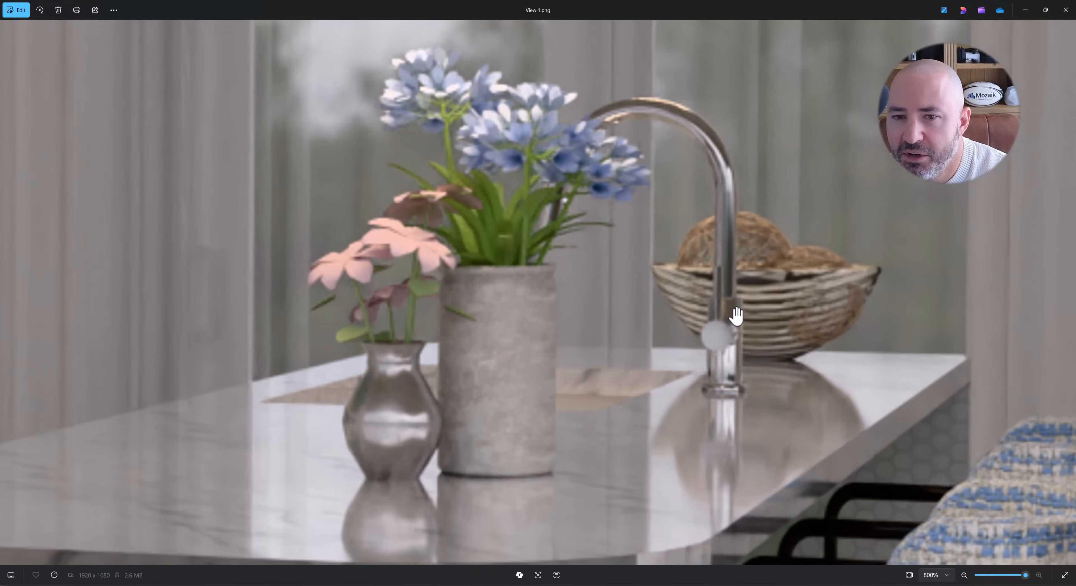
scroll(734, 309, down, 8)
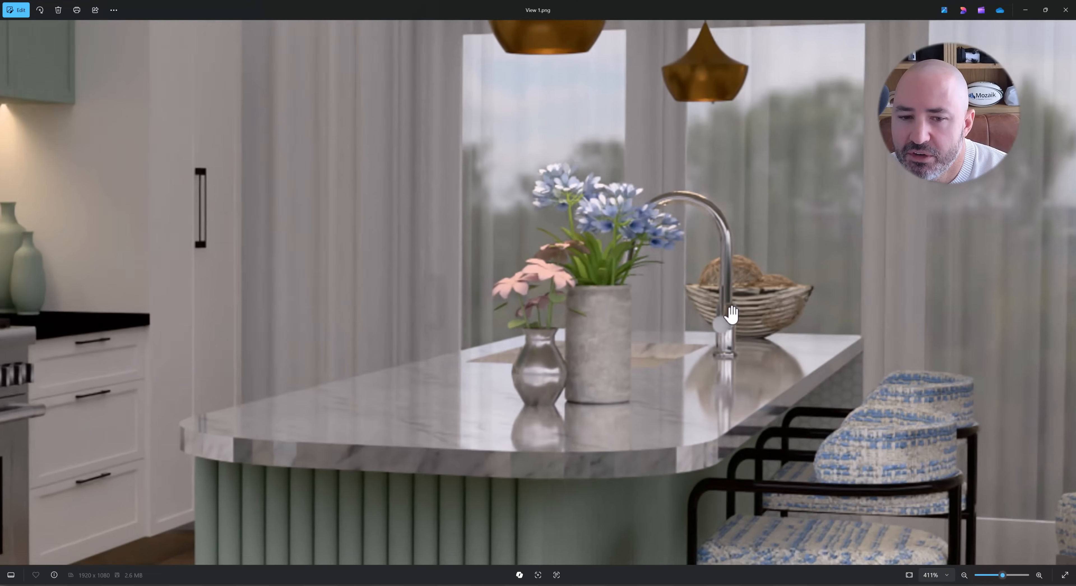
scroll(732, 314, down, 5)
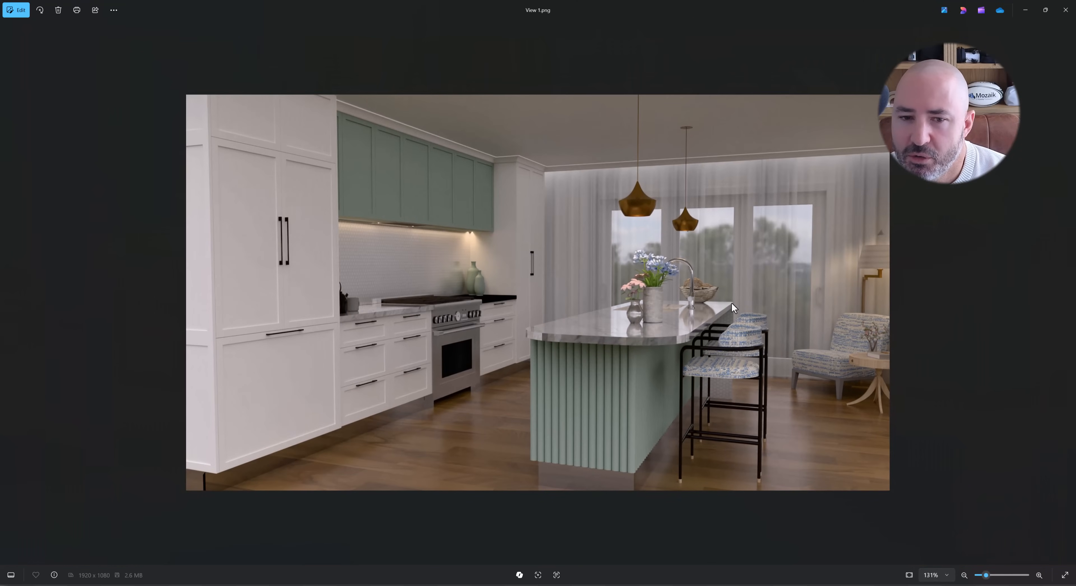
scroll(731, 304, up, 2)
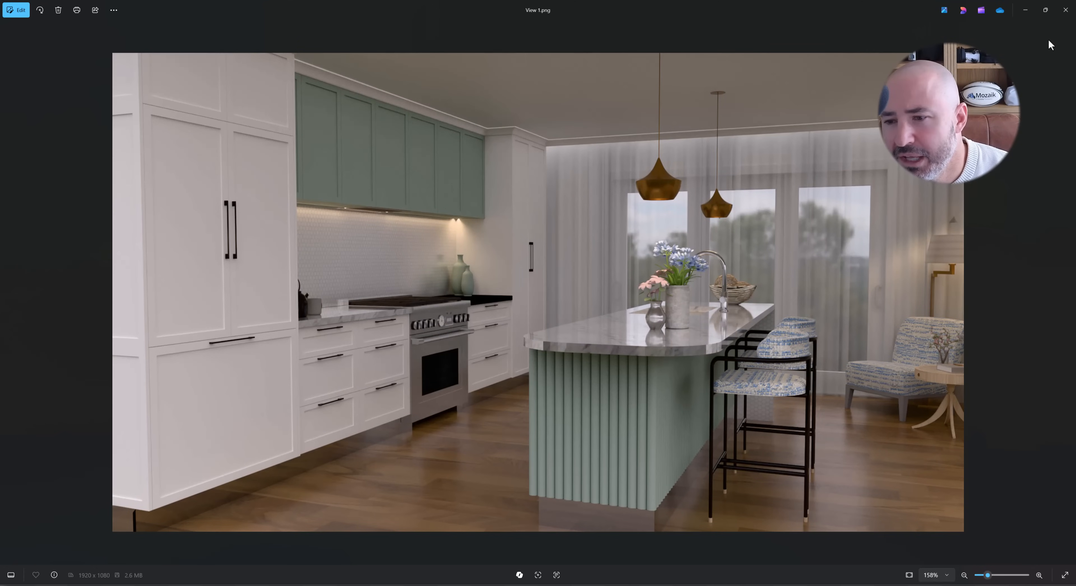
click(1065, 13)
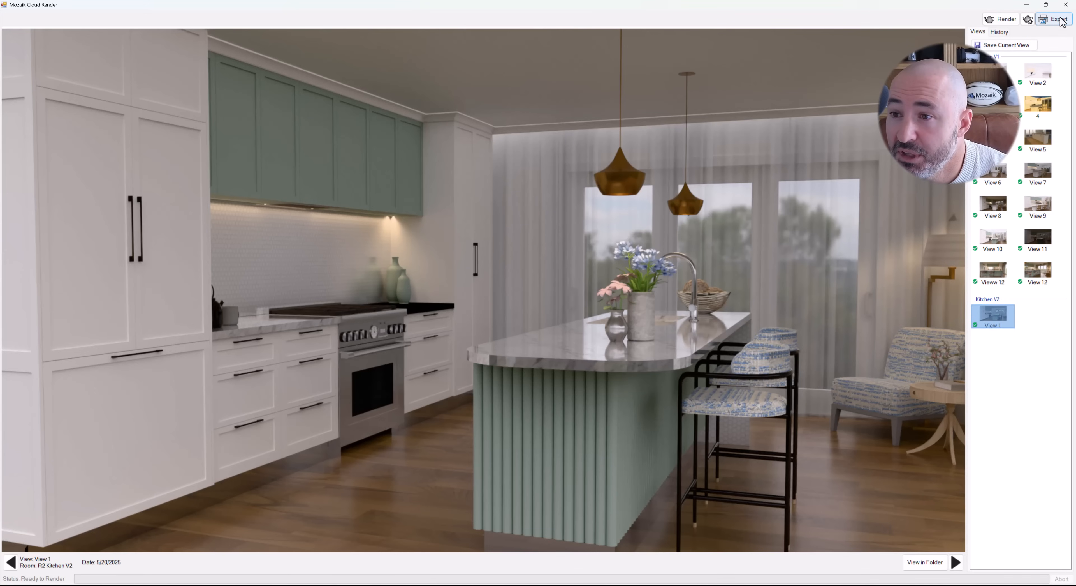
Try a print export of the View 1 render with the A4 Horizontal (AUSNZ) title block, cancelling at the printer selection
click(1052, 19)
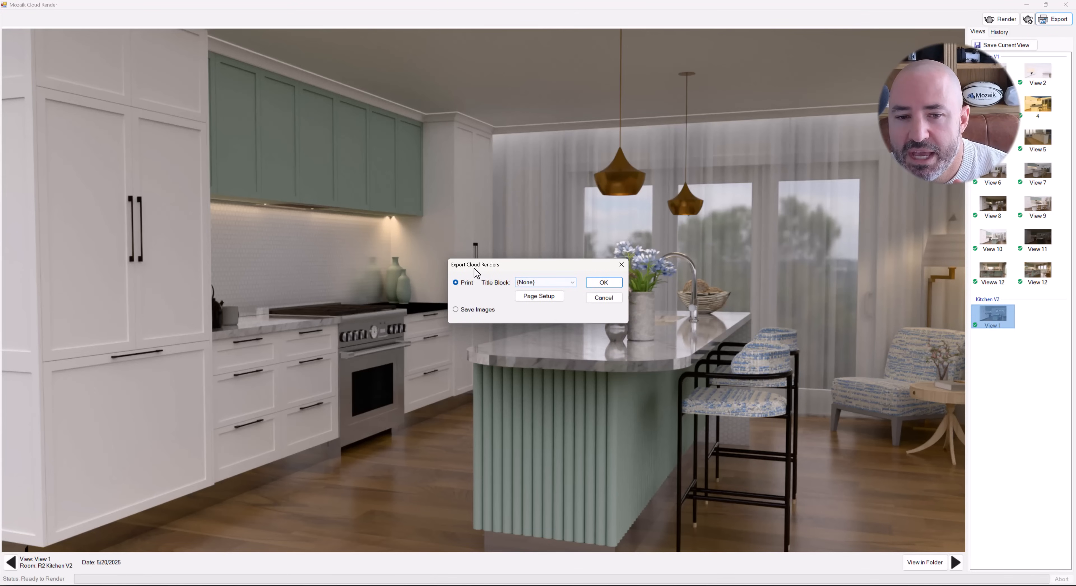
click(532, 284)
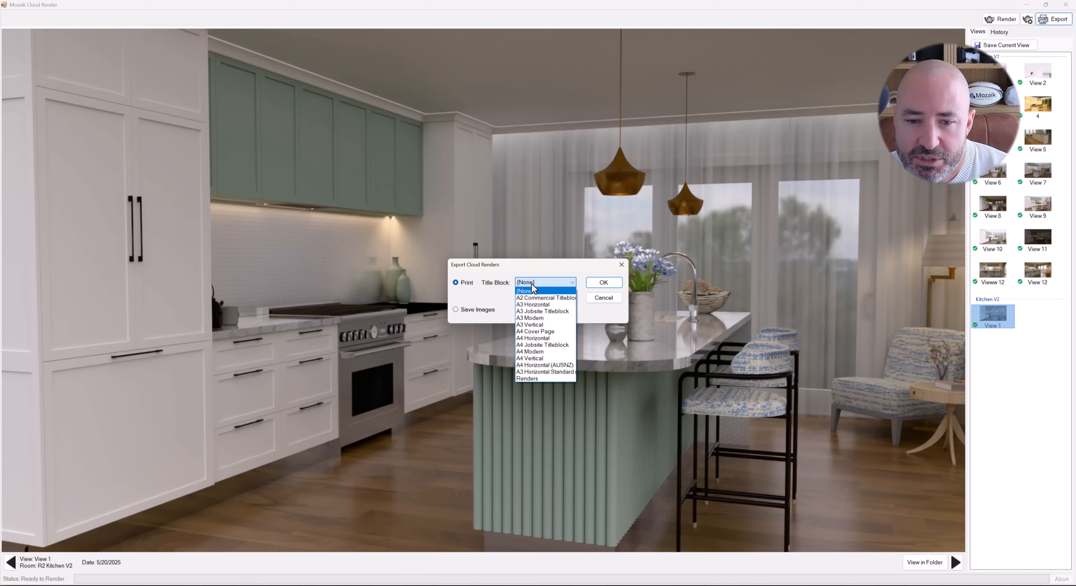
click(559, 366)
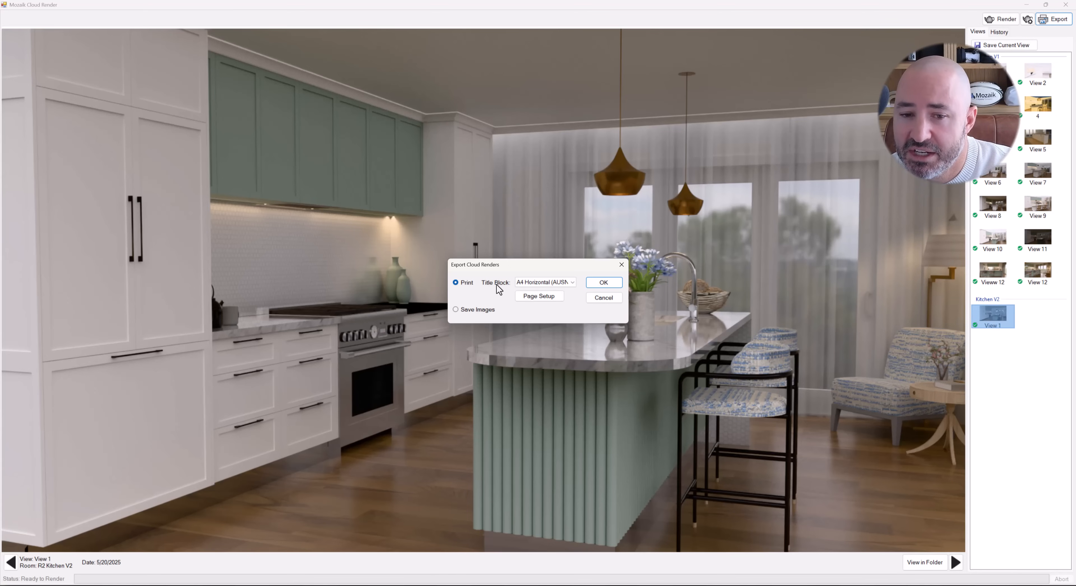
click(604, 282)
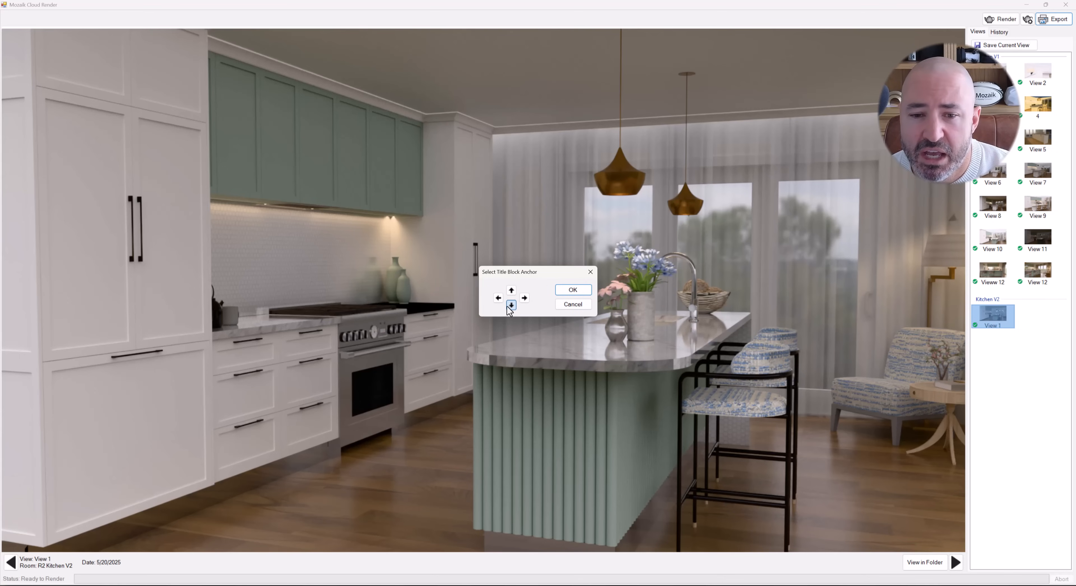
click(573, 290)
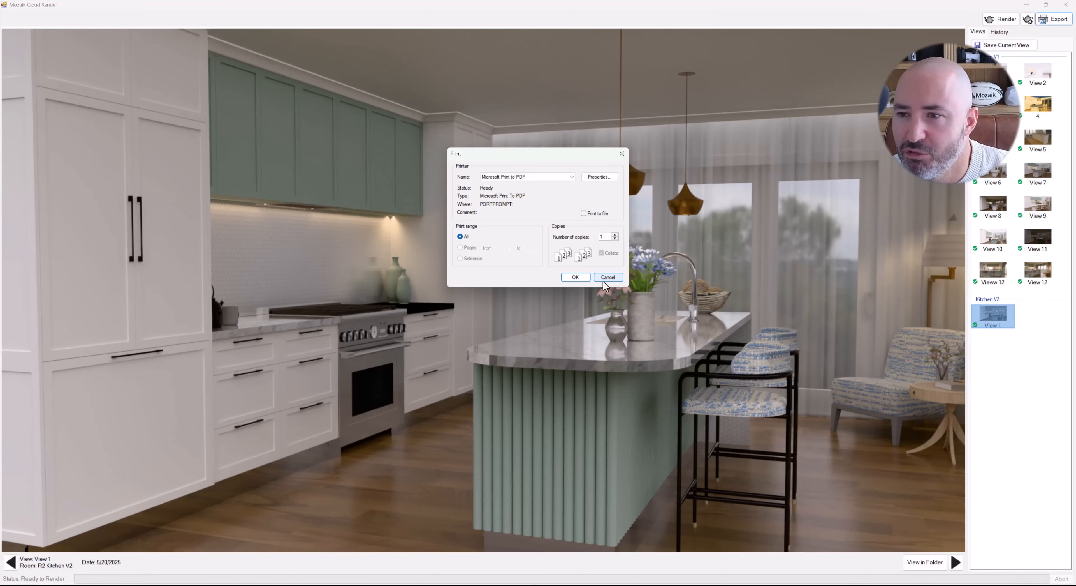
click(608, 278)
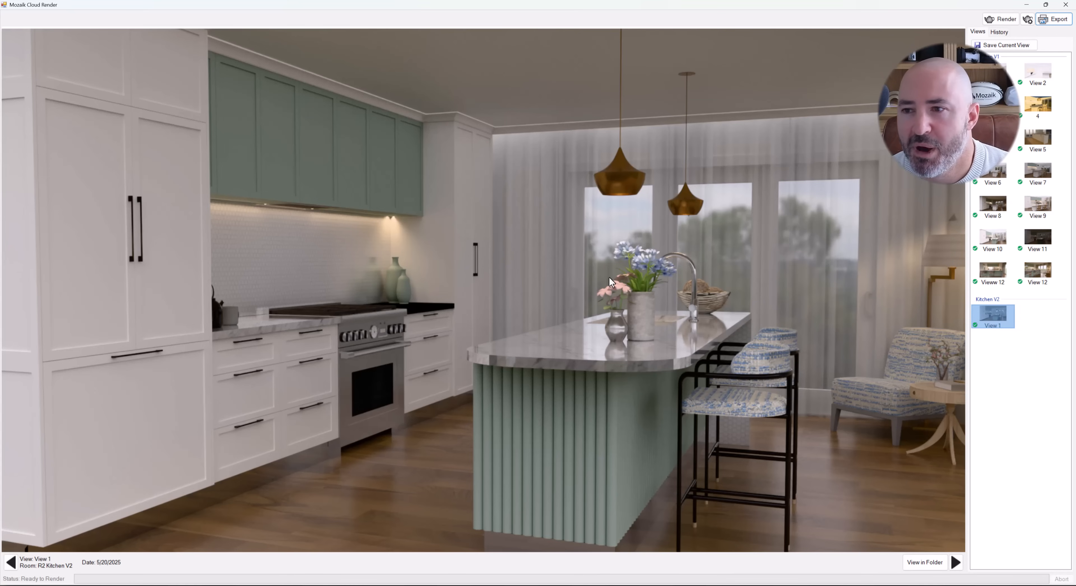
Close the cloud render window and Room Viewer, and show Kitchen V2's Wall #1 elevation in the product layout with nothing selected
click(1066, 6)
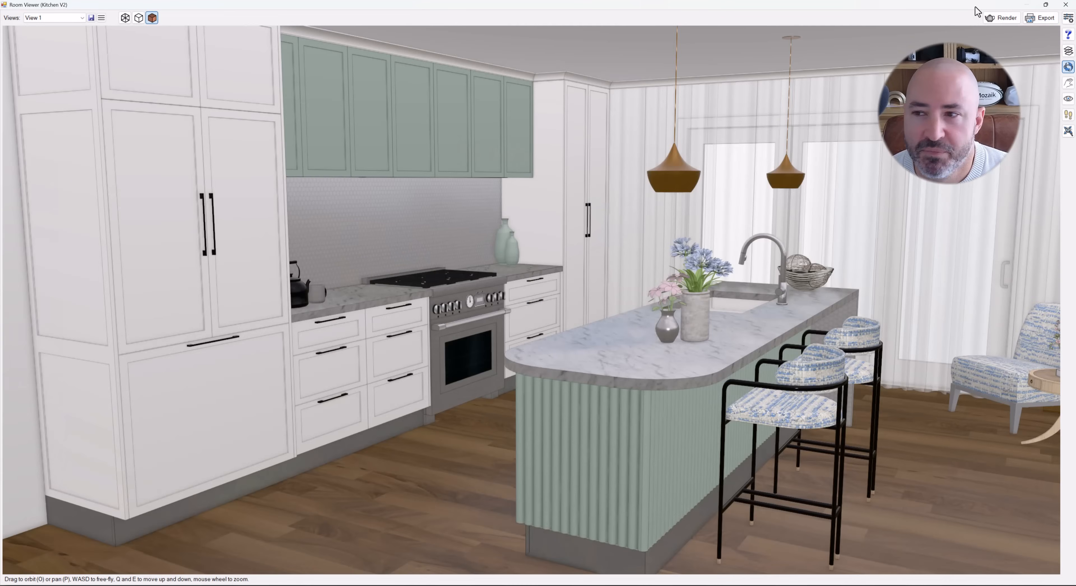
click(1065, 5)
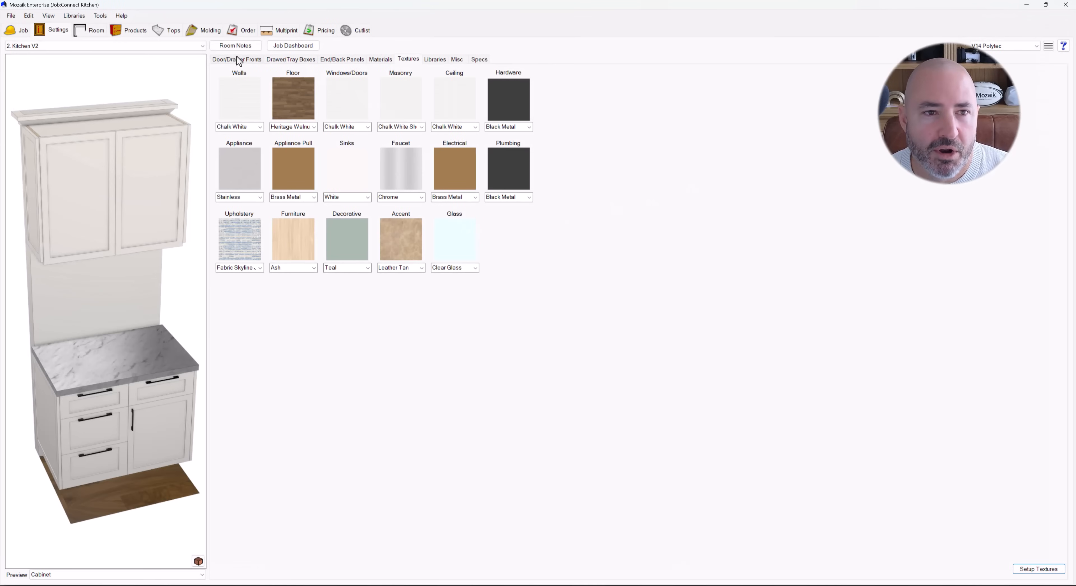
click(130, 30)
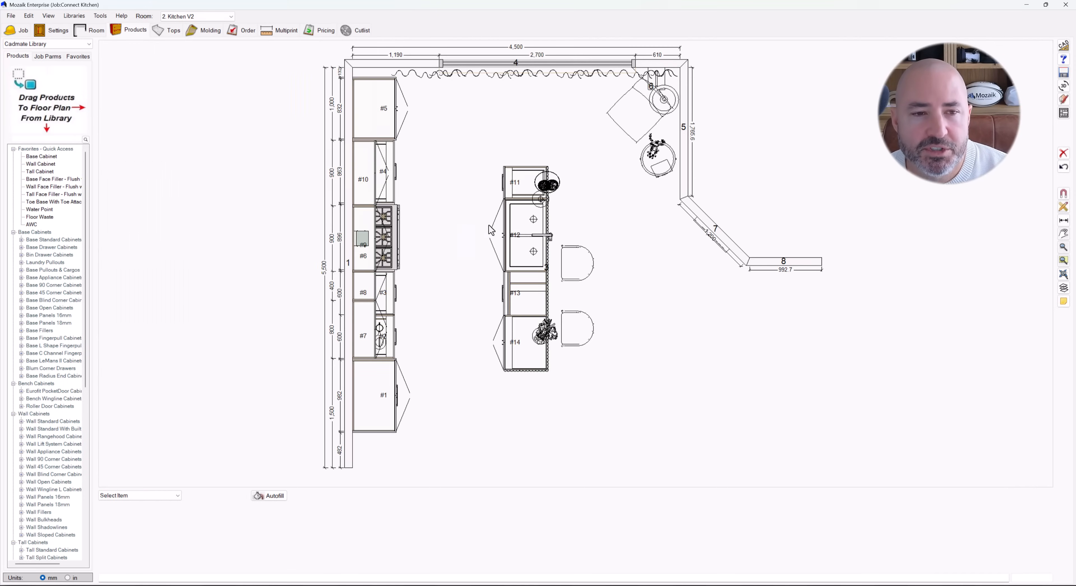
click(364, 224)
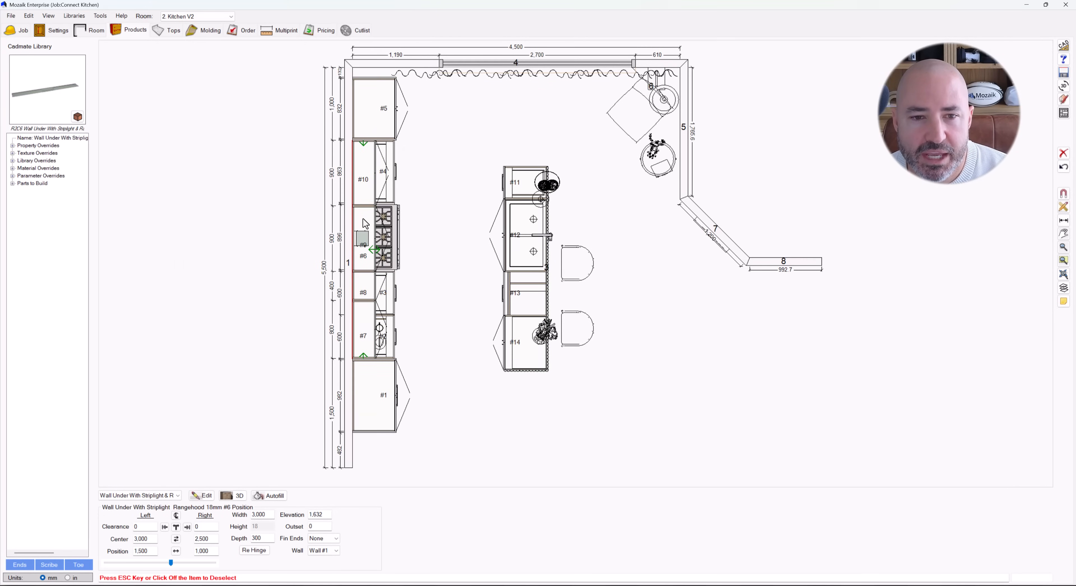
click(1066, 113)
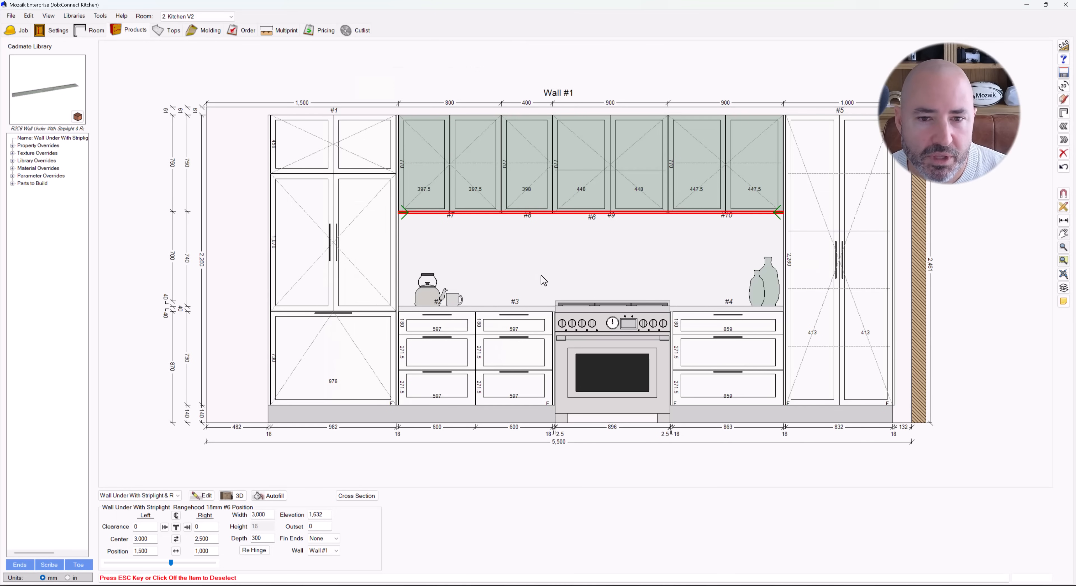
click(602, 459)
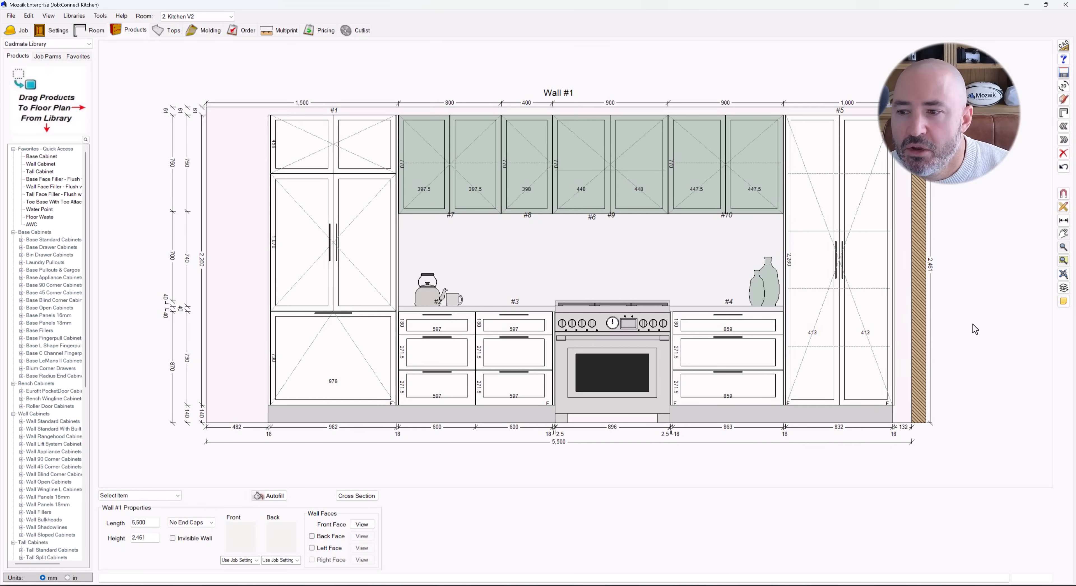
Review the Room Layers settings for the Wall #1 elevation, then close them
click(1063, 287)
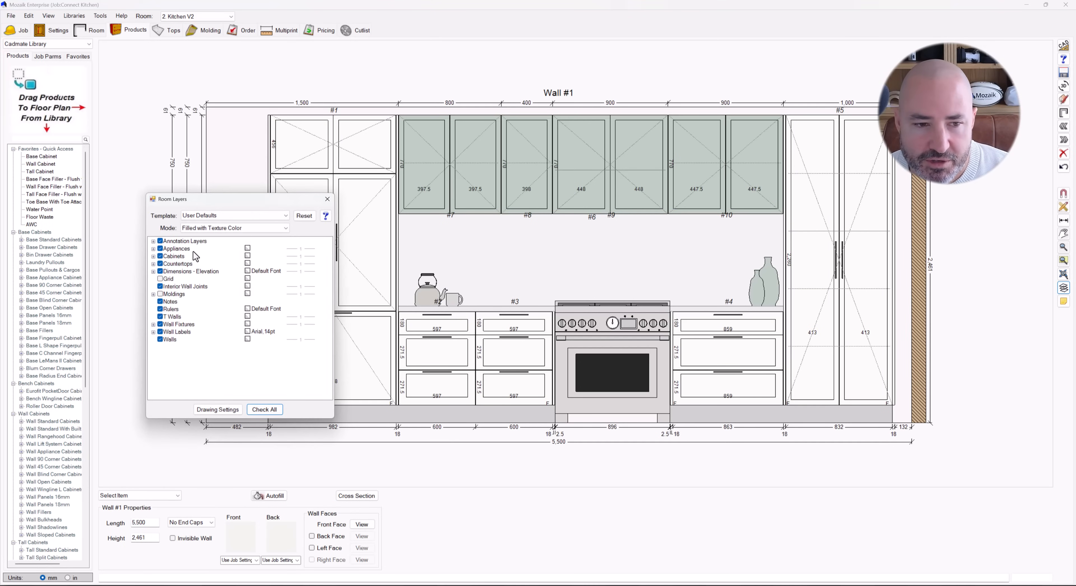
click(160, 286)
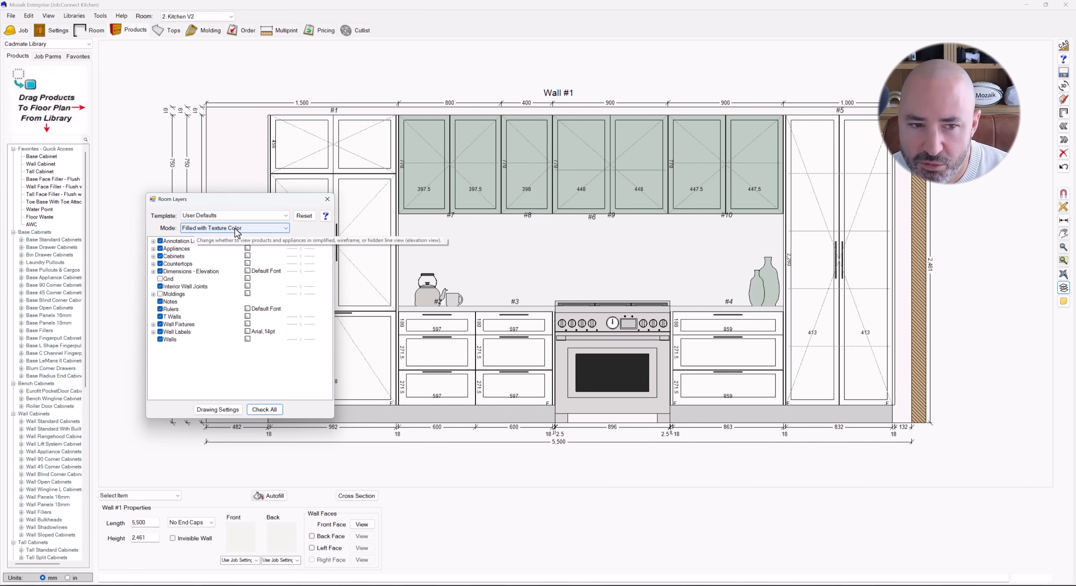
click(327, 198)
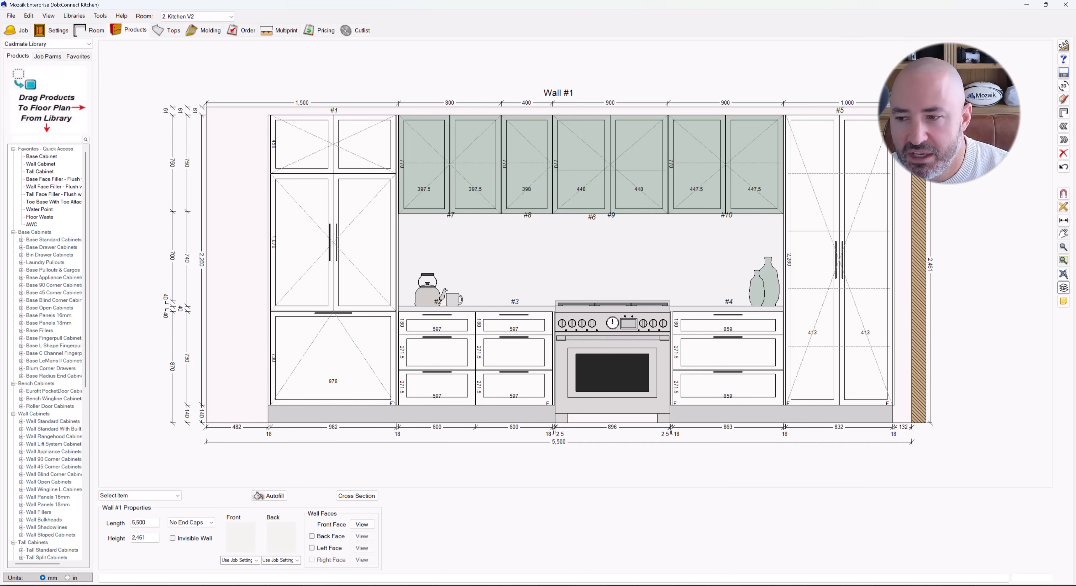
Reopen the Room Layers settings and set the elevation's display mode to Filled with Color
click(1063, 288)
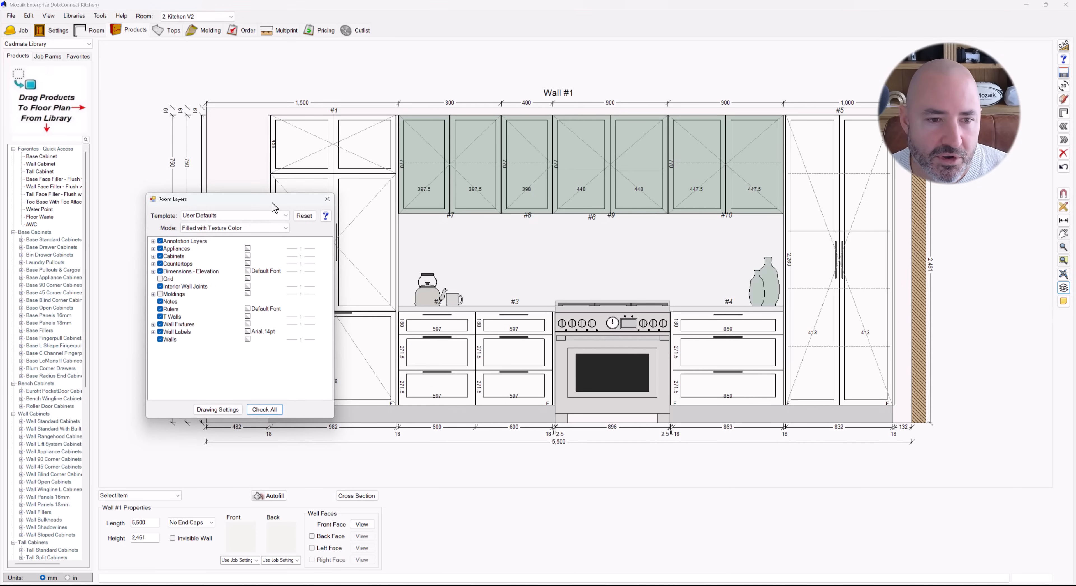
click(259, 228)
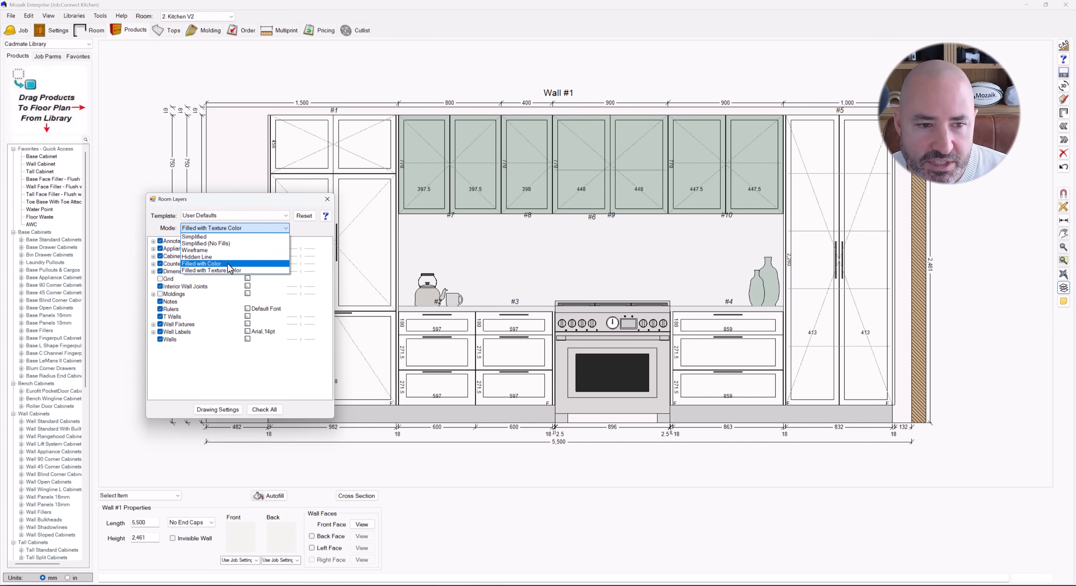
click(209, 263)
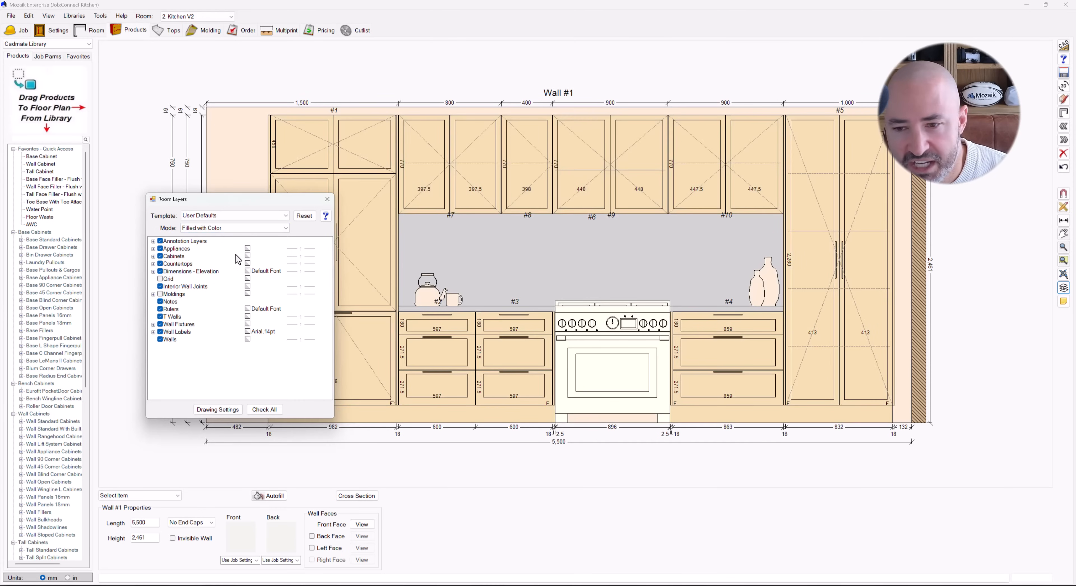
Move the Room Layers window clear of the elevation and set the display mode to Hidden Line
drag(244, 209, 115, 222)
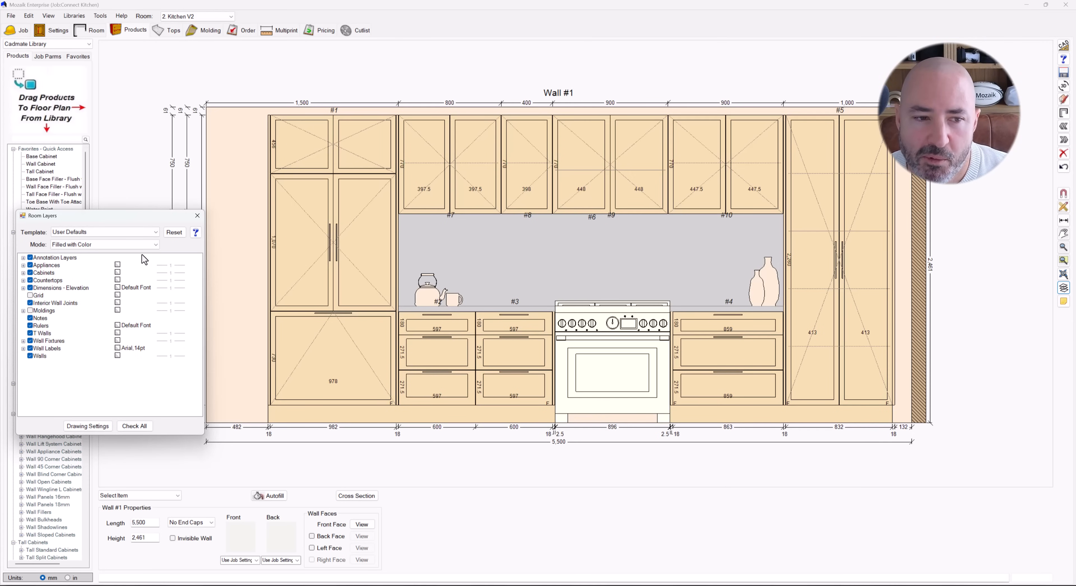
click(140, 245)
click(105, 273)
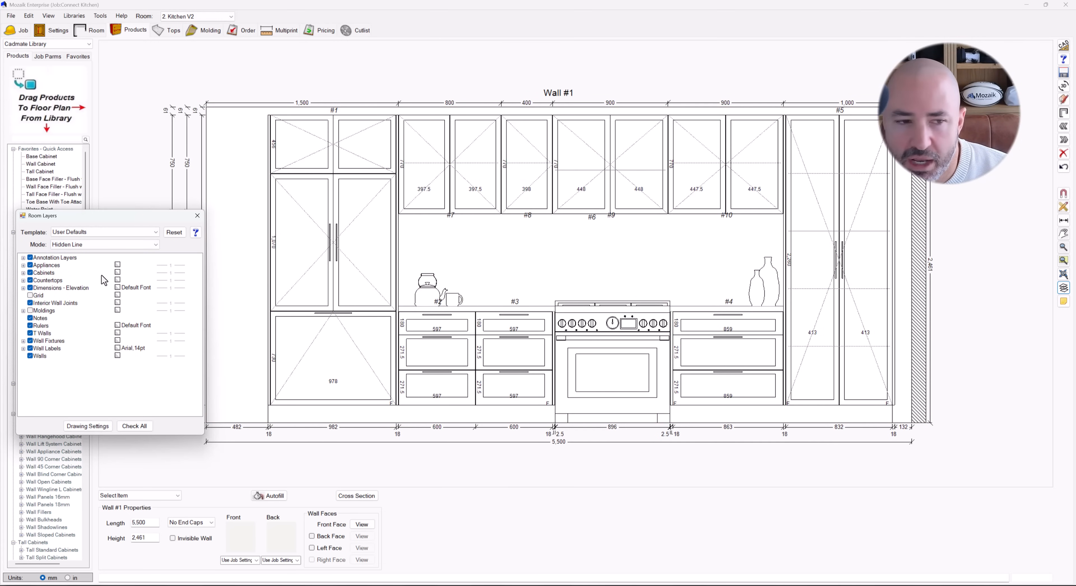
Set the Wall #1 elevation's display mode to Filled with Texture Color
click(99, 246)
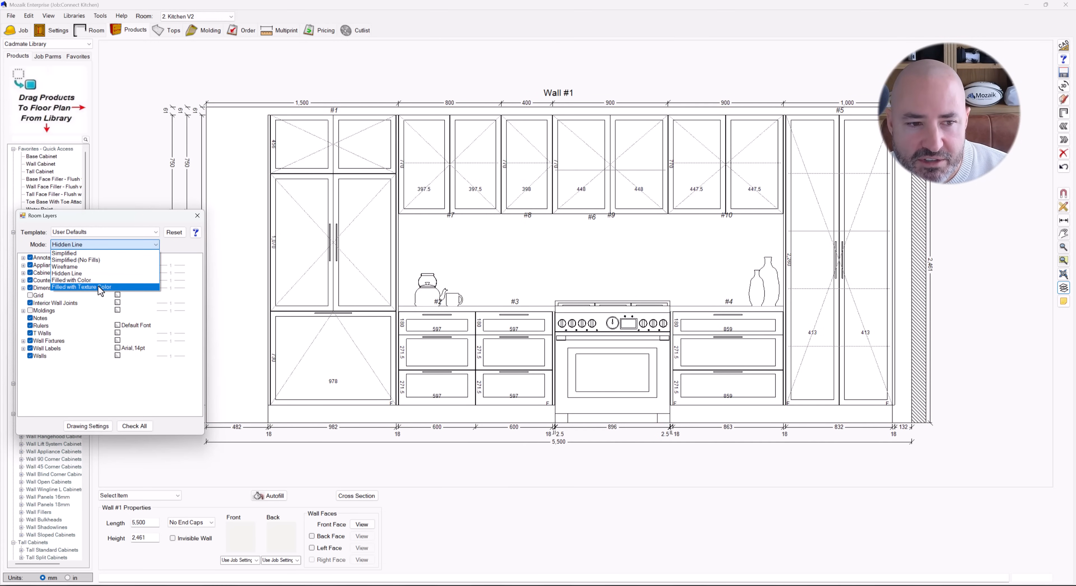
click(100, 287)
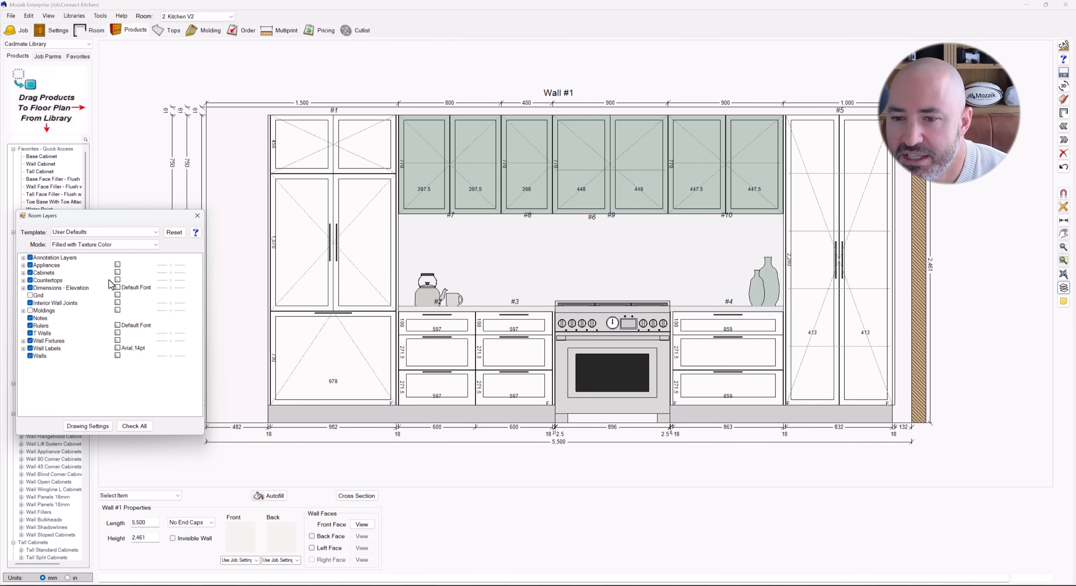
Set Fade to White to 80% in the drawing settings, apply it, and close the Room Layers window
click(100, 426)
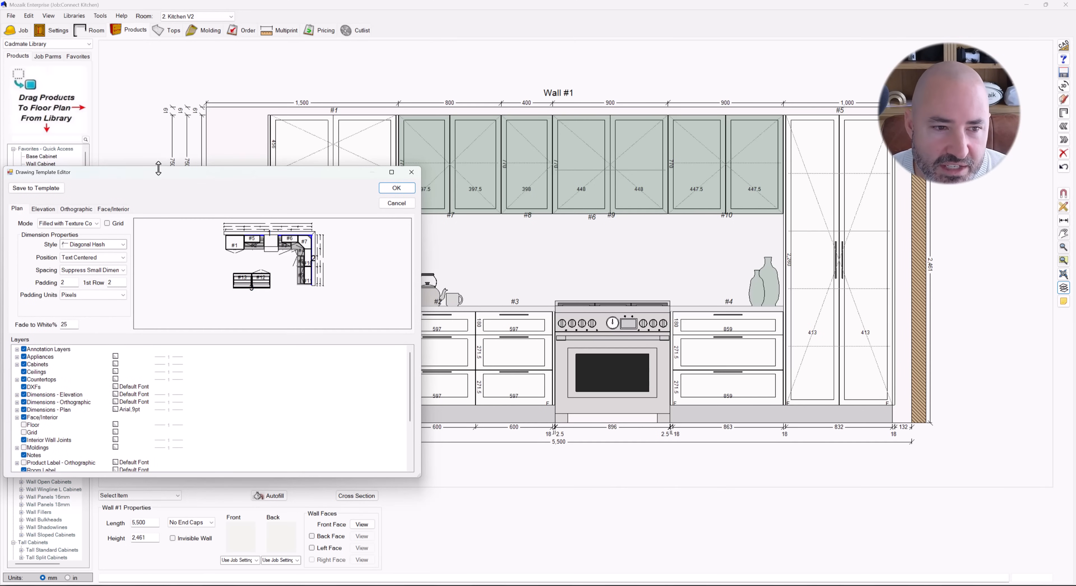
drag(173, 177, 242, 173)
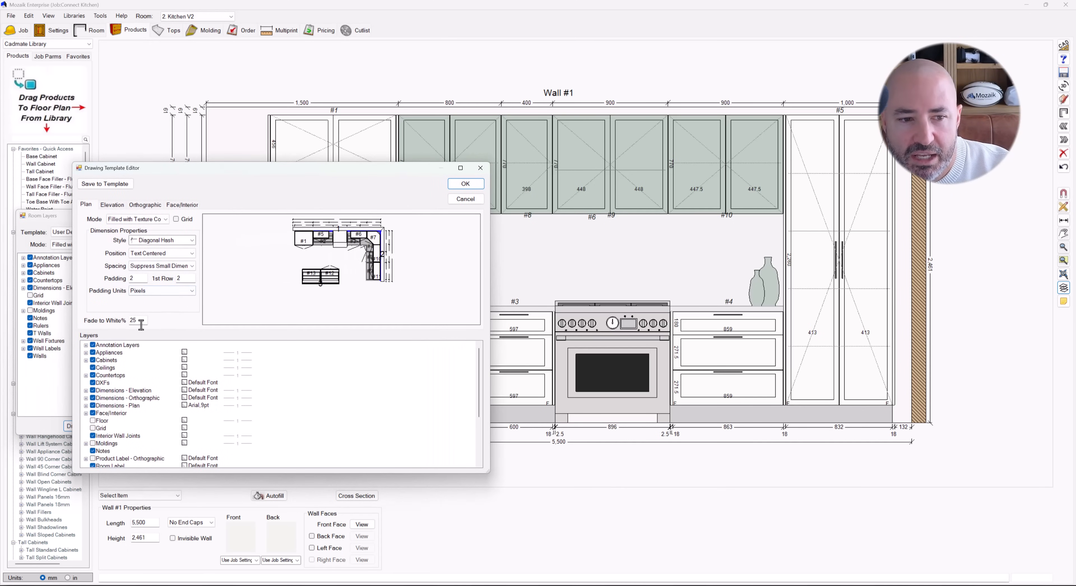
drag(139, 323, 112, 323)
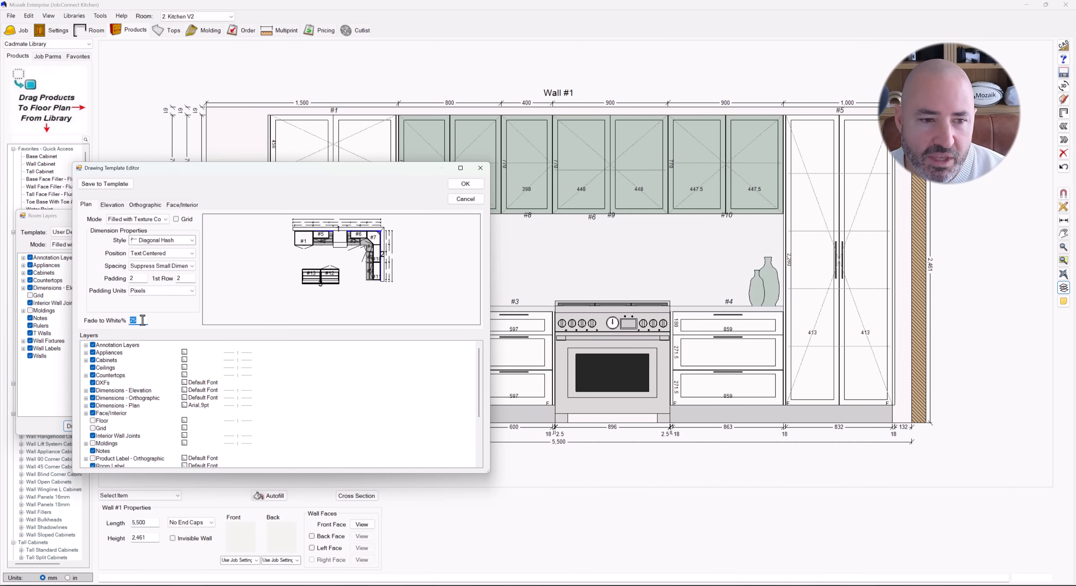
text(80)
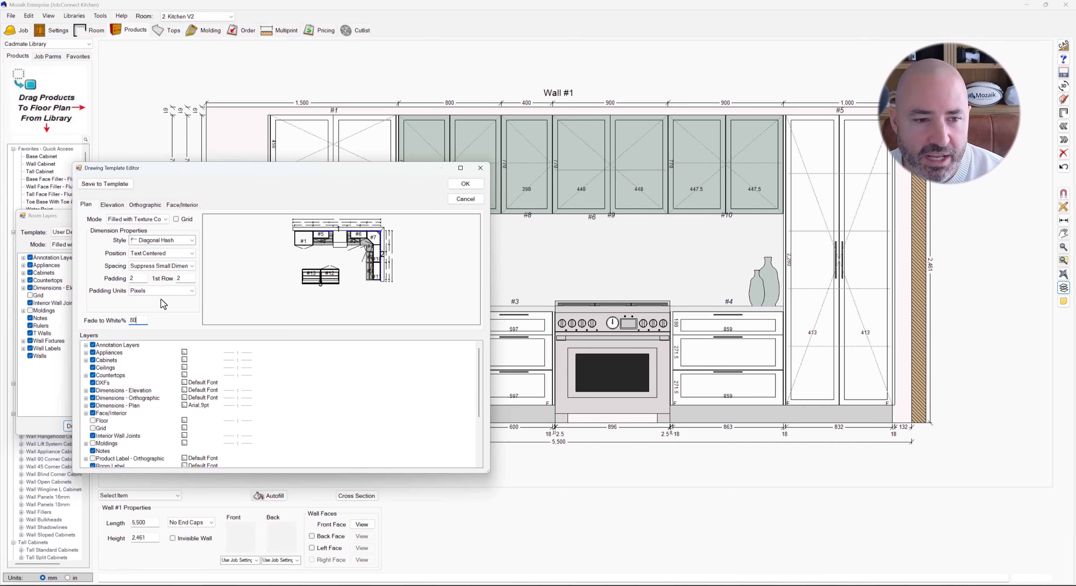
click(472, 185)
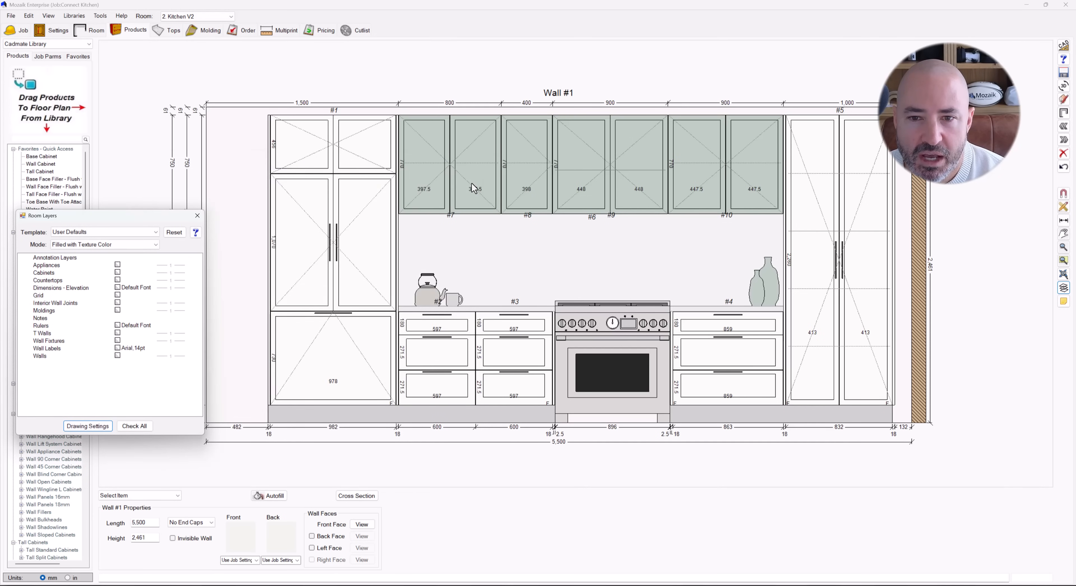
click(197, 215)
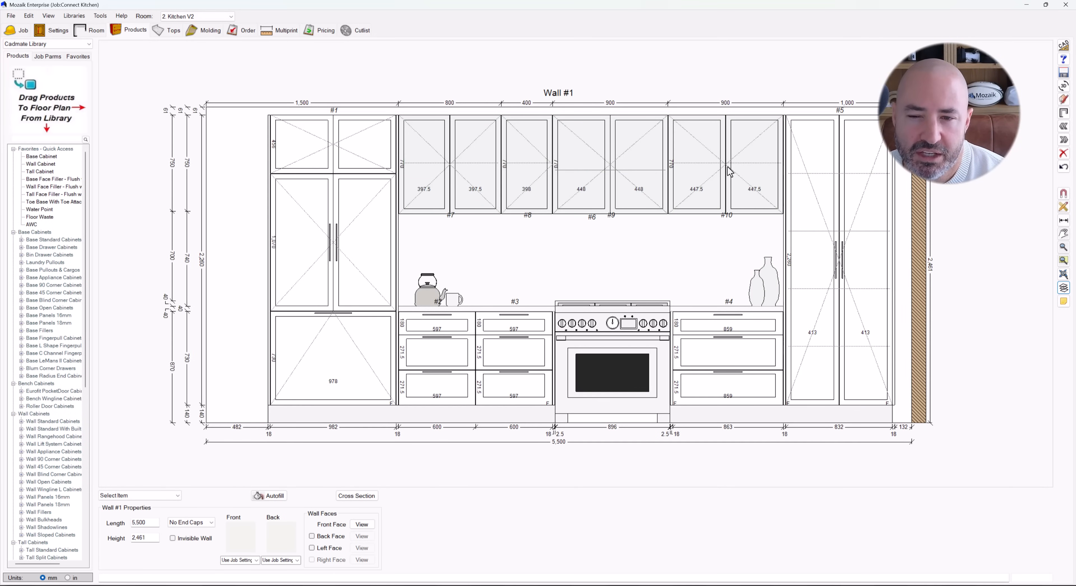
Reopen the Room Layers drawing settings, set Fade to White to 0%, and apply it to the elevation
click(1063, 288)
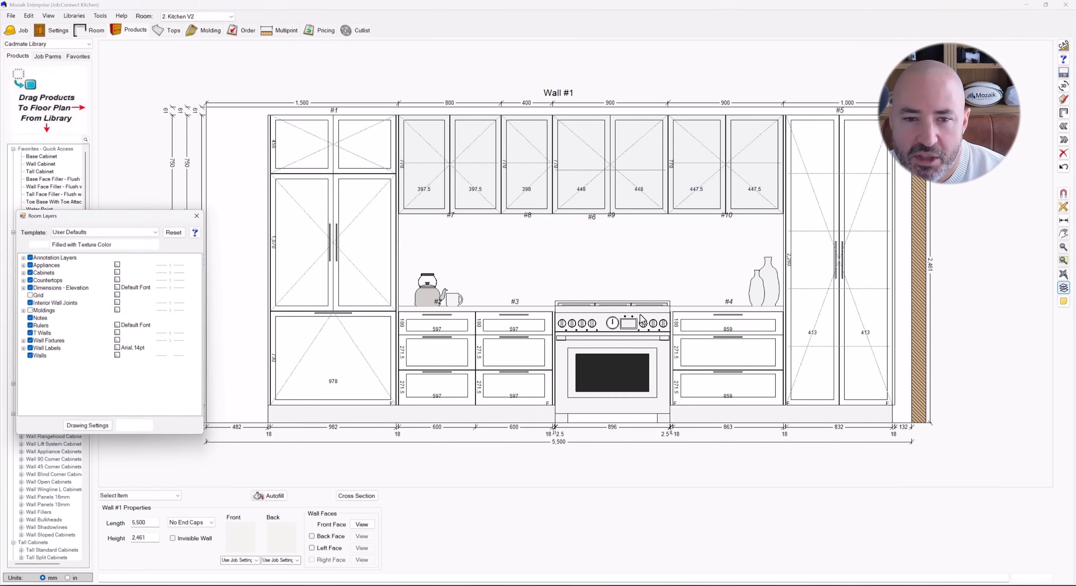
click(86, 425)
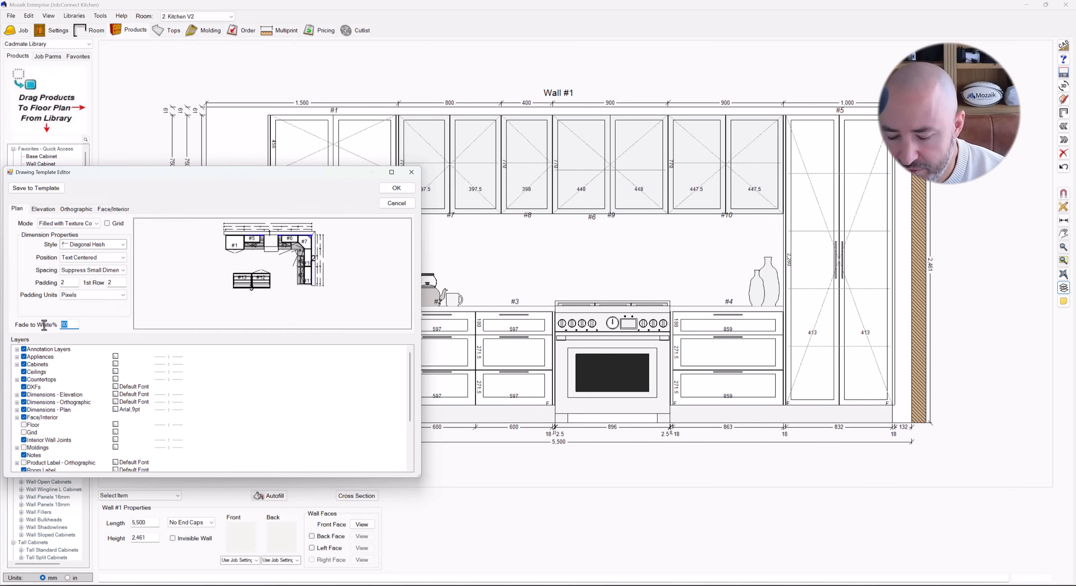
text(25)
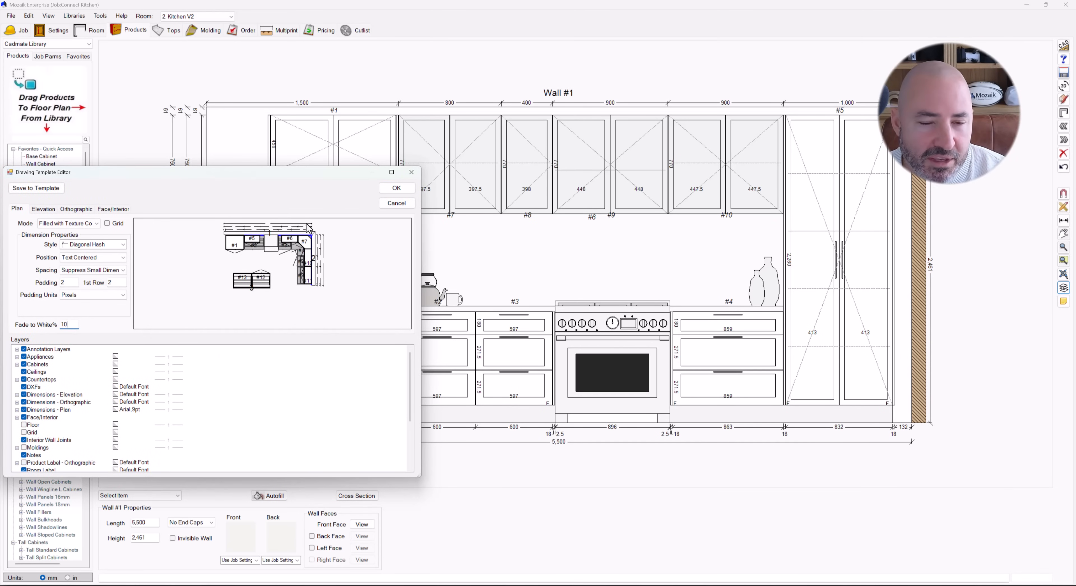
text(10)
drag(74, 327, 44, 324)
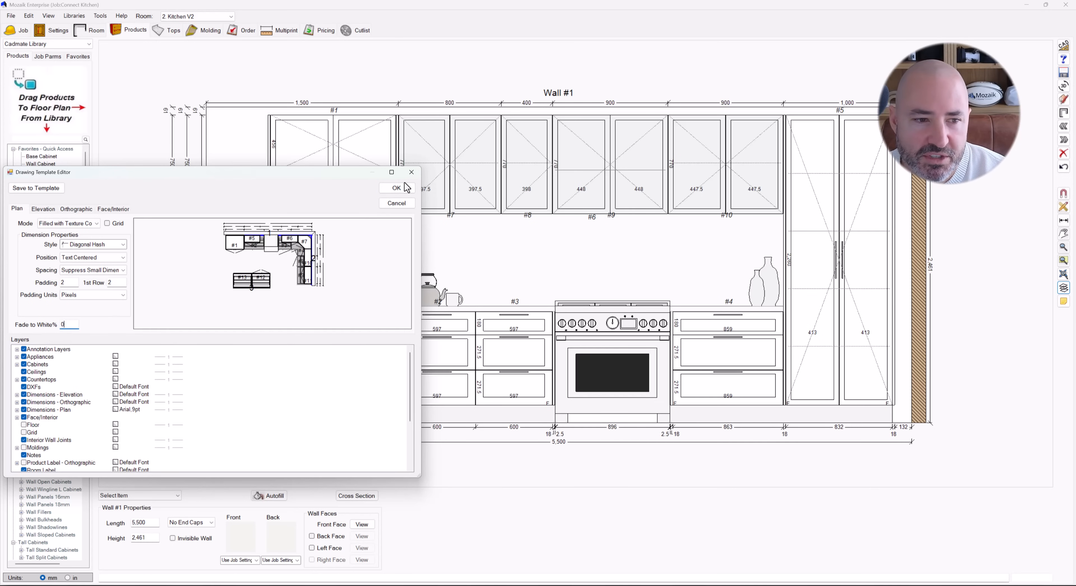
click(396, 188)
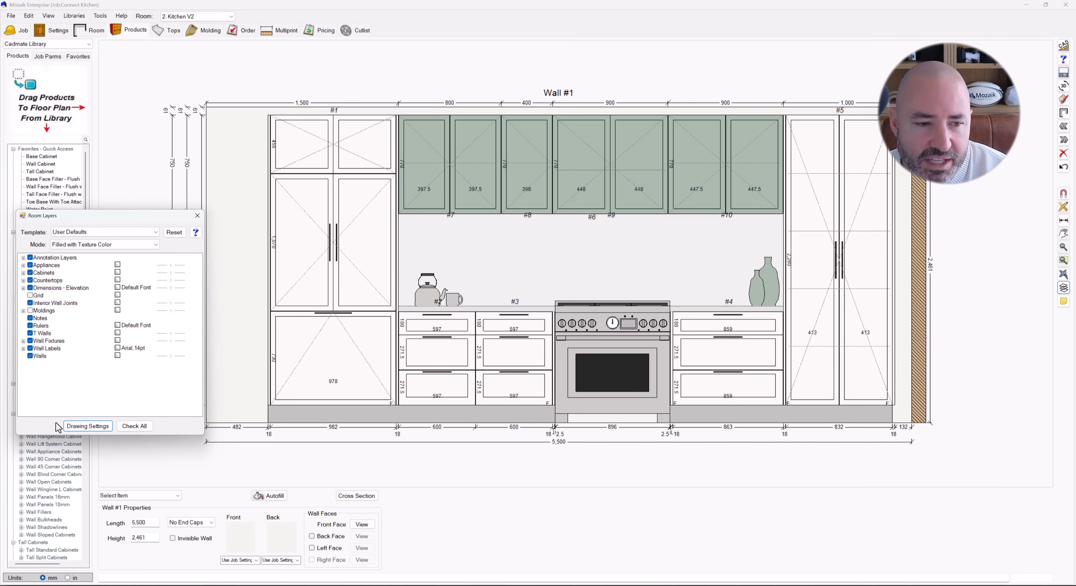
Set Fade to White to 25% in the drawing settings and apply the change
click(86, 426)
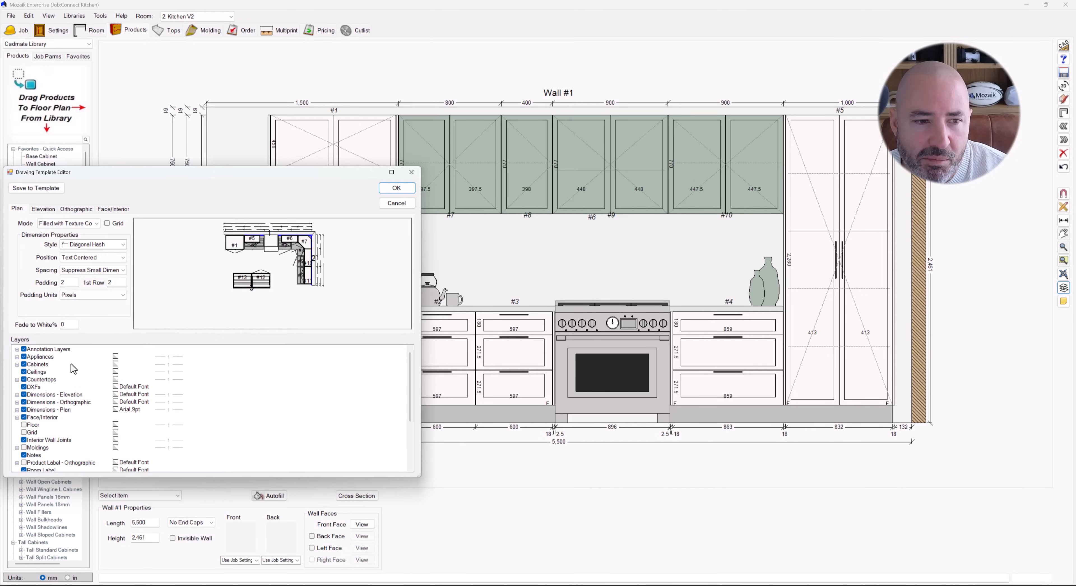
double_click(67, 324)
text(25)
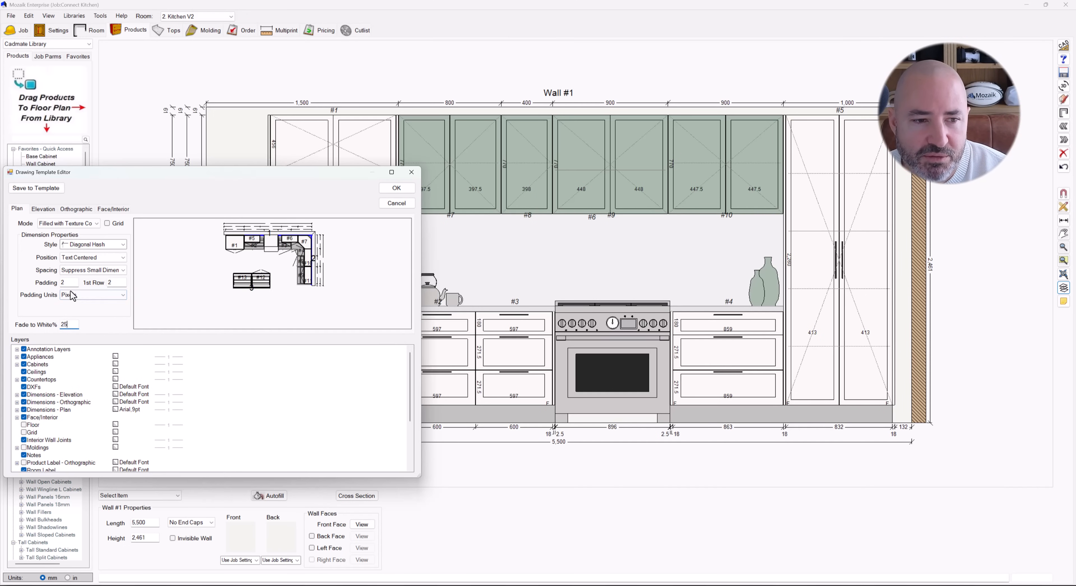
click(68, 282)
click(396, 188)
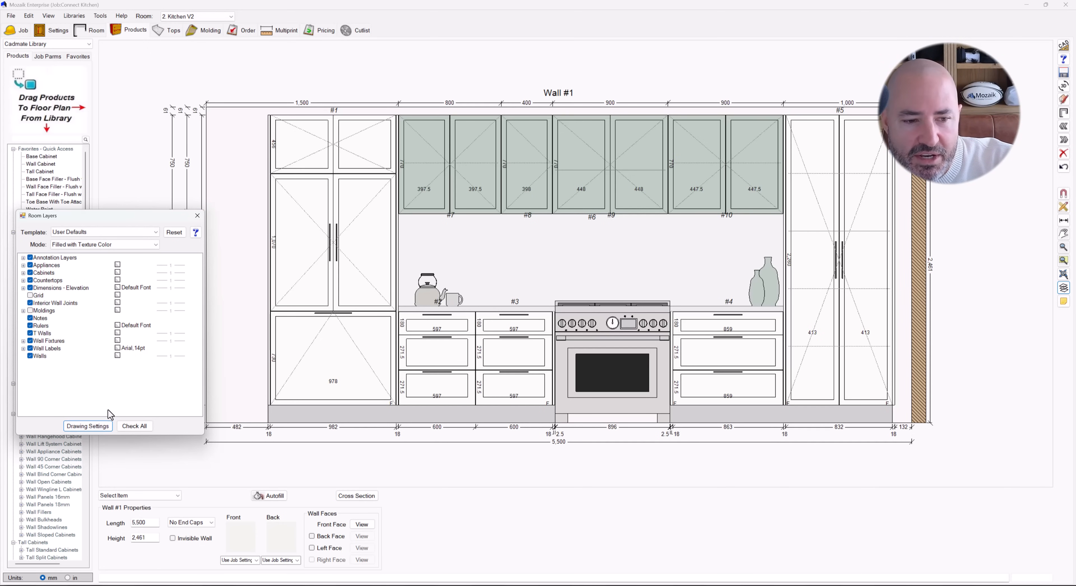
Reopen the drawing settings and maximize the Drawing Template Editor to show the plan preview at full size
click(97, 429)
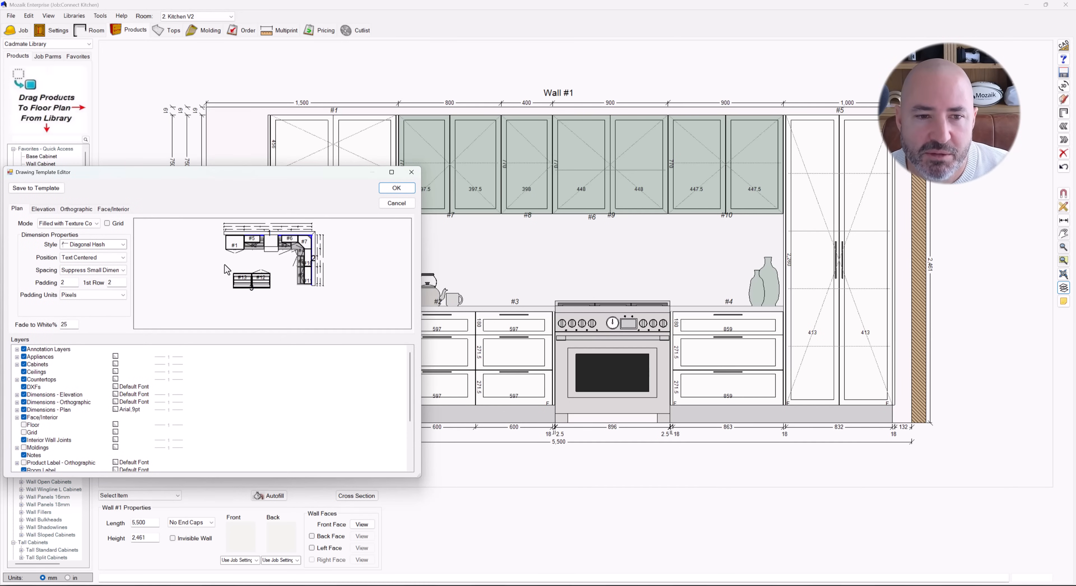
drag(224, 170, 428, 102)
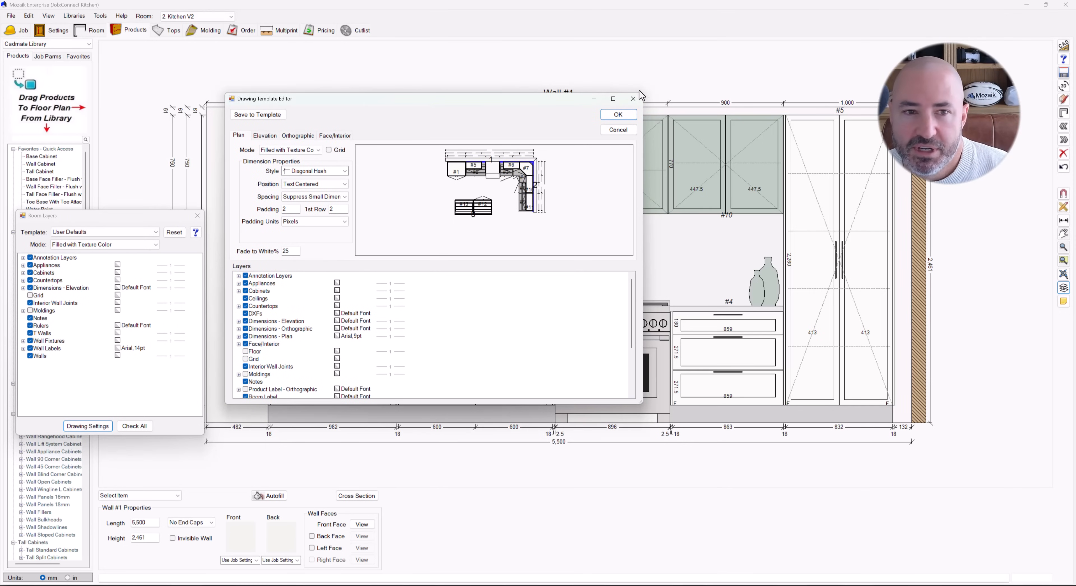
click(613, 99)
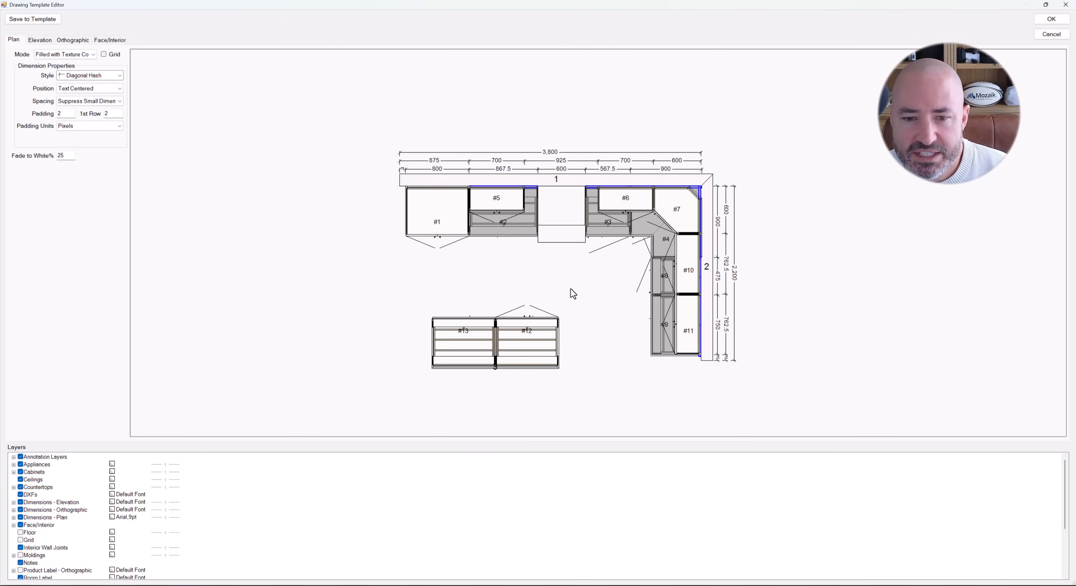
scroll(571, 293, up, 2)
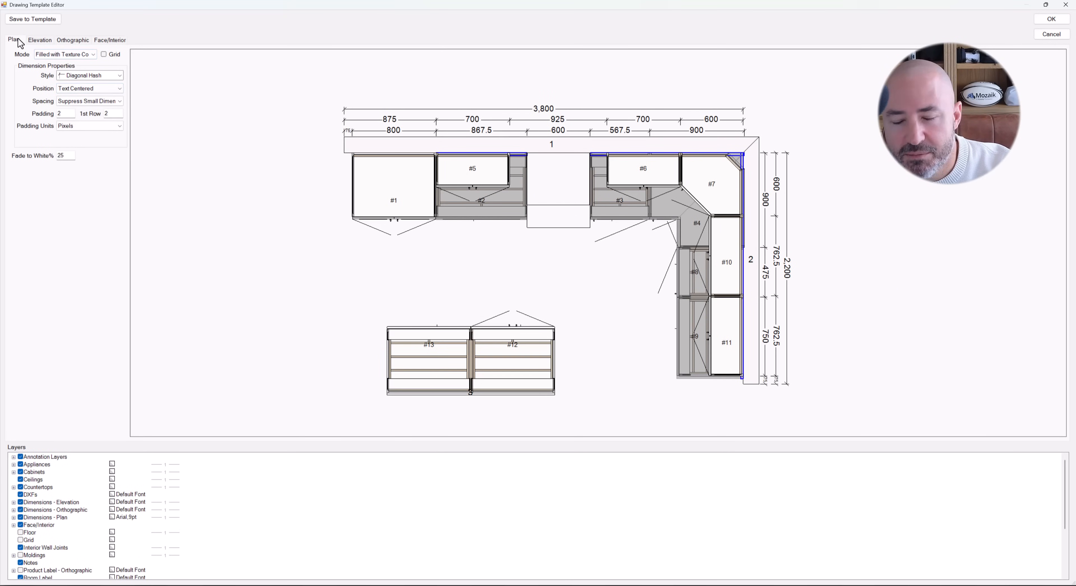
Examine the Elevation, Orthographic and Face/Interior drawing settings, and the Plan view's layer list and preview
click(40, 40)
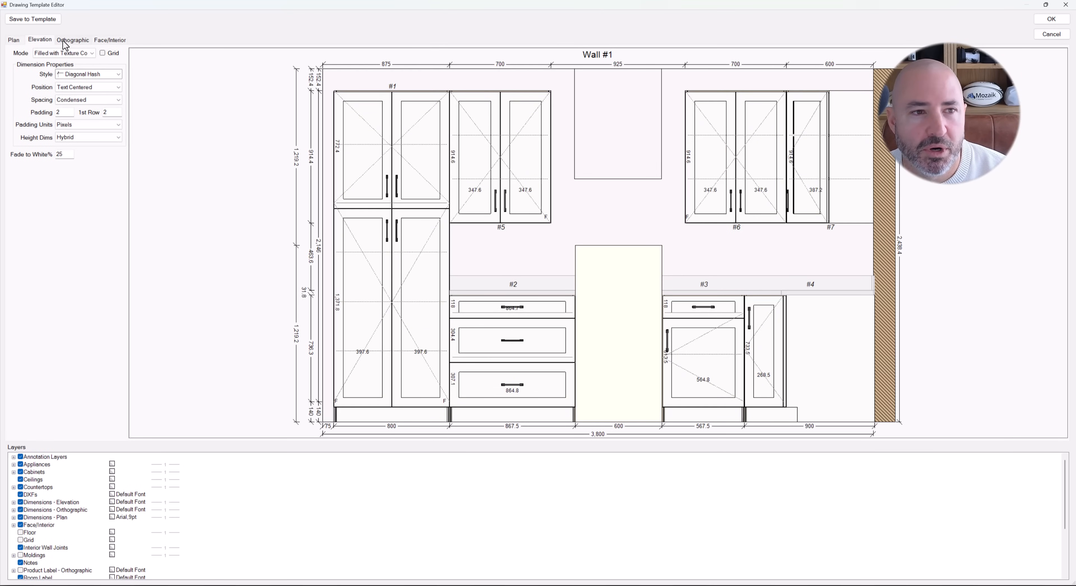
click(79, 40)
click(111, 41)
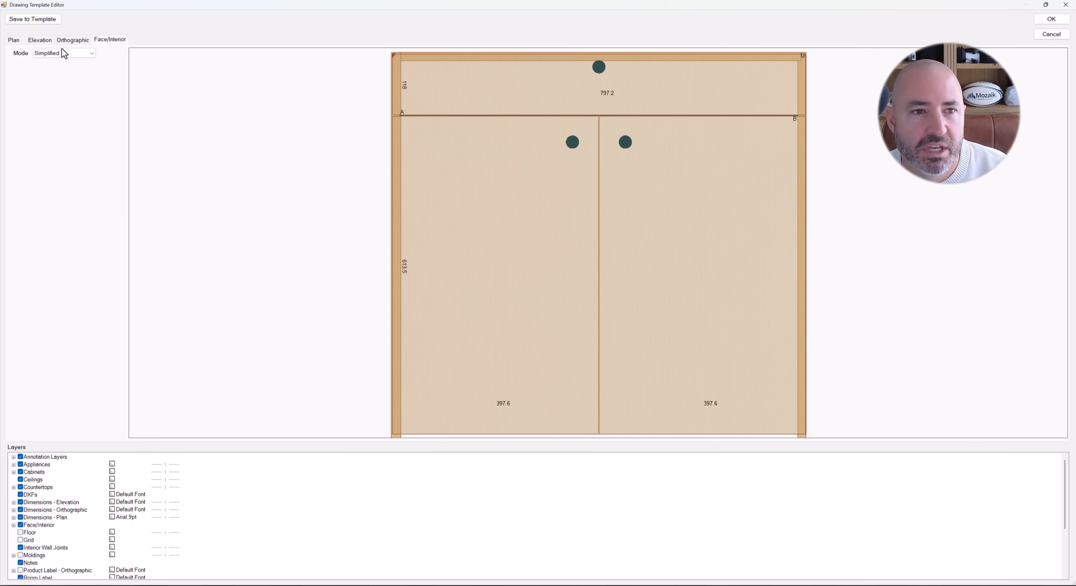
click(16, 41)
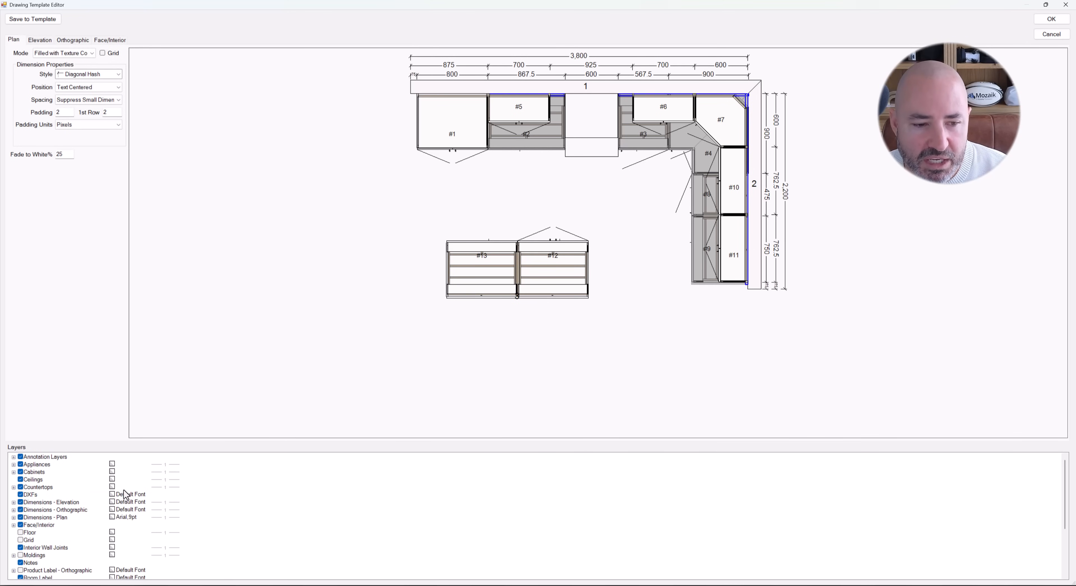
scroll(125, 497, down, 3)
scroll(114, 518, down, 1)
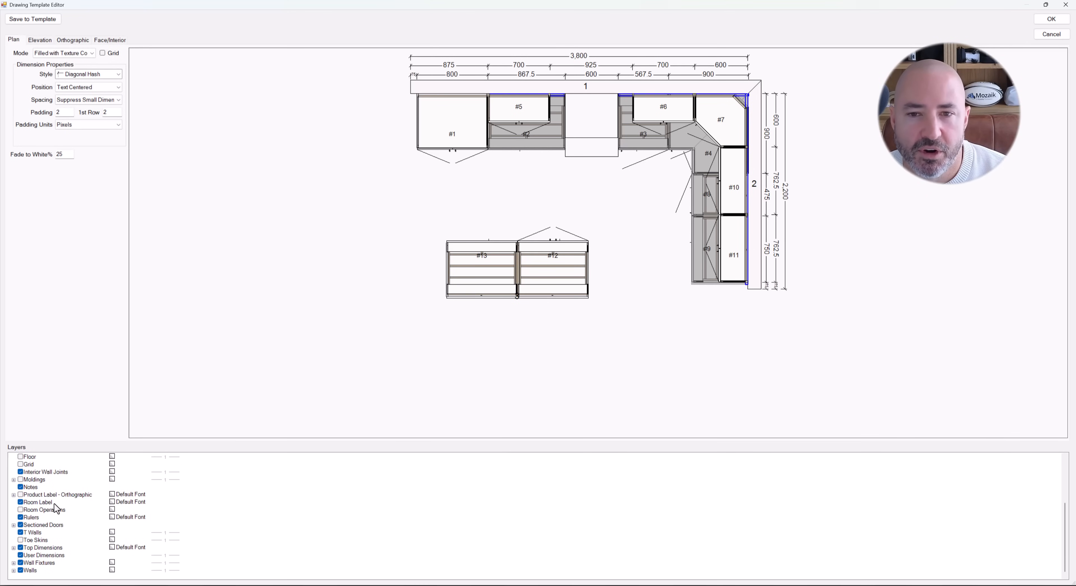
scroll(58, 503, up, 4)
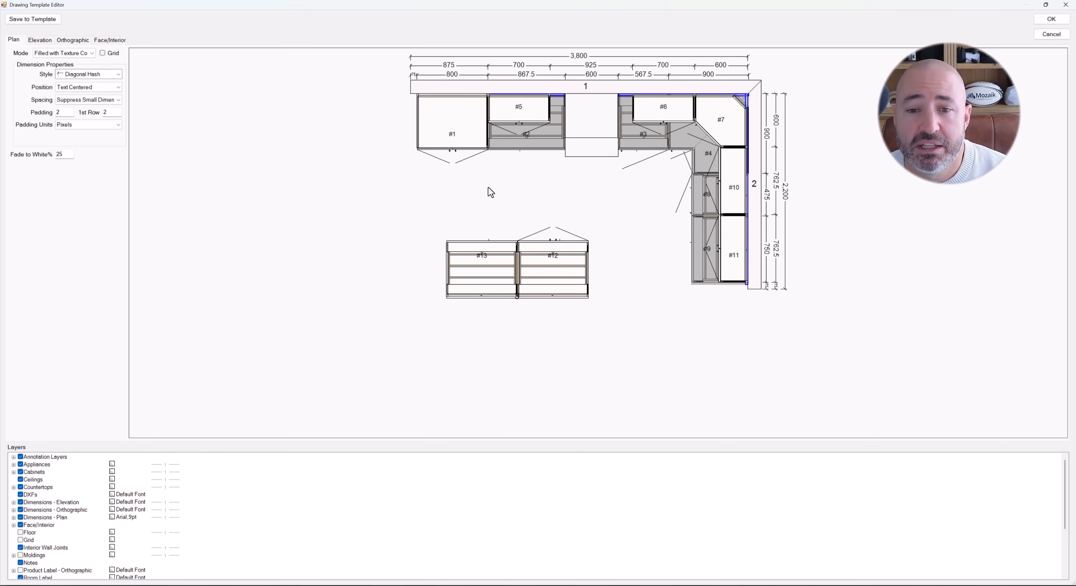
scroll(490, 190, up, 3)
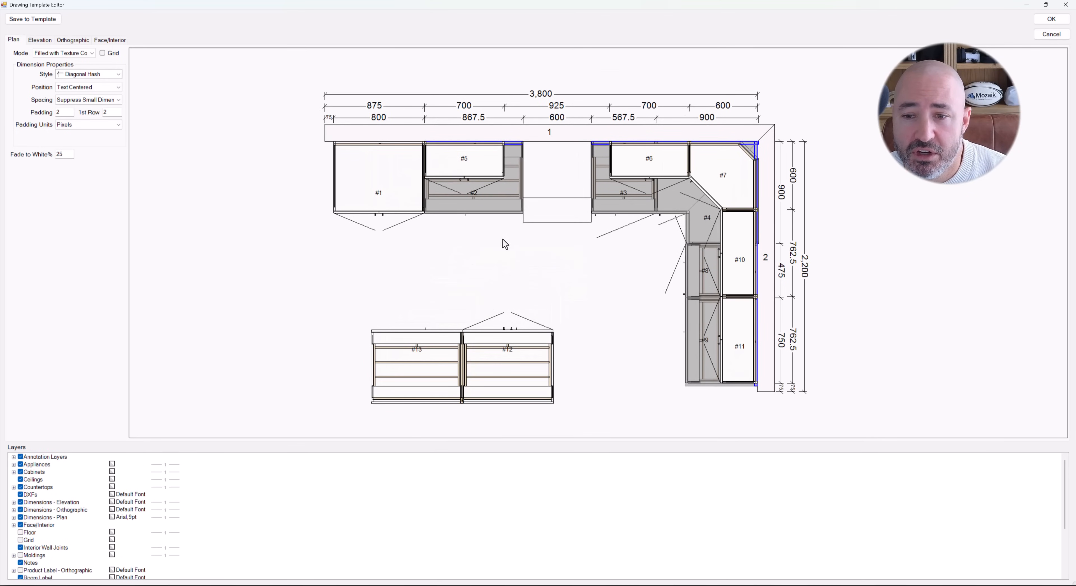
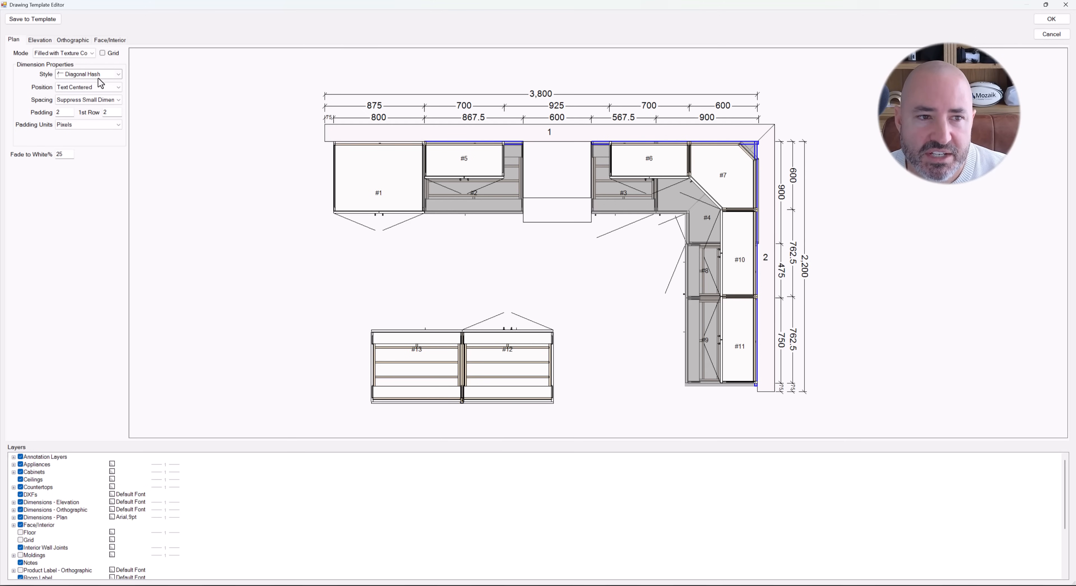
Set the plan's dimension style to Open Arrow and inspect the dimension ends above the cabinets up close
click(118, 75)
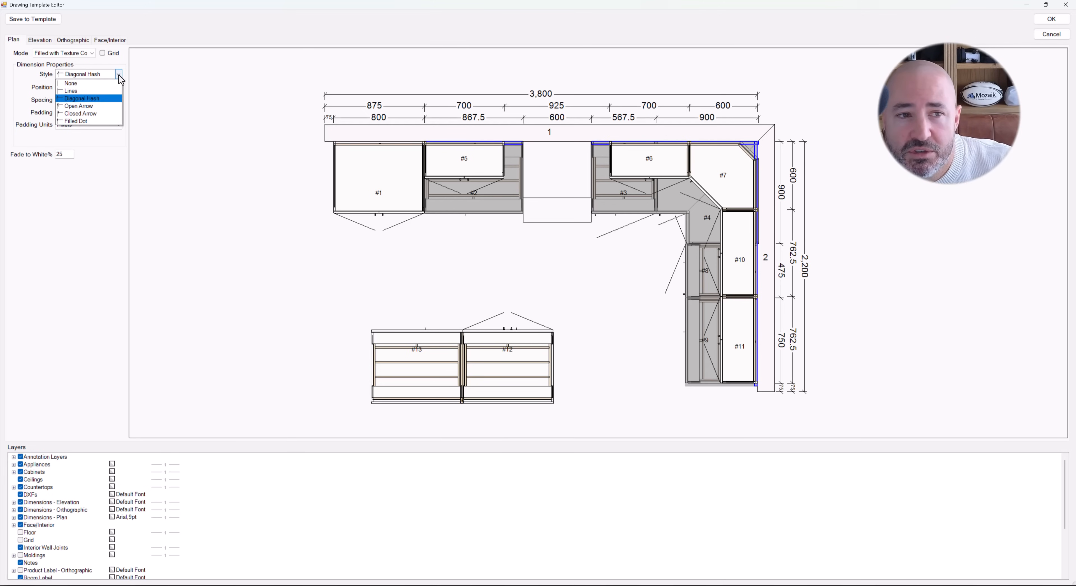
click(99, 105)
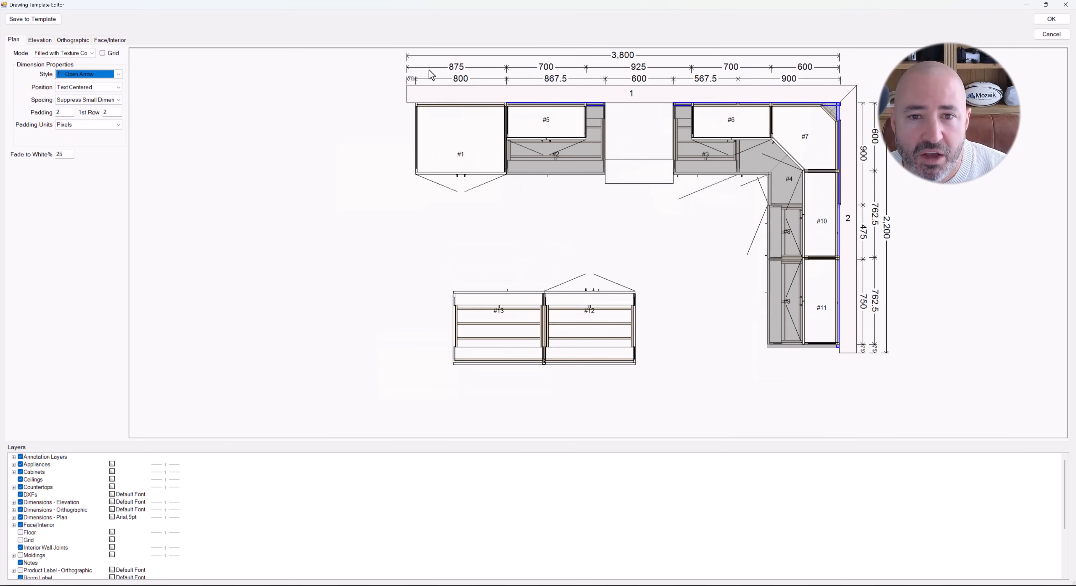
scroll(430, 74, up, 4)
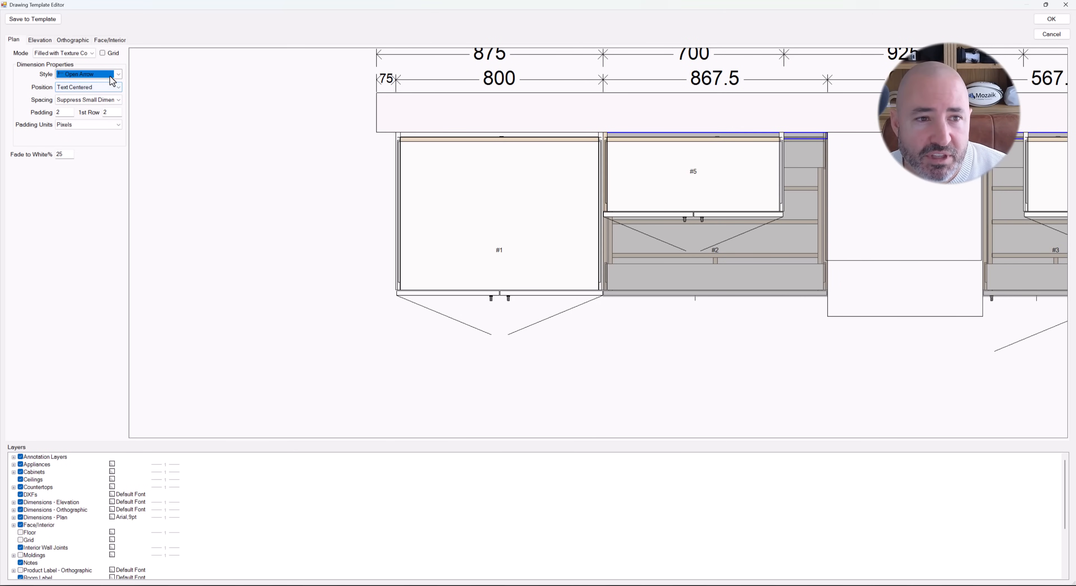
Change the plan's dimension style to Closed Arrow and inspect the arrowheads up close
click(110, 75)
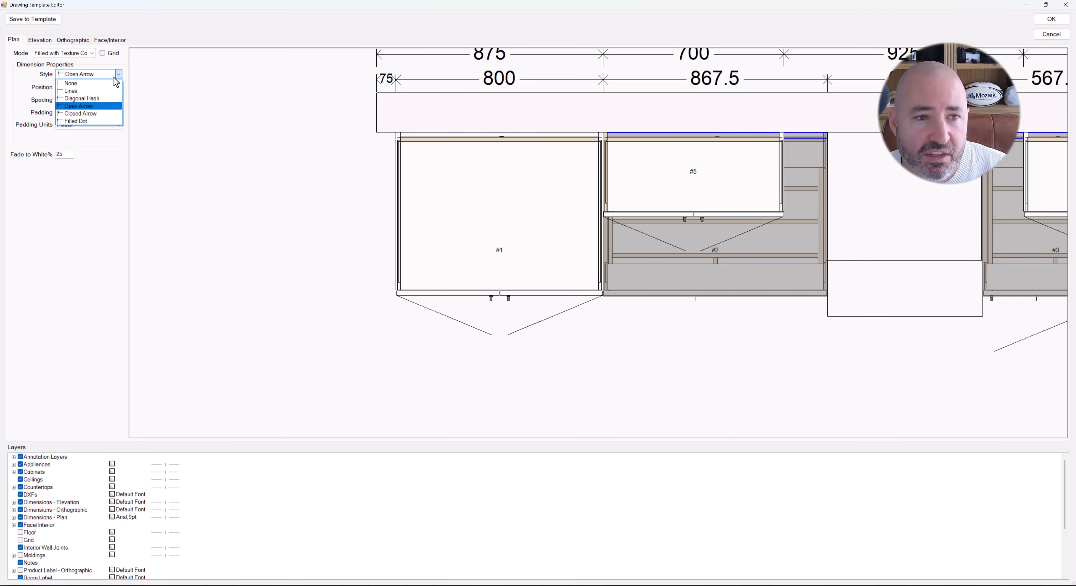
click(98, 114)
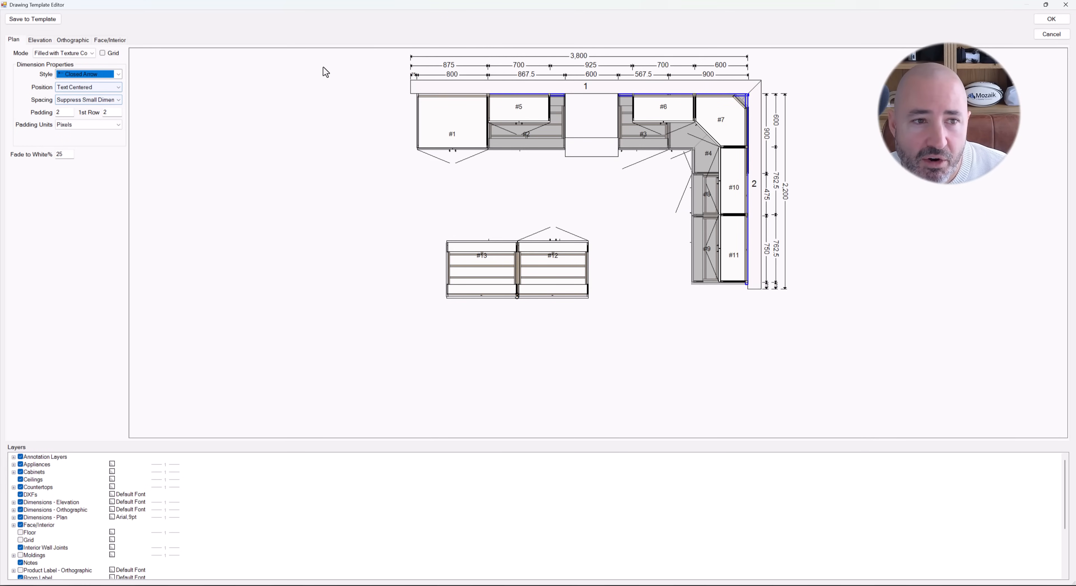
scroll(436, 72, up, 1)
scroll(436, 72, up, 2)
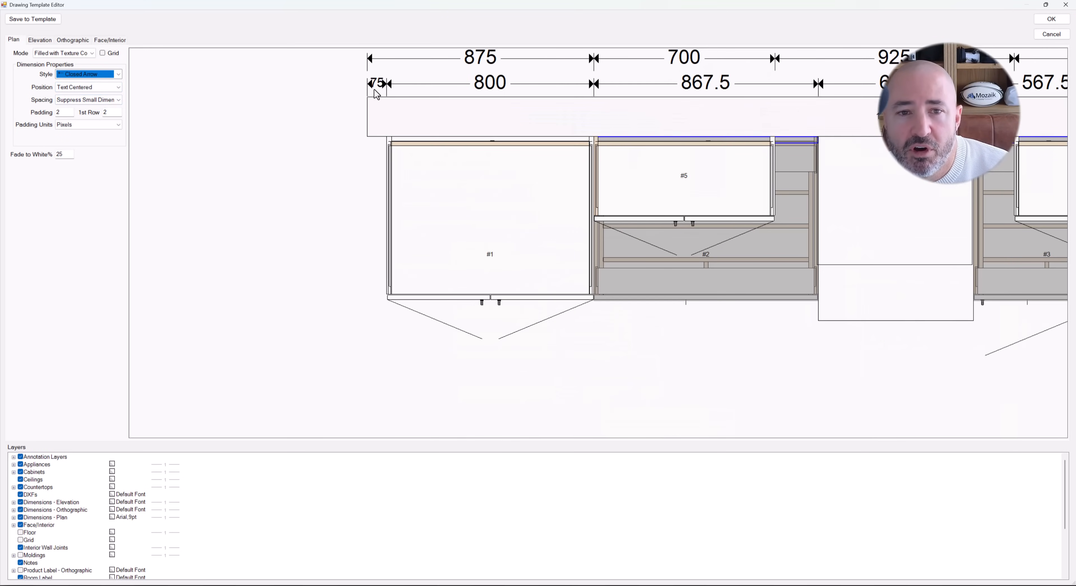
Set the plan's dimension style back to Diagonal Hash
click(119, 74)
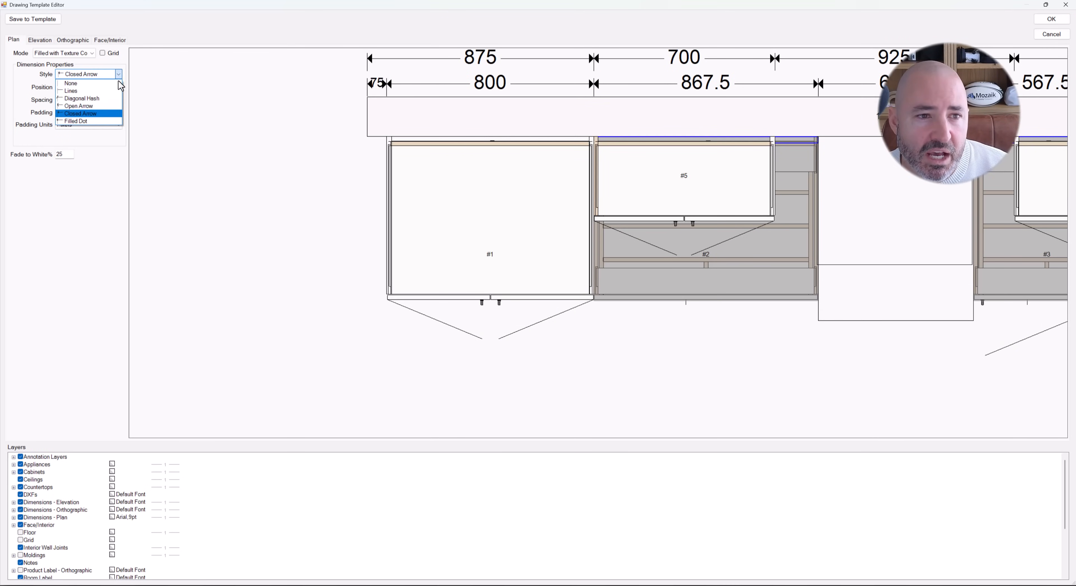
click(118, 93)
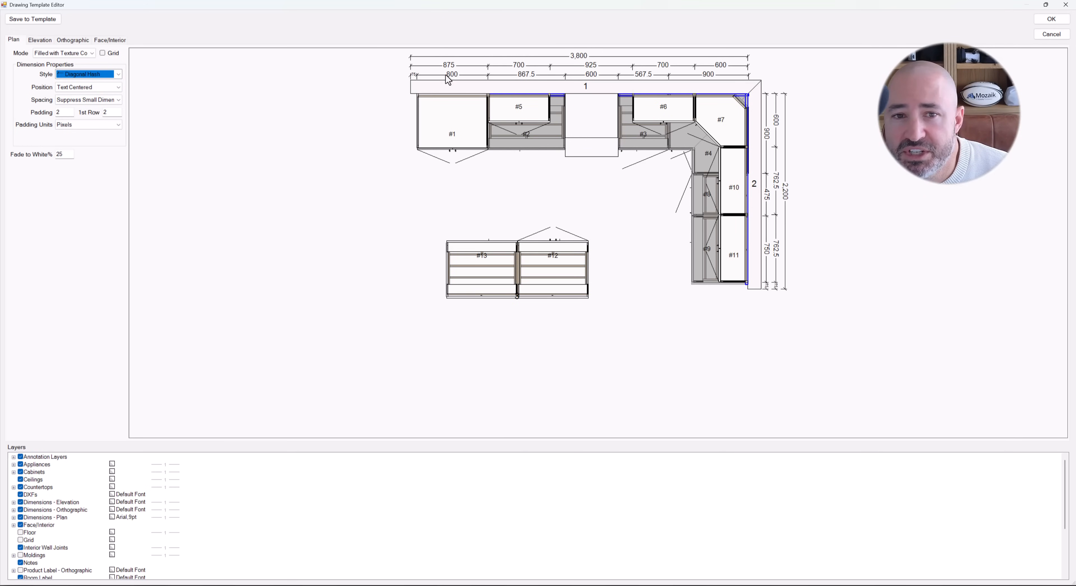
Set the plan's dimension position to Text Outside, with Padding and 1st Row both at 50
click(119, 87)
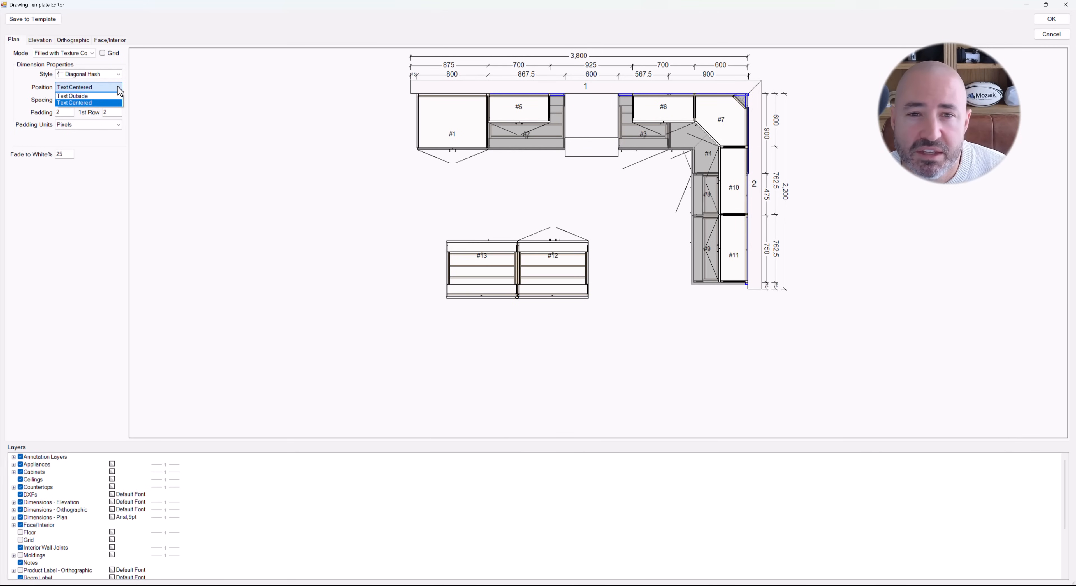
click(116, 96)
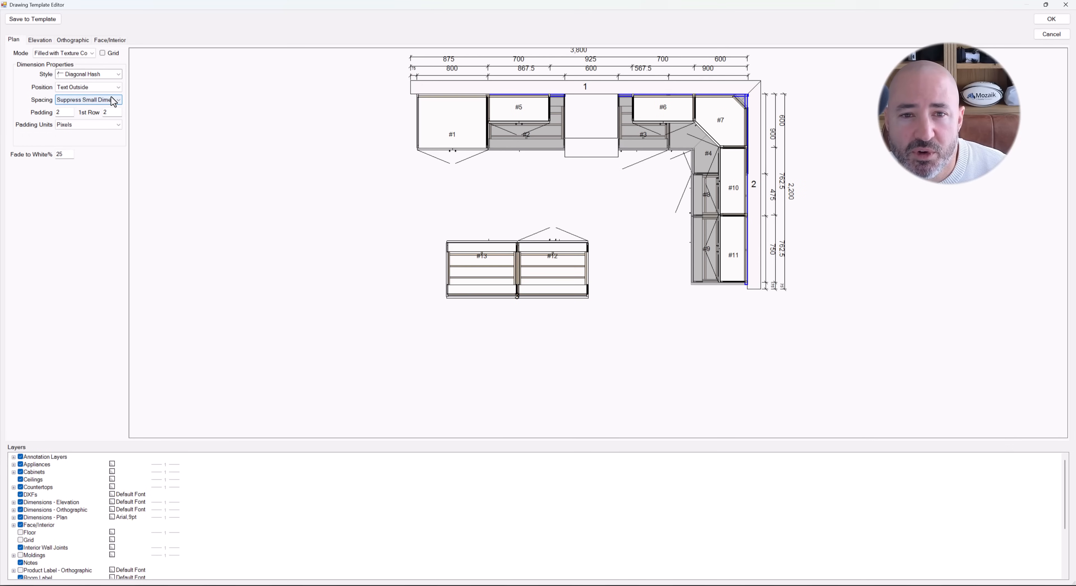
key(Tab)
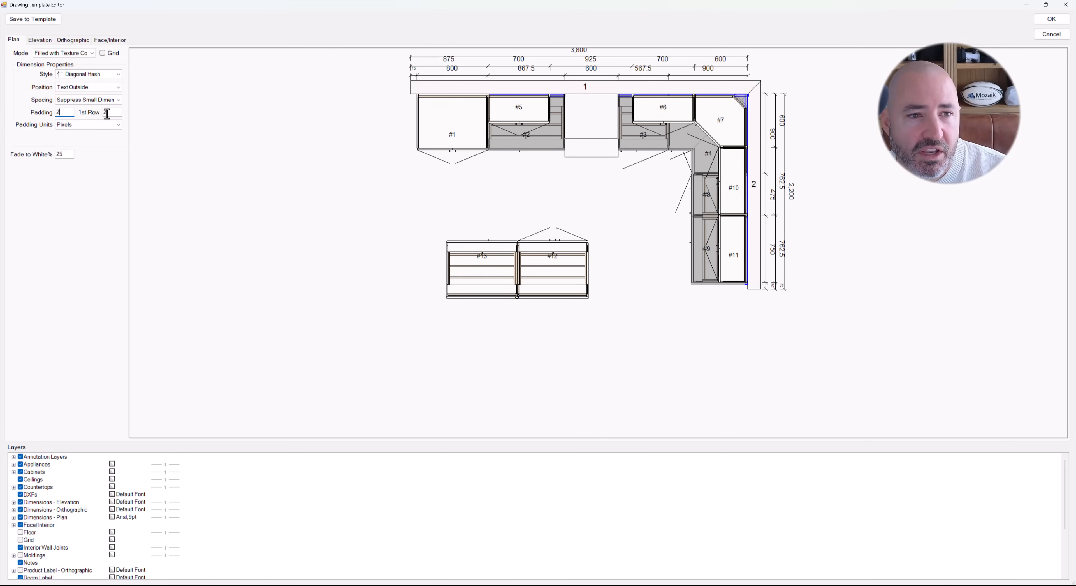
text(50)
key(Tab)
text(5)
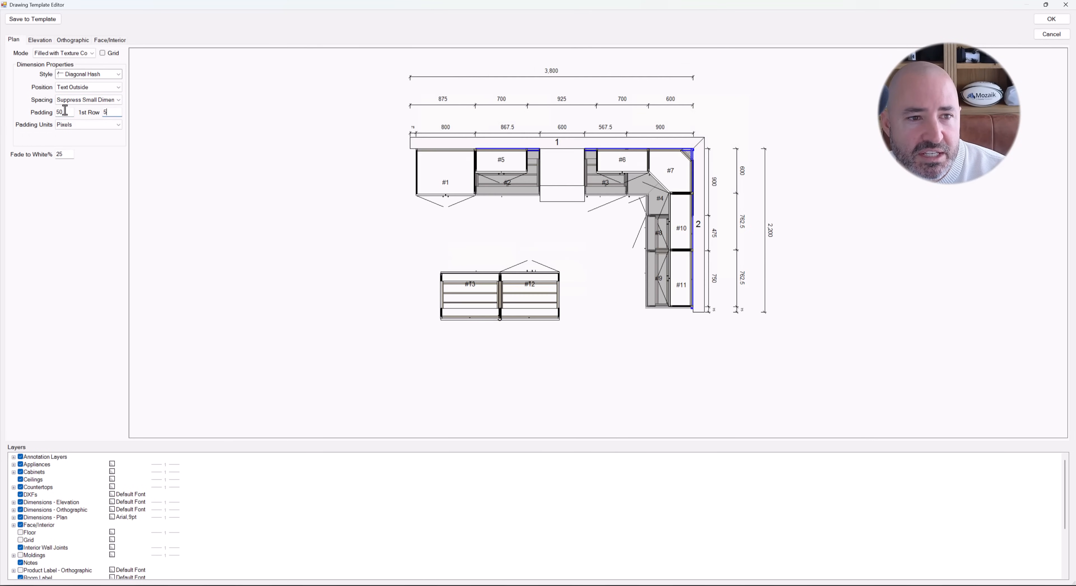
text(0)
Set the plan dimensions' Padding and 1st Row to 25
drag(64, 112, 33, 111)
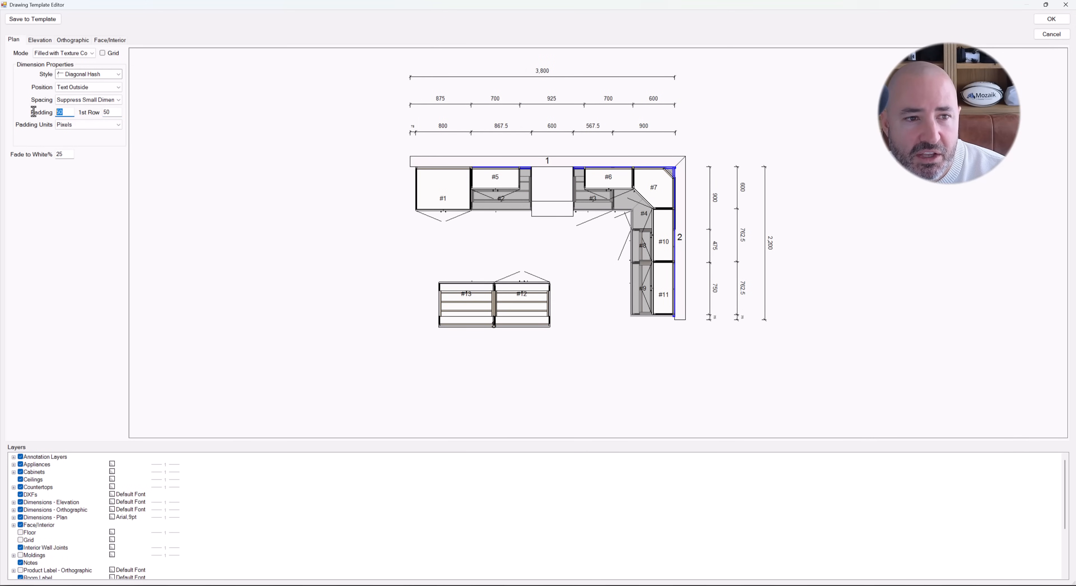
text(2525)
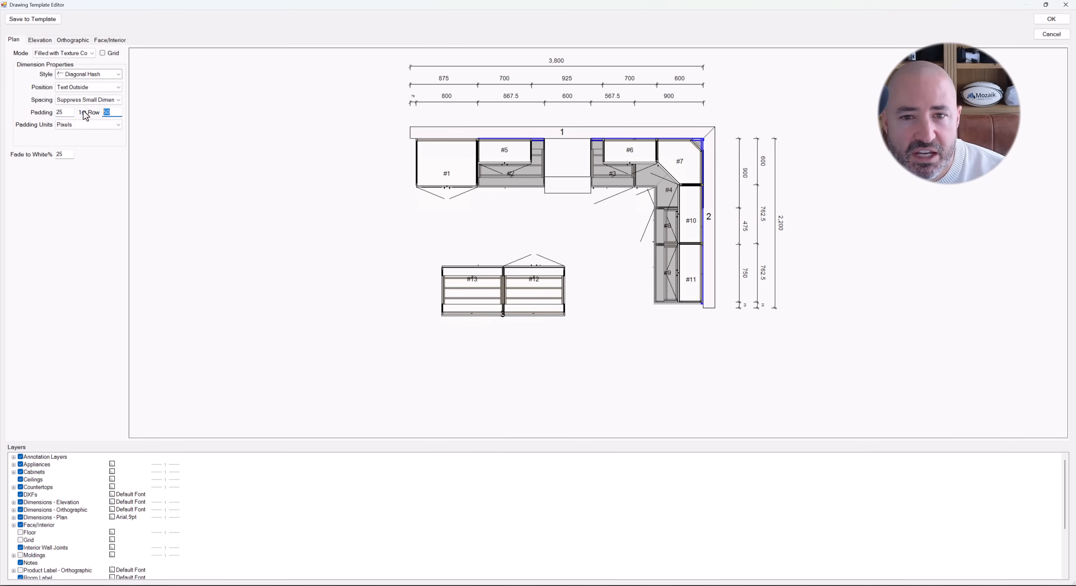
click(62, 112)
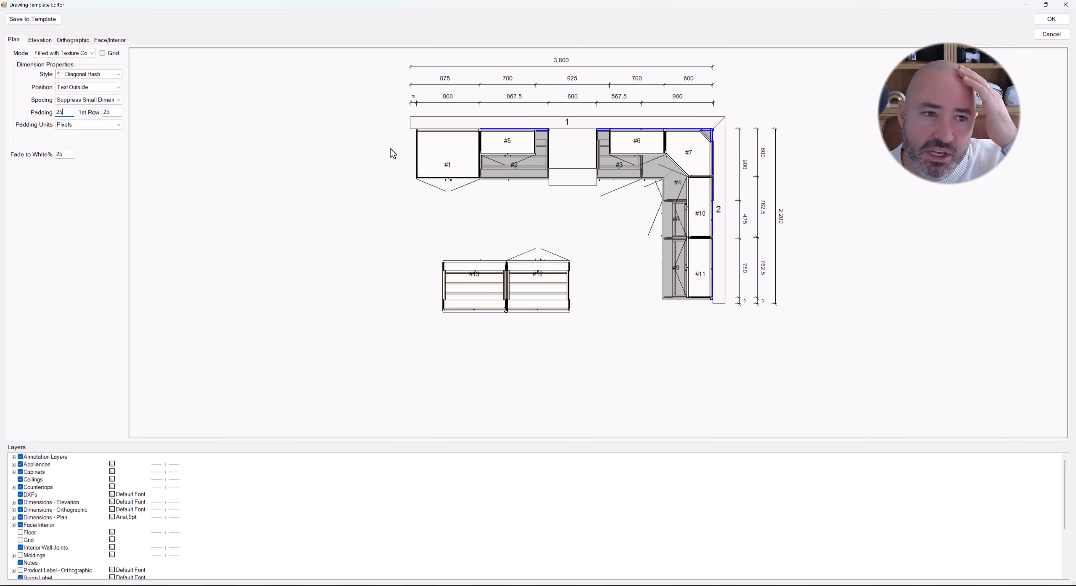
Set the padding units to Multiprint Scale and check the font settings of the Dimensions - Plan layer without changing them
click(108, 125)
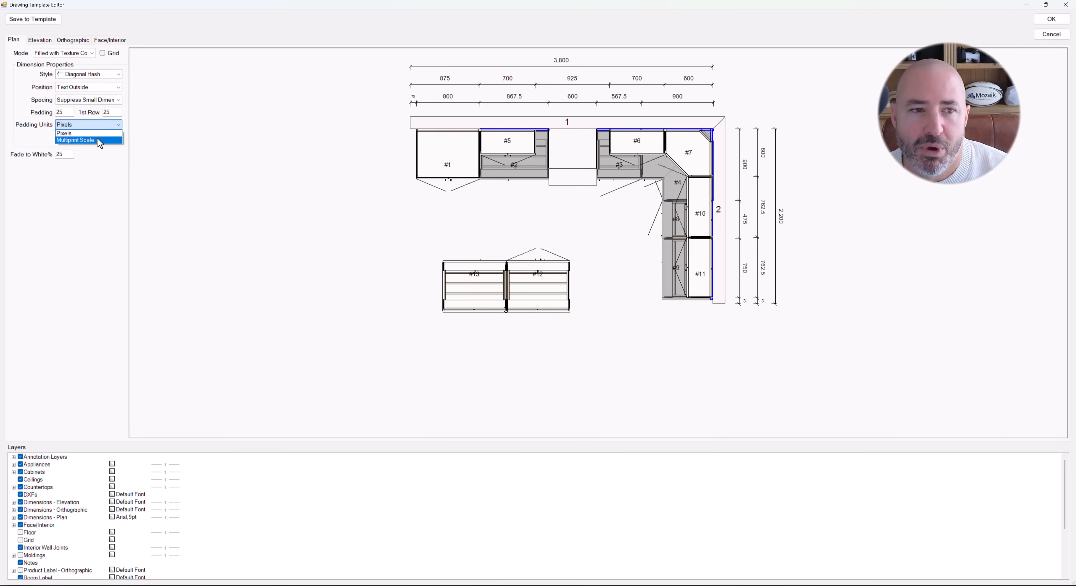
click(97, 139)
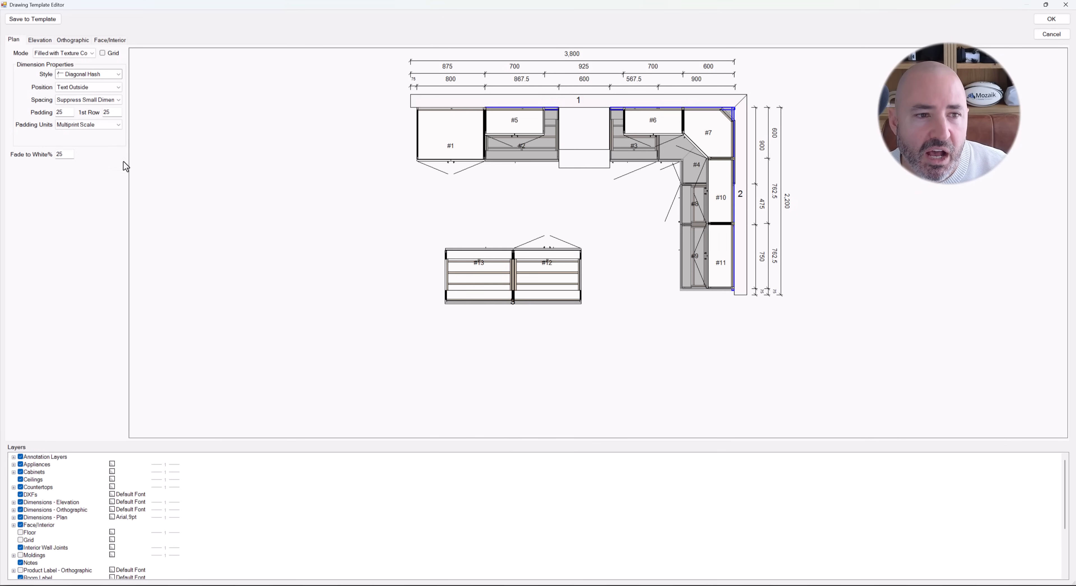
double_click(125, 518)
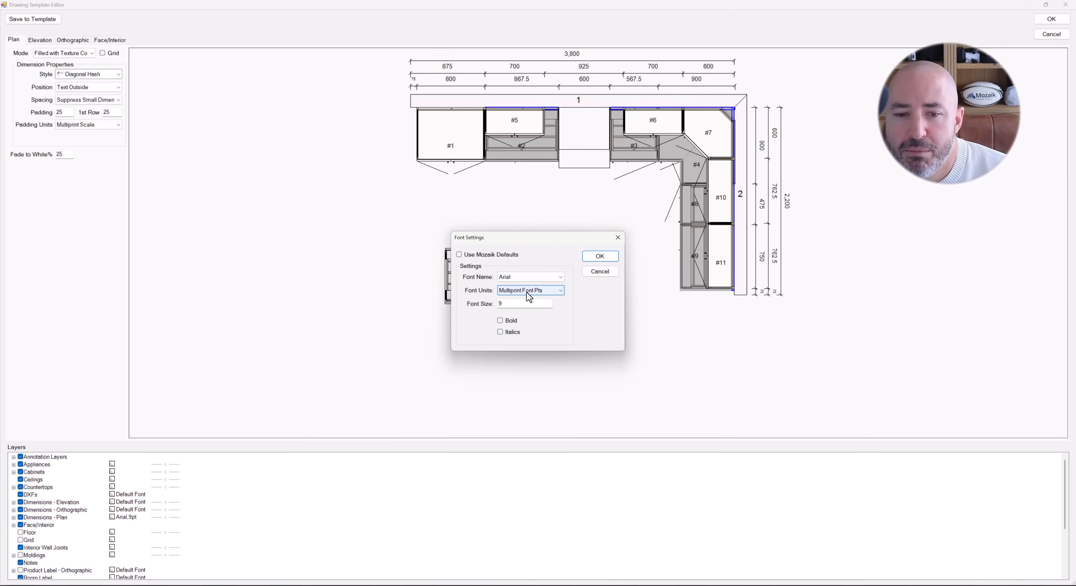
click(600, 271)
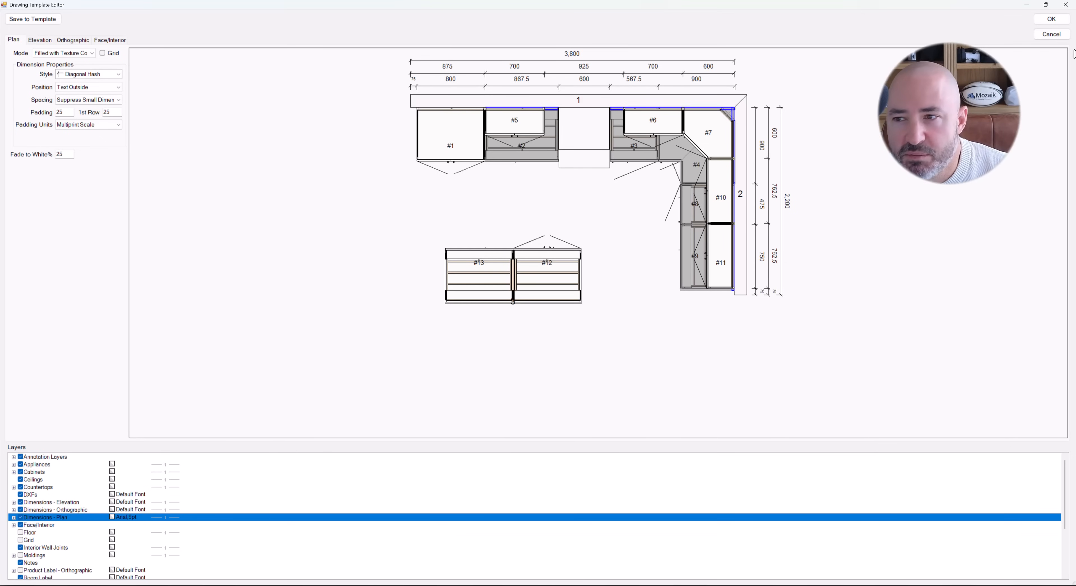
Leave the drawing template editor without saving the changes and close the room layers
click(1052, 33)
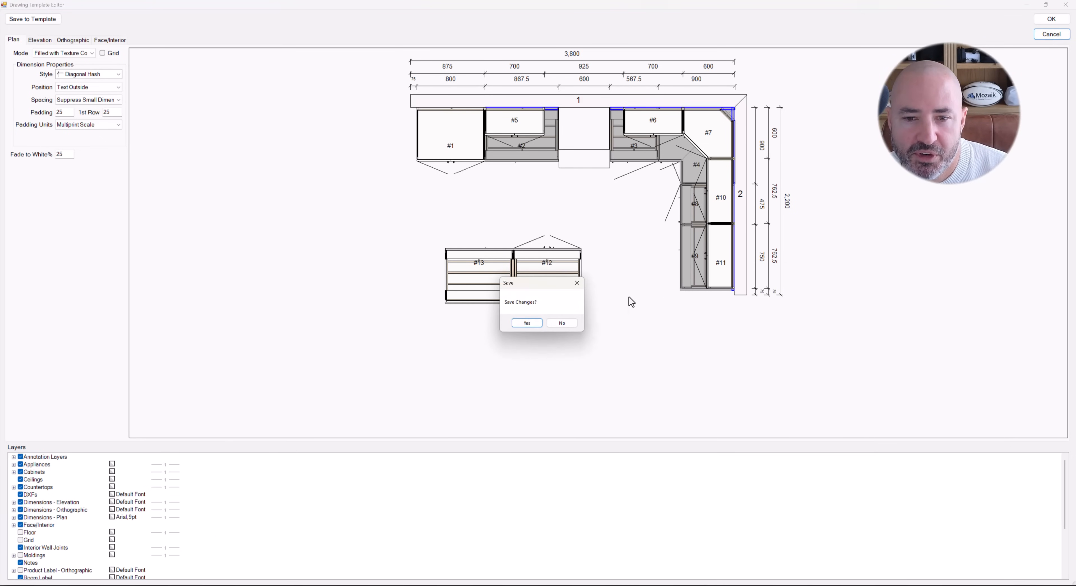
click(562, 322)
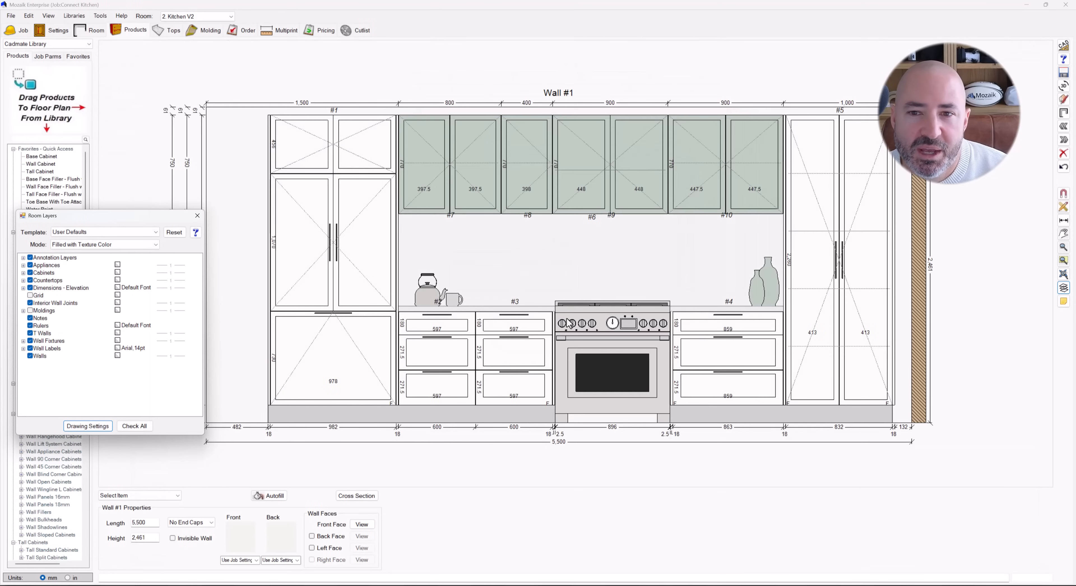
click(198, 216)
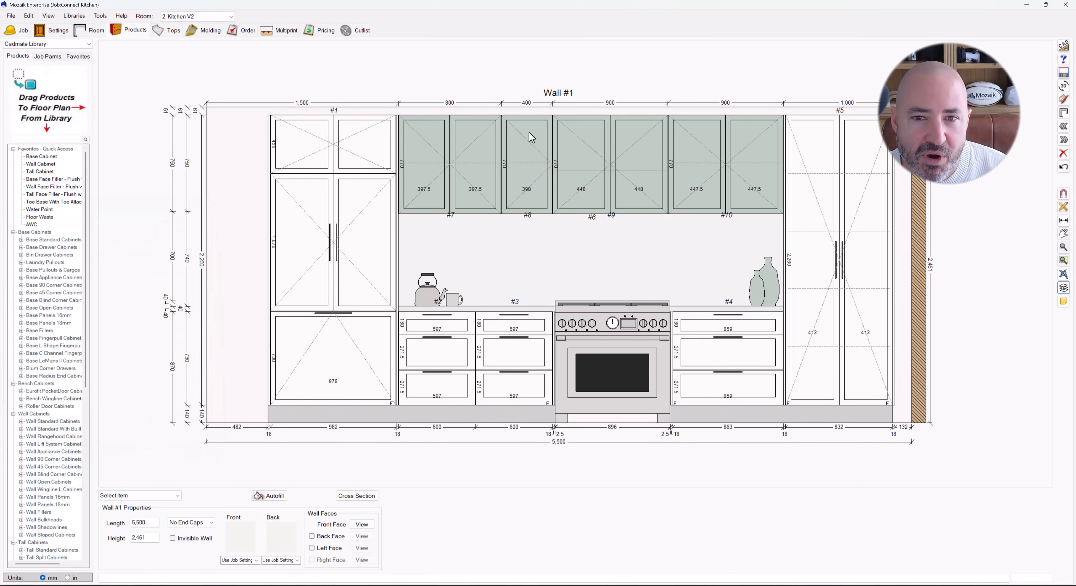
Switch from the wall 1 elevation to the room's floor plan and inspect how the wall 1 dimension text scales with zoom
click(1064, 113)
scroll(327, 309, up, 6)
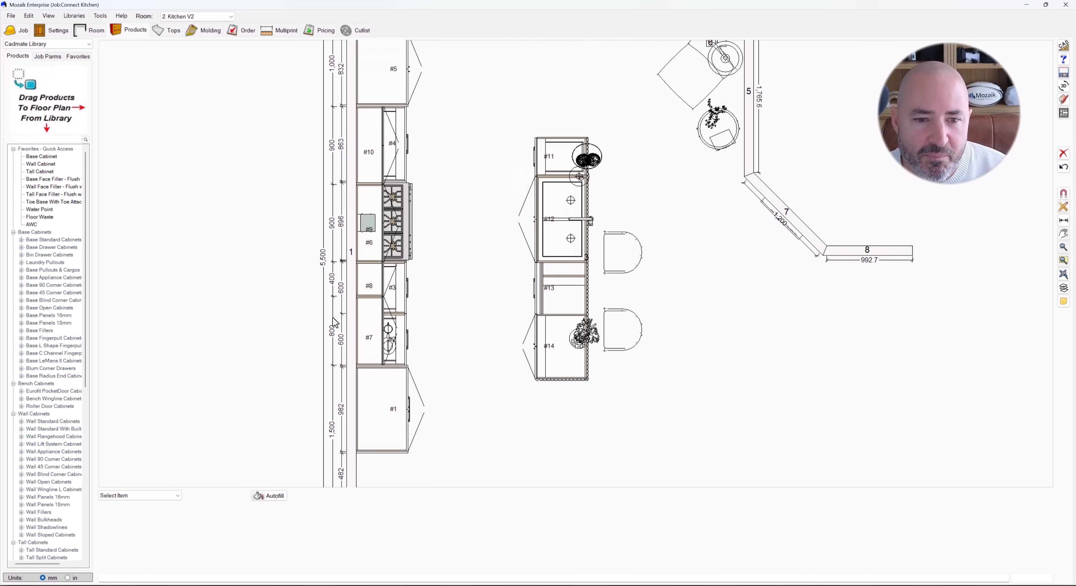
scroll(344, 295, down, 6)
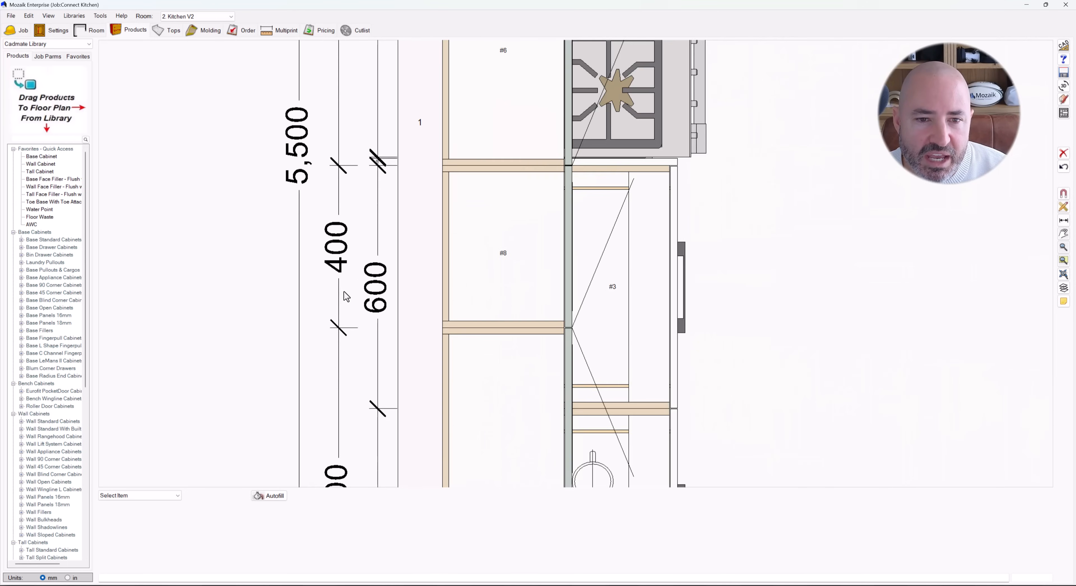
scroll(357, 280, down, 3)
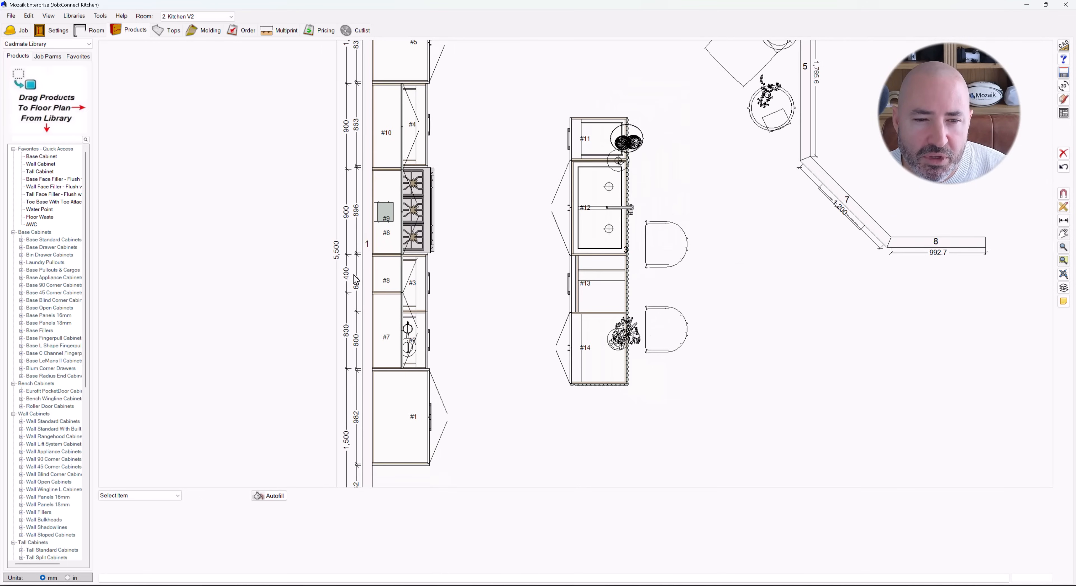
Change the Dimensions - Plan layer's font units to Font Pts in the room layers
click(1063, 287)
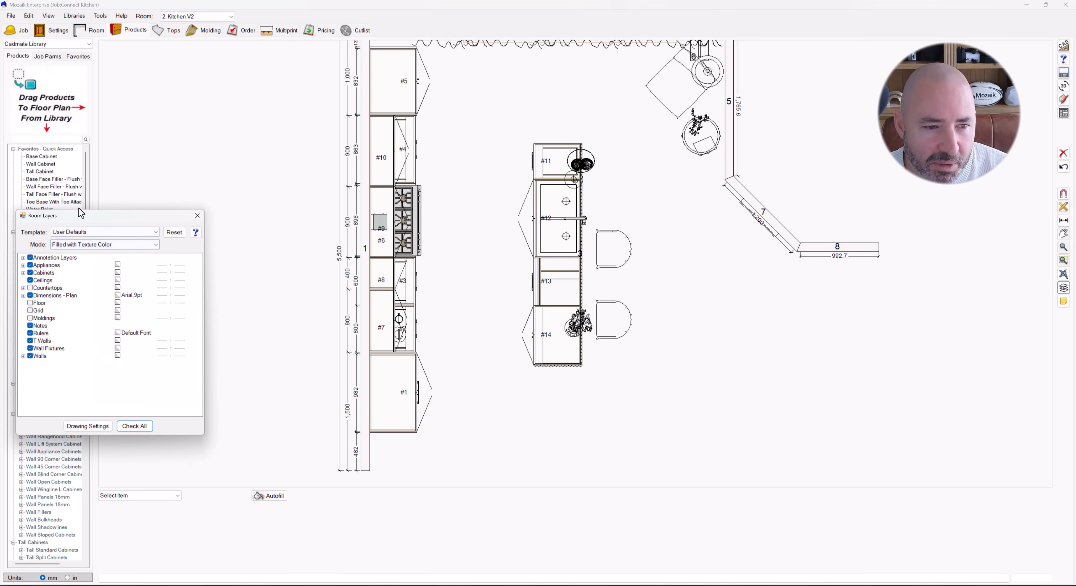
drag(79, 215, 179, 206)
click(171, 288)
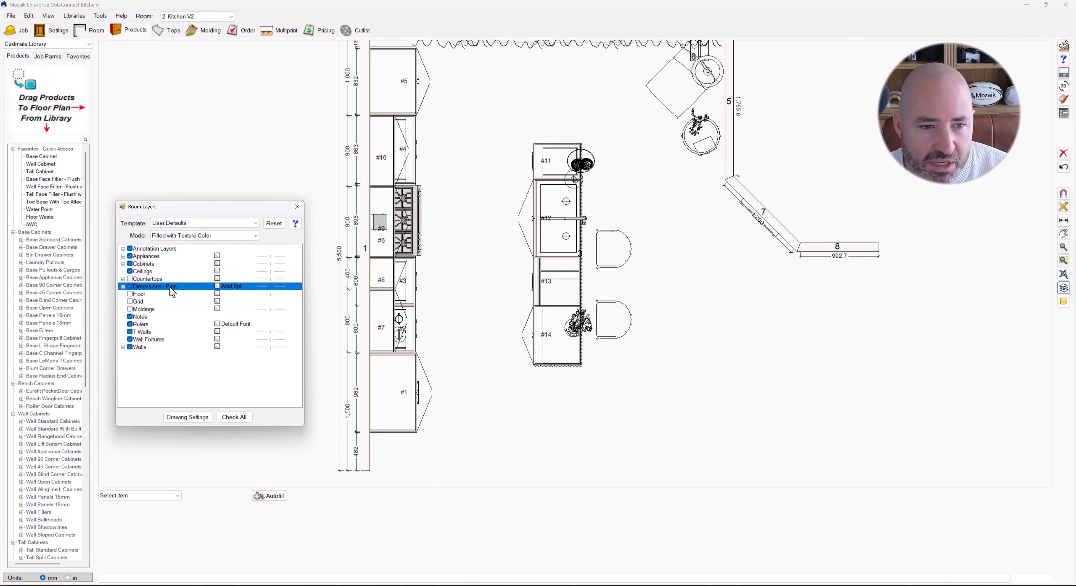
click(240, 286)
click(222, 312)
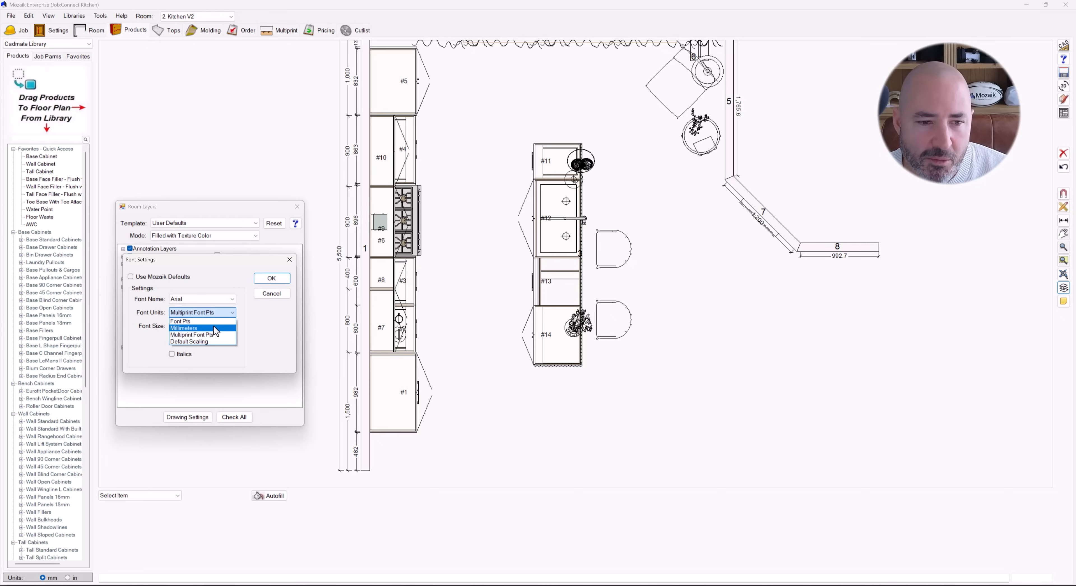
click(212, 322)
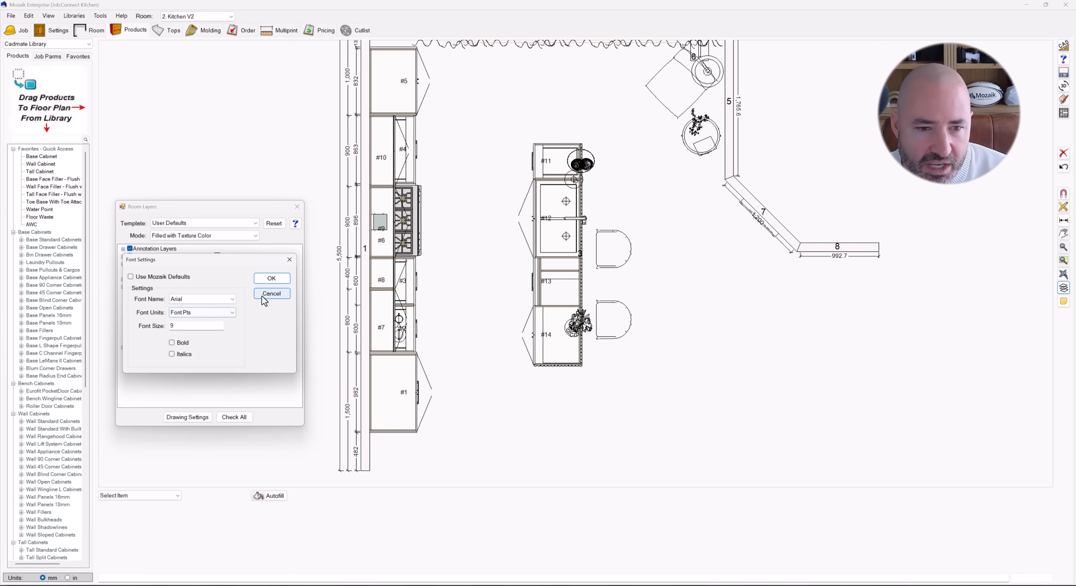
click(271, 277)
click(297, 207)
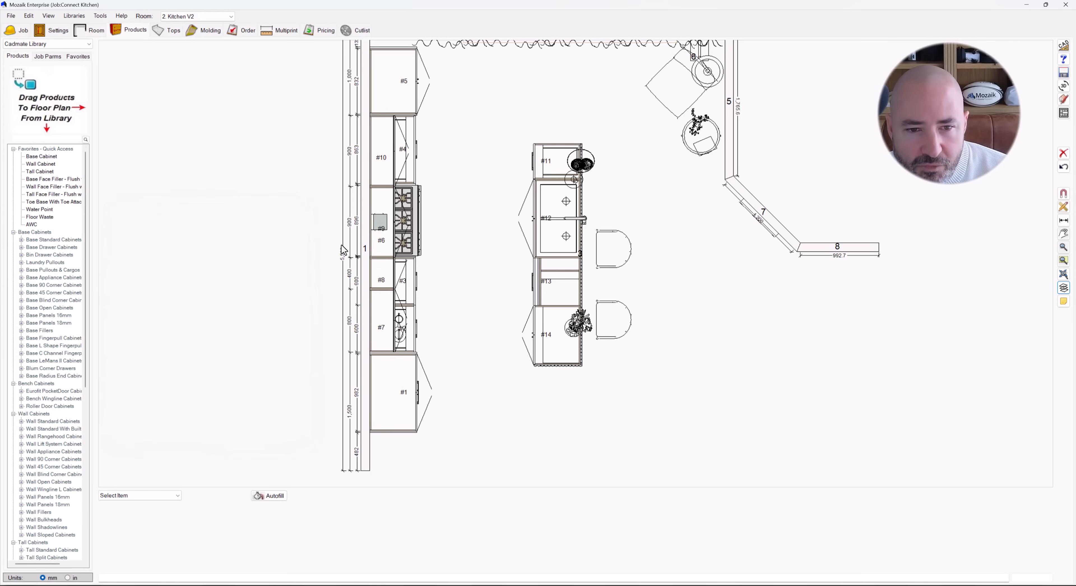
Inspect the size of the wall 1 dimension text in Font Pts, both up close and from a distance
scroll(358, 226, up, 3)
scroll(358, 226, up, 5)
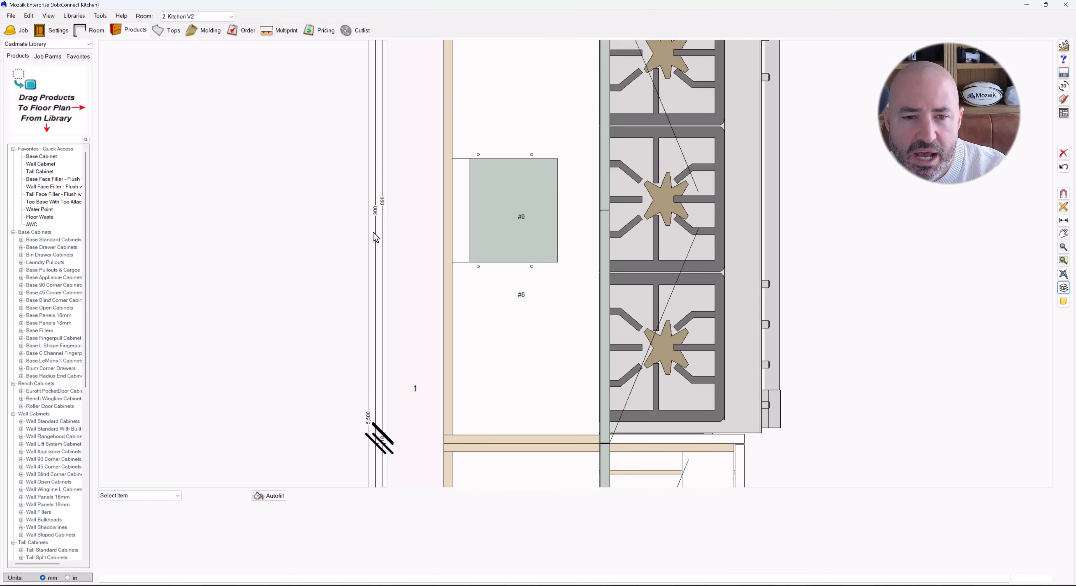
scroll(384, 215, down, 5)
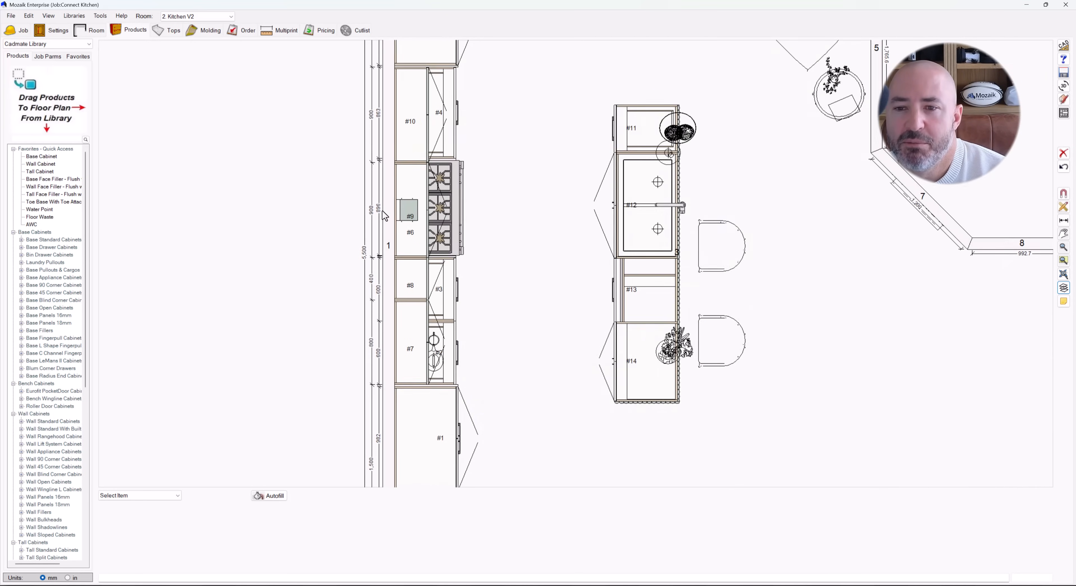
scroll(382, 211, down, 5)
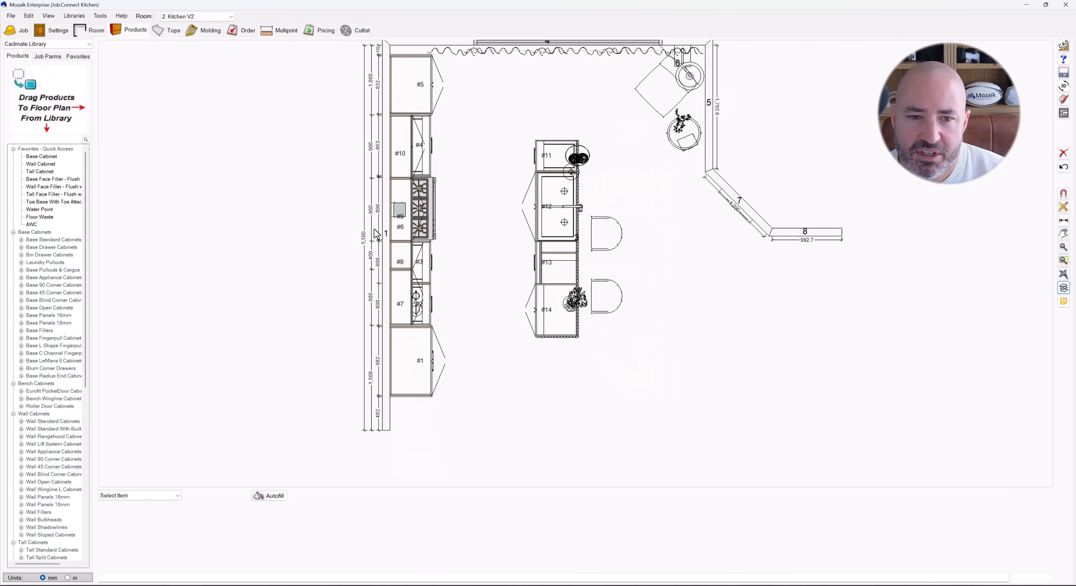
scroll(376, 234, up, 5)
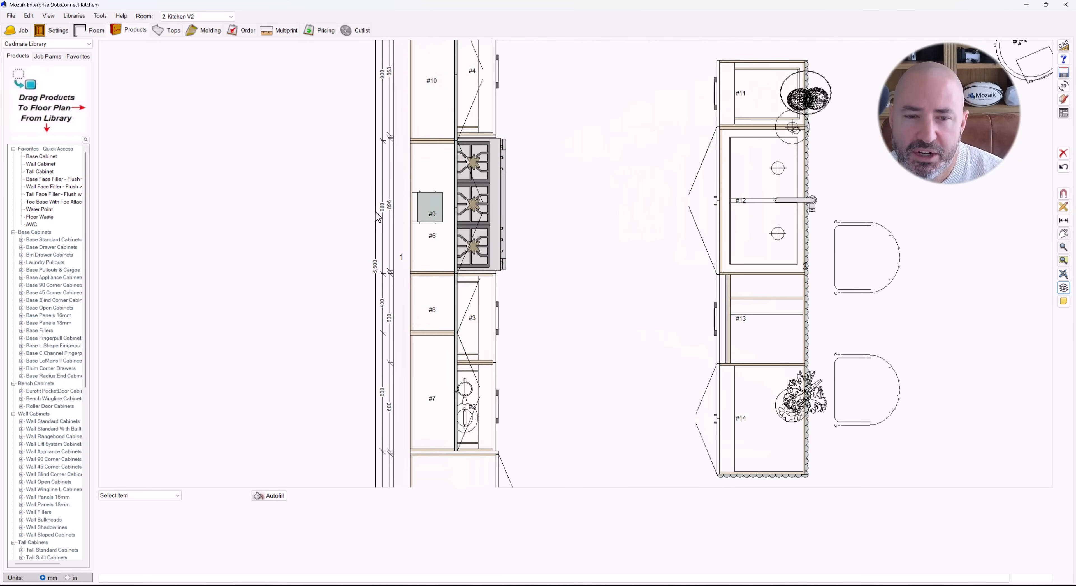
scroll(378, 216, down, 5)
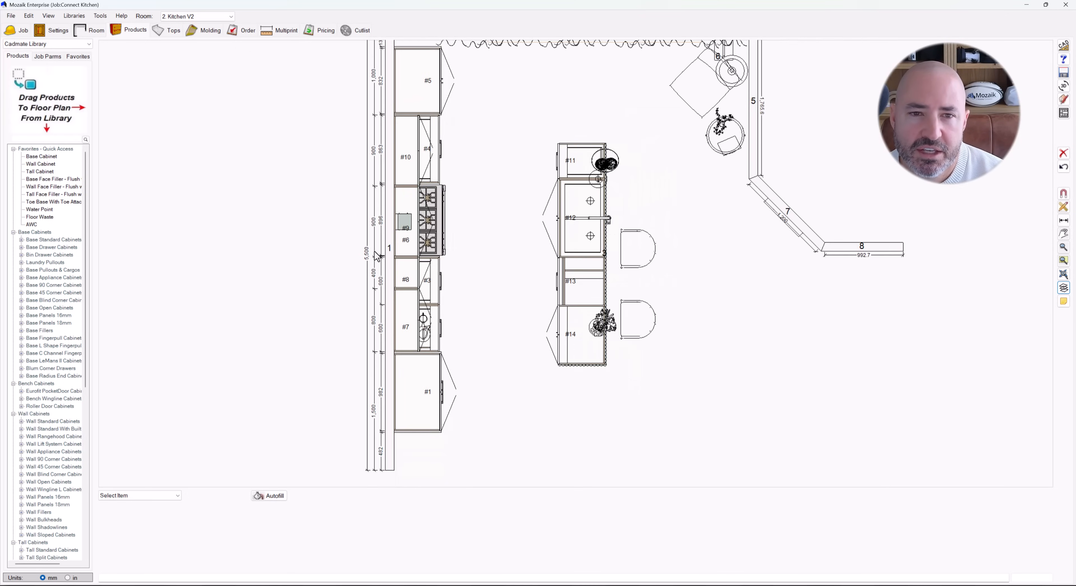
scroll(377, 255, down, 3)
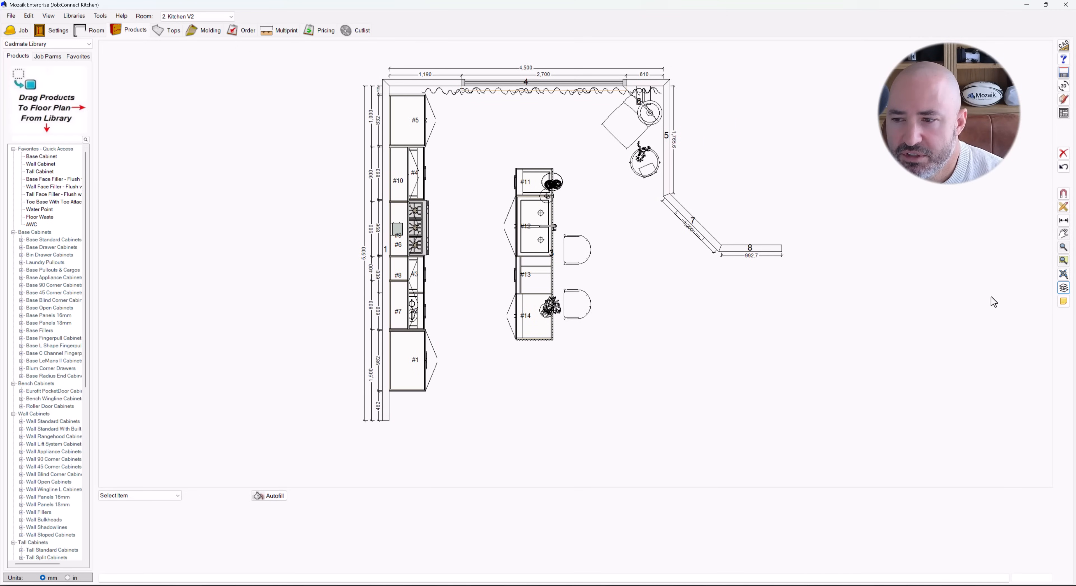
Set the Dimensions - Plan layer's font units back to Multiprint Font Pts in the room layers
click(1064, 288)
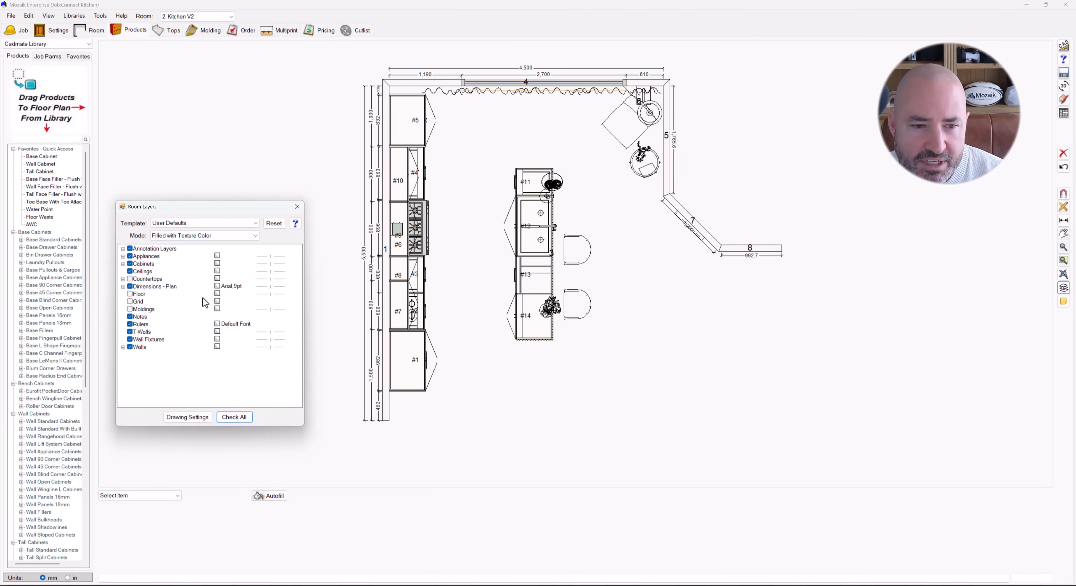
click(225, 288)
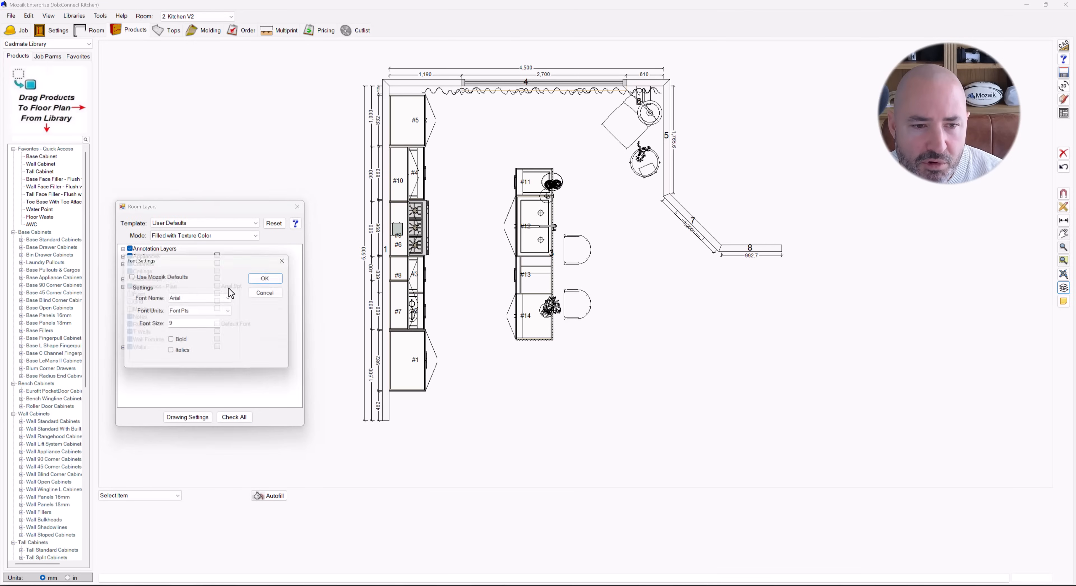
click(209, 313)
click(207, 334)
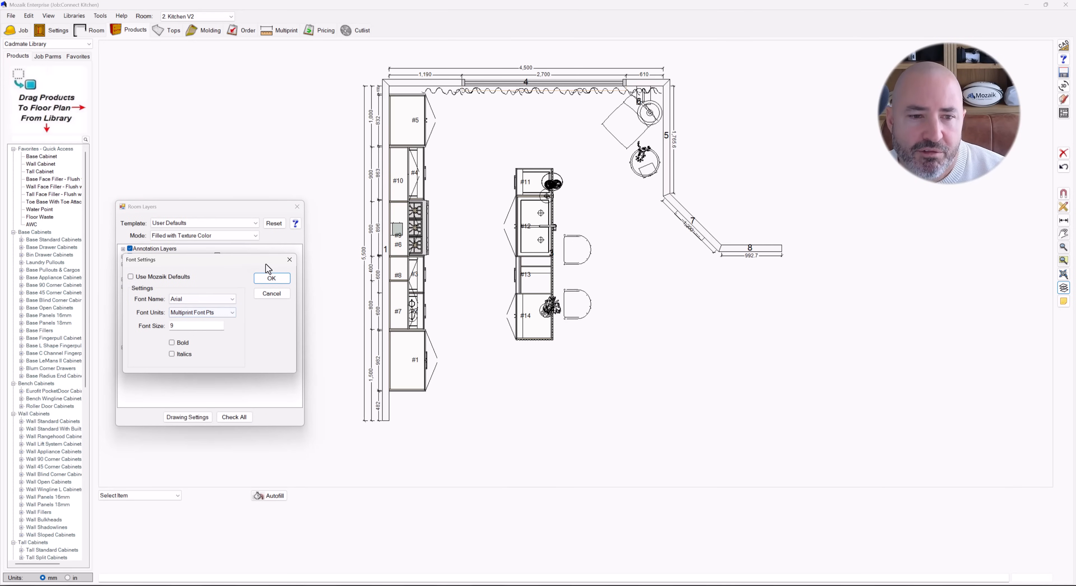
click(272, 279)
click(297, 206)
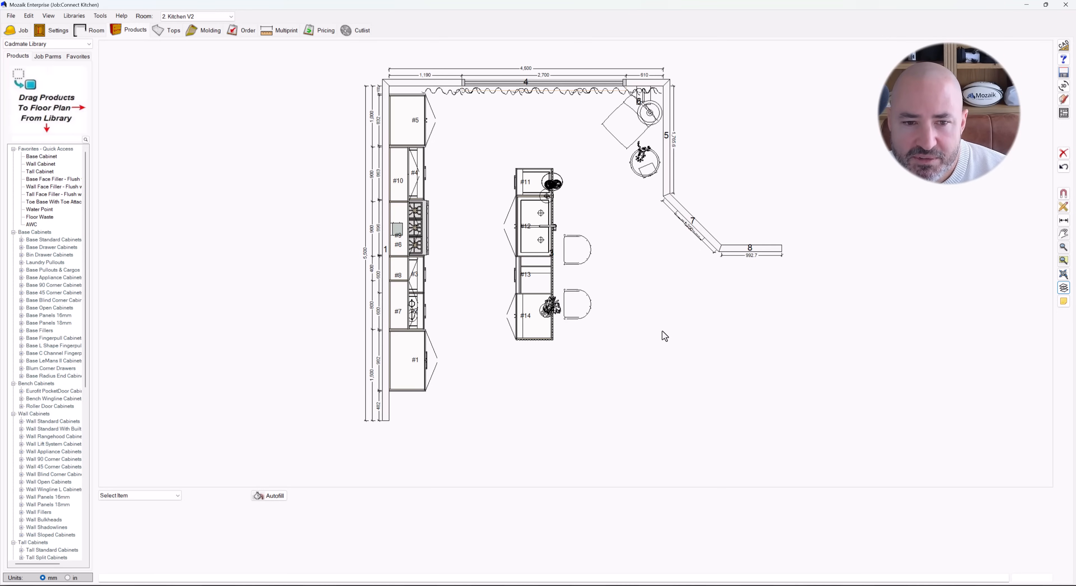
Inspect the wall 1 dimension text in Multiprint Font Pts up close beside the cooktop and cabinets
scroll(377, 271, up, 5)
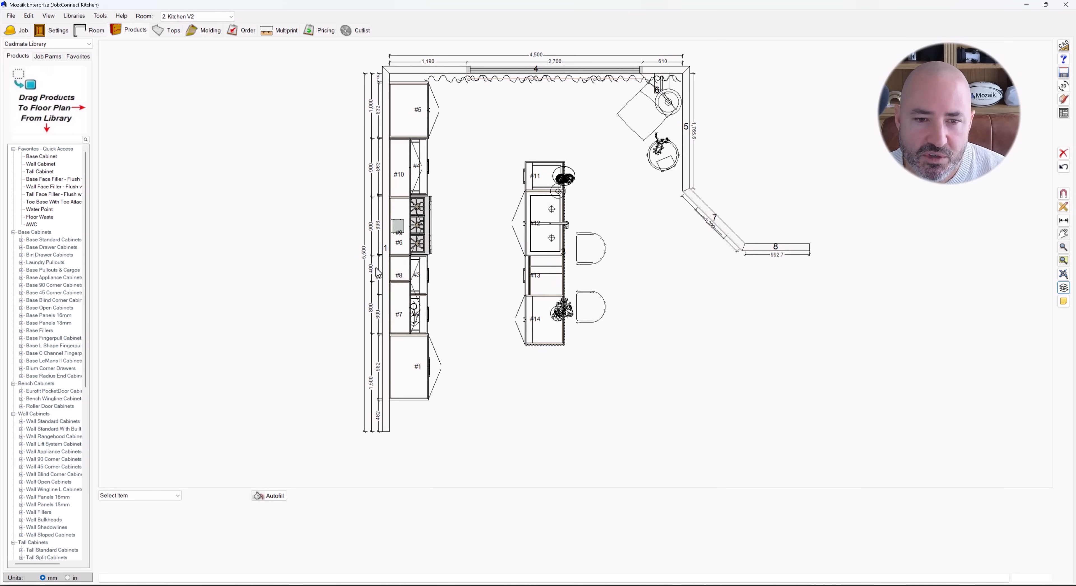
scroll(377, 272, up, 4)
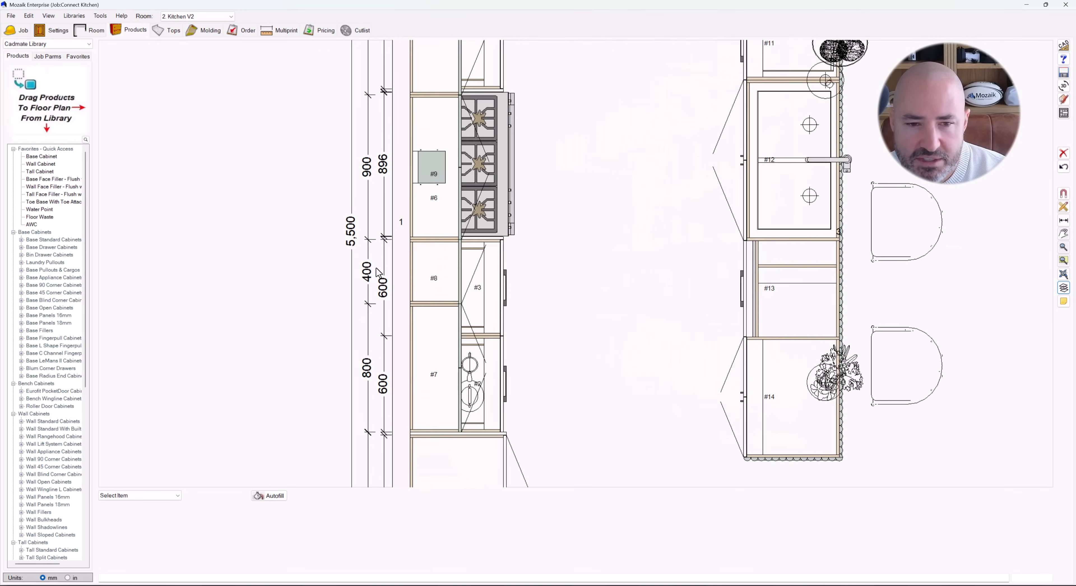
scroll(378, 272, up, 4)
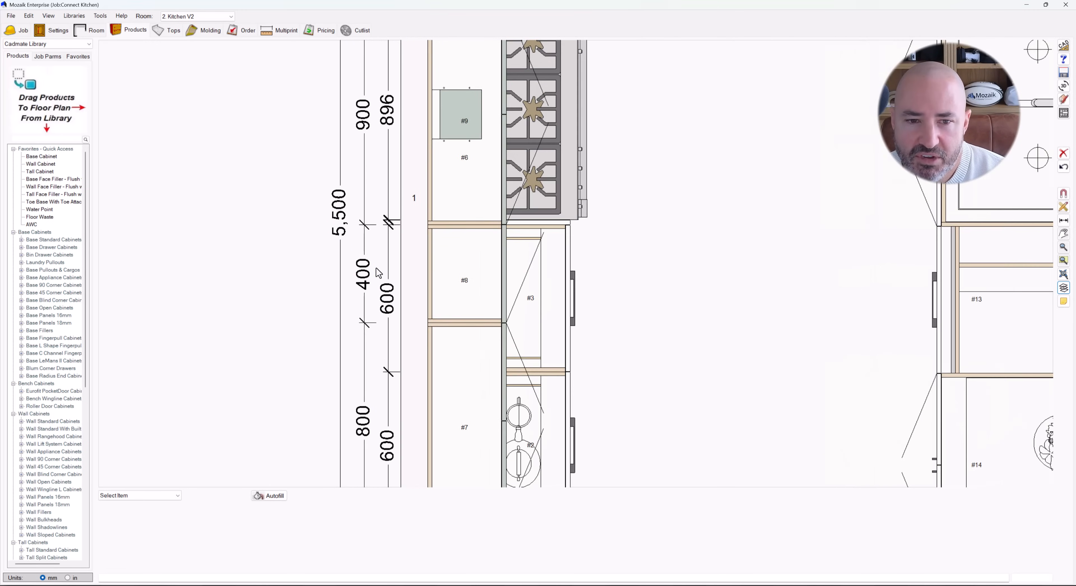
Compare the wall 1 dimension text size in the floor plan at close range and with the whole room in view
scroll(379, 273, down, 8)
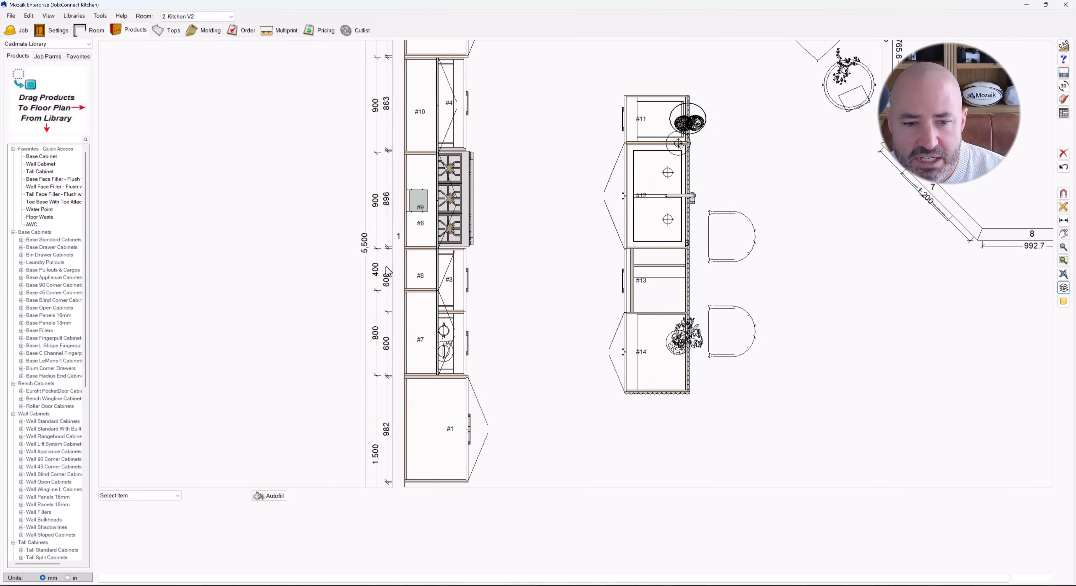
scroll(389, 378, up, 6)
scroll(389, 378, up, 6)
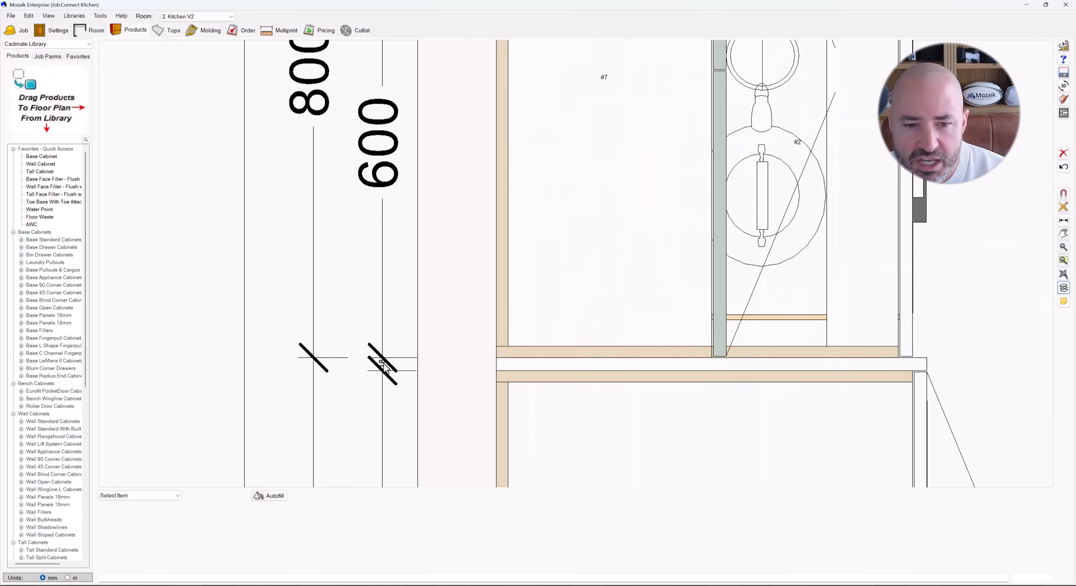
scroll(381, 370, down, 6)
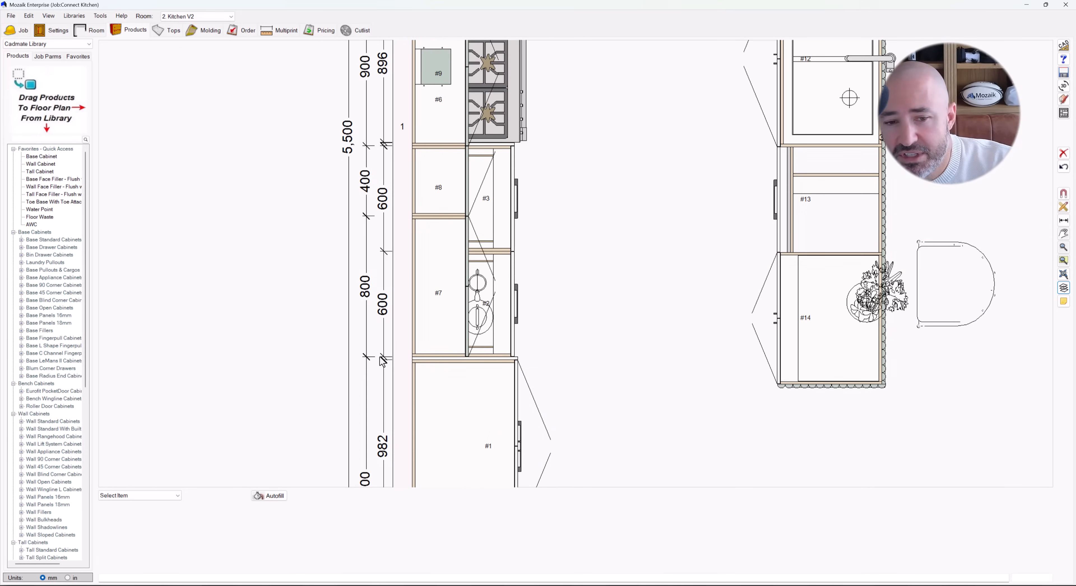
scroll(382, 361, down, 4)
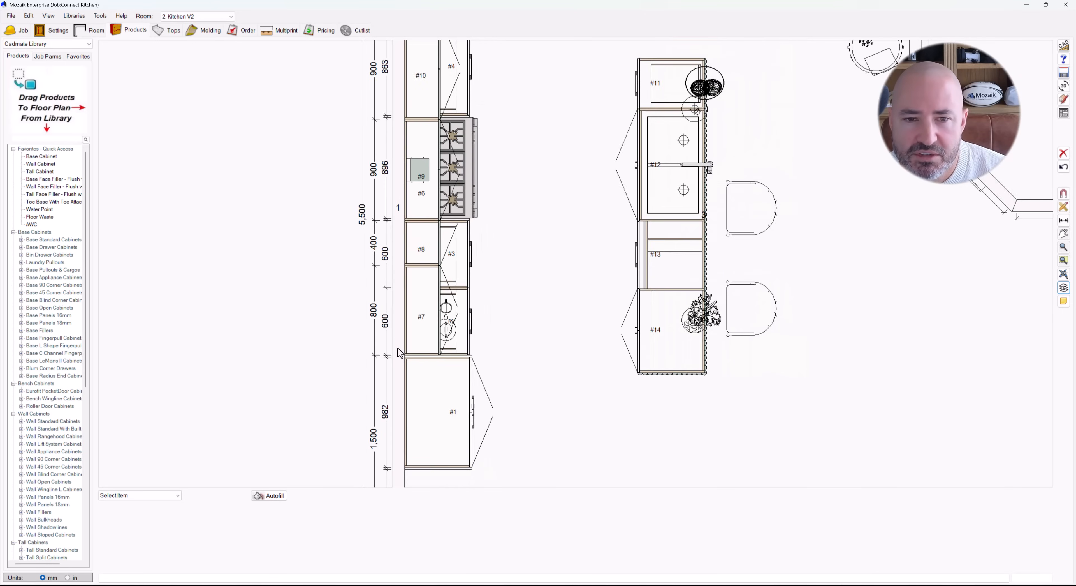
scroll(394, 353, down, 1)
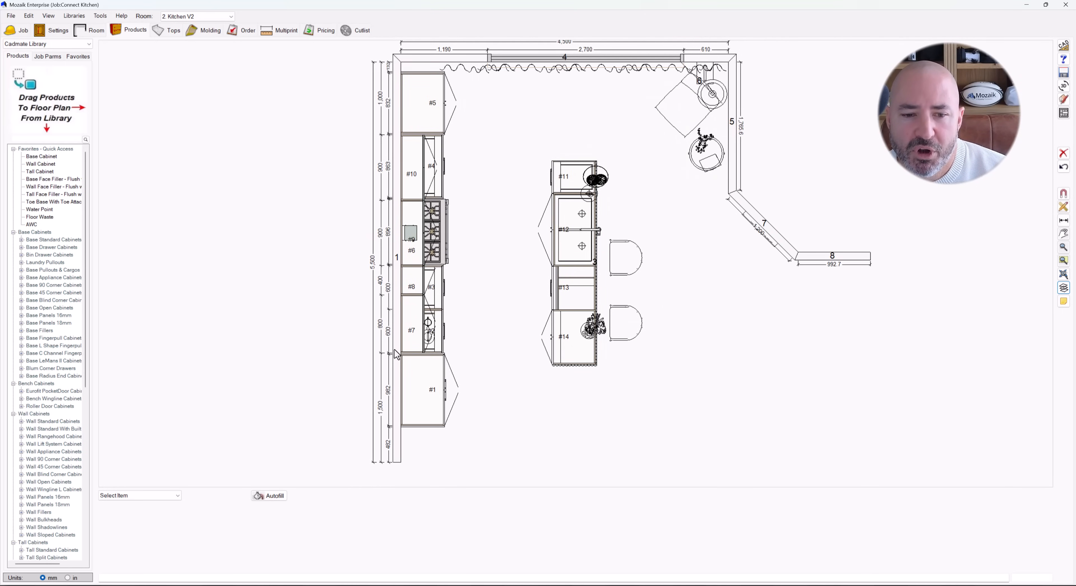
scroll(396, 354, down, 1)
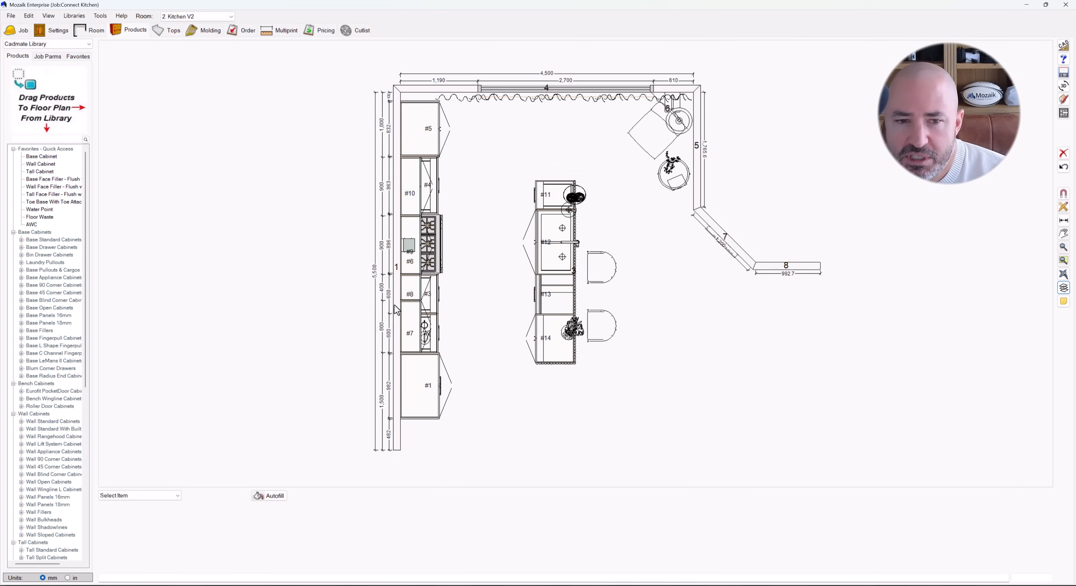
Open the wall 1 elevation and examine its dimension text both up close and at full view
click(420, 259)
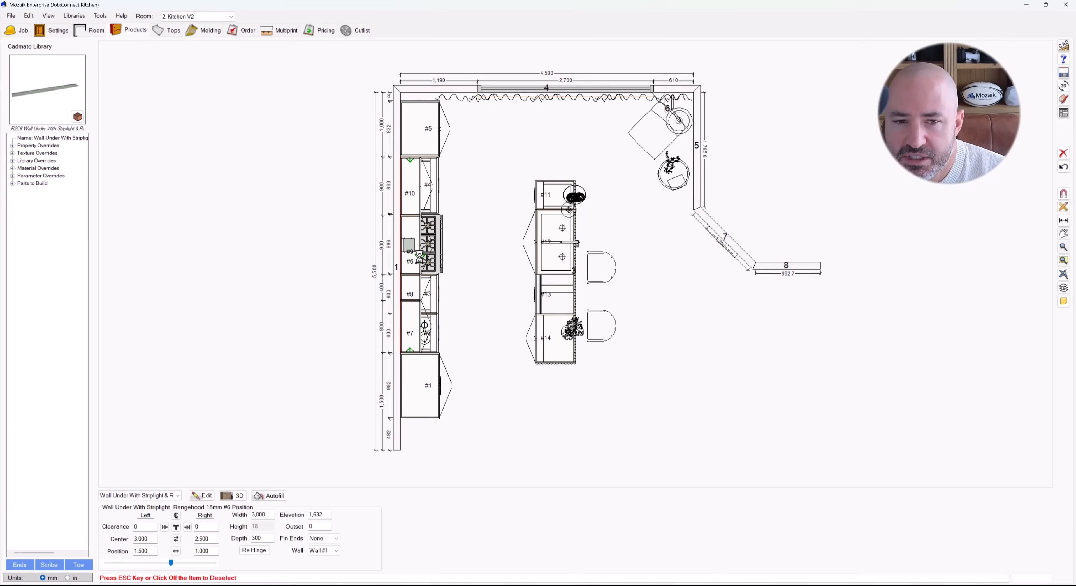
click(1063, 112)
scroll(517, 174, up, 1)
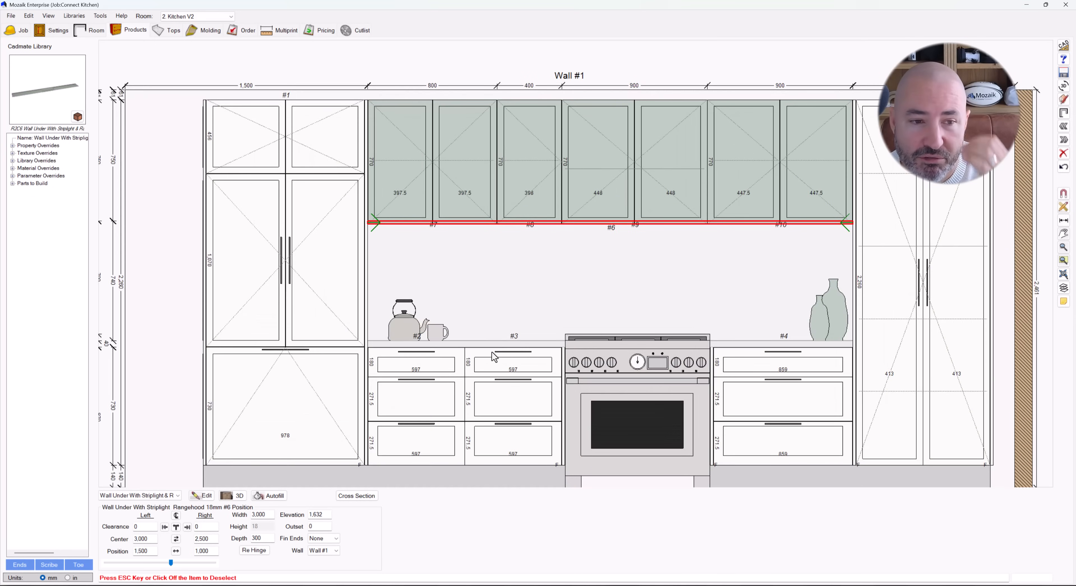
scroll(362, 335, down, 1)
scroll(557, 475, up, 1)
scroll(456, 473, up, 3)
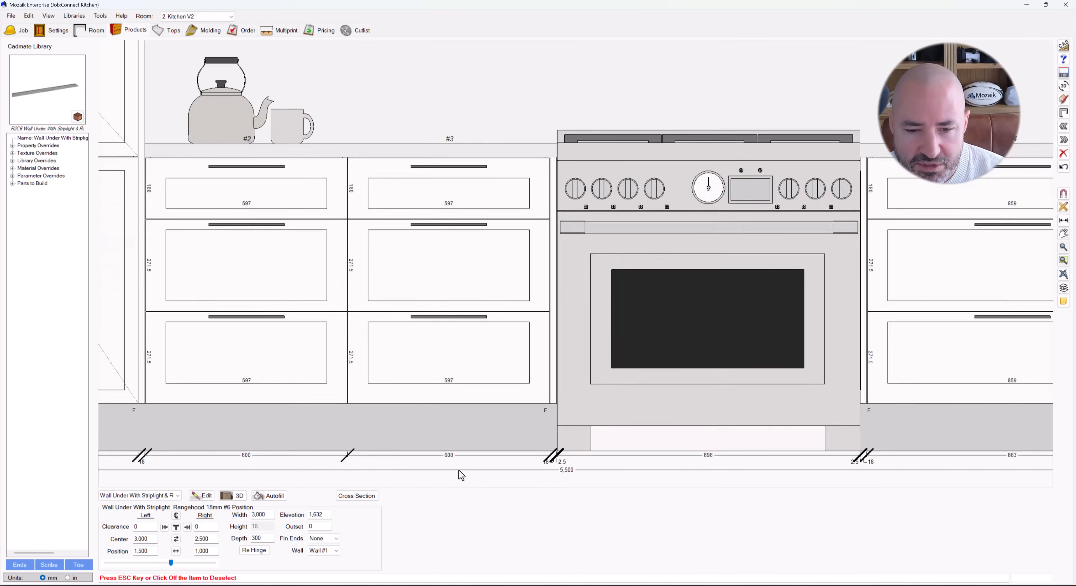
scroll(451, 453, down, 2)
scroll(479, 452, down, 3)
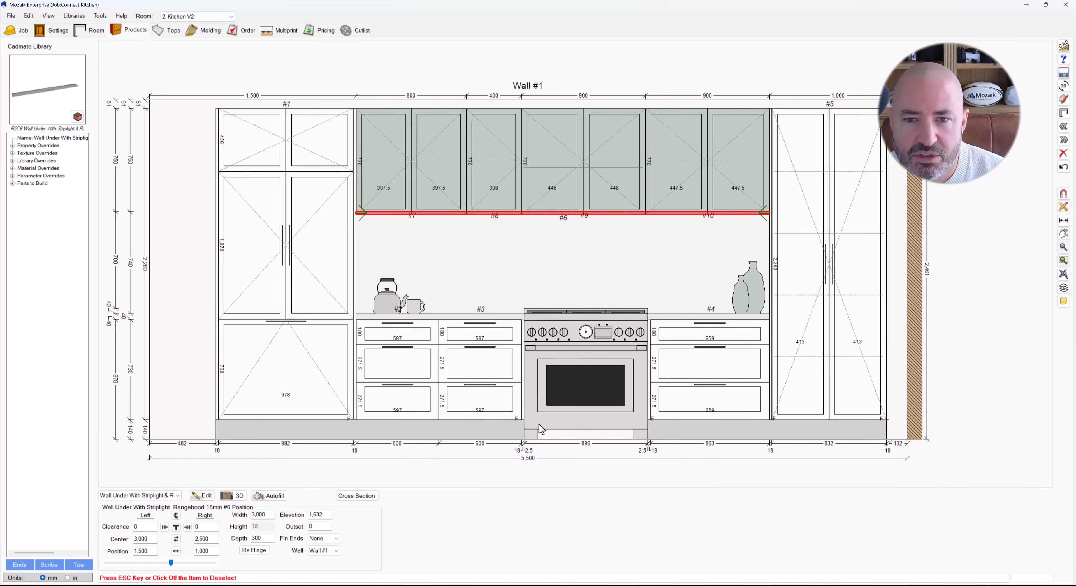
Apply the DC template to the wall 1 elevation in the room layers
click(889, 275)
scroll(938, 271, up, 1)
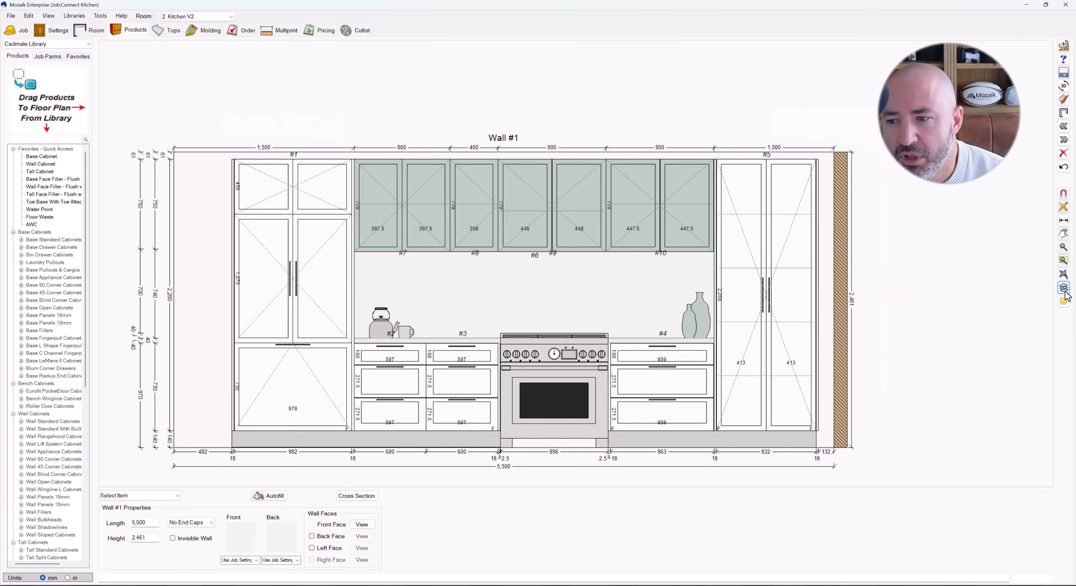
click(1063, 288)
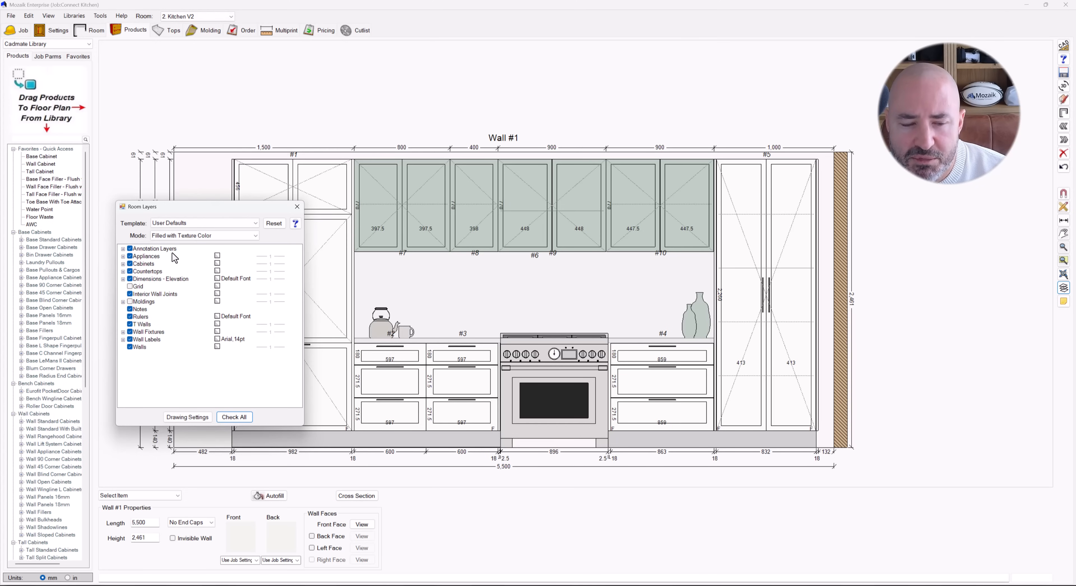
click(179, 224)
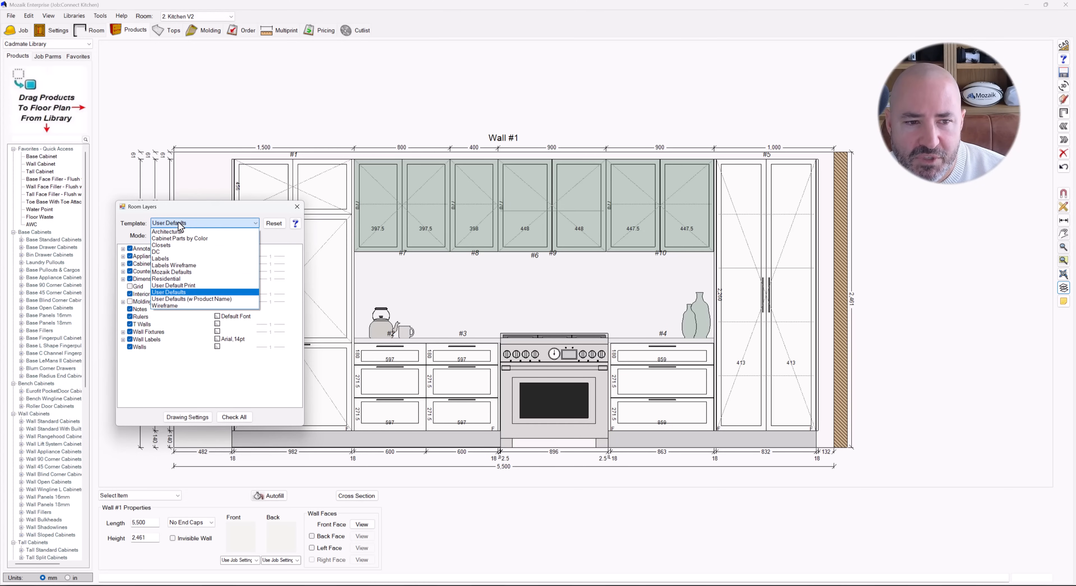
click(184, 255)
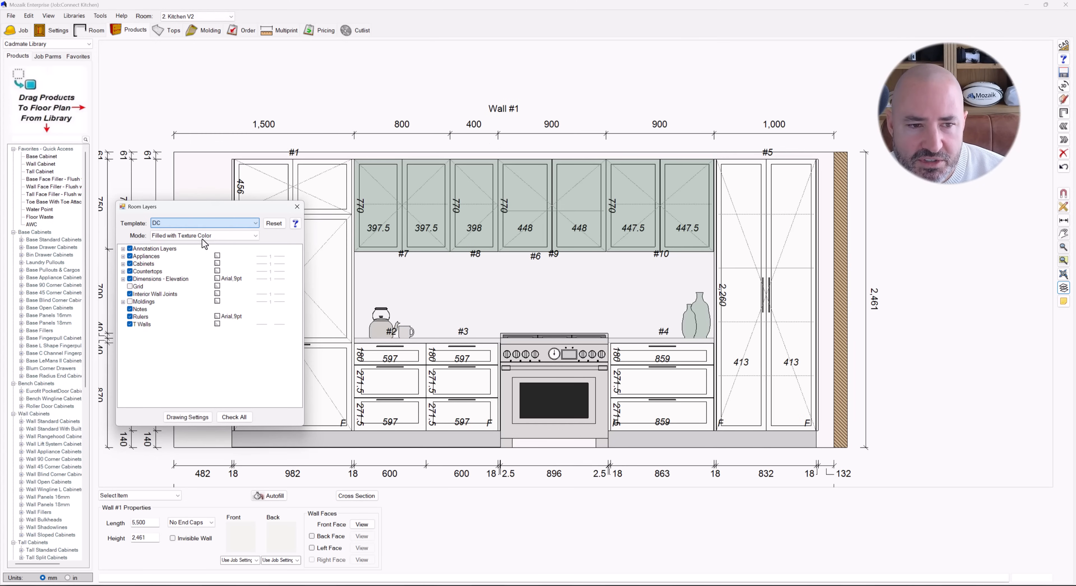
click(297, 207)
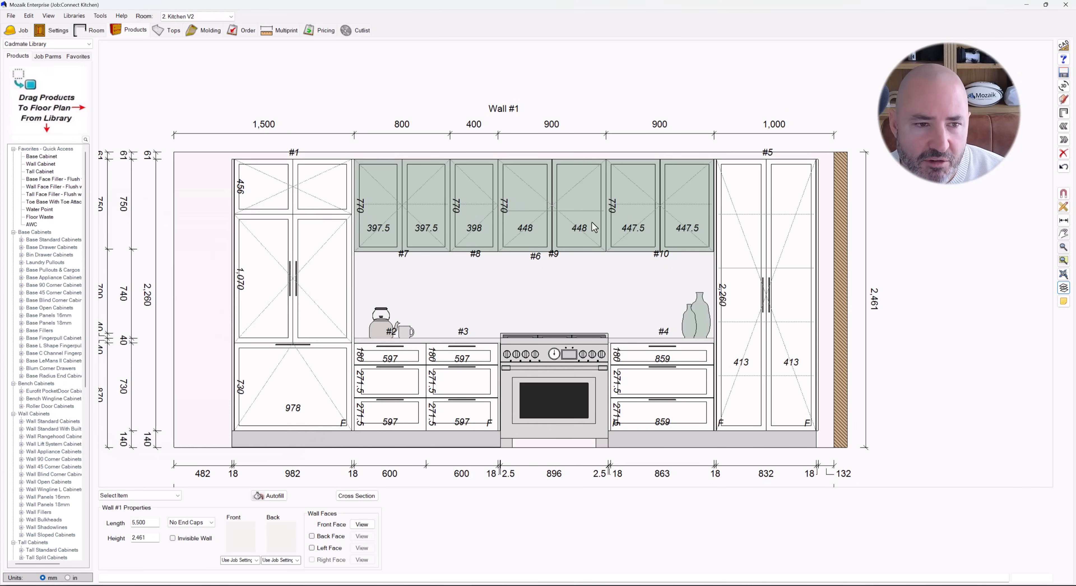
Inspect the elevation's dimension text under the DC template at several magnifications and return to the floor plan
scroll(677, 89, down, 2)
scroll(539, 401, up, 6)
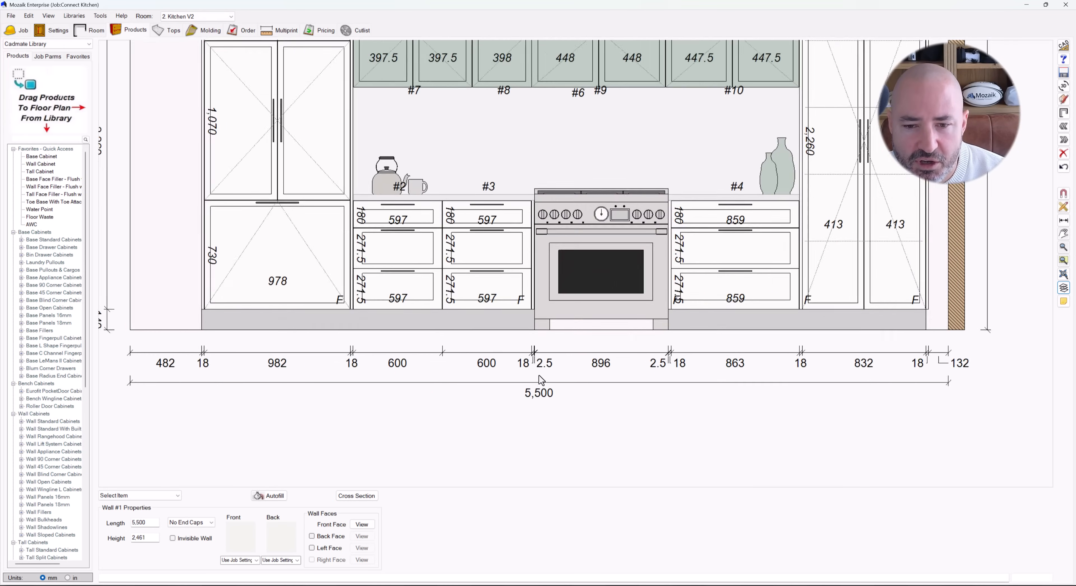
scroll(521, 354, down, 6)
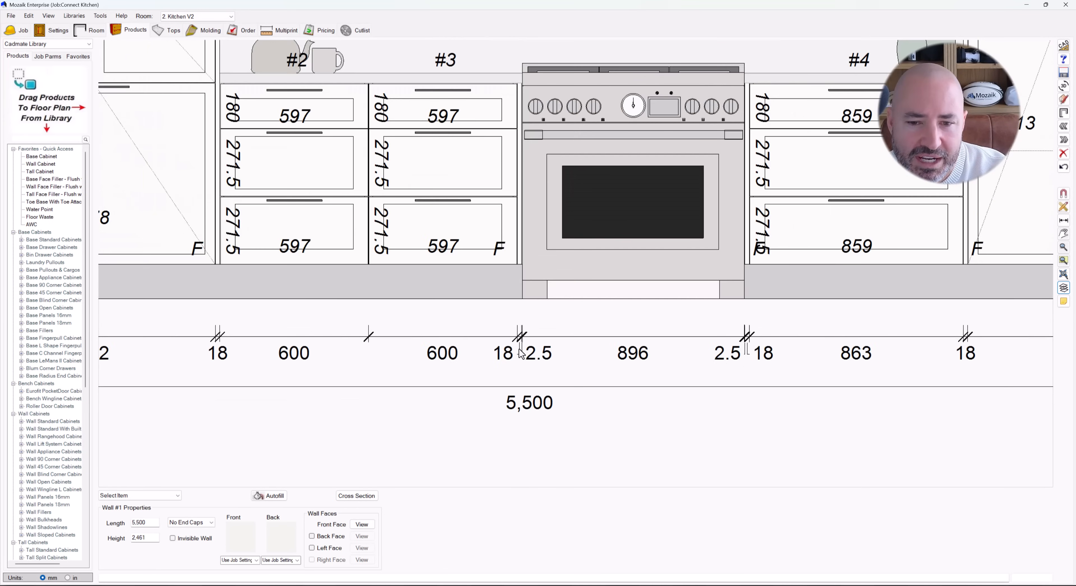
scroll(521, 353, down, 2)
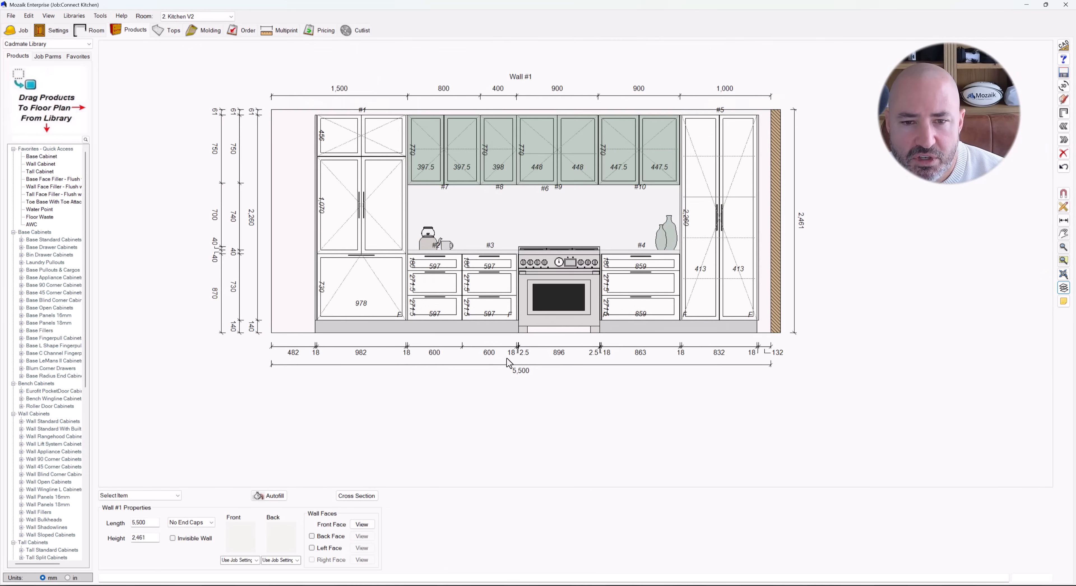
scroll(276, 261, up, 3)
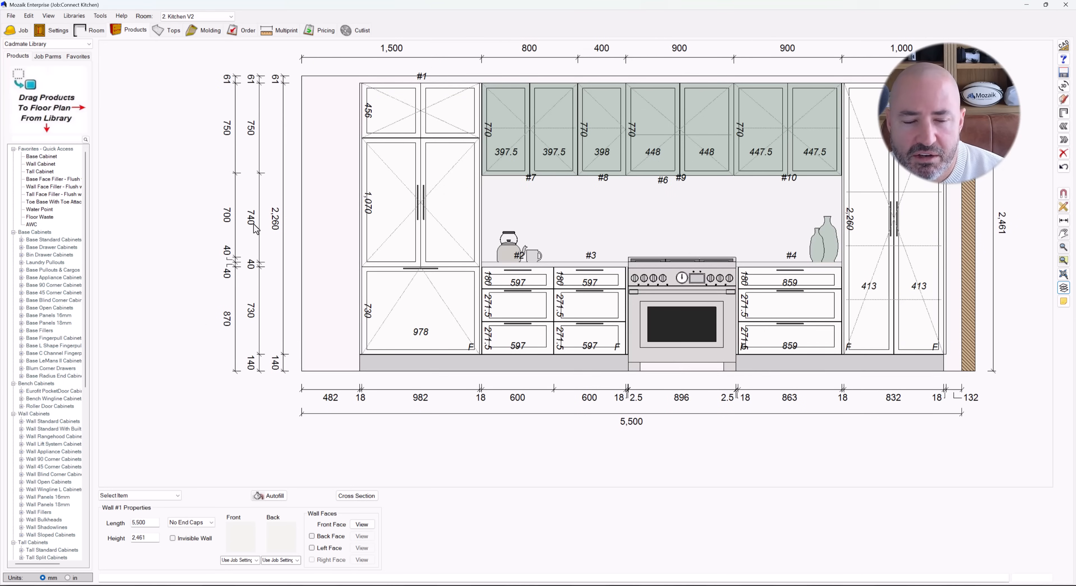
scroll(253, 273, down, 1)
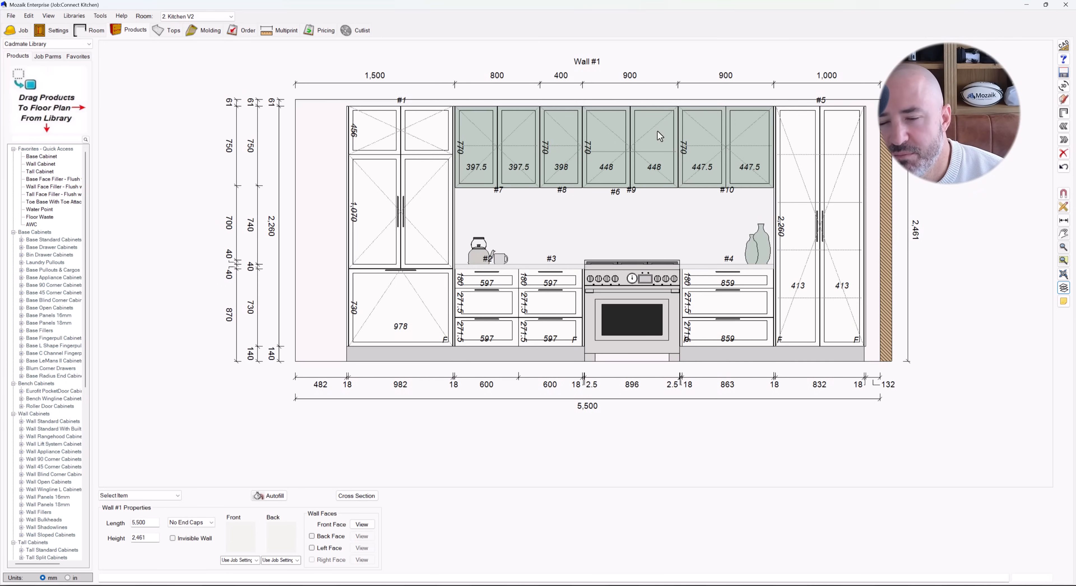
scroll(582, 229, down, 1)
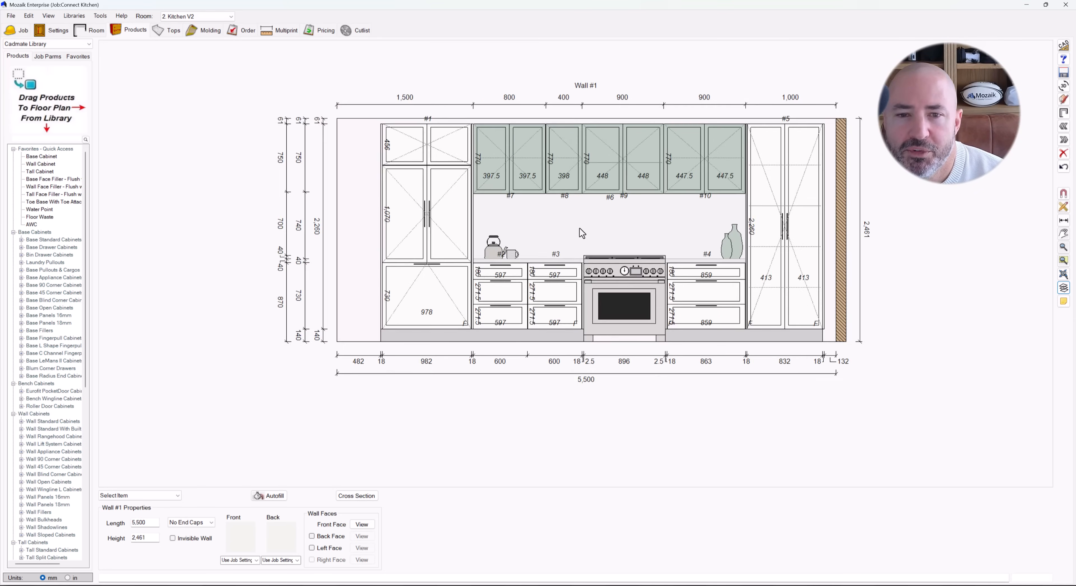
scroll(676, 96, up, 1)
scroll(651, 175, up, 1)
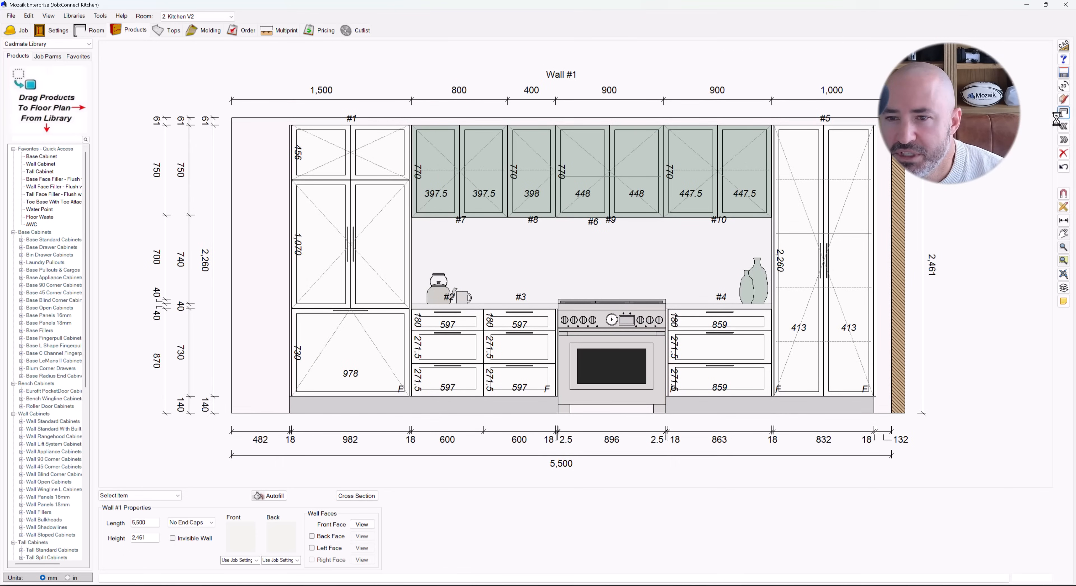
click(1061, 125)
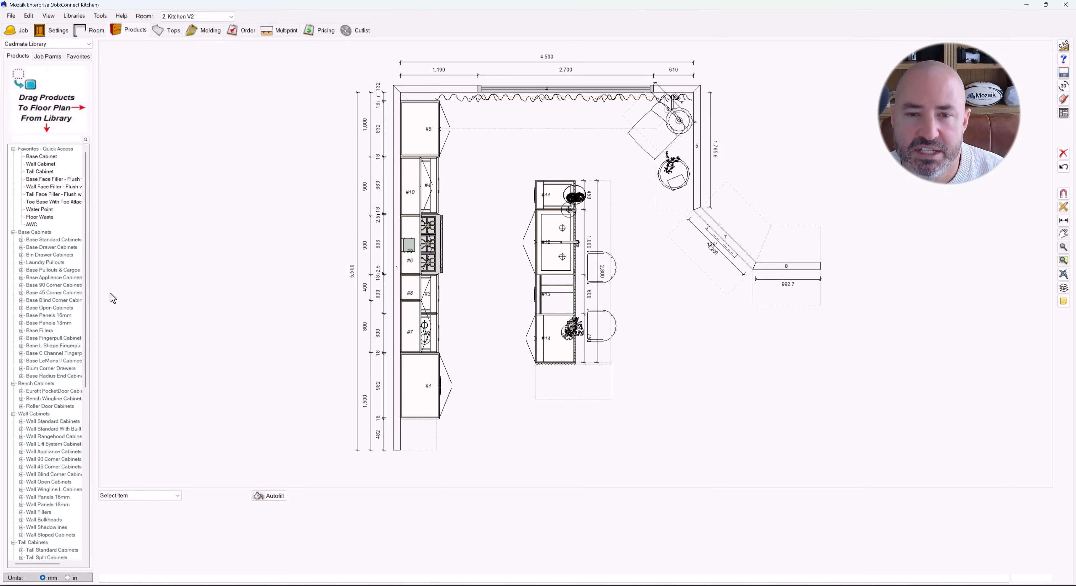
Open the properties of the Polytec 16mm panel in the stock materials library, with the Default Materials group collapsed
click(75, 17)
click(88, 36)
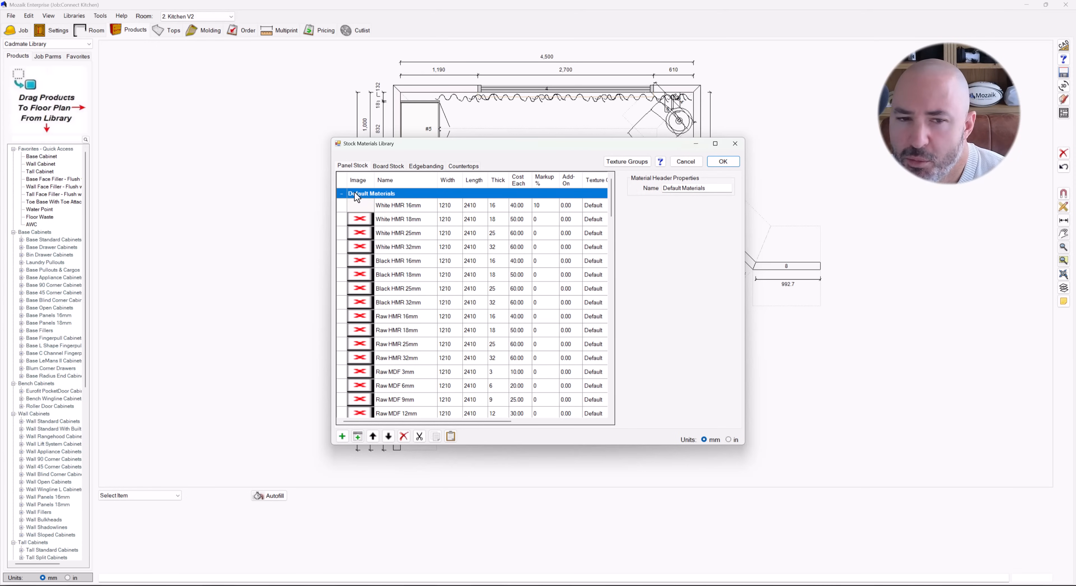
click(342, 194)
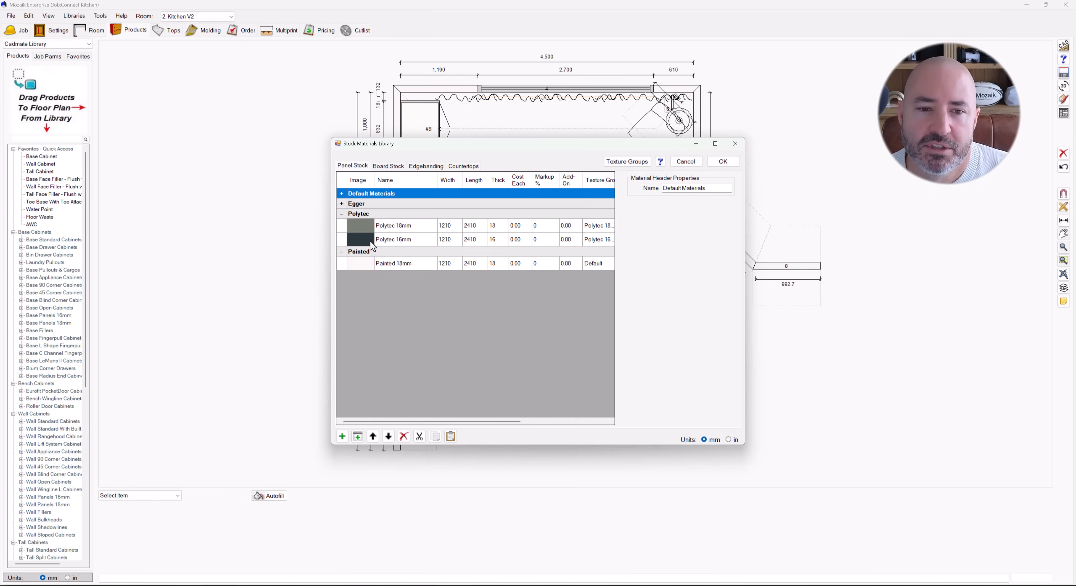
click(387, 245)
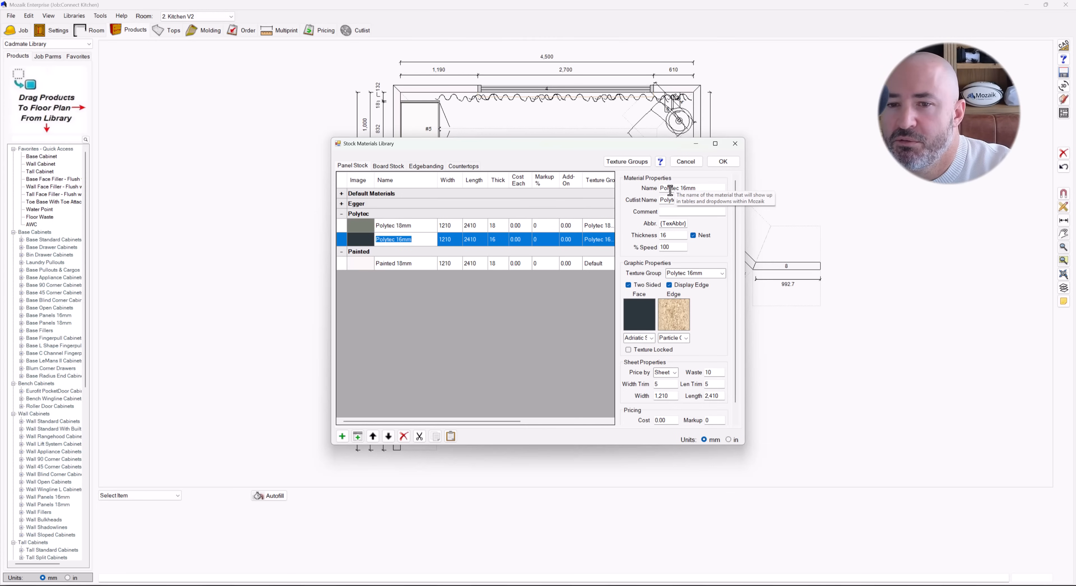
Examine Polytec 16mm's name, the texture placeholder in its cutlist name, and its list of face textures
click(663, 189)
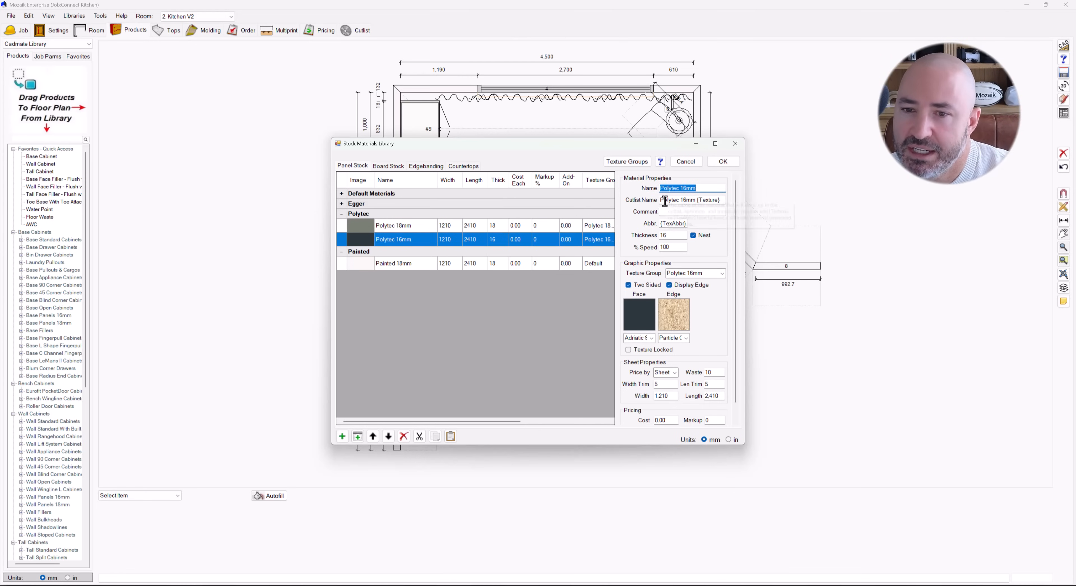
drag(661, 200, 724, 203)
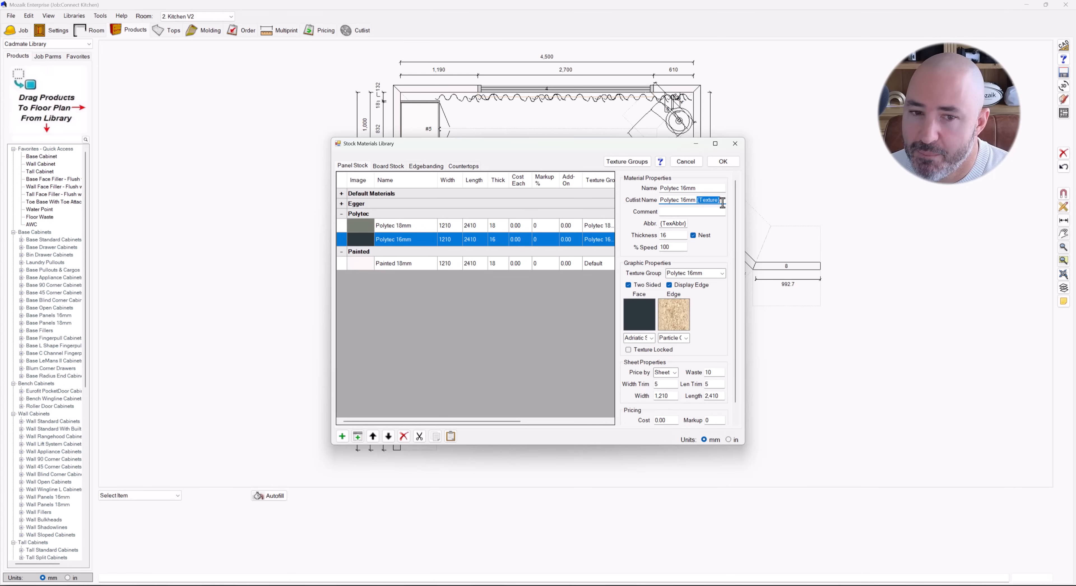
click(645, 339)
click(651, 338)
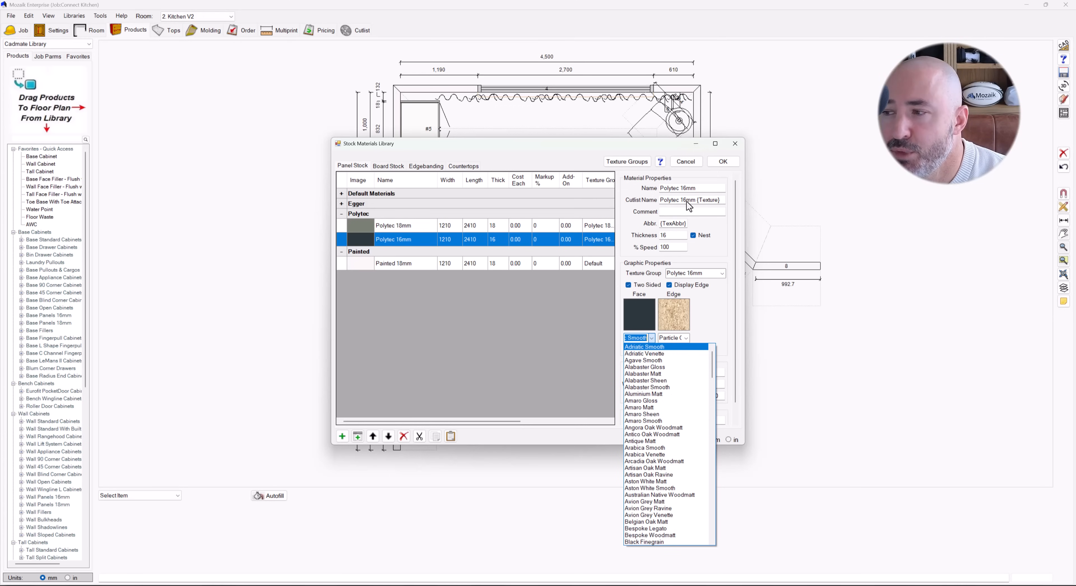
click(718, 228)
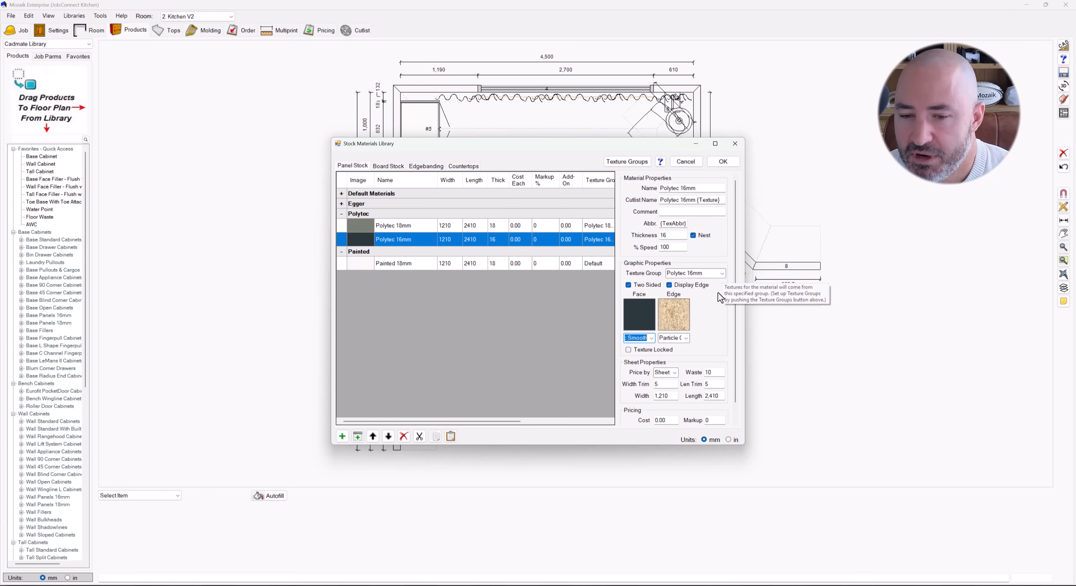
Check Polytec 16mm's Two Sided option and edge texture list without changing them, and close the stock materials library
click(647, 285)
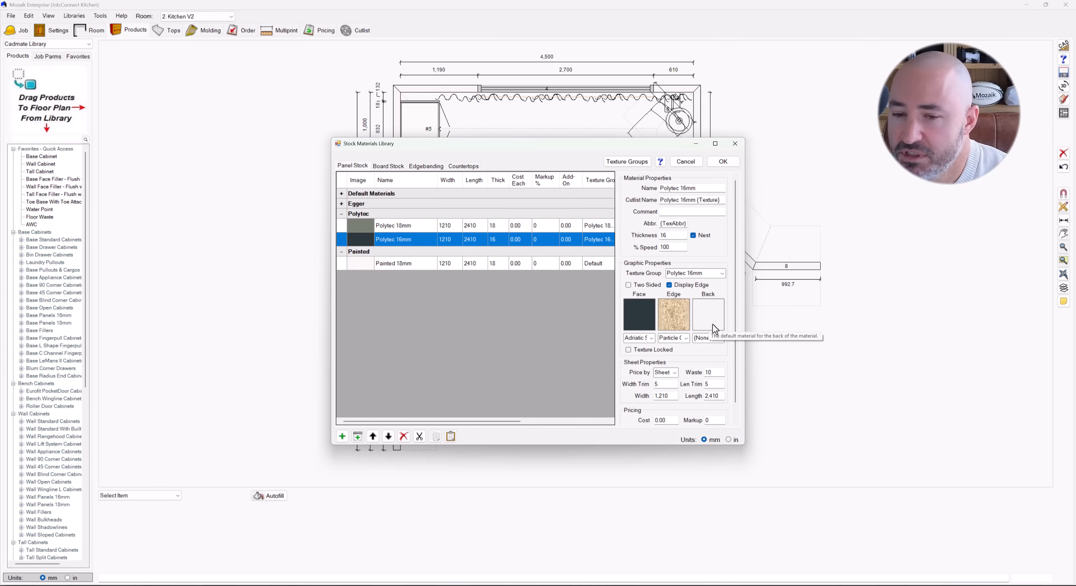
click(649, 286)
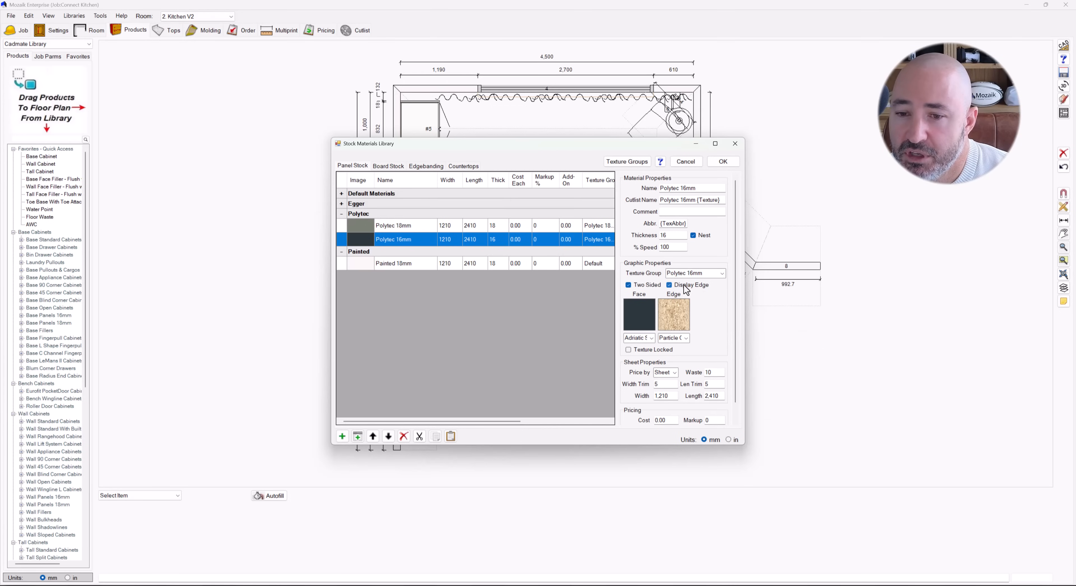
click(686, 338)
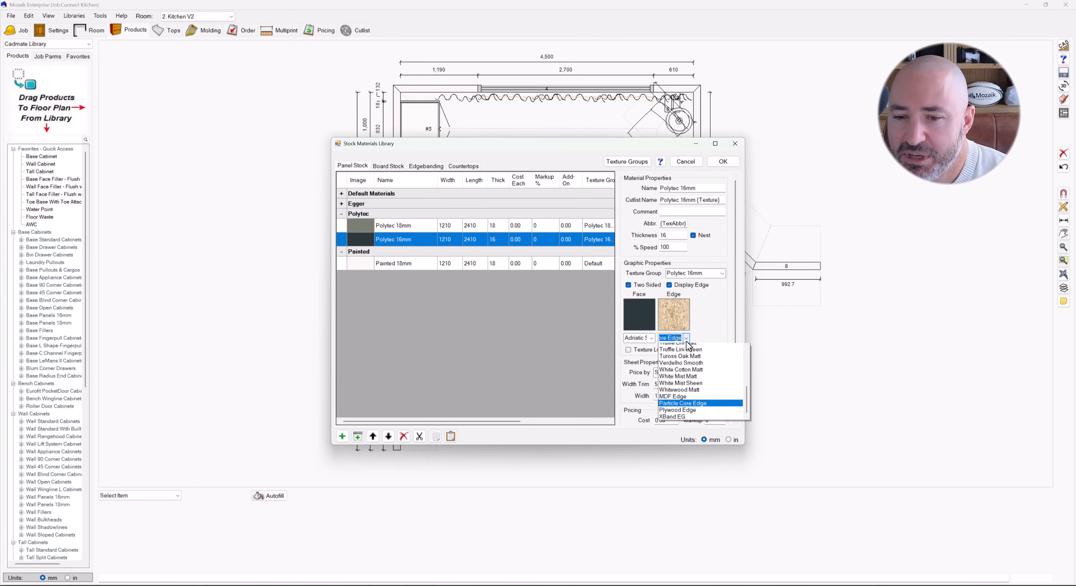
click(701, 329)
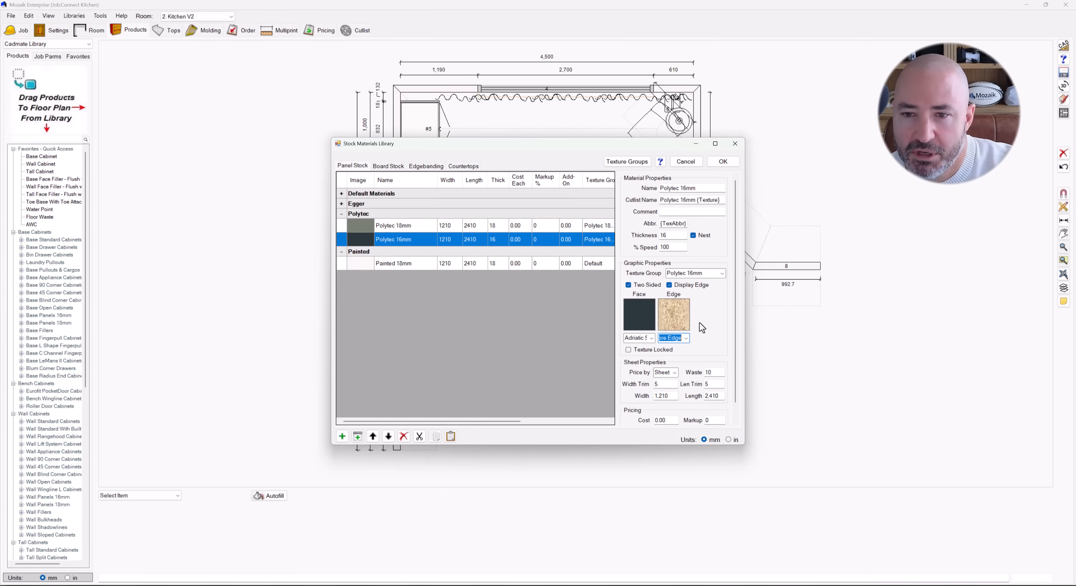
click(723, 161)
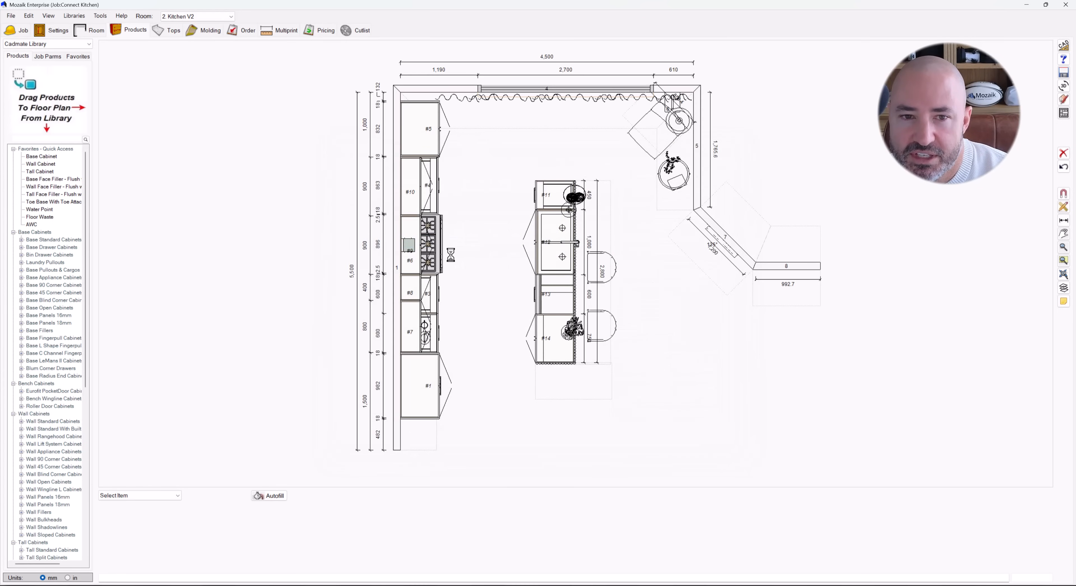
Select wall cabinet #7 on wall 1 in the floor plan
click(414, 324)
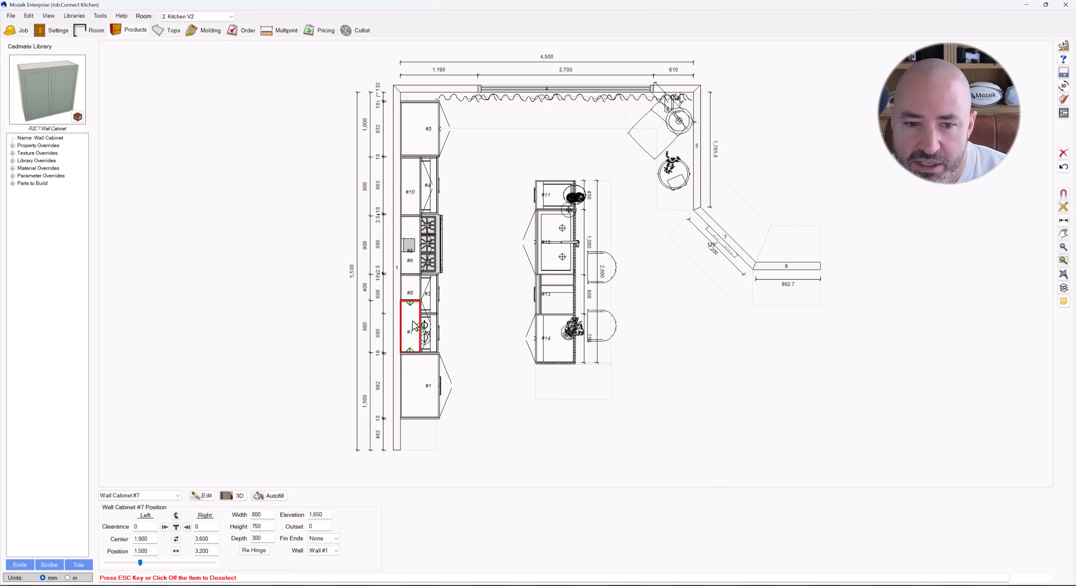
Open wall cabinet #7 in the 3D product viewer, check its render settings and examine the cabinet's sides, top and back edges
click(201, 495)
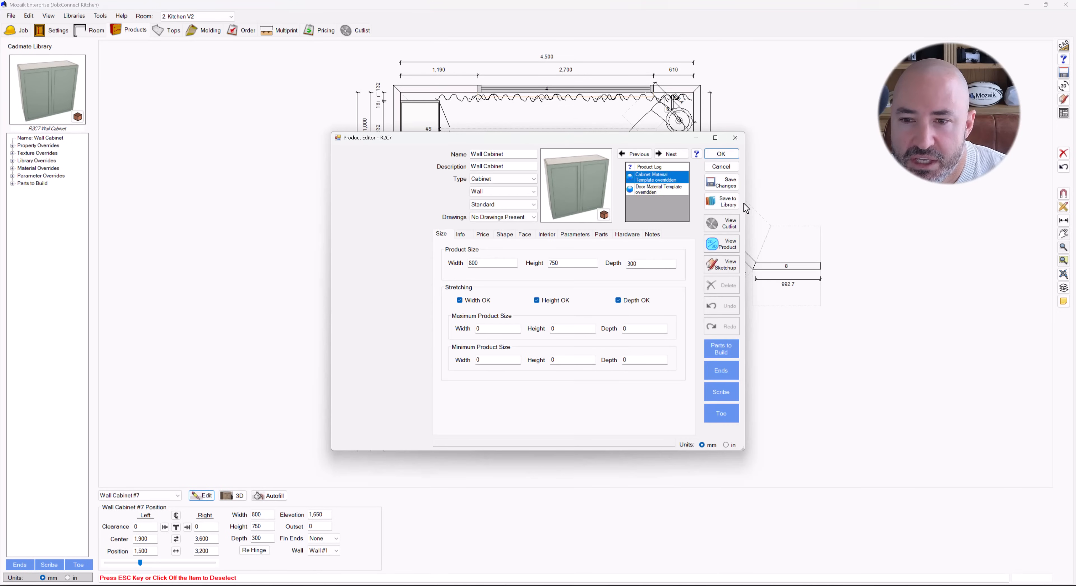
click(727, 245)
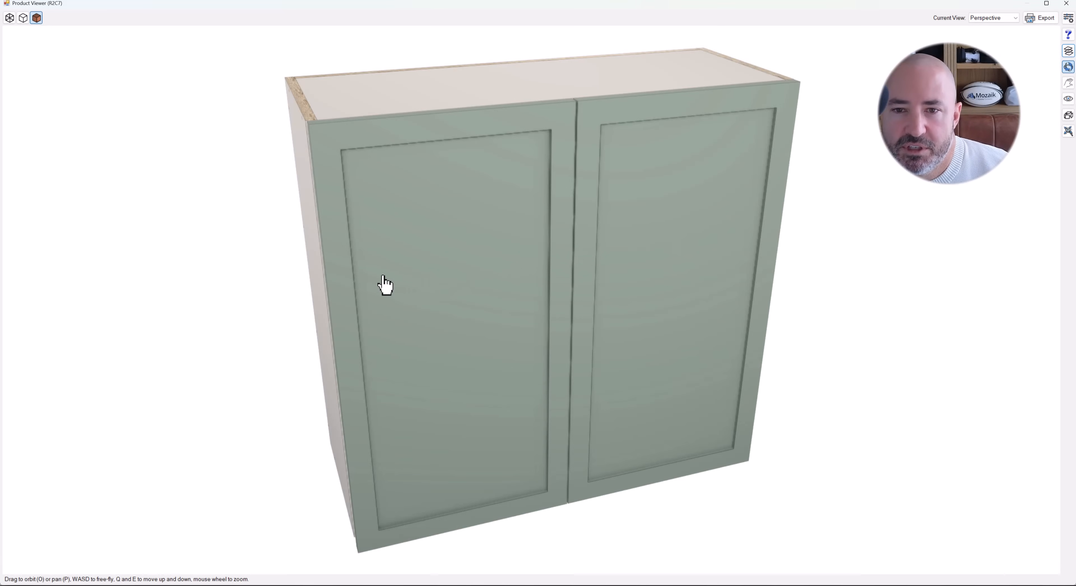
drag(378, 286, 600, 211)
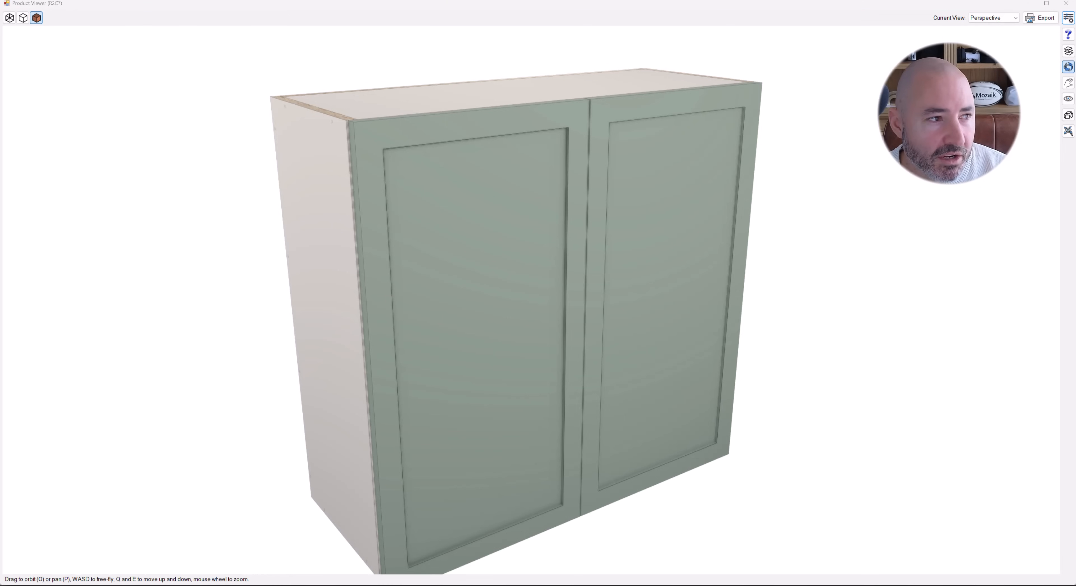
drag(0, 139, 404, 128)
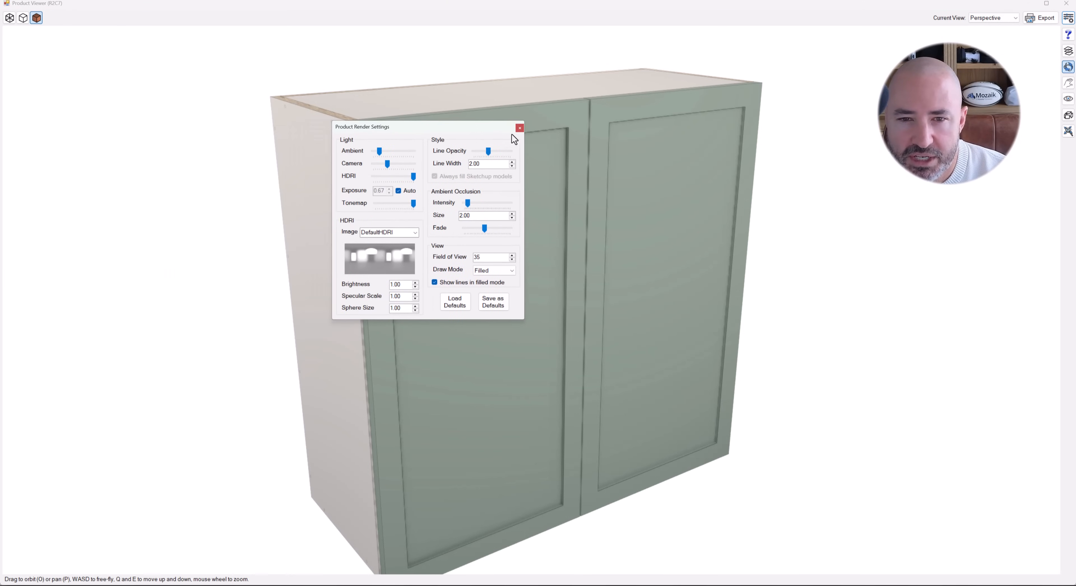
drag(389, 165, 393, 151)
click(519, 128)
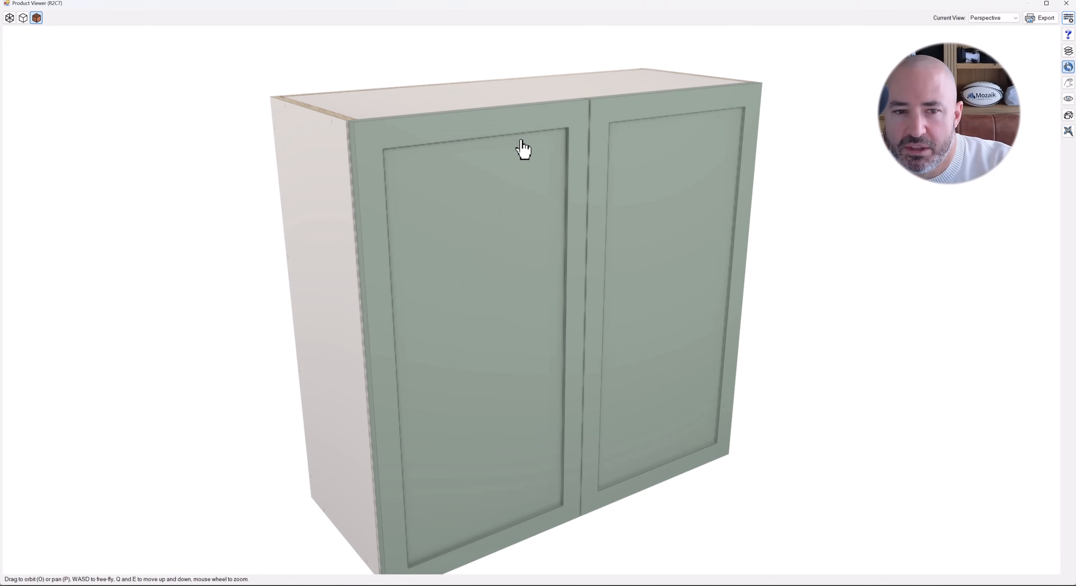
scroll(605, 185, down, 1)
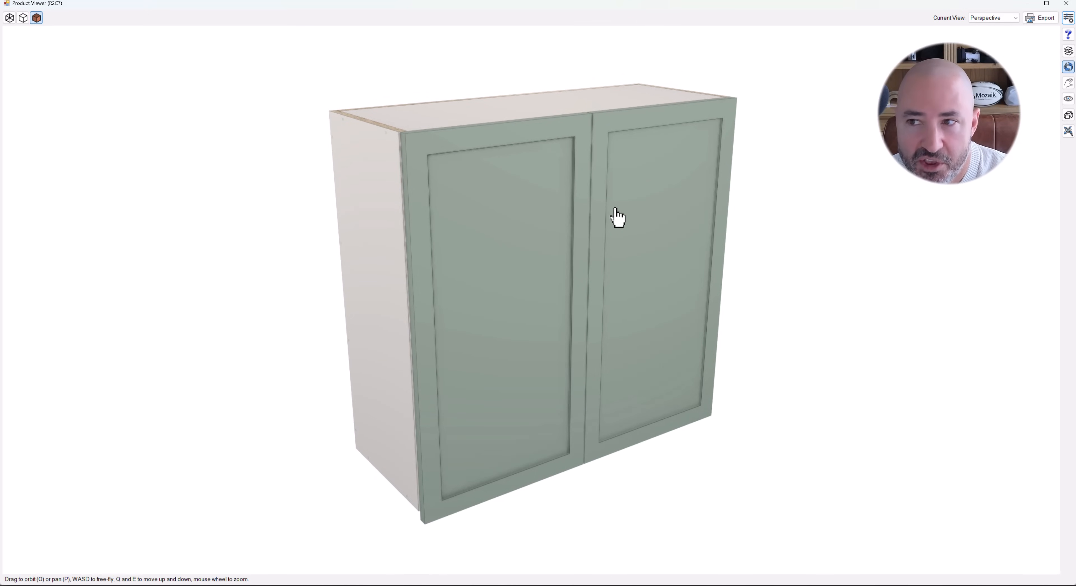
drag(418, 265, 840, 281)
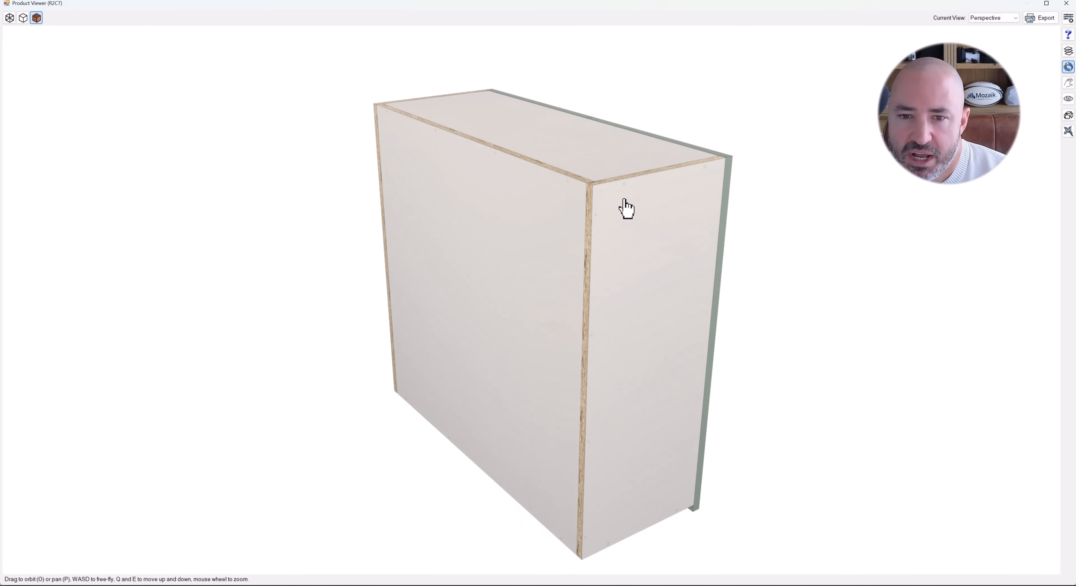
scroll(595, 204, up, 3)
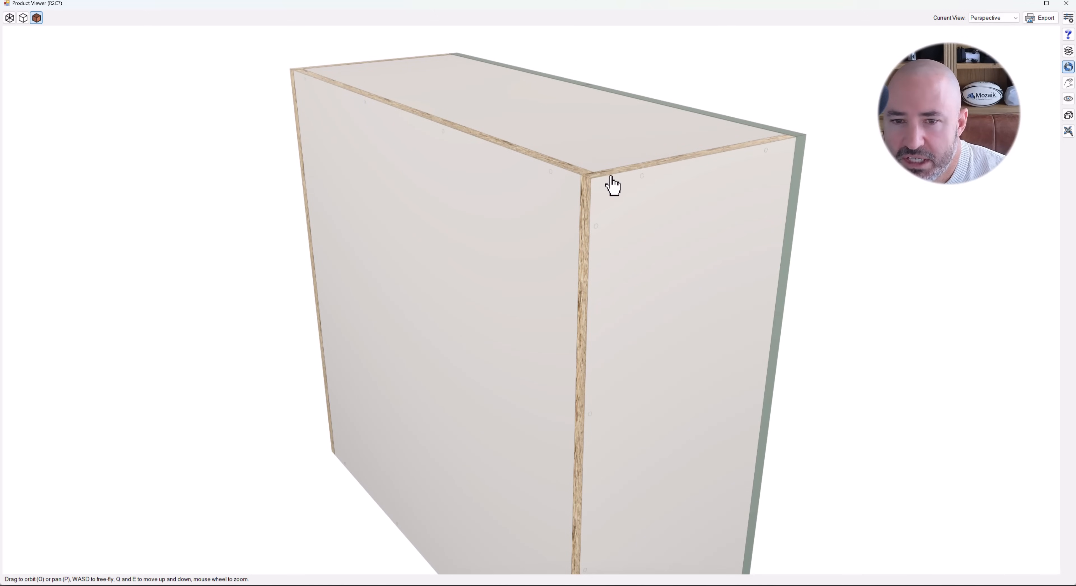
drag(654, 317, 731, 234)
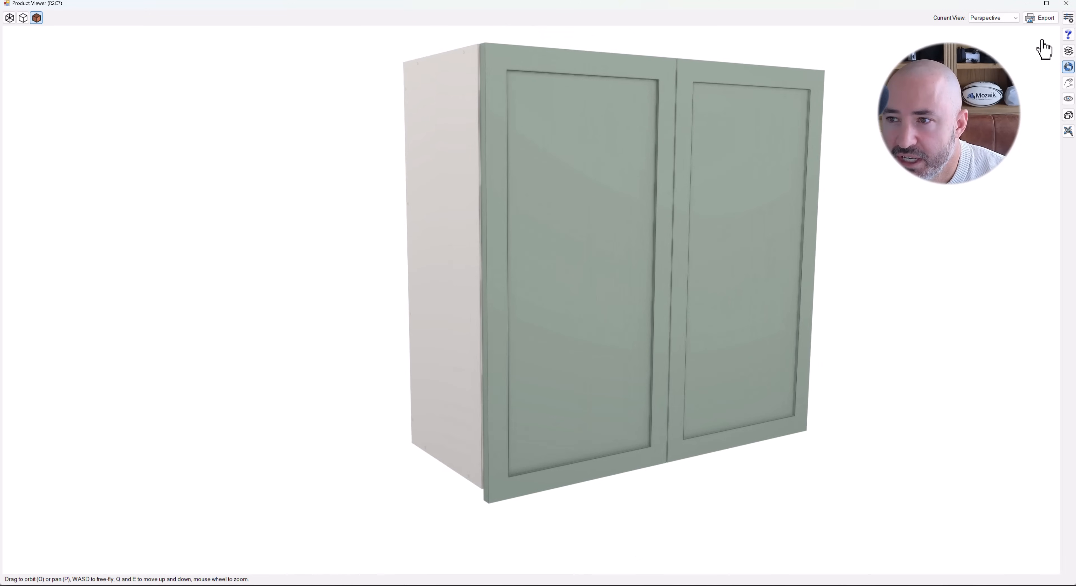
Hide the Doors layer of the wall cabinet and examine its interior, top and underside
click(1068, 50)
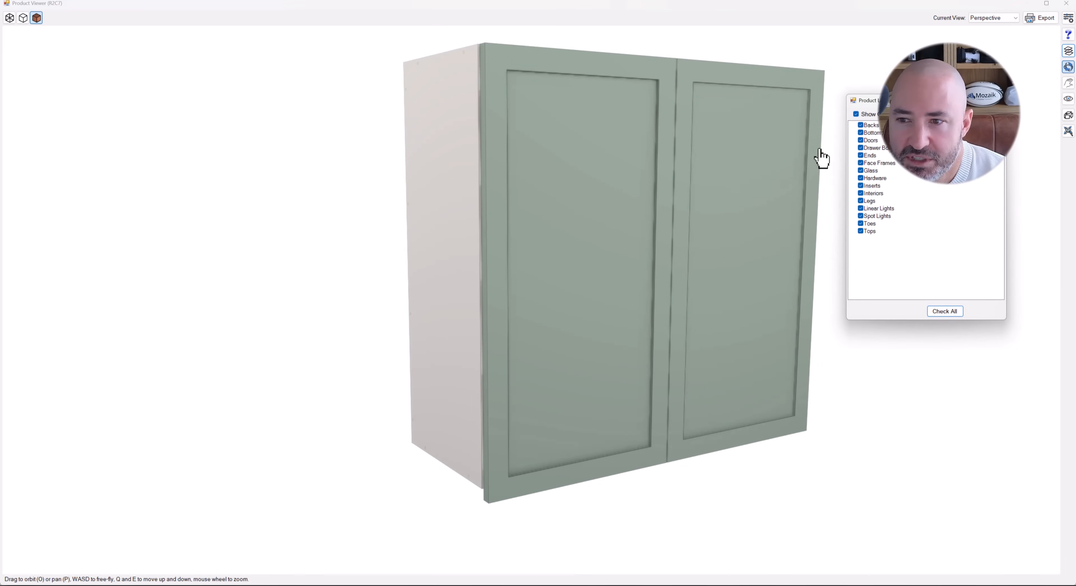
click(860, 139)
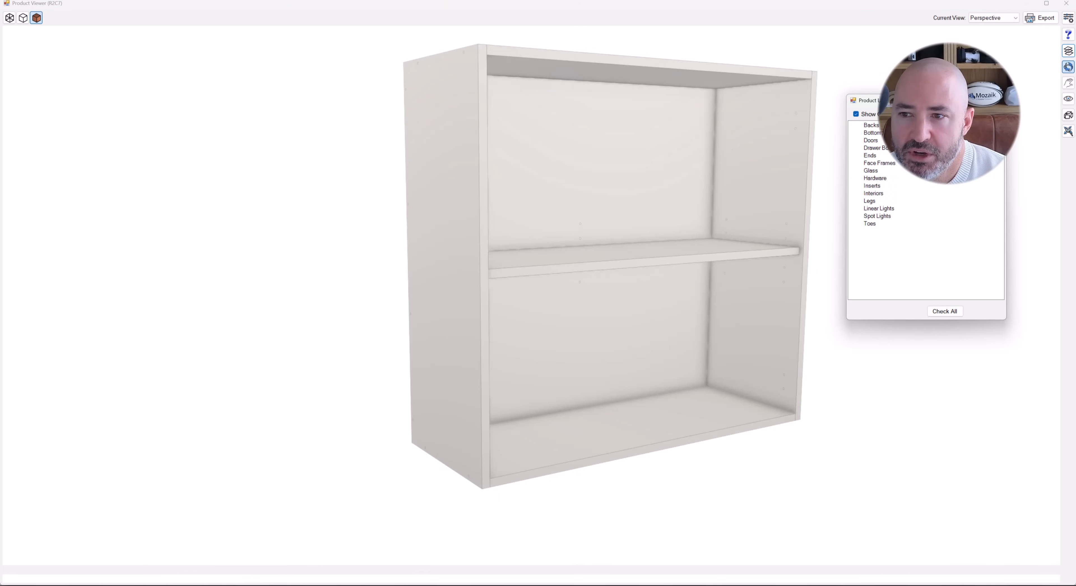
click(996, 100)
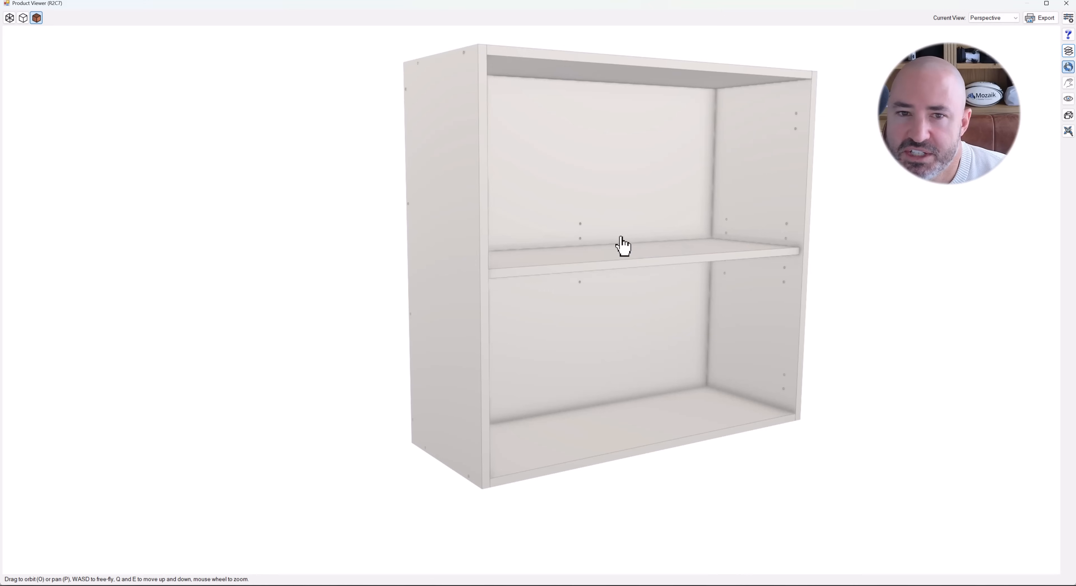
drag(602, 257, 581, 380)
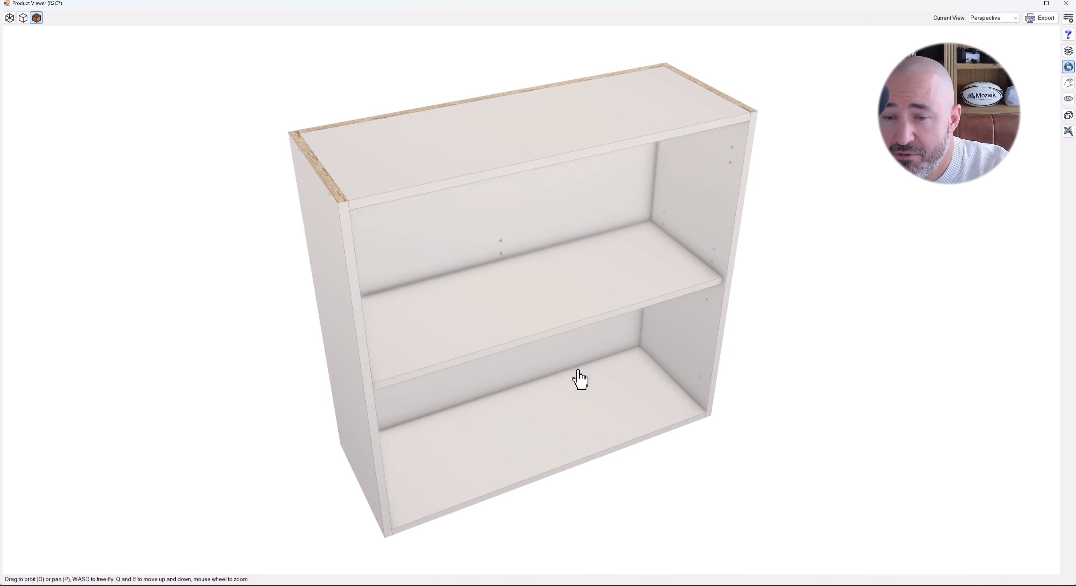
drag(567, 380, 637, 274)
drag(620, 308, 653, 302)
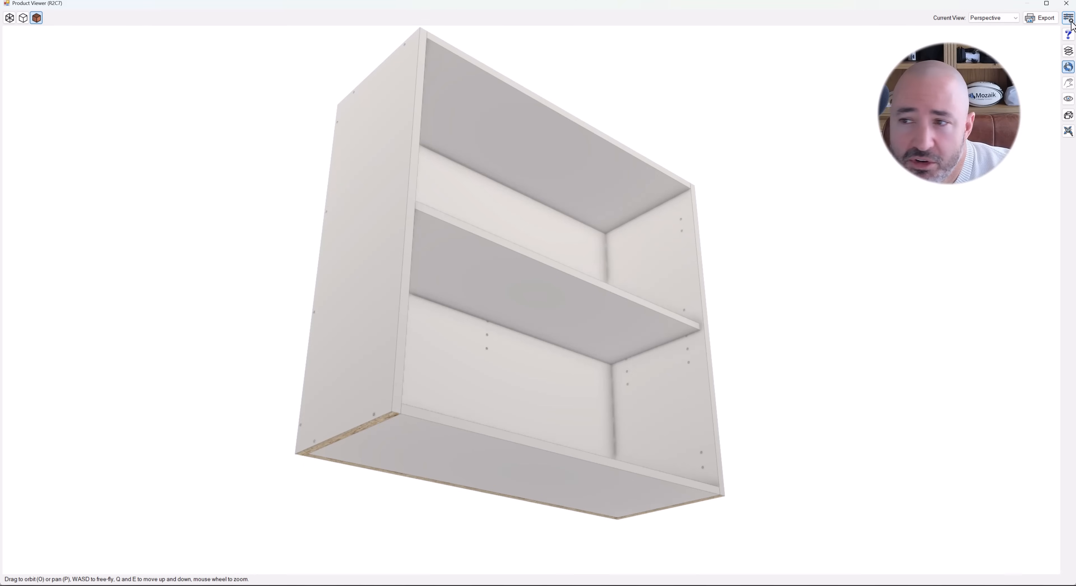
Show the Doors layer again, check the cabinet's underside edges and close the product viewer and editor
click(1068, 50)
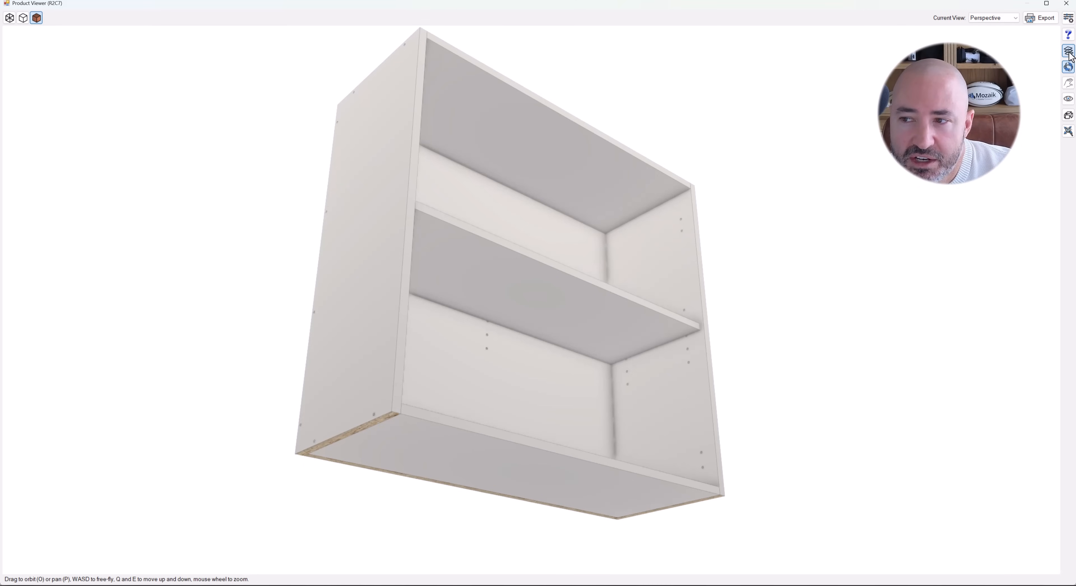
click(861, 139)
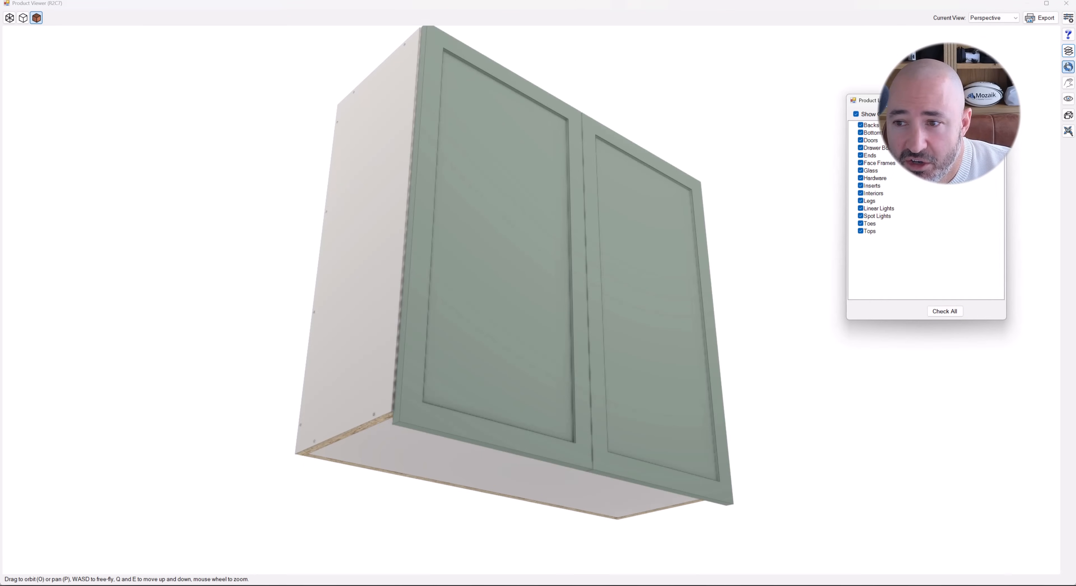
drag(656, 297, 701, 250)
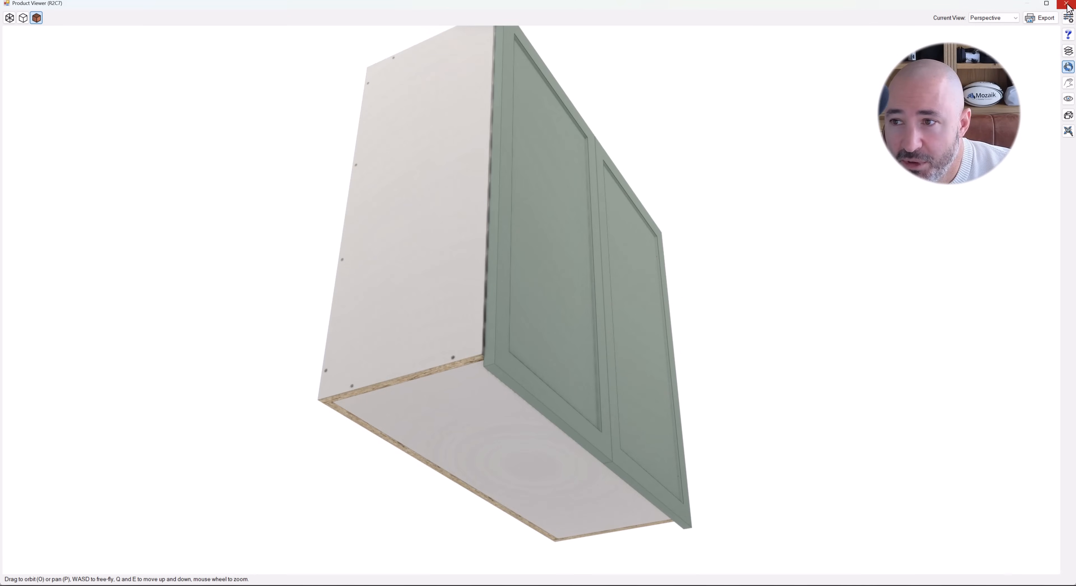
click(1066, 5)
click(721, 154)
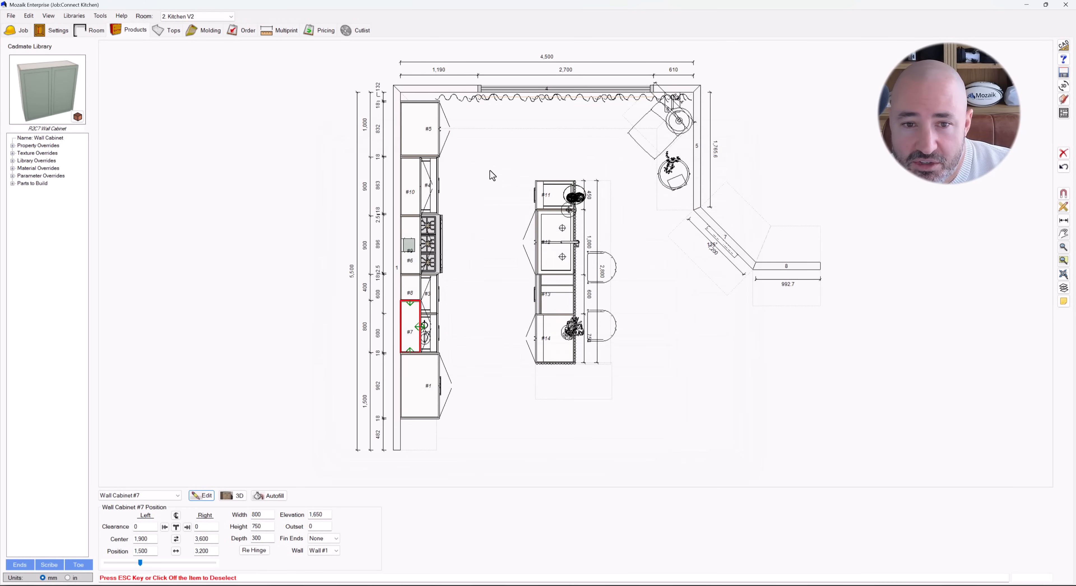
View Wall #1 in 3D, examining the underside of the wall cabinets and the toe area, and return to the floor plan
click(418, 190)
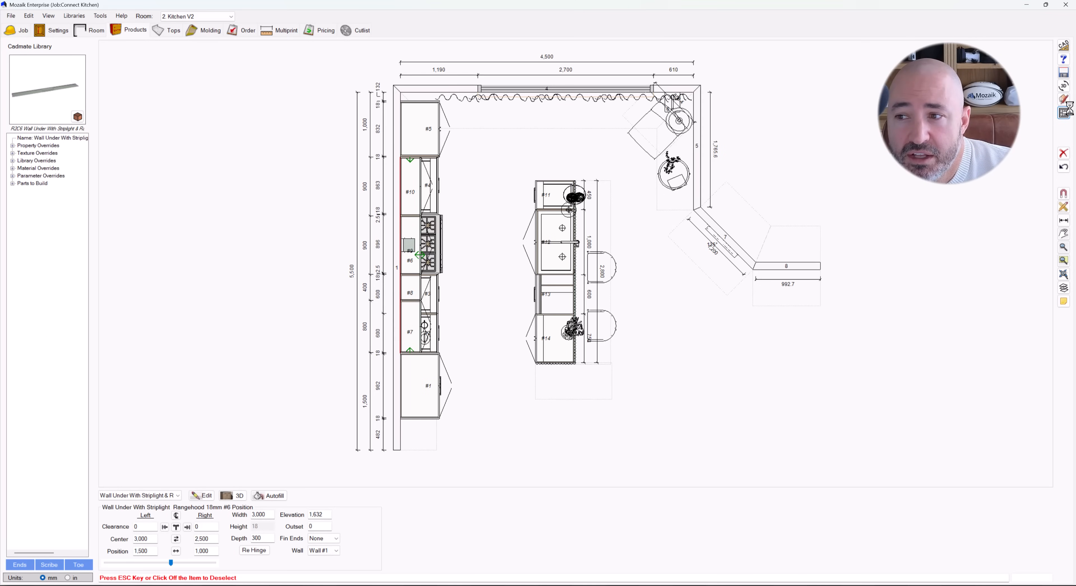
click(1064, 90)
click(1064, 87)
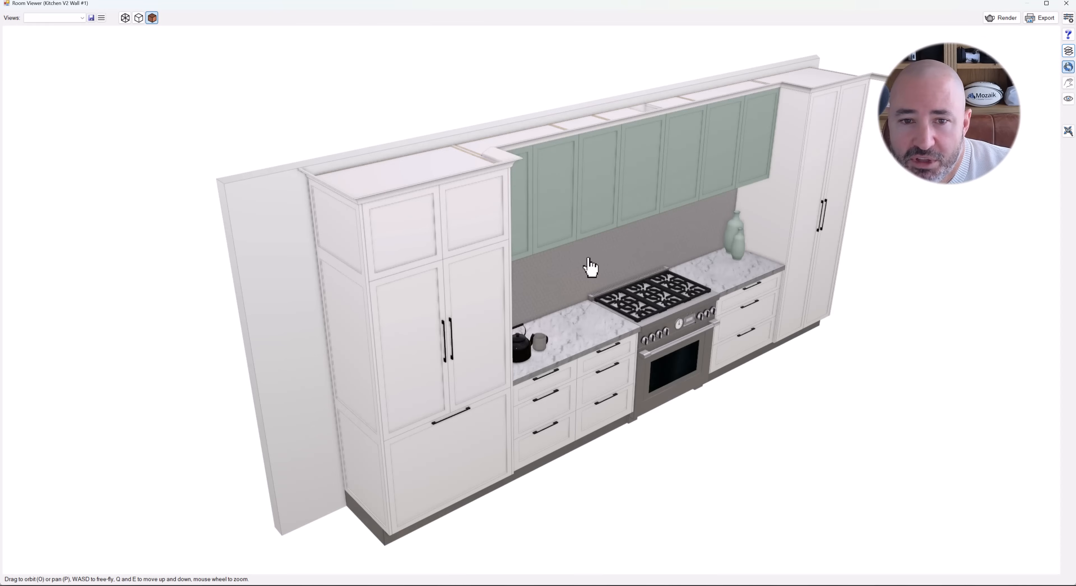
drag(588, 268, 608, 242)
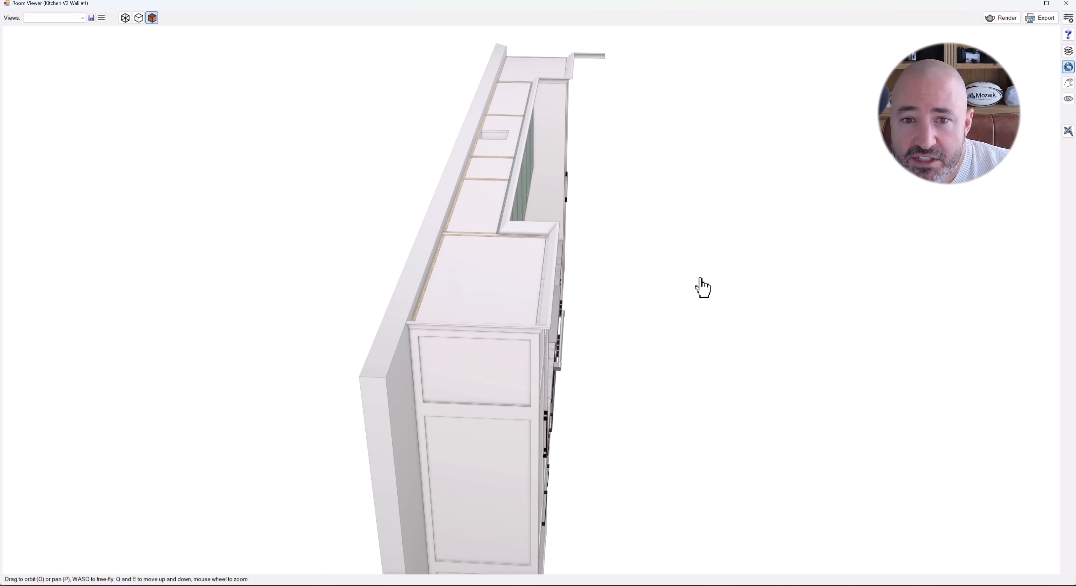
drag(699, 286, 459, 192)
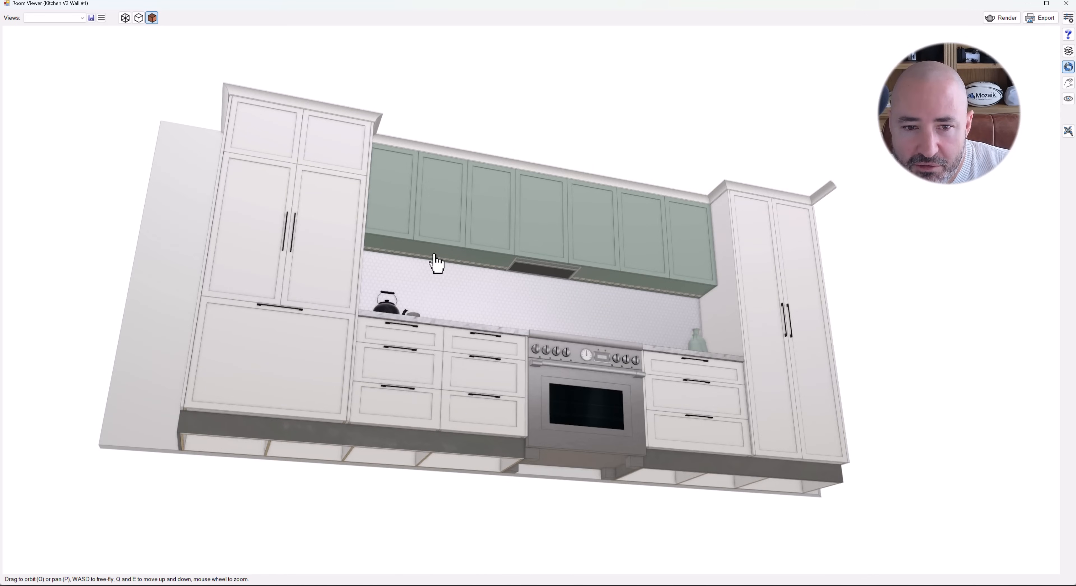
drag(574, 266, 696, 252)
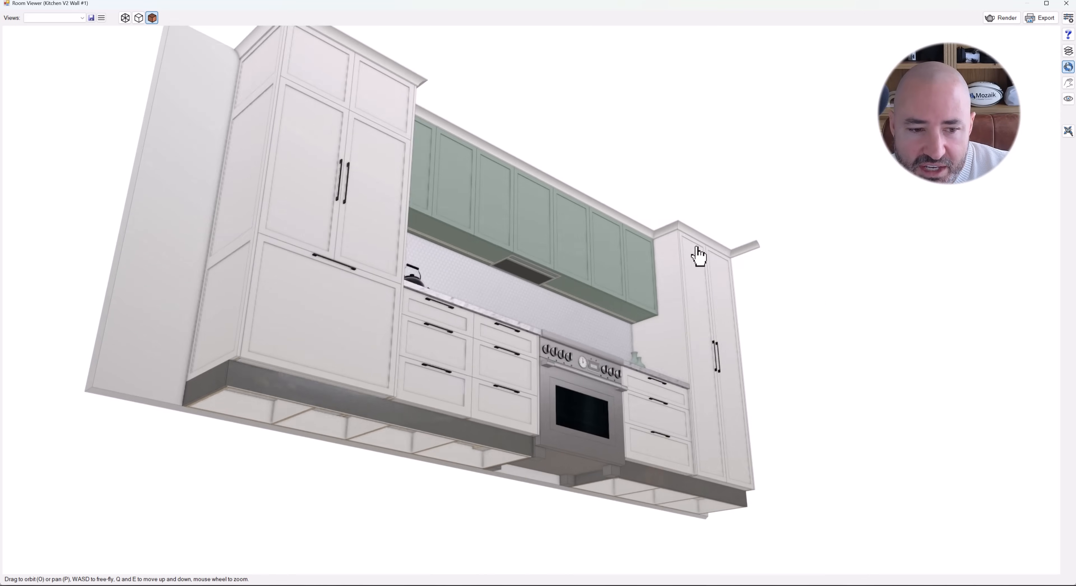
scroll(262, 355, up, 4)
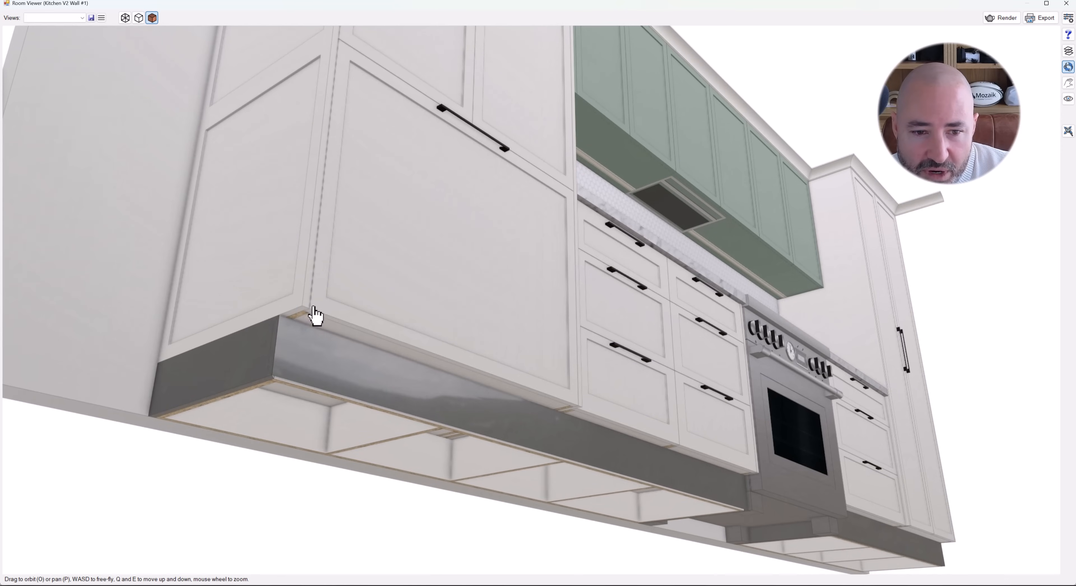
scroll(710, 370, down, 5)
drag(727, 324, 558, 355)
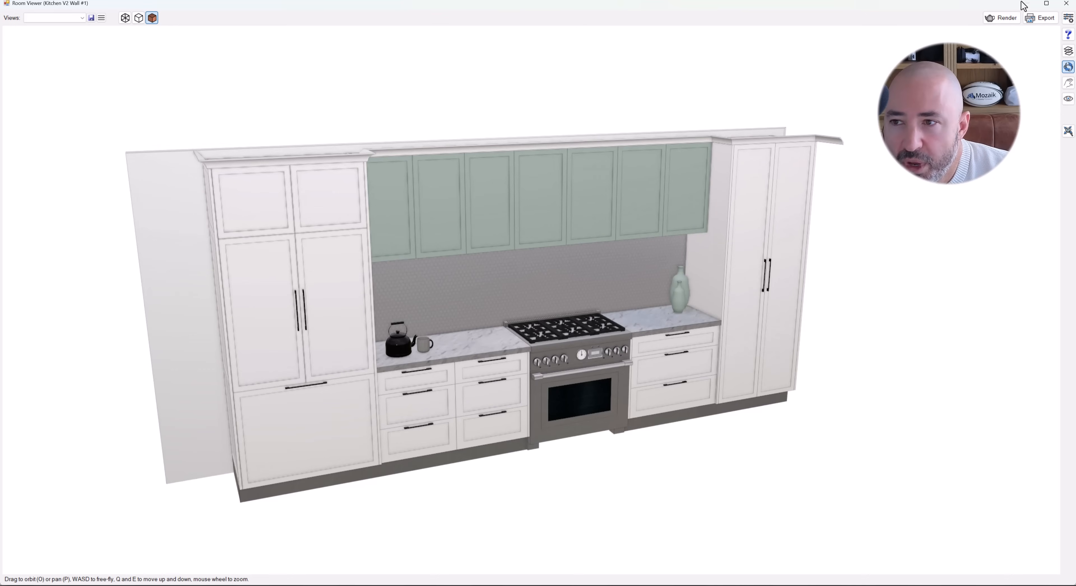
click(1066, 4)
click(1006, 169)
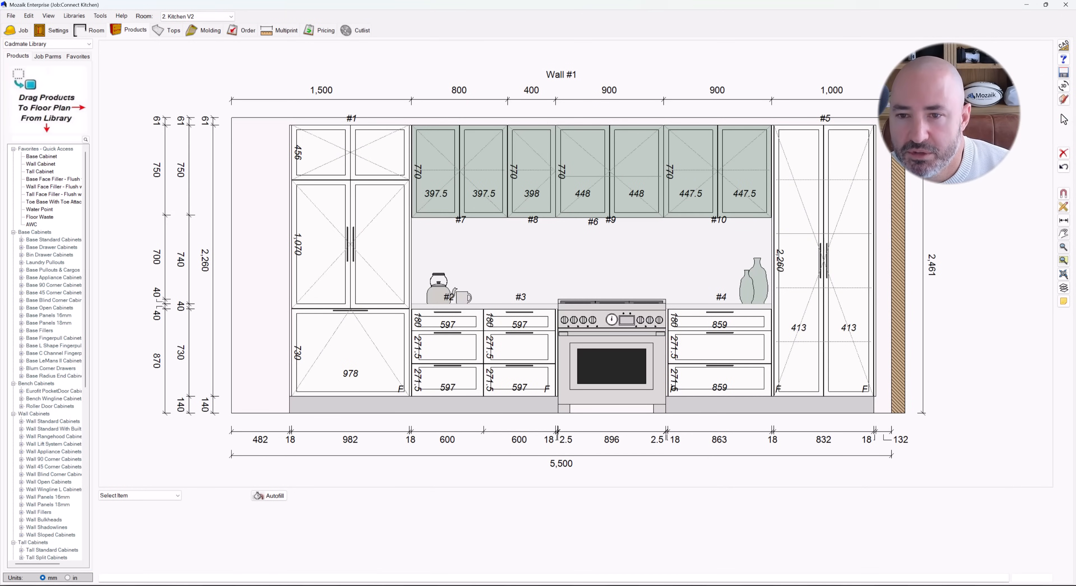
click(1062, 116)
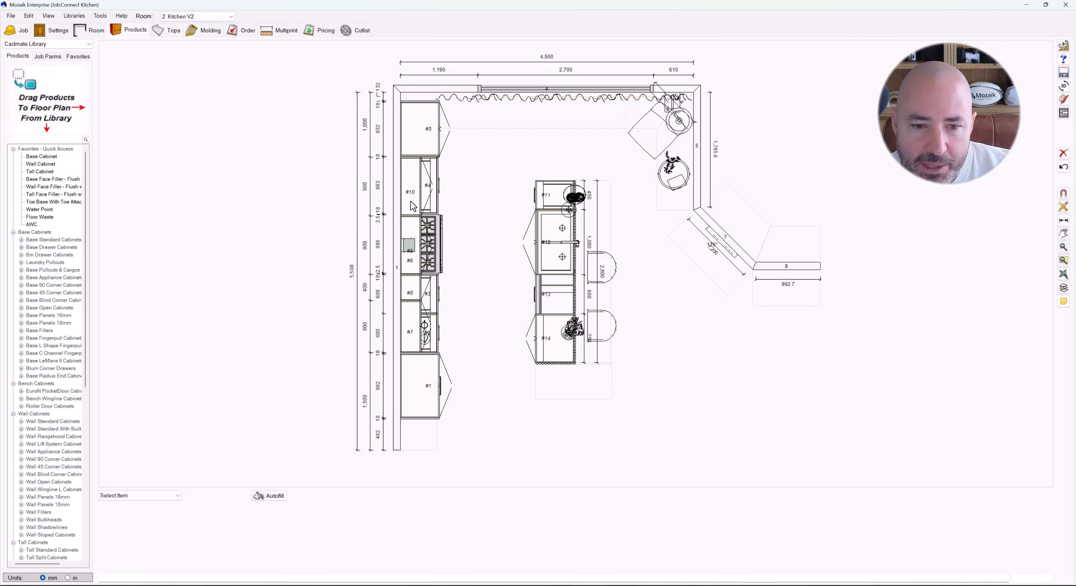
Apply Banding 1 to the bottom edge of wall cabinet #7's left unfinished end and inspect the banded edge in 3D
double_click(408, 315)
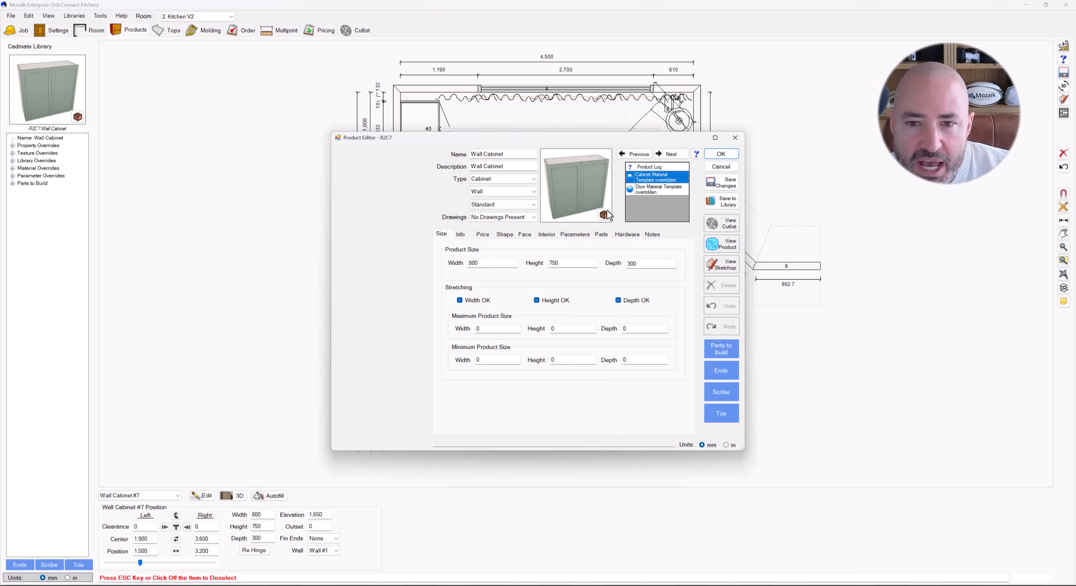
click(601, 234)
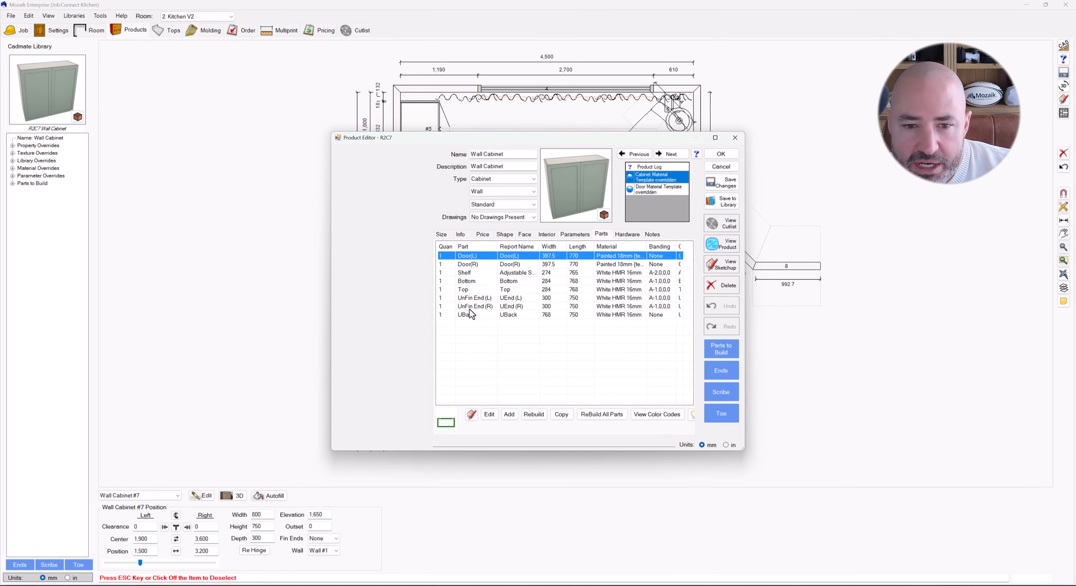
click(472, 297)
click(490, 413)
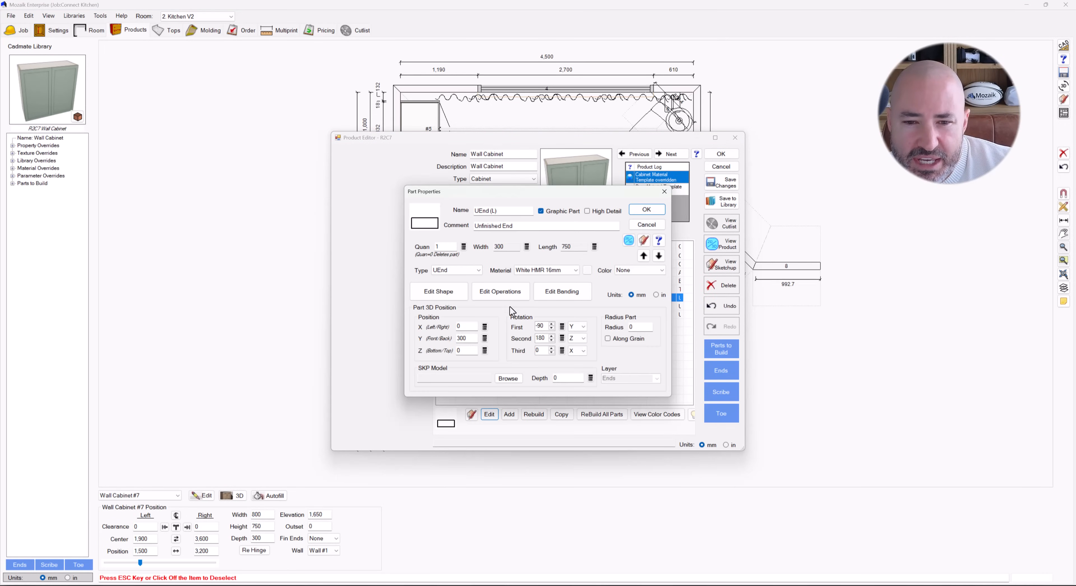
click(560, 292)
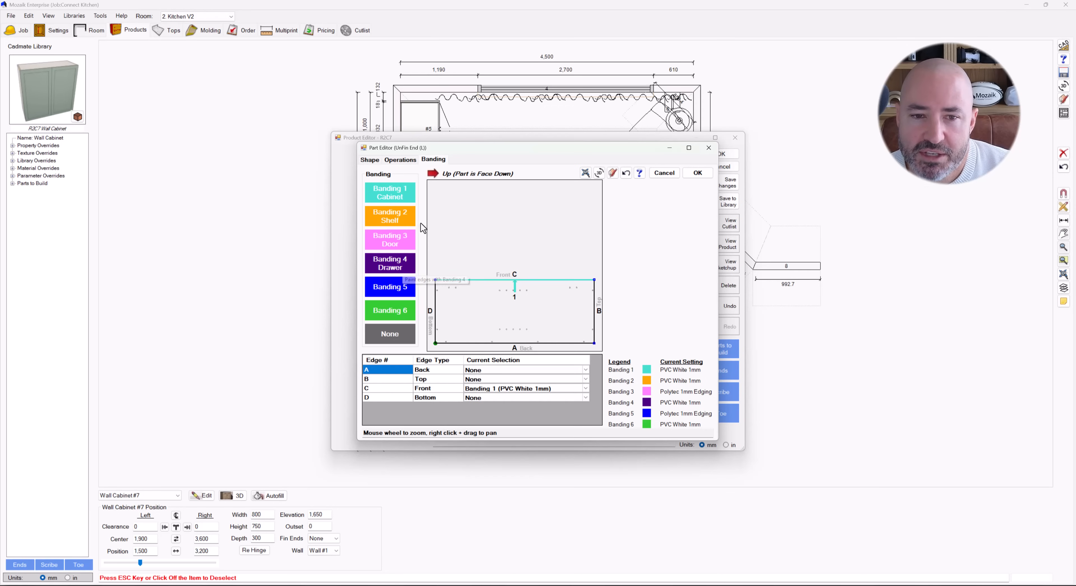
click(395, 191)
click(437, 324)
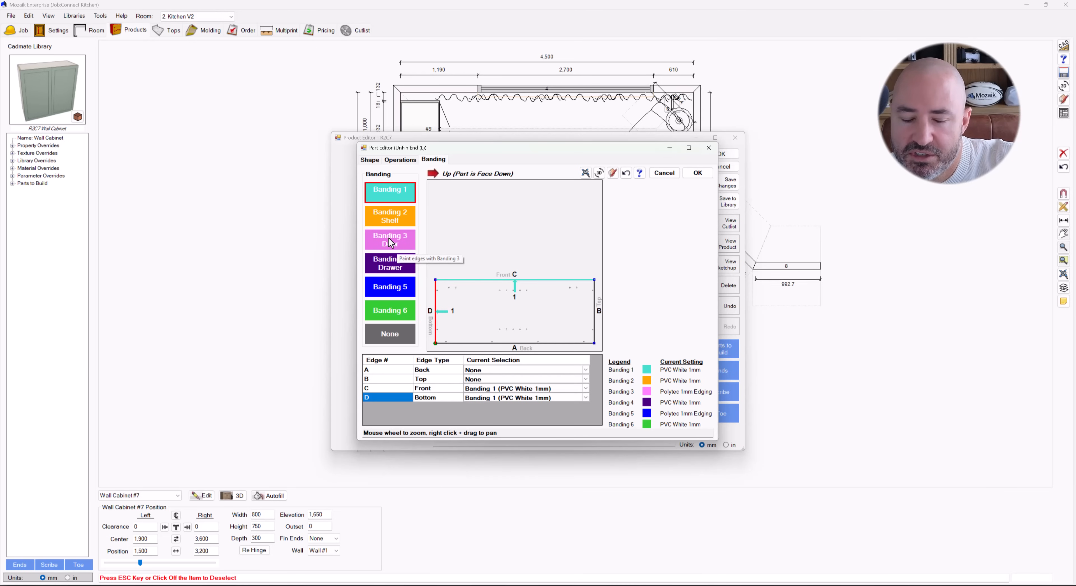
click(697, 173)
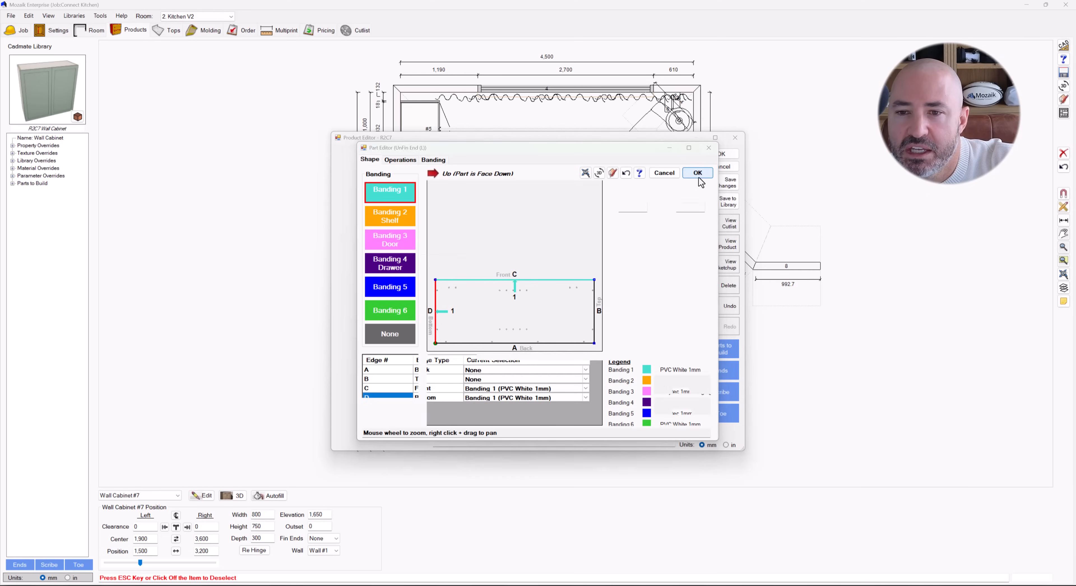
click(655, 211)
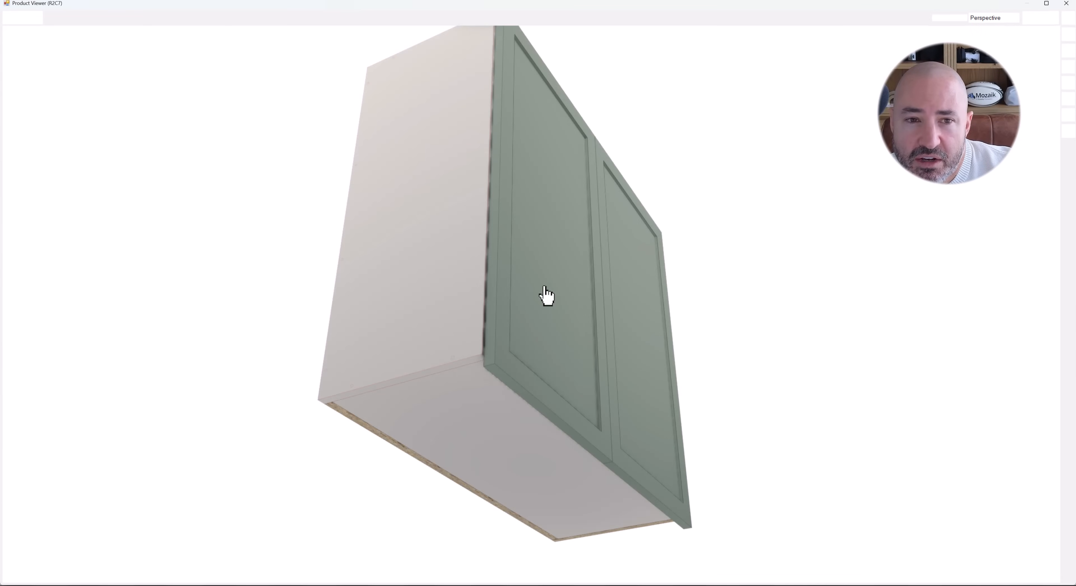
drag(569, 293, 506, 272)
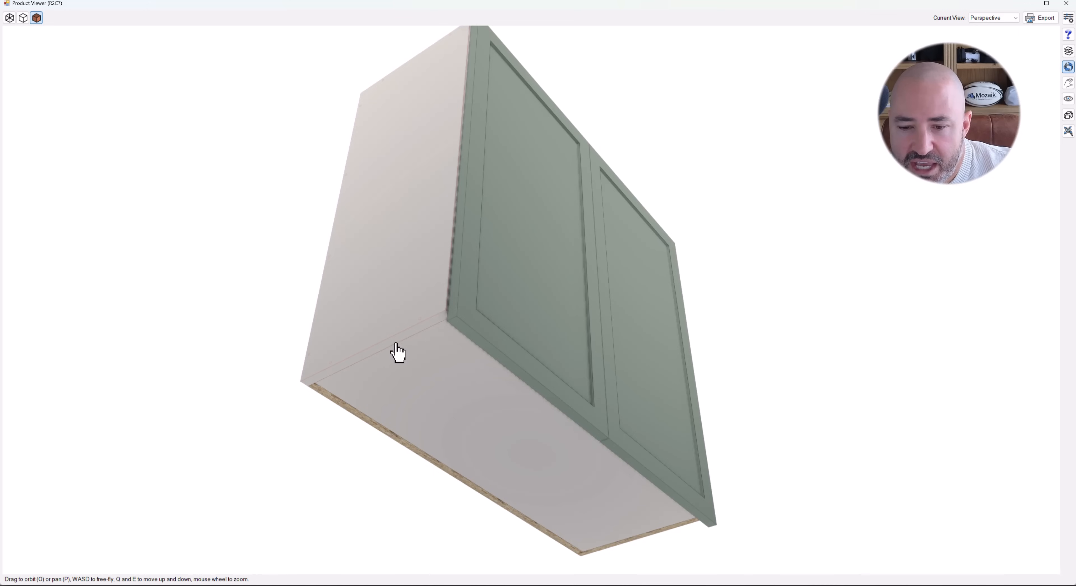
Finish checking the banded cabinet in 3D, close the product viewer and leave the product editor for the floor plan
drag(519, 211, 610, 233)
click(1066, 3)
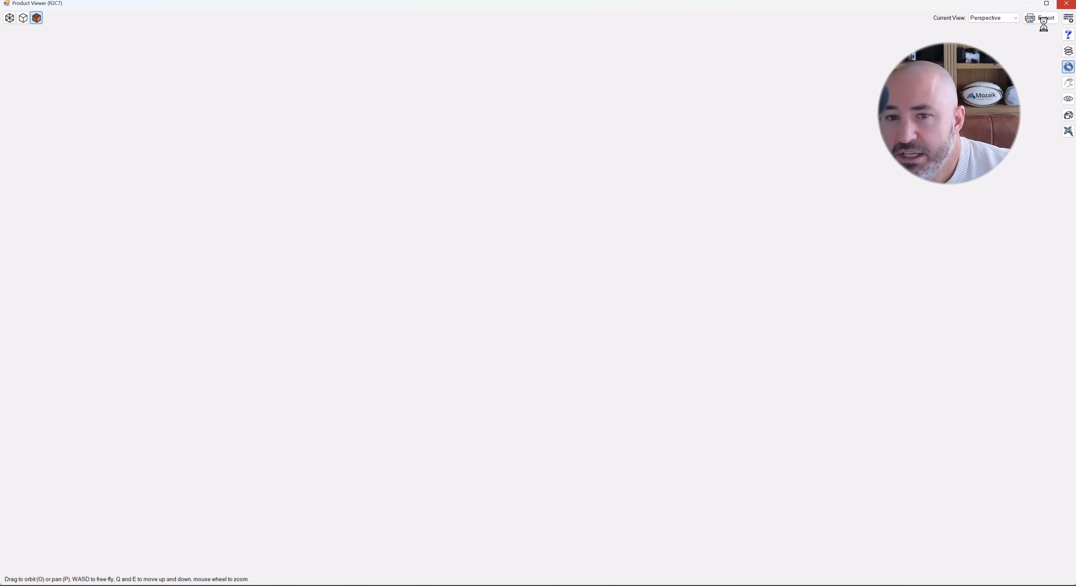
click(721, 154)
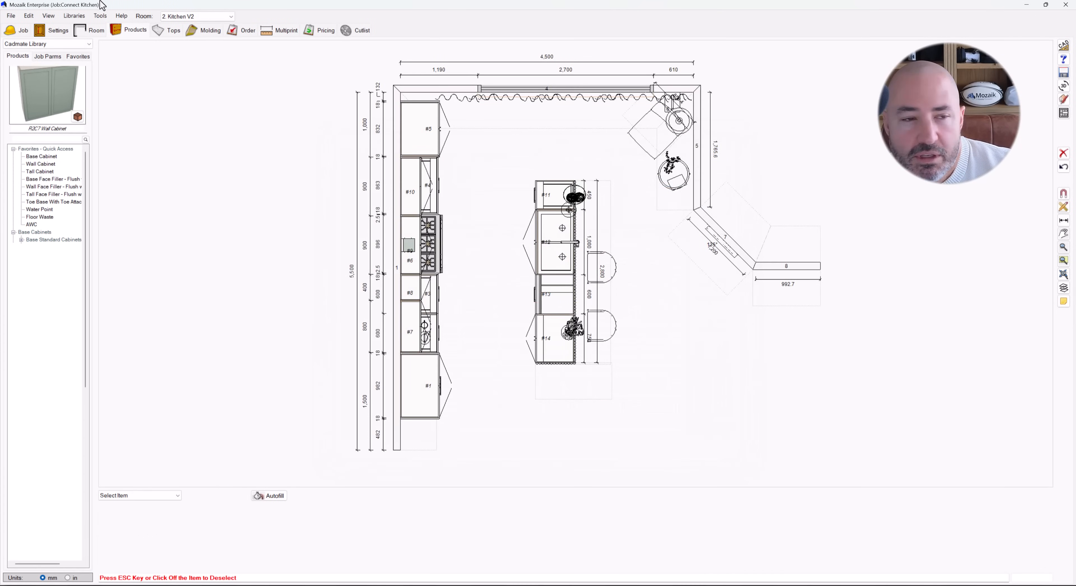
Open the stock materials library, select the Polytec 16mm panel stock and open the texture group library
click(71, 15)
click(87, 38)
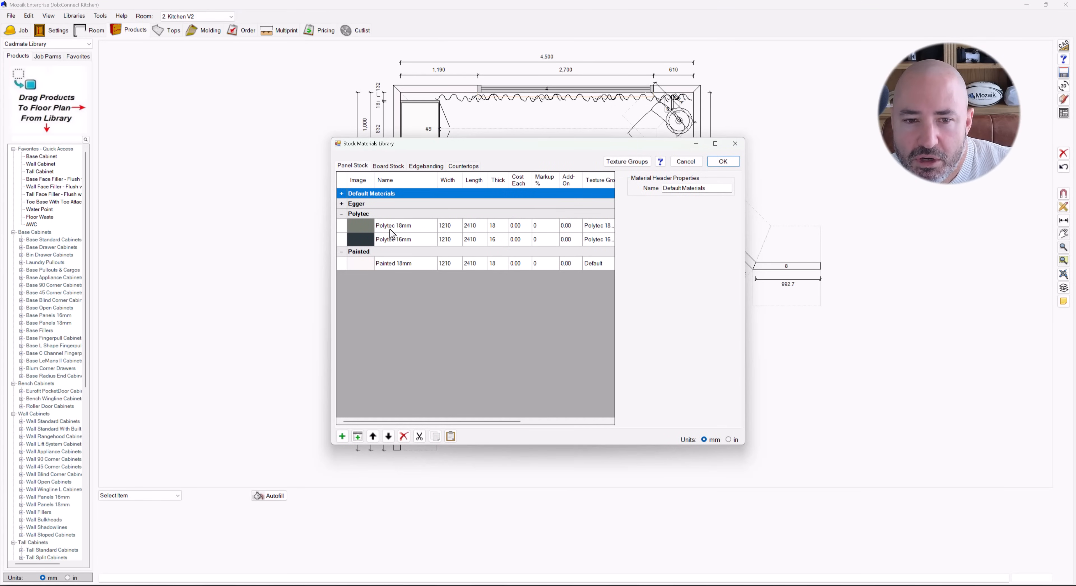
click(401, 240)
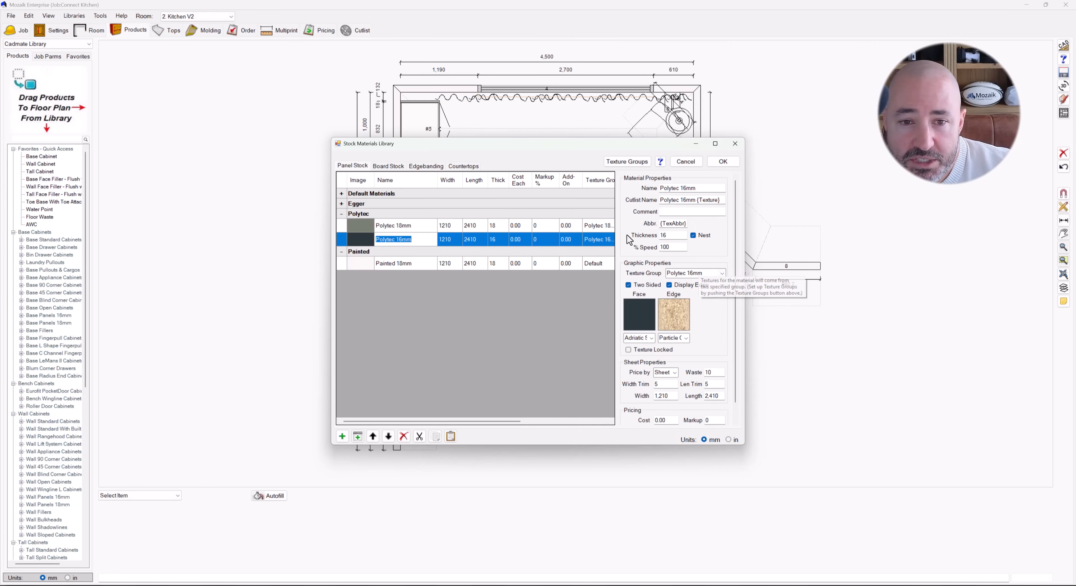
click(633, 166)
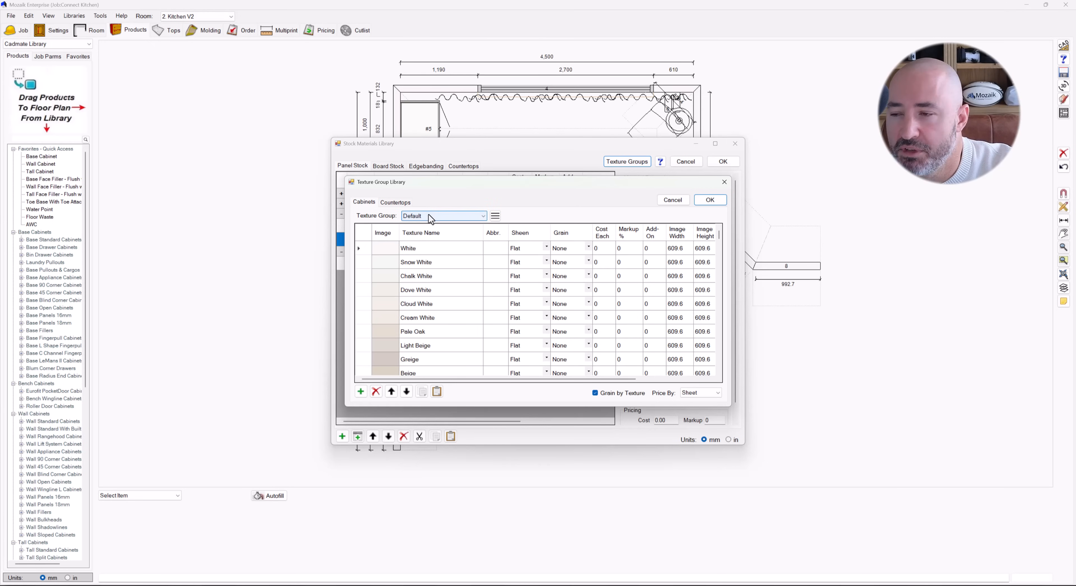
Look through the Default texture group, examining its solid colours and its woodgrain textures
scroll(440, 274, down, 1)
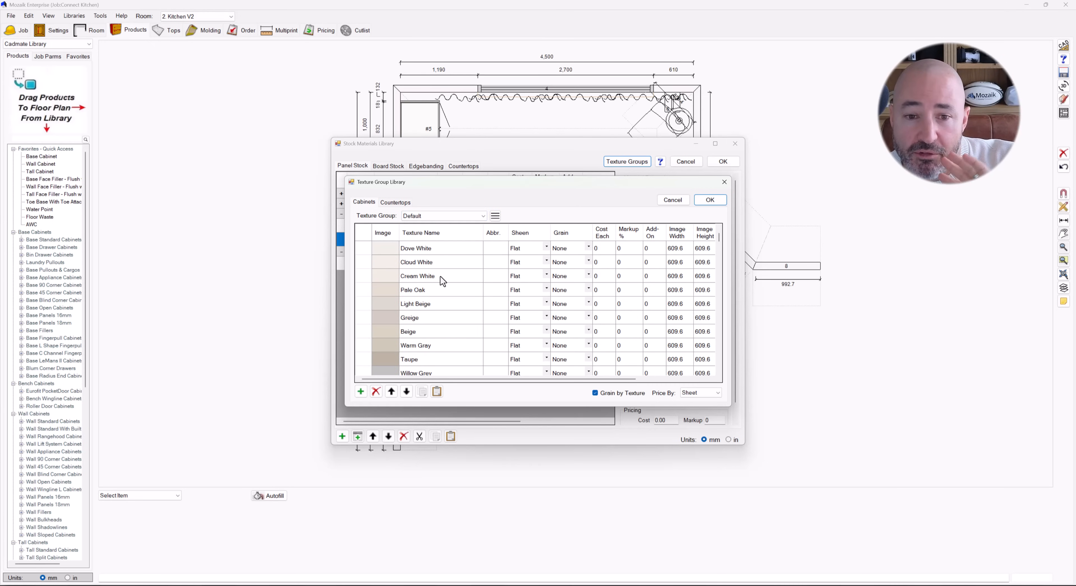
scroll(442, 282, up, 1)
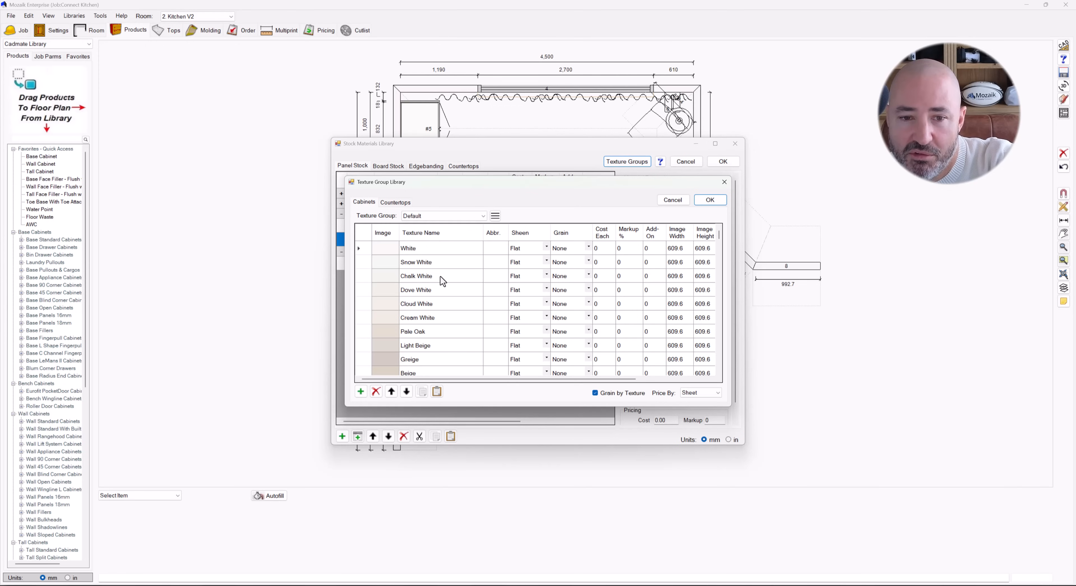
scroll(443, 282, down, 1)
scroll(443, 282, up, 1)
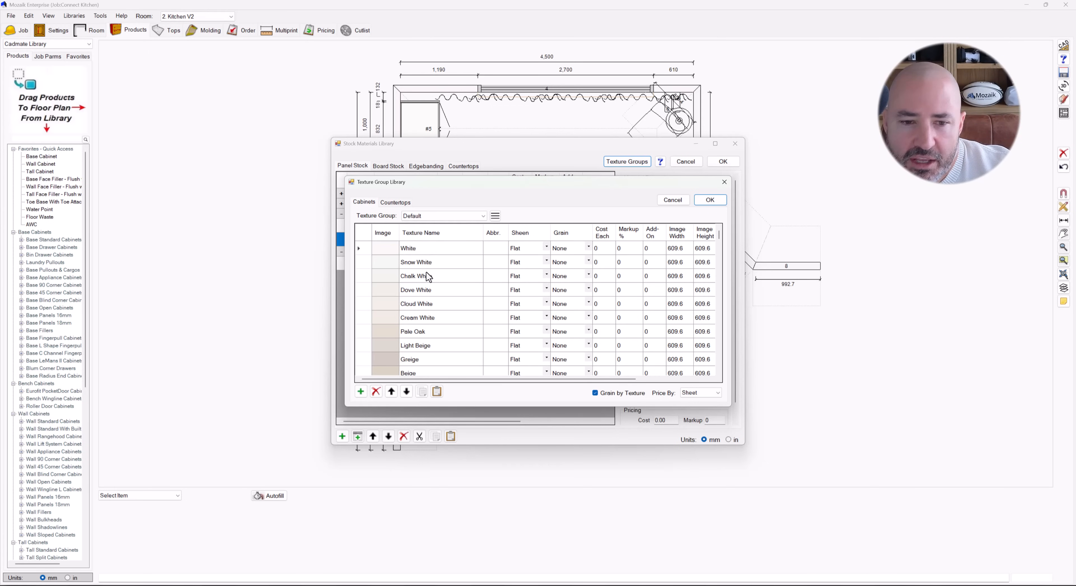
scroll(425, 275, down, 1)
scroll(426, 275, up, 1)
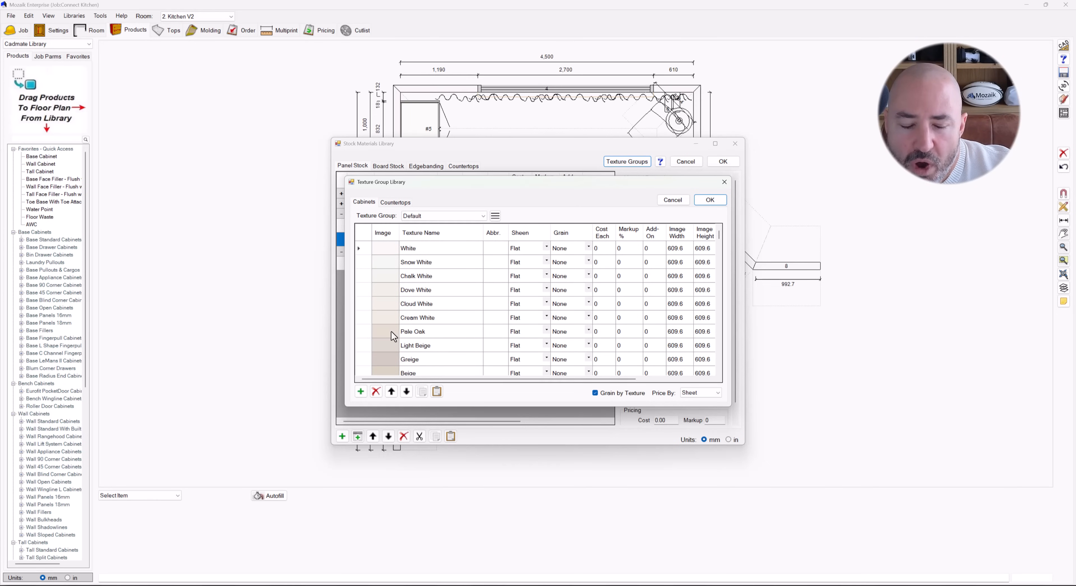
scroll(391, 340, down, 1)
scroll(392, 347, down, 2)
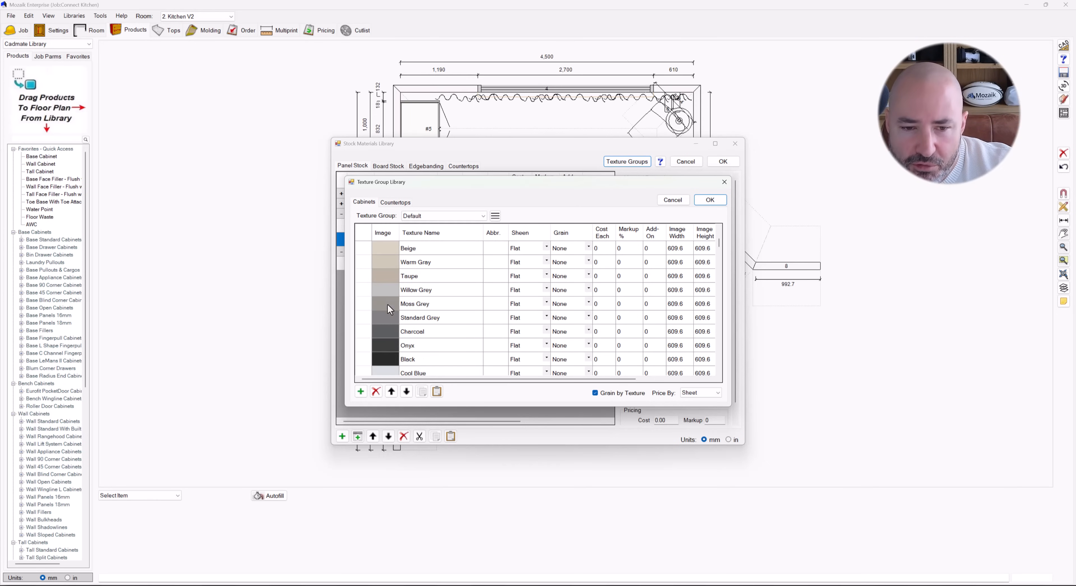
scroll(388, 335, down, 3)
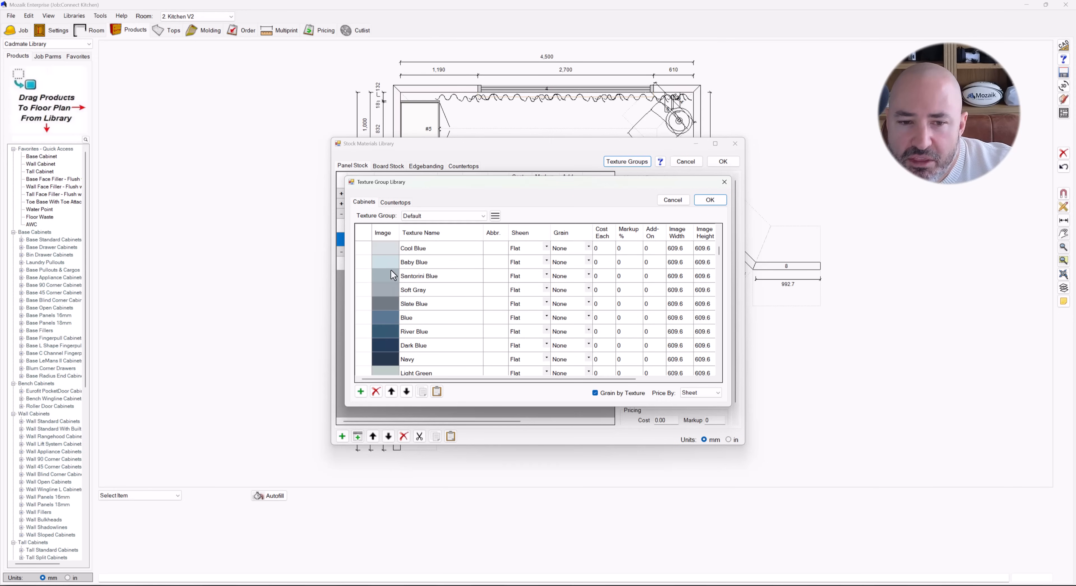
scroll(393, 289, down, 8)
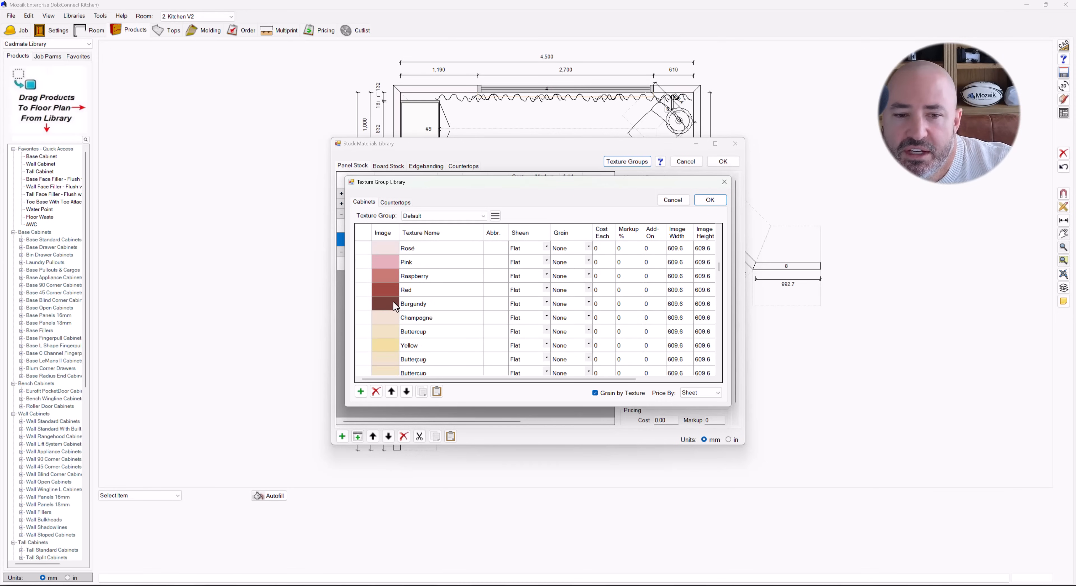
scroll(392, 301, down, 1)
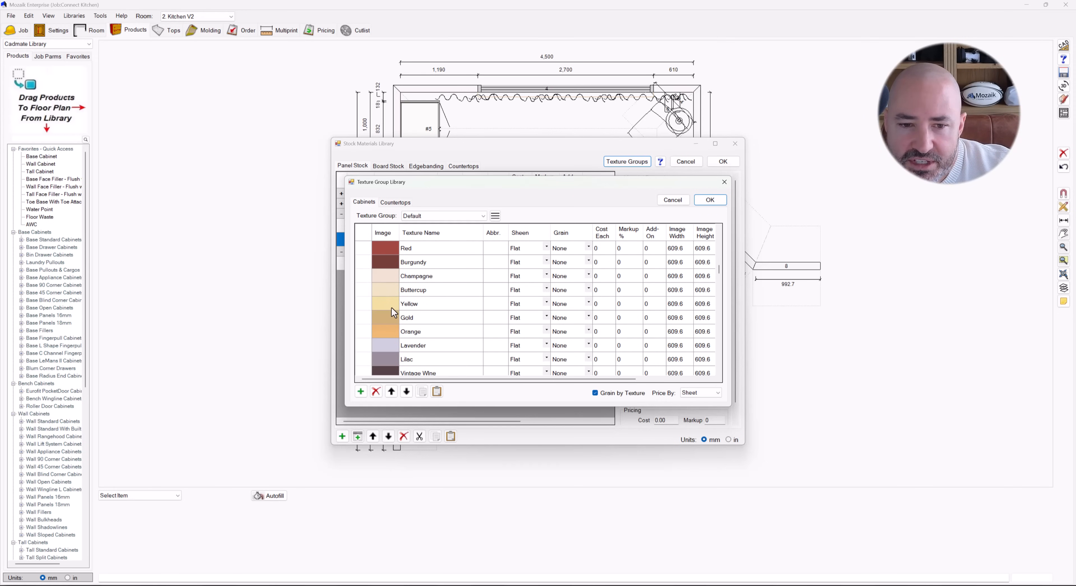
scroll(391, 307, down, 2)
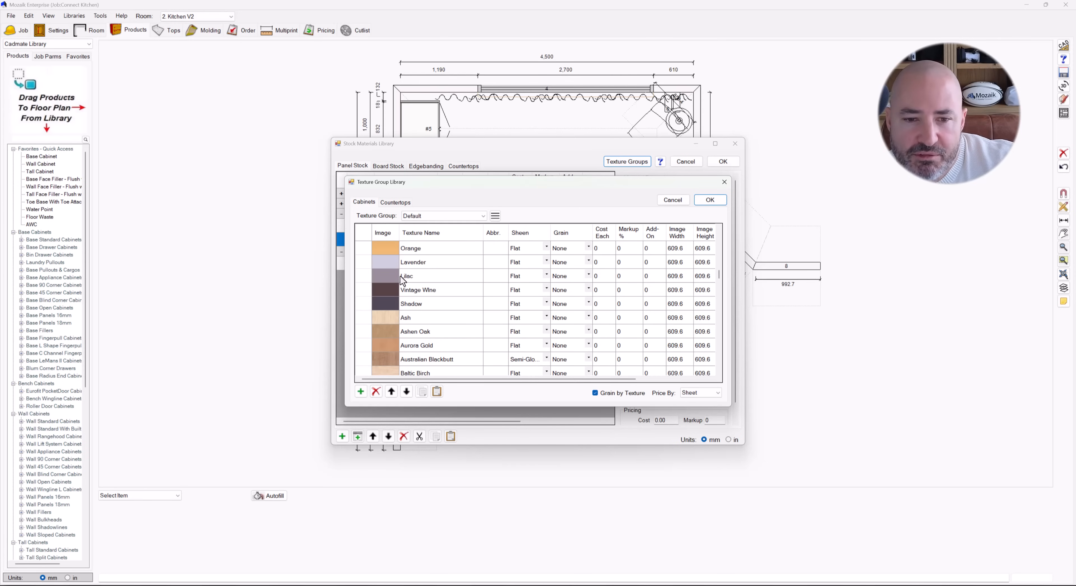
scroll(399, 286, up, 10)
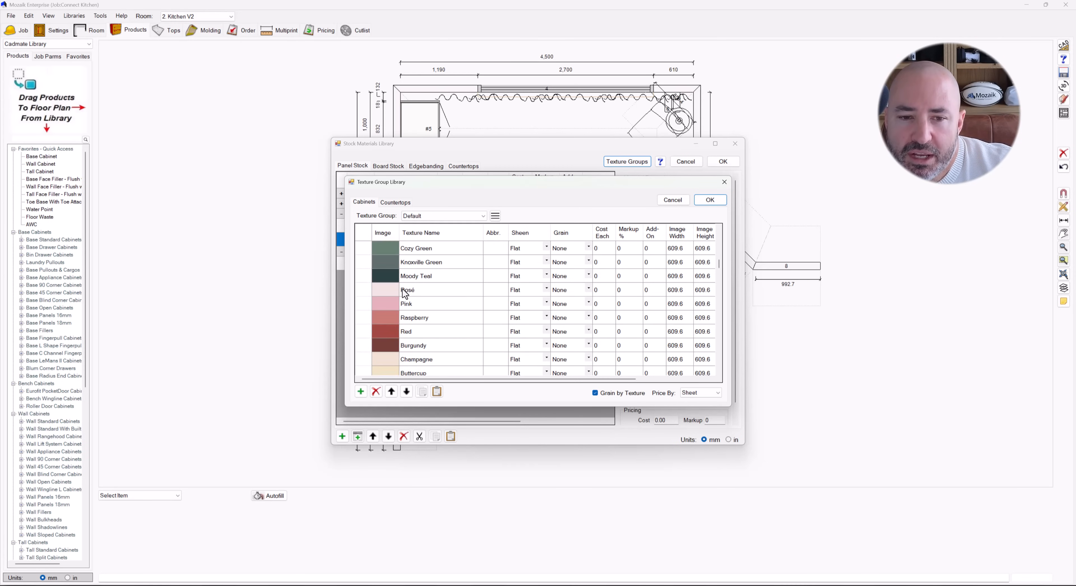
scroll(404, 293, up, 5)
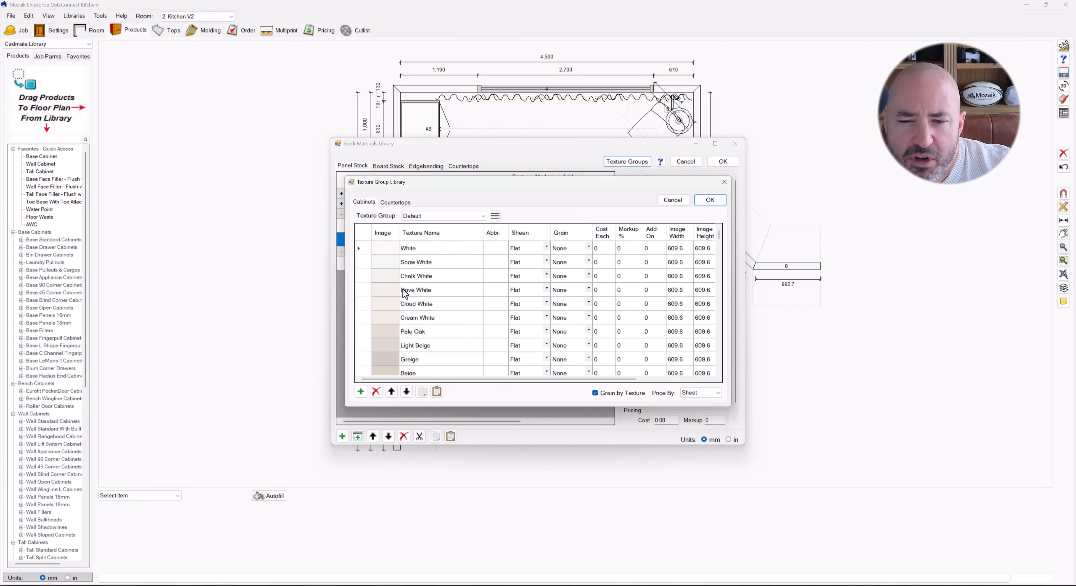
scroll(405, 293, down, 5)
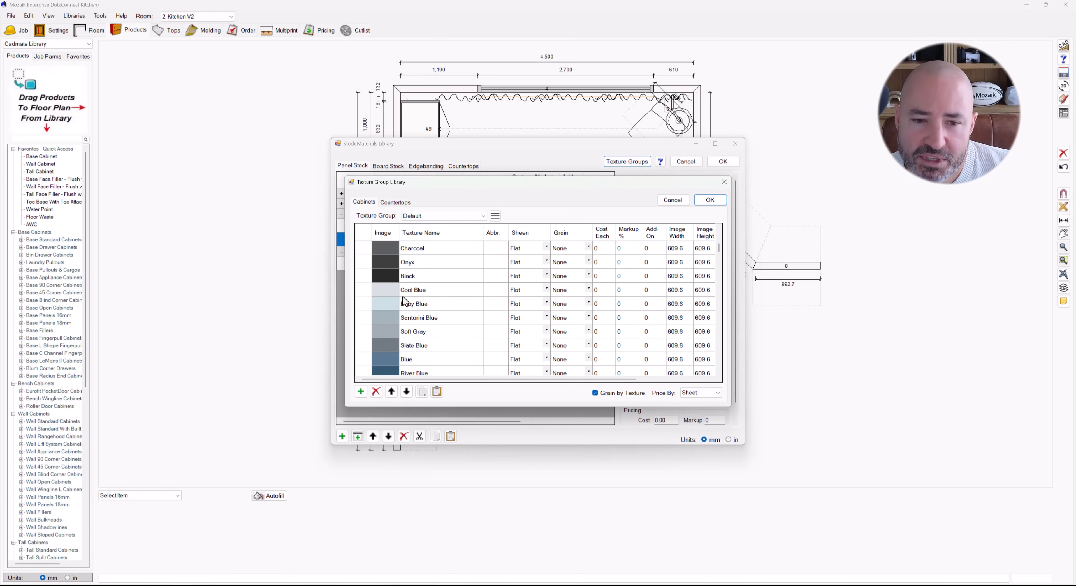
scroll(404, 301, down, 5)
scroll(404, 302, down, 5)
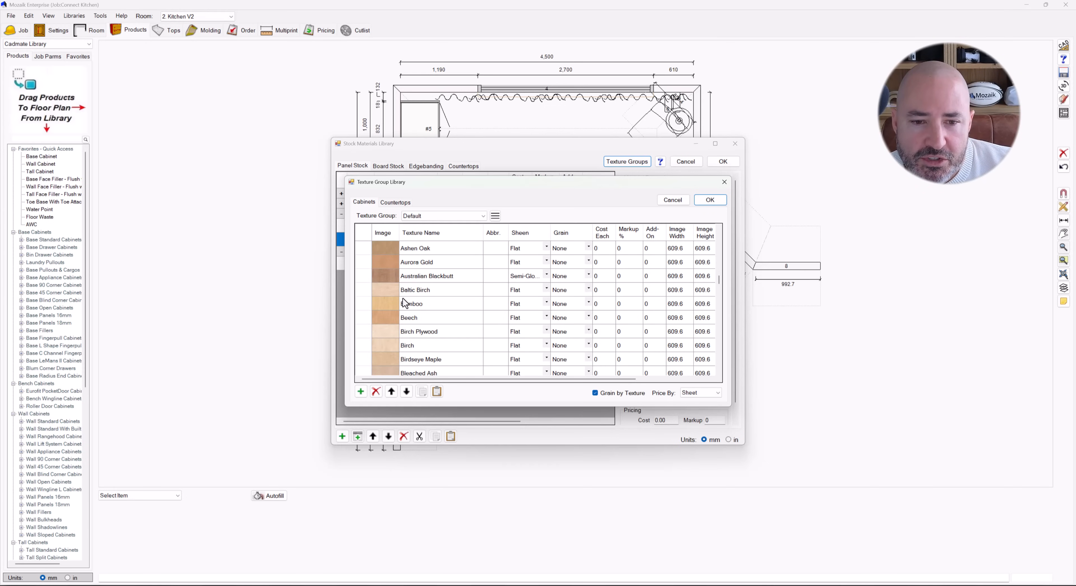
scroll(404, 303, down, 3)
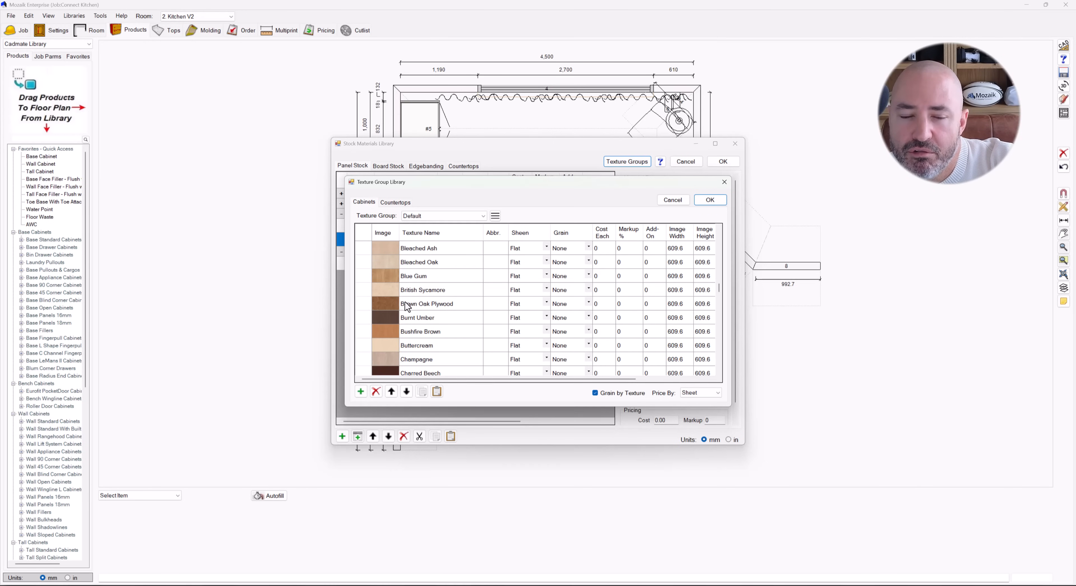
scroll(407, 305, down, 5)
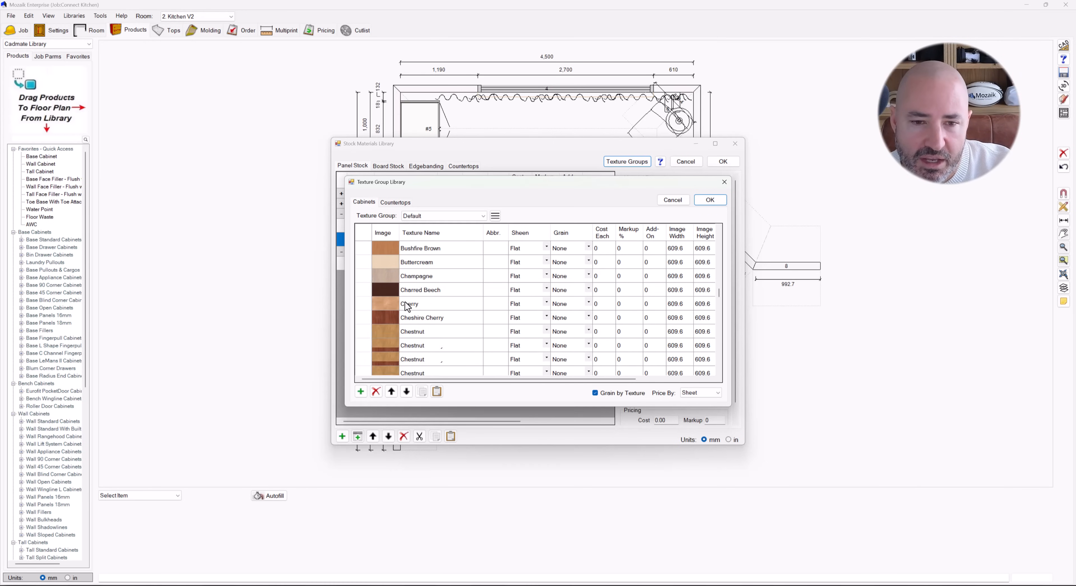
scroll(407, 306, down, 10)
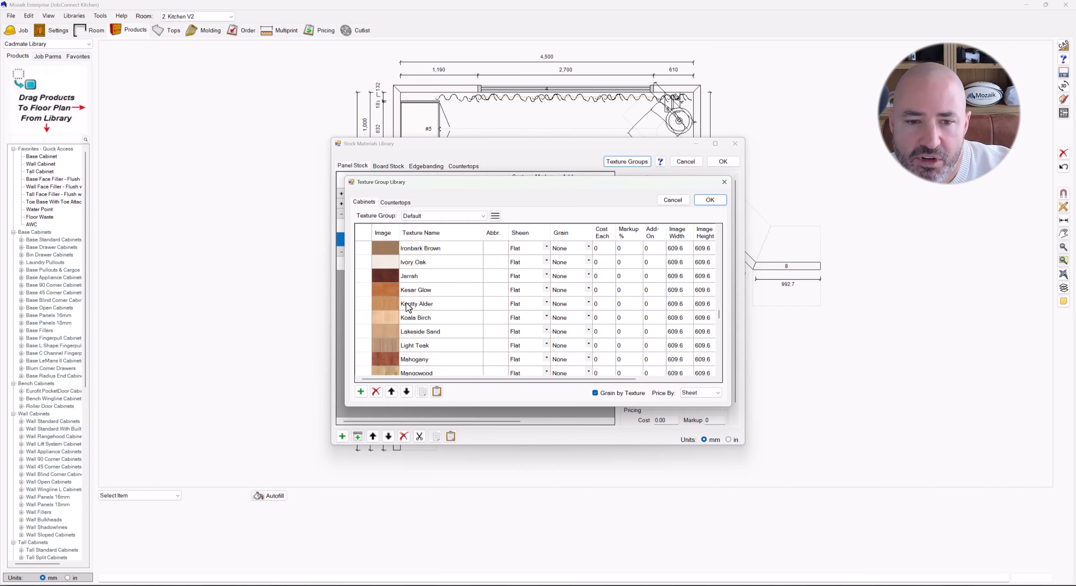
scroll(409, 307, down, 10)
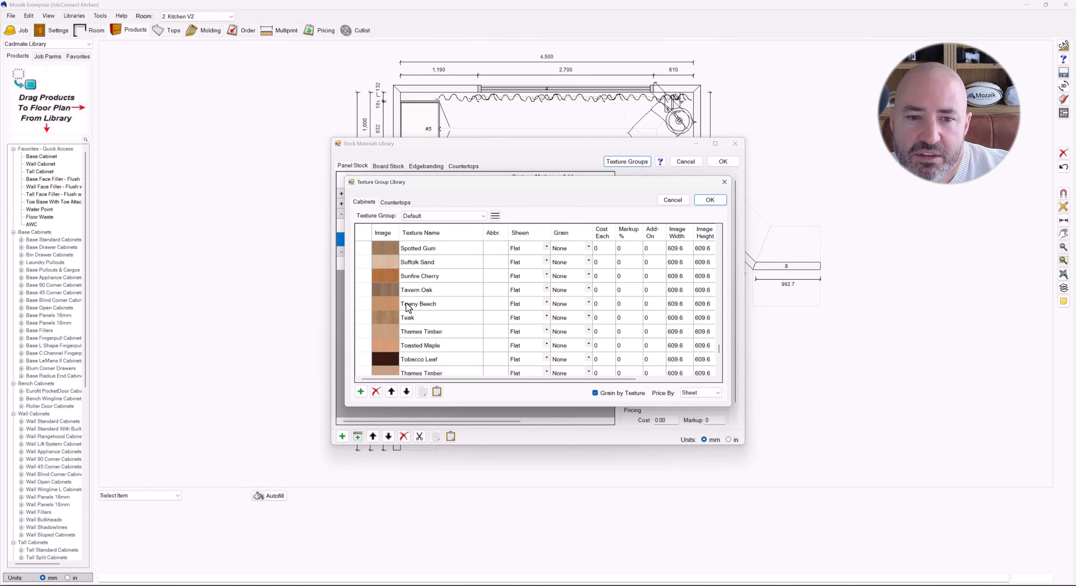
scroll(411, 304, up, 10)
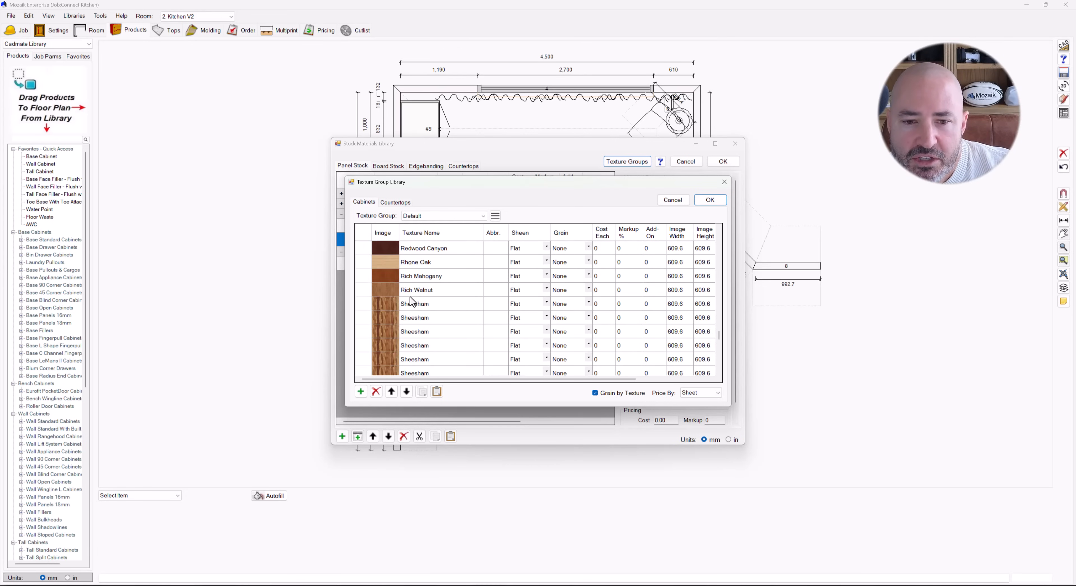
Review the list of texture groups and display the Polytec 16mm group in an enlarged library window
click(494, 215)
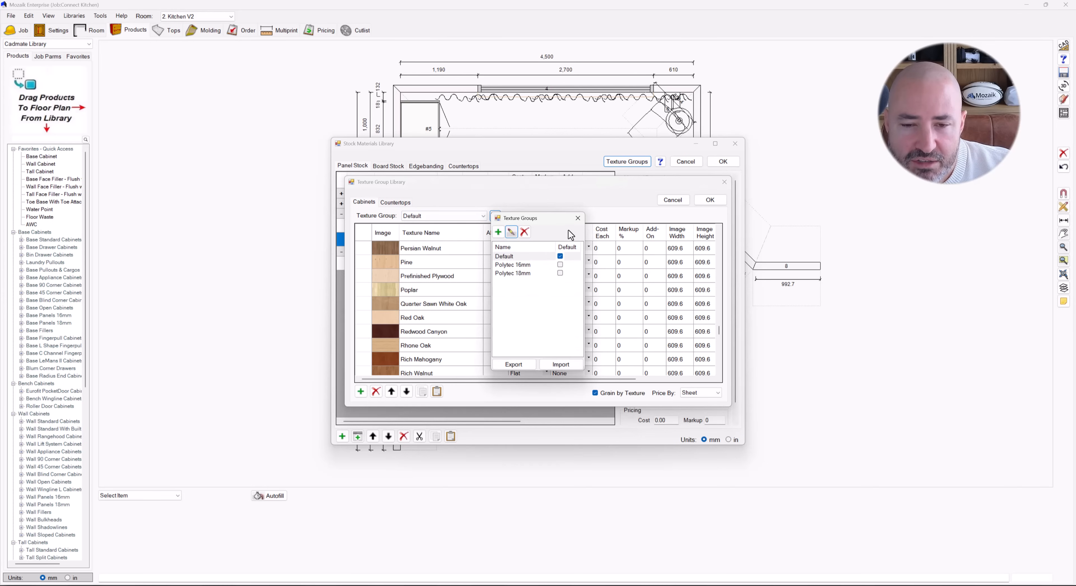
click(578, 218)
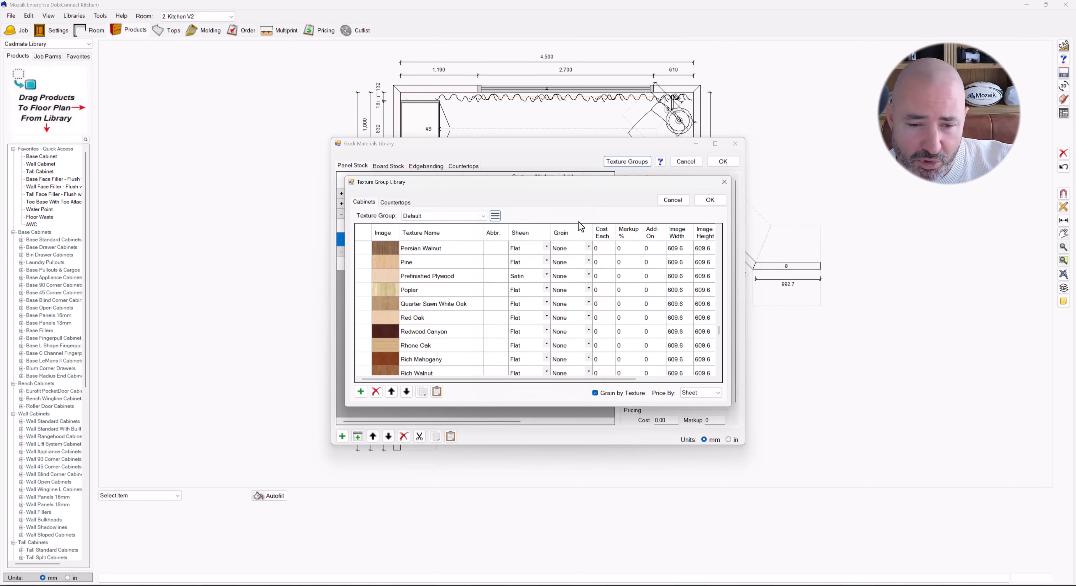
click(464, 215)
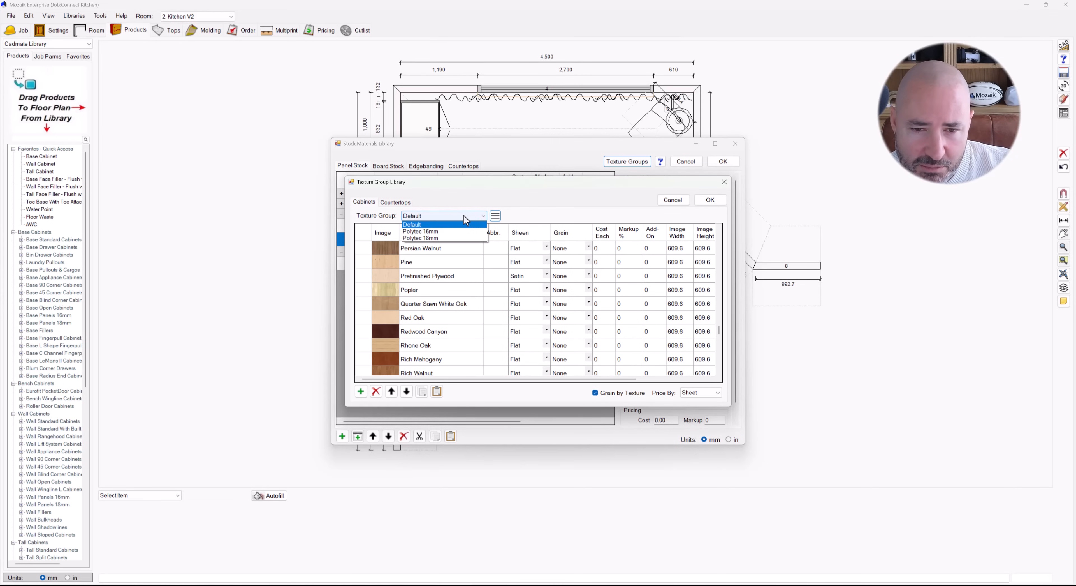
click(443, 231)
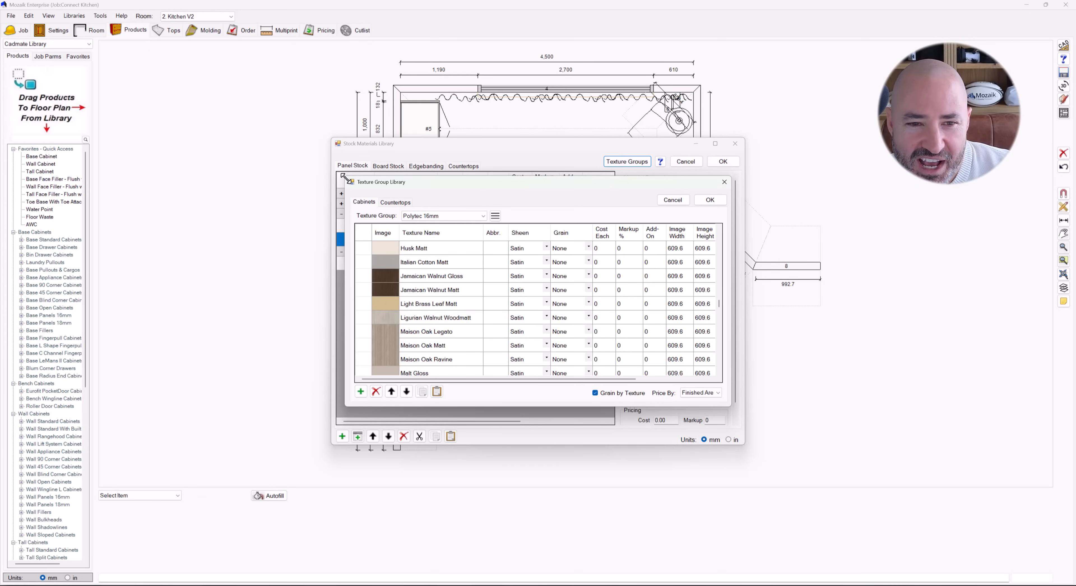
drag(345, 176, 250, 95)
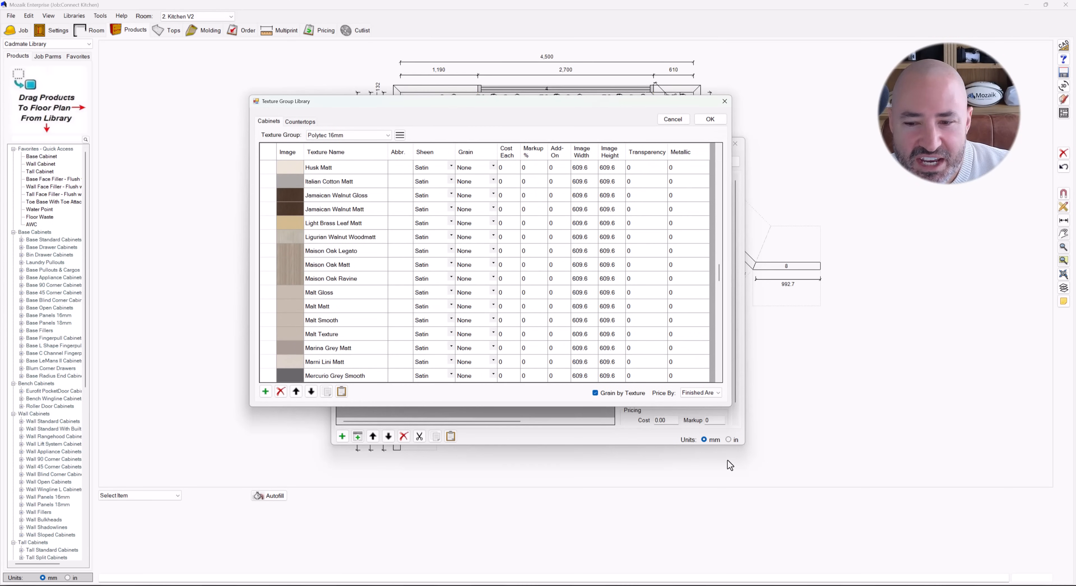
drag(731, 406, 761, 504)
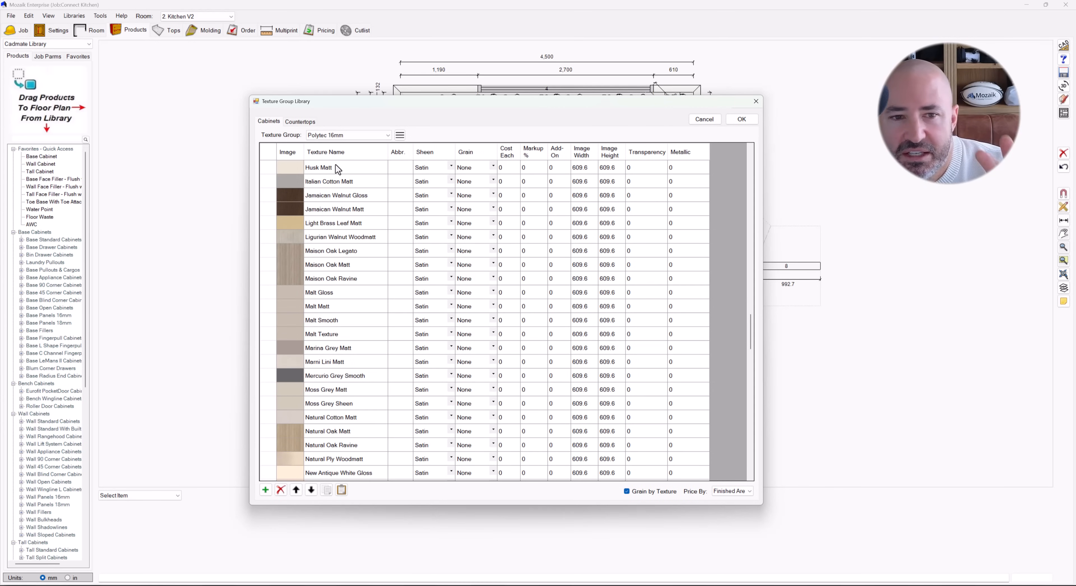
Examine the first Polytec 16mm textures, comparing the Adriatic finishes and the Alabaster Gloss, Matt, Sheen and Smooth finishes
scroll(355, 209, up, 8)
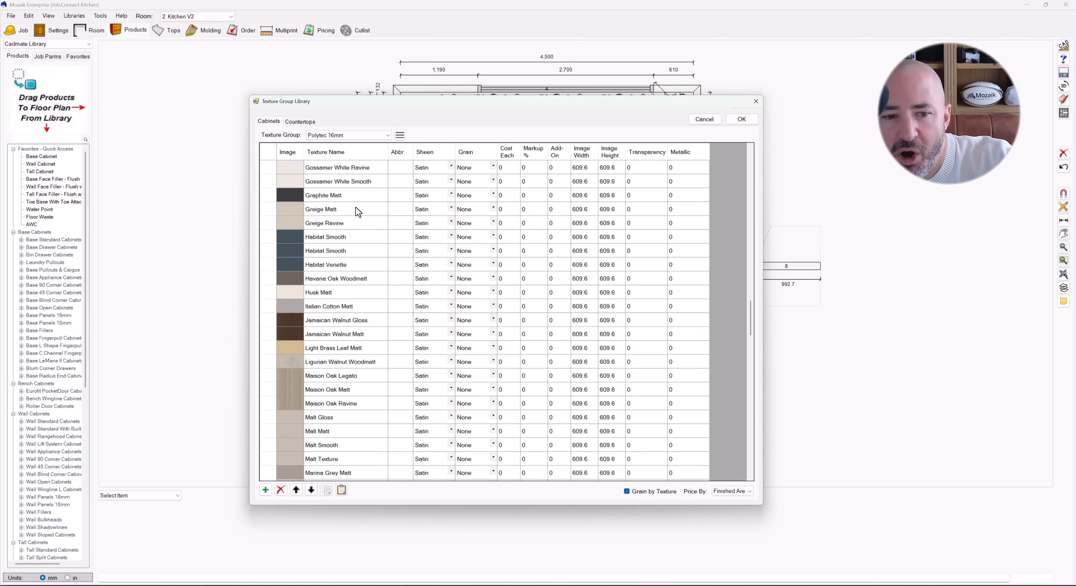
scroll(360, 208, up, 5)
drag(750, 262, 749, 152)
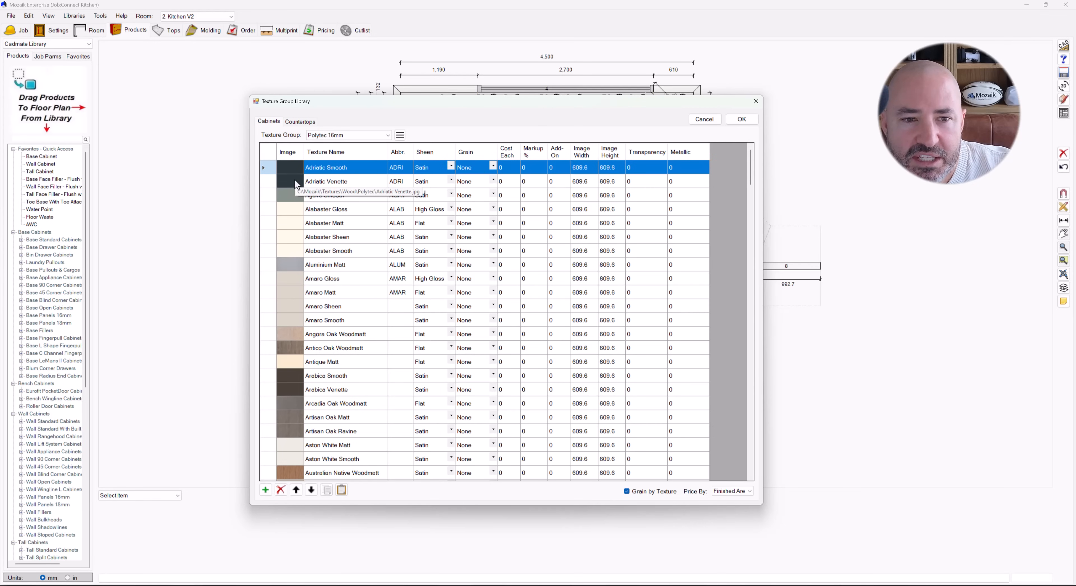
click(346, 169)
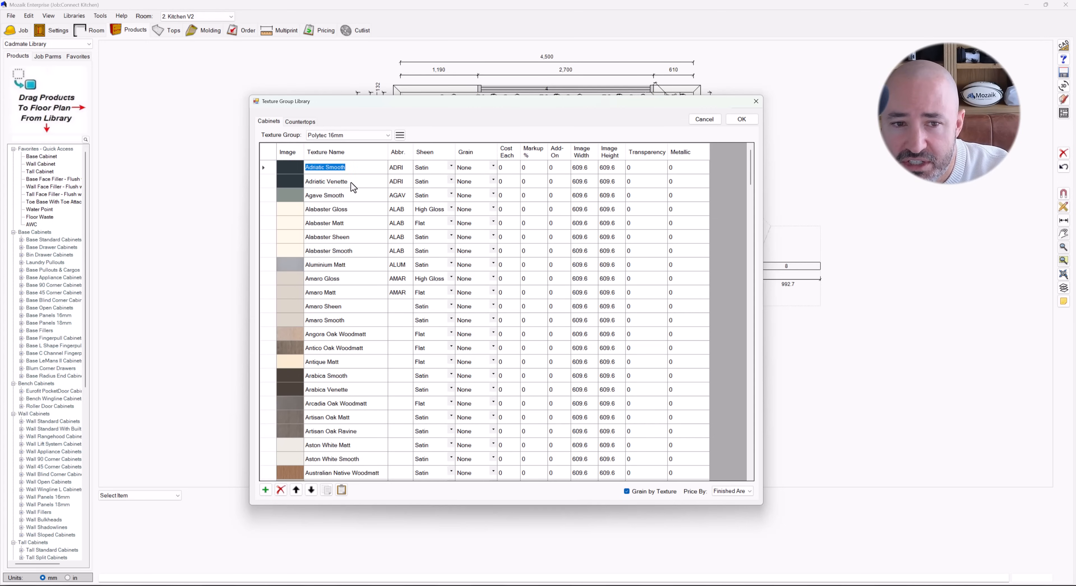
click(351, 182)
click(352, 210)
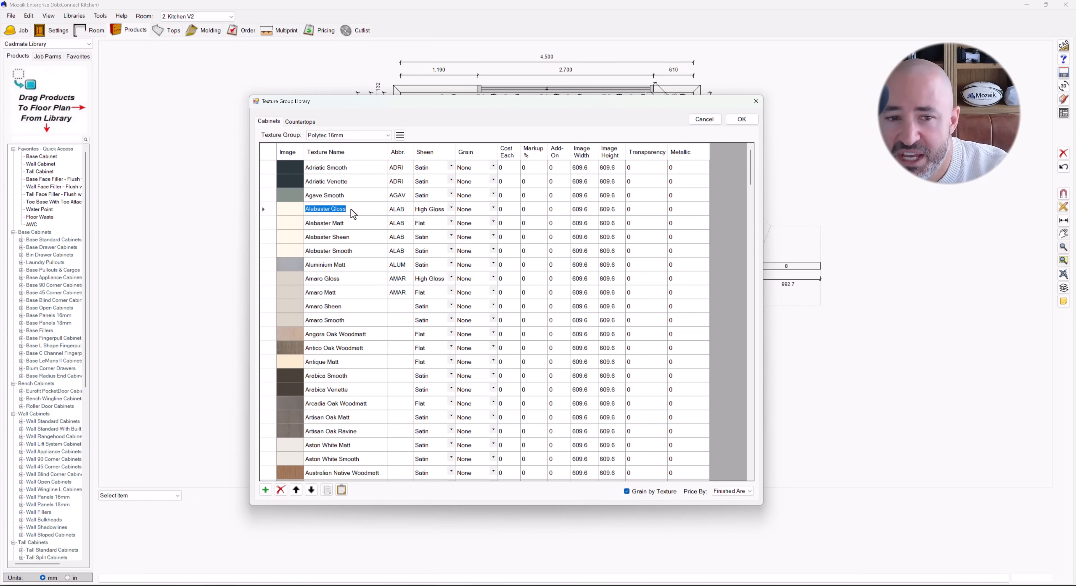
click(353, 223)
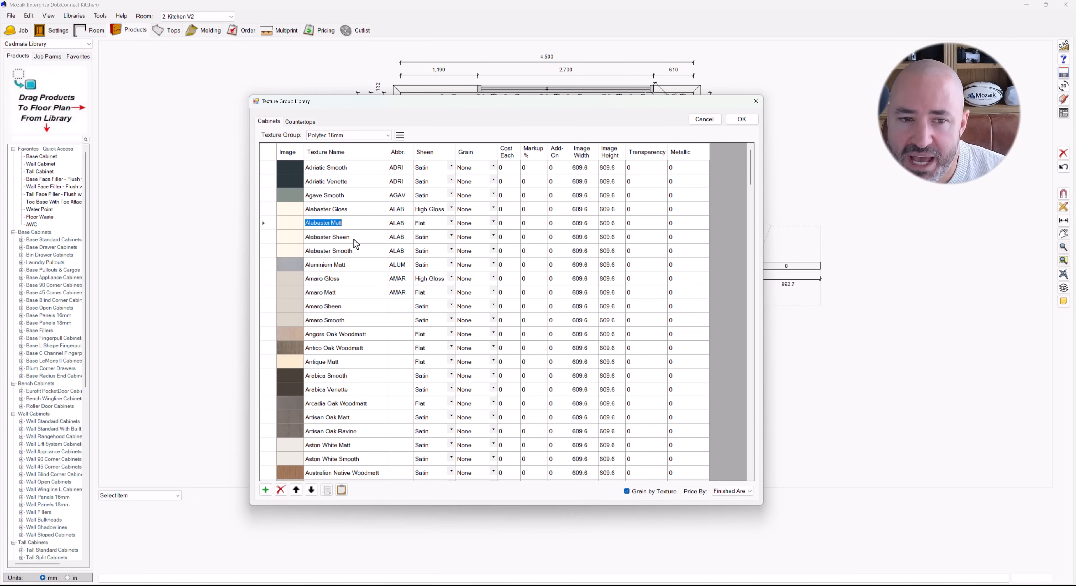
click(356, 238)
click(357, 252)
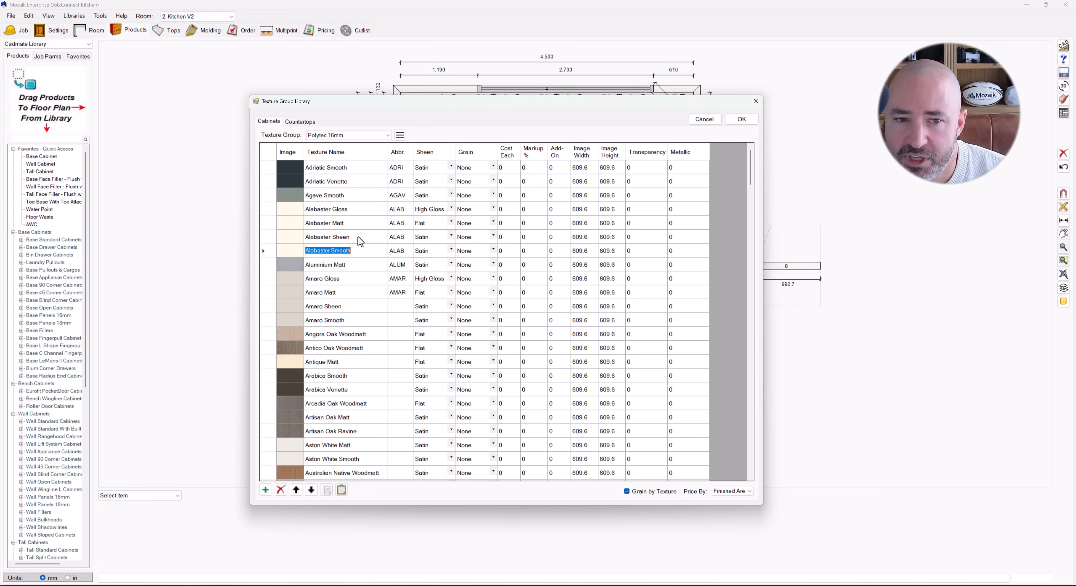
Examine the sheen settings of the Alabaster Gloss, Matt, Sheen and Smooth textures, including the available sheen options
click(360, 211)
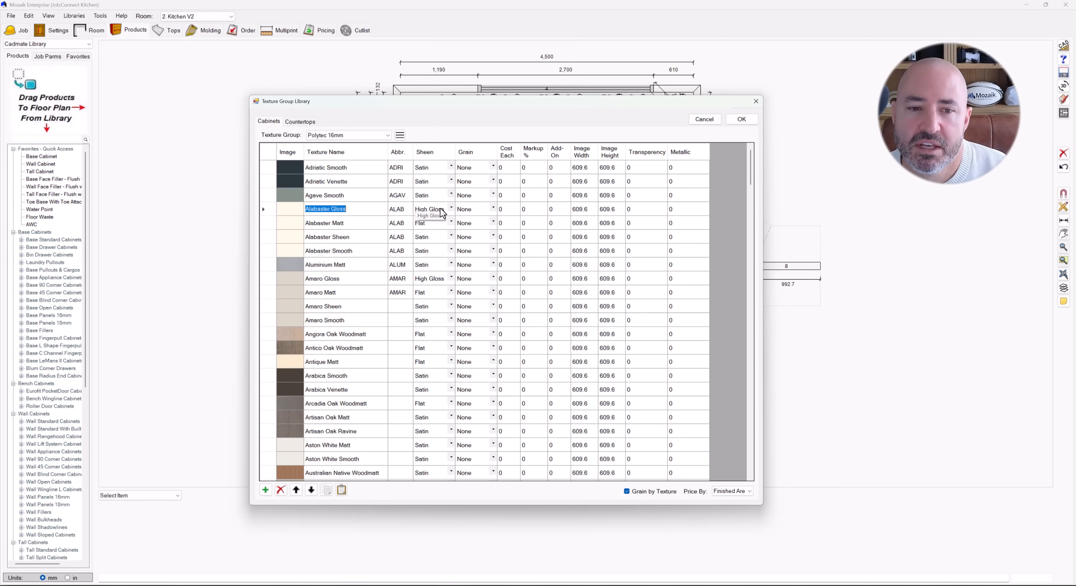
click(443, 226)
click(443, 227)
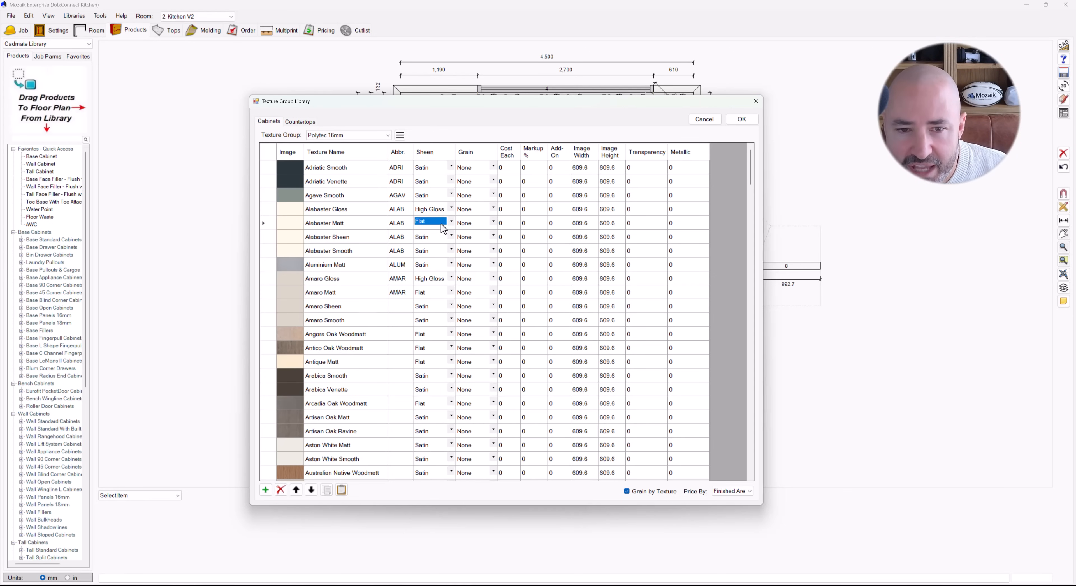
click(367, 236)
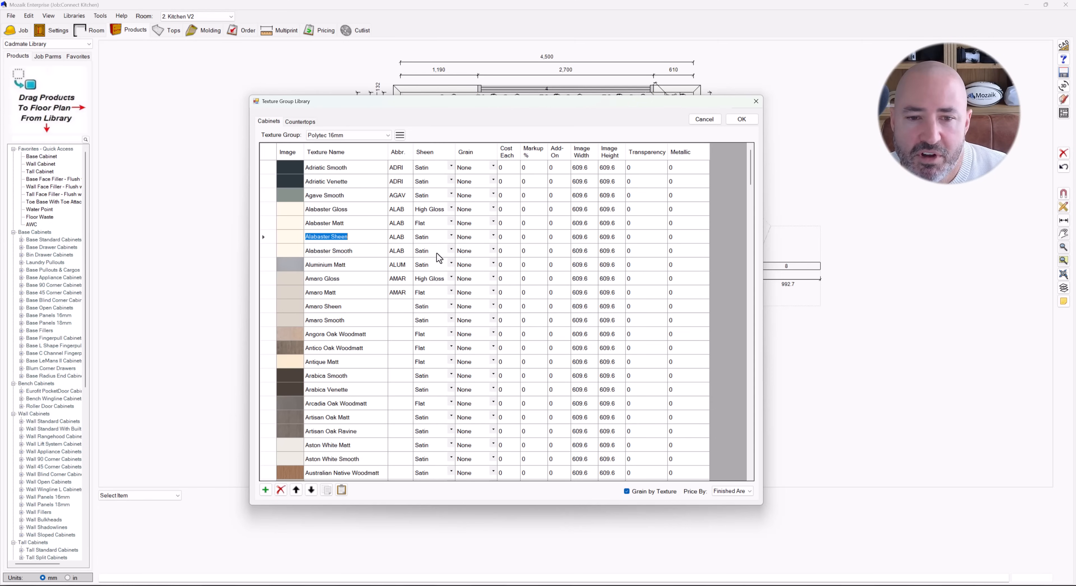
click(451, 250)
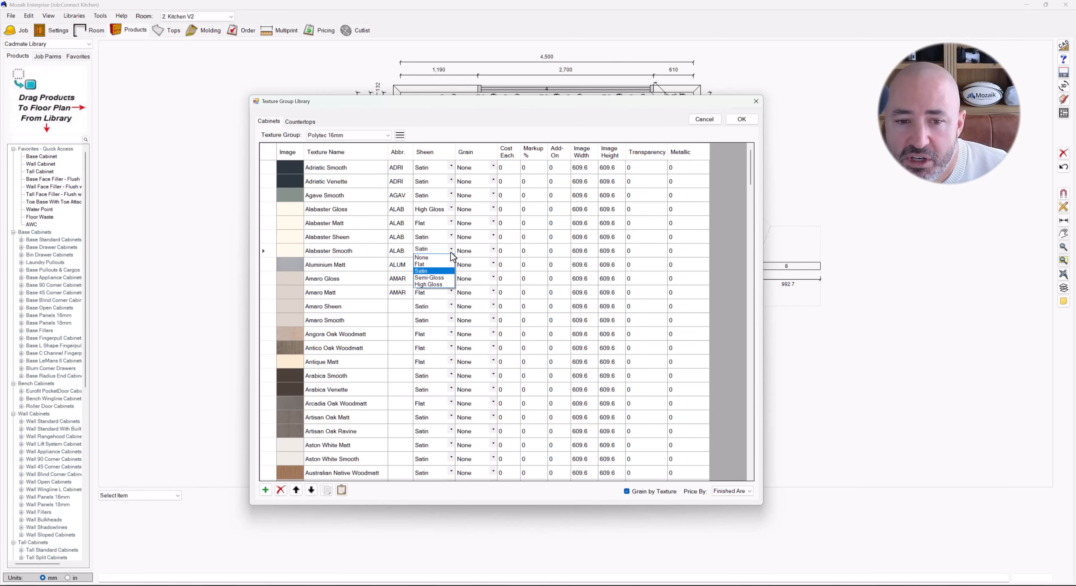
click(367, 255)
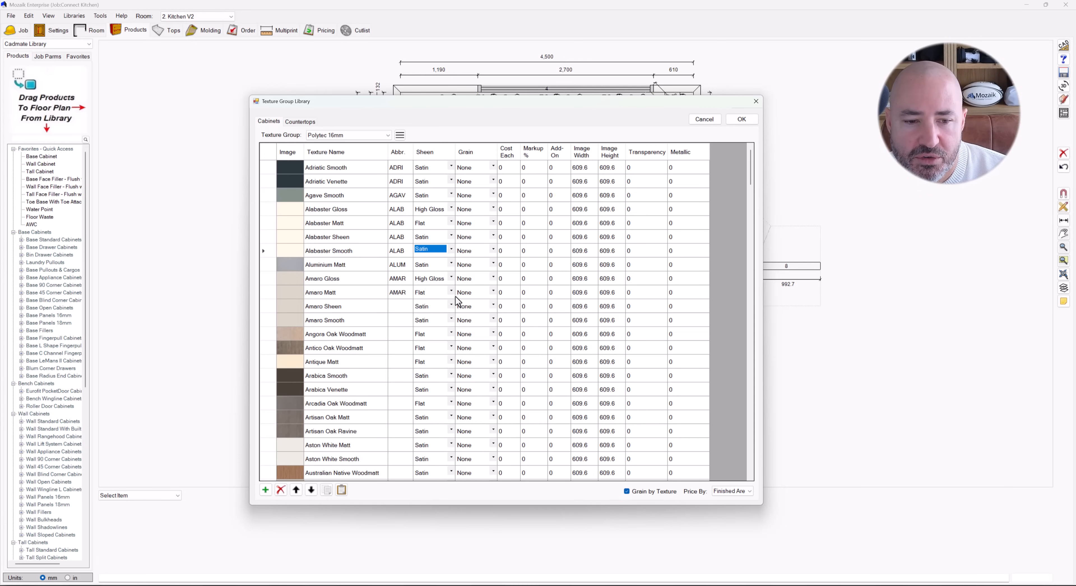
Set the grain of the Antico Oak Woodmatt texture to Grain
scroll(460, 303, down, 2)
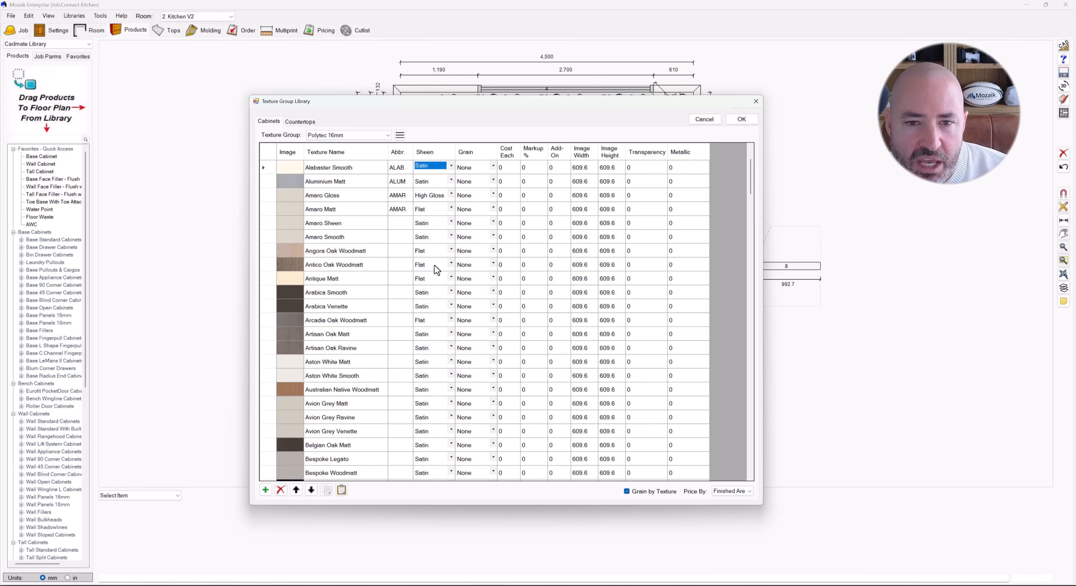
click(492, 267)
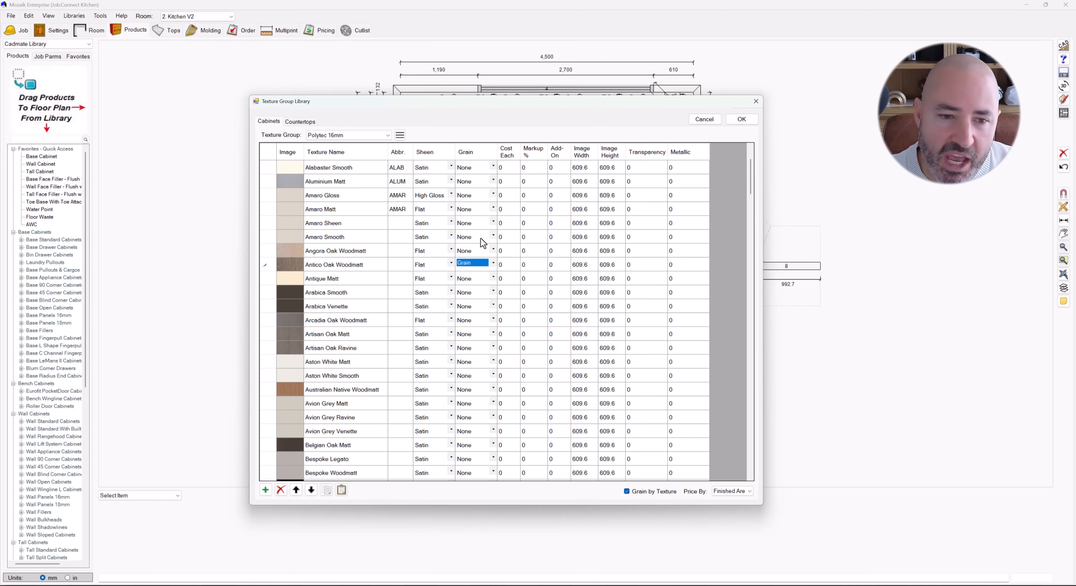
click(371, 267)
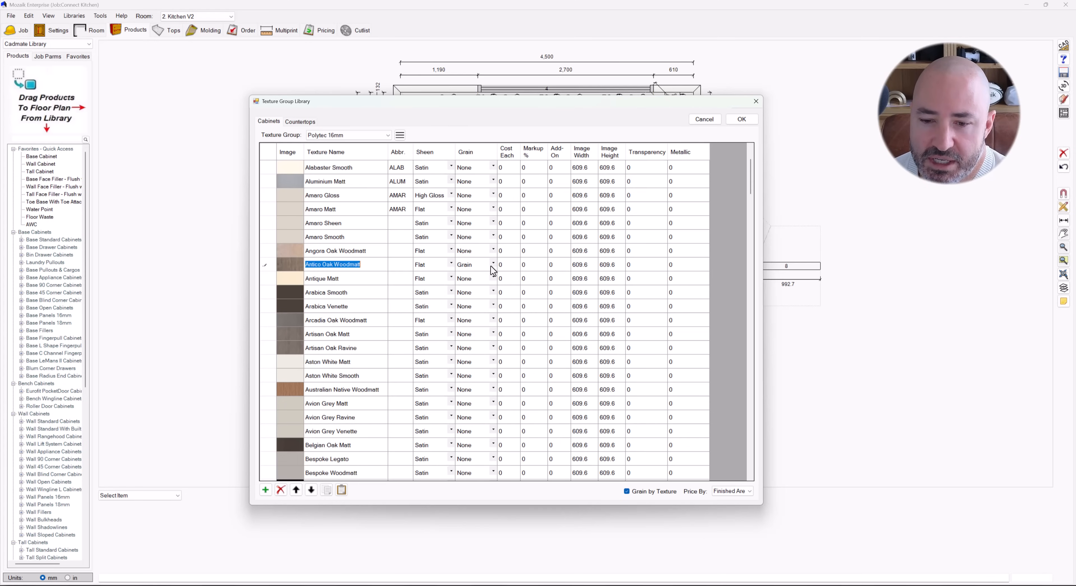
Review the available texture groups and return to the beginning of the Polytec 16mm texture list
scroll(492, 276, down, 2)
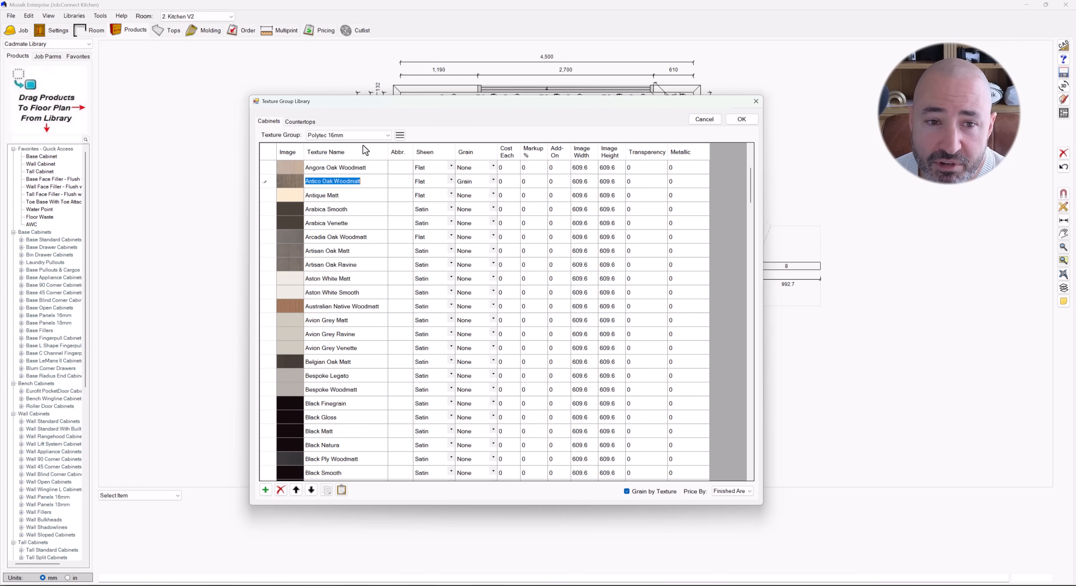
click(369, 135)
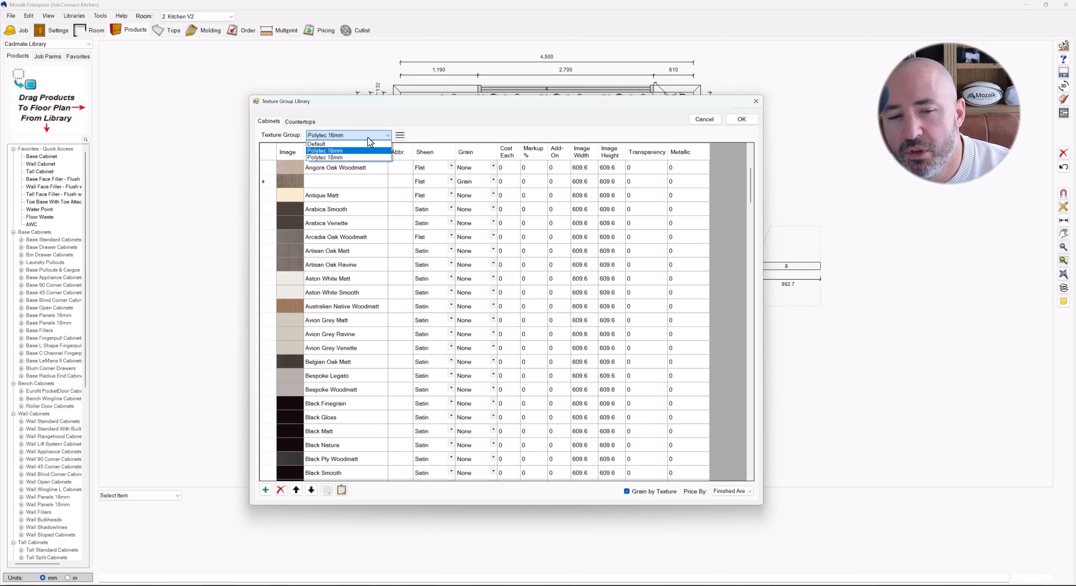
click(451, 132)
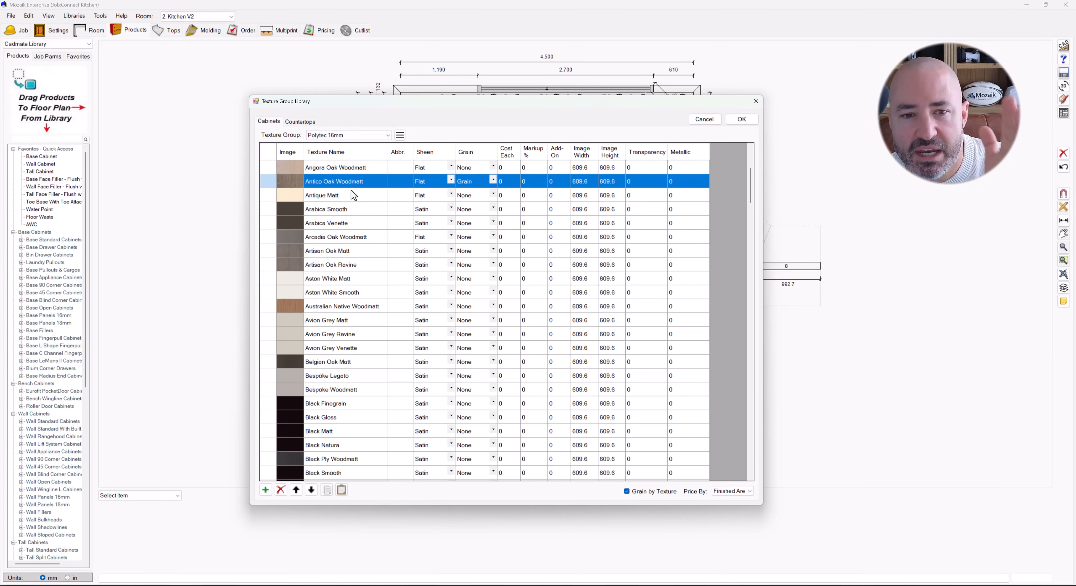
scroll(353, 195, up, 4)
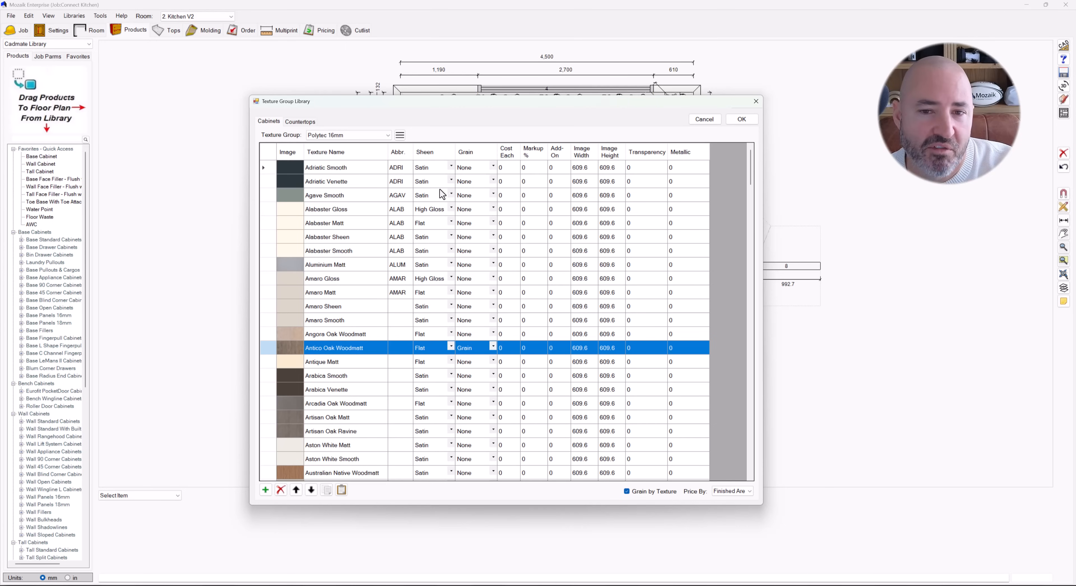
Price the Polytec 16mm textures by sheet, with costs of 200 for Alabaster Gloss and 120 for Alabaster Matt, and save the texture library
click(740, 492)
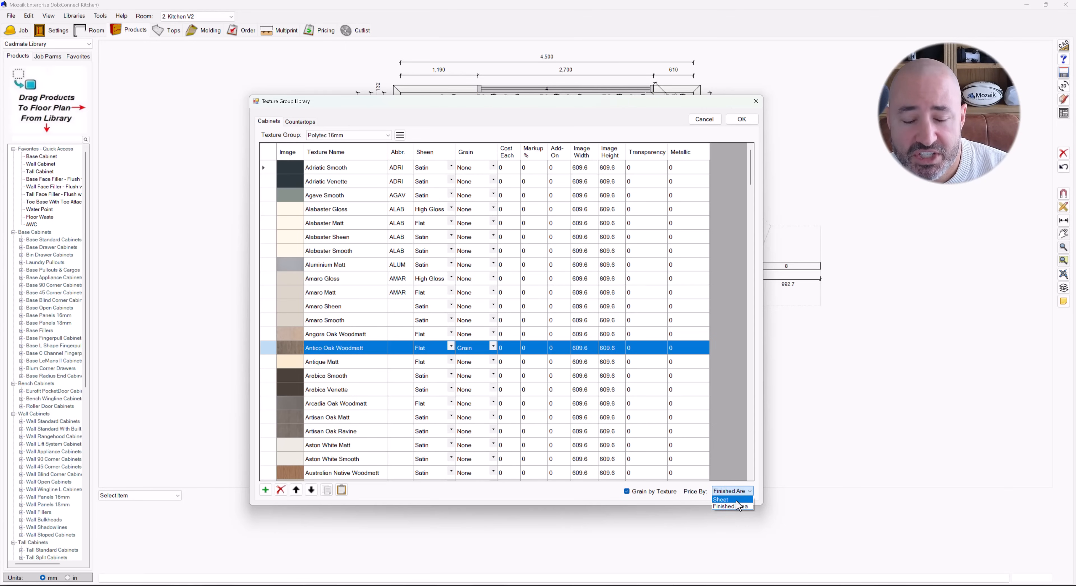
click(736, 499)
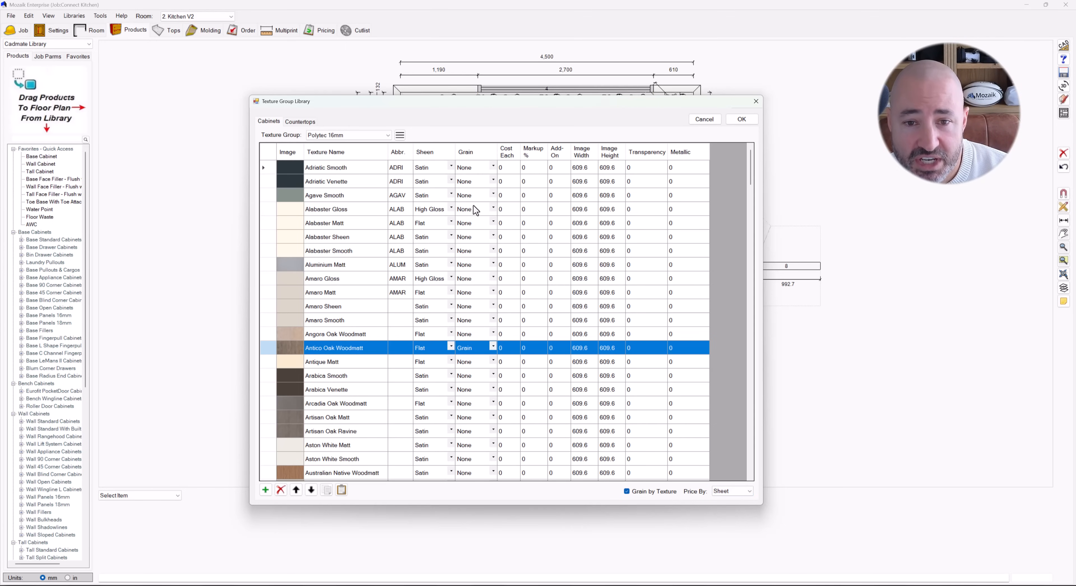
click(512, 210)
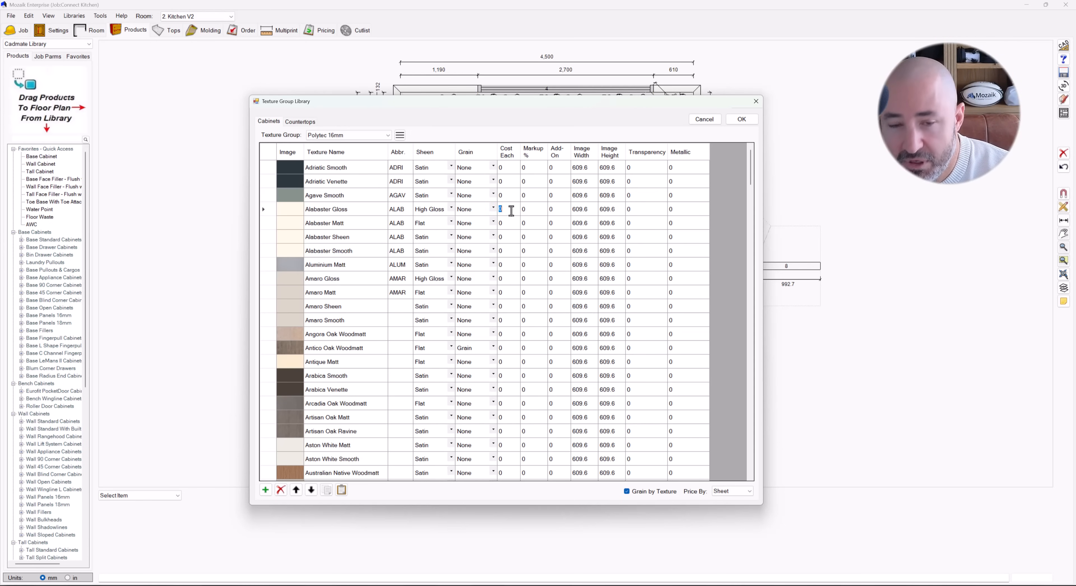
text(00)
click(509, 225)
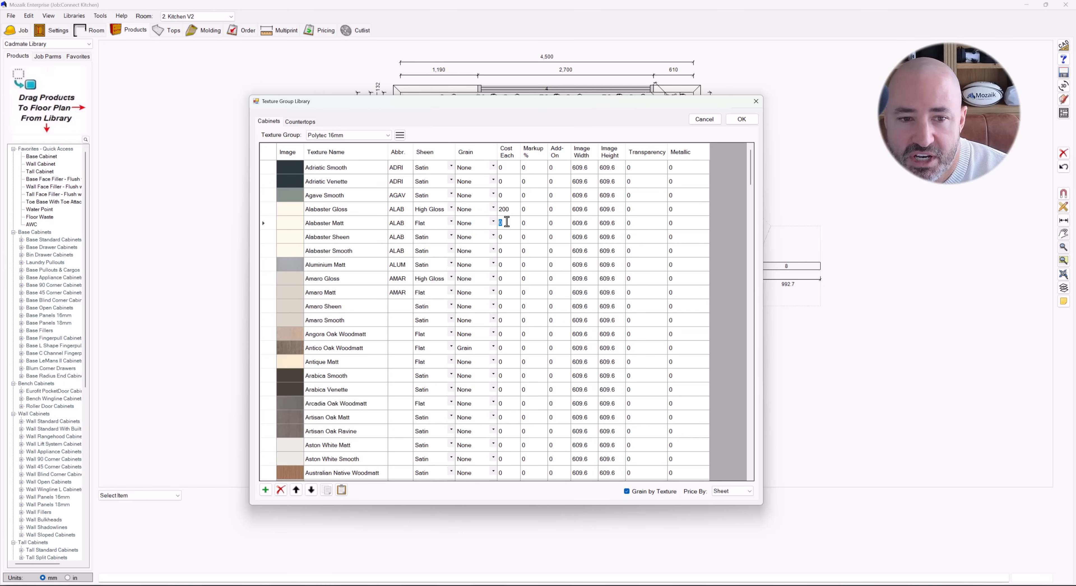
text(120)
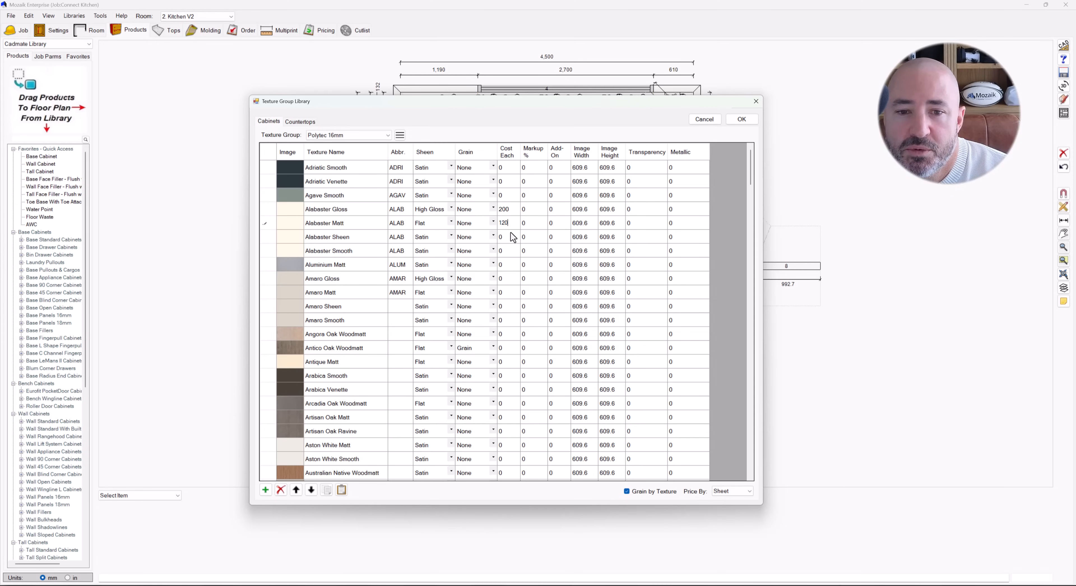
click(510, 236)
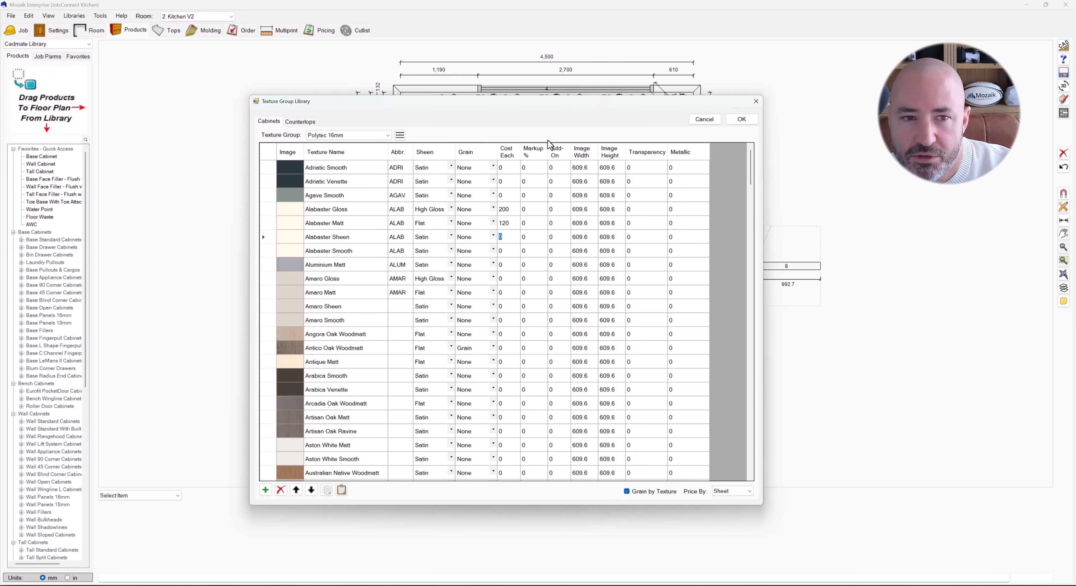
click(742, 119)
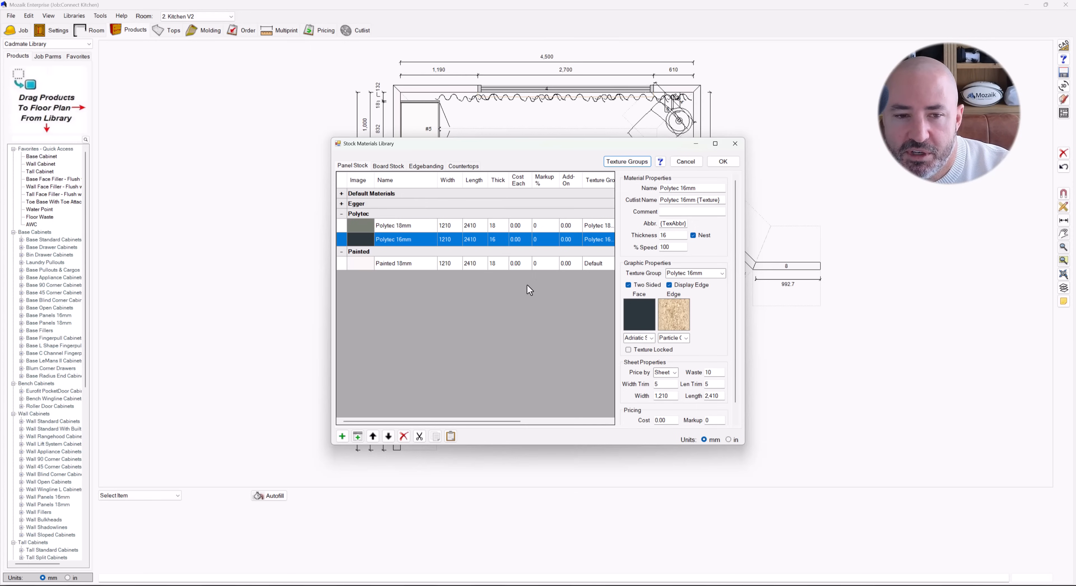
Review the White HMR 16mm panel stock in the Default Materials category and close the stock materials library
click(341, 193)
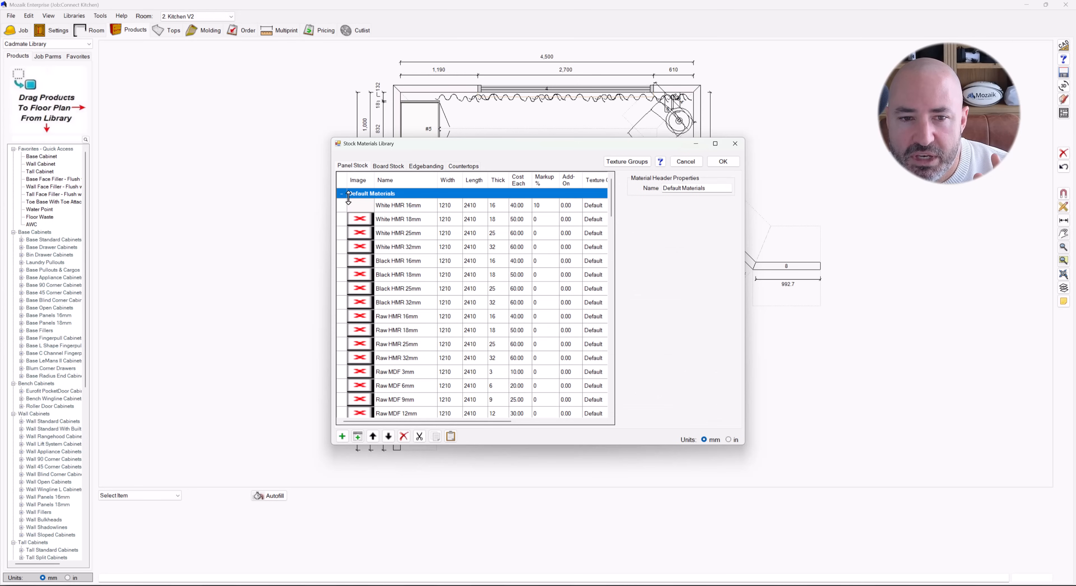
click(343, 206)
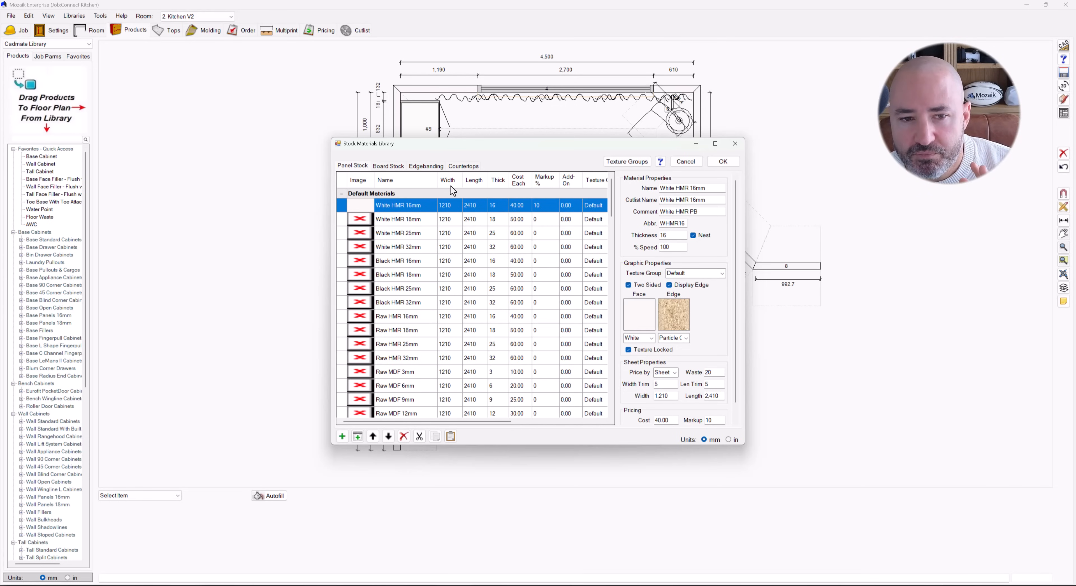
click(342, 193)
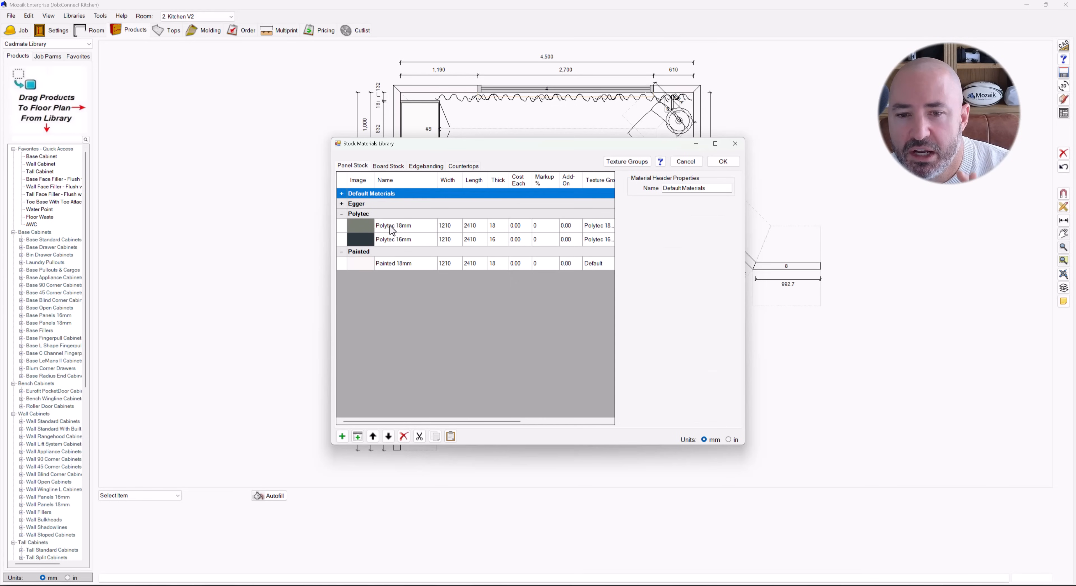
click(723, 162)
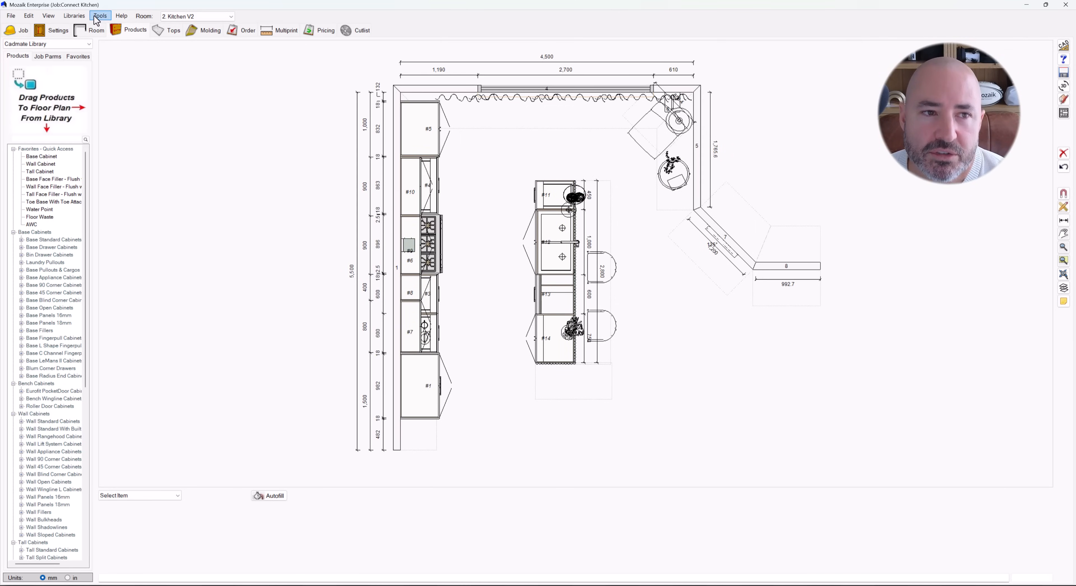
Open the material templates and display the cabinet part materials of the Polytec 16mm template in an enlarged window
click(79, 17)
click(104, 46)
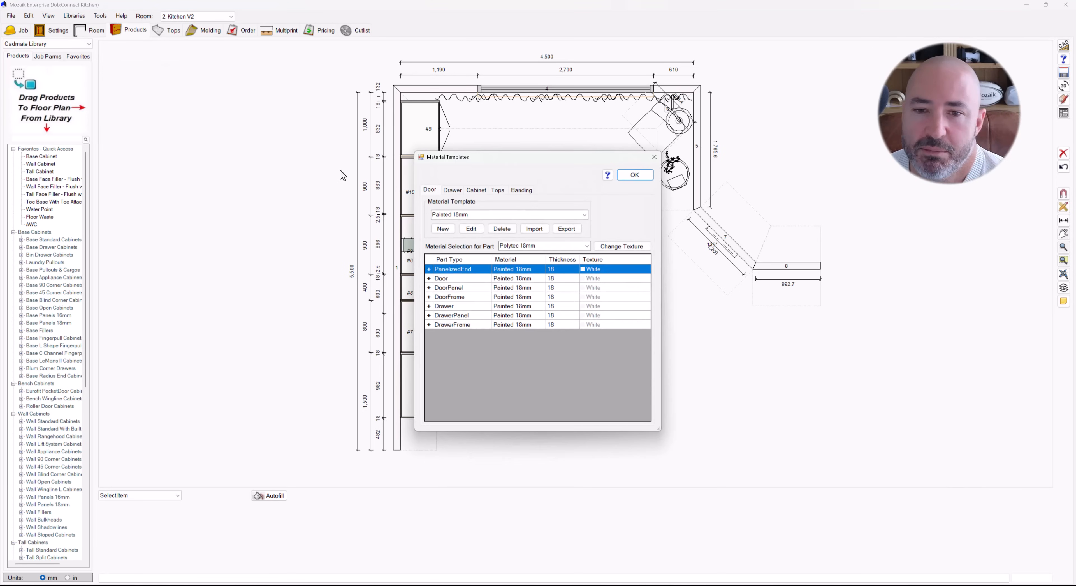
click(479, 191)
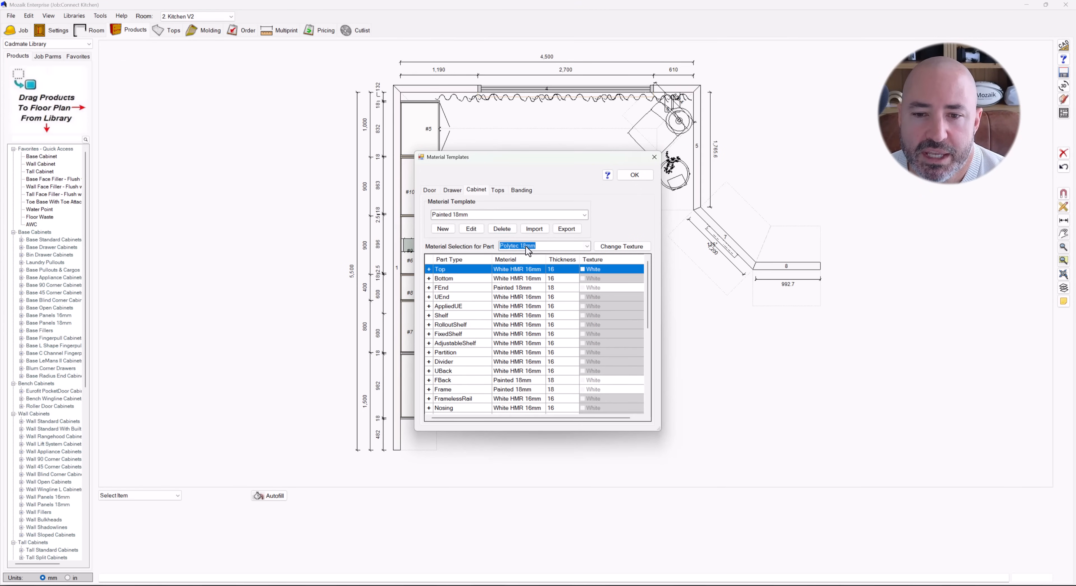
click(562, 213)
click(563, 230)
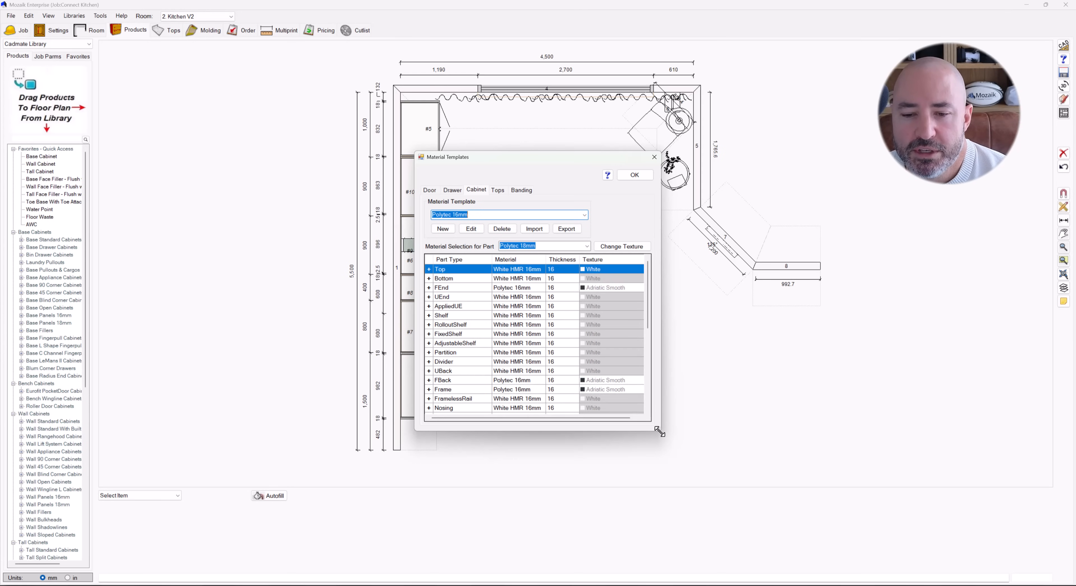
drag(659, 429, 705, 538)
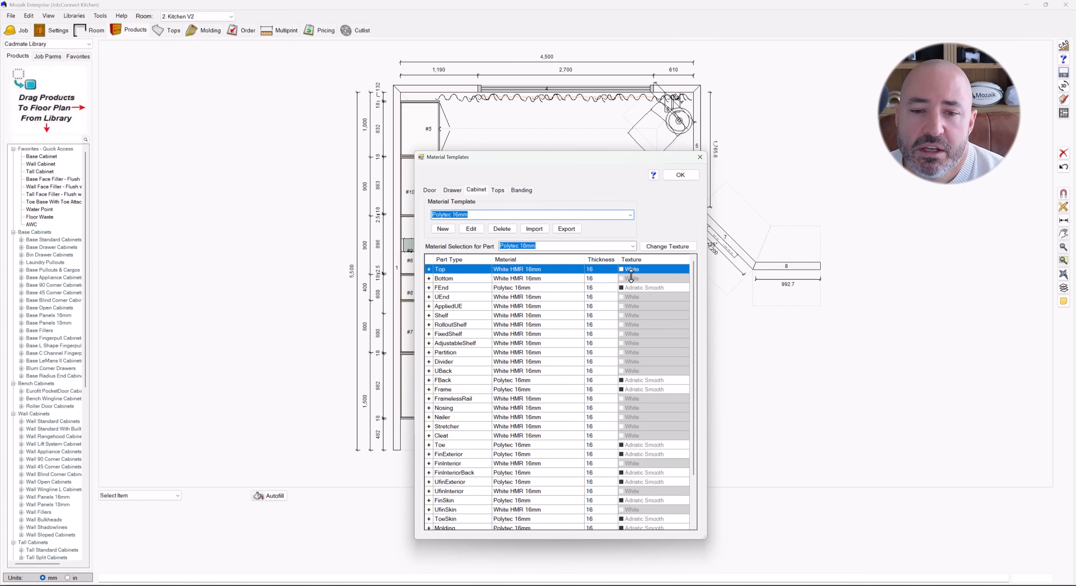
Examine the materials and textures assigned to the Bottom, FEnd and FBack parts, and close the material templates
click(606, 277)
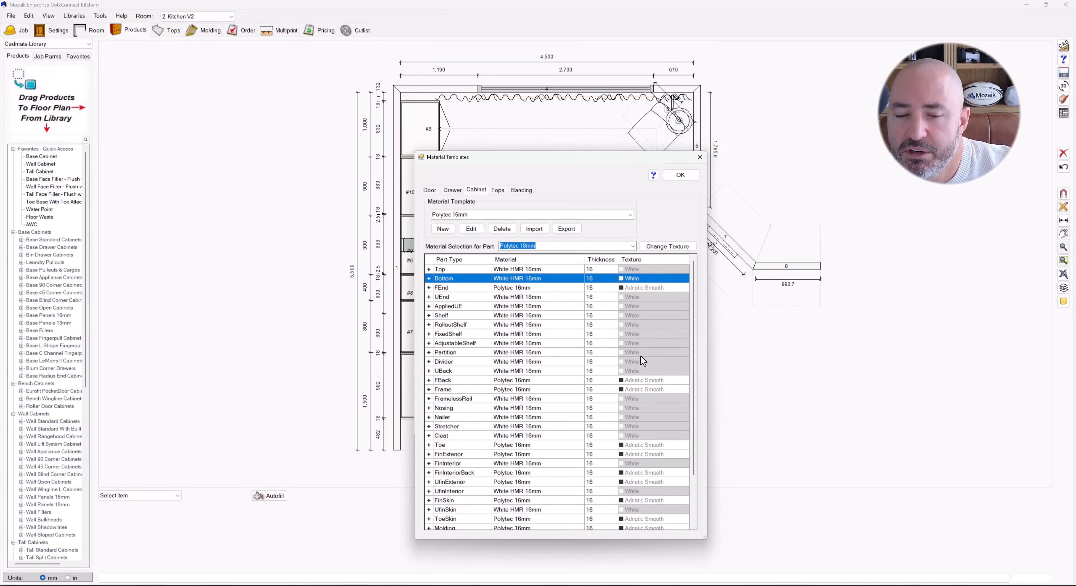
click(543, 288)
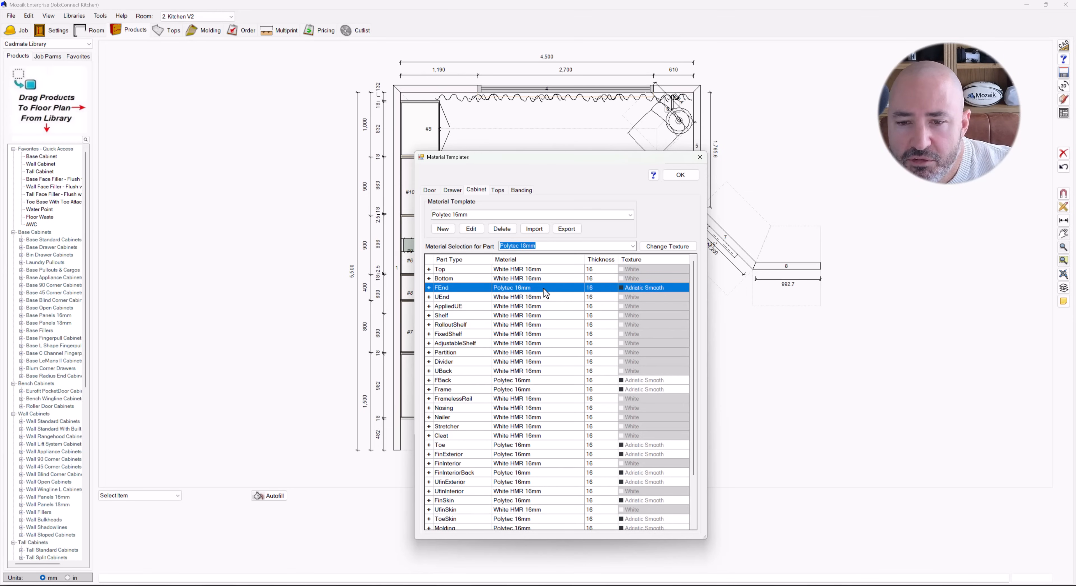
click(526, 378)
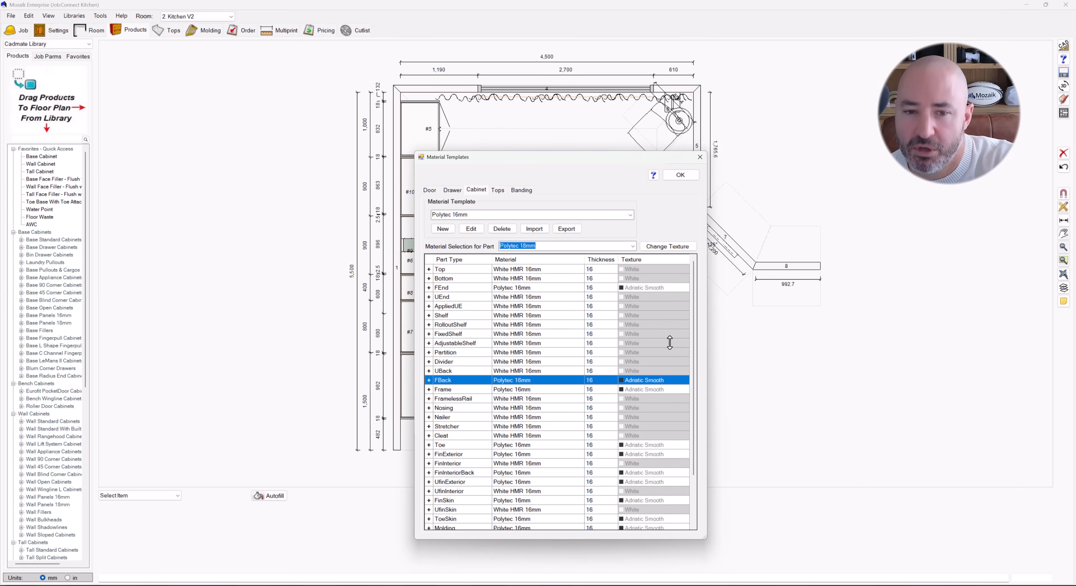
click(680, 175)
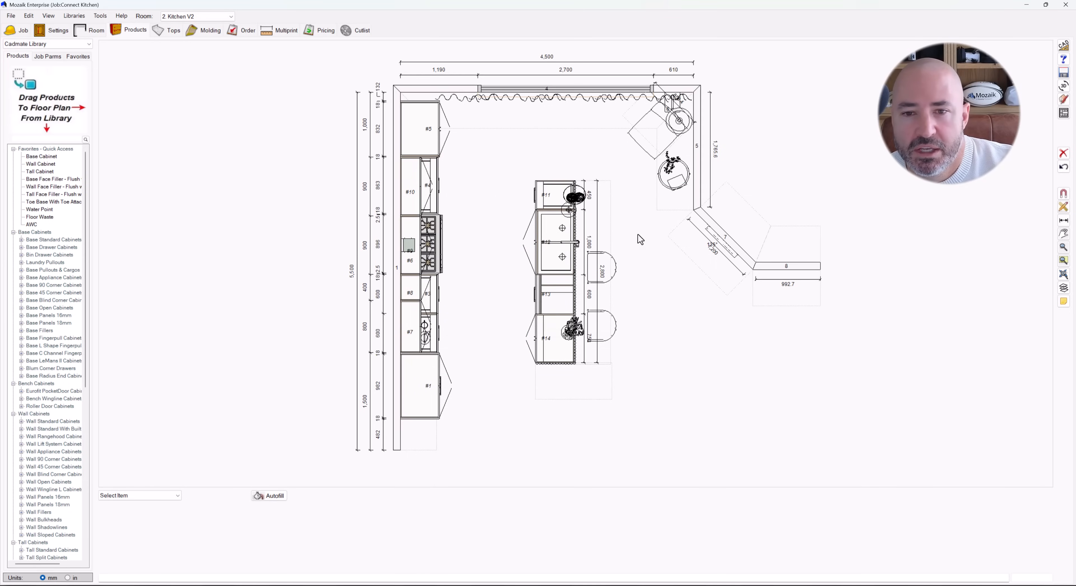
Create a new room named Room 3 with the typical single-wall layout
click(197, 17)
click(195, 37)
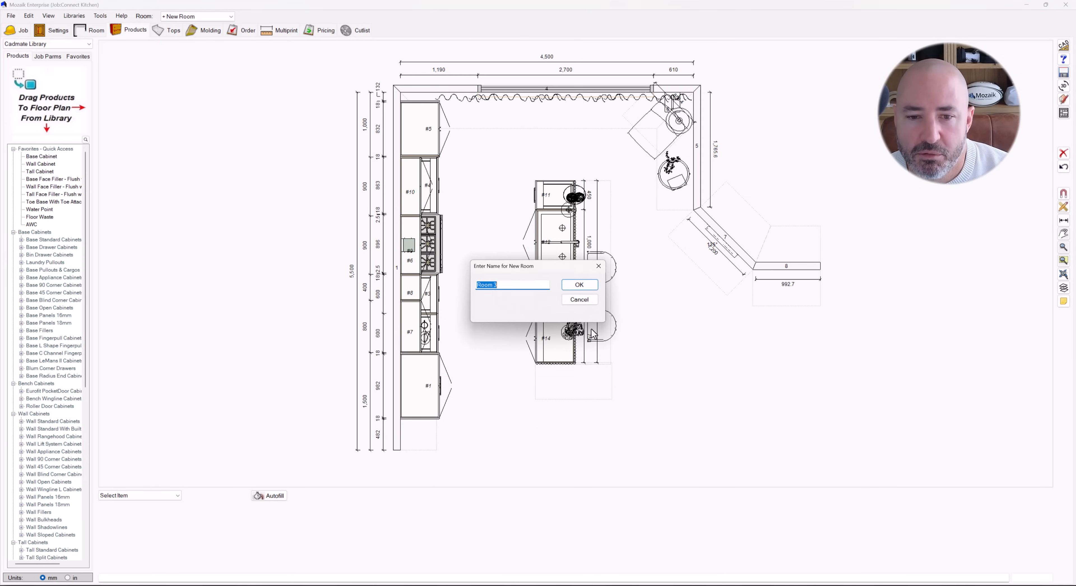
click(580, 285)
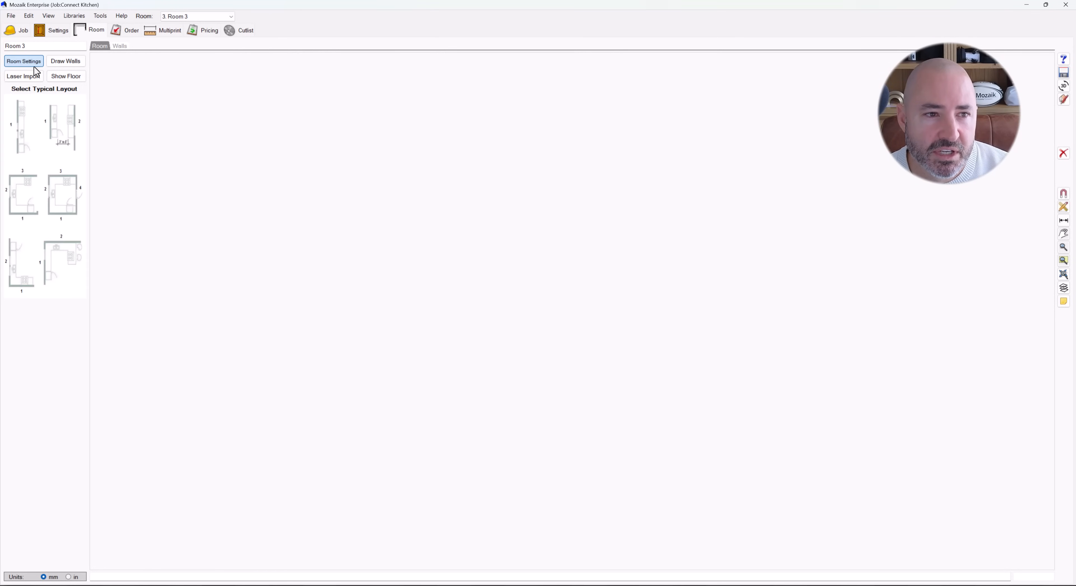
click(23, 109)
Place two base cabinets side by side along wall 1, starting at its left end
click(129, 30)
drag(36, 158, 426, 213)
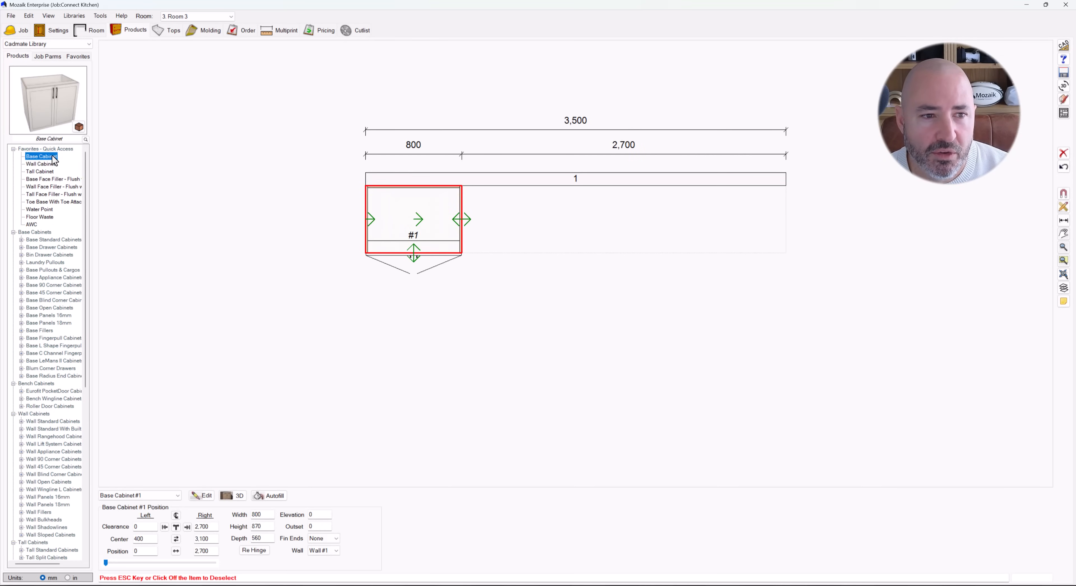
drag(52, 160, 401, 176)
click(198, 87)
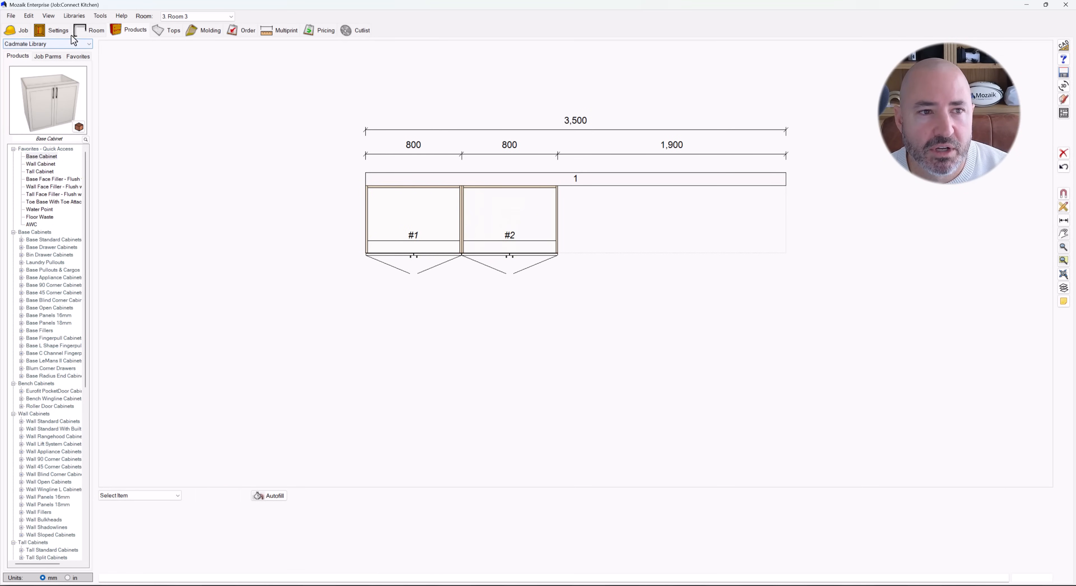
Set the door material template in Room 3's material settings to Polytec 16mm
click(52, 30)
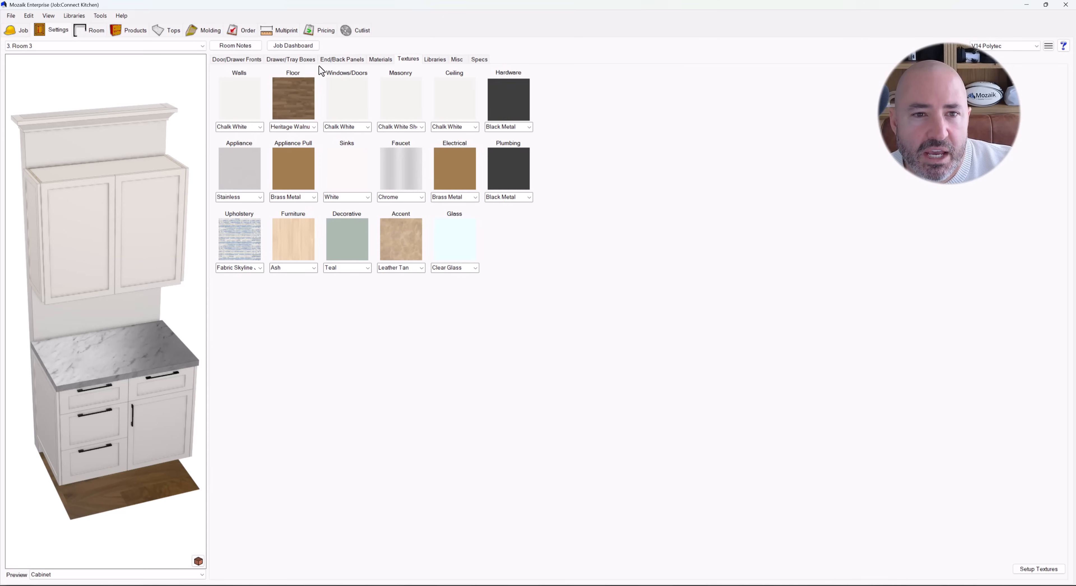
click(381, 59)
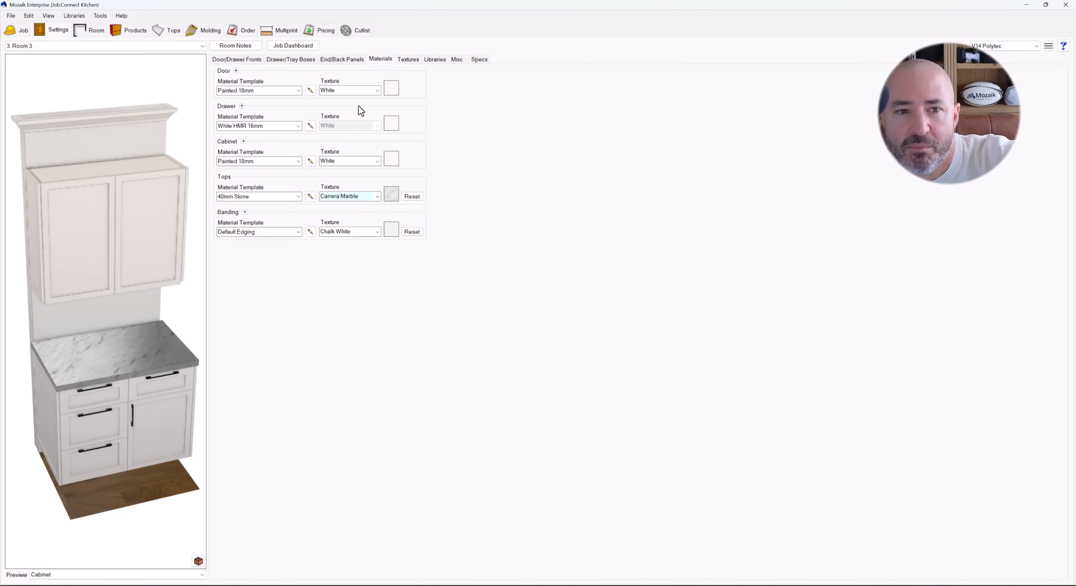
click(298, 91)
click(285, 107)
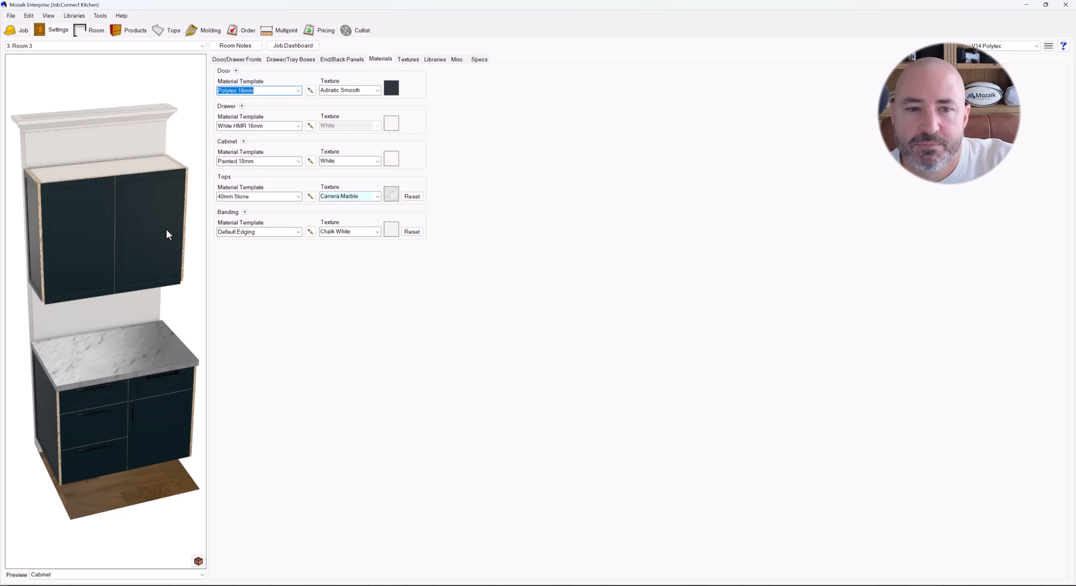
Give the wall cabinet doors their own Painted 18mm material template with the Agave Smooth texture
click(236, 70)
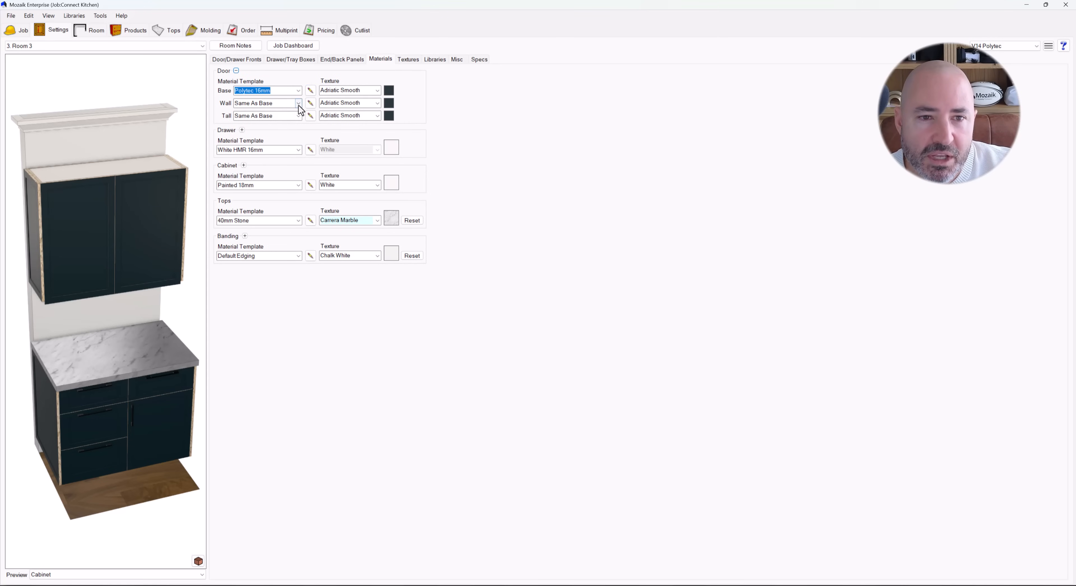
click(298, 103)
click(293, 128)
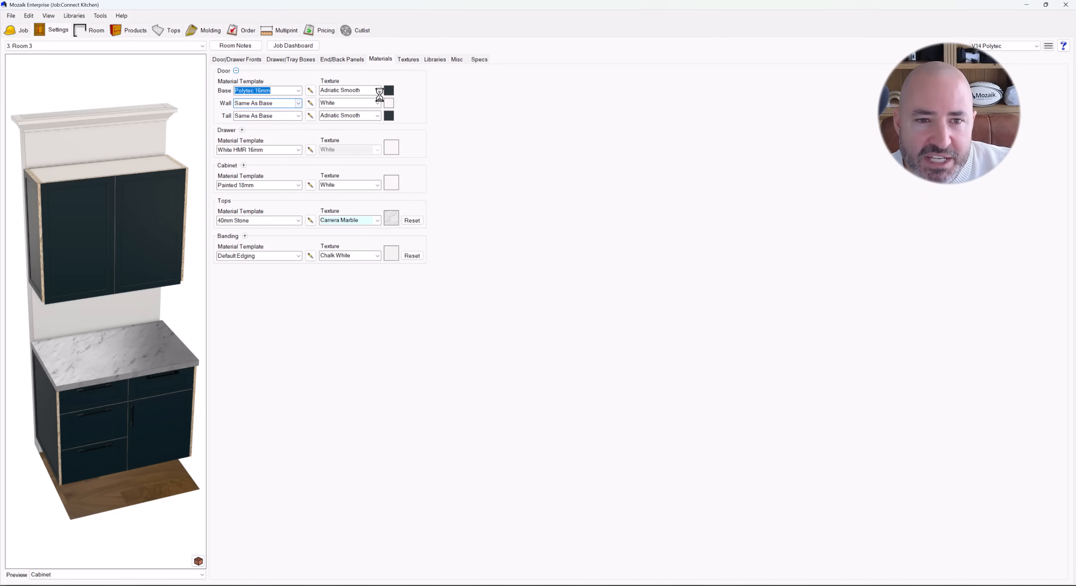
click(377, 103)
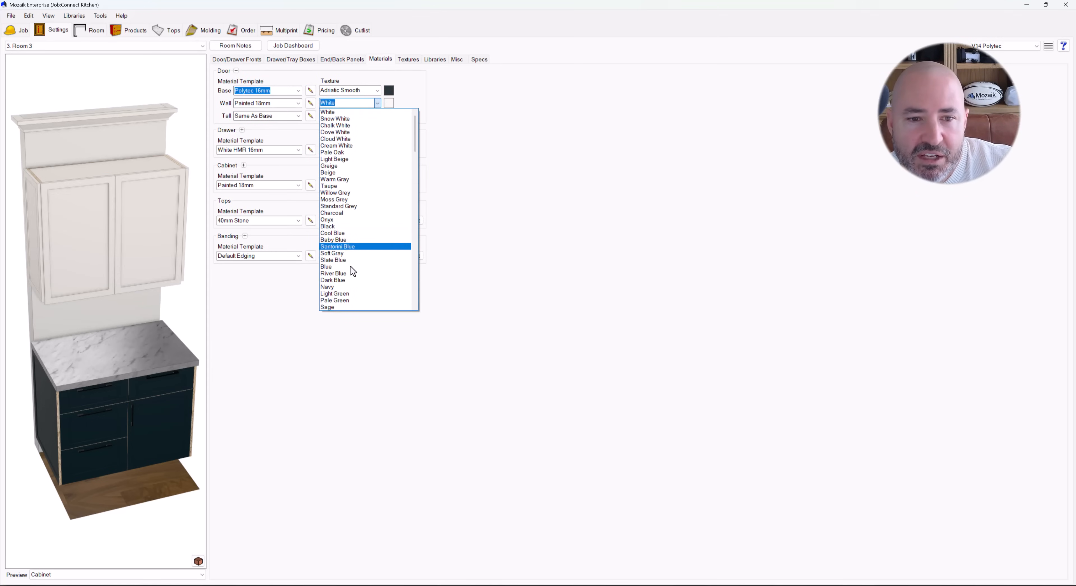
click(338, 159)
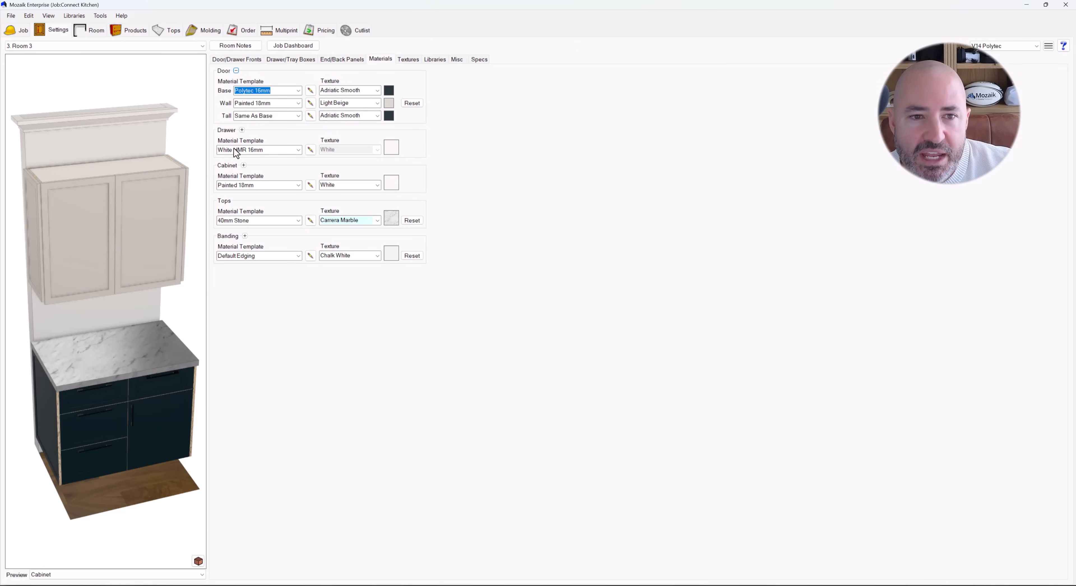
click(388, 104)
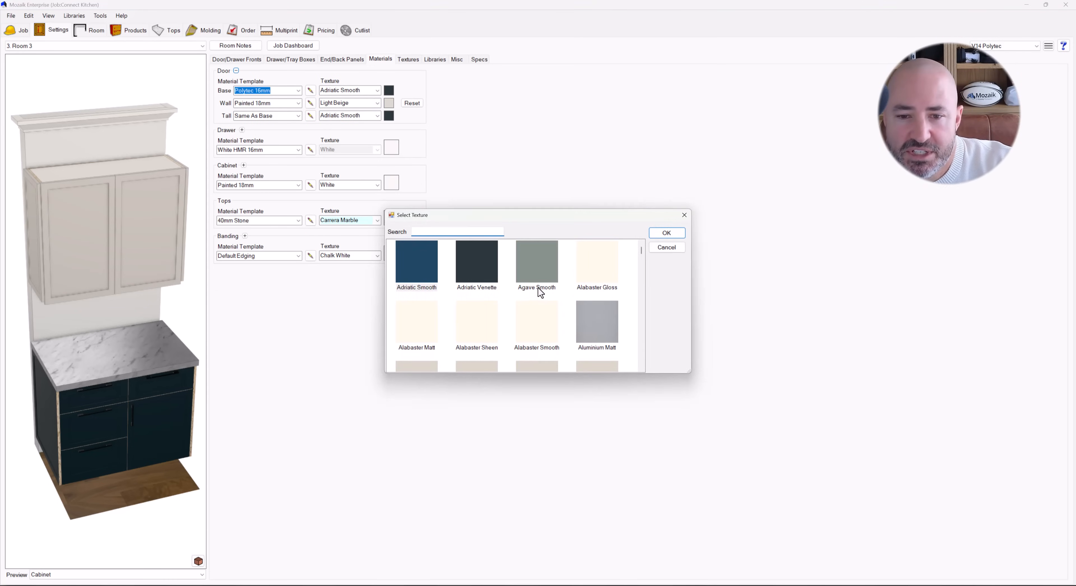
double_click(536, 274)
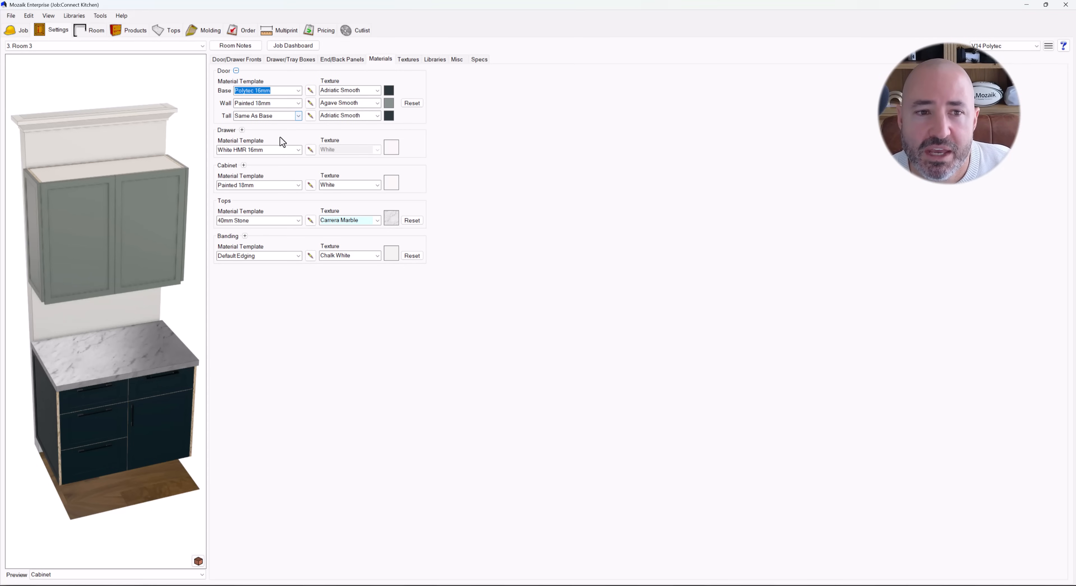
Override the AdjustableShelf material in the room's Painted 18mm cabinet template with Black HMR 25mm
click(244, 165)
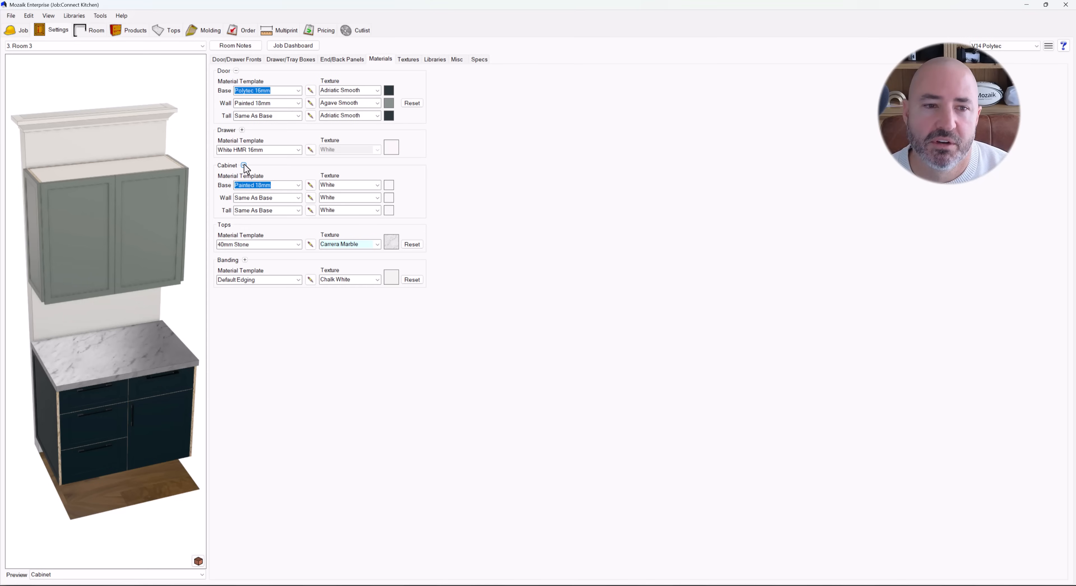
click(244, 166)
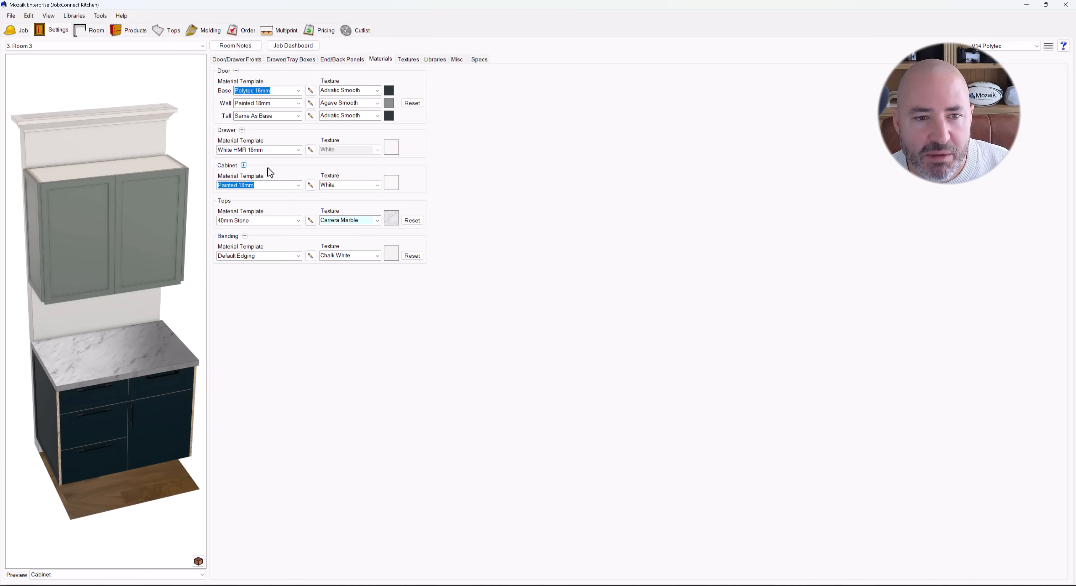
click(310, 185)
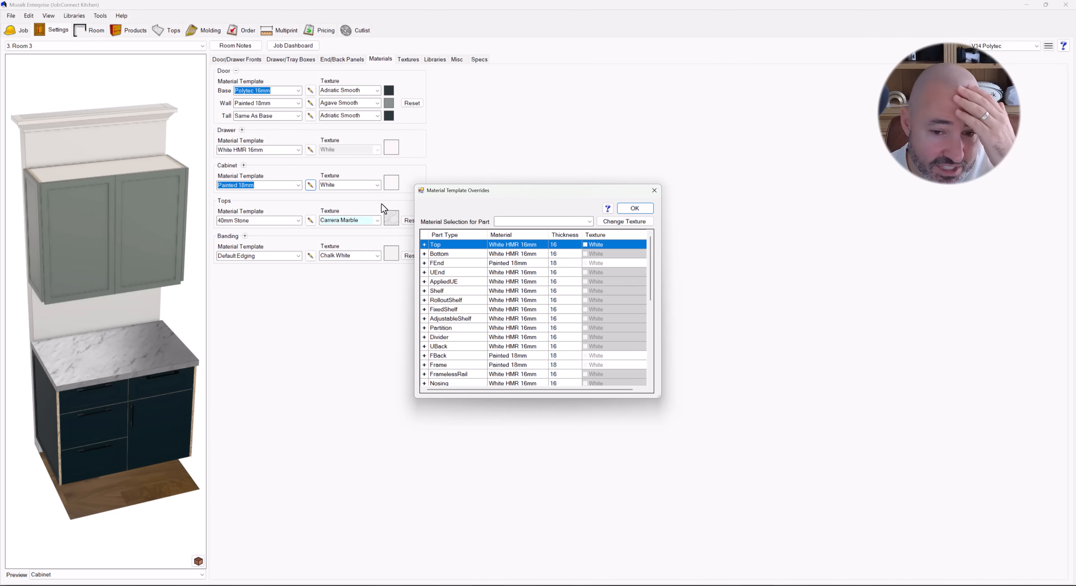
click(468, 324)
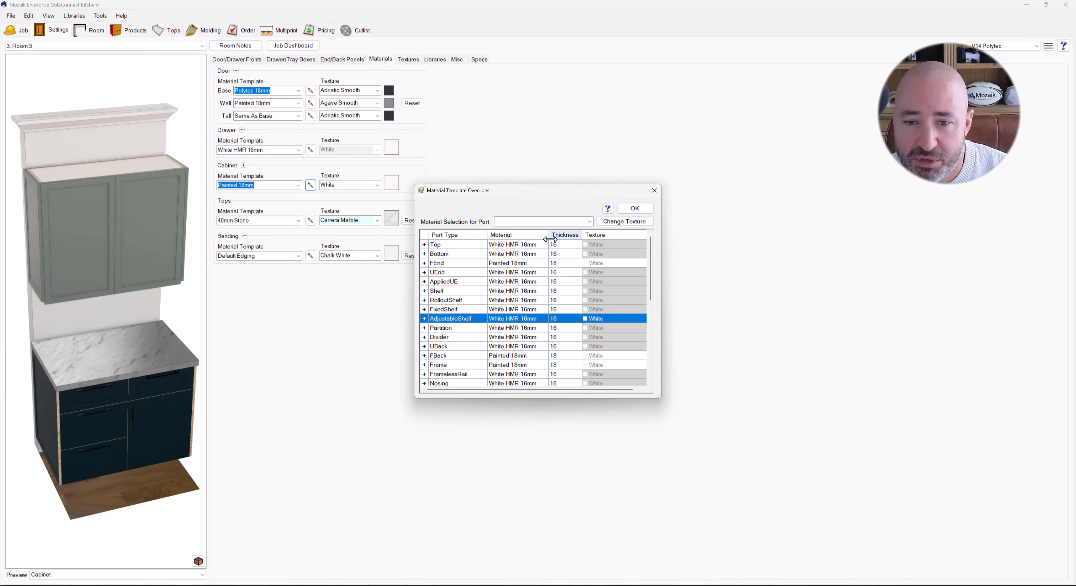
click(589, 221)
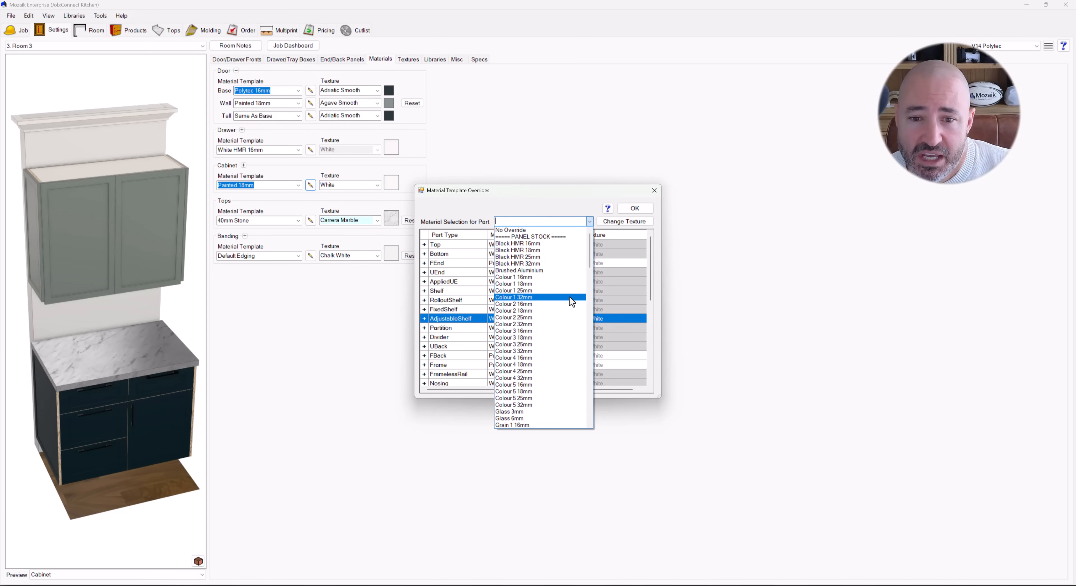
click(543, 256)
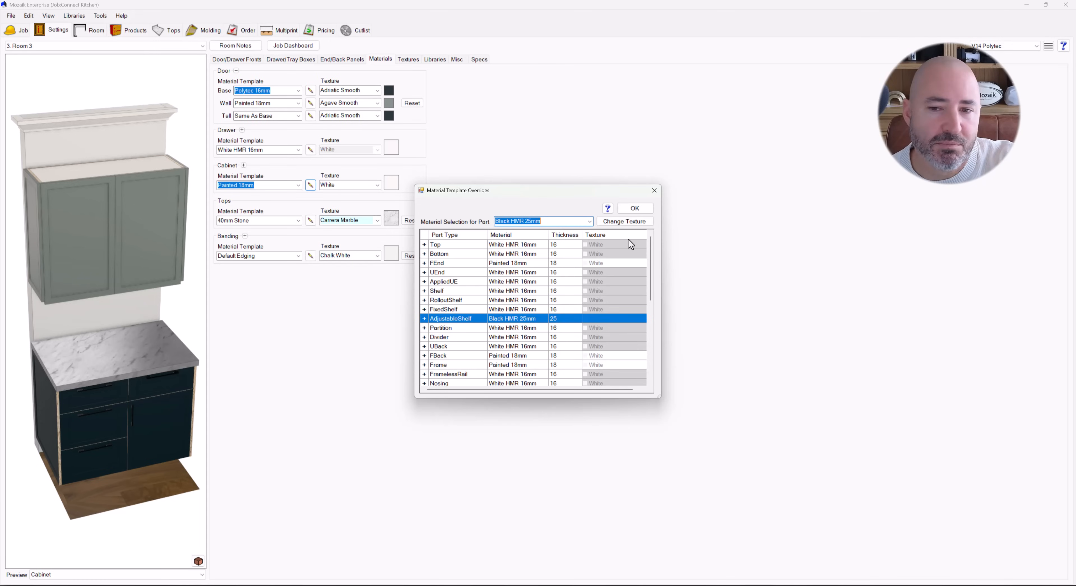
click(634, 208)
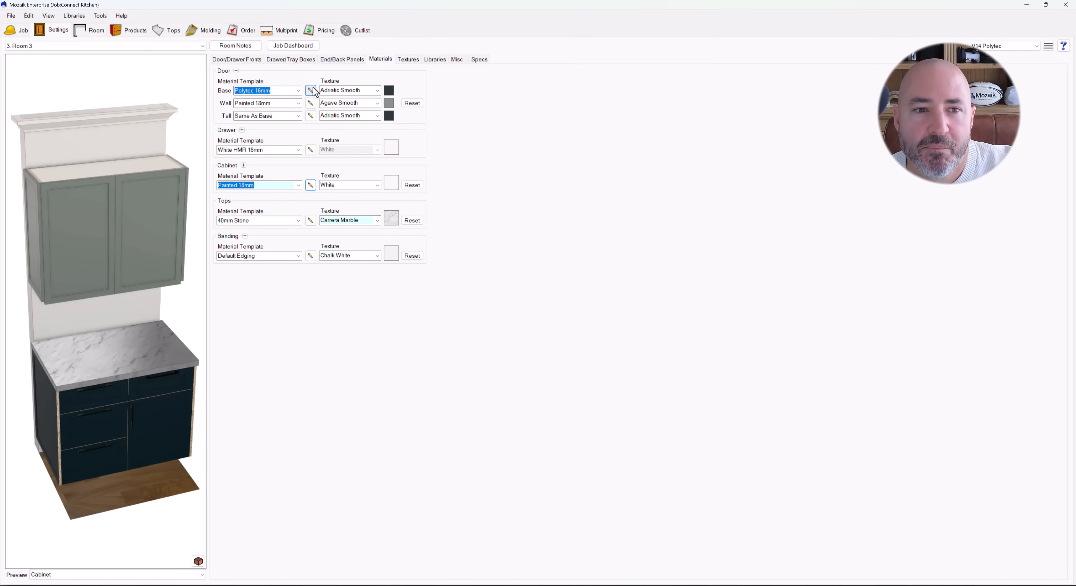
Set the base door texture in the room's material settings to Cinder Matt
click(236, 70)
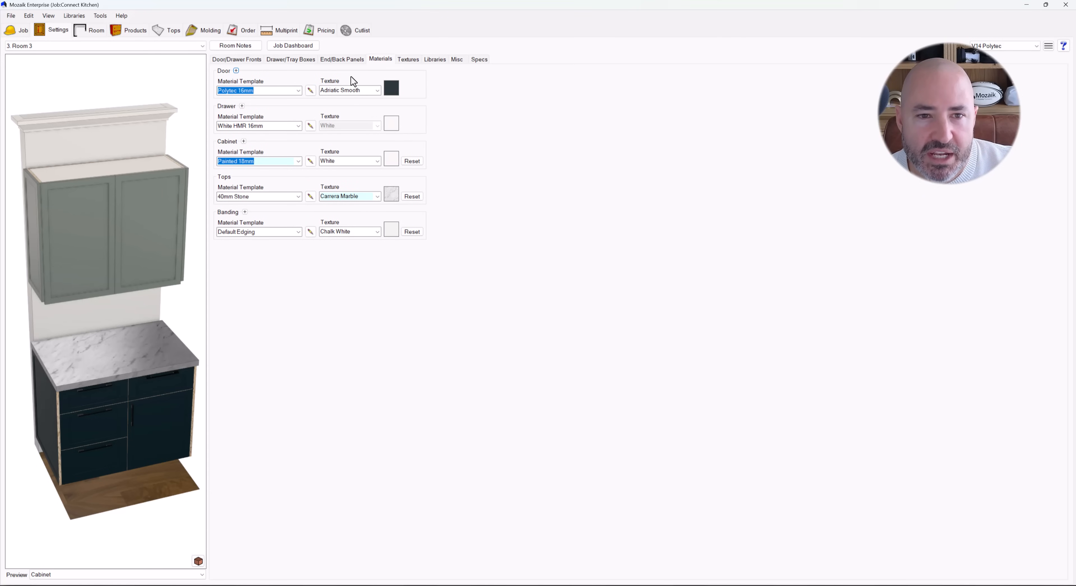
click(377, 90)
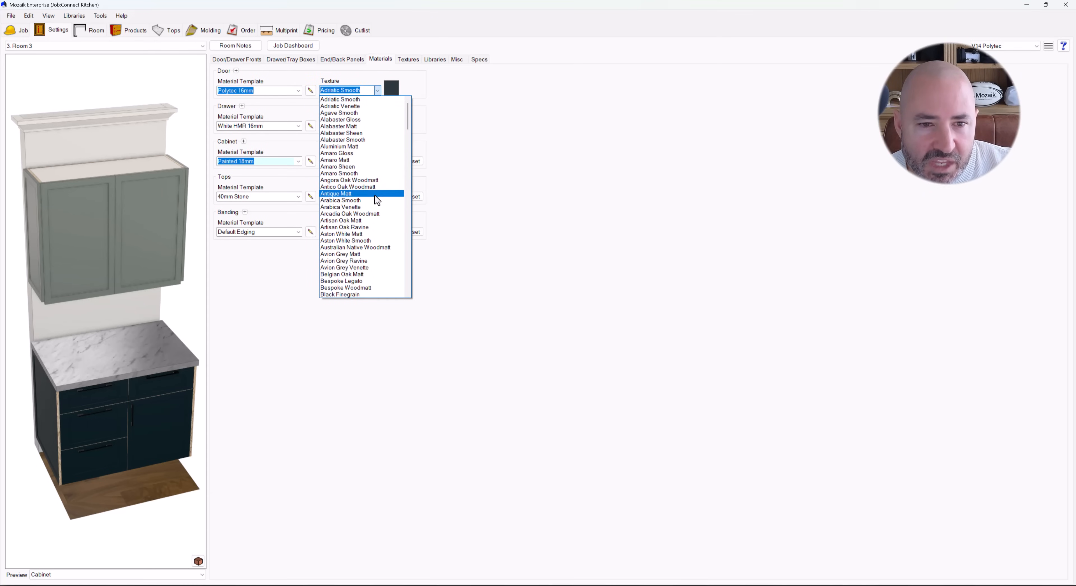
click(389, 90)
click(389, 90)
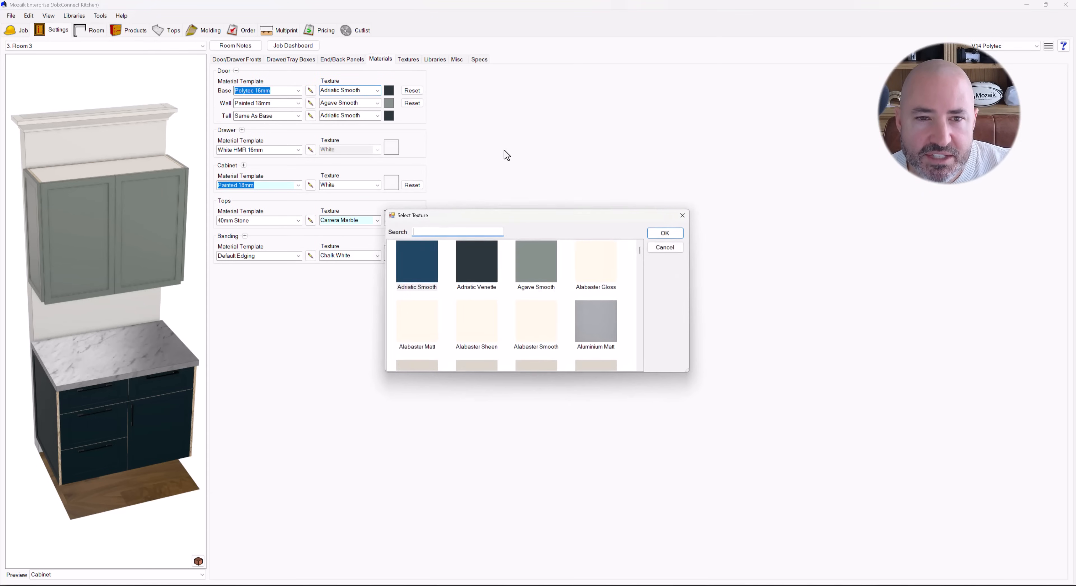
scroll(564, 279, down, 5)
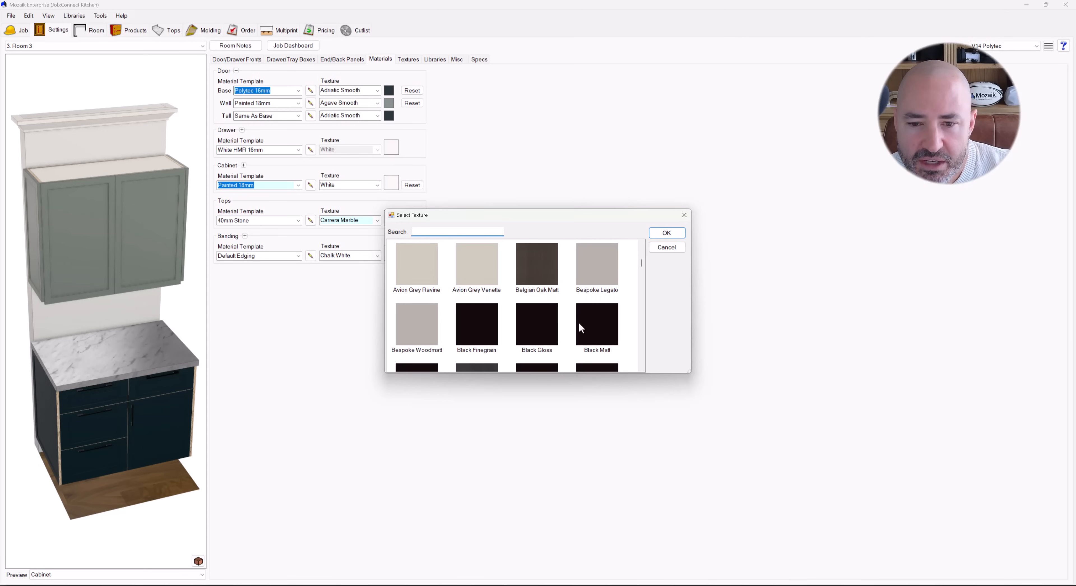
scroll(503, 338, down, 6)
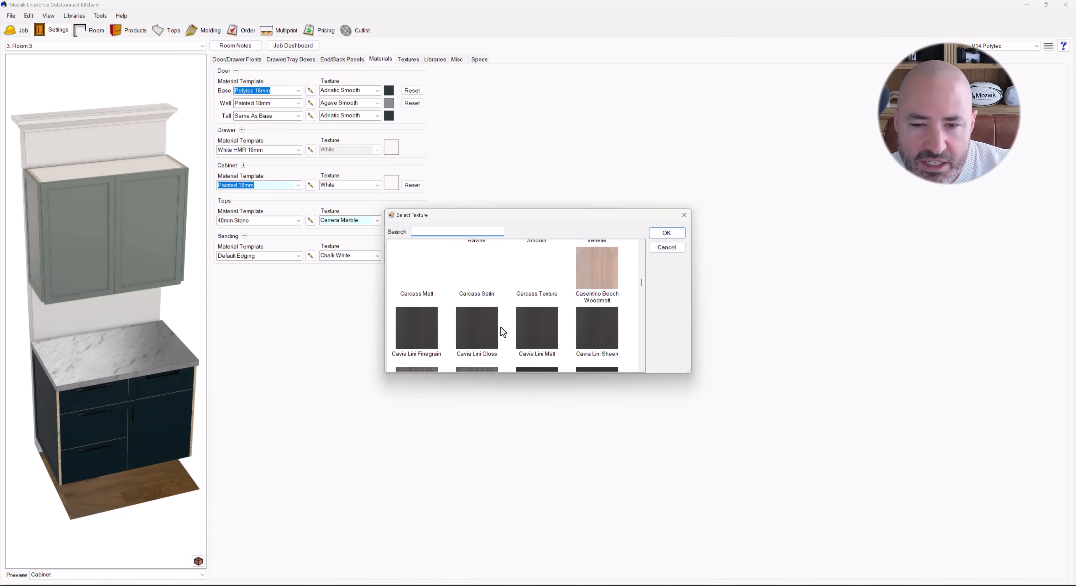
double_click(594, 294)
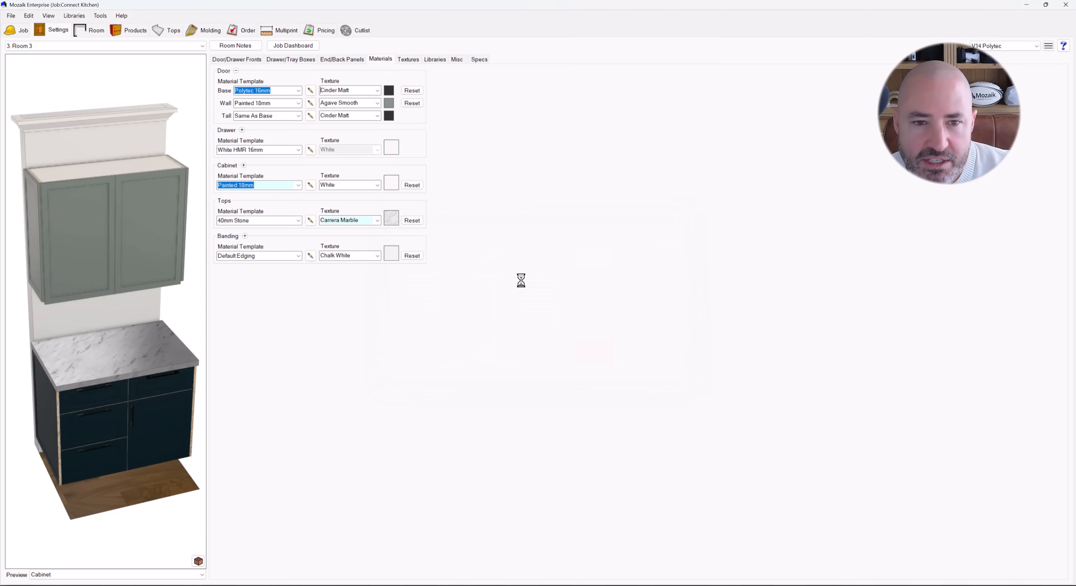
Return to the product layout and display the elevation of wall 1 with nothing selected
click(144, 29)
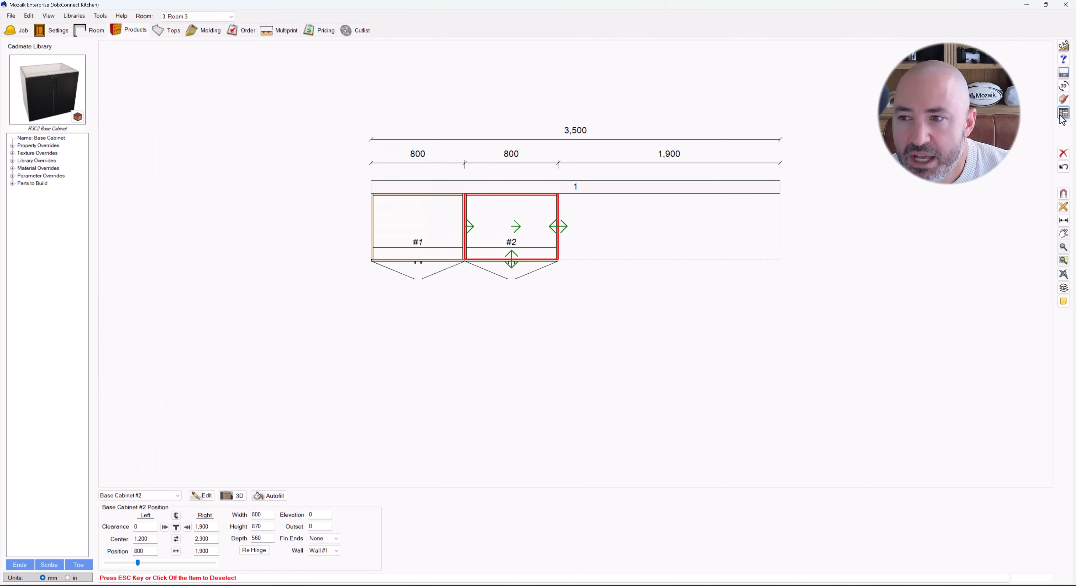
click(1062, 114)
click(325, 324)
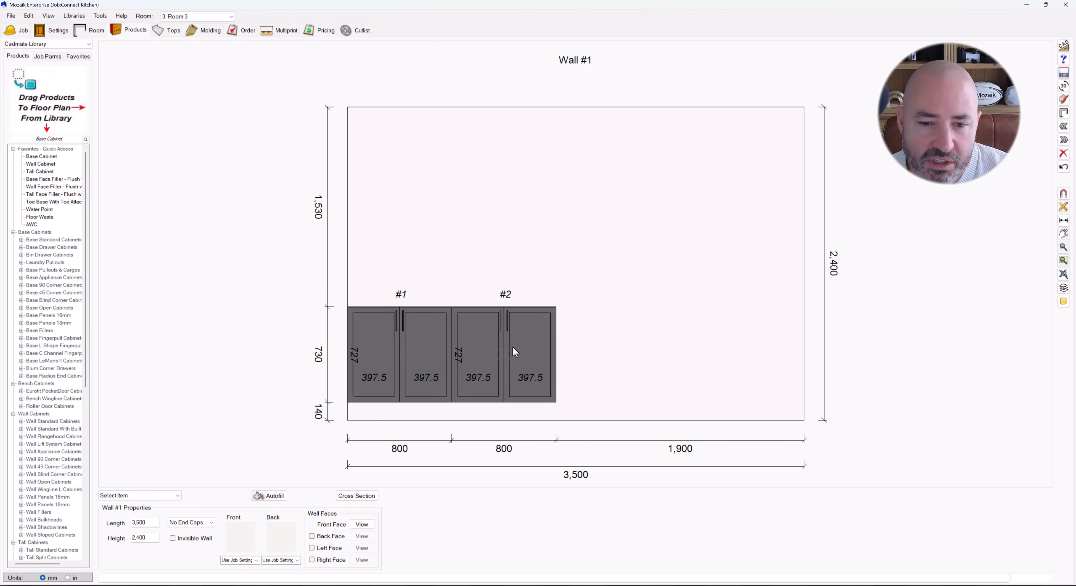
Override the door material of base cabinet #2 with the Polytec 16mm template in Empire Oak Matt
click(527, 357)
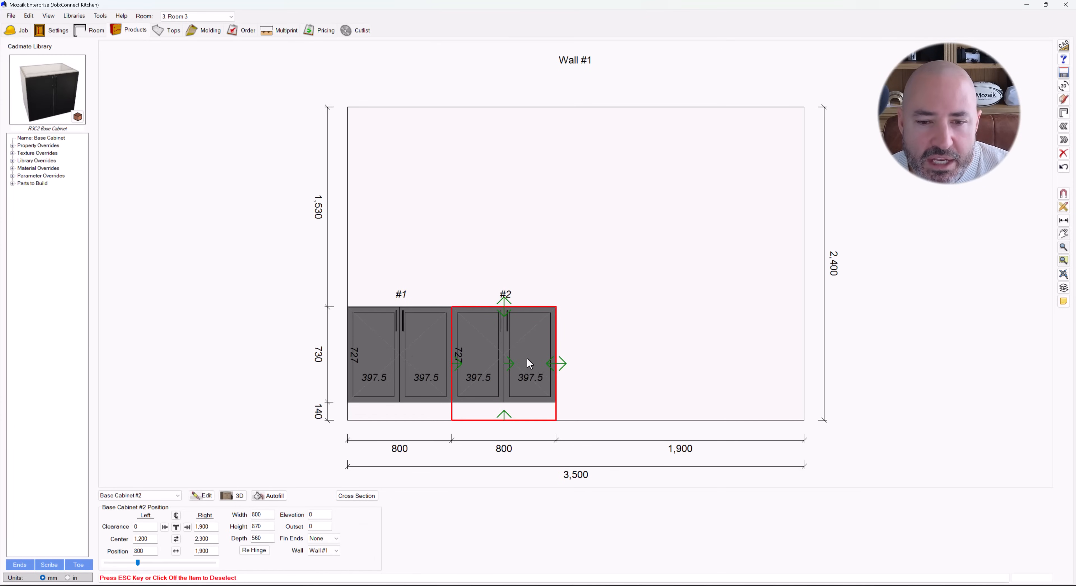
right_click(518, 341)
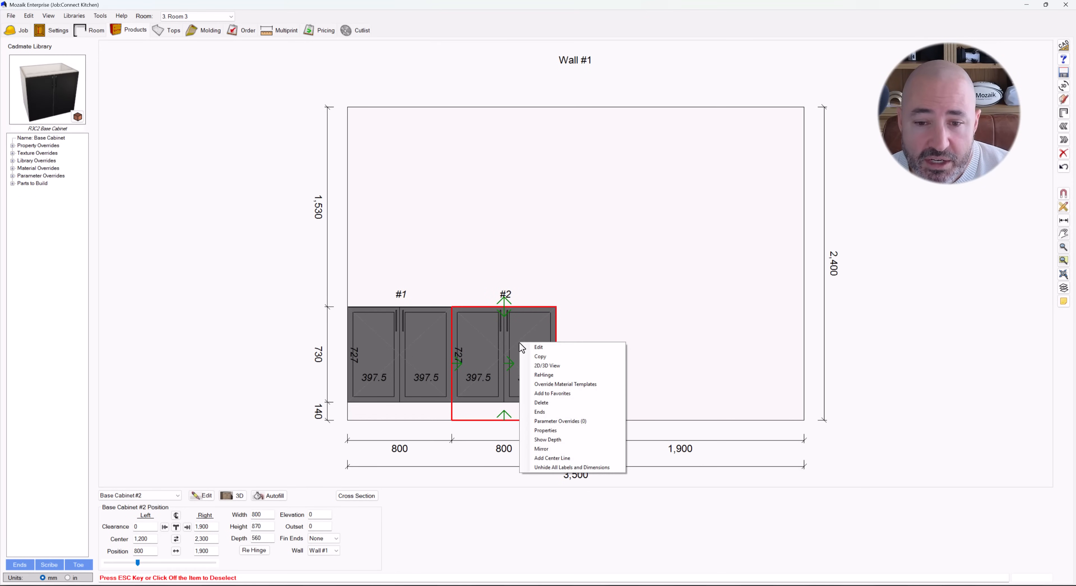
click(558, 384)
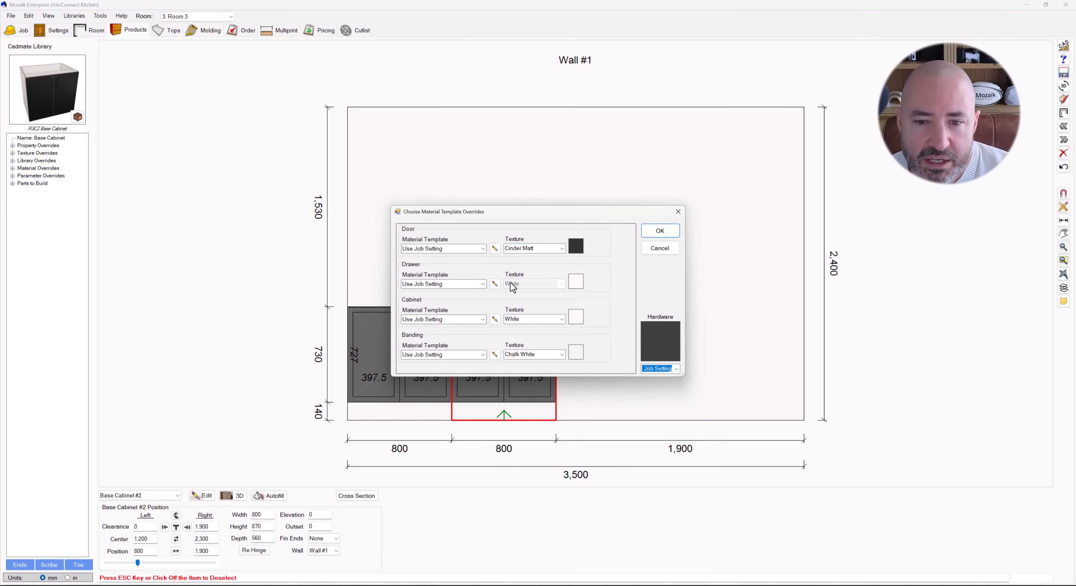
click(562, 248)
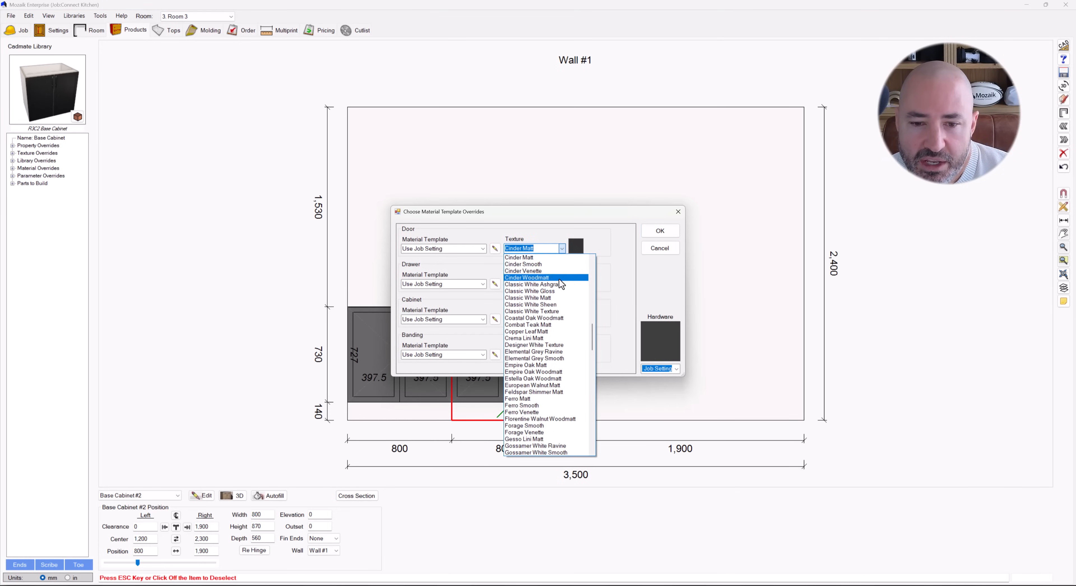
click(543, 365)
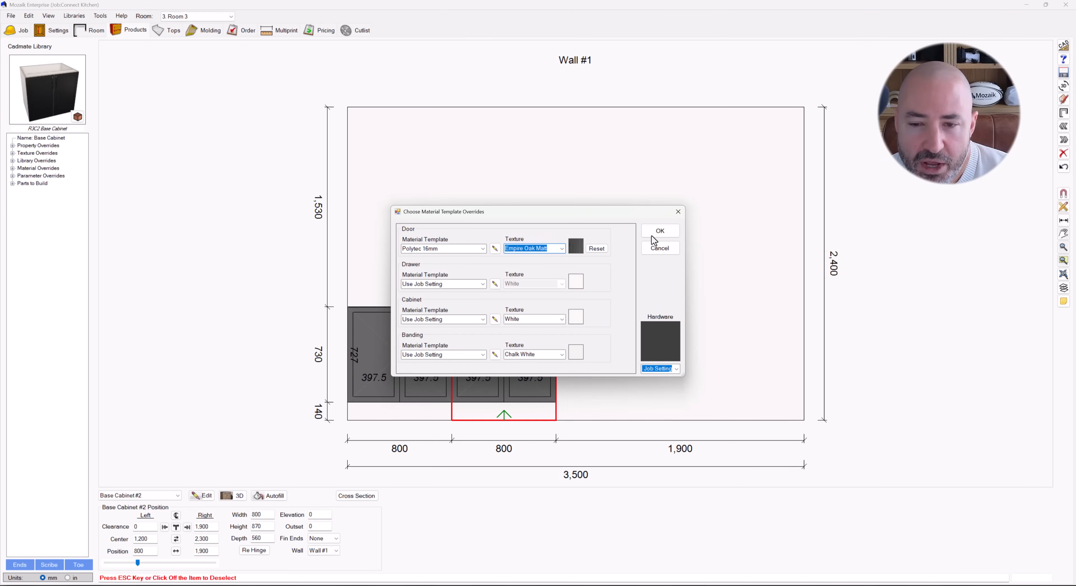
click(658, 231)
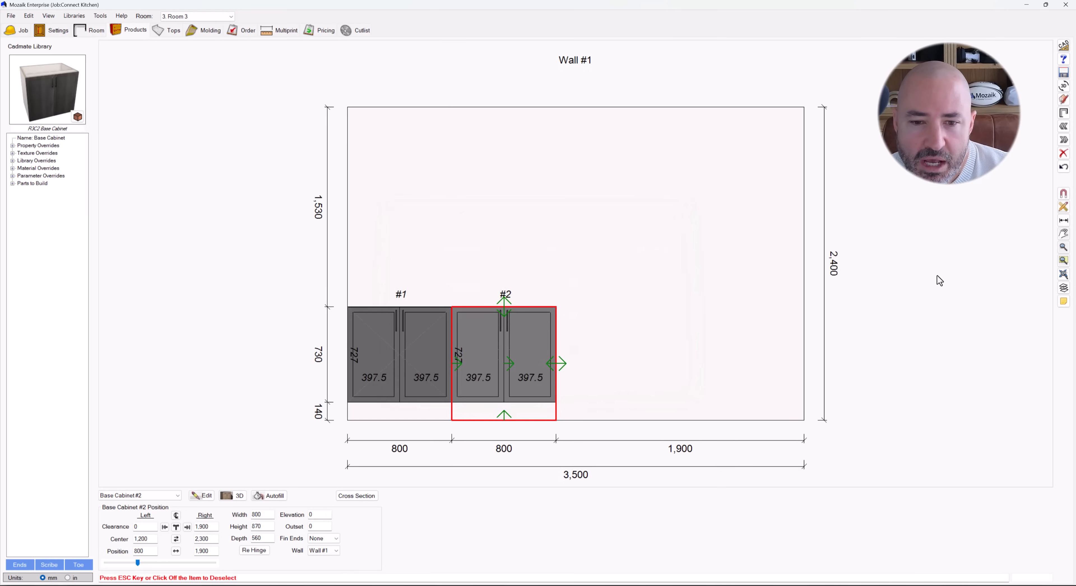
Change the door texture override of base cabinet #2 to Coastal Oak Woodmatt and deselect the cabinet
right_click(467, 353)
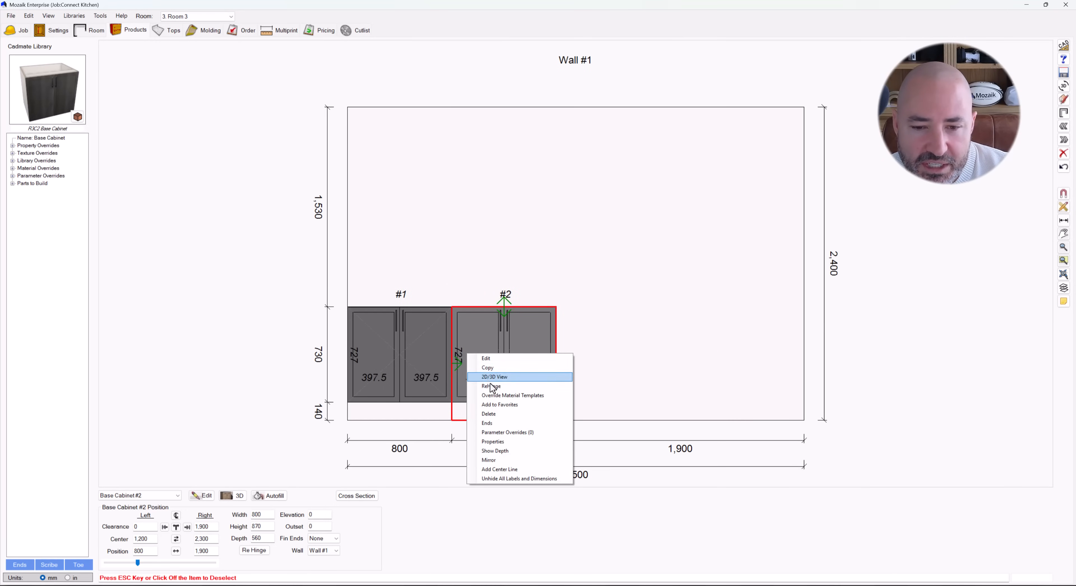
click(507, 395)
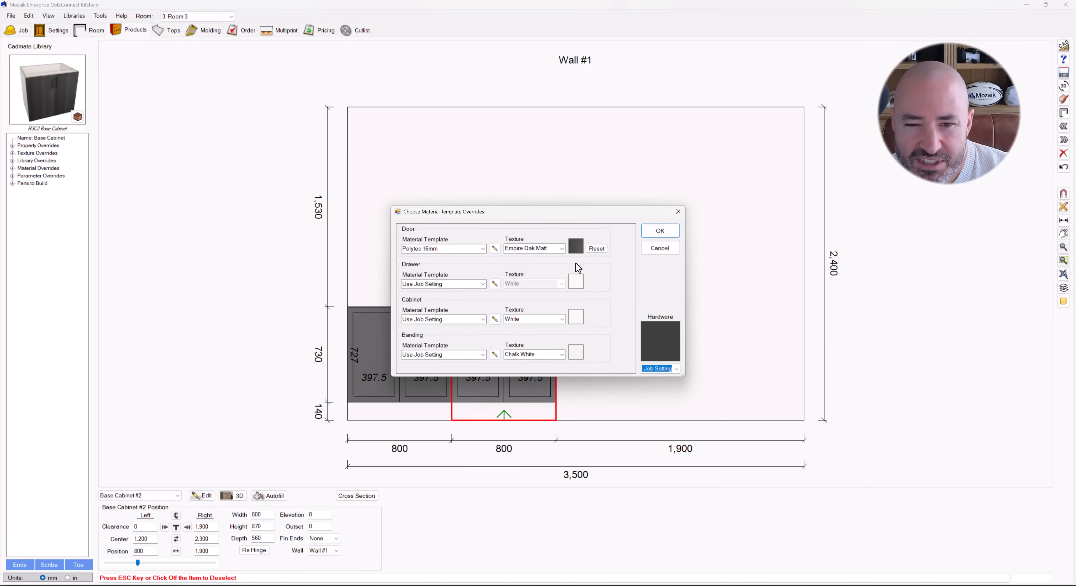
click(581, 248)
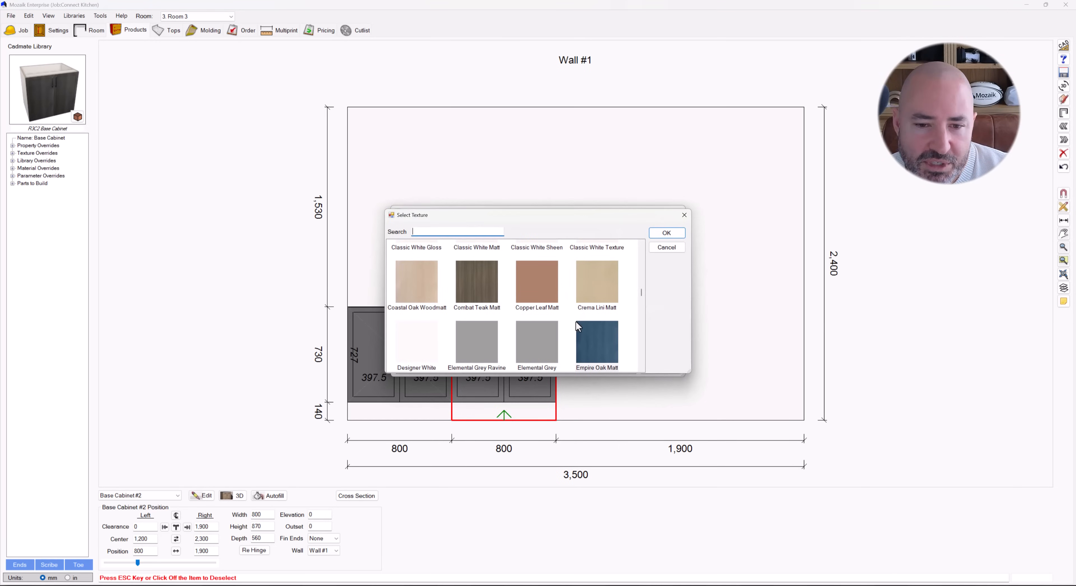
double_click(414, 285)
click(655, 233)
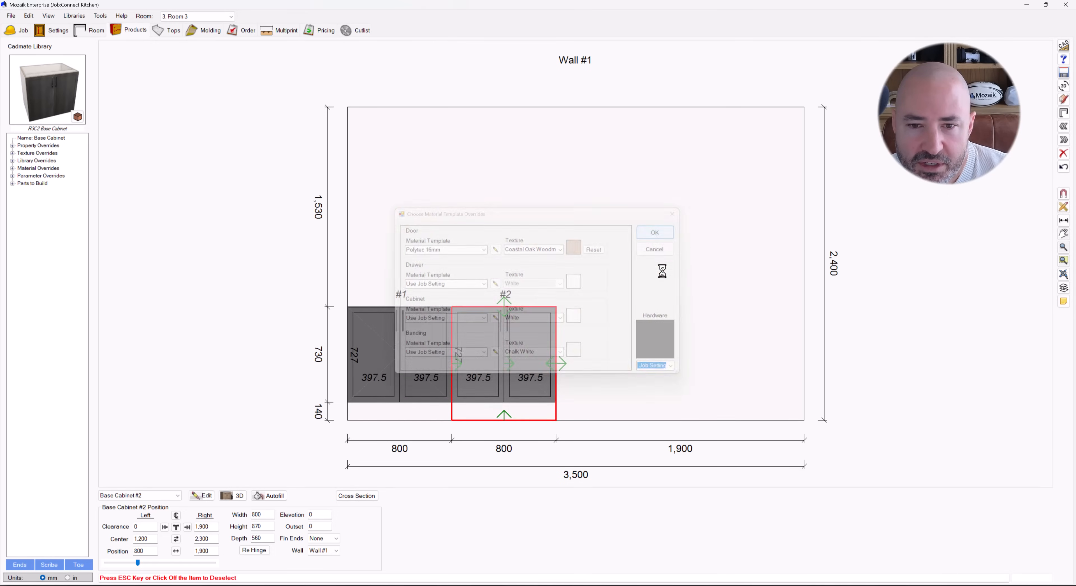
click(330, 360)
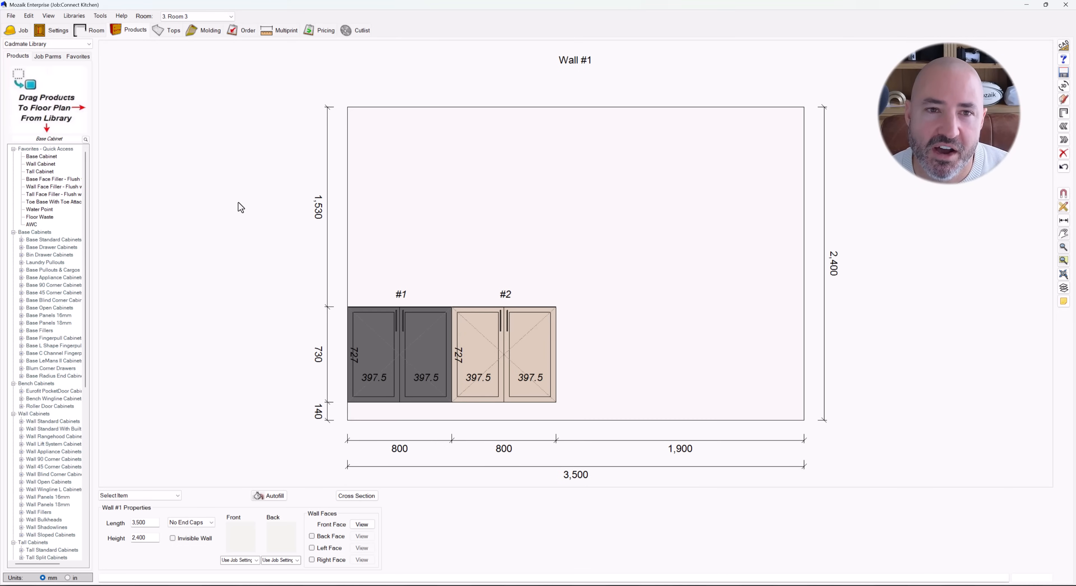
Open the cutlist for all parts, filter it to Room 3 and list the materials used in that room
click(355, 30)
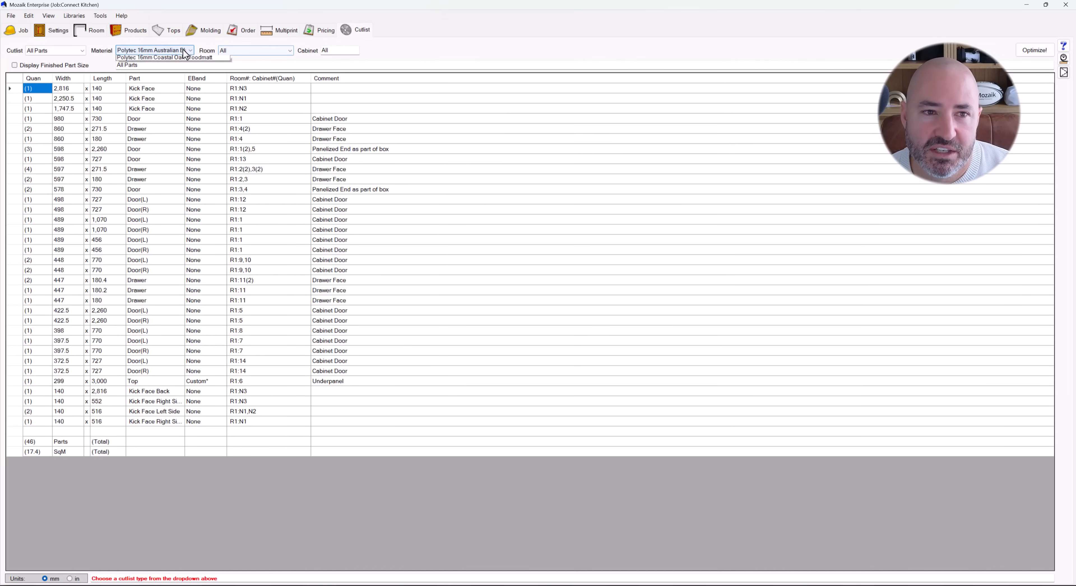
click(183, 49)
click(226, 50)
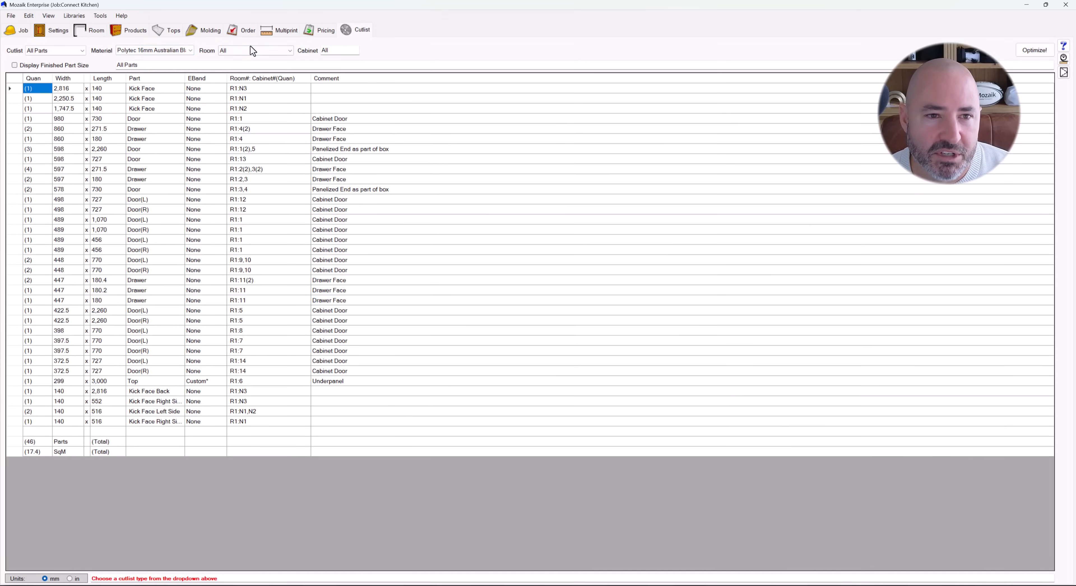
click(252, 49)
click(245, 87)
click(179, 50)
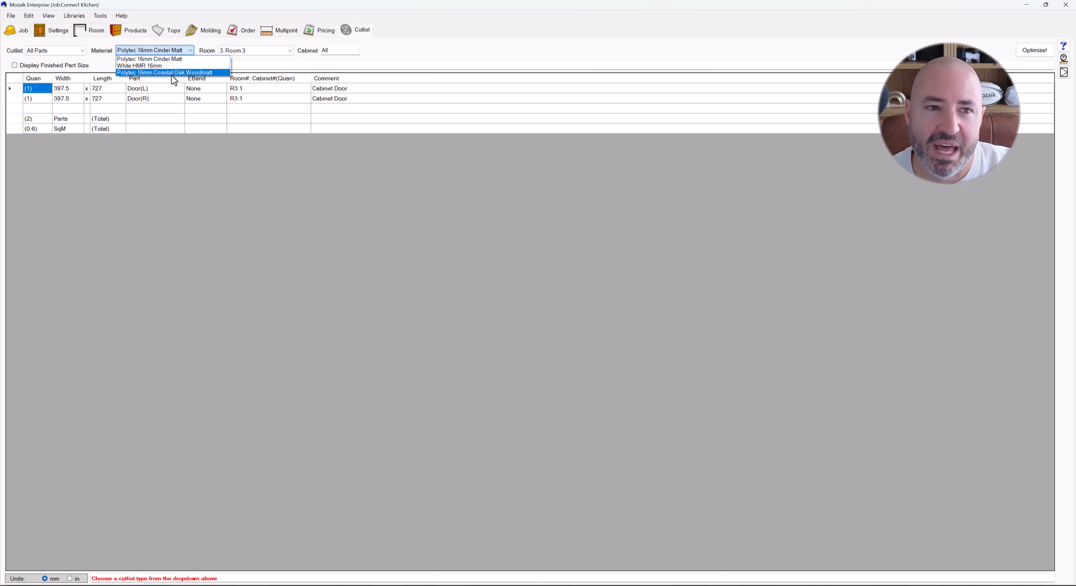
Return to the product layout and select base cabinets #2 and #1 in turn to compare their door finishes
click(134, 30)
click(135, 33)
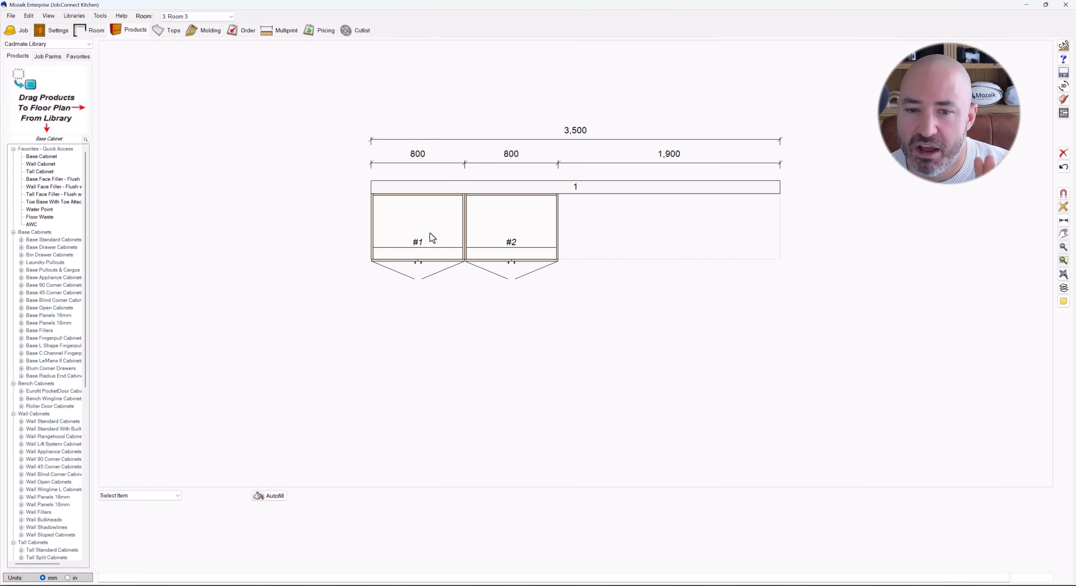
click(481, 242)
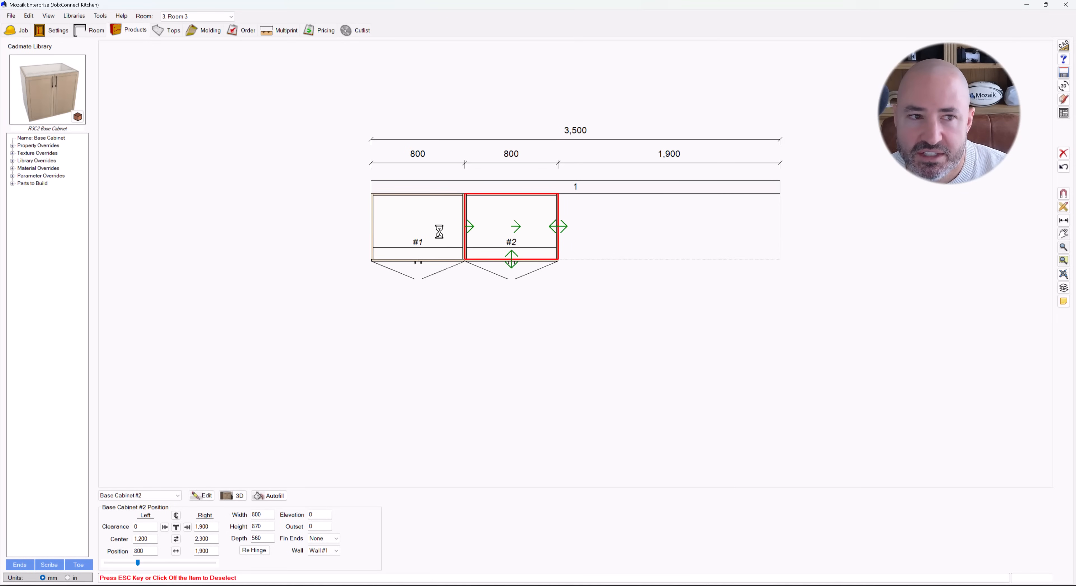
click(439, 232)
Reopen the cutlist, limit it to Room 3 again and review which Polytec 16mm materials it separates
click(347, 34)
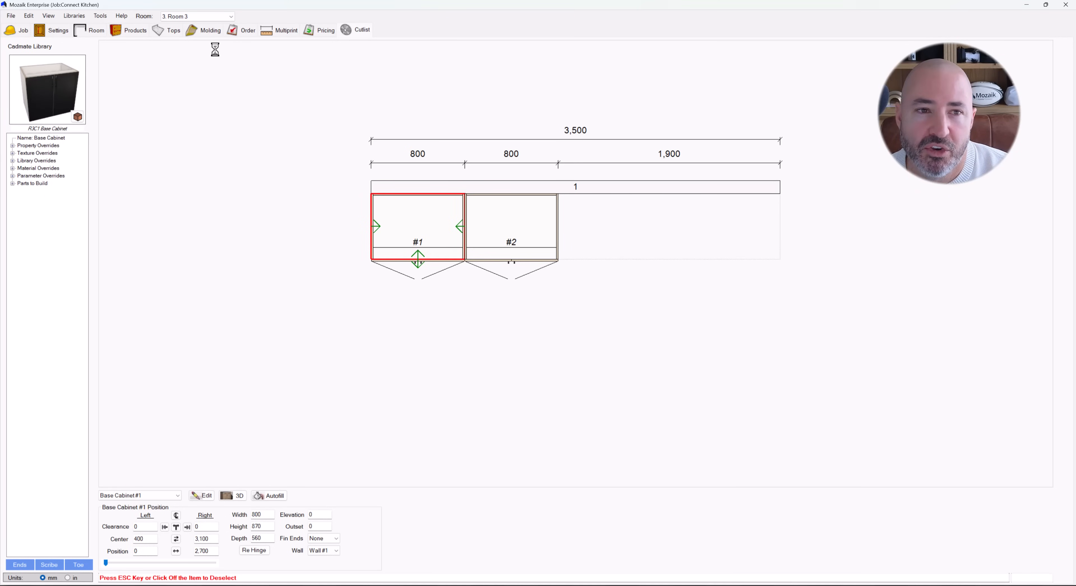
click(186, 46)
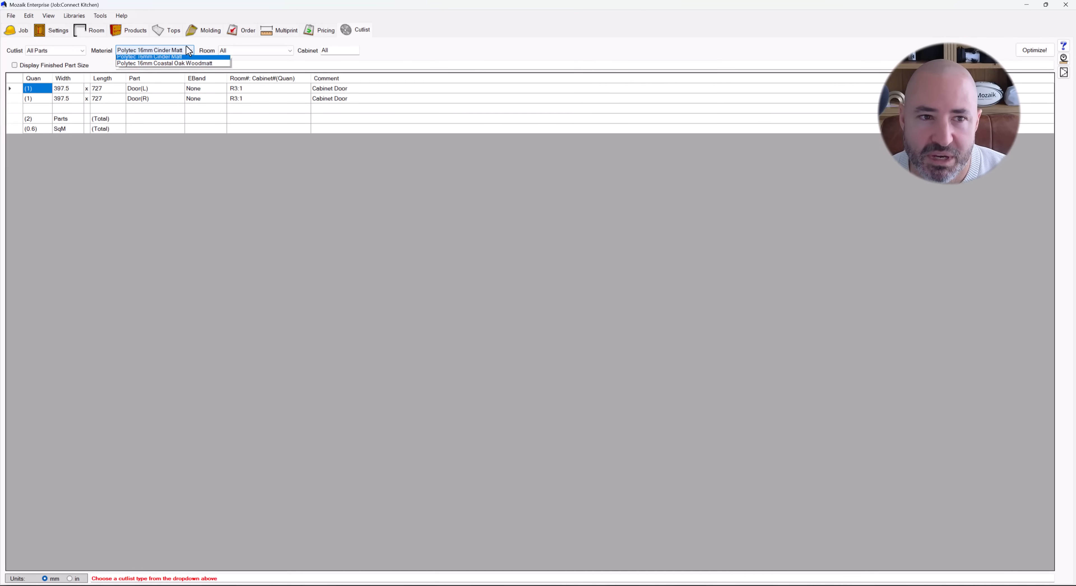
click(271, 55)
click(271, 51)
click(256, 86)
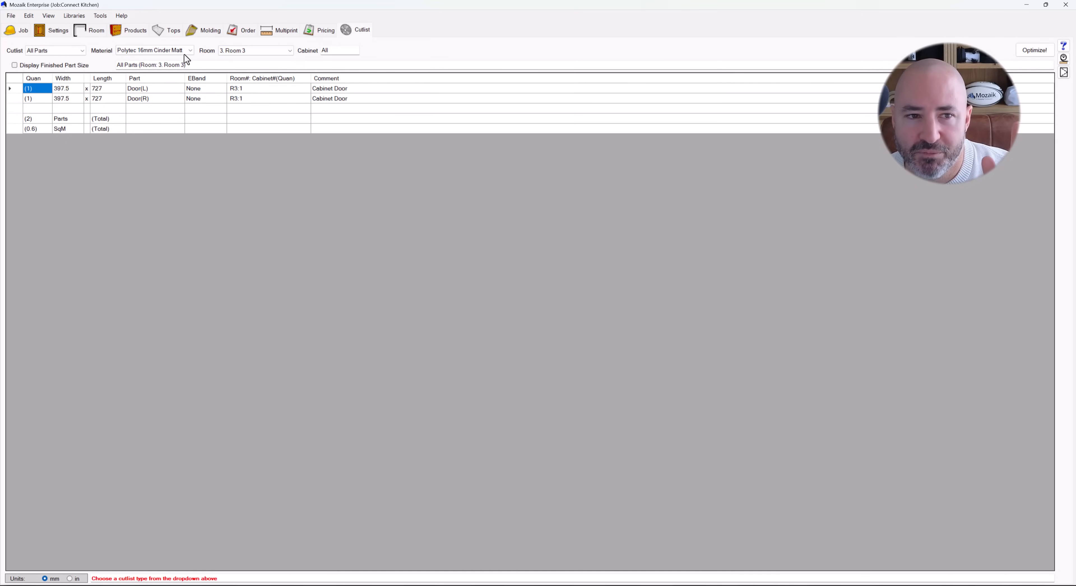
click(185, 50)
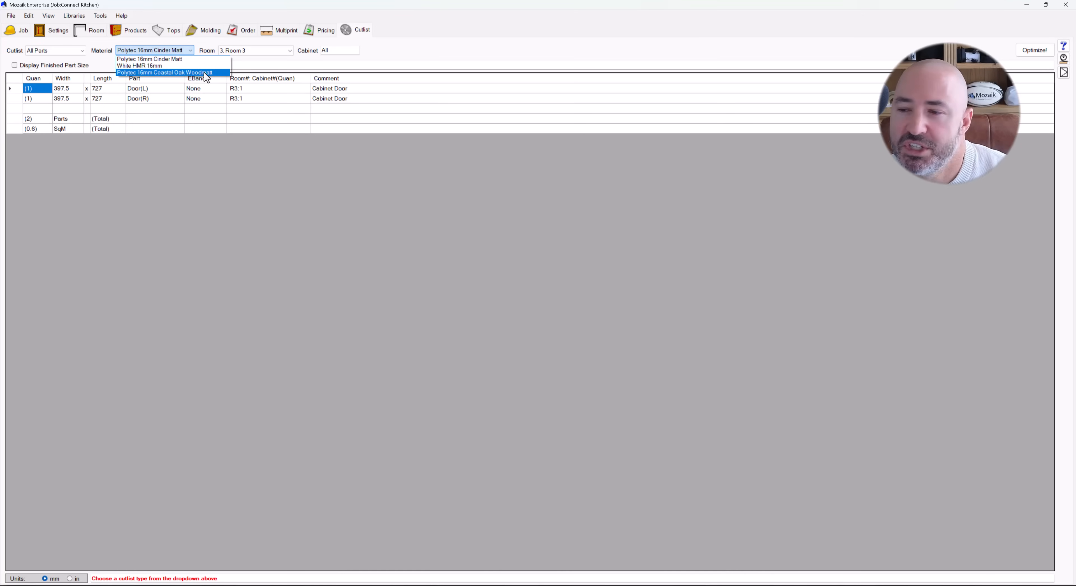
click(254, 188)
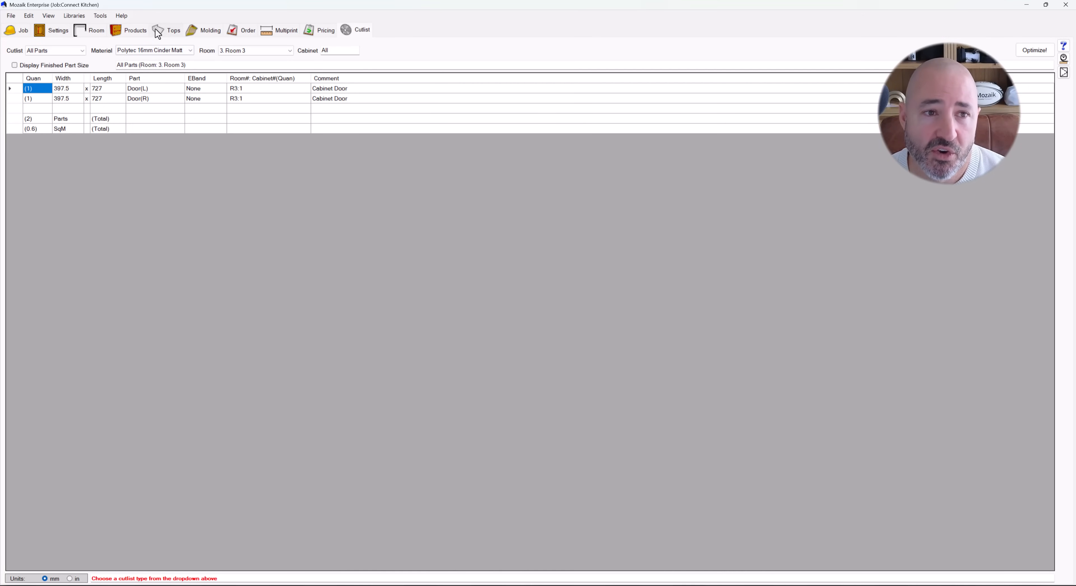
Return to the product layout, select base cabinet #2 and show the elevation of wall 1
click(132, 29)
click(490, 216)
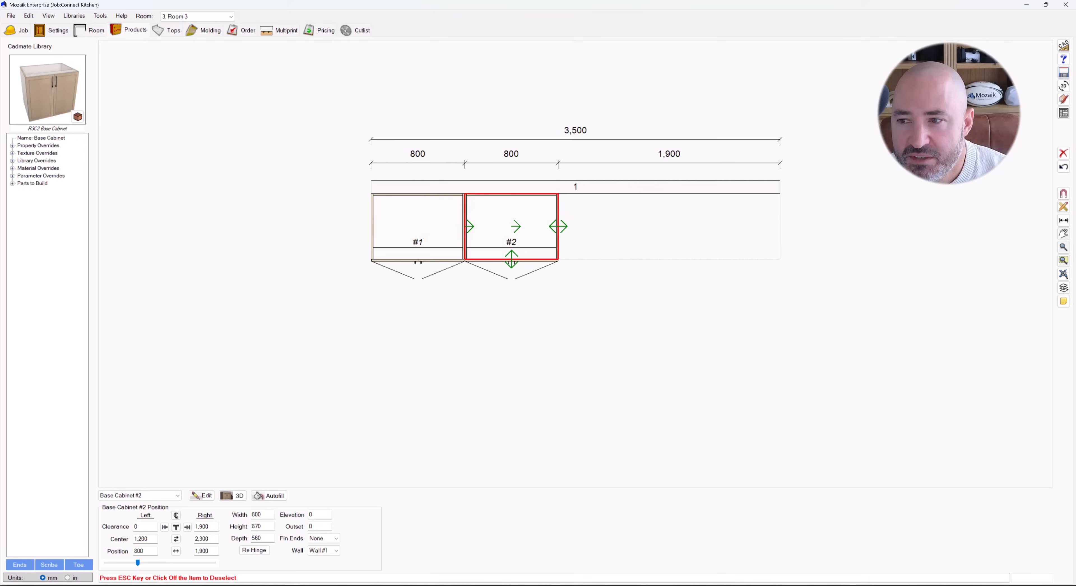
click(1063, 112)
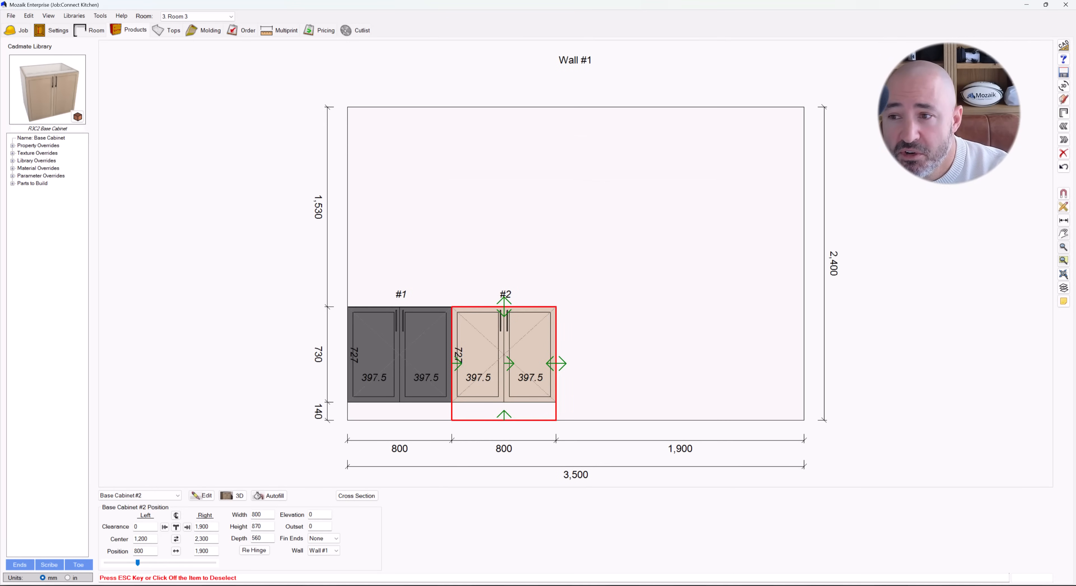
Inspect the door textures and exposed edges of both base cabinets in the 3D room viewer, close it and deselect the cabinet
click(1063, 86)
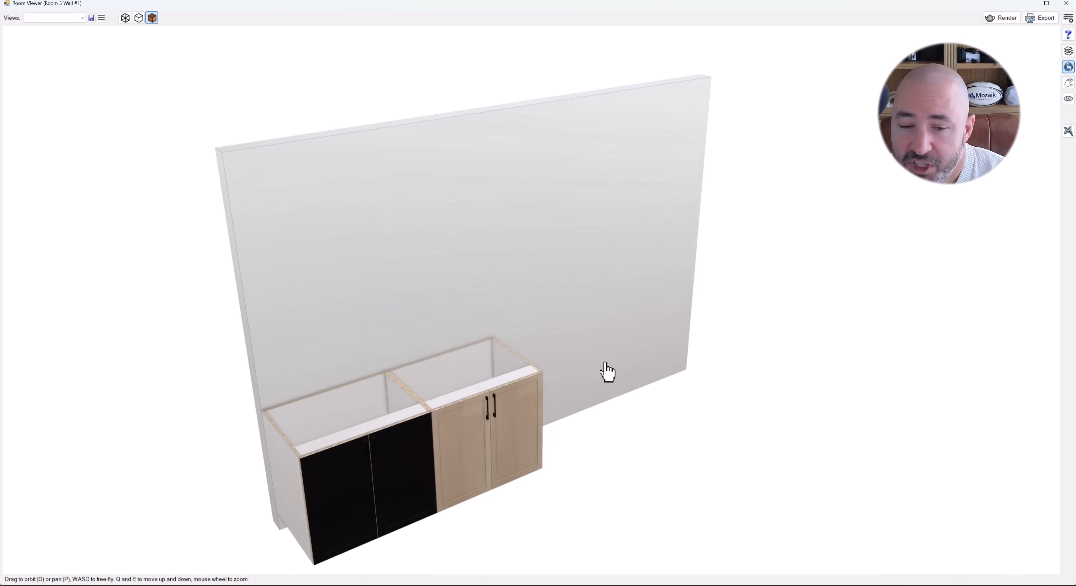
drag(607, 371, 407, 399)
scroll(493, 381, up, 6)
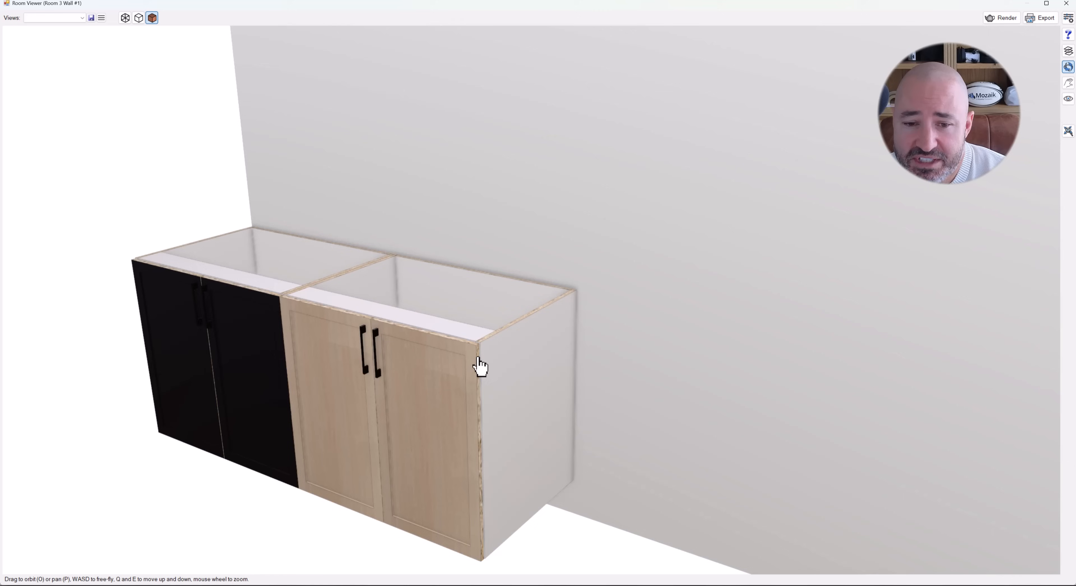
scroll(479, 364, up, 2)
scroll(474, 359, up, 2)
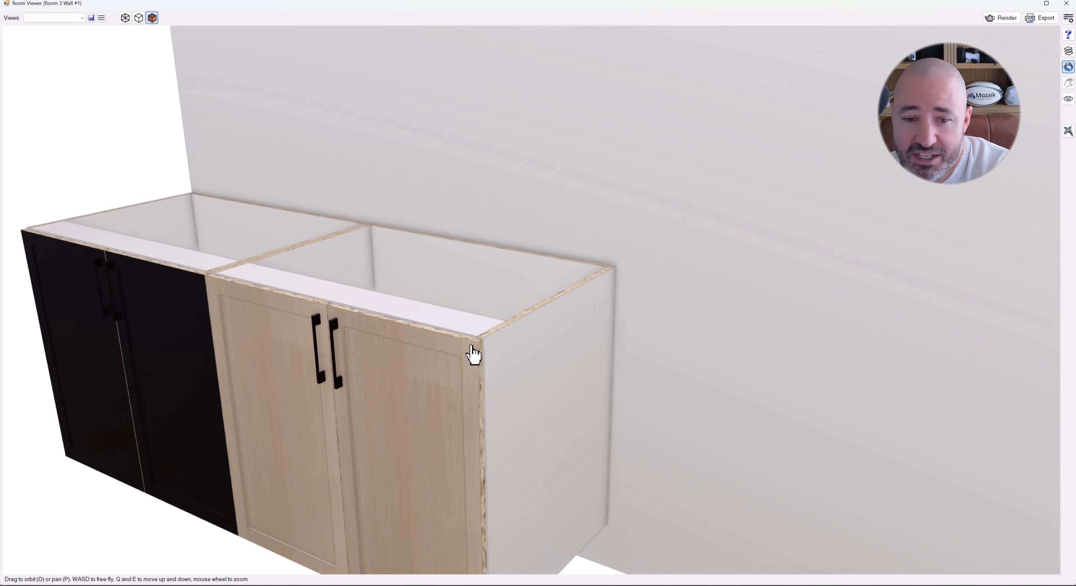
scroll(485, 365, down, 2)
scroll(503, 384, up, 1)
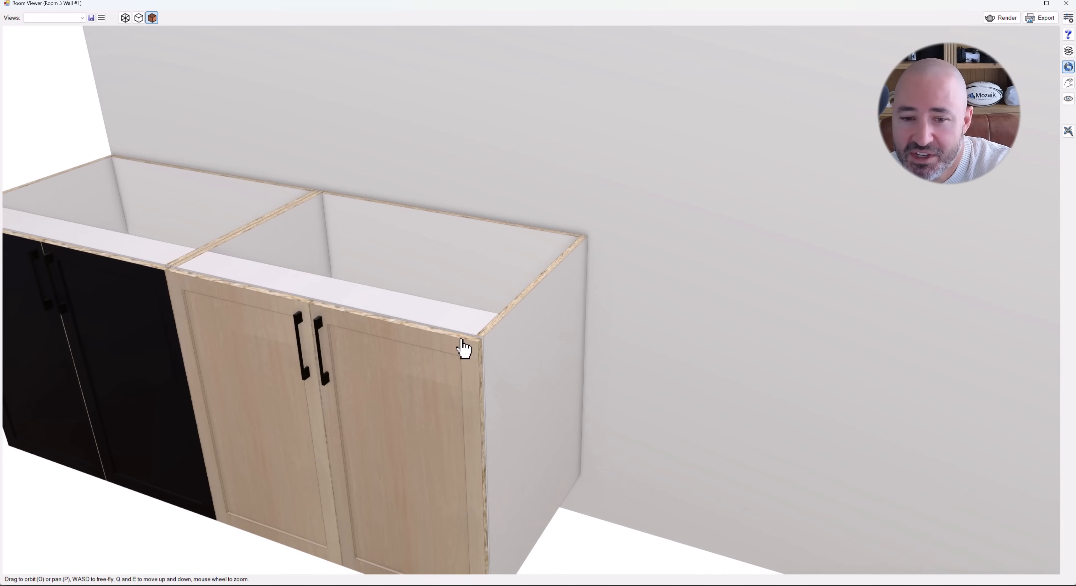
scroll(533, 376, down, 2)
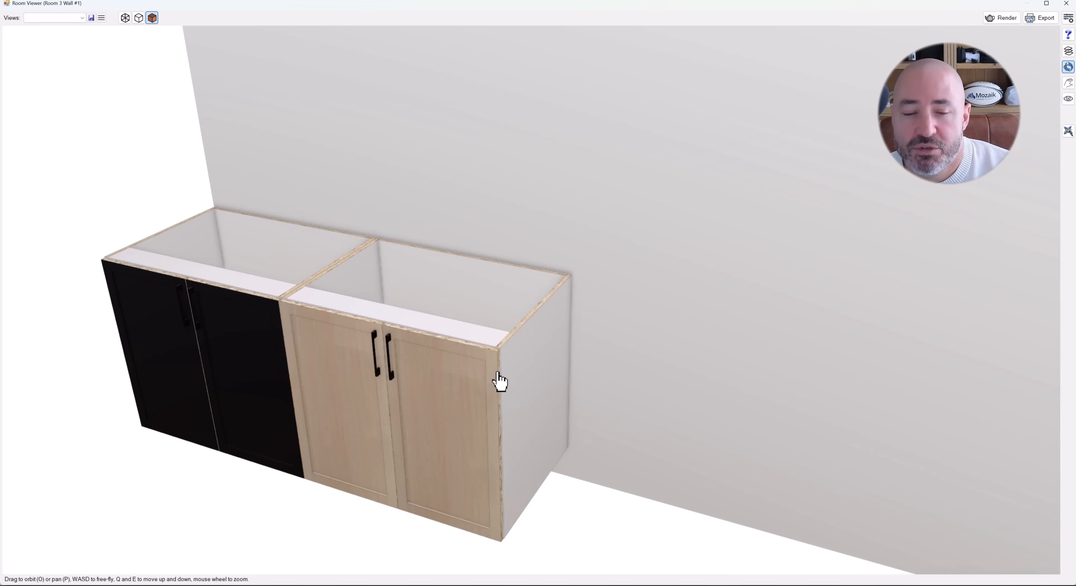
drag(500, 381, 687, 282)
scroll(686, 281, down, 3)
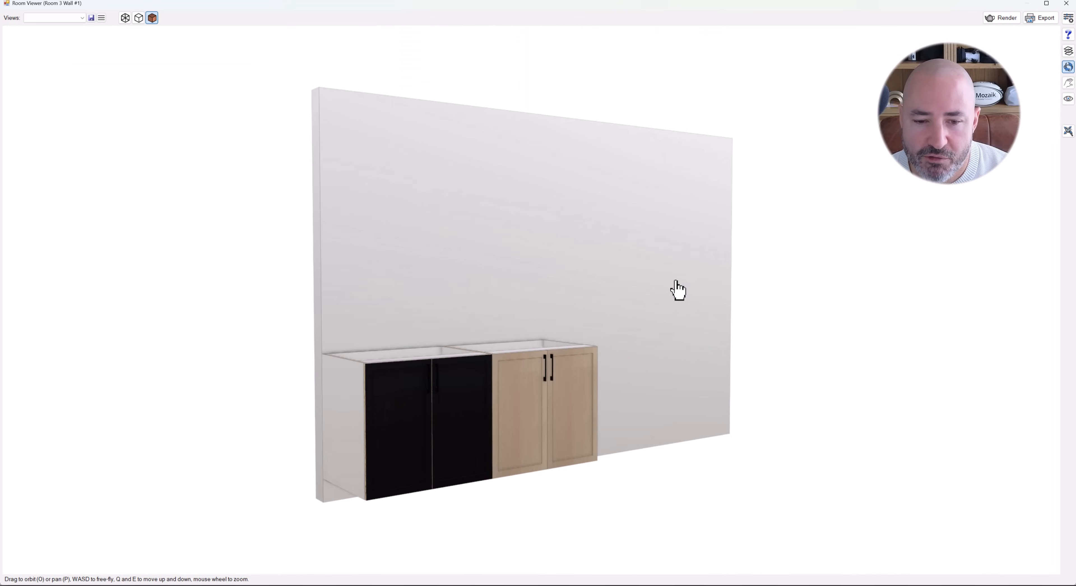
click(1064, 4)
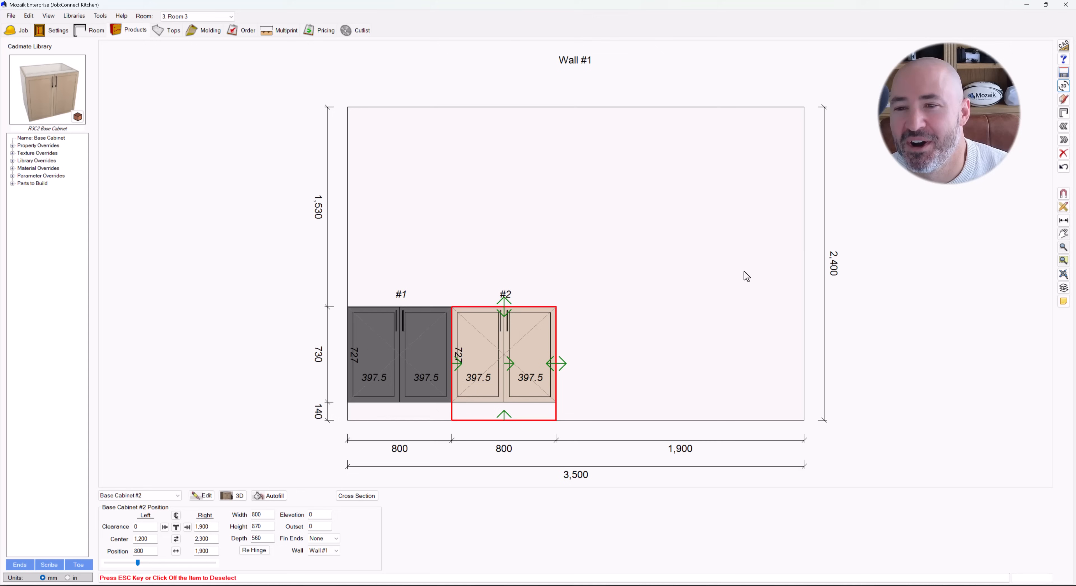
click(864, 237)
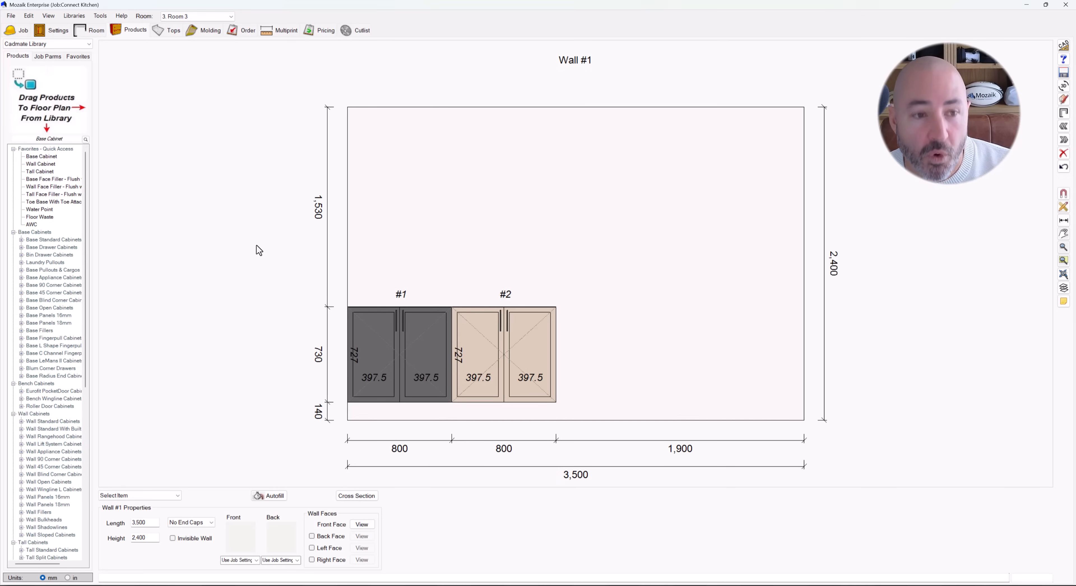
scroll(261, 243, down, 1)
scroll(257, 278, down, 1)
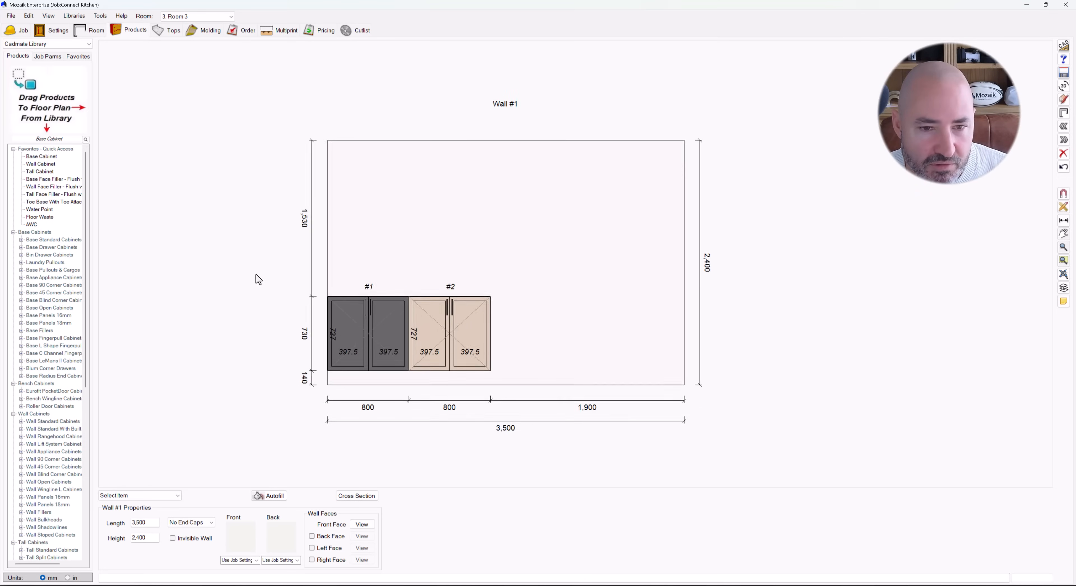
scroll(257, 278, down, 2)
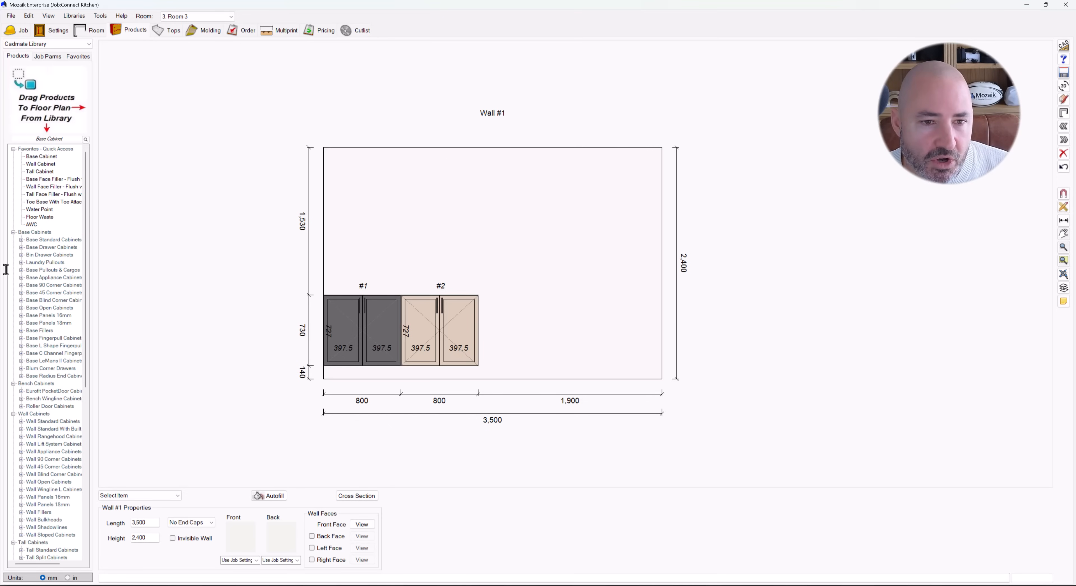
scroll(222, 315, up, 2)
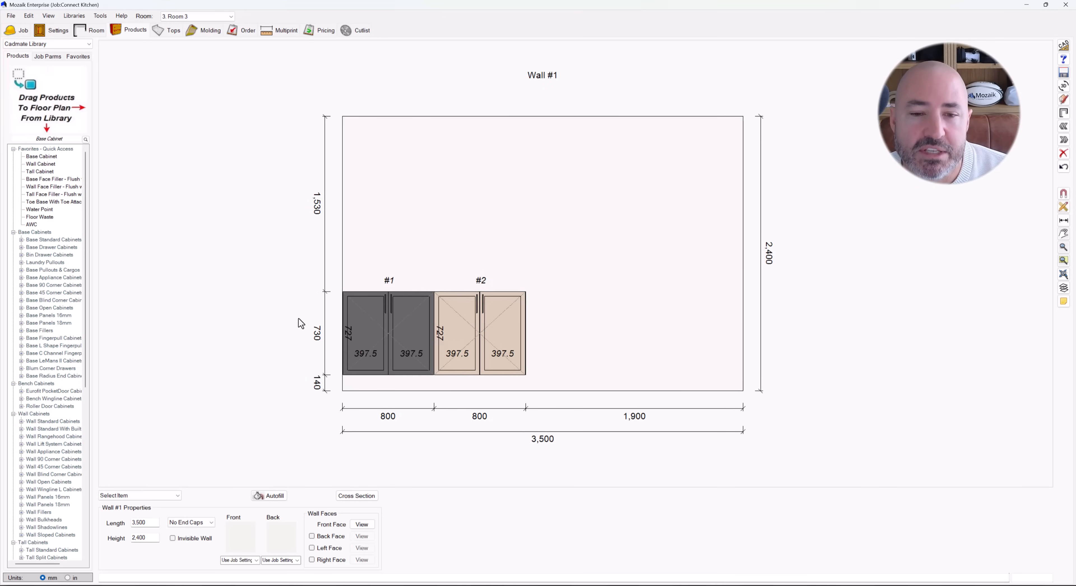
scroll(694, 330, up, 2)
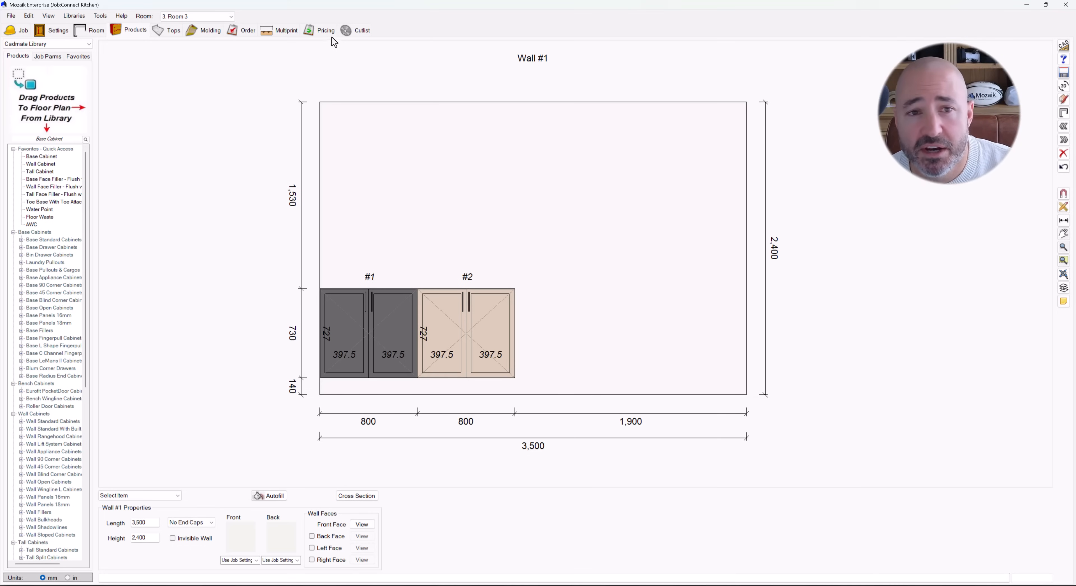
Open the job's pricing page and check the installed software version
click(328, 31)
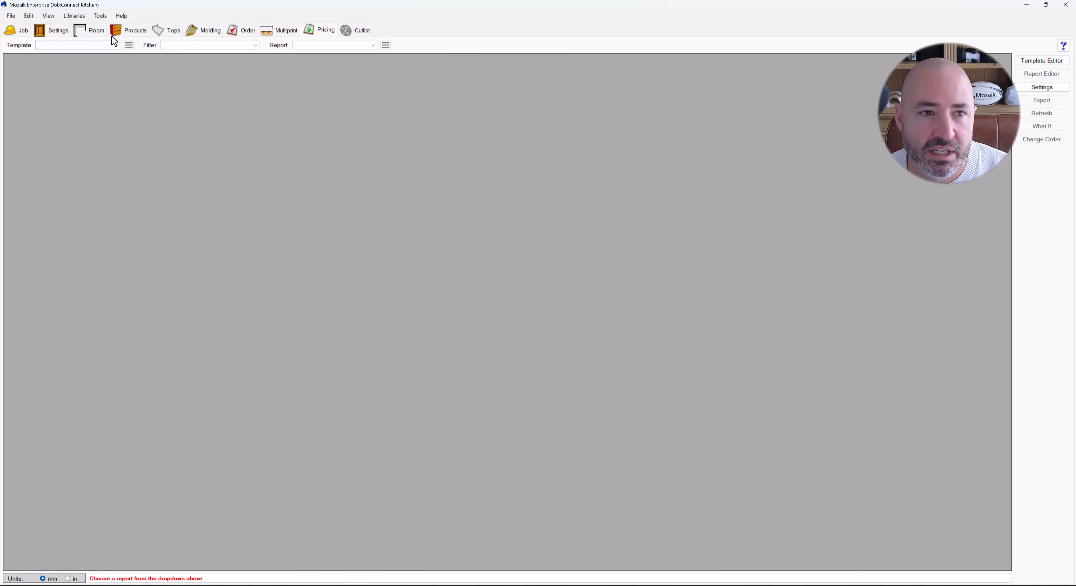
click(122, 16)
click(144, 140)
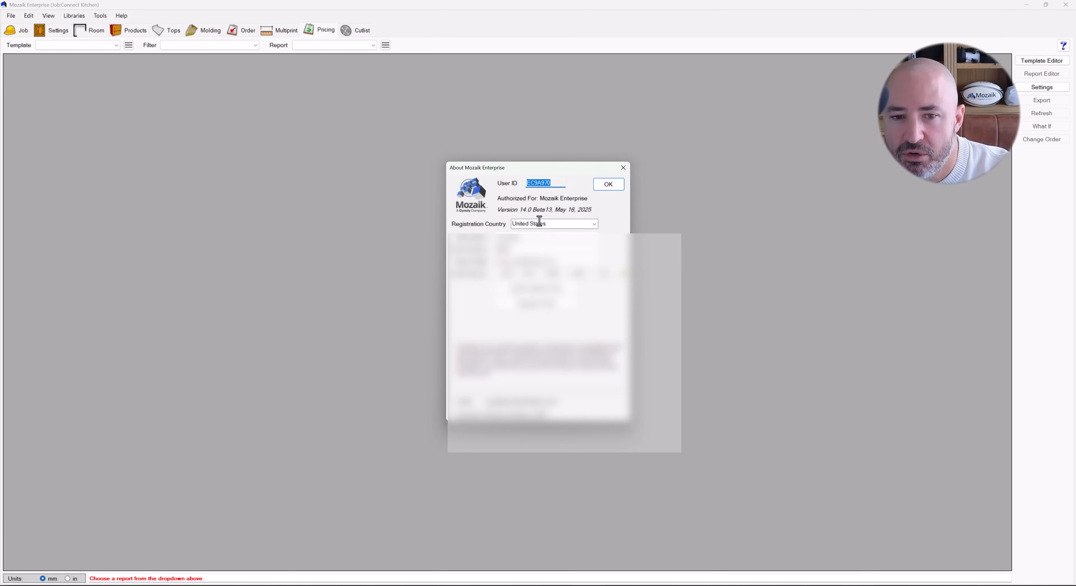
click(608, 184)
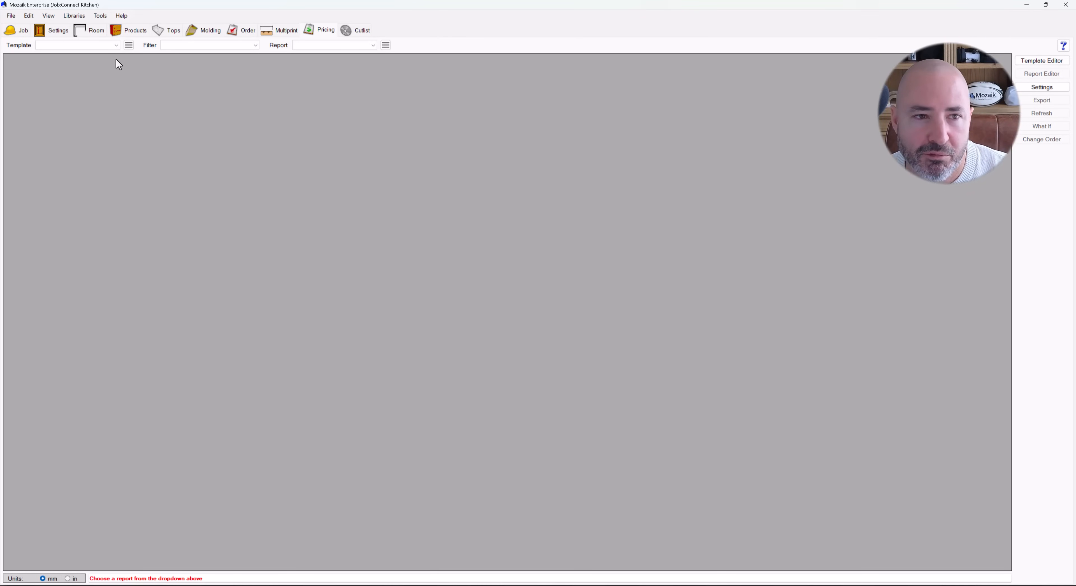
Create a pricing run for all rooms from the _Example Quote template and set its status to Quote
click(113, 46)
click(105, 53)
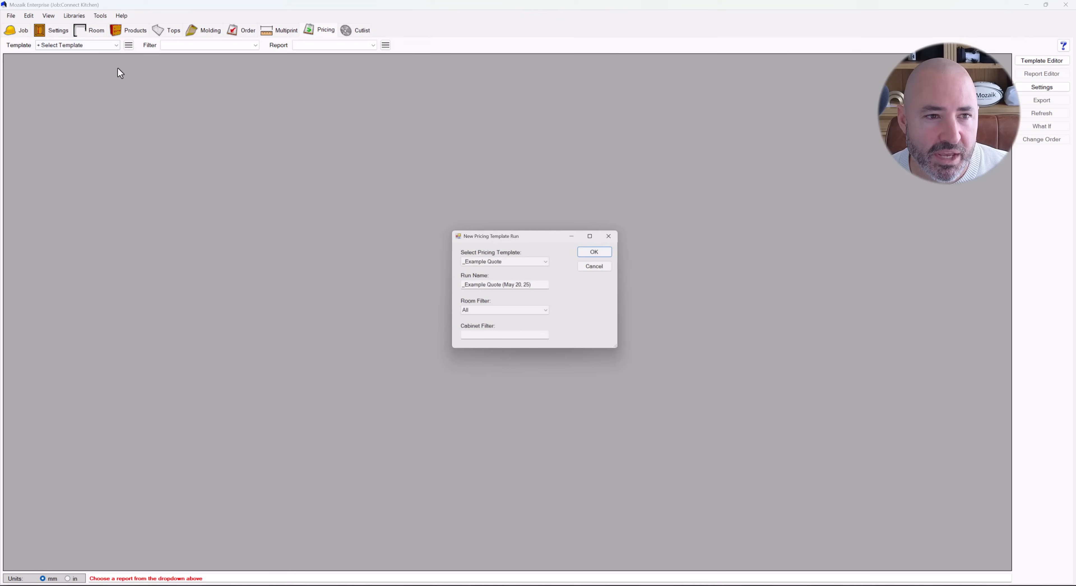
click(595, 252)
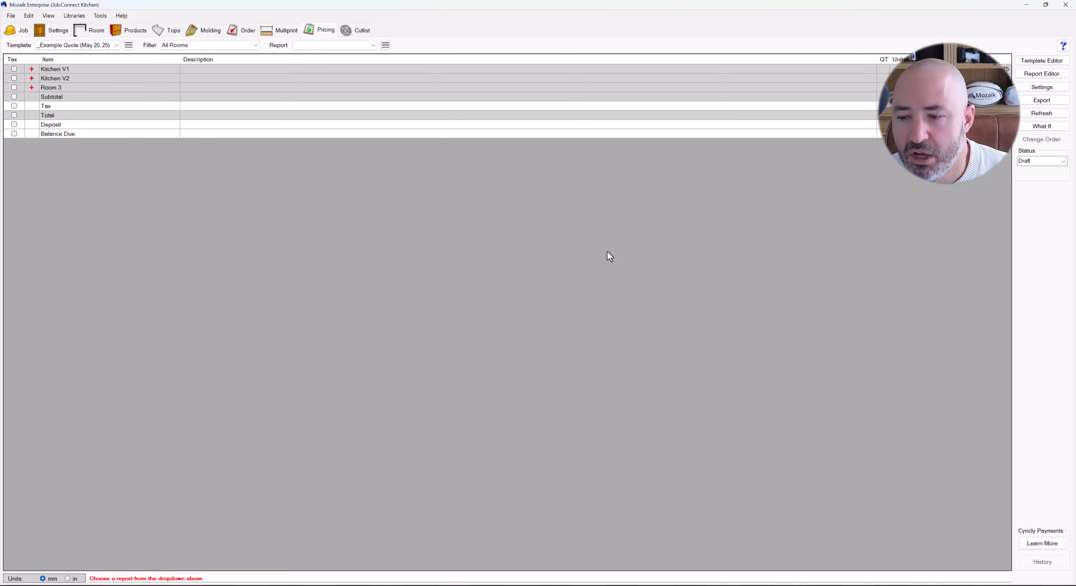
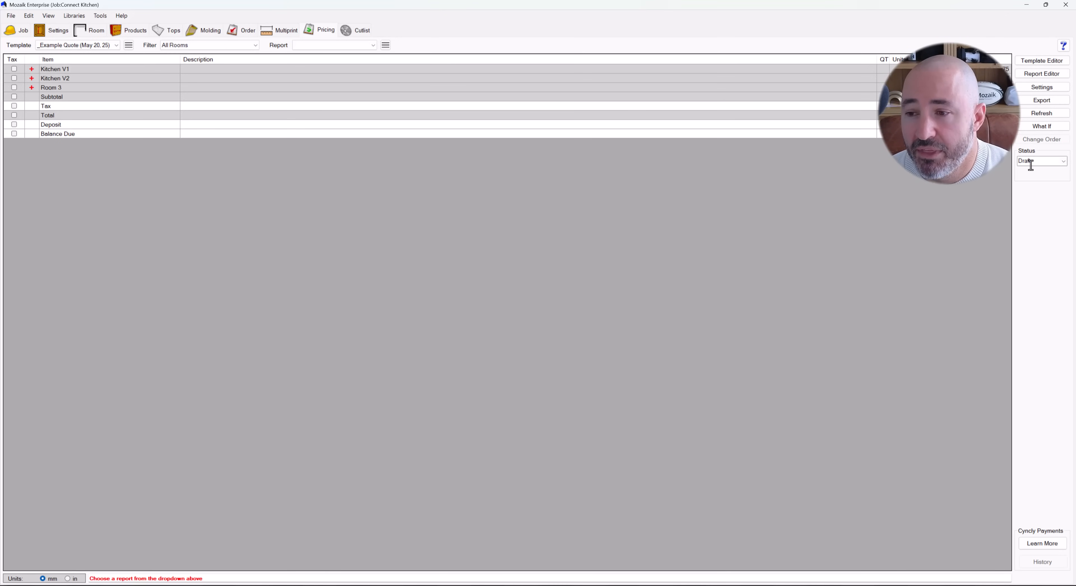
click(1063, 162)
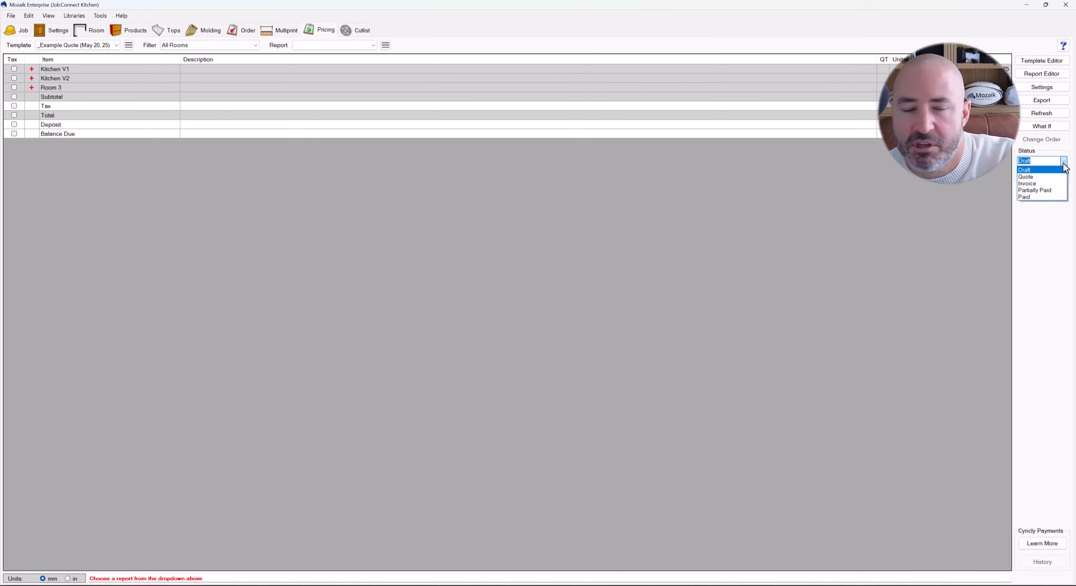
click(1046, 177)
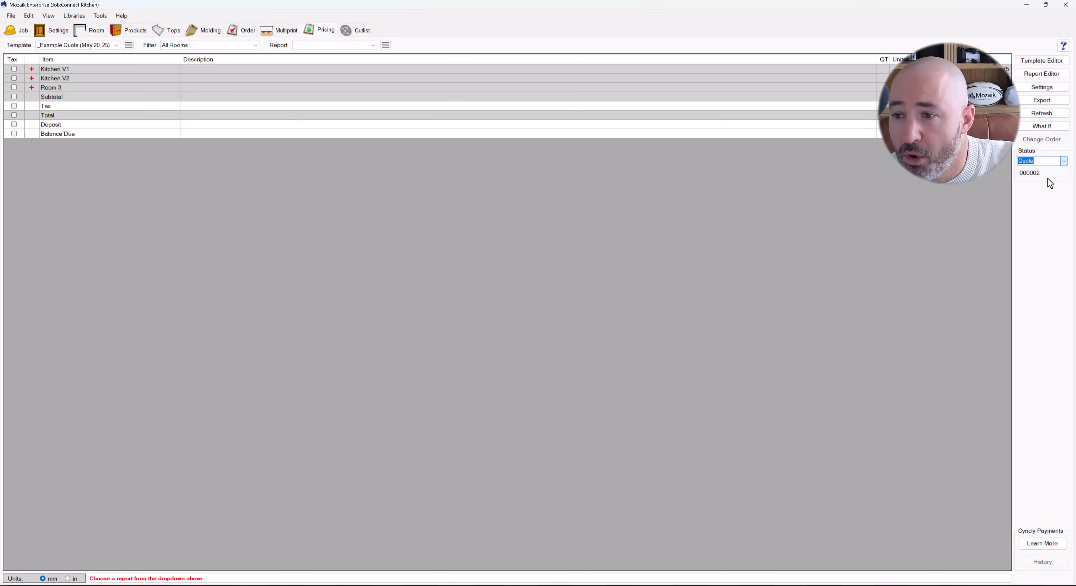
Try to set the pricing run's status to Invoice and cancel the change
click(1063, 161)
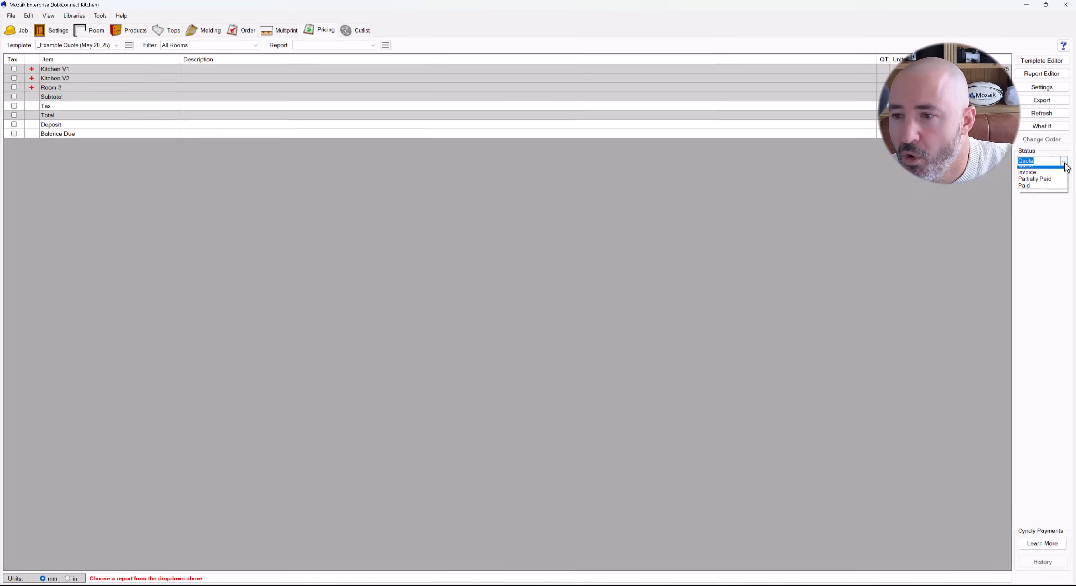
click(1050, 184)
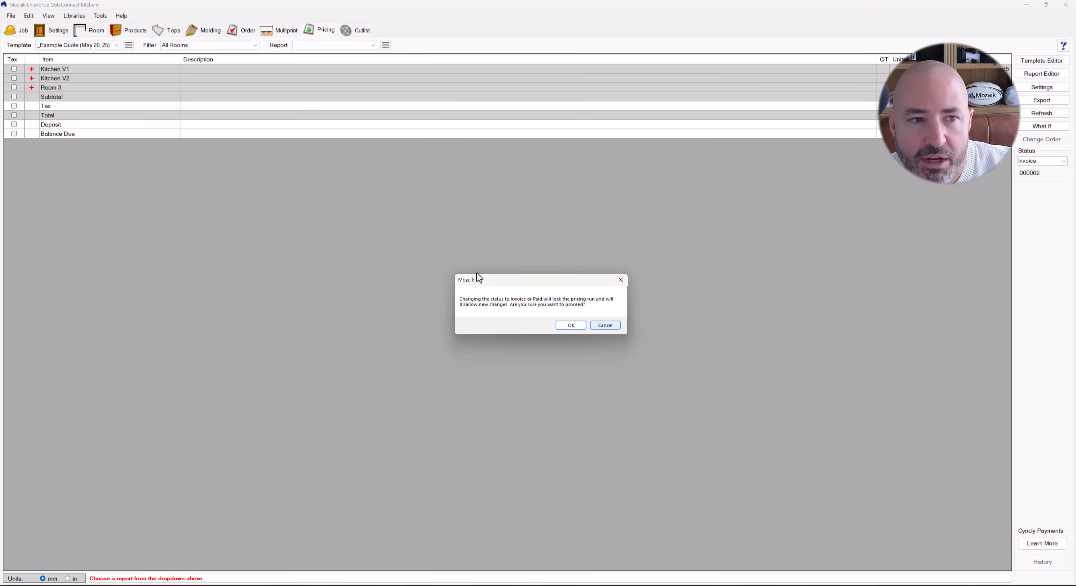
click(606, 327)
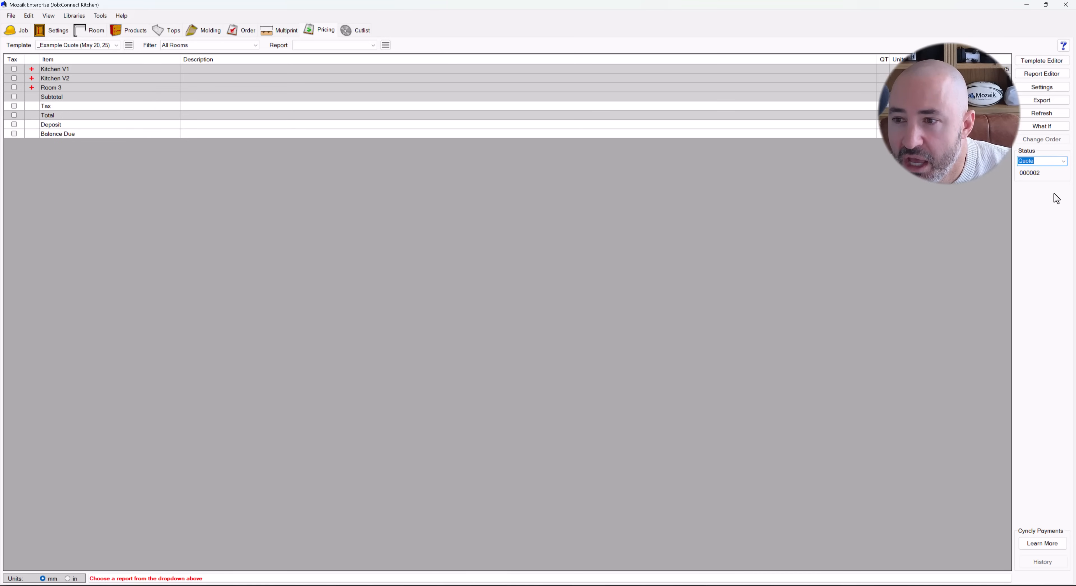
Try the Custom quote number format in the pricing settings, examine its format variables and cancel the changes
click(1042, 87)
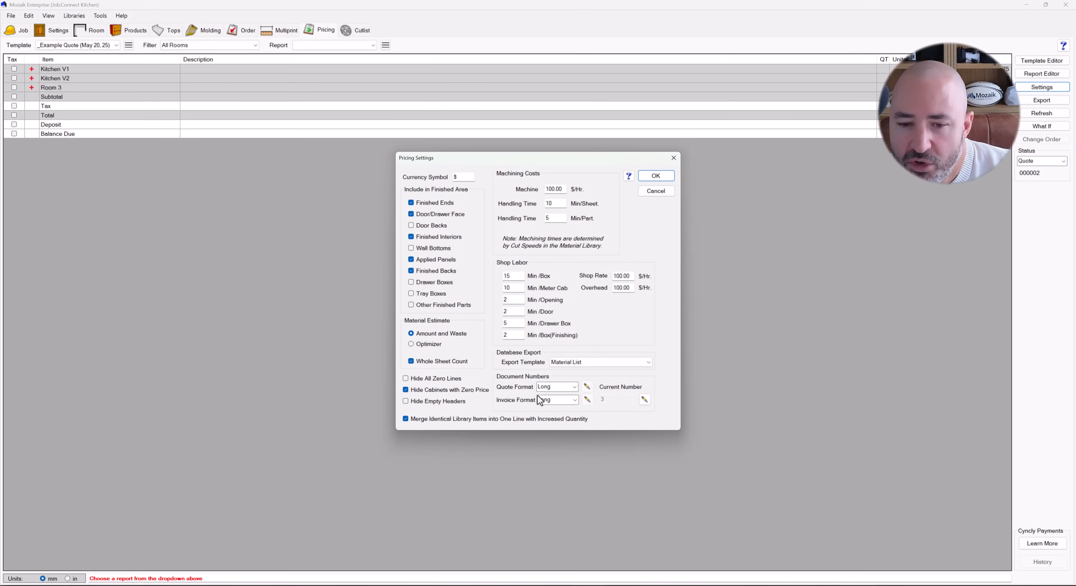
click(574, 387)
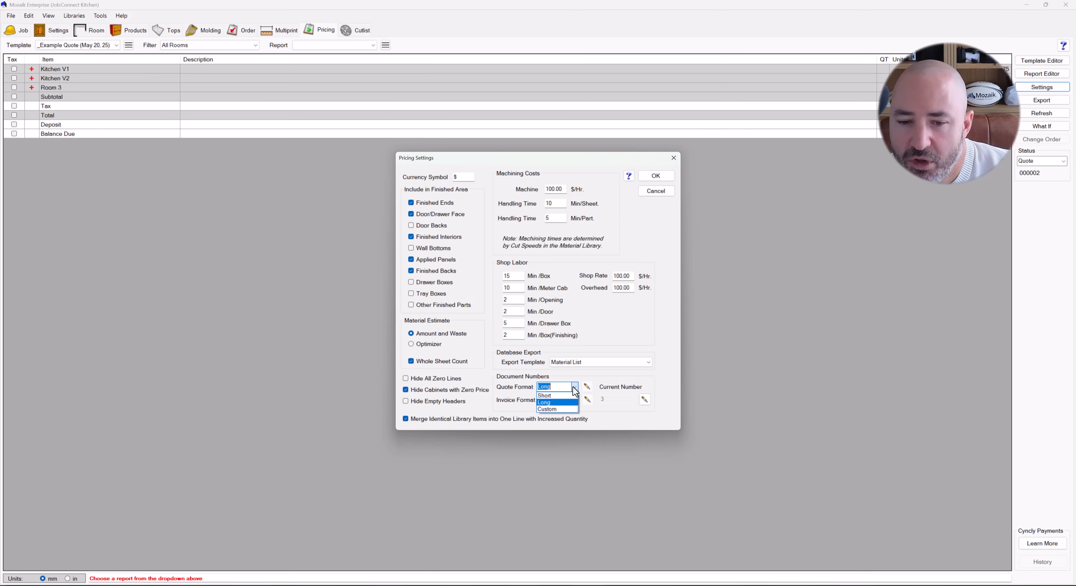
click(556, 409)
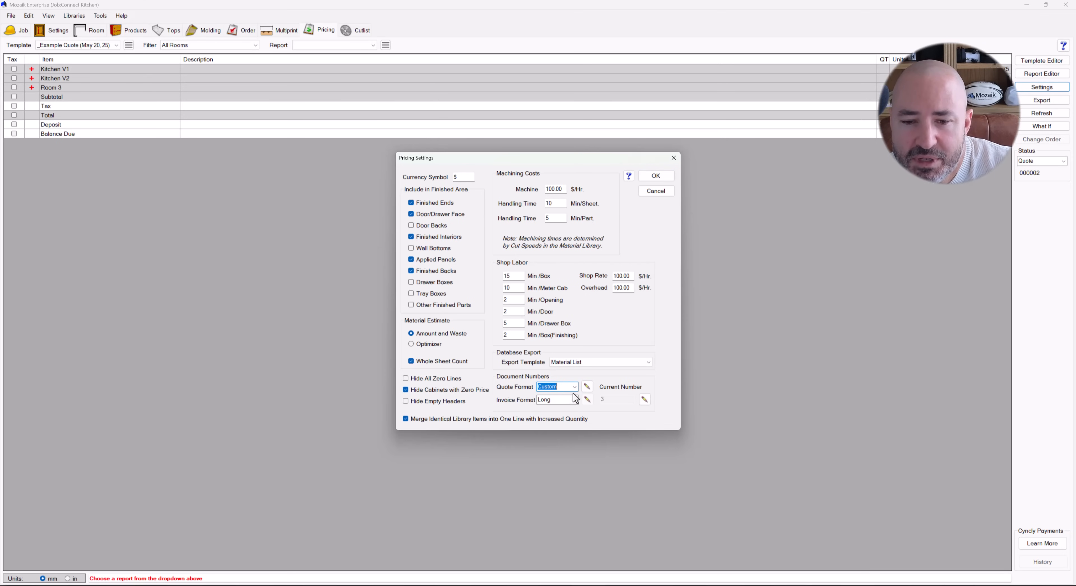
click(587, 386)
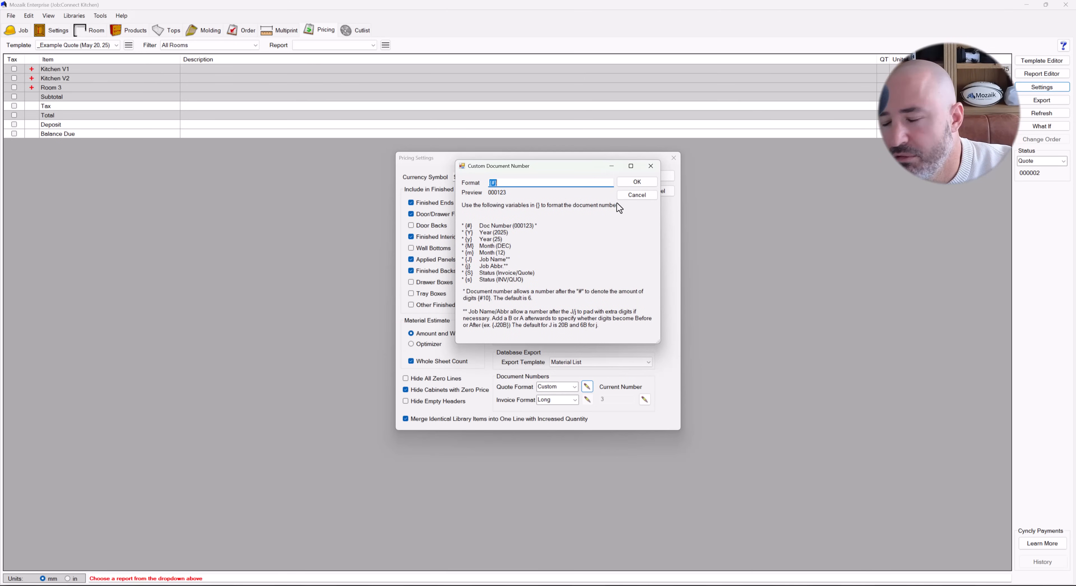
click(648, 196)
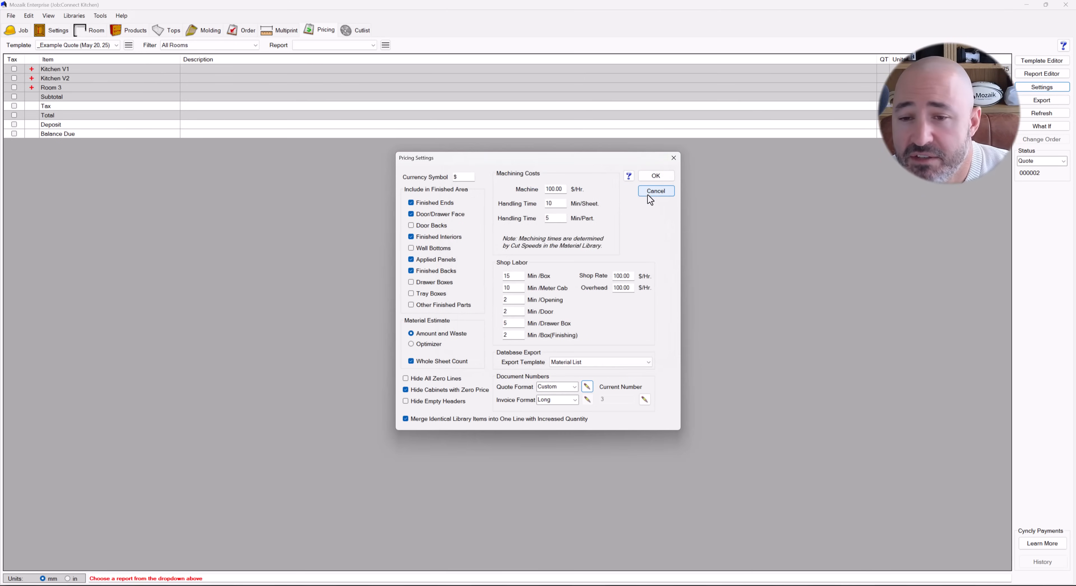
click(654, 192)
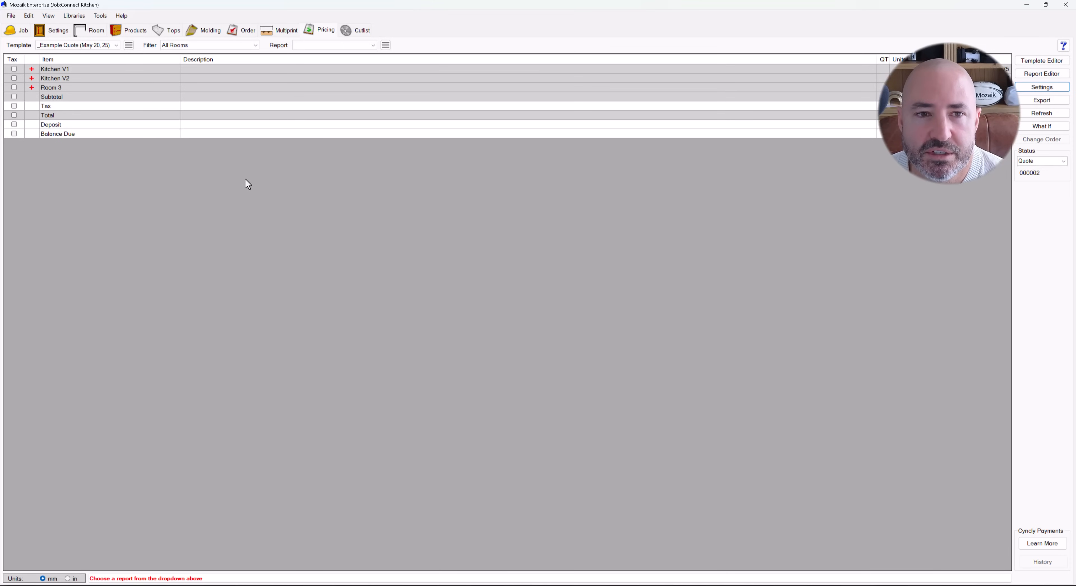
Open Import Updated Data from Room 3's products, try the APAC region filter and reset it to All
double_click(161, 88)
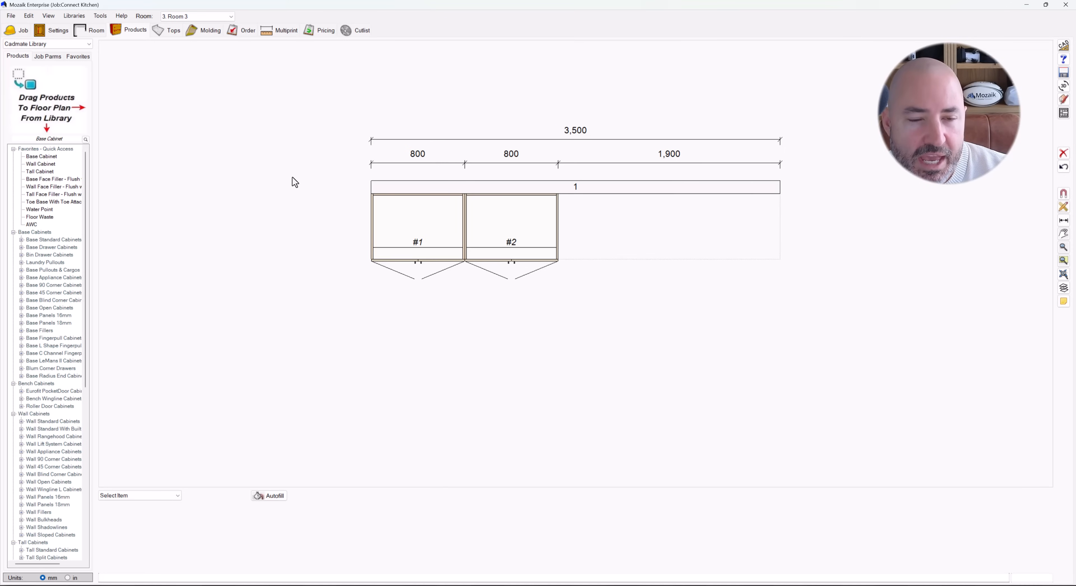
click(104, 18)
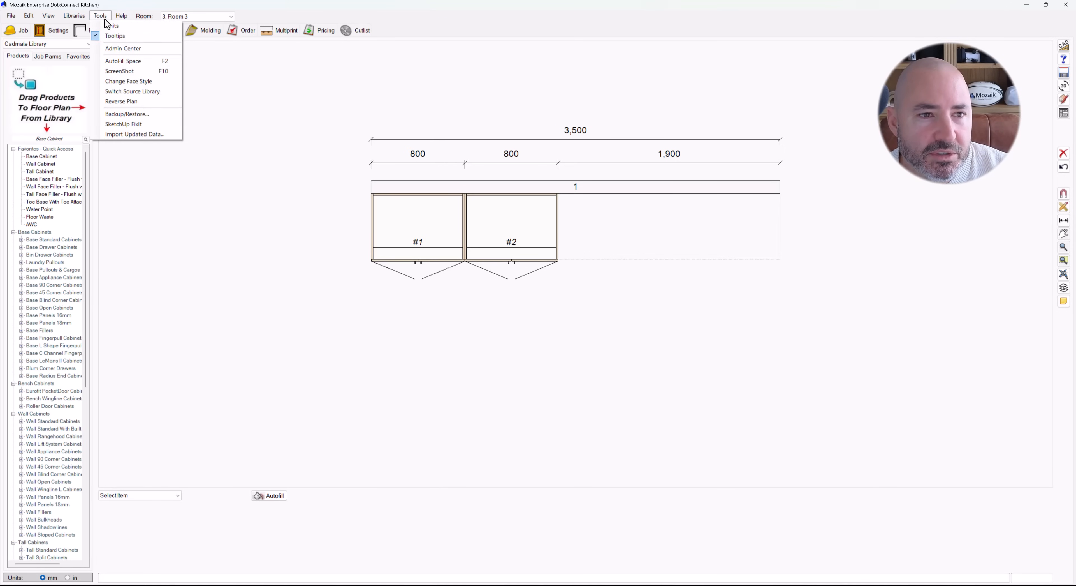
click(146, 134)
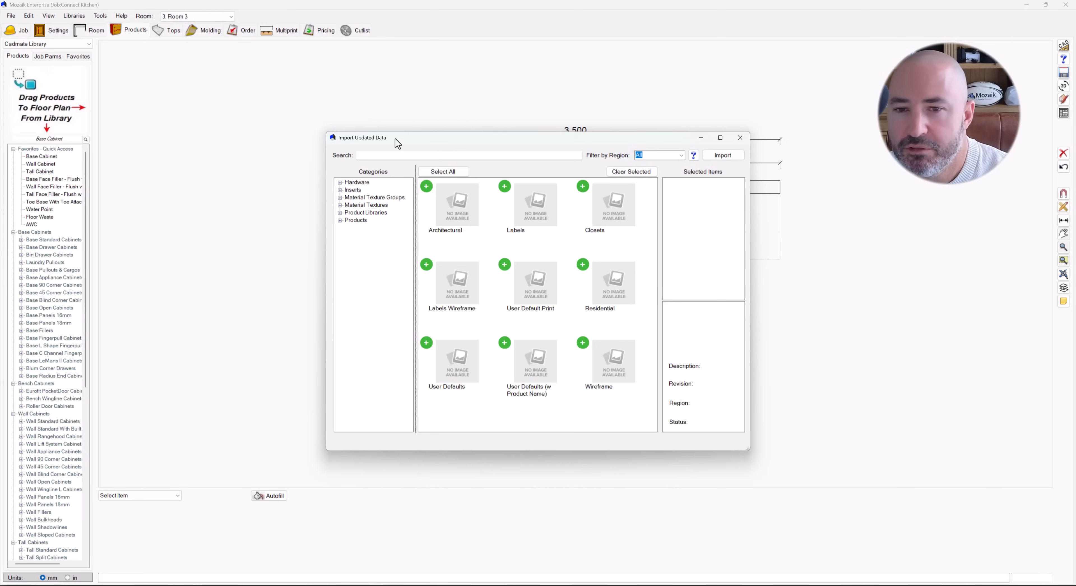
click(680, 158)
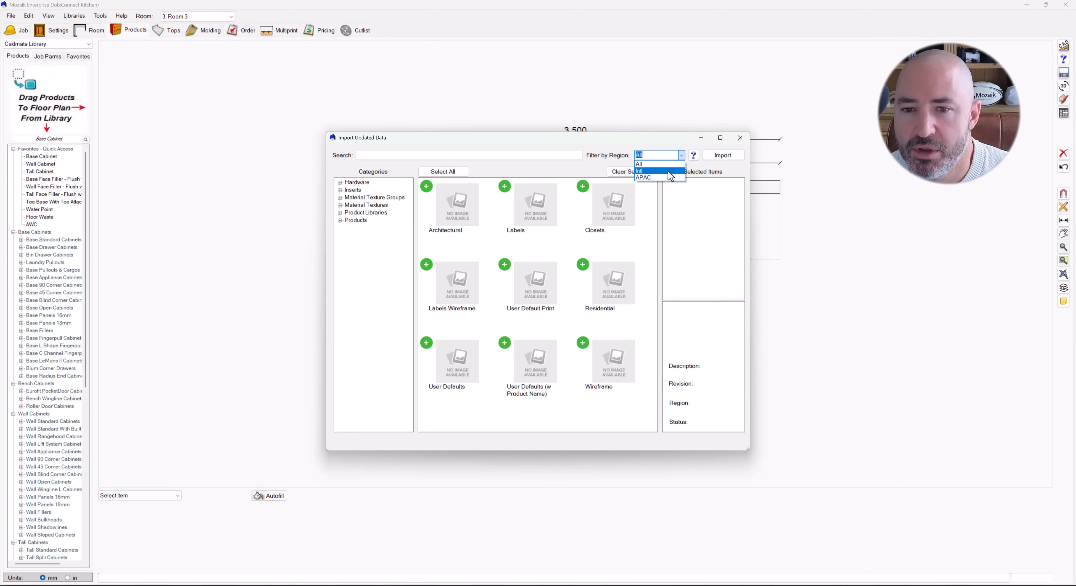
click(660, 176)
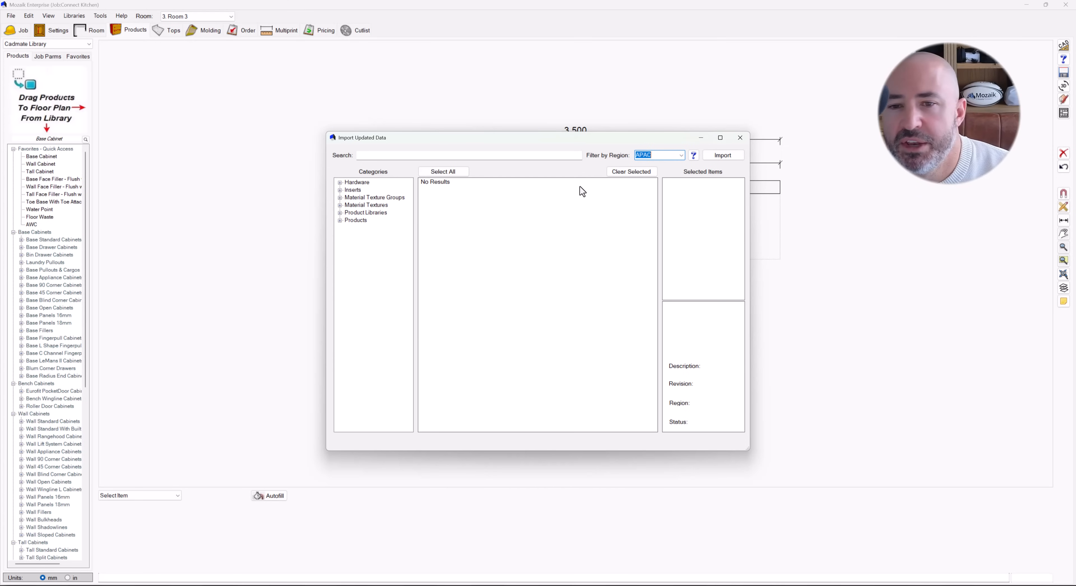
click(680, 156)
click(672, 162)
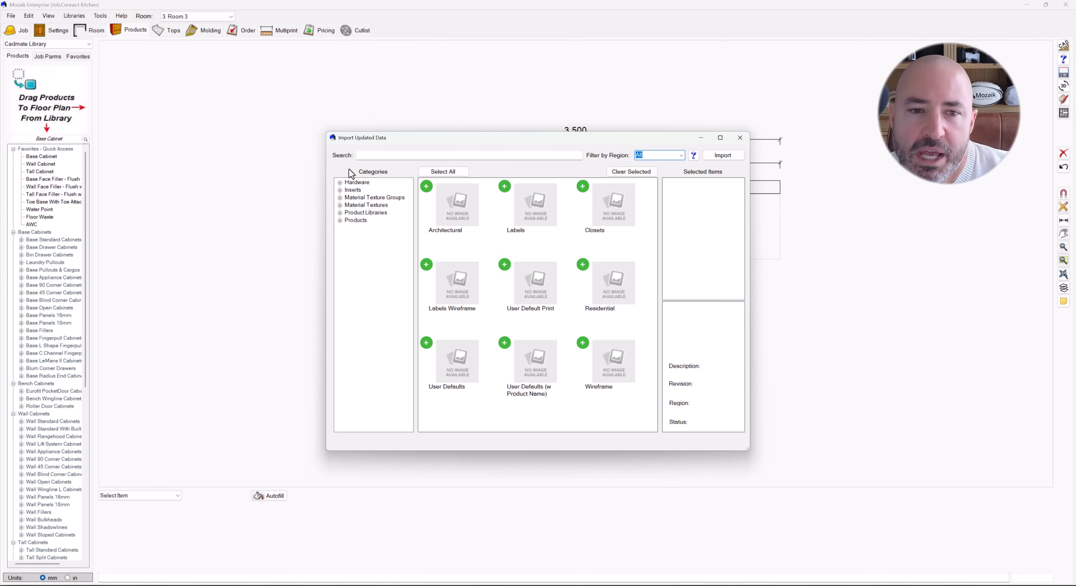
Enlarge the import window and browse the importable doors and the guides, hinges, legs, locks and pulls under Hardware
click(340, 182)
click(360, 190)
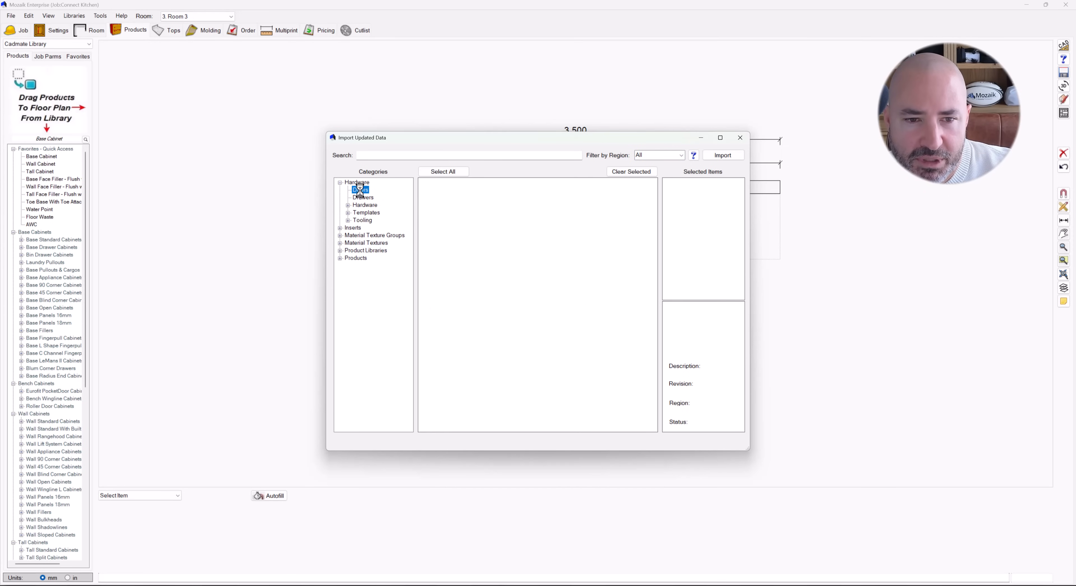
click(347, 204)
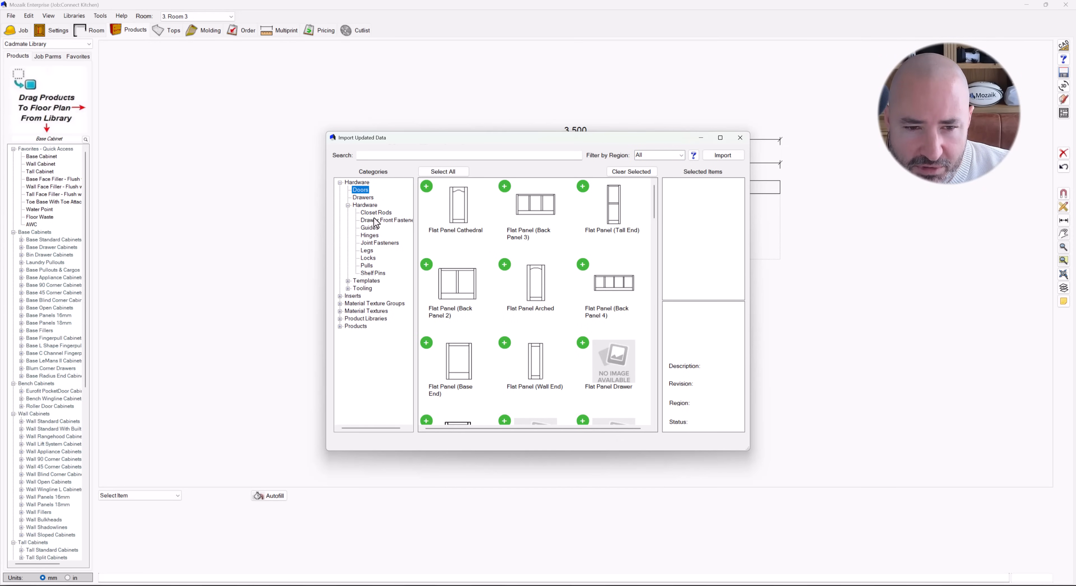
click(375, 228)
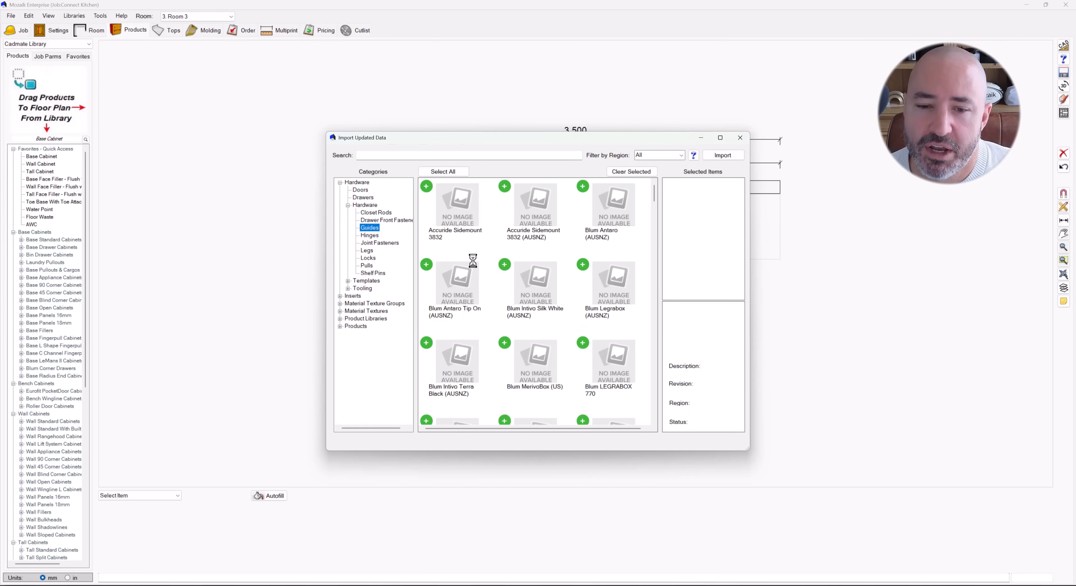
drag(327, 133, 284, 91)
click(330, 193)
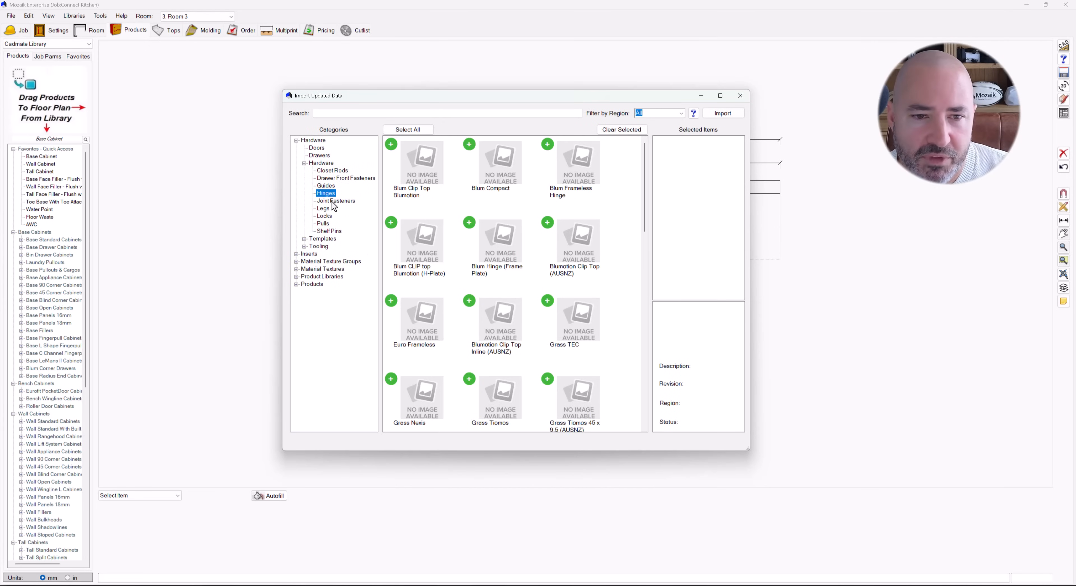
click(324, 208)
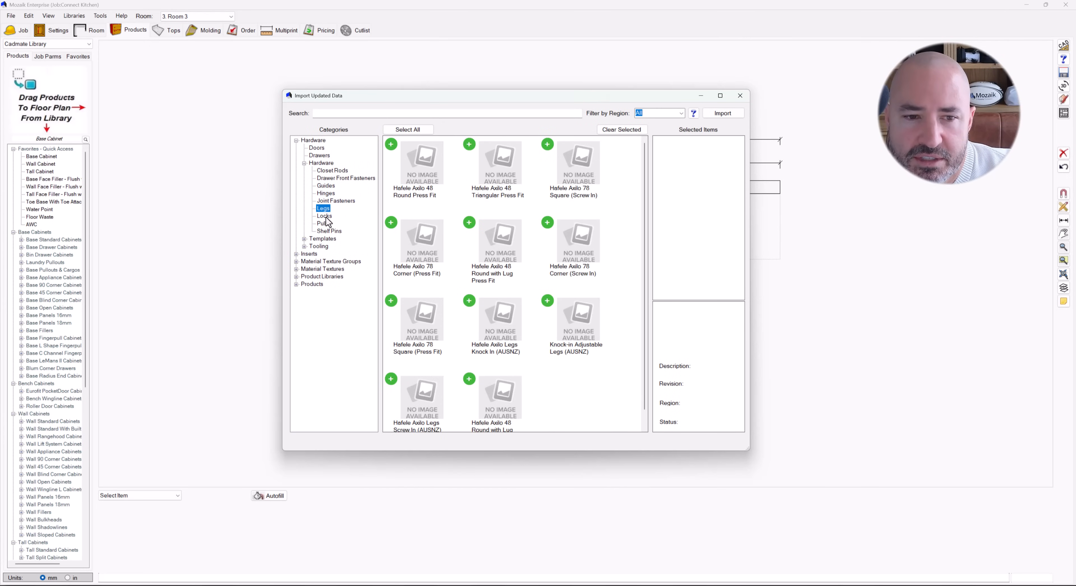
click(325, 216)
click(328, 225)
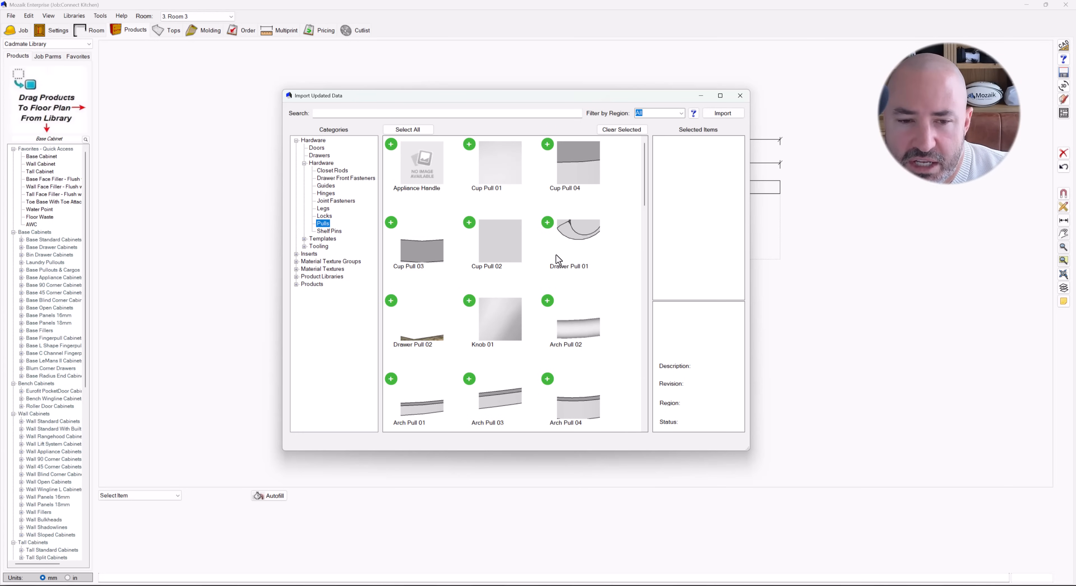
scroll(560, 262, down, 5)
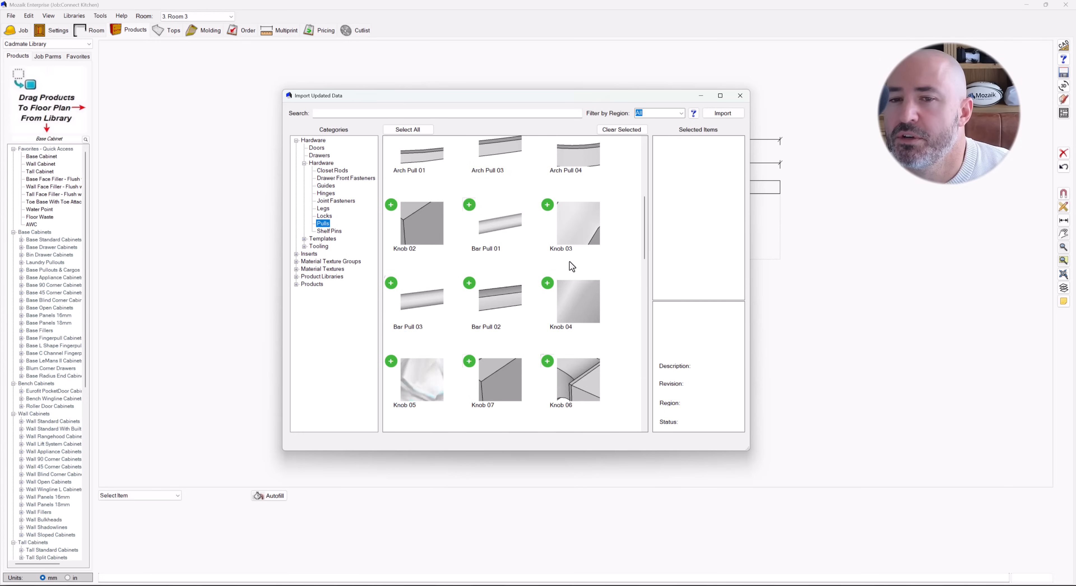
scroll(572, 266, up, 5)
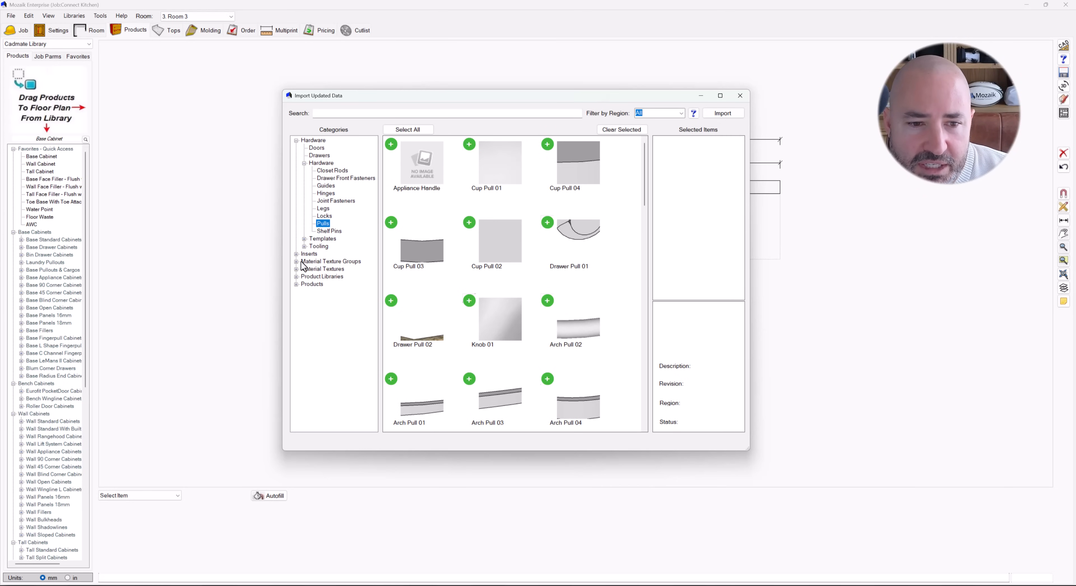
Add Dishwasher (Double) from the standard dishwashers under Products, Appliances to the import selection
click(296, 284)
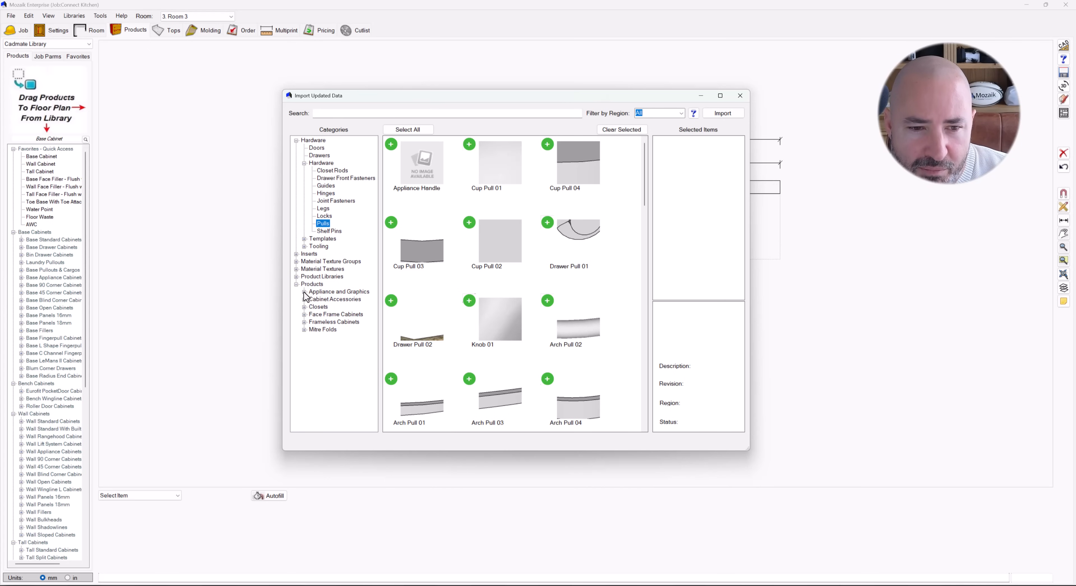
click(304, 291)
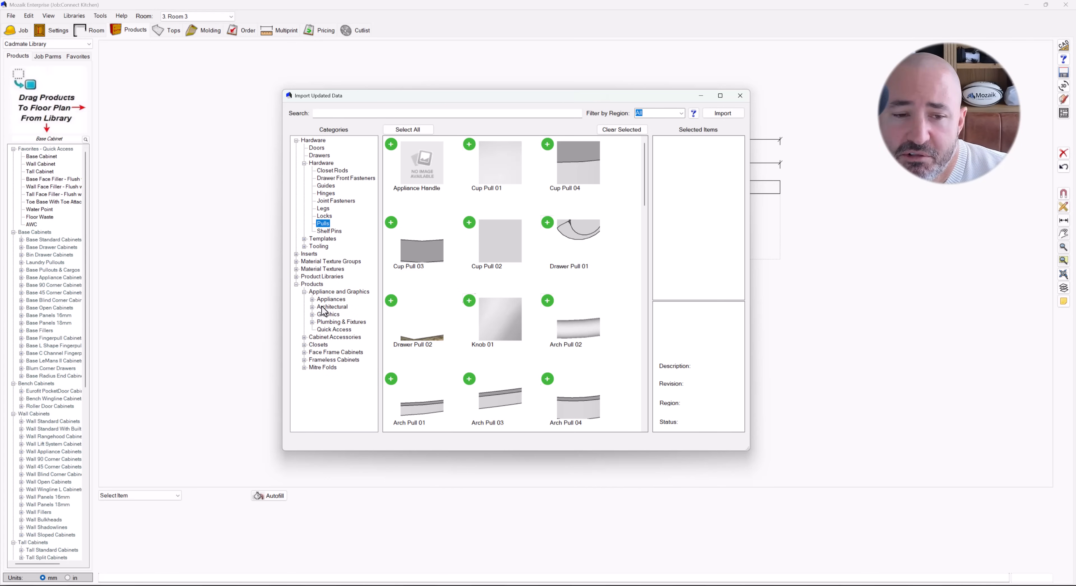
click(312, 299)
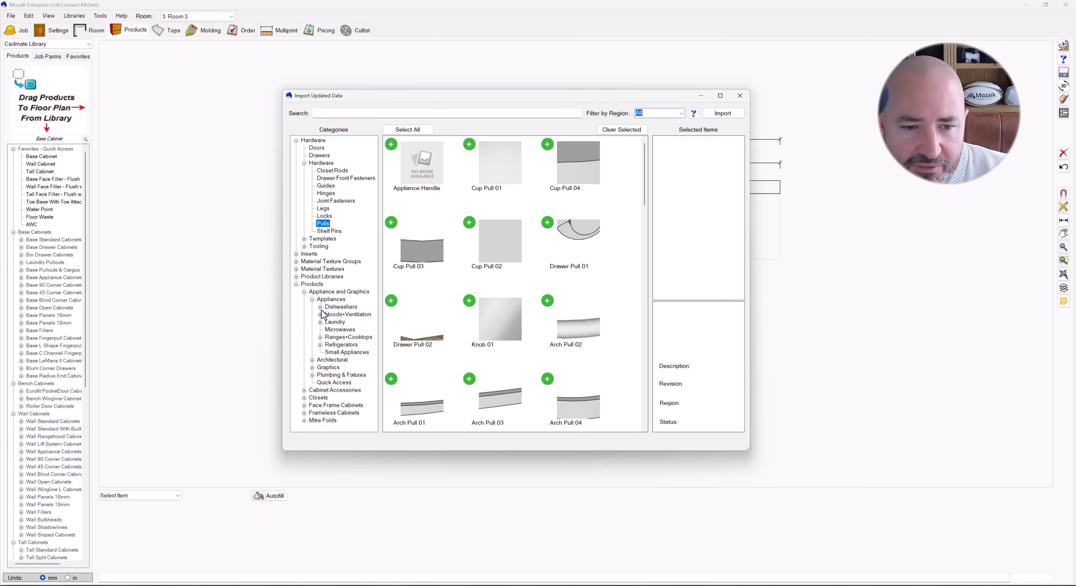
click(320, 307)
click(351, 314)
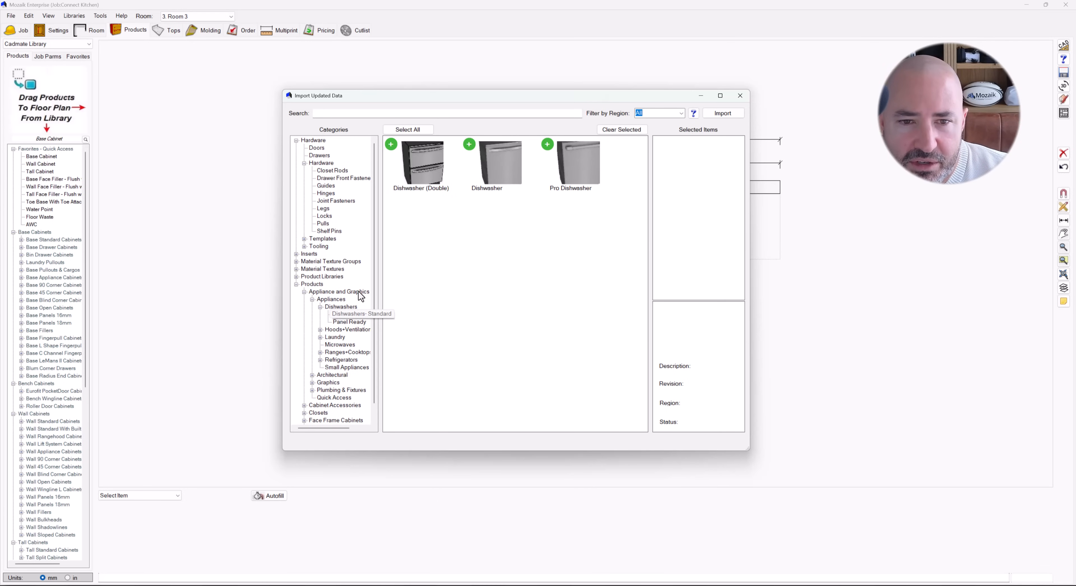
click(392, 144)
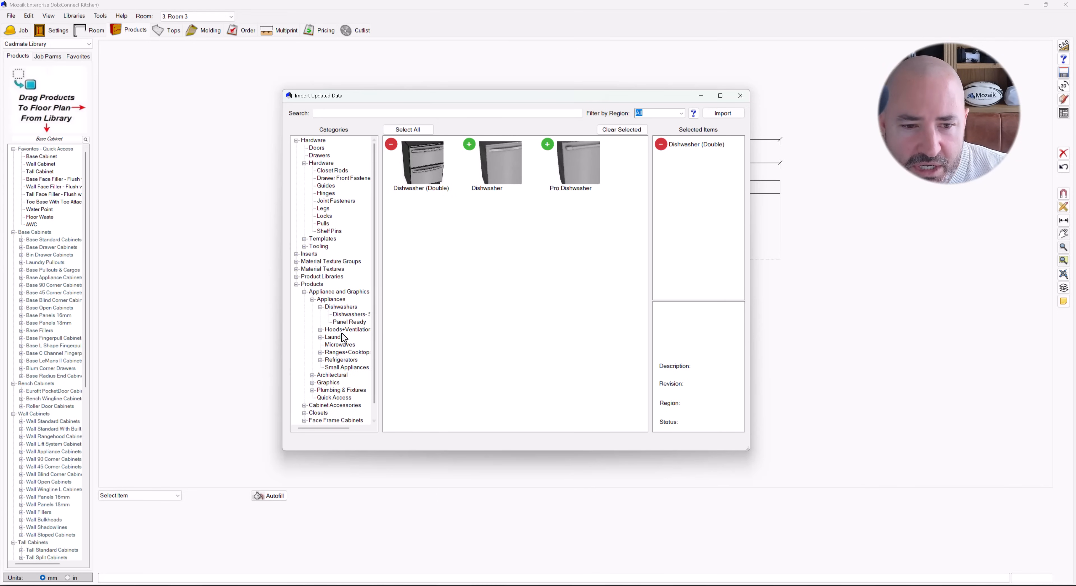
Browse the Professional refrigerator groups and add 30in Bottom Drawer (PR) from the Standard panel-ready refrigerators to the import selection
click(320, 360)
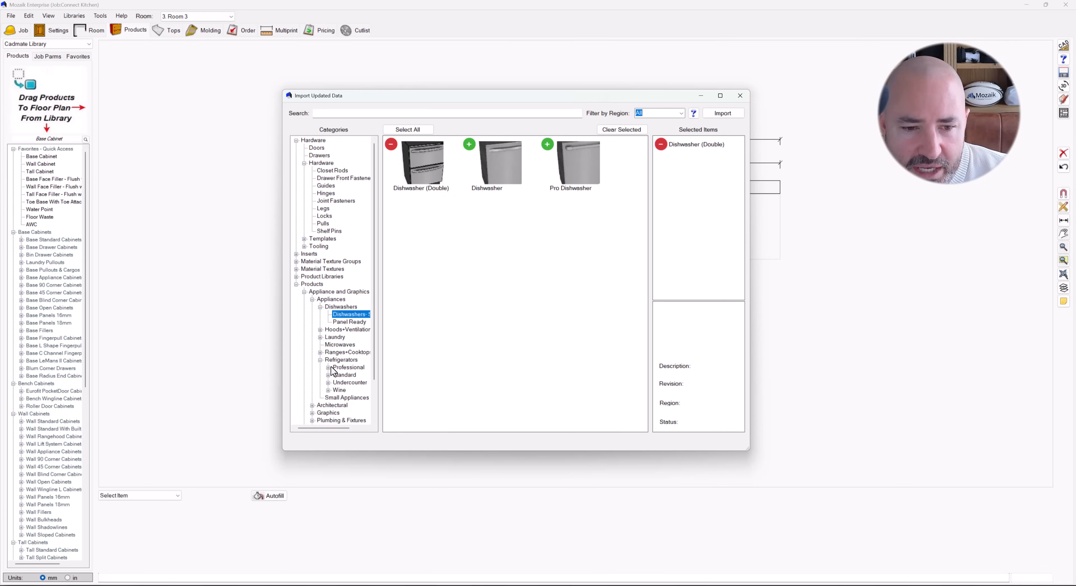
click(329, 367)
click(351, 376)
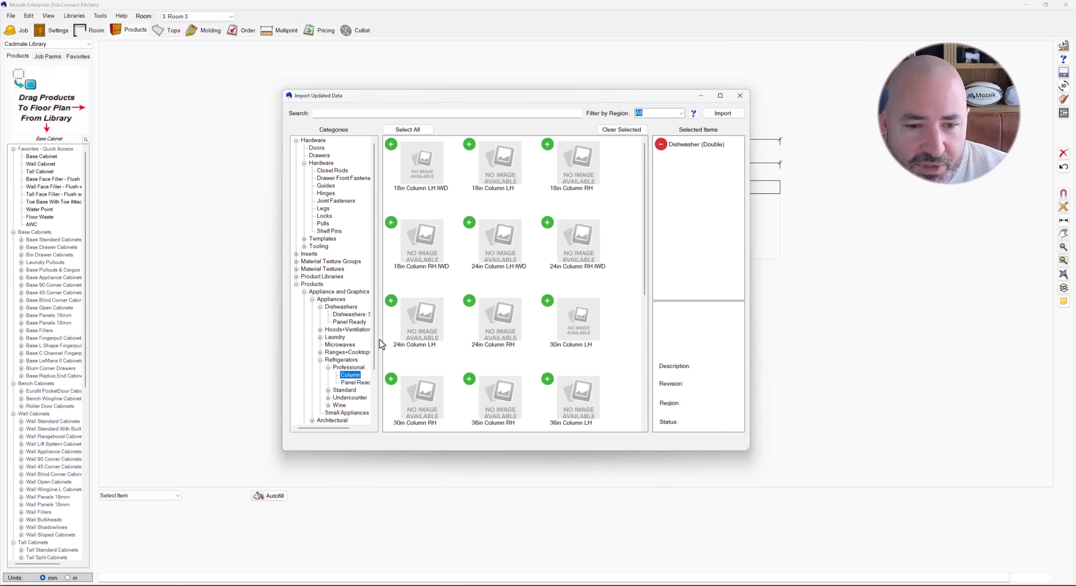
click(355, 383)
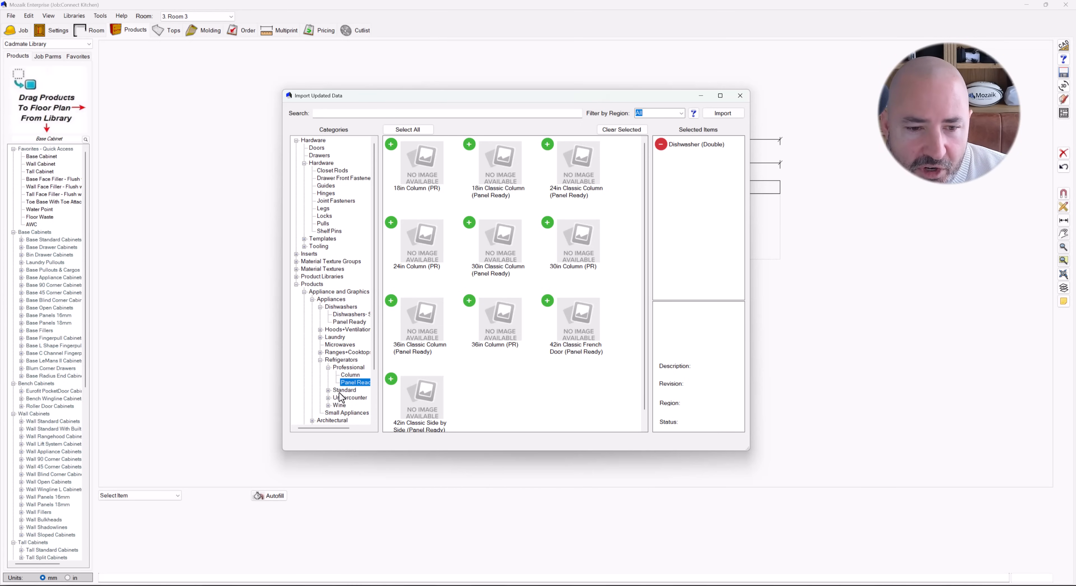
click(328, 391)
click(354, 397)
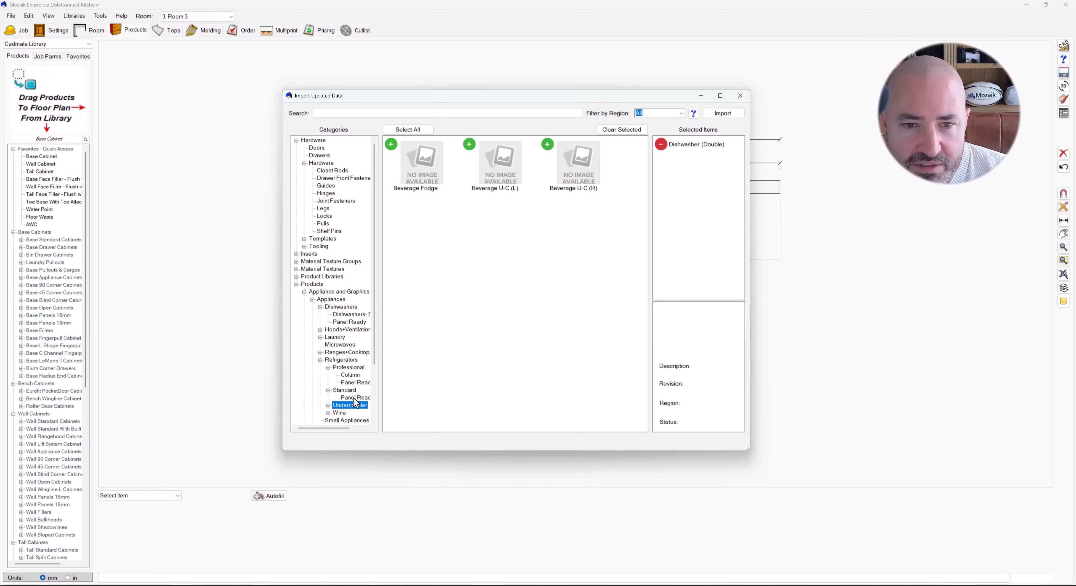
click(391, 144)
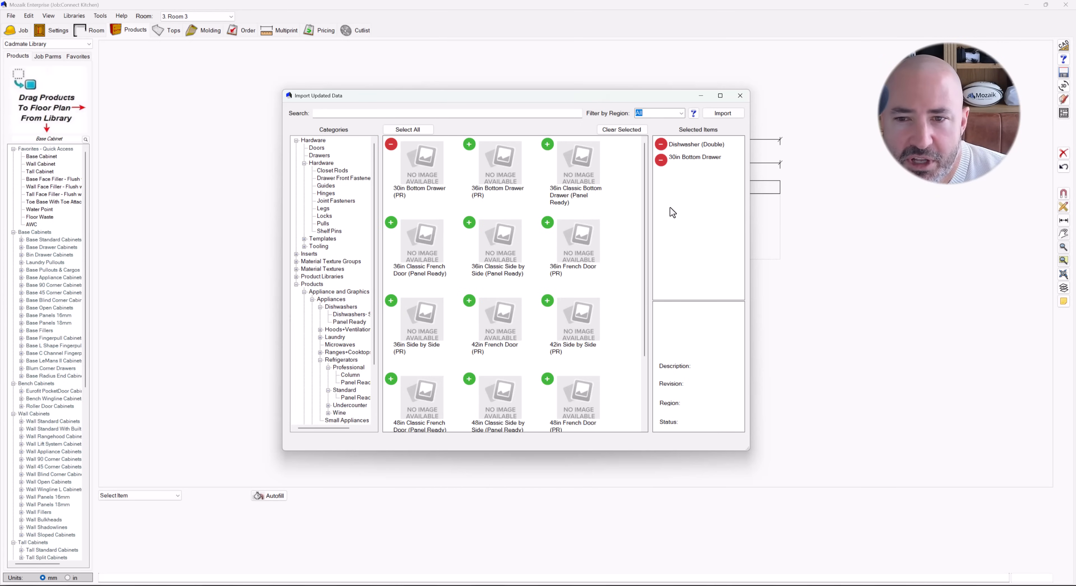
Import the selected refrigerator and dishwasher, assigning both to the Cadmate Library
click(726, 117)
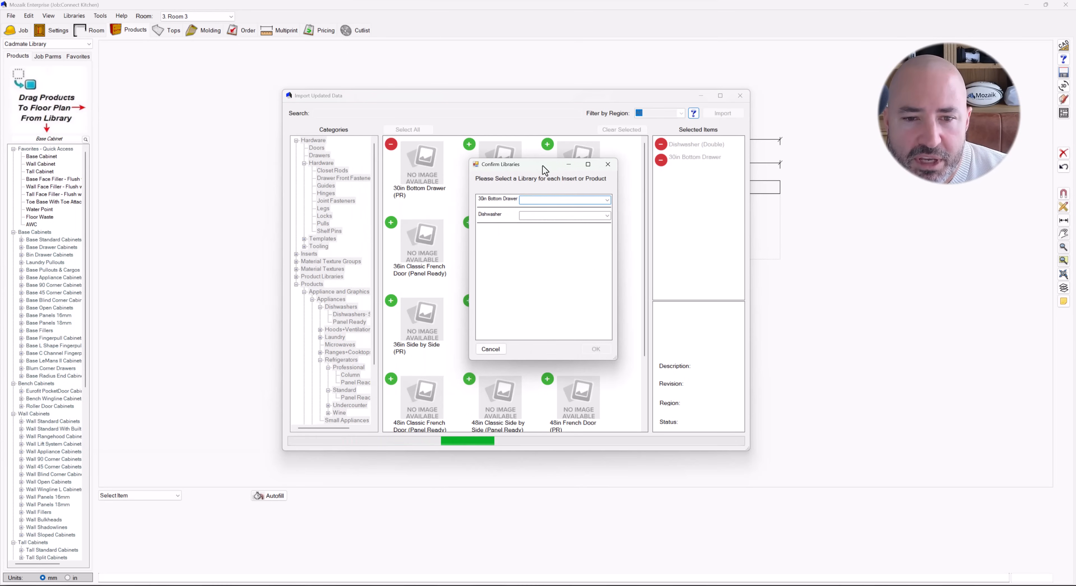
click(607, 202)
click(560, 230)
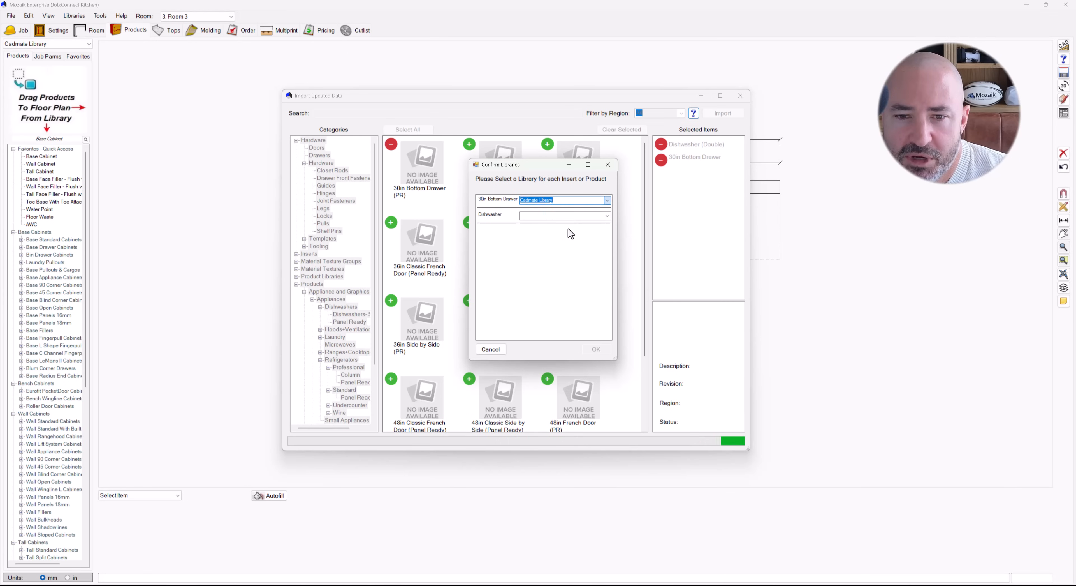
click(607, 216)
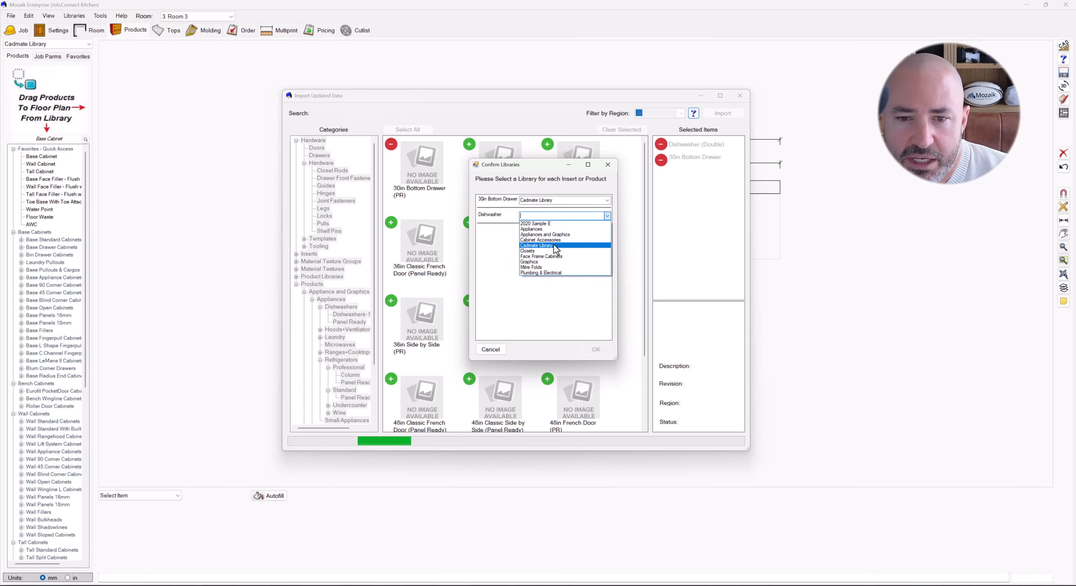
click(584, 248)
click(595, 349)
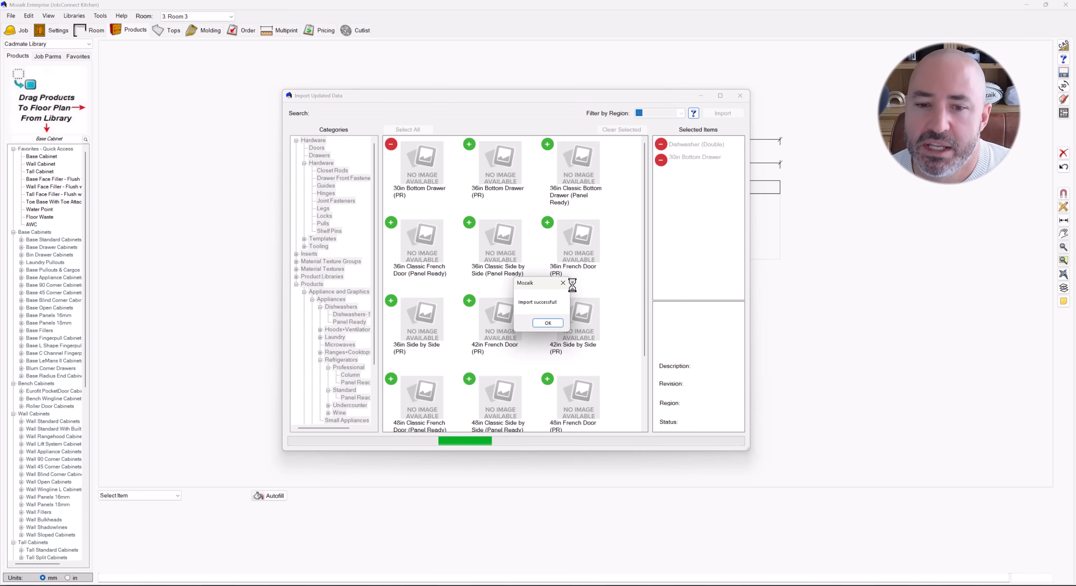
click(556, 322)
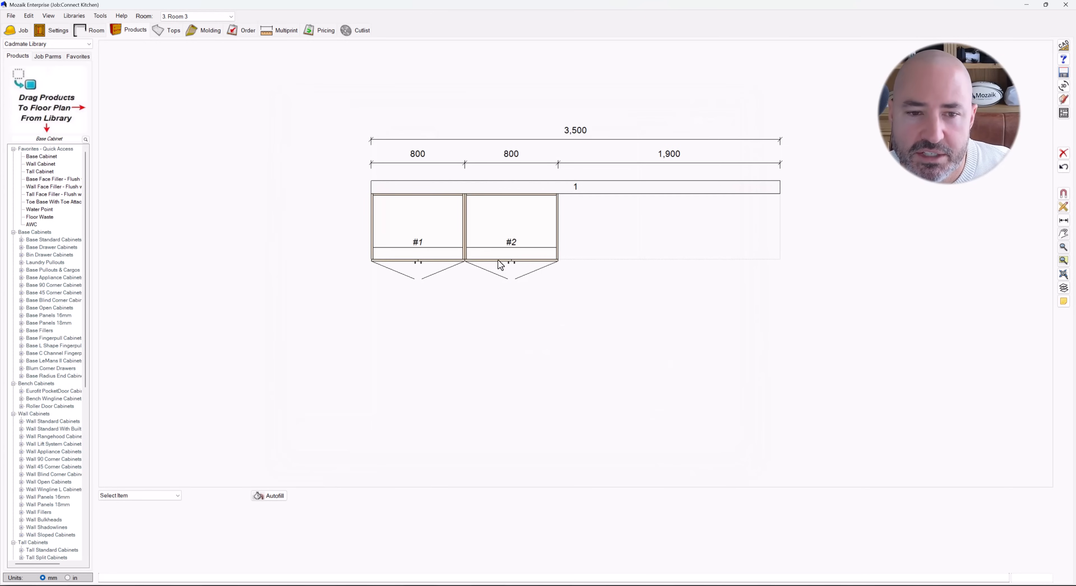
Reopen the updated-data import and look up Appliances and Graphics under Product Libraries
click(74, 15)
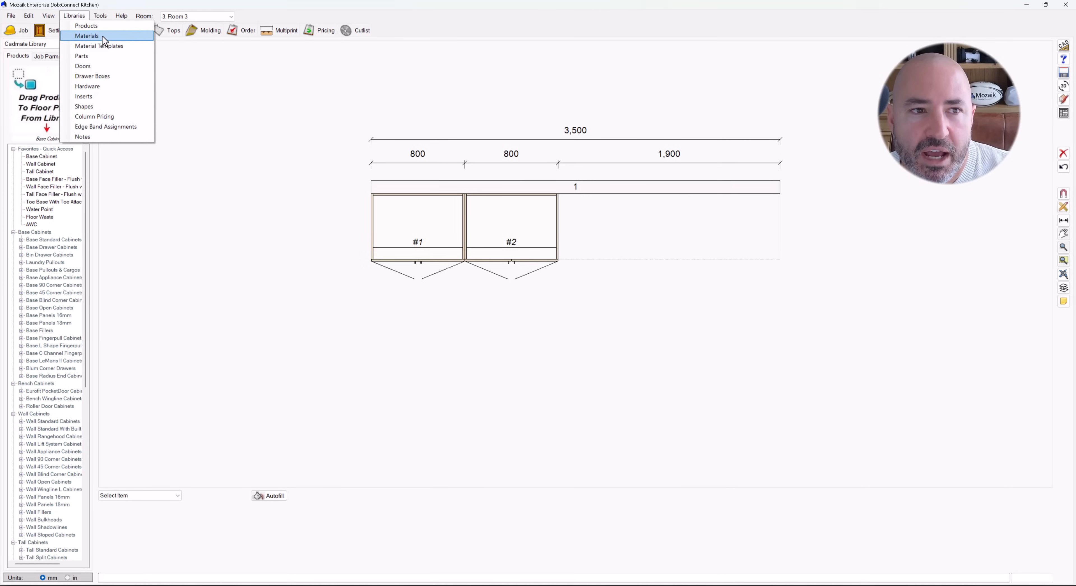
mouse_move(102, 23)
click(135, 134)
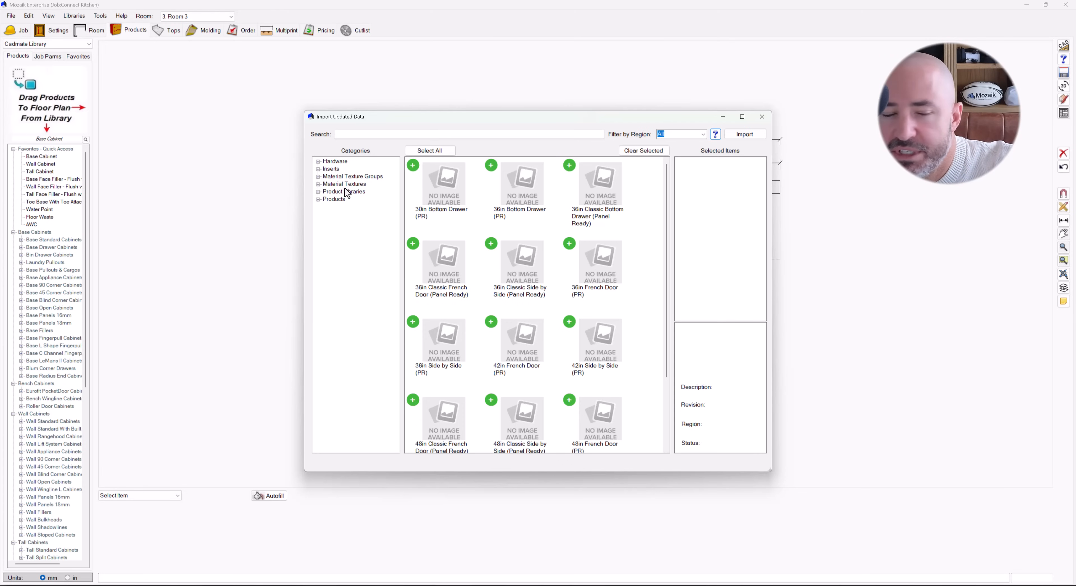
click(318, 193)
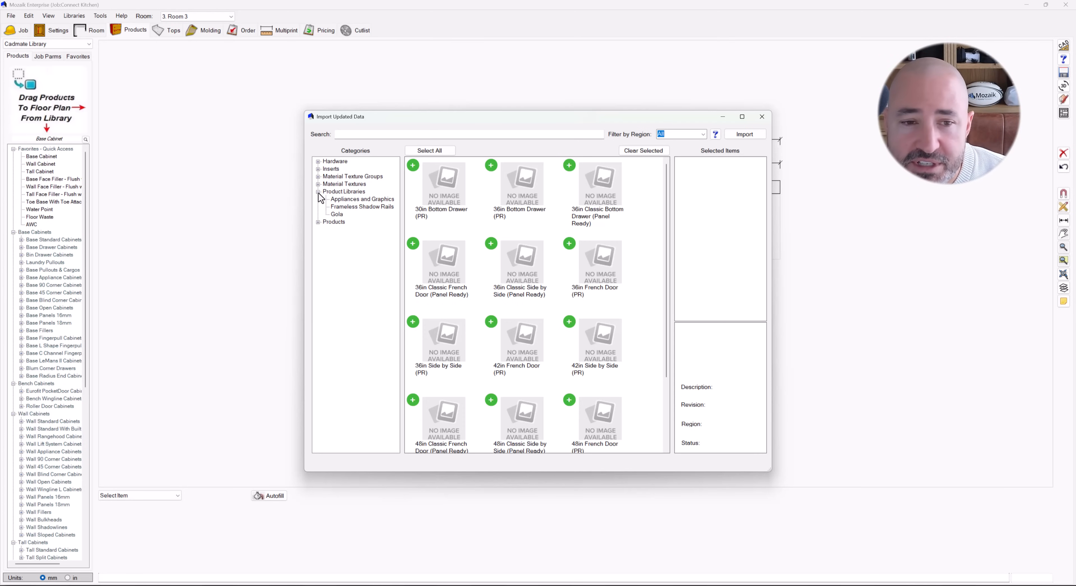
click(354, 200)
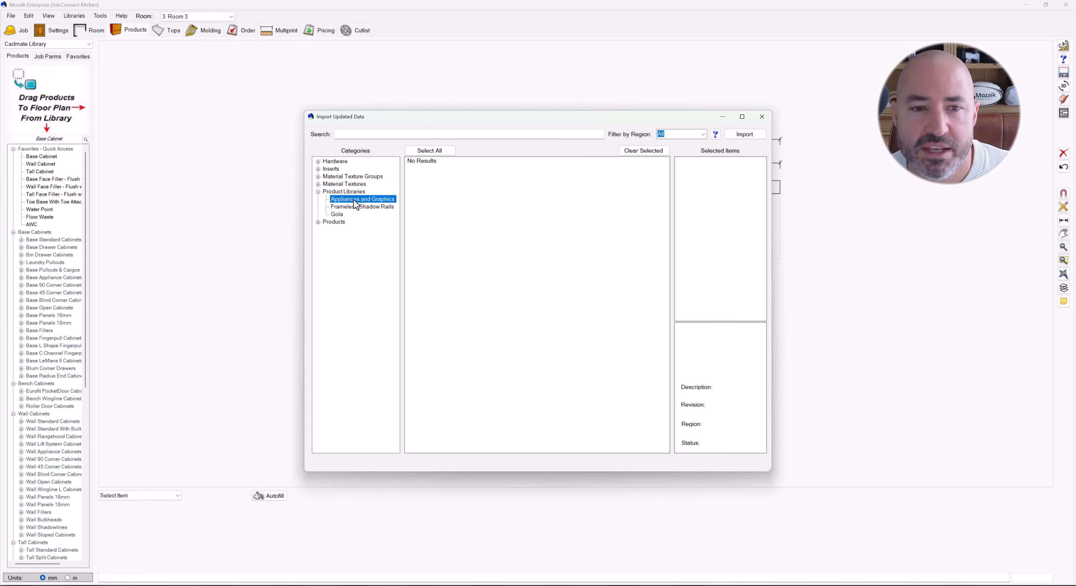
Browse the Appliance Inserts and Blum Inserts available for import, and close the import window
click(319, 168)
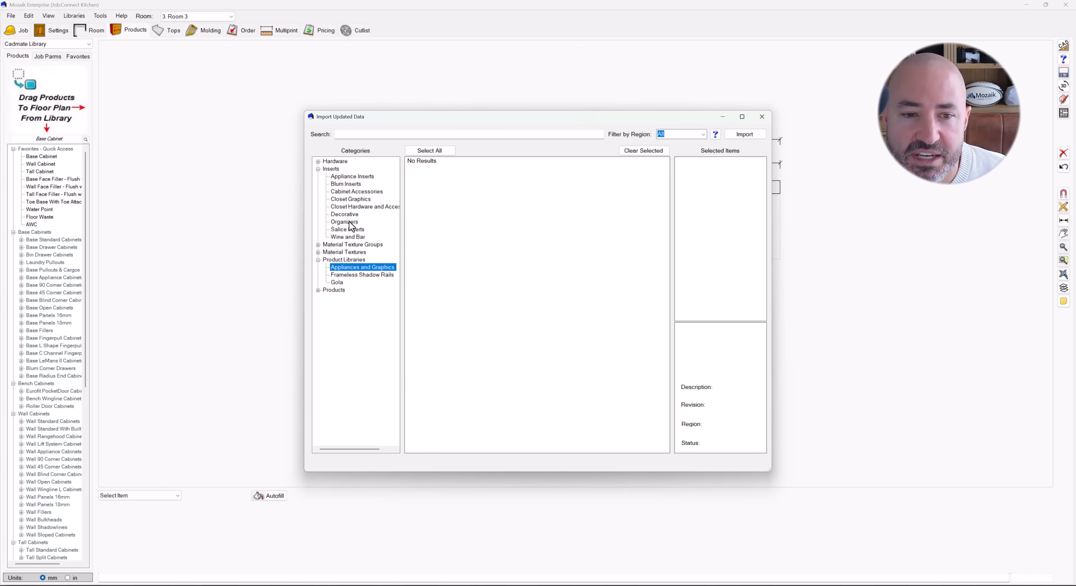
click(350, 177)
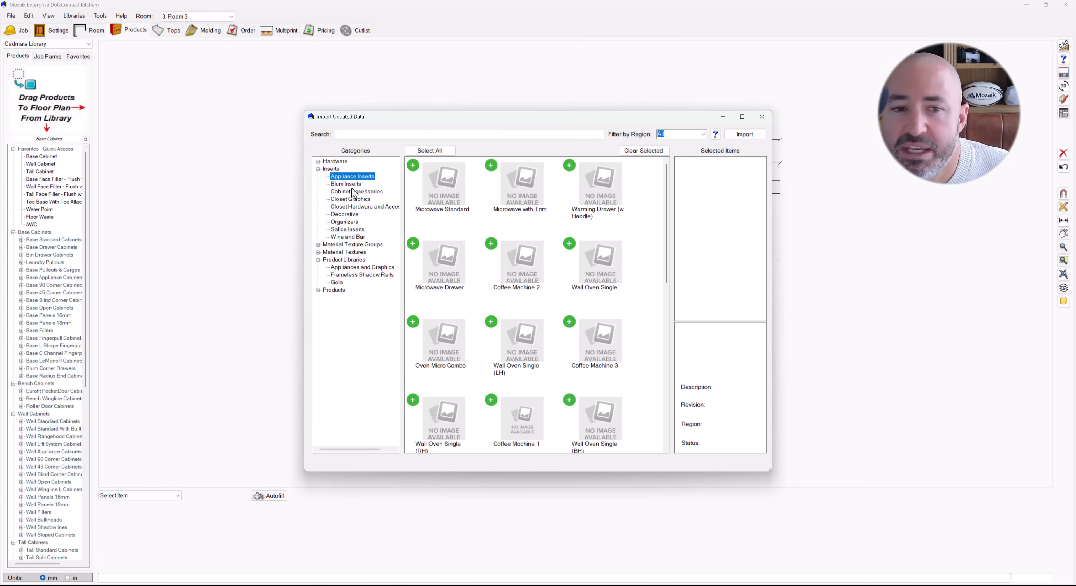
click(347, 184)
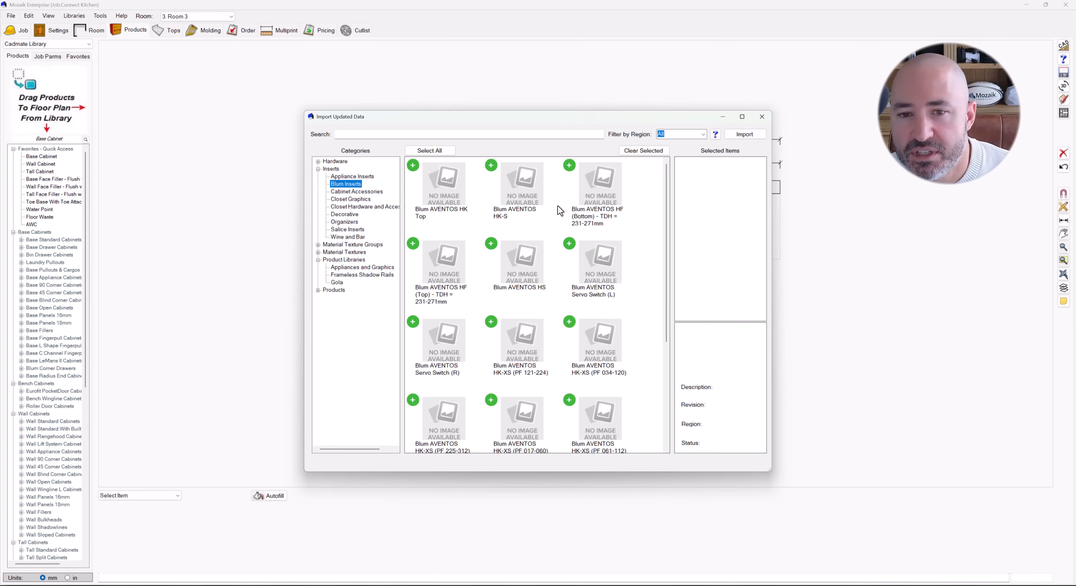
click(332, 162)
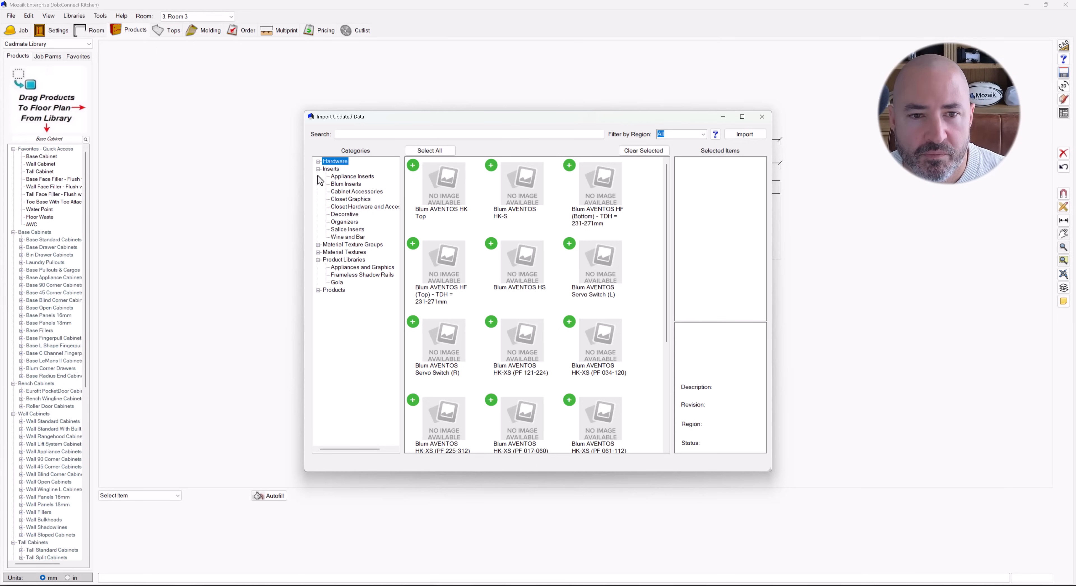
click(423, 134)
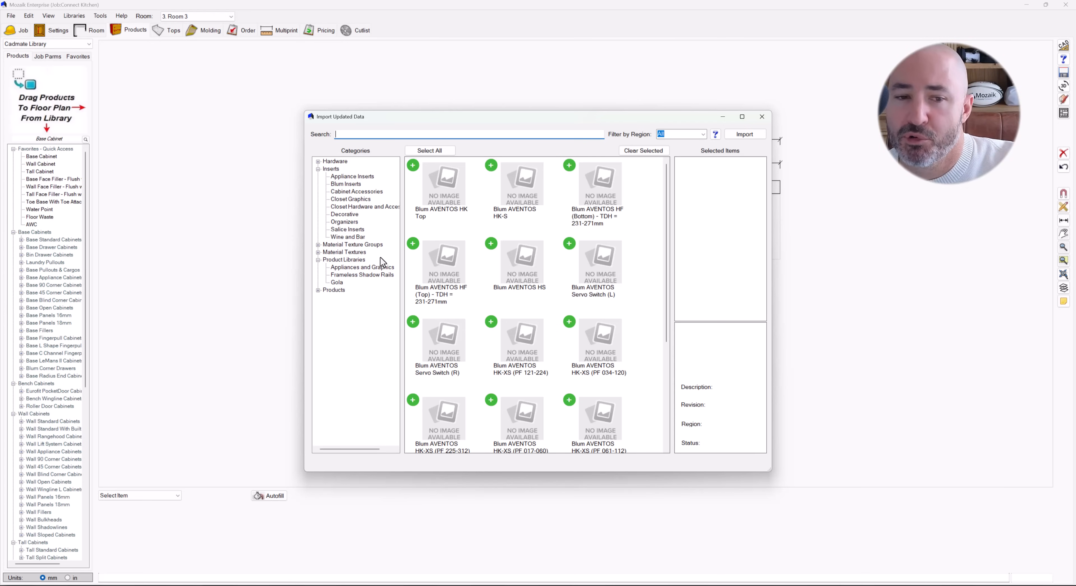
click(761, 117)
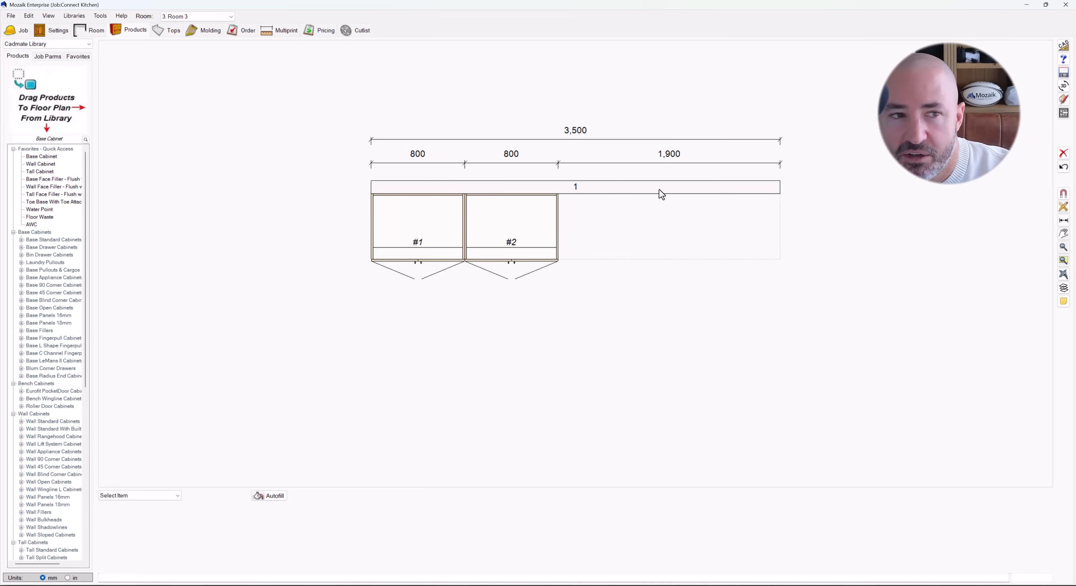
Reopen the updated-data import and review the Layer Templates under Hardware and the Appliances and Graphics product library, then close it
click(83, 16)
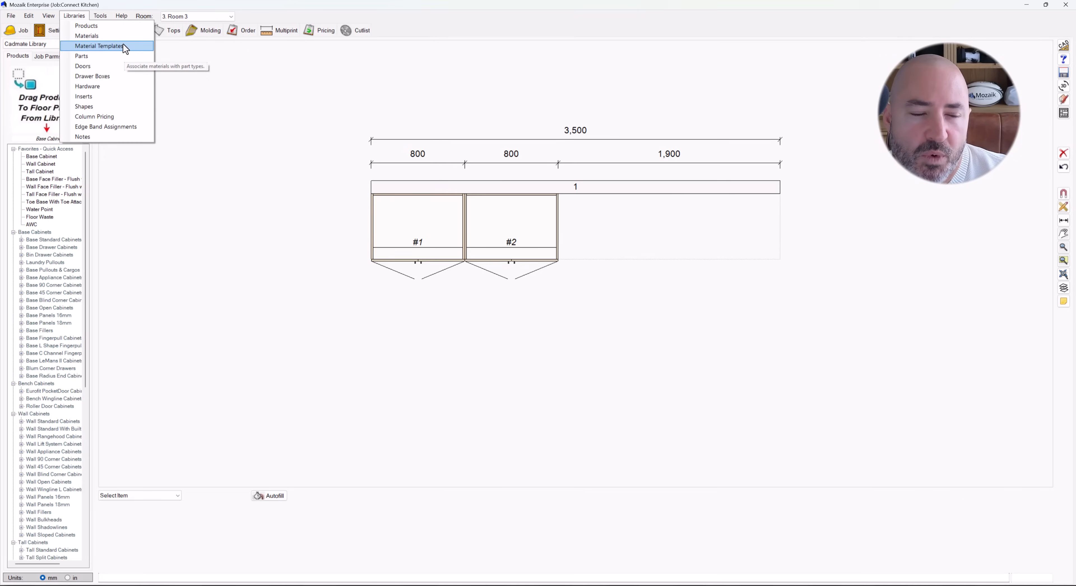
mouse_move(101, 16)
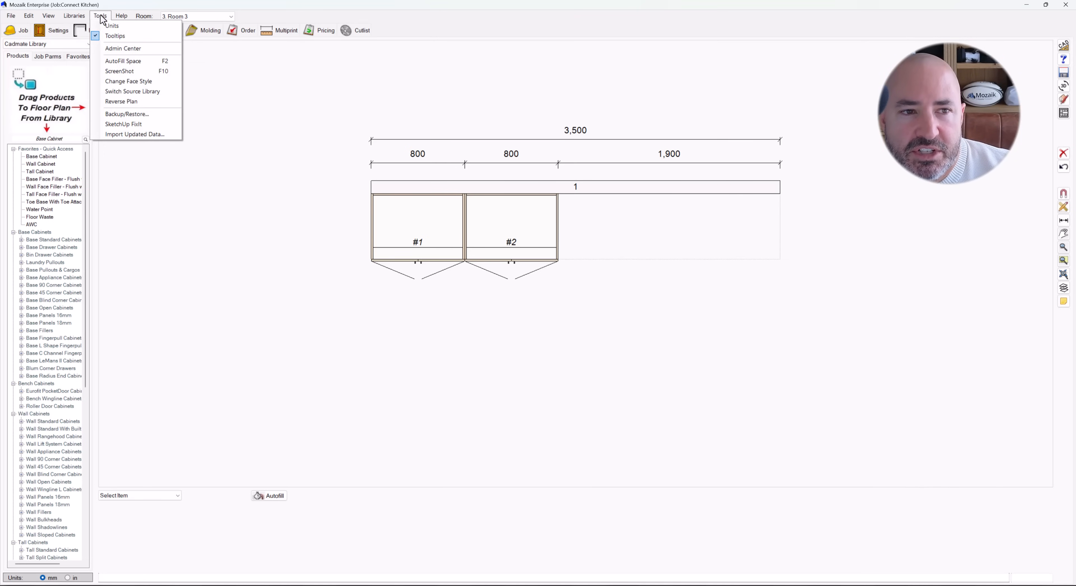
click(134, 134)
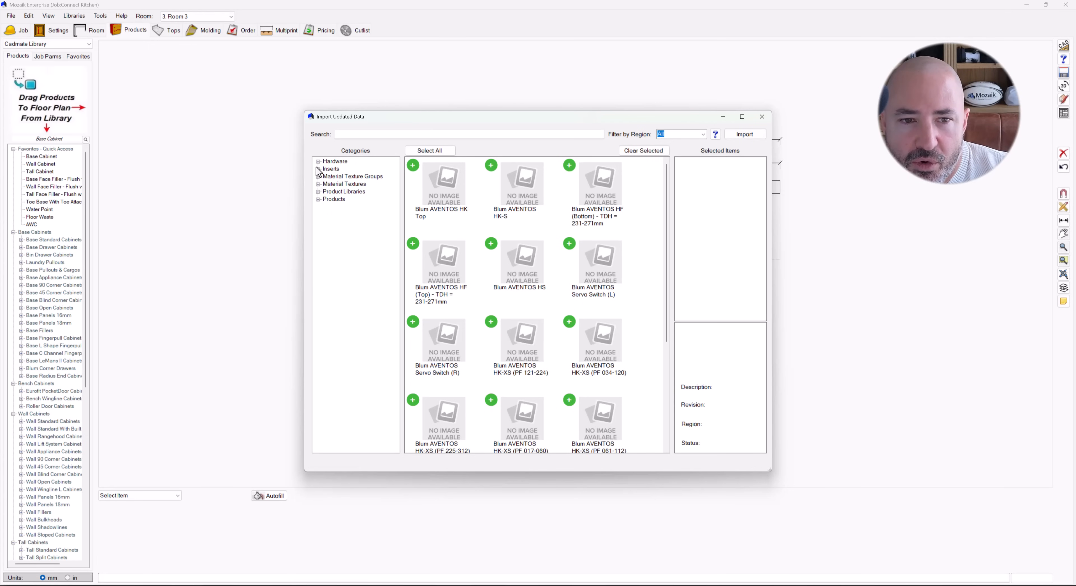
click(318, 161)
click(326, 192)
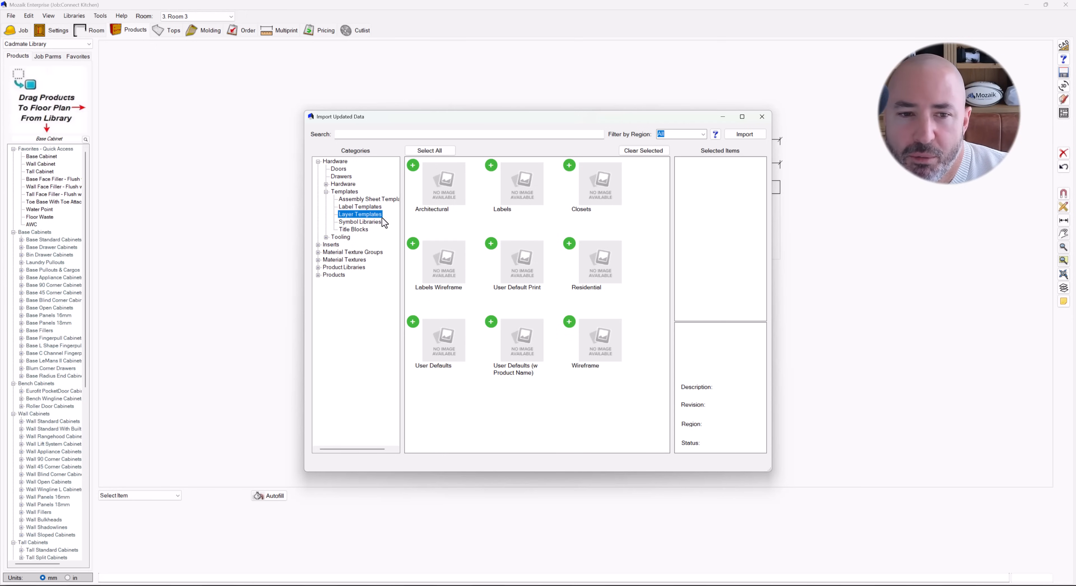
click(326, 191)
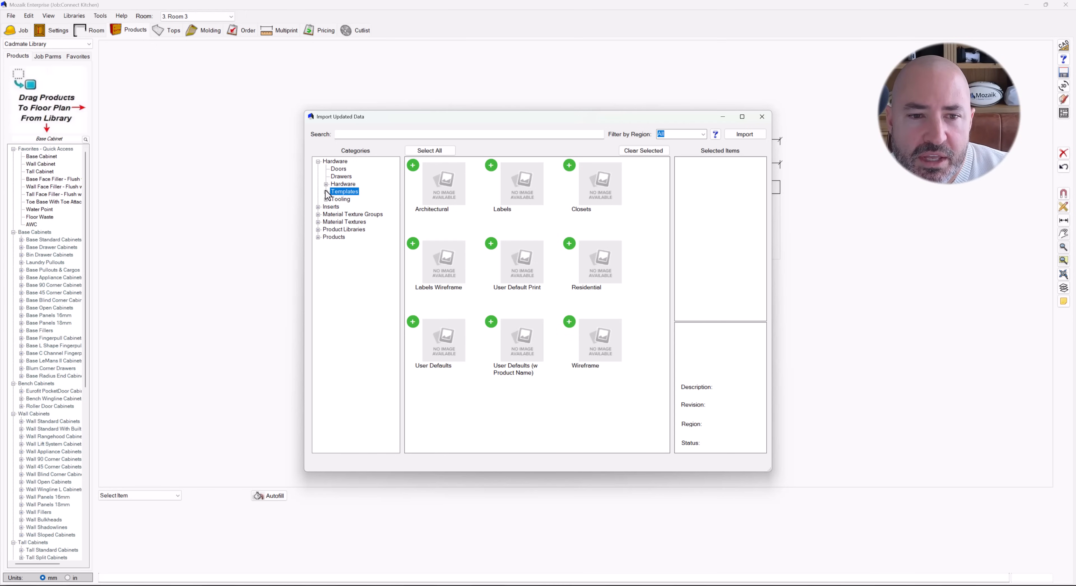
click(318, 229)
click(334, 237)
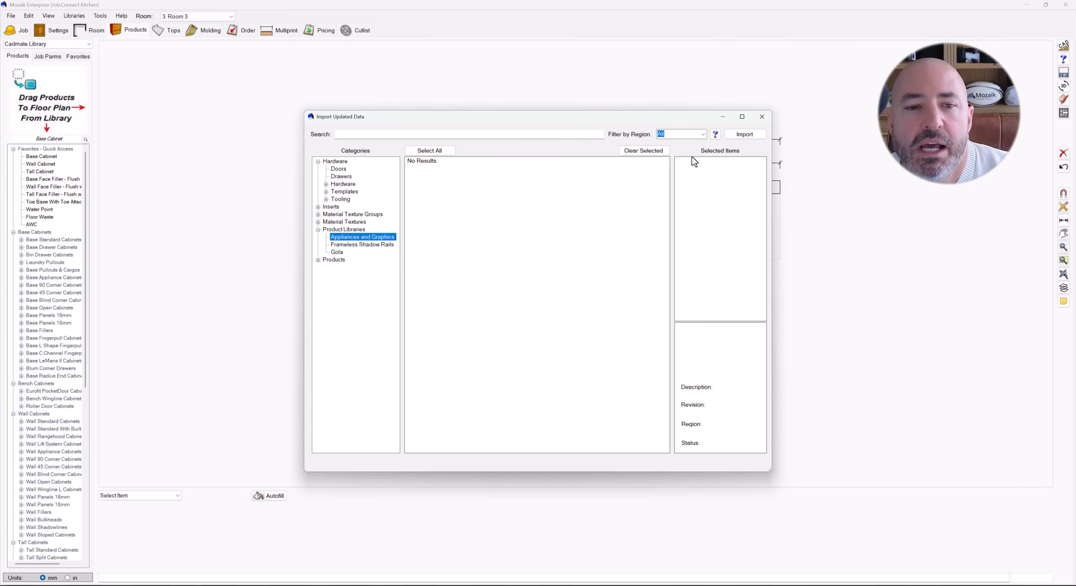
click(761, 121)
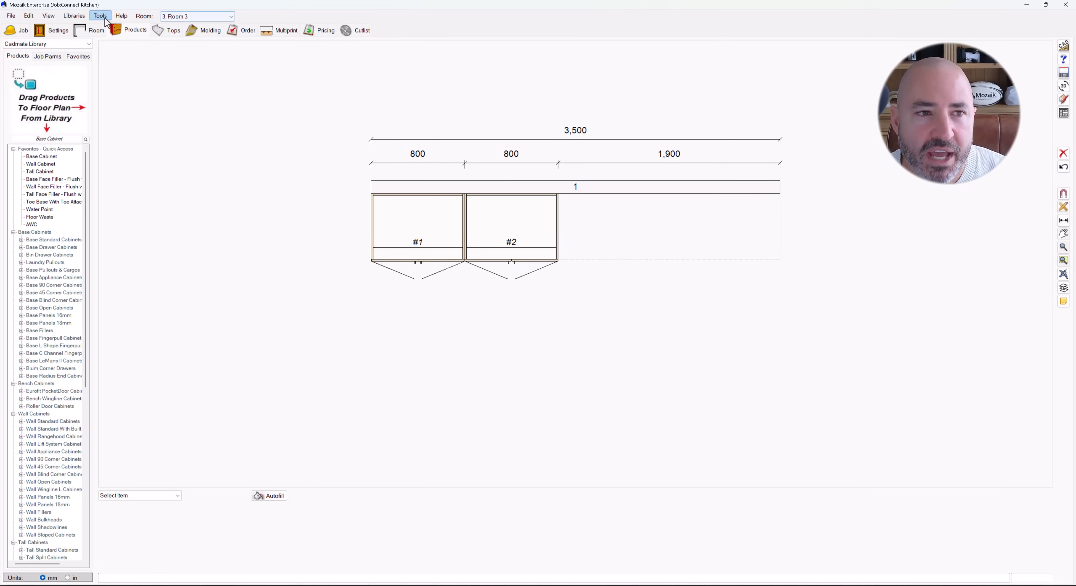
Switch to the CAD job without saving the changes to Connect Kitchen
click(10, 15)
click(29, 139)
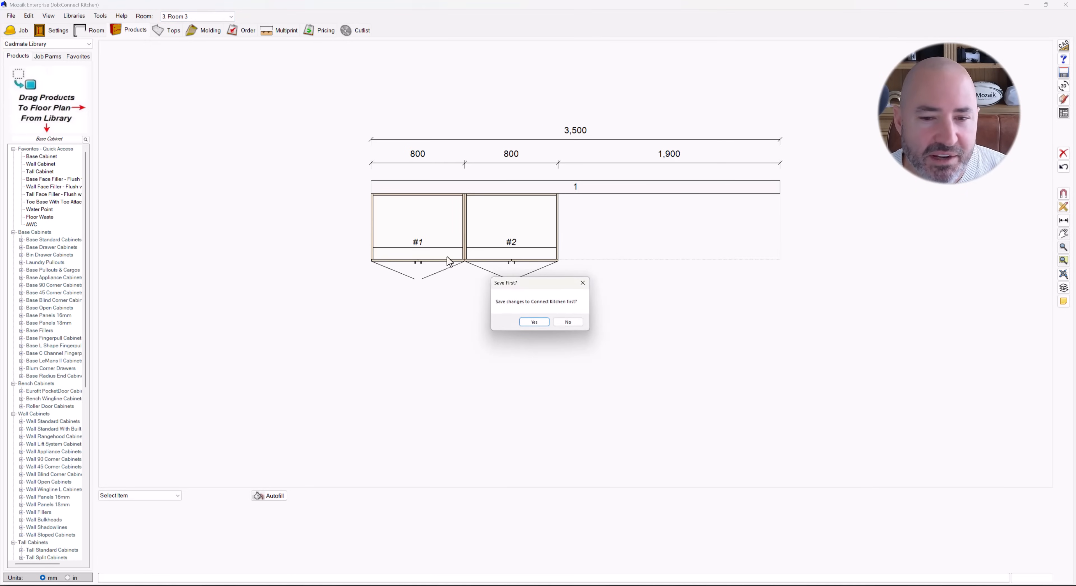
click(568, 321)
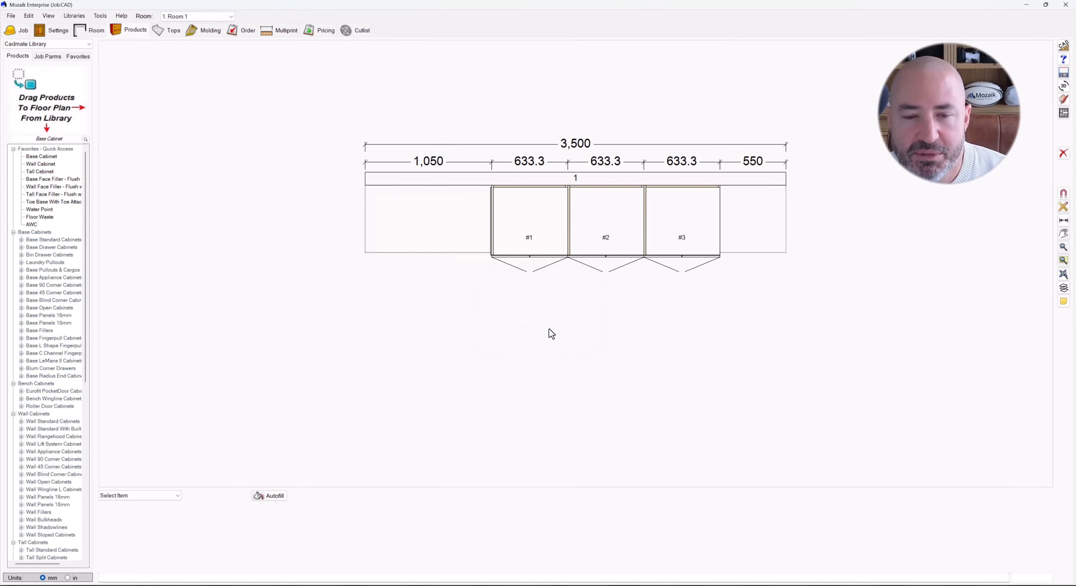
Add a new room named Room 3, give it the single-wall quick layout, and show its product plan
click(199, 17)
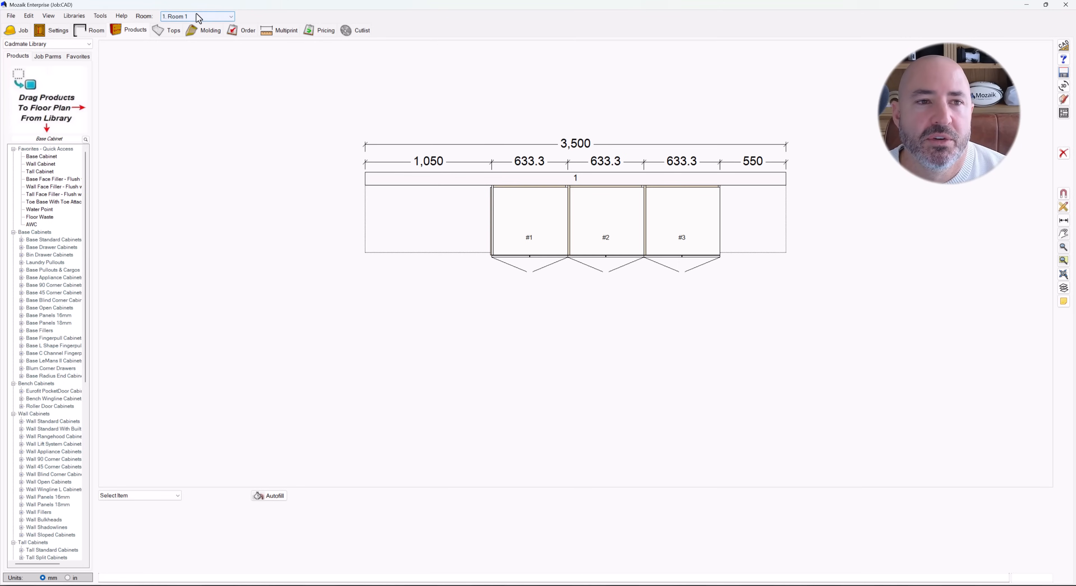
click(202, 38)
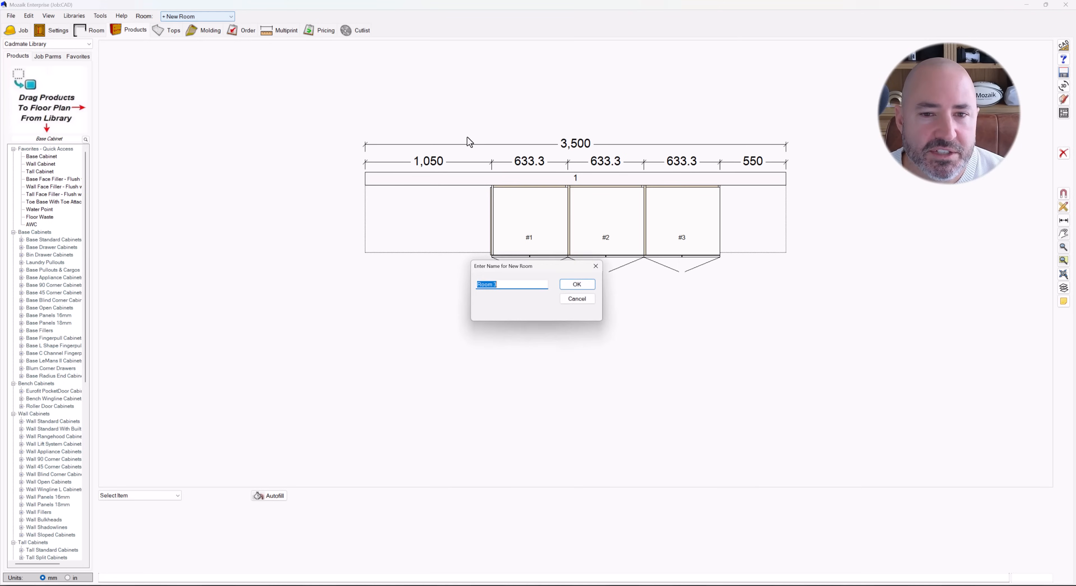
click(578, 287)
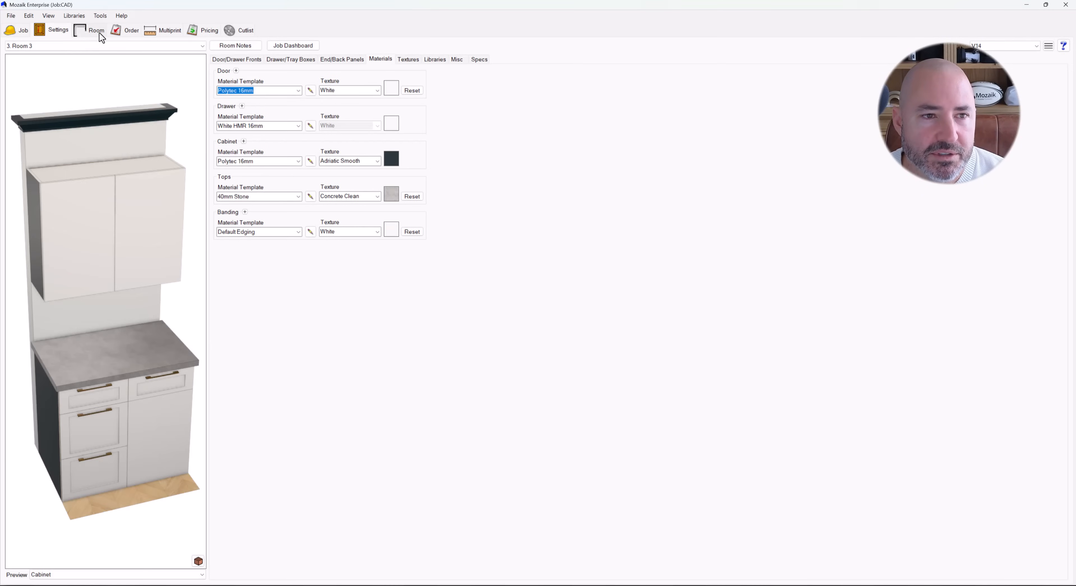
click(95, 34)
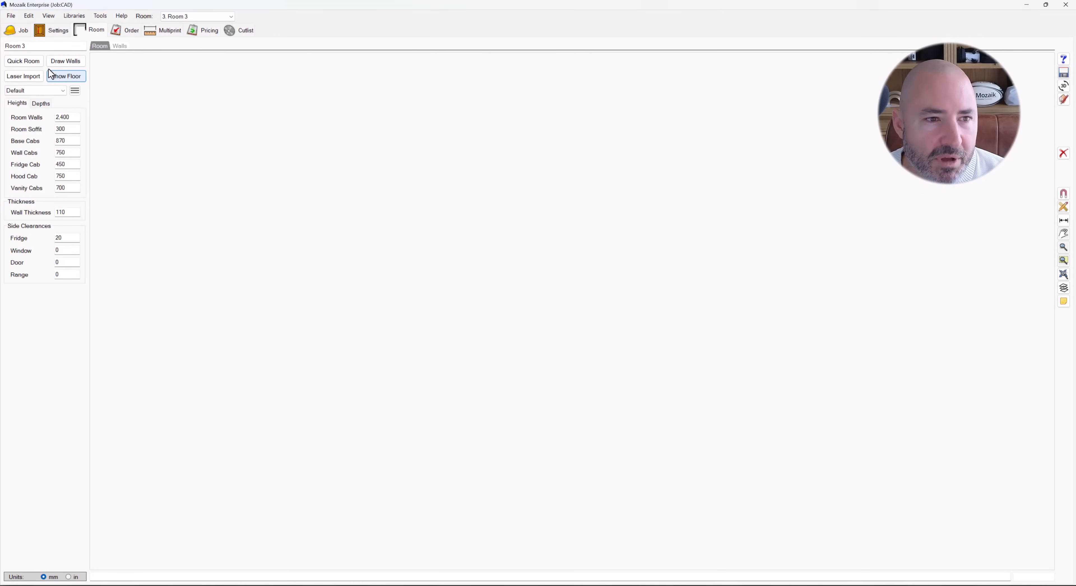
click(18, 114)
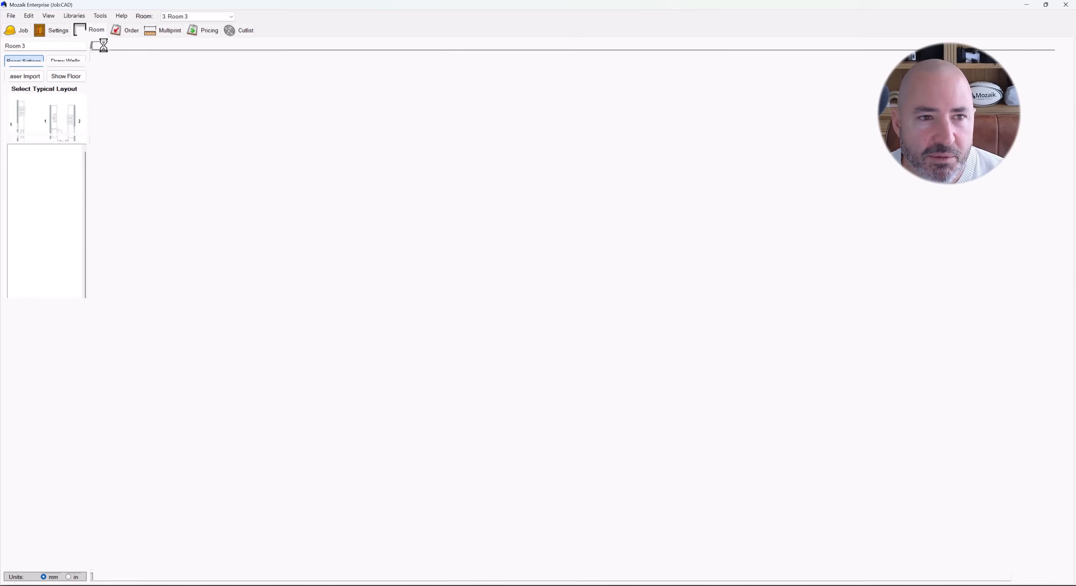
click(133, 33)
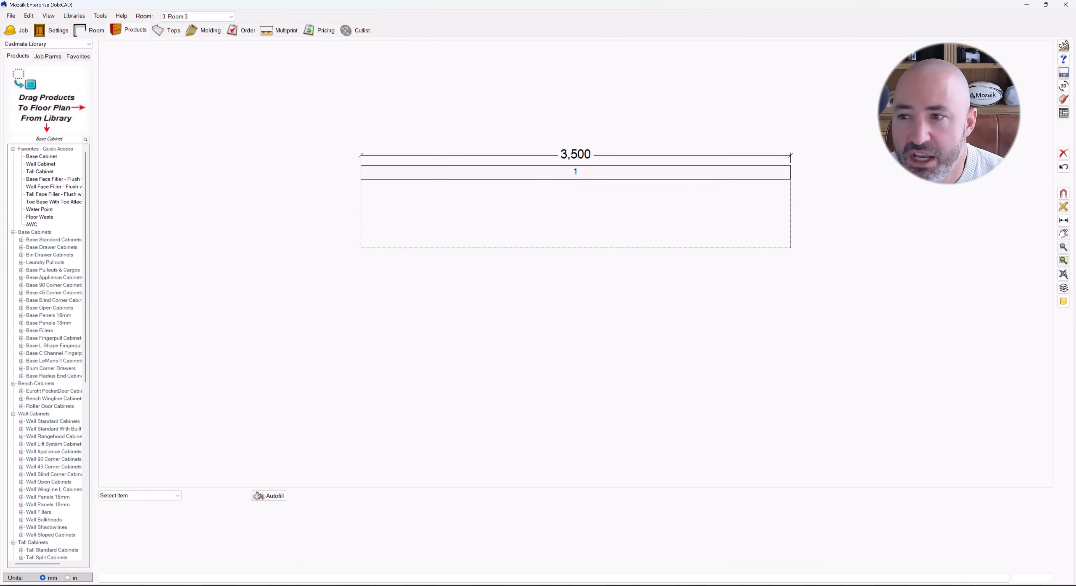
Display the elevation of Wall #1 with the annotation tools turned on
click(1065, 114)
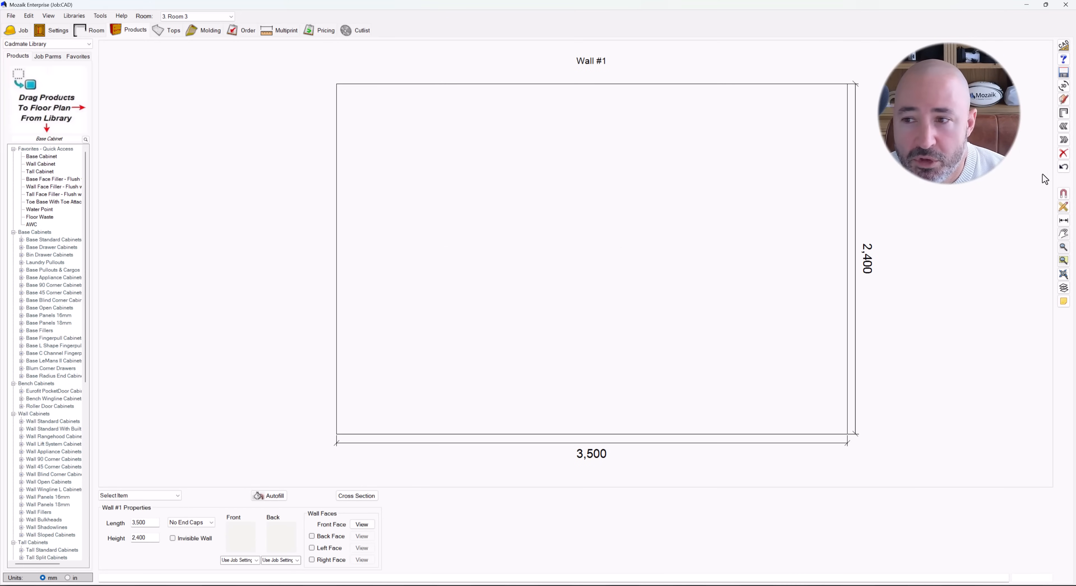
click(1064, 113)
click(1065, 113)
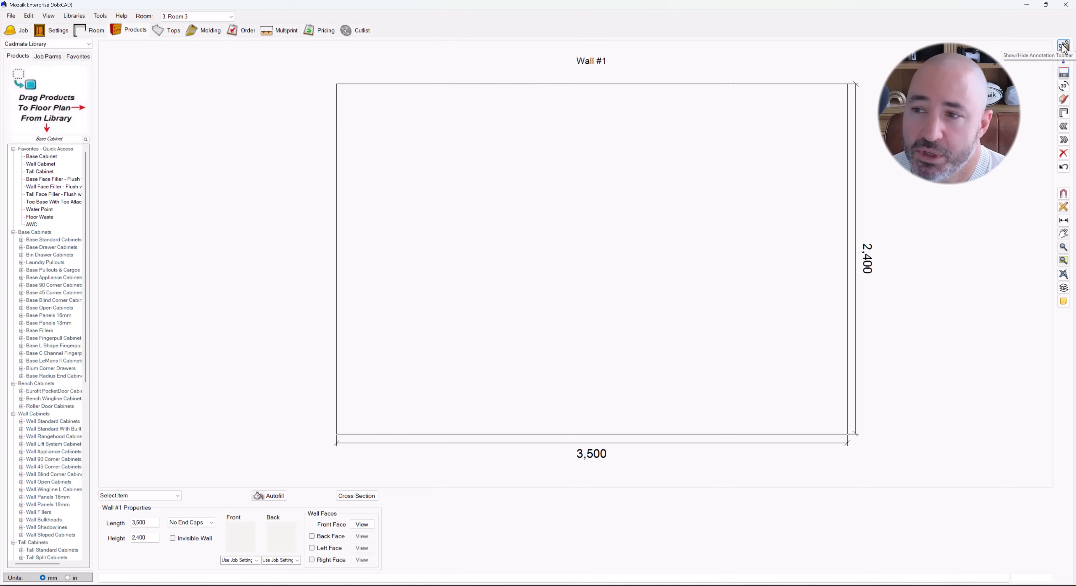
click(1065, 46)
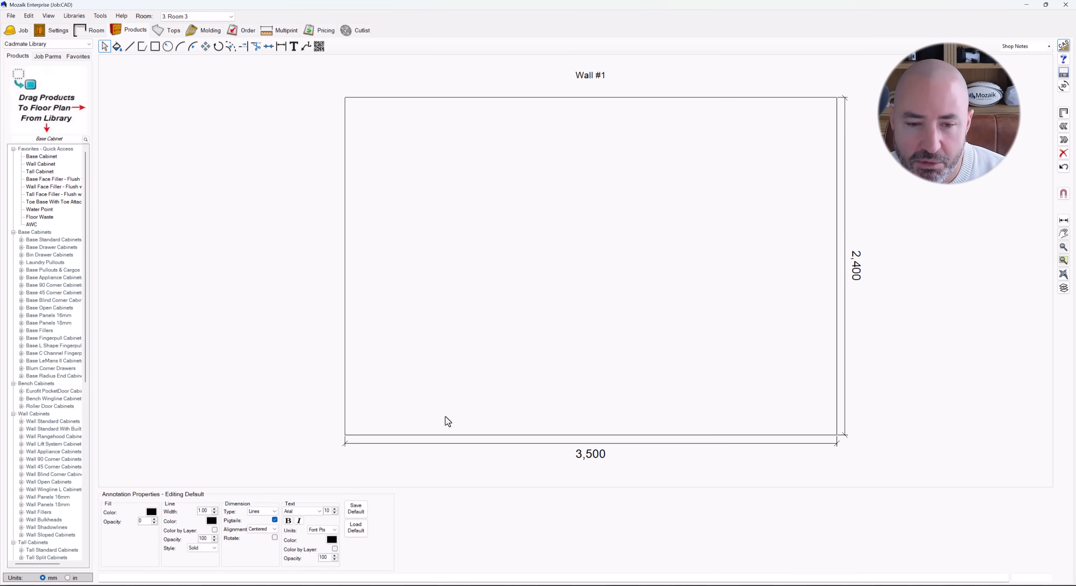
Draw a multiline annotation from the wall's lower-left corner, 800 mm along the floor and 2100 mm straight up
key(m)
click(345, 433)
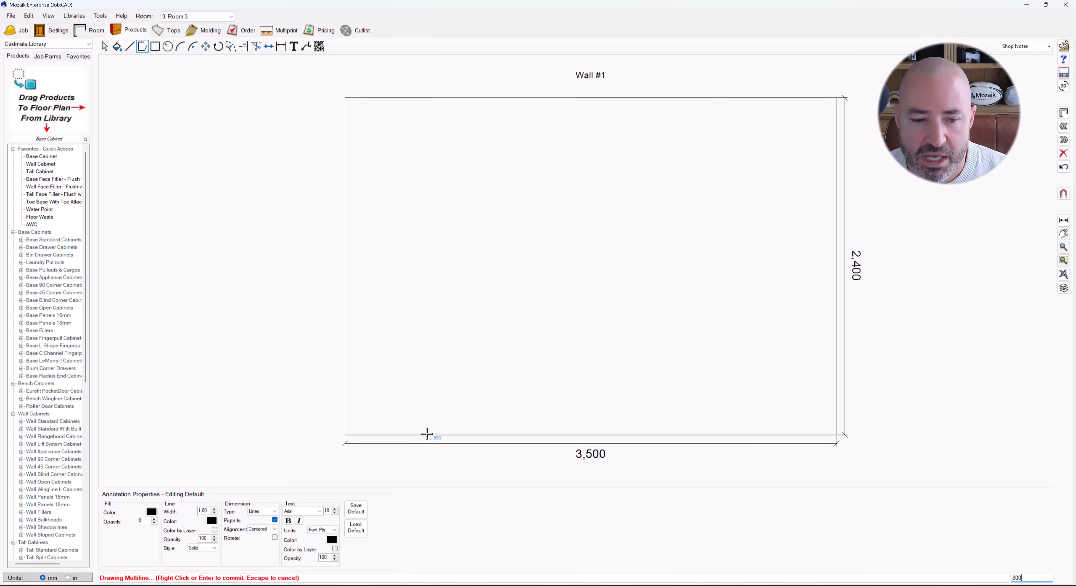
key(Return)
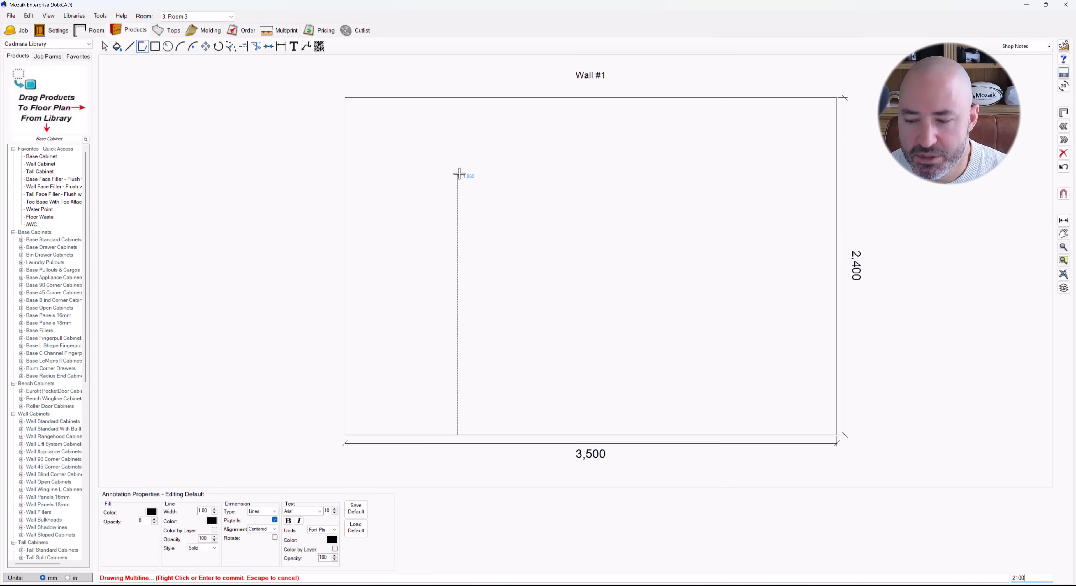
key(Return)
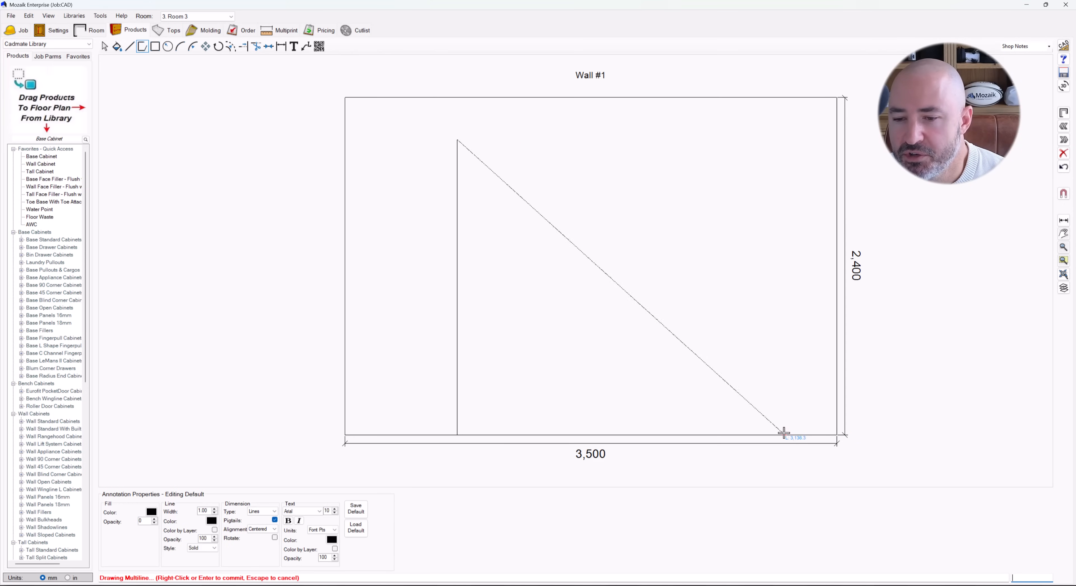
right_click(694, 300)
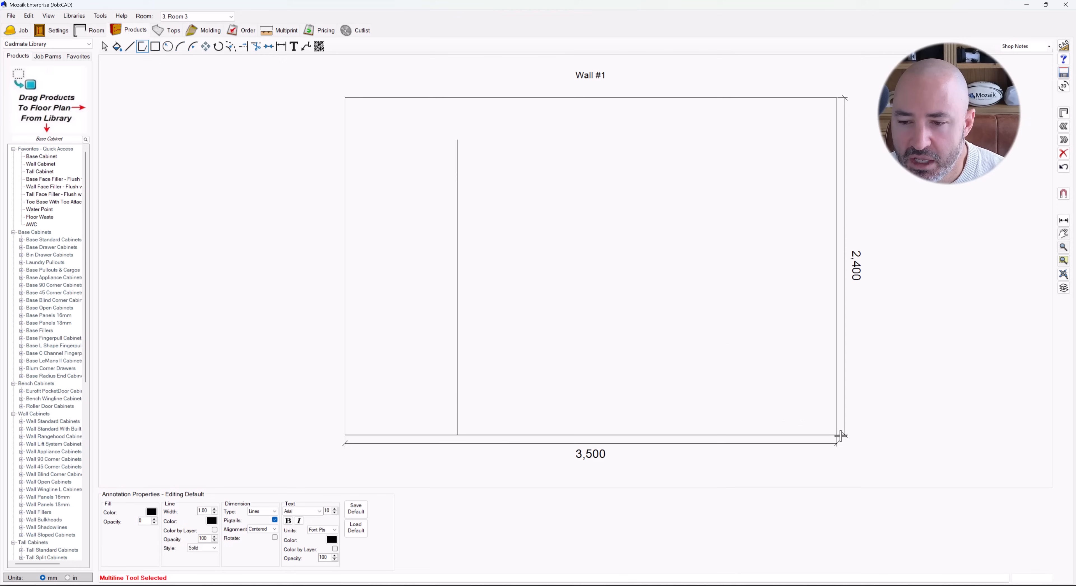
Draw a multiline from the wall's lower-right corner along the floor, 1000 mm straight up, ending at the top of the existing vertical line
click(835, 434)
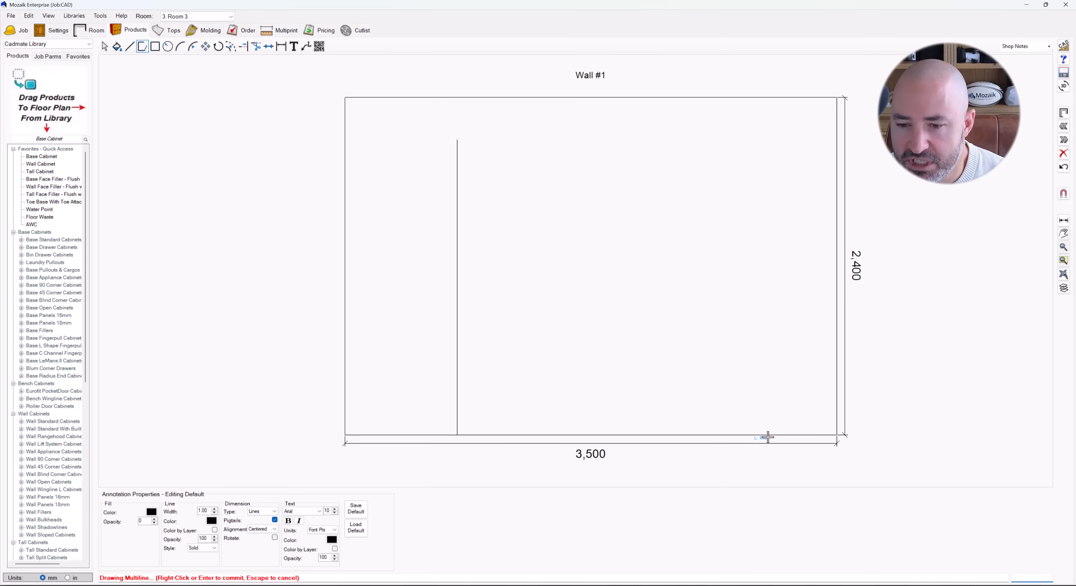
click(765, 436)
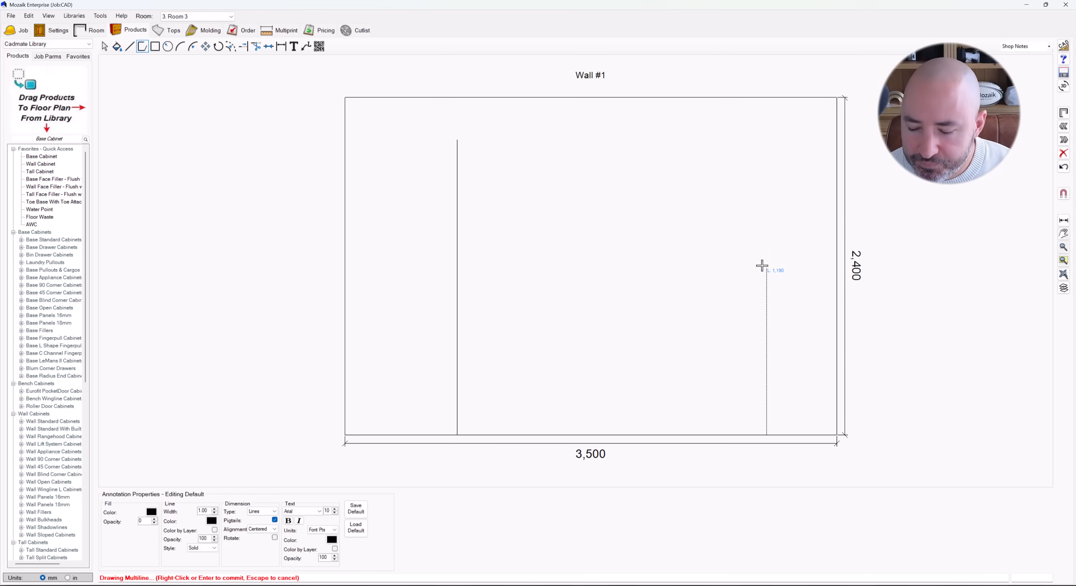
text(100)
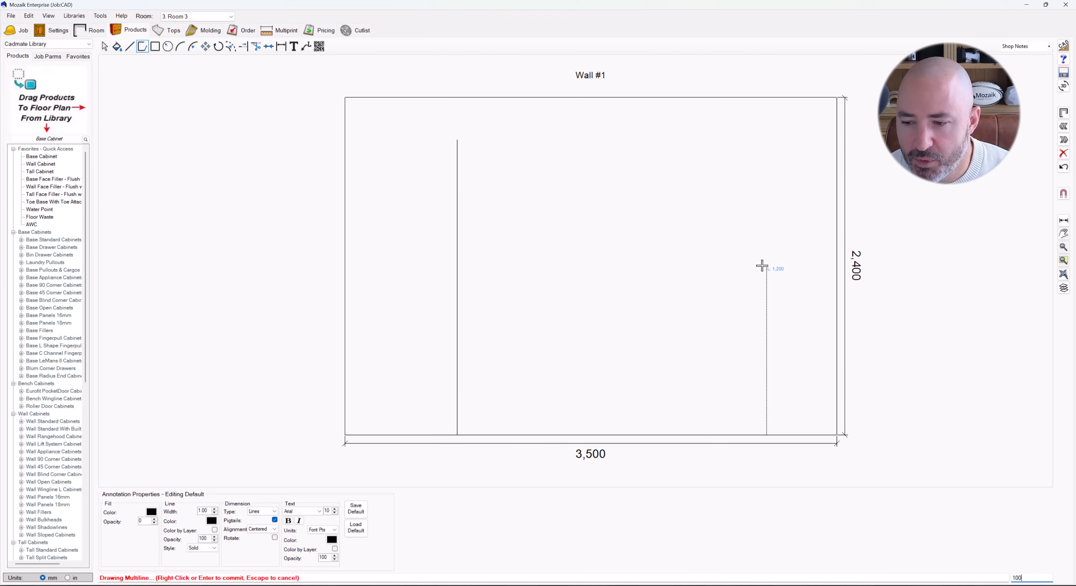
text(0)
key(Return)
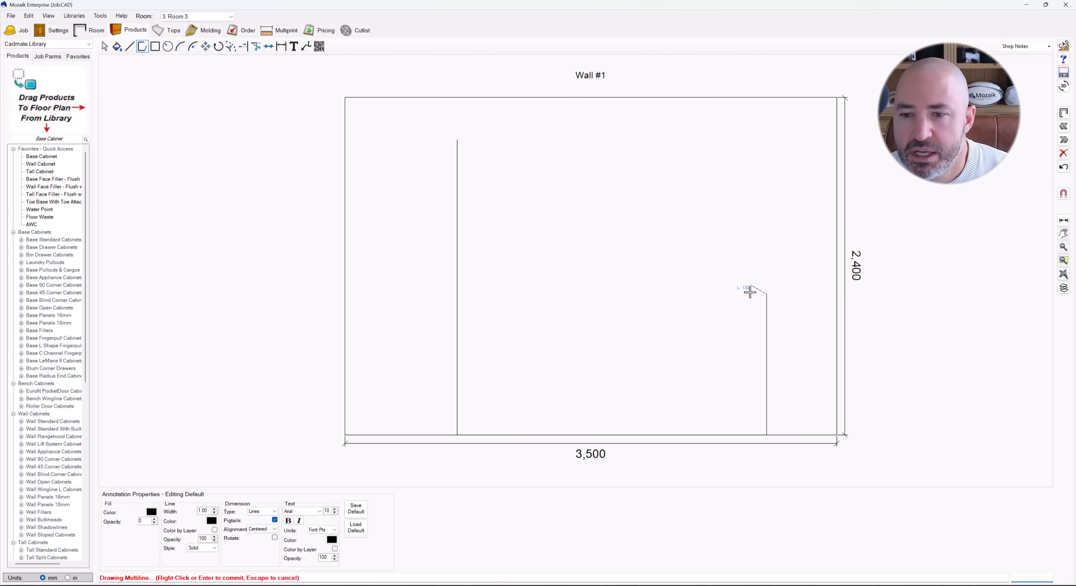
click(457, 140)
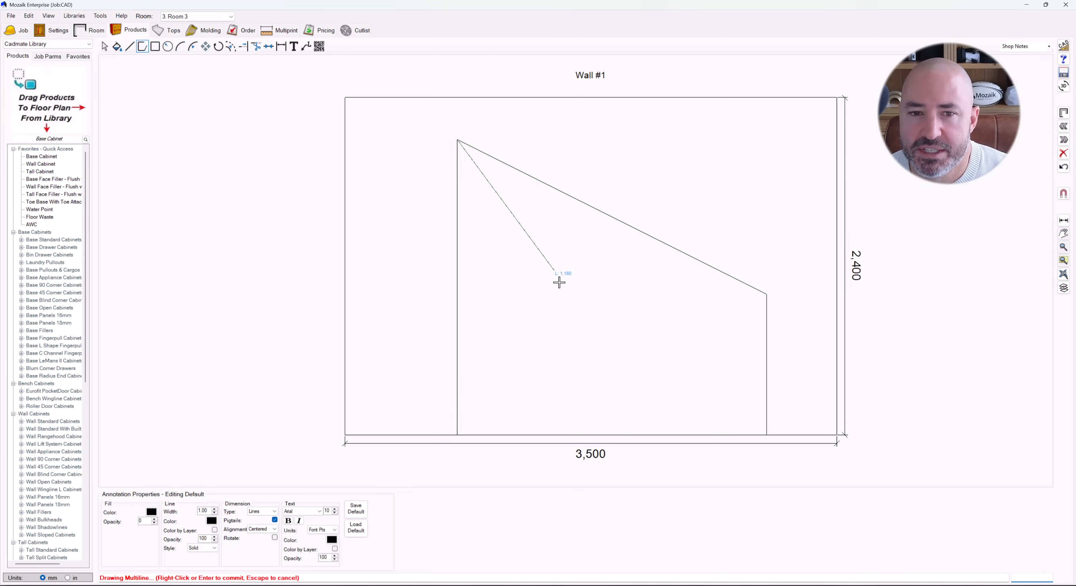
right_click(556, 273)
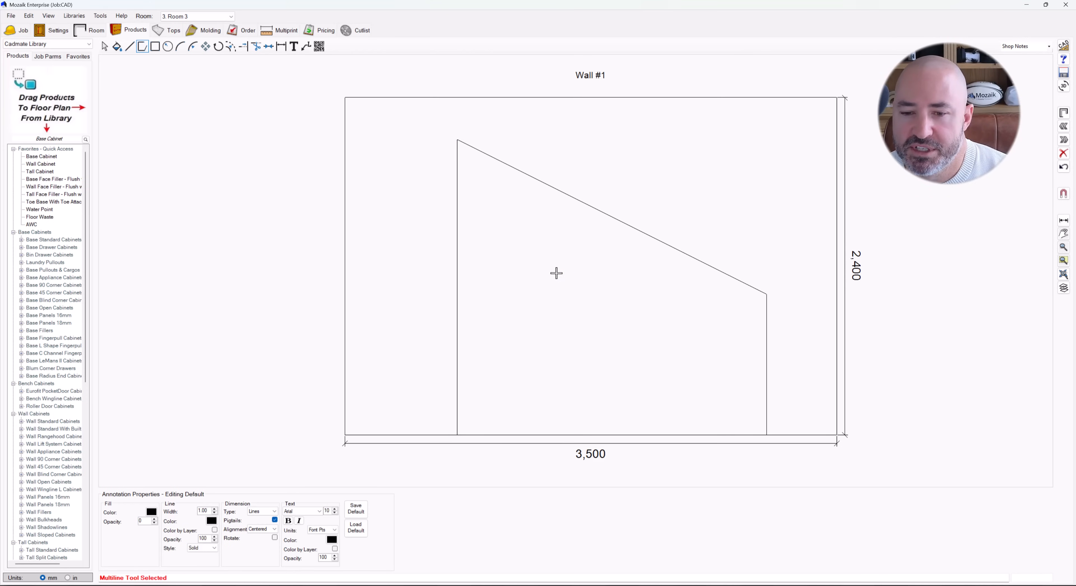
key(Escape)
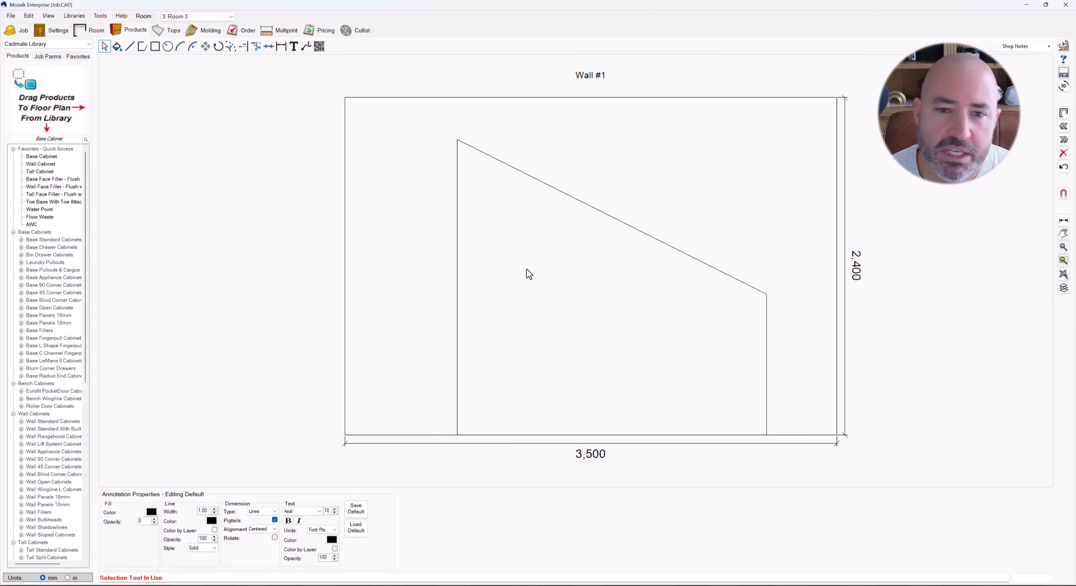
Explode all the annotation lines and delete the floor segment beside the wall's lower-right corner
click(457, 233)
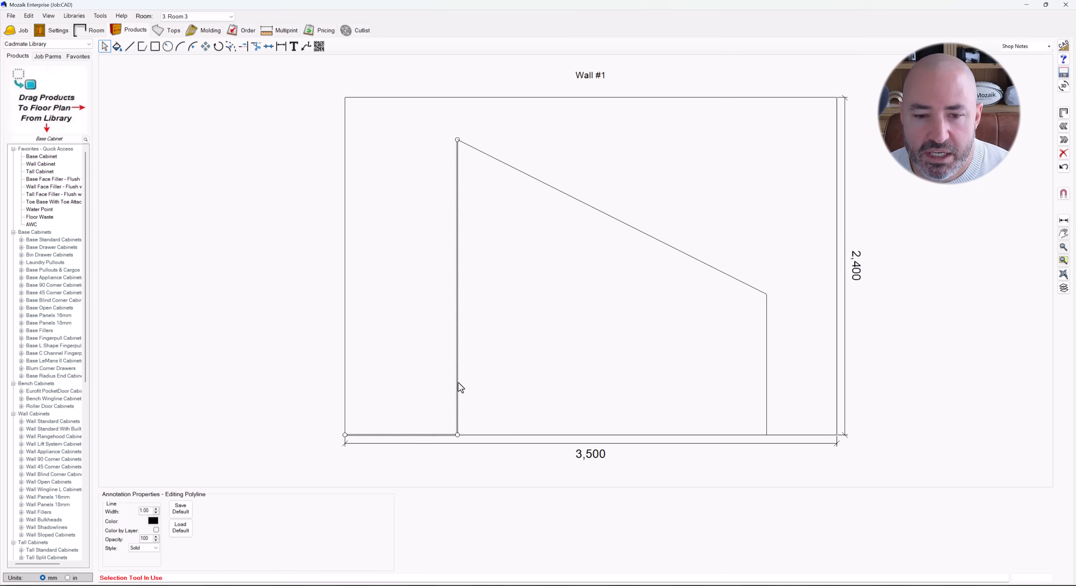
click(687, 253)
drag(255, 125, 848, 464)
right_click(768, 359)
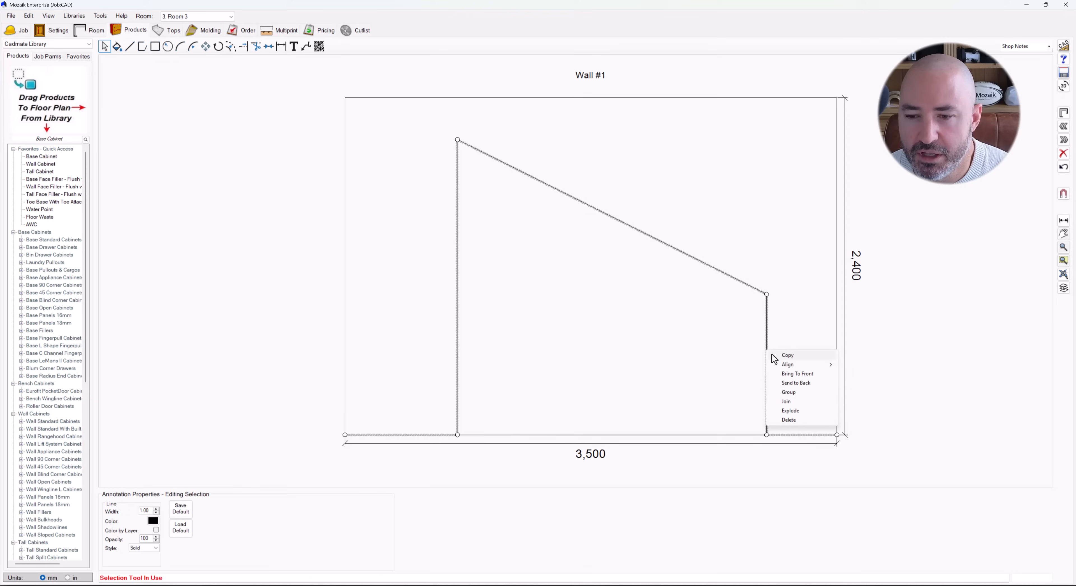
click(792, 414)
click(886, 412)
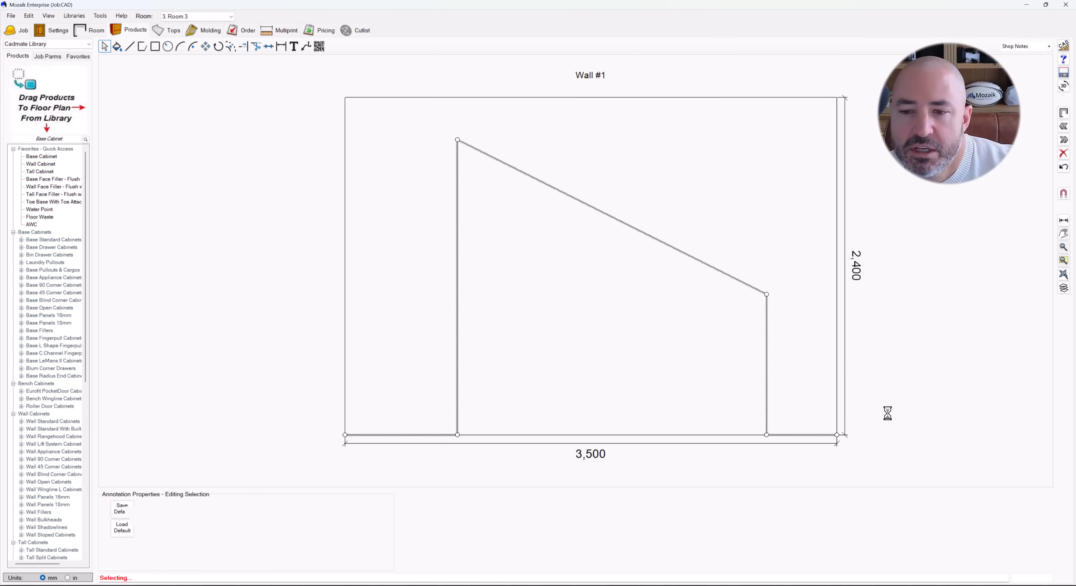
click(817, 435)
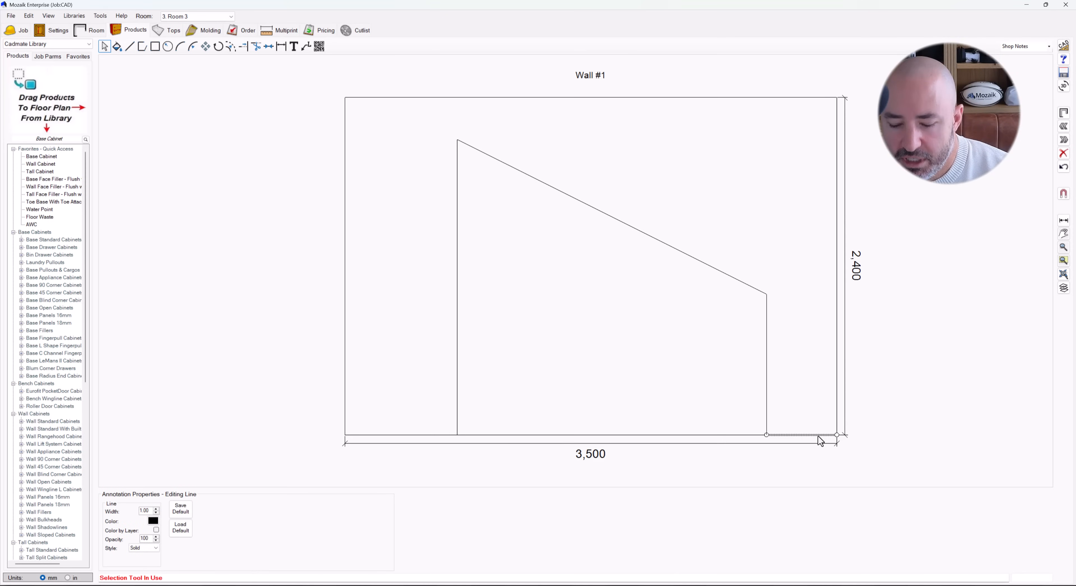
key(Delete)
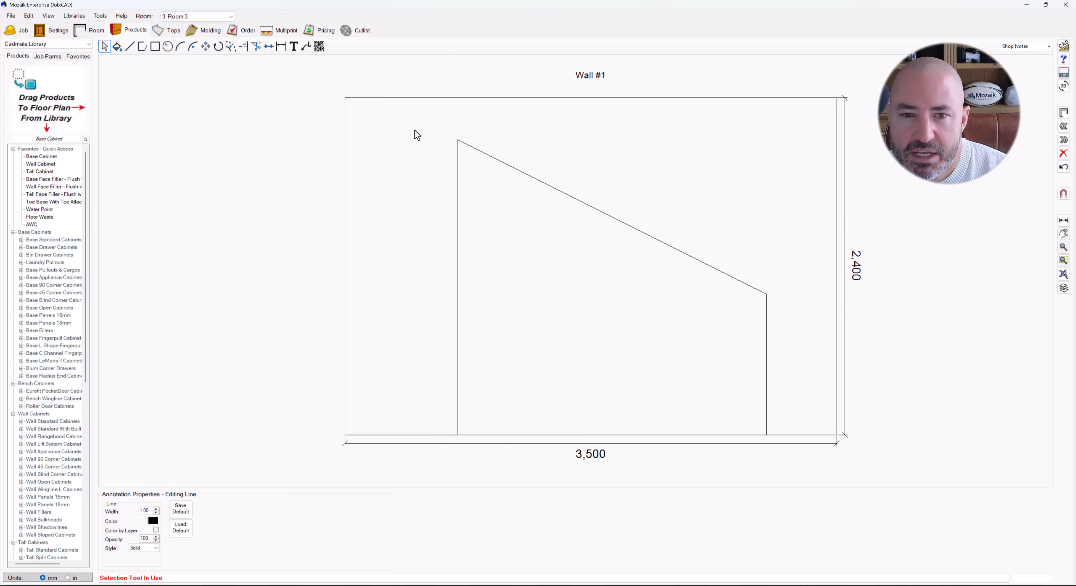
Join the two vertical lines and the sloping line into a single polyline
drag(414, 125, 798, 448)
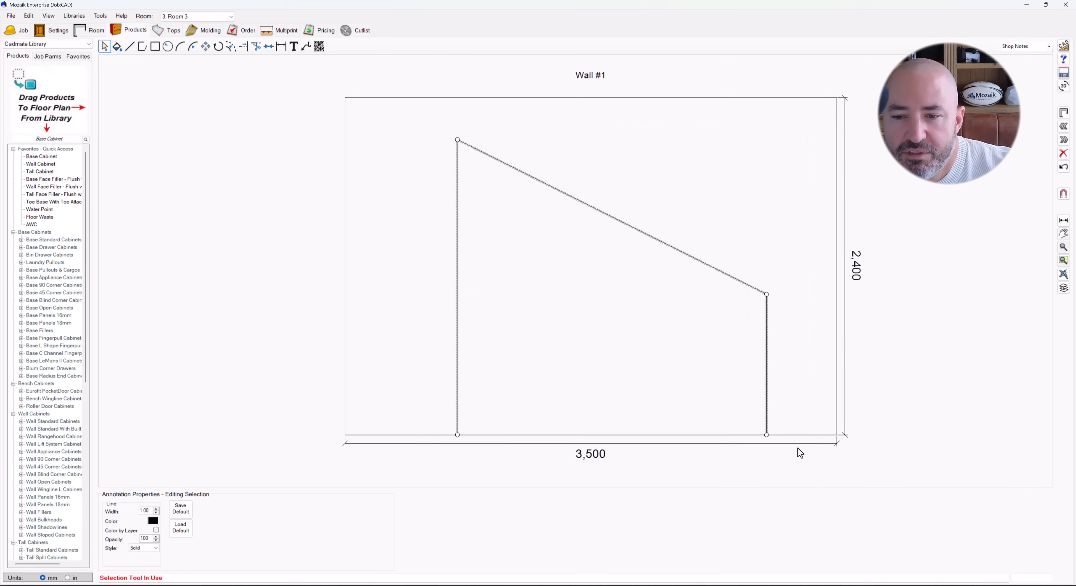
right_click(767, 381)
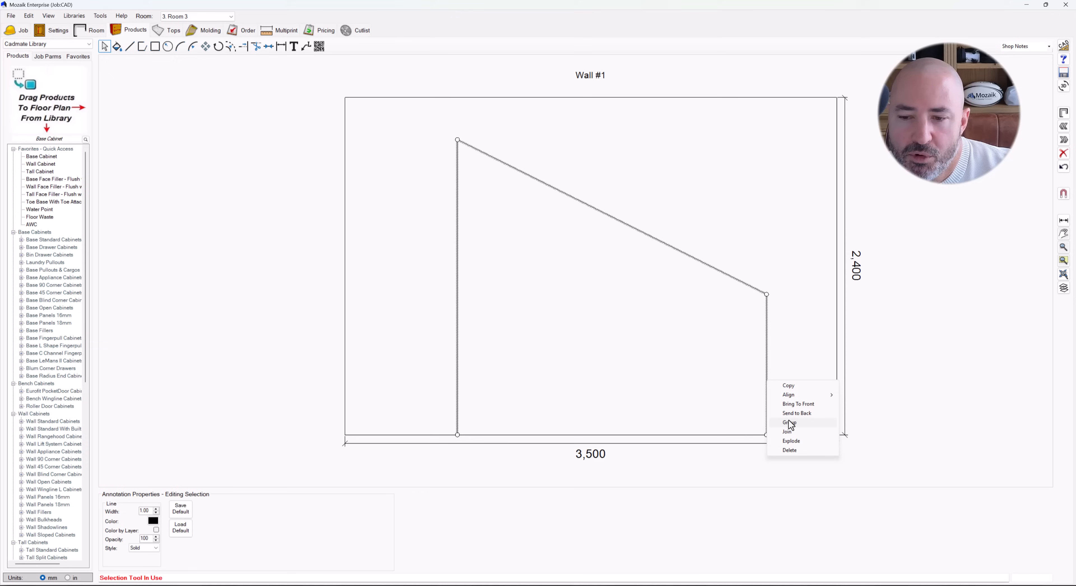
click(788, 431)
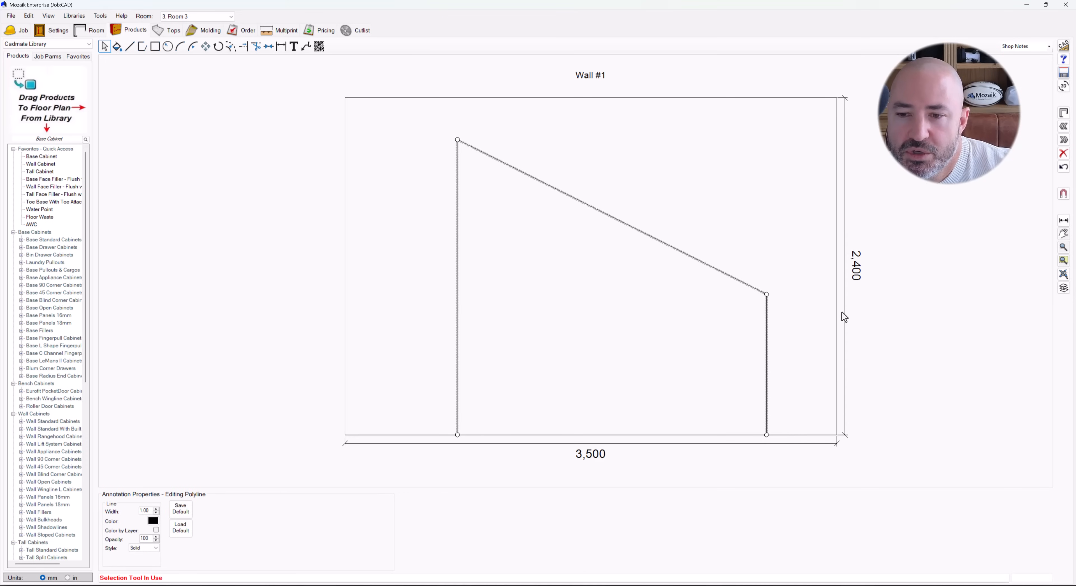
click(768, 307)
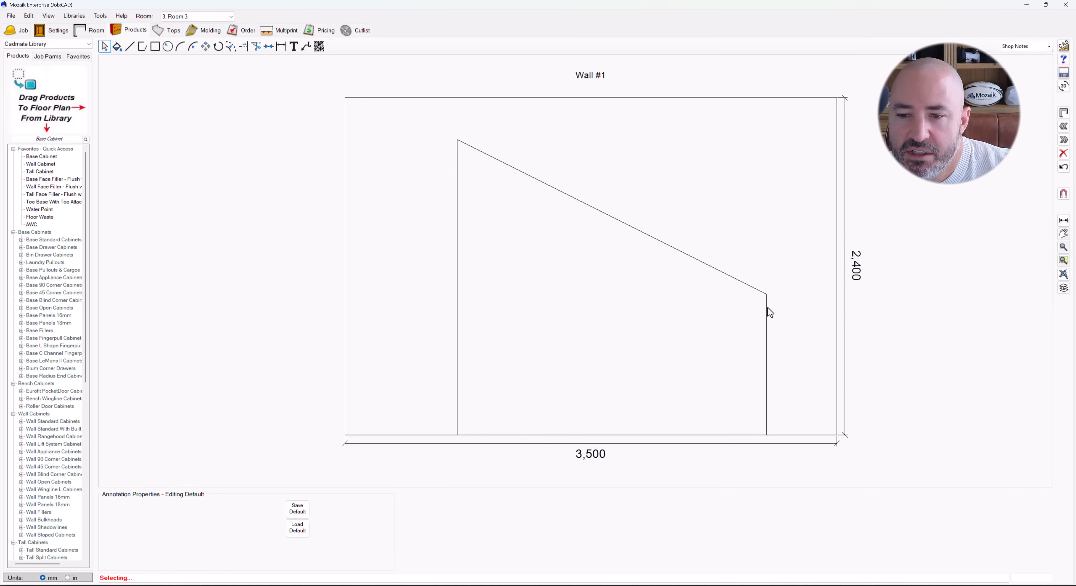
click(767, 308)
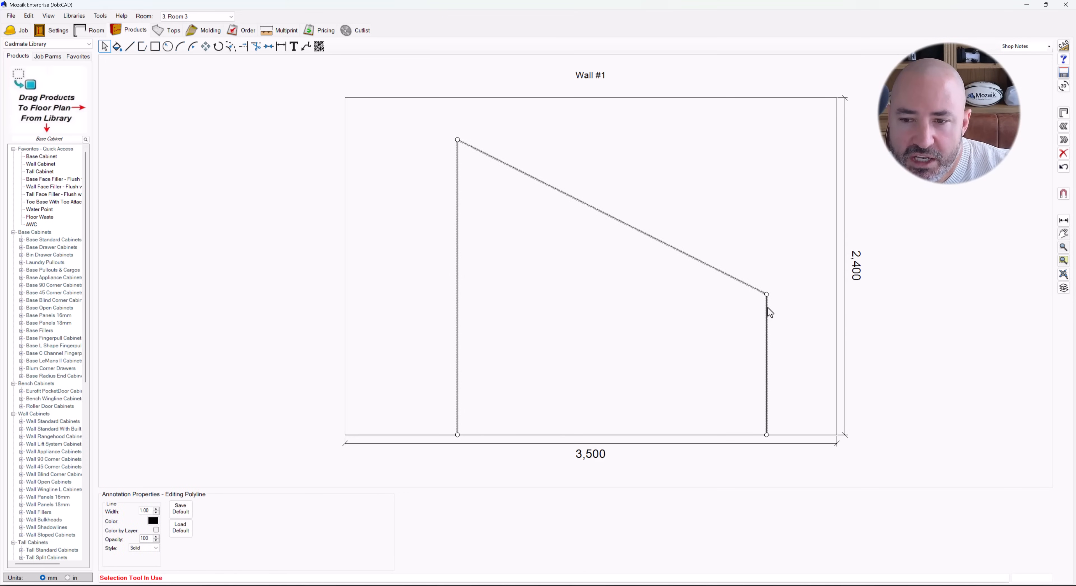
right_click(768, 311)
Offset the joined outline inward by 50 mm, keeping the original outline
click(767, 307)
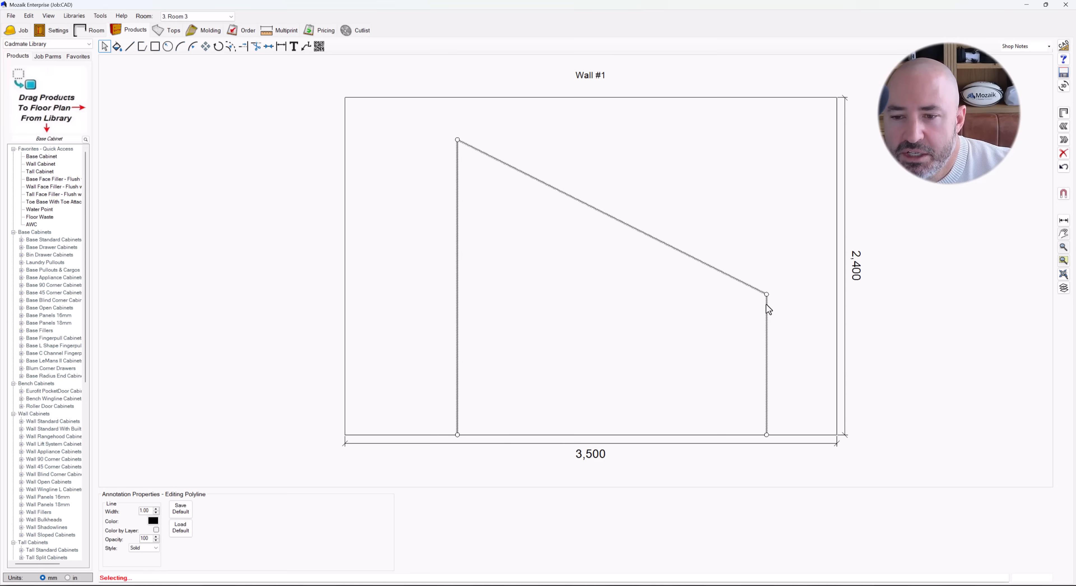
key(o)
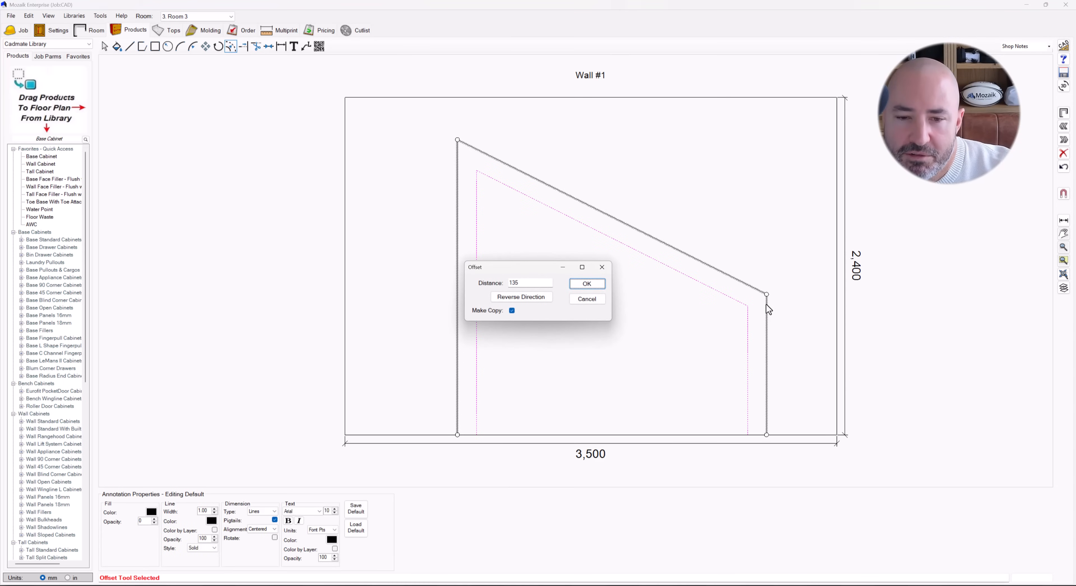
drag(547, 283, 476, 281)
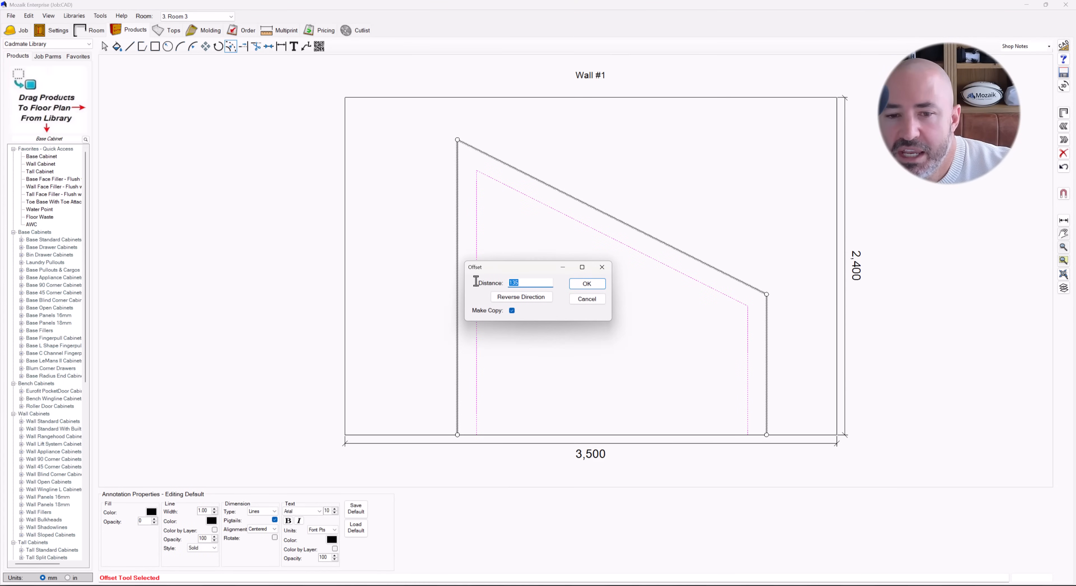
text(50)
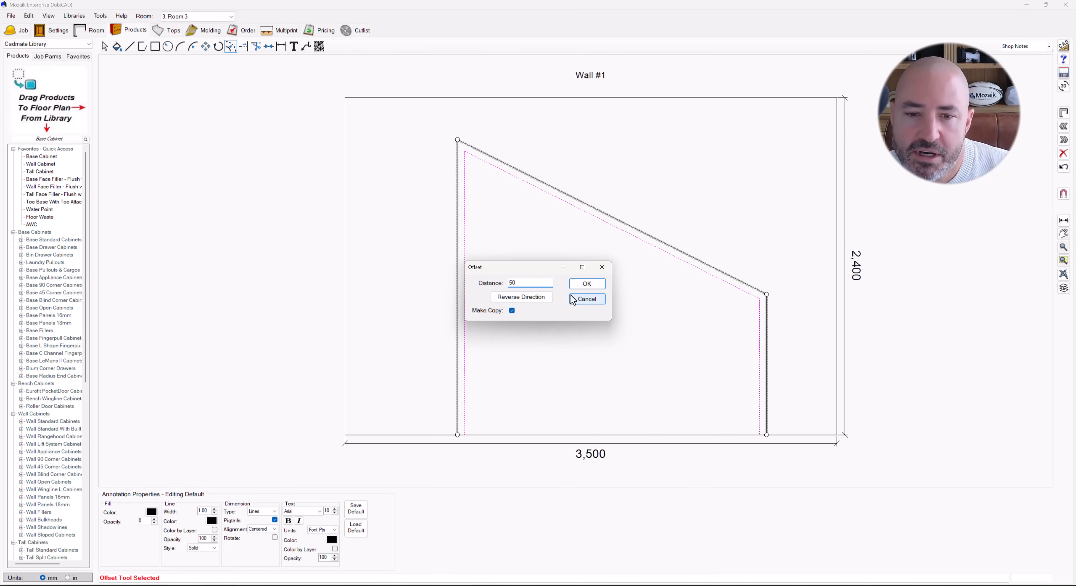
click(521, 299)
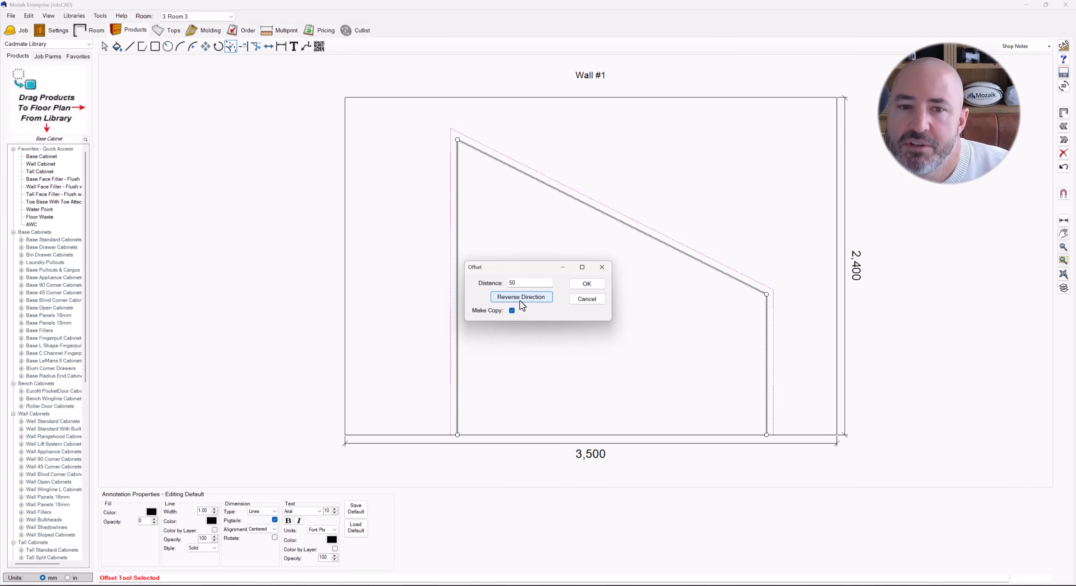
click(520, 301)
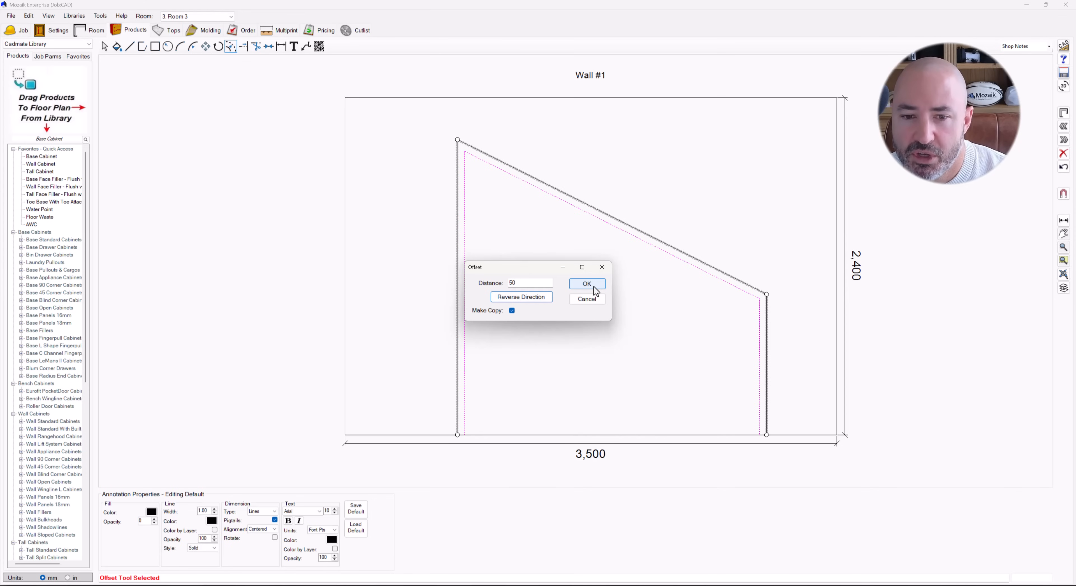
click(514, 311)
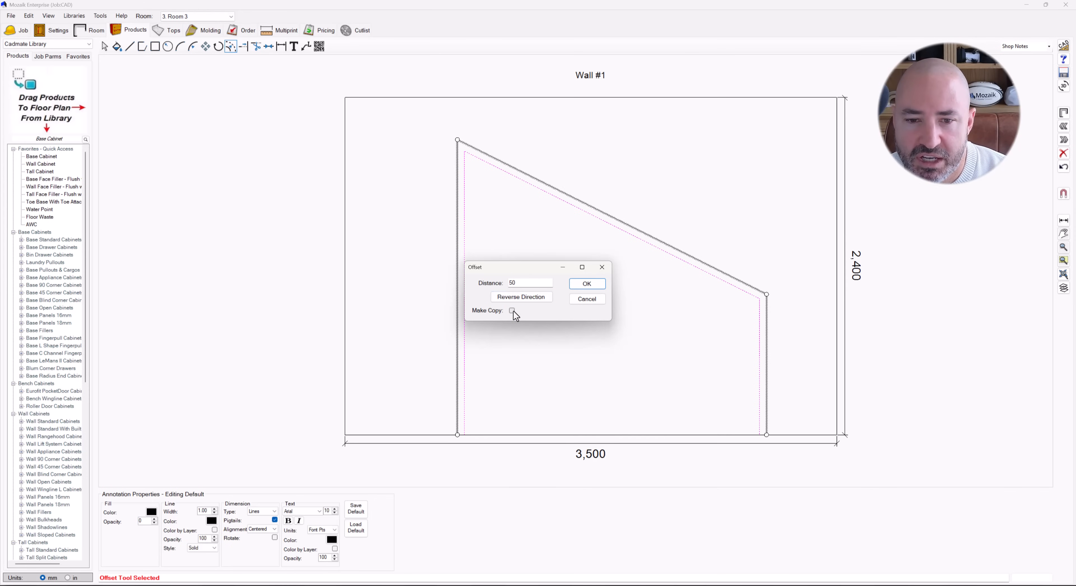
click(586, 284)
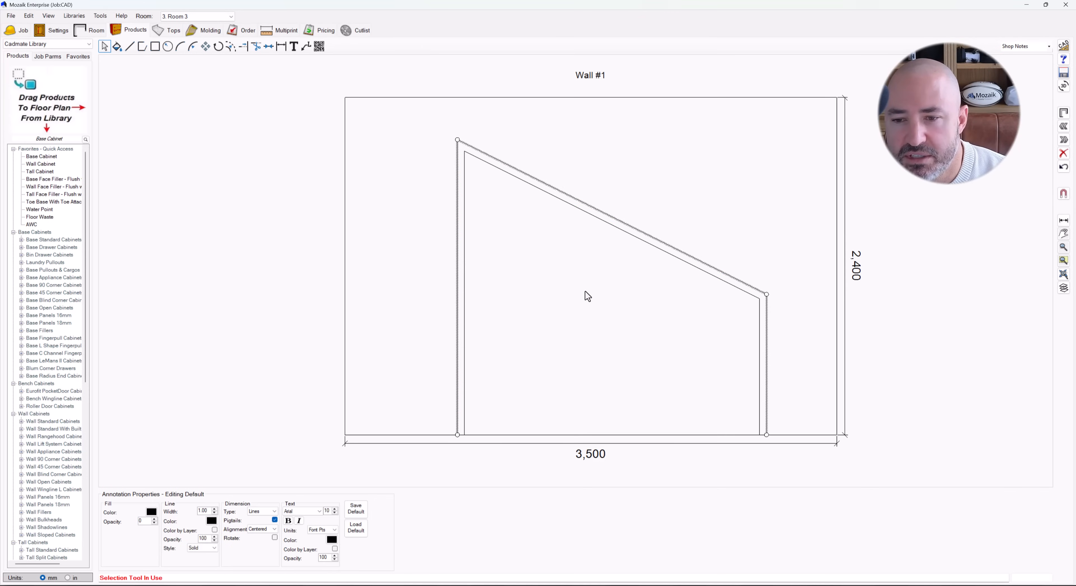
click(430, 211)
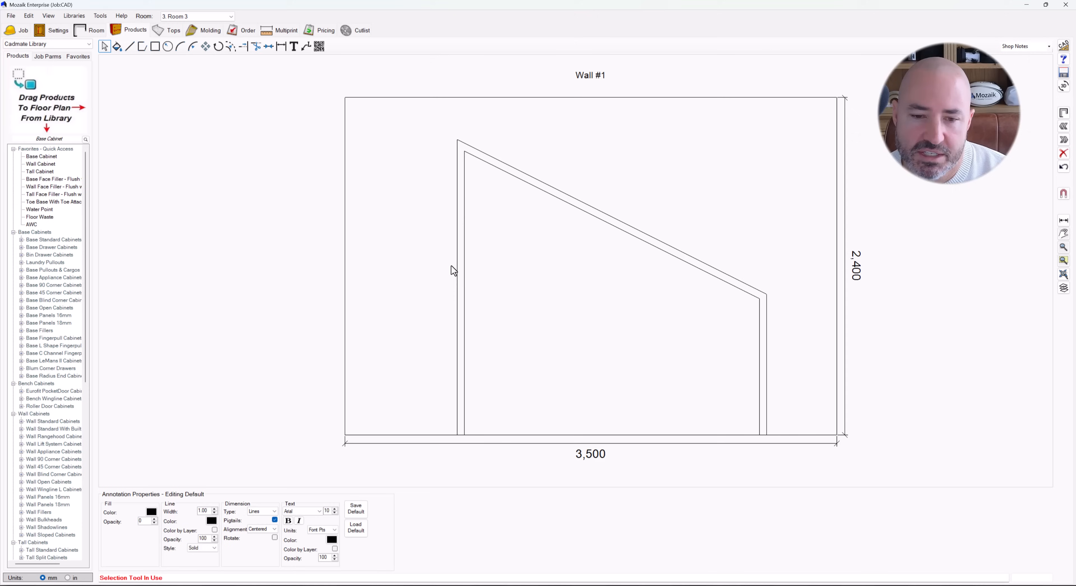
Draw a closed multiline along the floor between the feet of the inner outline's two vertical lines
click(467, 299)
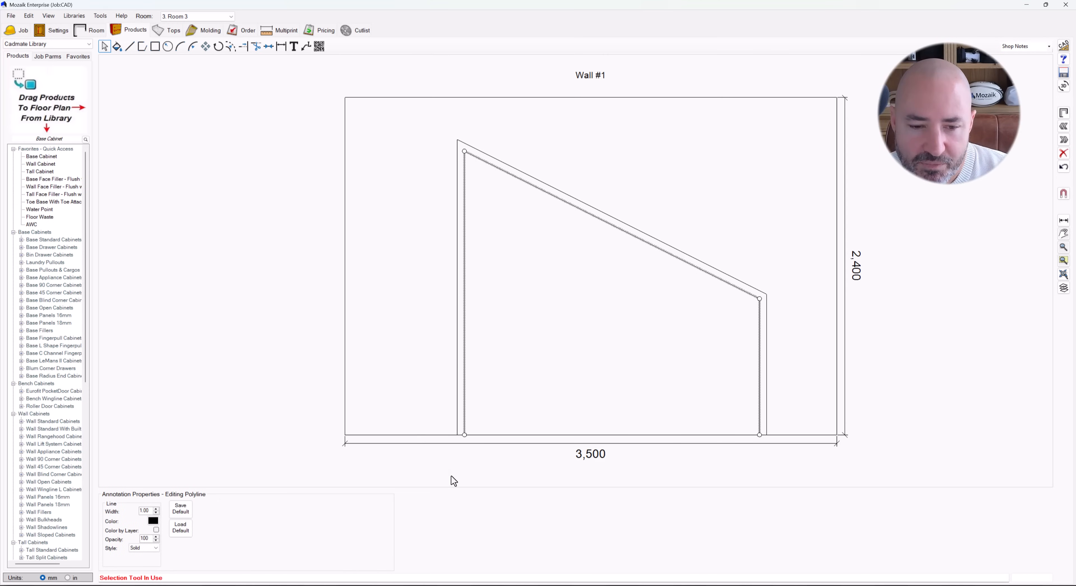
key(p)
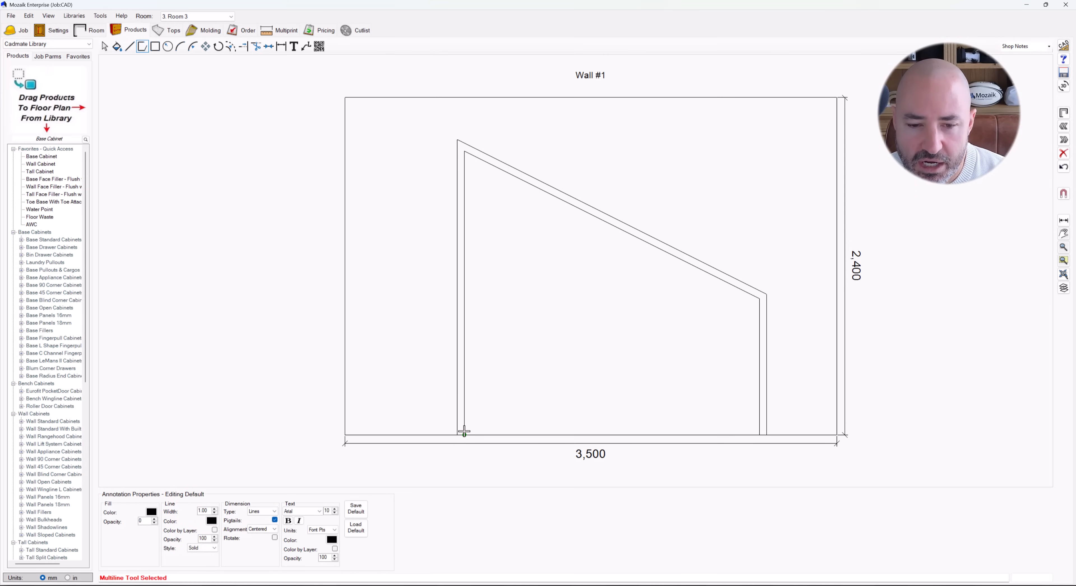
click(464, 431)
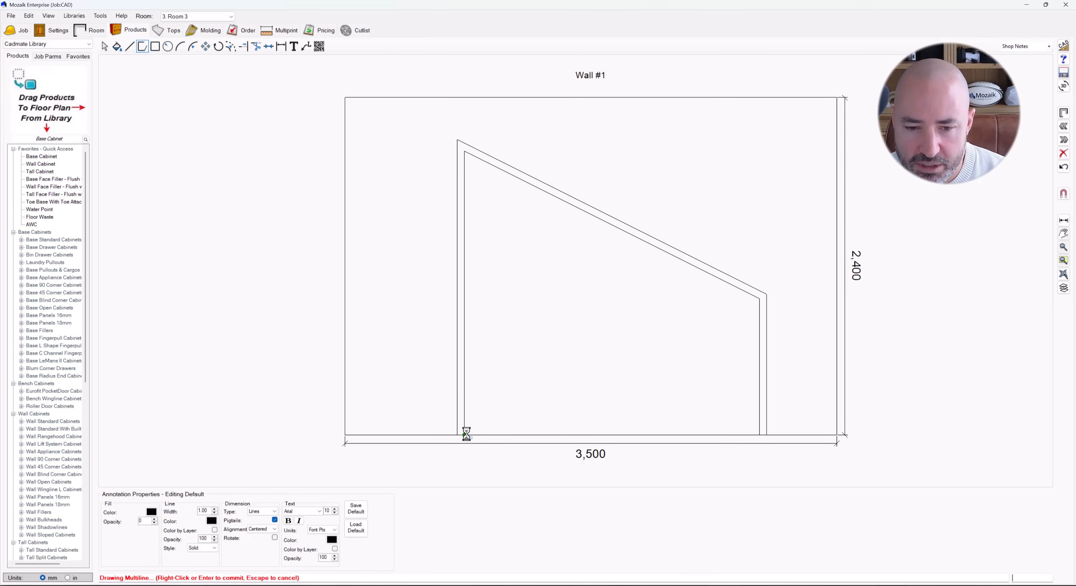
click(759, 433)
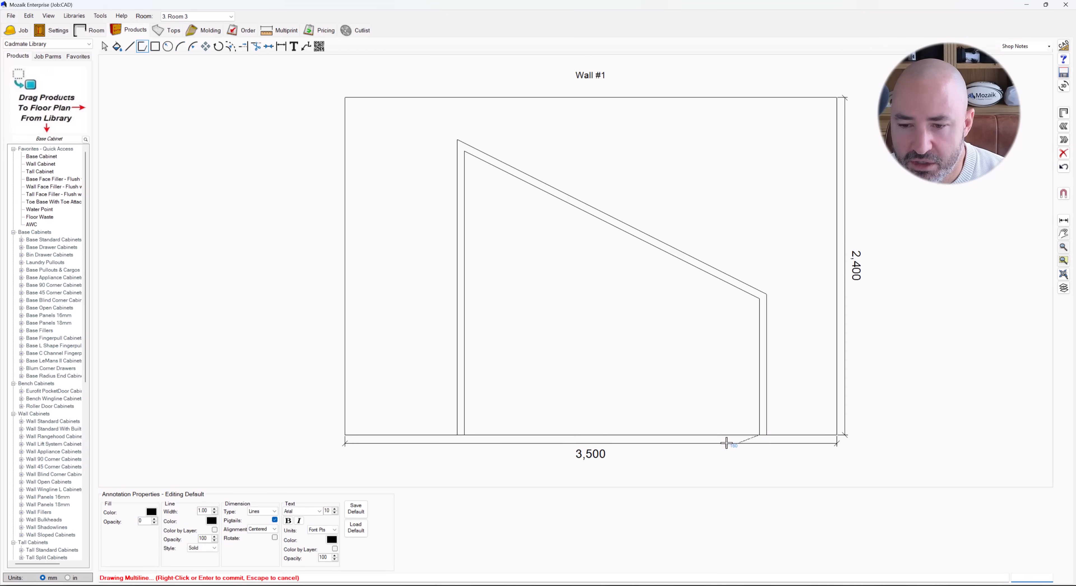
click(464, 432)
key(Escape)
Divide the floor line between the inner outline's feet into 3 divisions
click(505, 435)
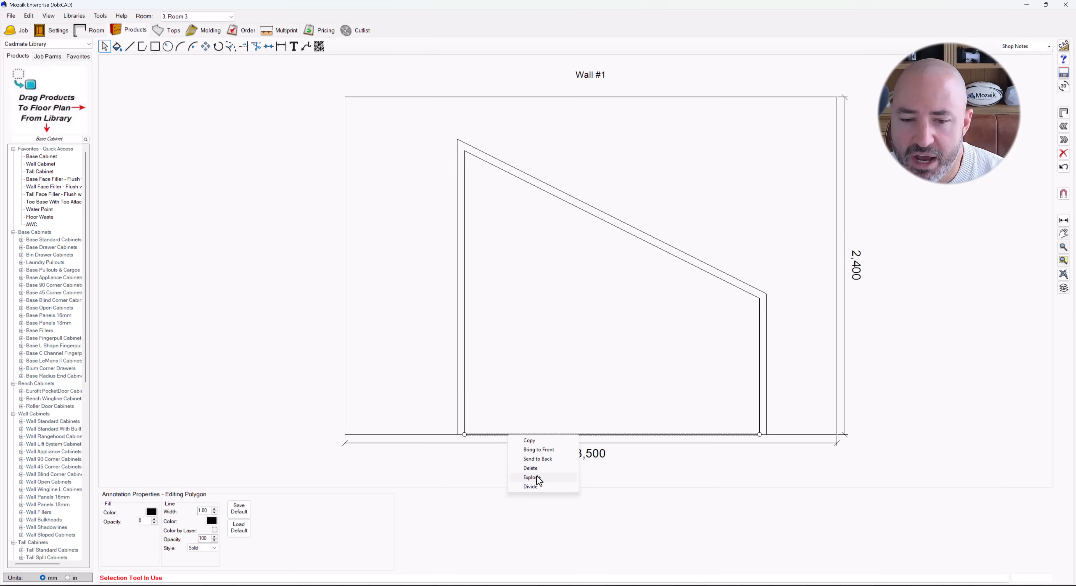
click(537, 485)
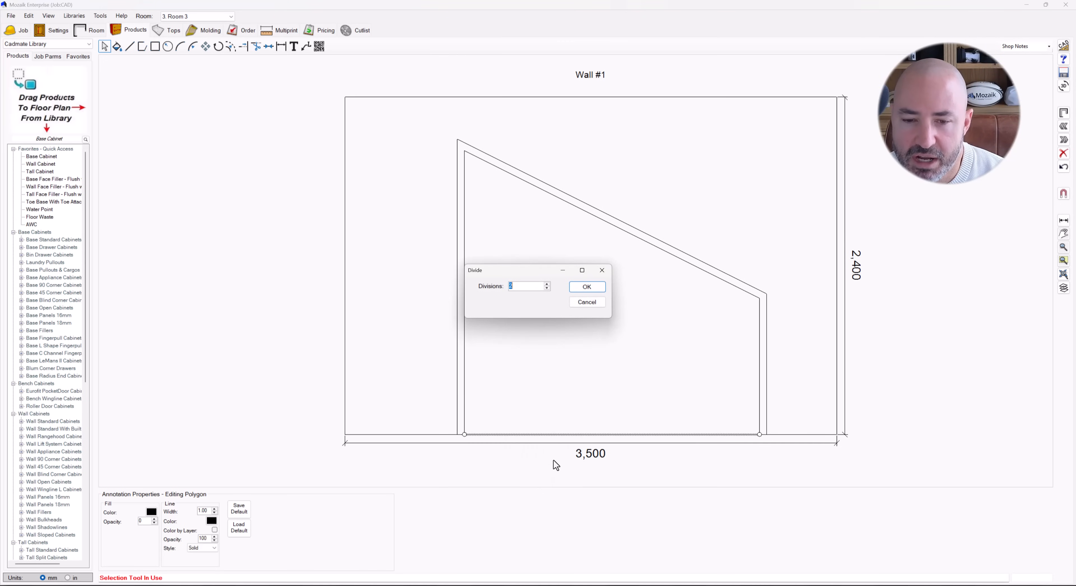
click(547, 284)
click(594, 288)
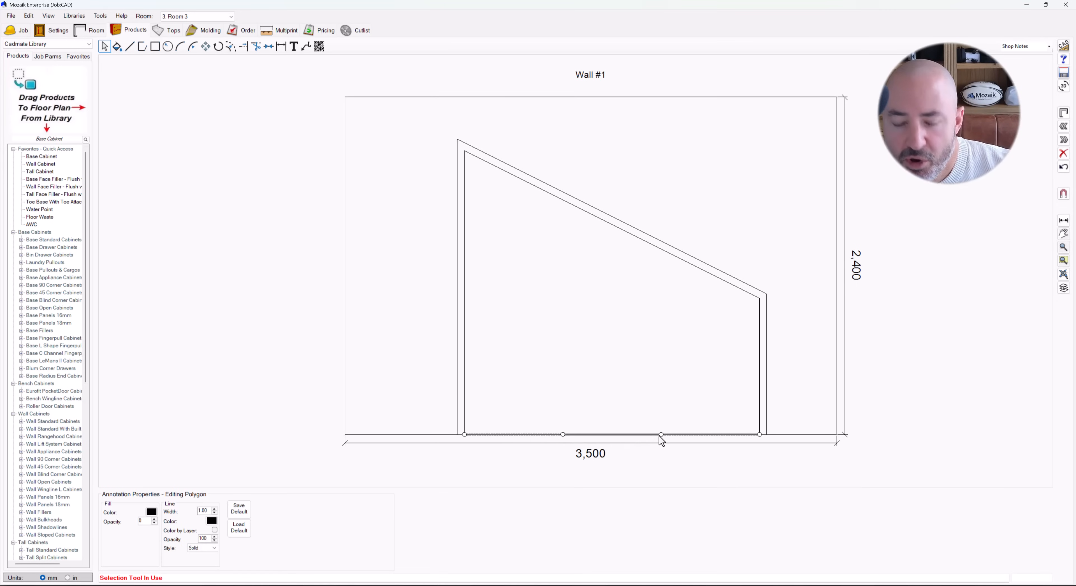
Draw a vertical multiline from the floor line's first division point, nearest the taller side, up to the inner sloping line
key(m)
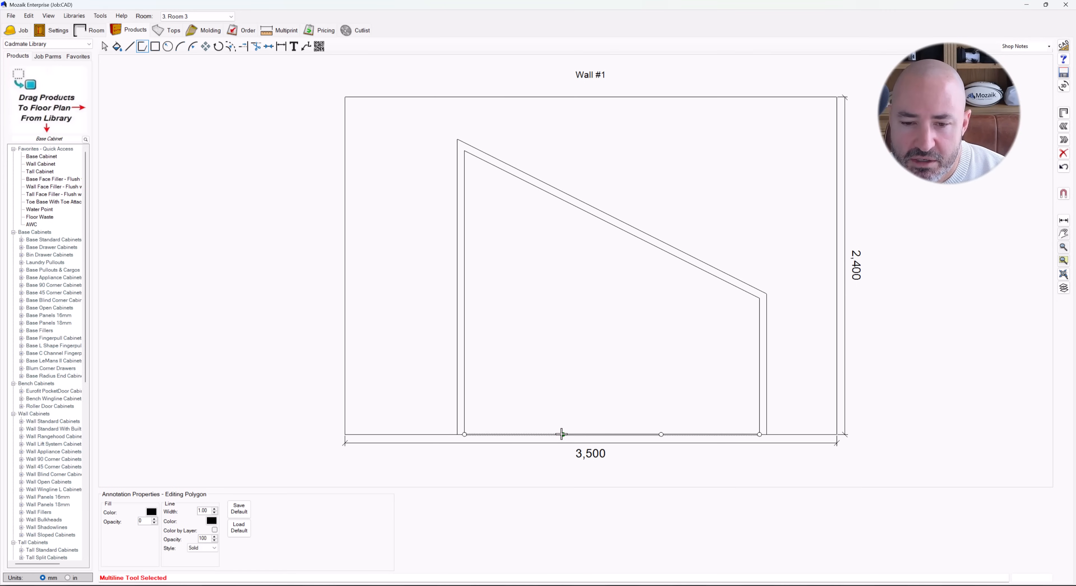
click(562, 434)
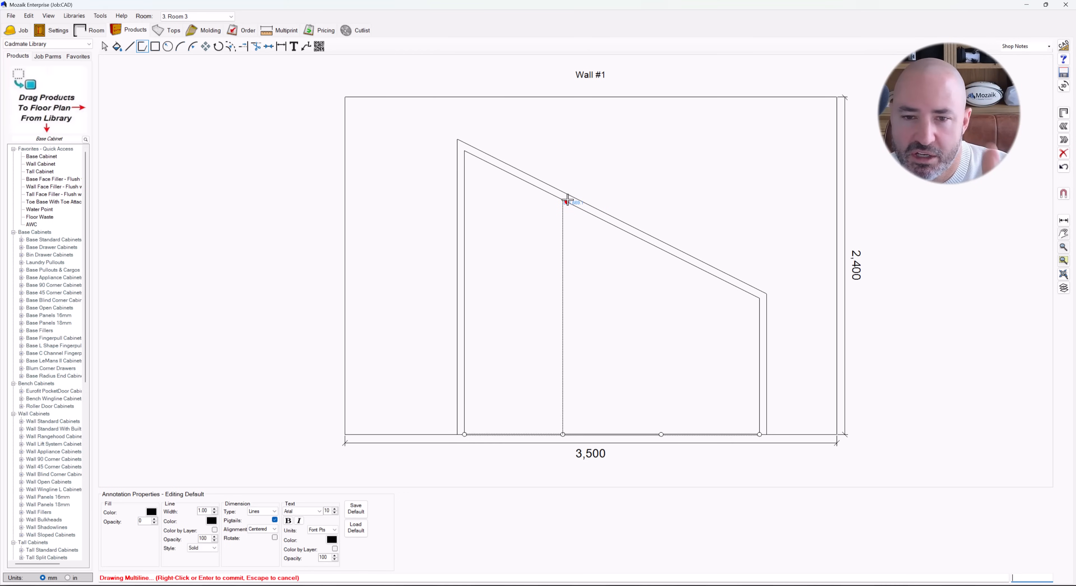
click(563, 201)
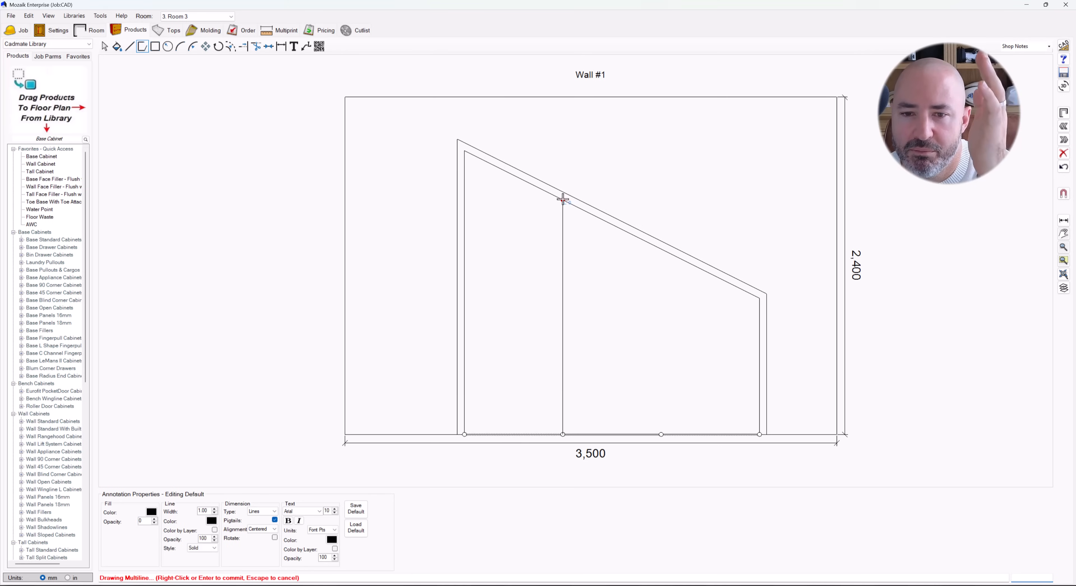
Finish the first vertical divider line and draw a second one from the floor's right-hand division point up to the inner sloped line
right_click(665, 363)
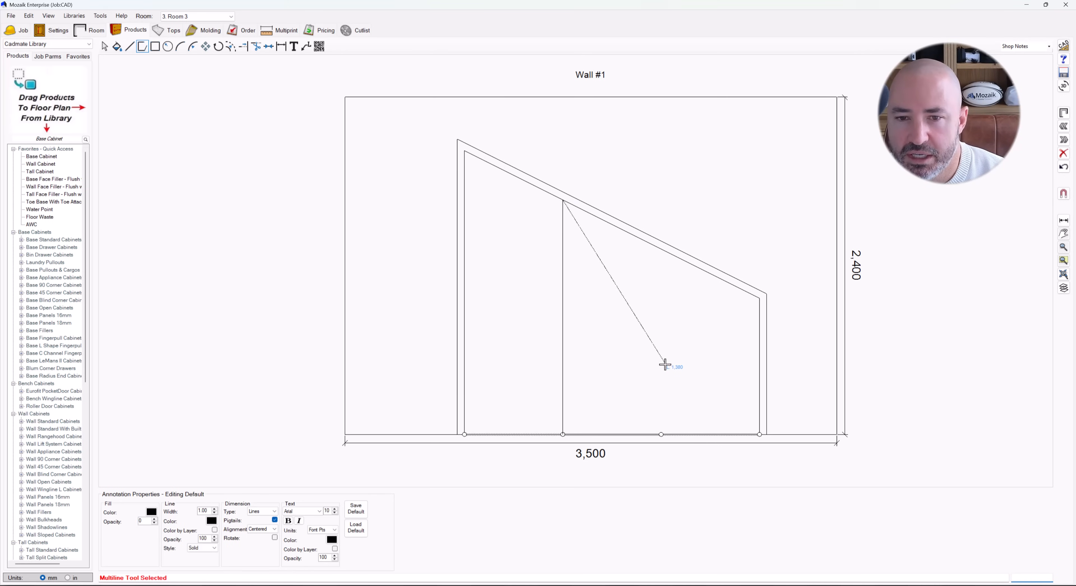
click(661, 434)
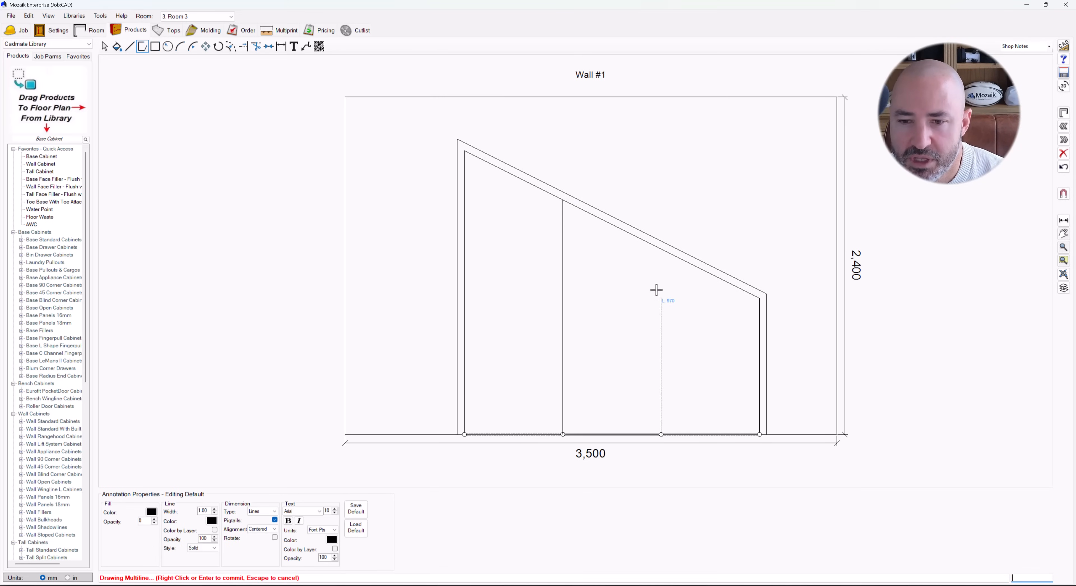
click(660, 248)
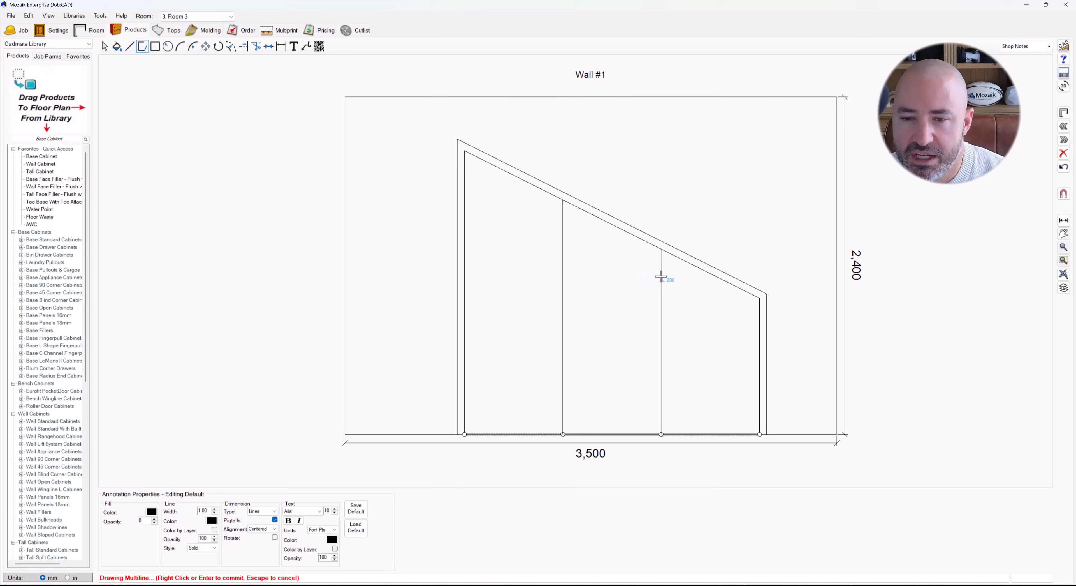
right_click(661, 272)
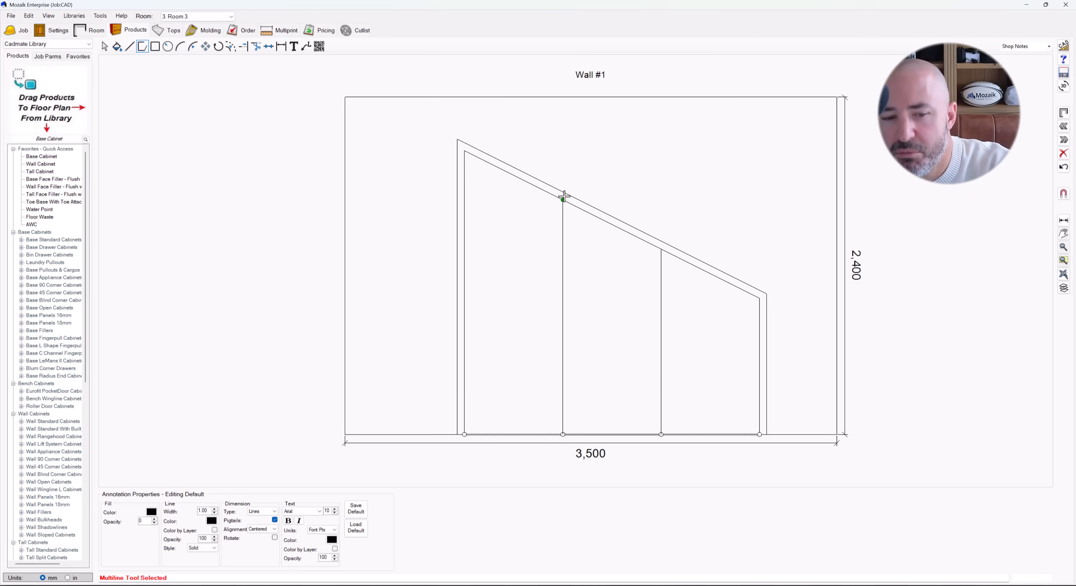
key(Escape)
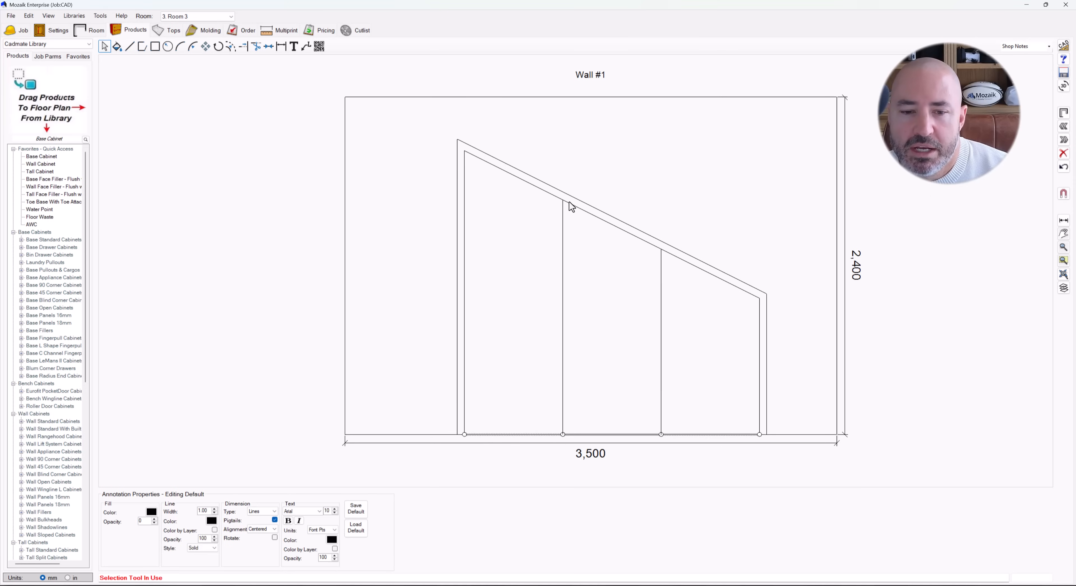
click(878, 320)
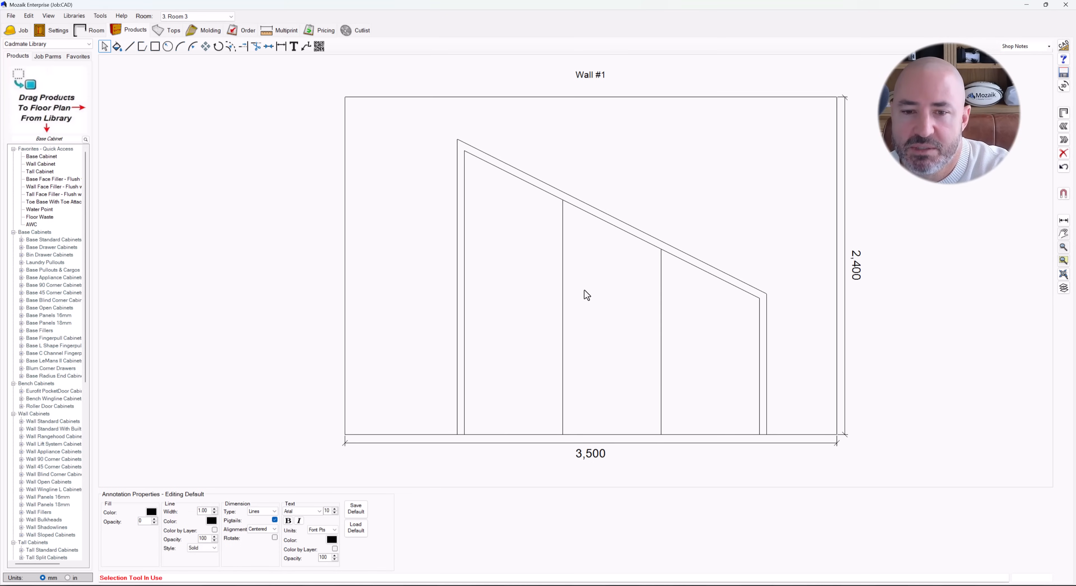
Place a Tall Cabinet in the tallest section of the sloped outline on Wall #1 and conform it to the enclosing annotation shape
click(44, 172)
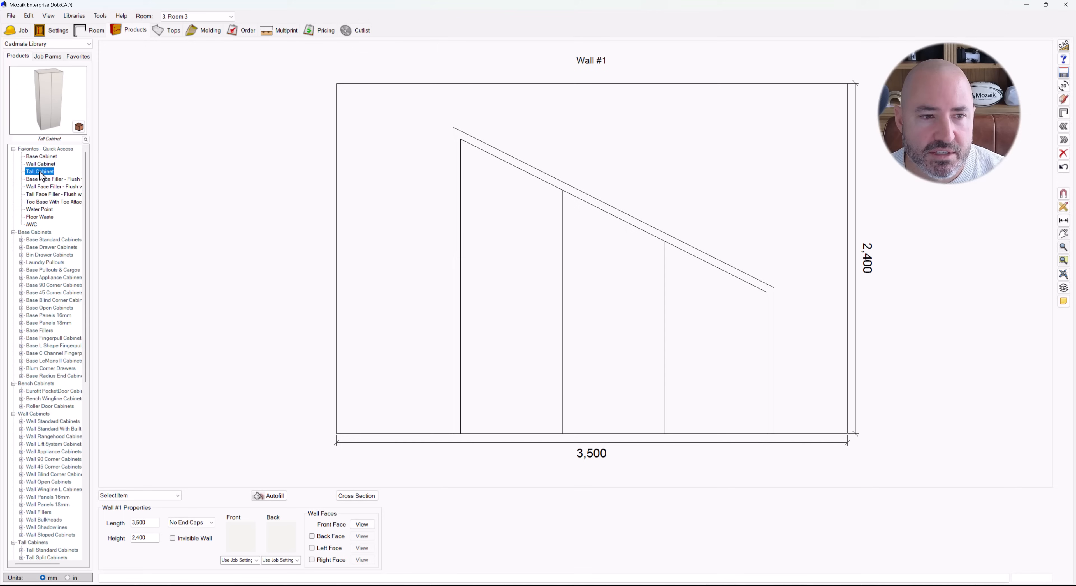
drag(41, 175, 508, 273)
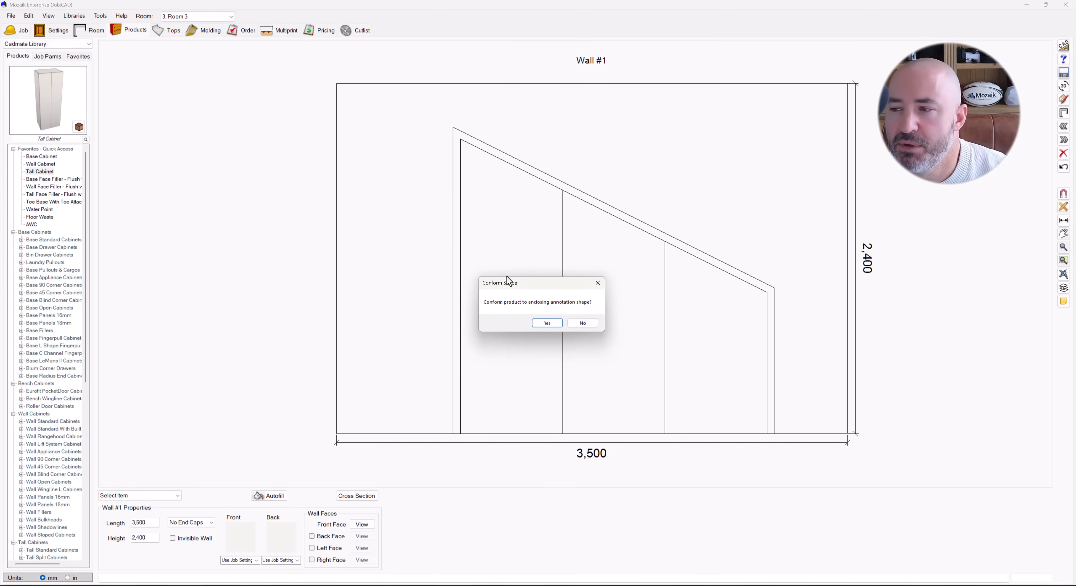
click(542, 324)
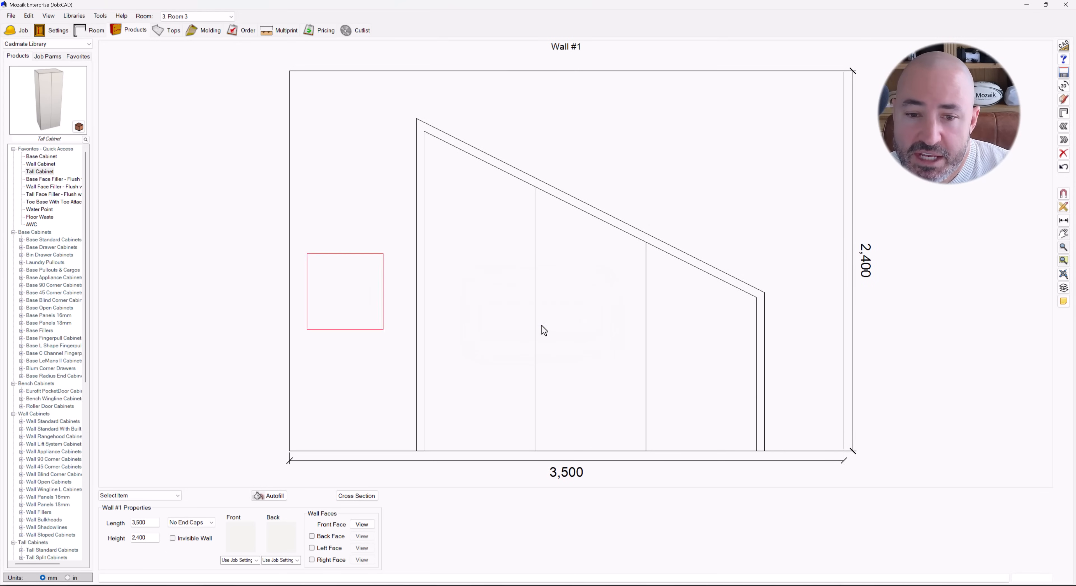
click(526, 60)
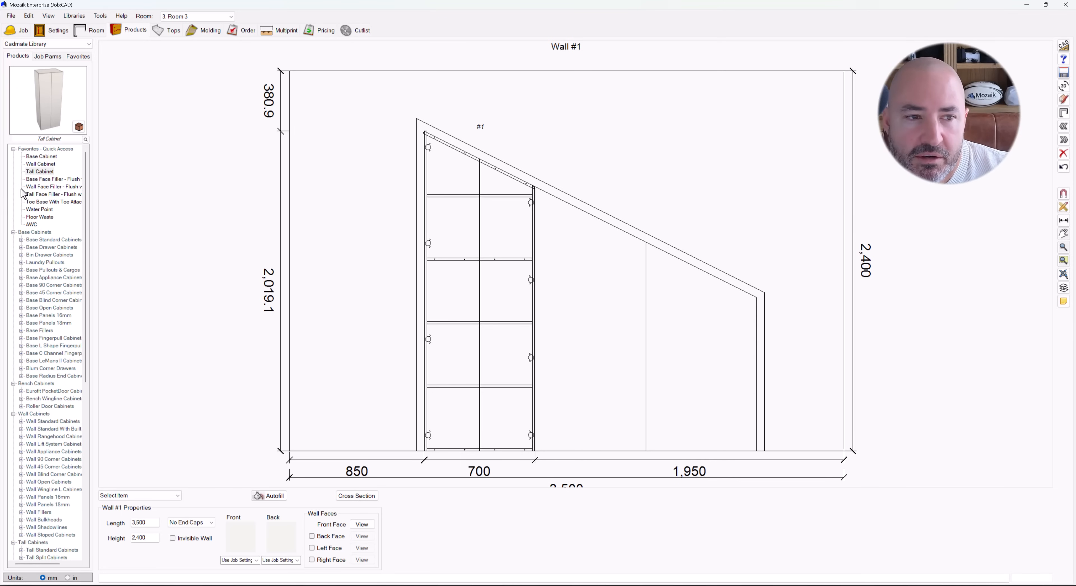
Place Tall Cabinets in the middle and shortest sections, conforming each to its enclosing annotation shape
drag(40, 171, 556, 331)
click(556, 331)
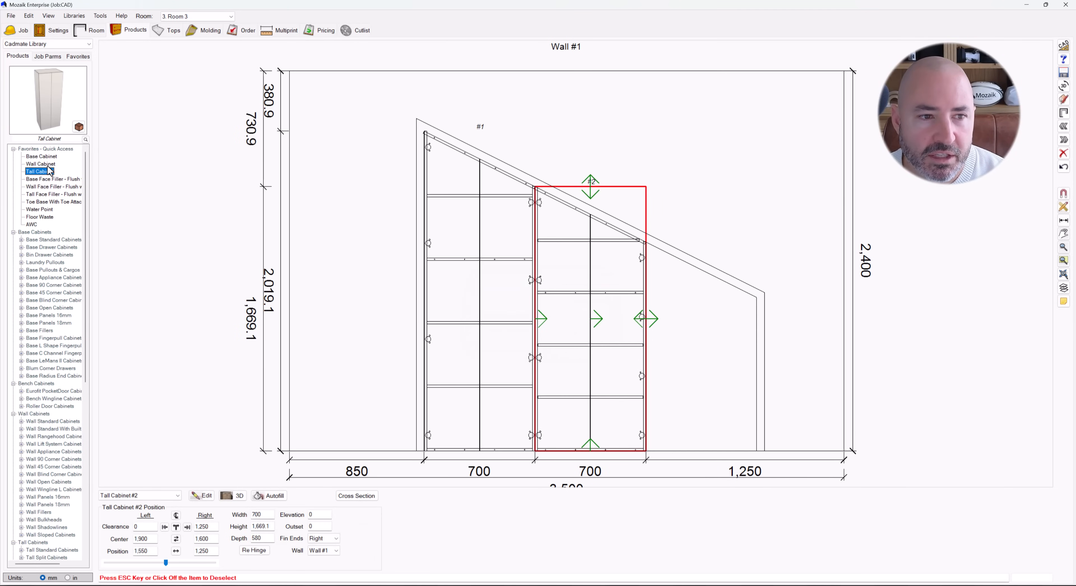
drag(50, 169, 695, 364)
key(Return)
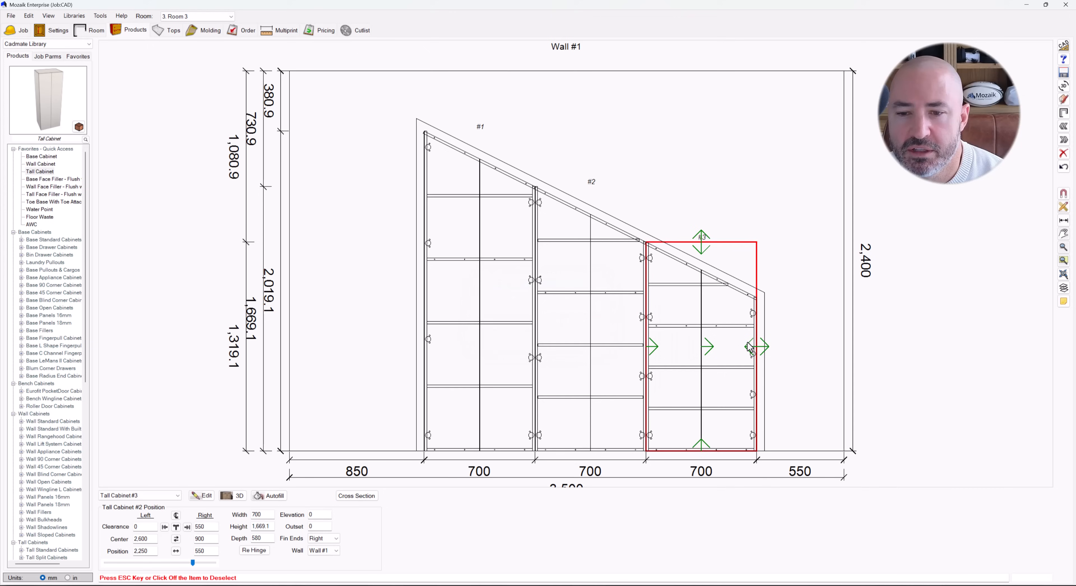
click(914, 320)
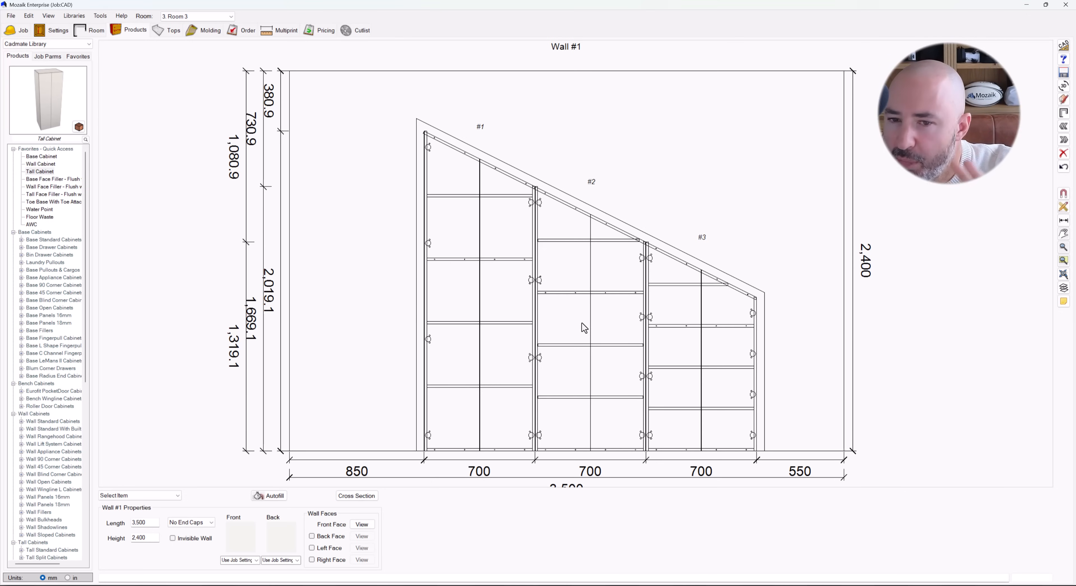
Inspect the three sloped tall cabinets in the 3D room viewer from another angle and return to the wall elevation
click(523, 299)
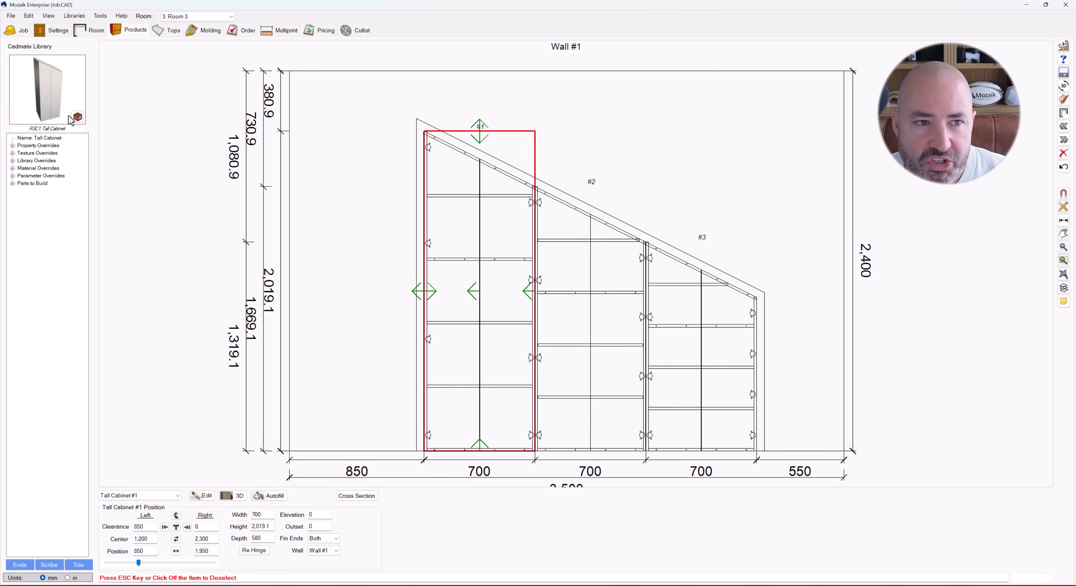
click(1008, 155)
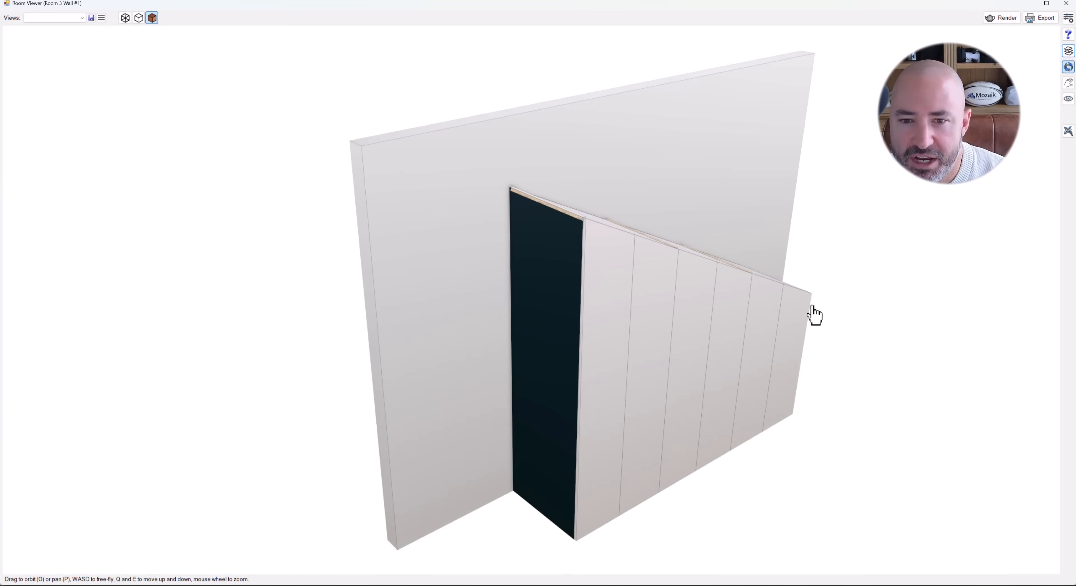
drag(809, 315, 746, 241)
click(1066, 3)
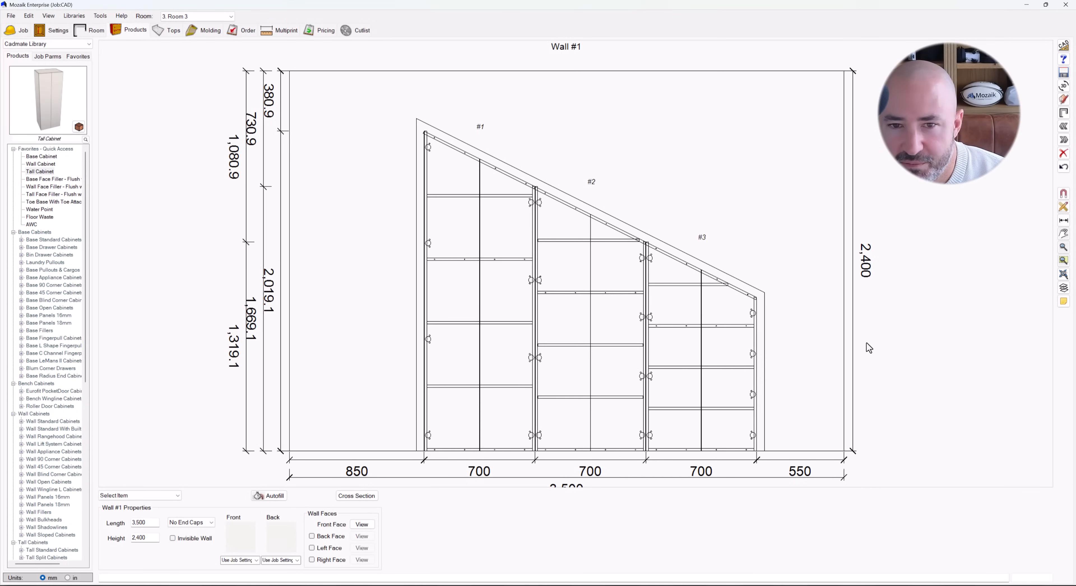
Delete the sloped outline and divider annotations together with all three tall cabinets from Wall #1
scroll(674, 303, down, 1)
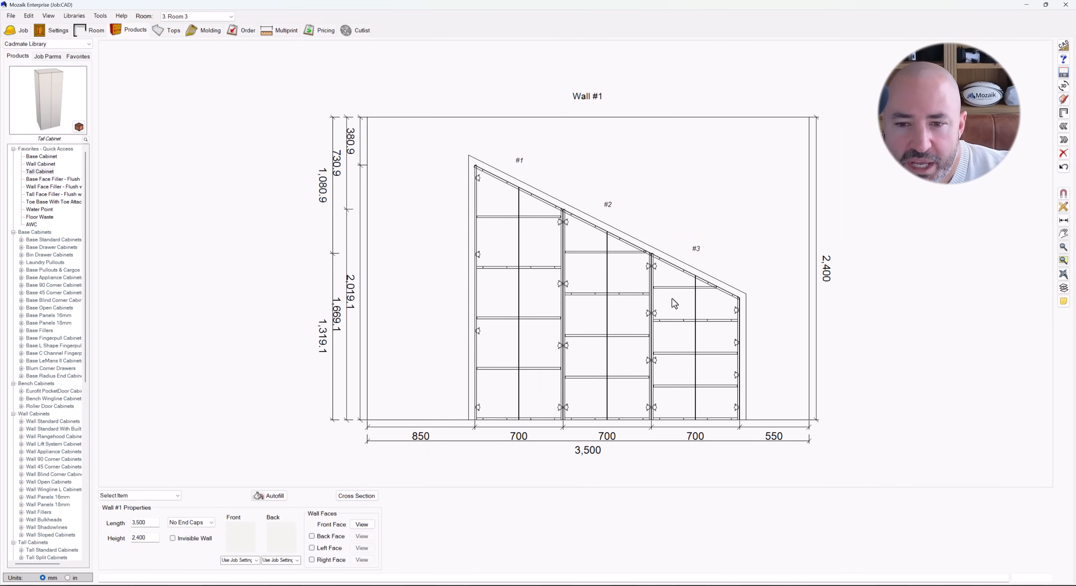
drag(416, 126, 776, 428)
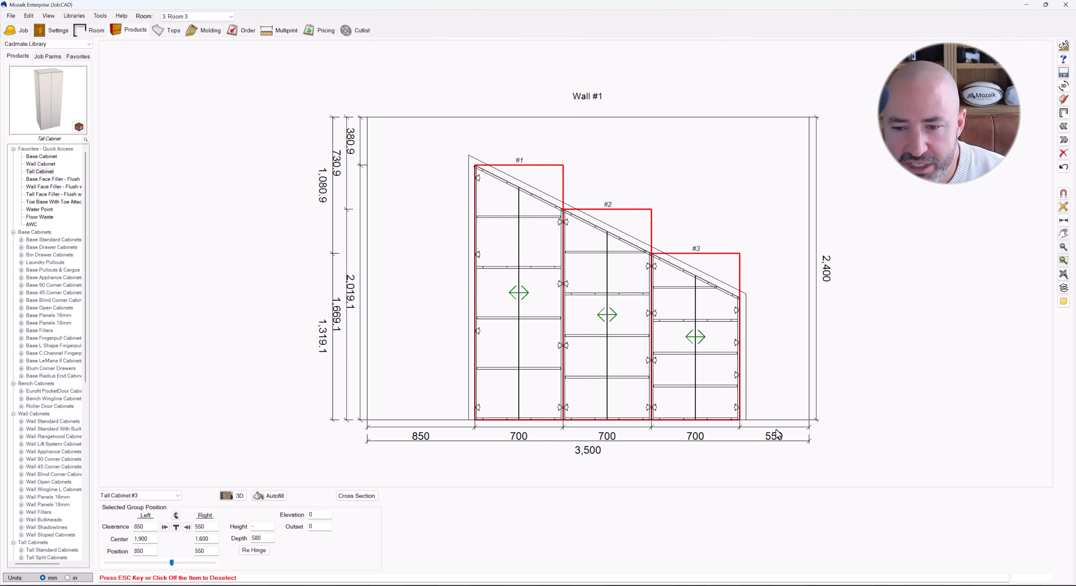
click(1063, 45)
mouse_move(448, 174)
mouse_down()
mouse_move(600, 427)
mouse_move(736, 442)
mouse_move(713, 404)
mouse_up()
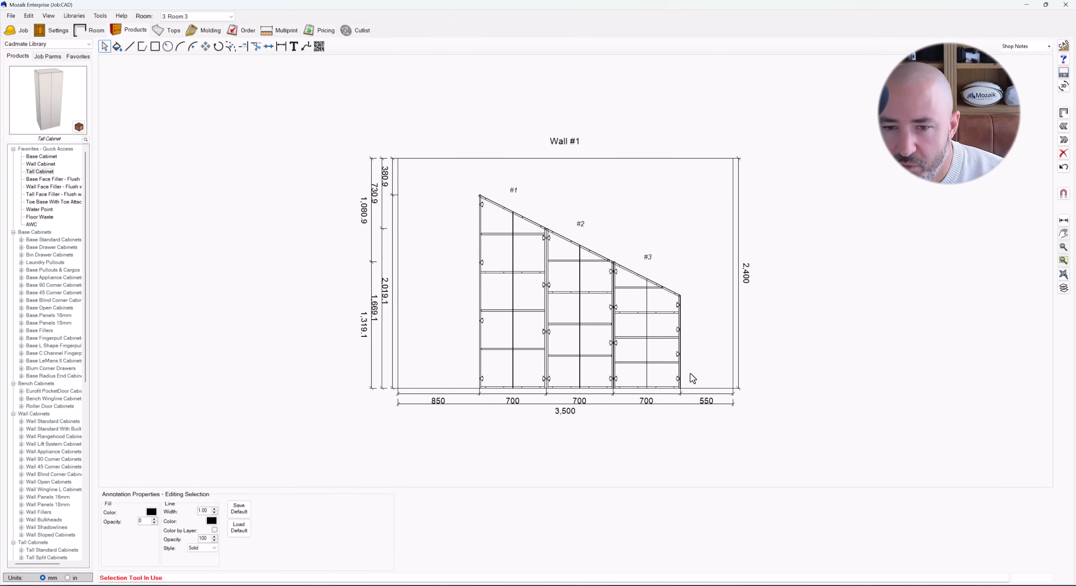
click(651, 348)
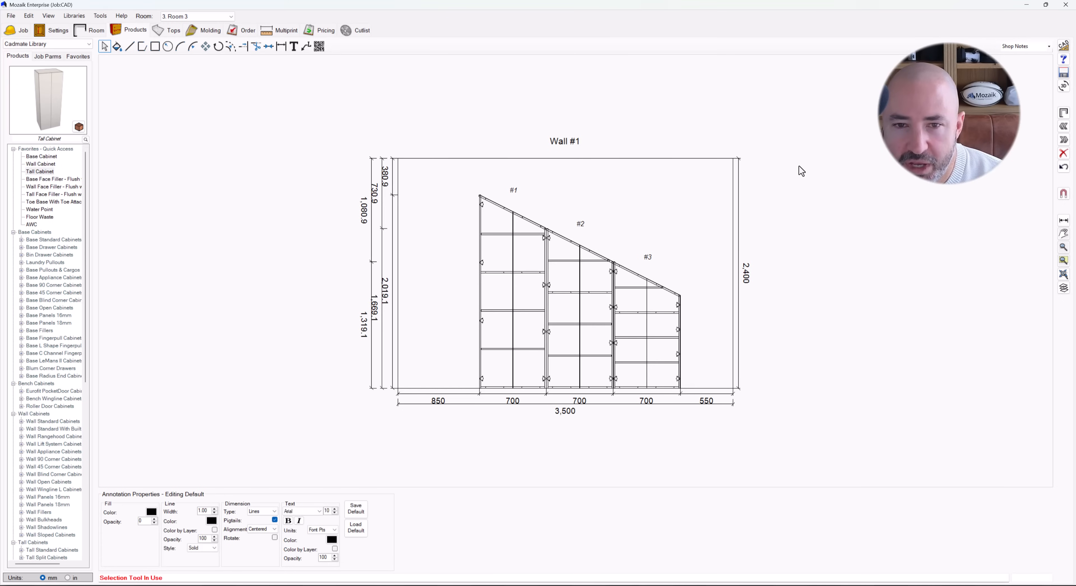
key(Escape)
click(641, 315)
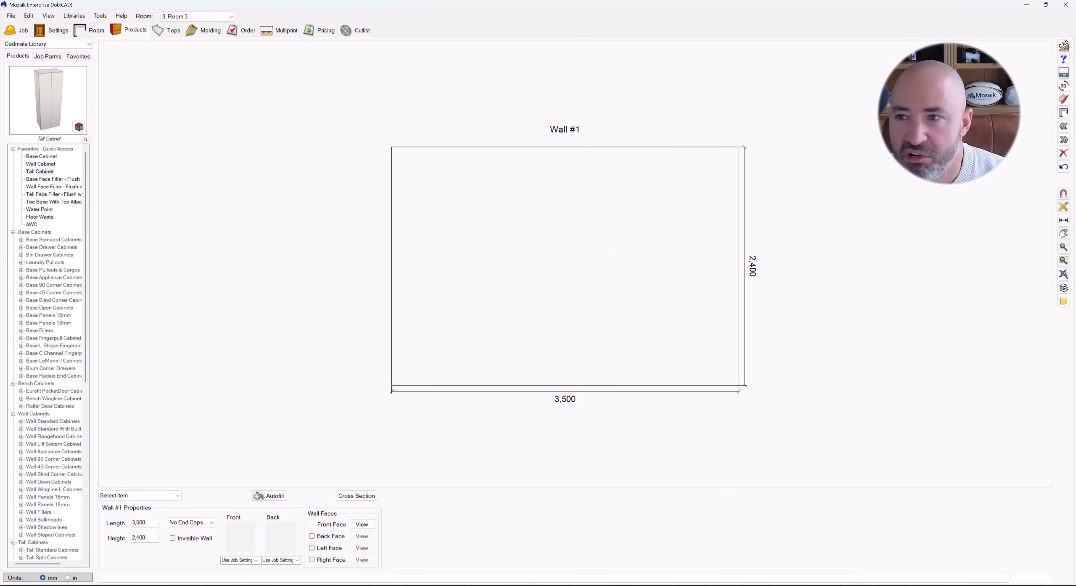
Draw a closed seven-sided multiline annotation, about 1,540 mm wide and 1,270 mm high, standing on the floor of Wall #1
click(1063, 44)
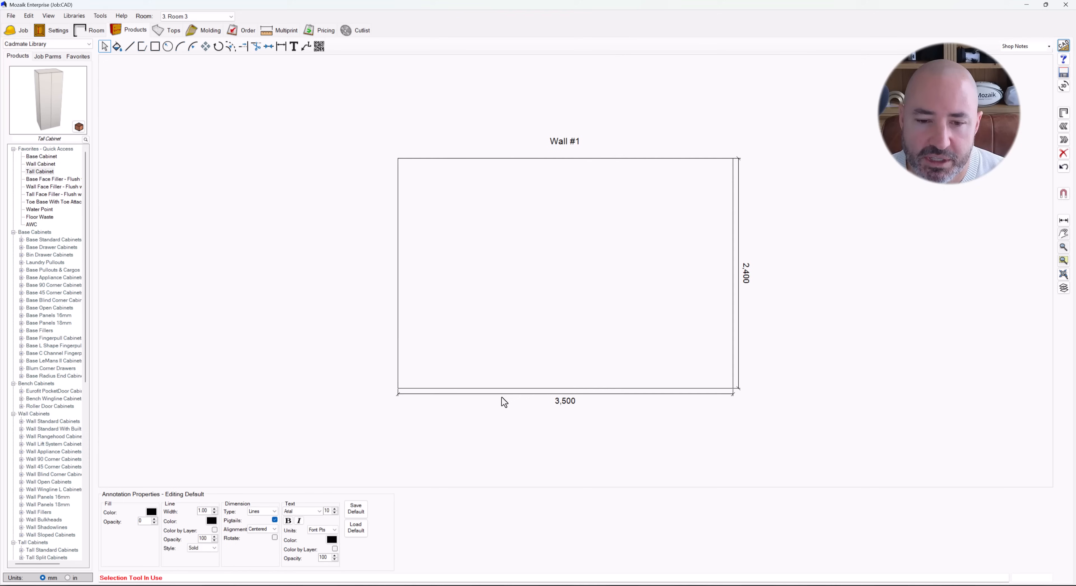
key(m)
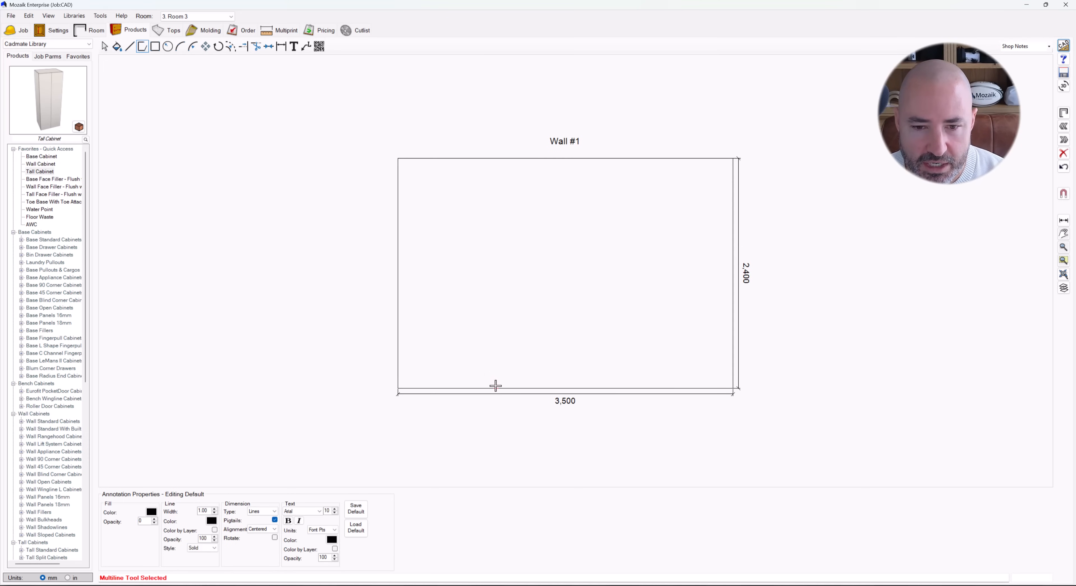
click(495, 386)
click(460, 323)
click(501, 267)
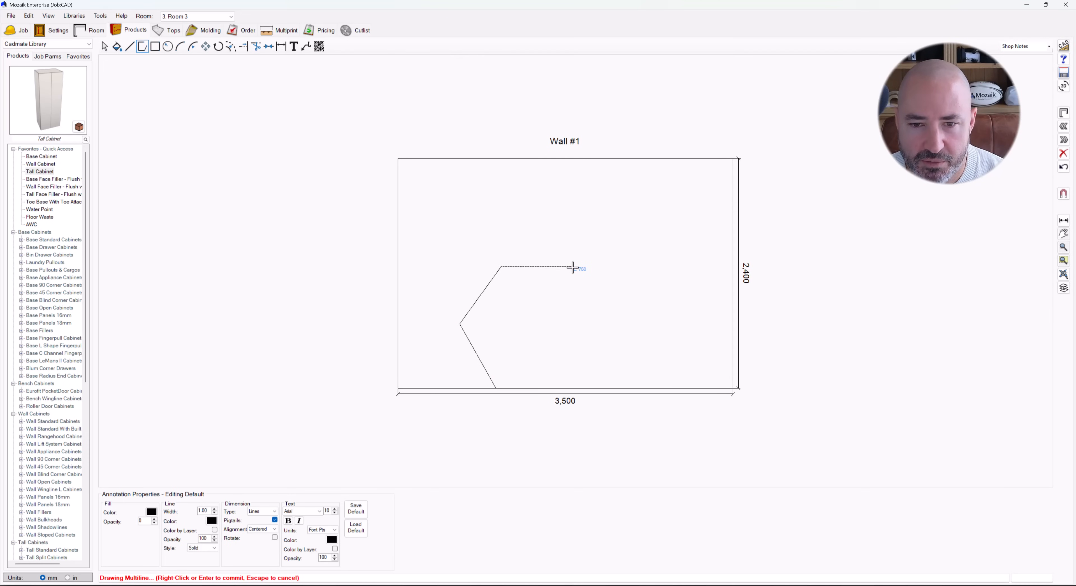
click(572, 266)
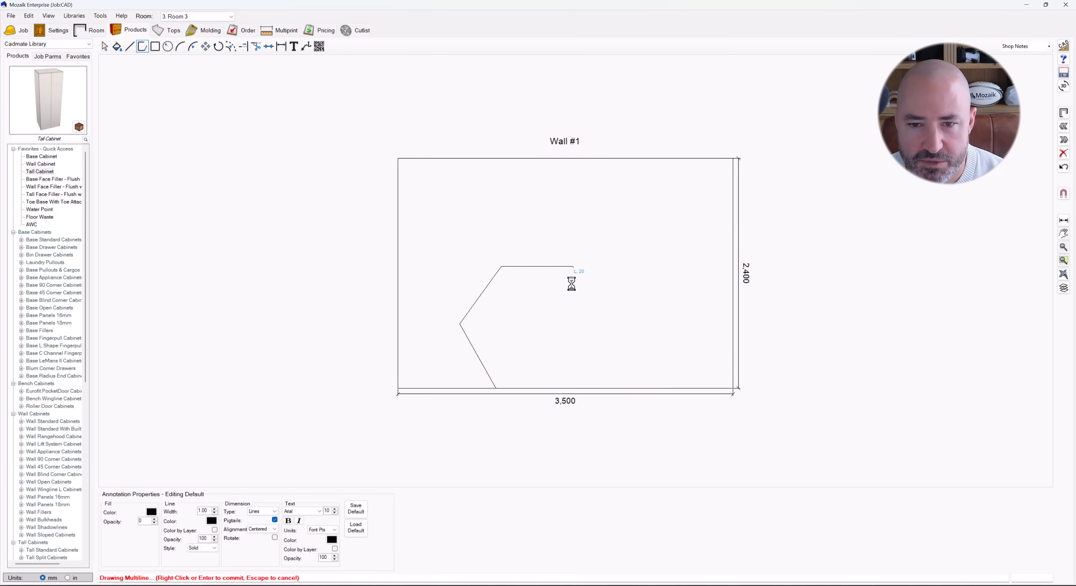
click(607, 321)
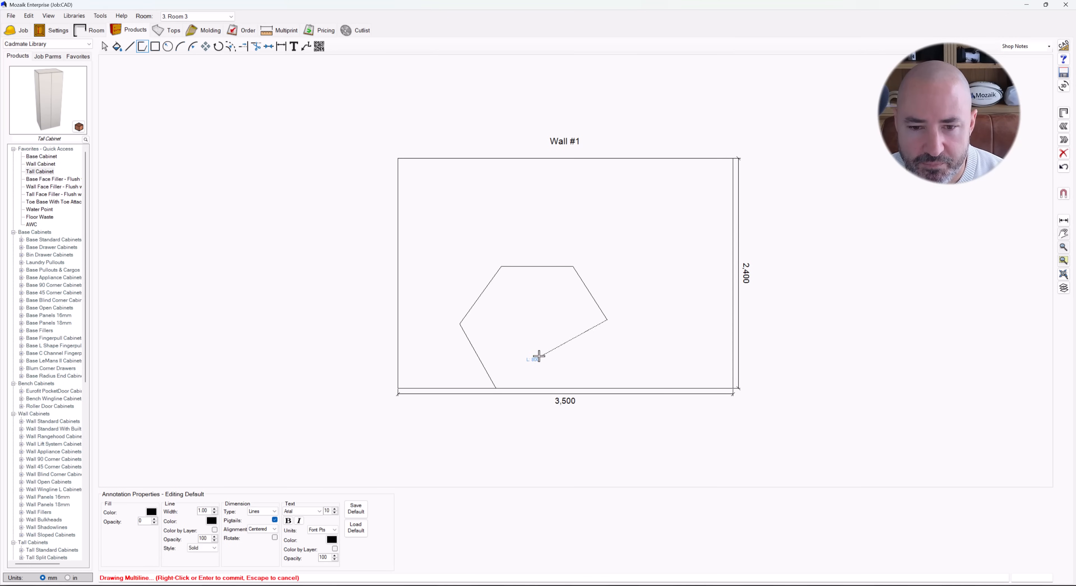
click(569, 361)
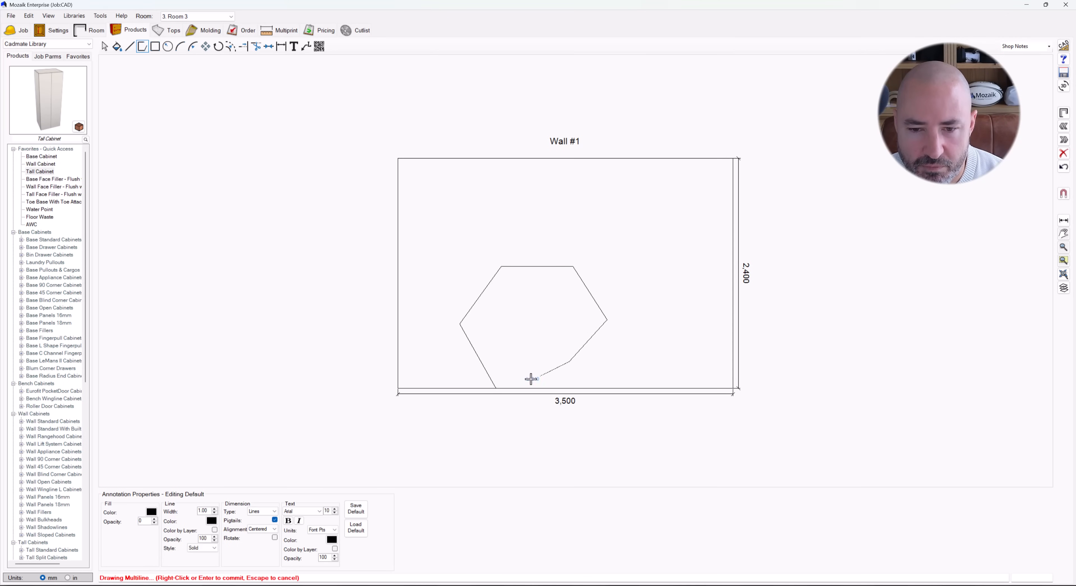
click(541, 388)
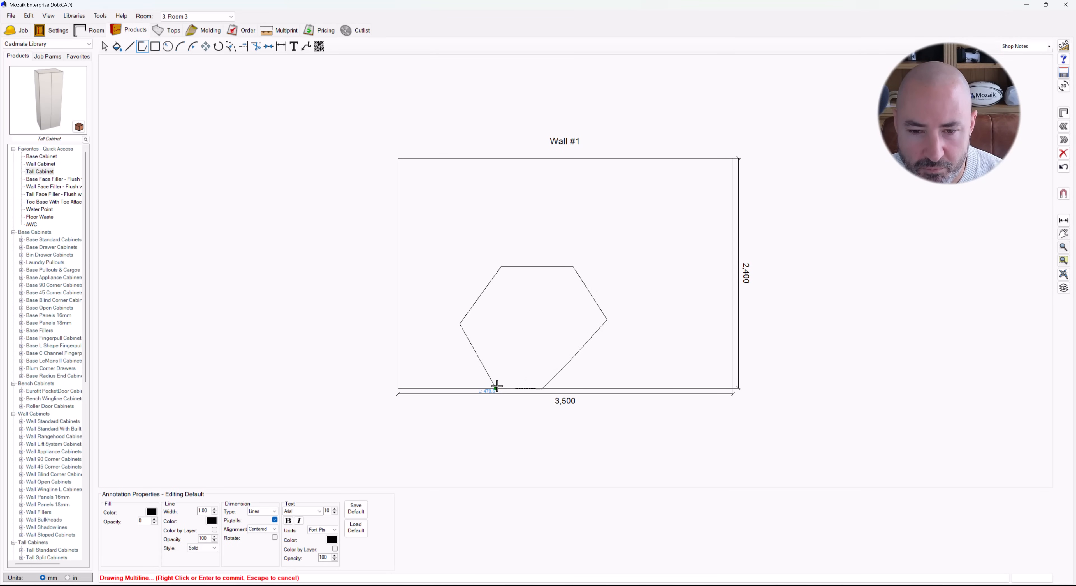
click(497, 388)
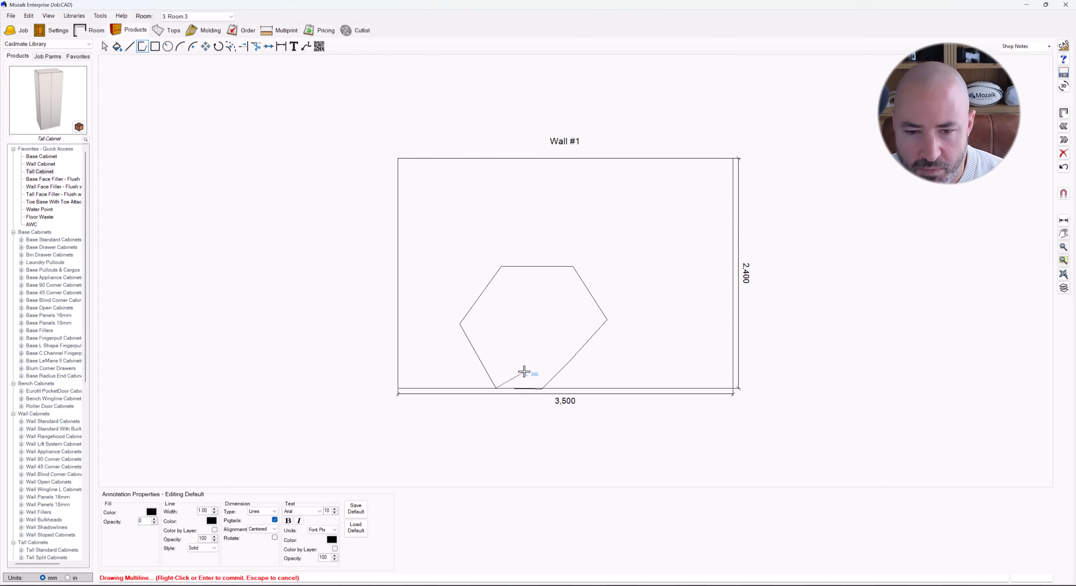
scroll(522, 373, up, 4)
right_click(529, 376)
scroll(547, 393, up, 4)
right_click(548, 393)
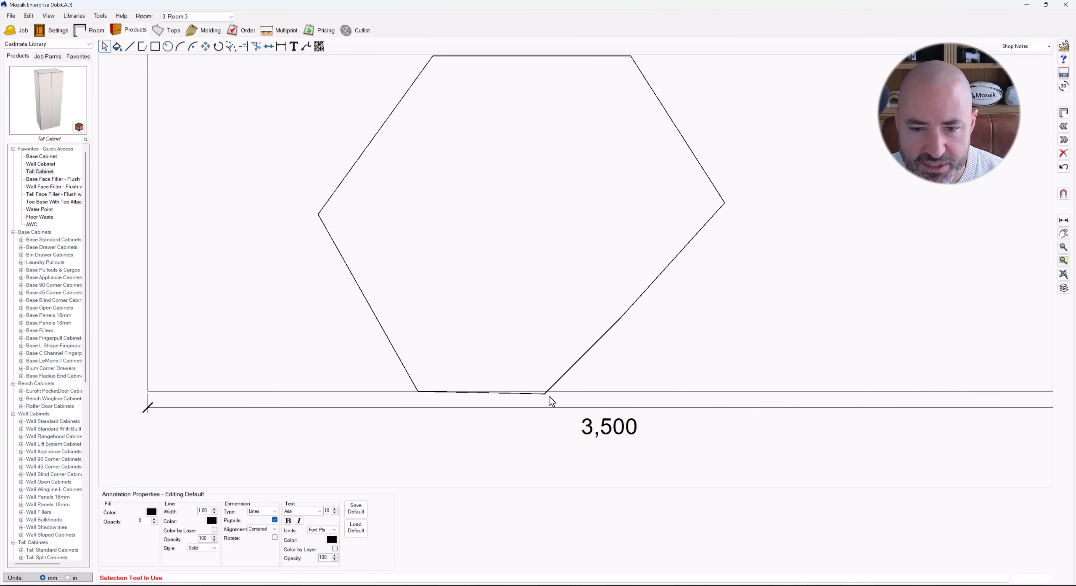
Align the polygon's lower-right base vertex with the floor line and move the vertex above it outward to the right
click(545, 394)
mouse_move(543, 393)
mouse_down()
mouse_move(560, 393)
mouse_move(542, 395)
mouse_up()
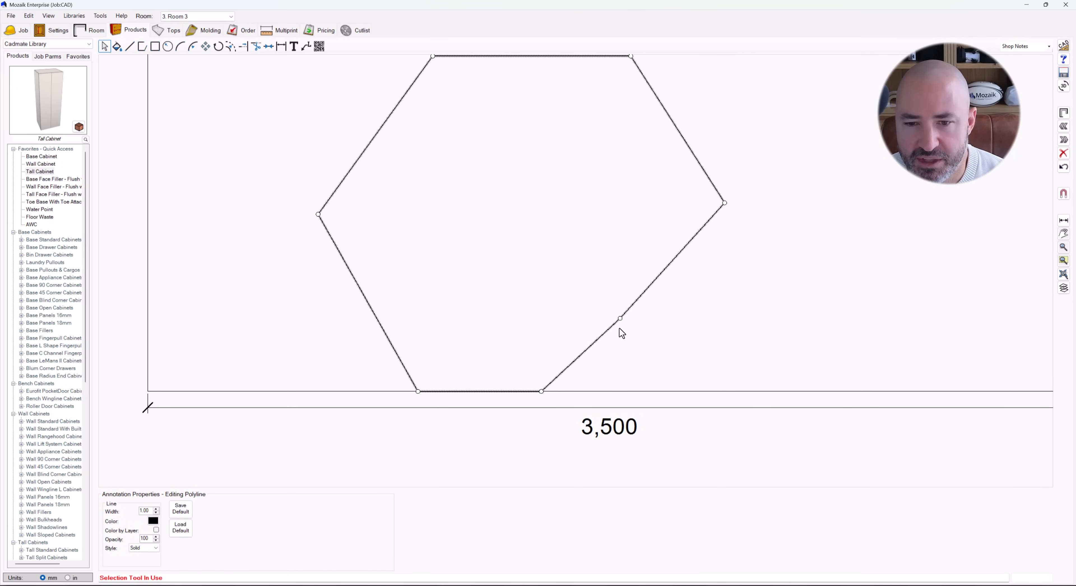
drag(620, 317, 651, 333)
click(619, 318)
scroll(646, 389, down, 3)
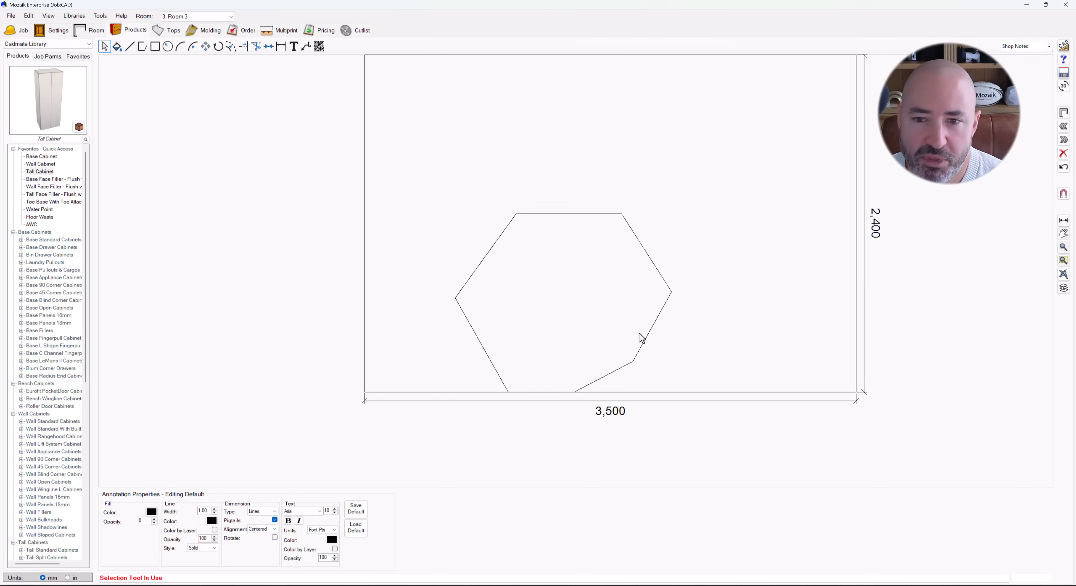
Place a Base Cabinet inside the polygon, conform it to the annotation shape, and open it in the Product Editor
scroll(610, 335, up, 1)
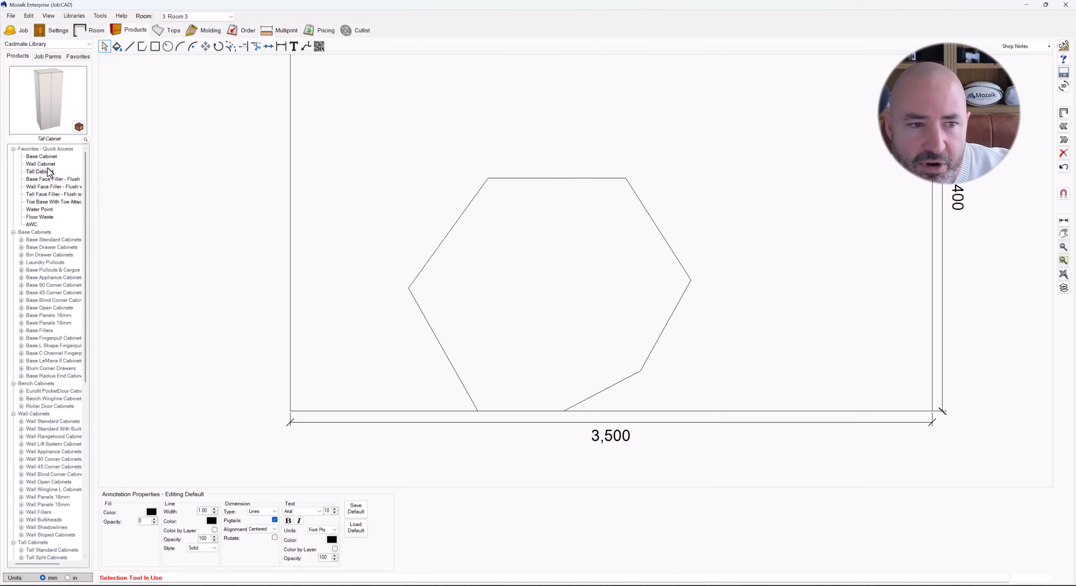
drag(41, 158, 530, 280)
click(556, 326)
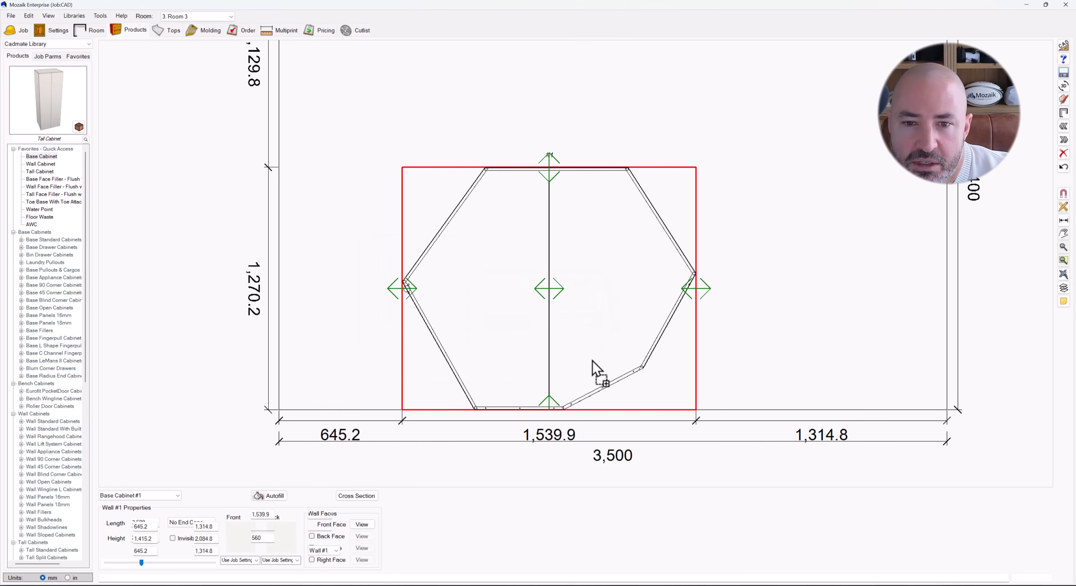
double_click(641, 269)
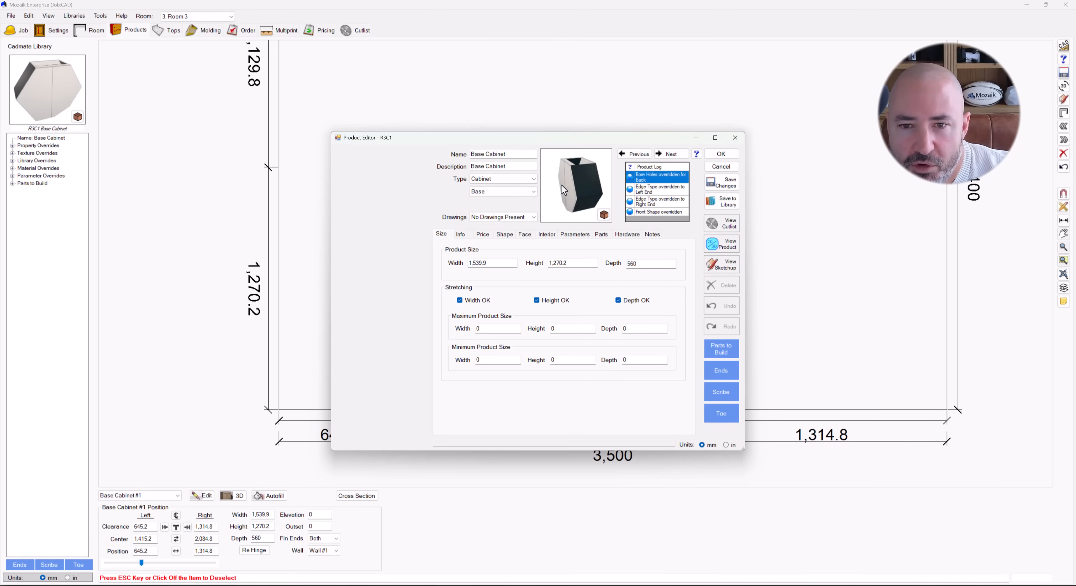
Examine the Base Cabinet's front shape and the side type assigned to each edge of the polygon
click(505, 235)
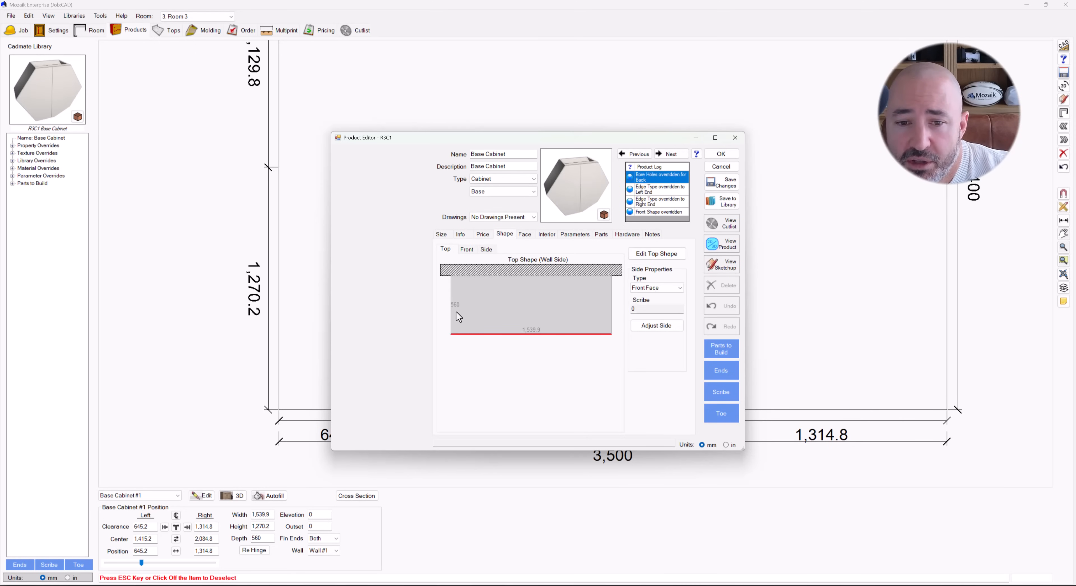
click(466, 249)
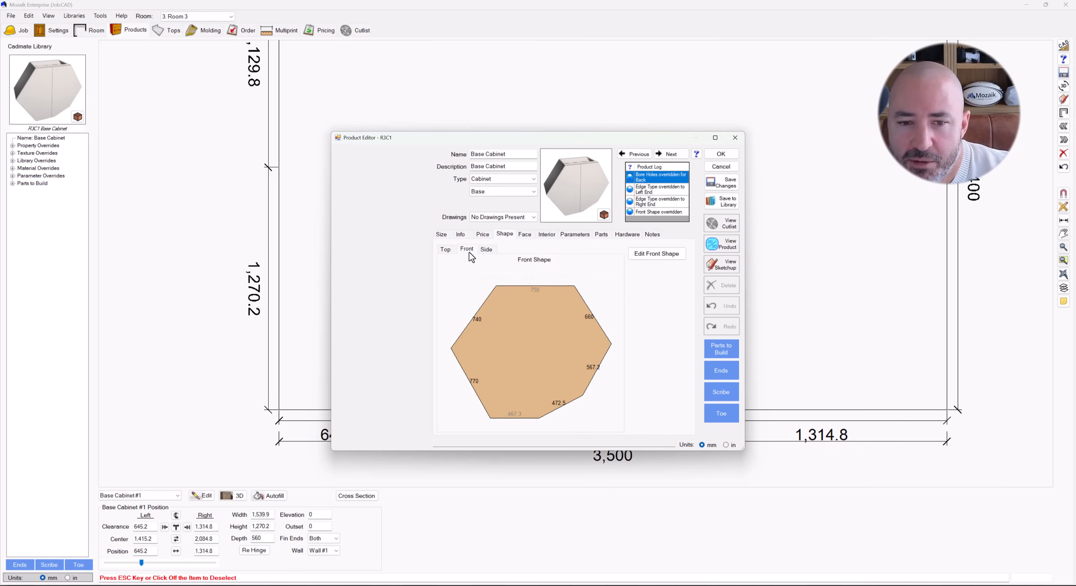
click(478, 312)
click(596, 318)
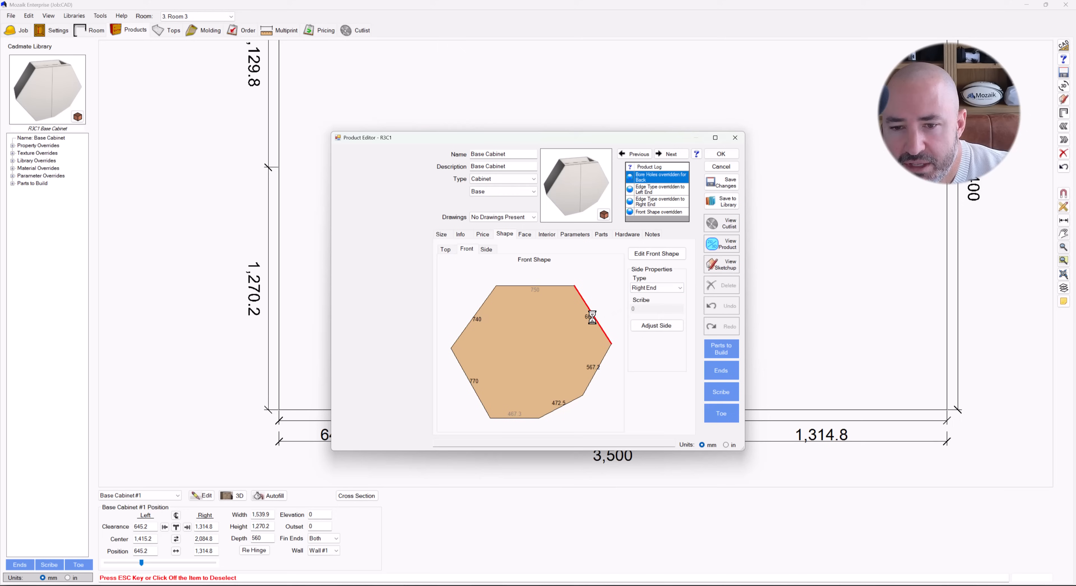
click(571, 288)
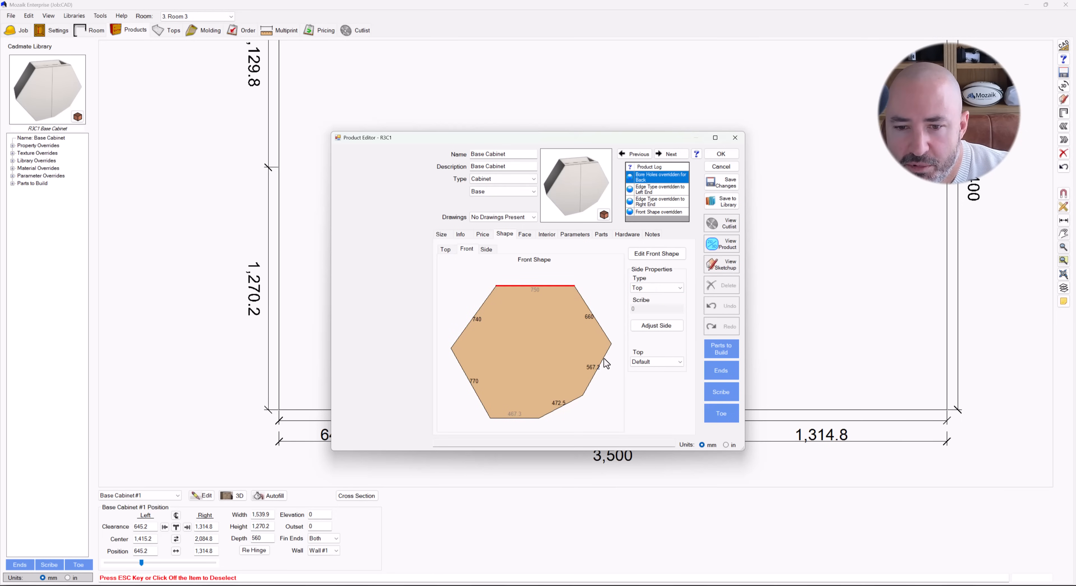
click(605, 361)
click(572, 400)
click(527, 416)
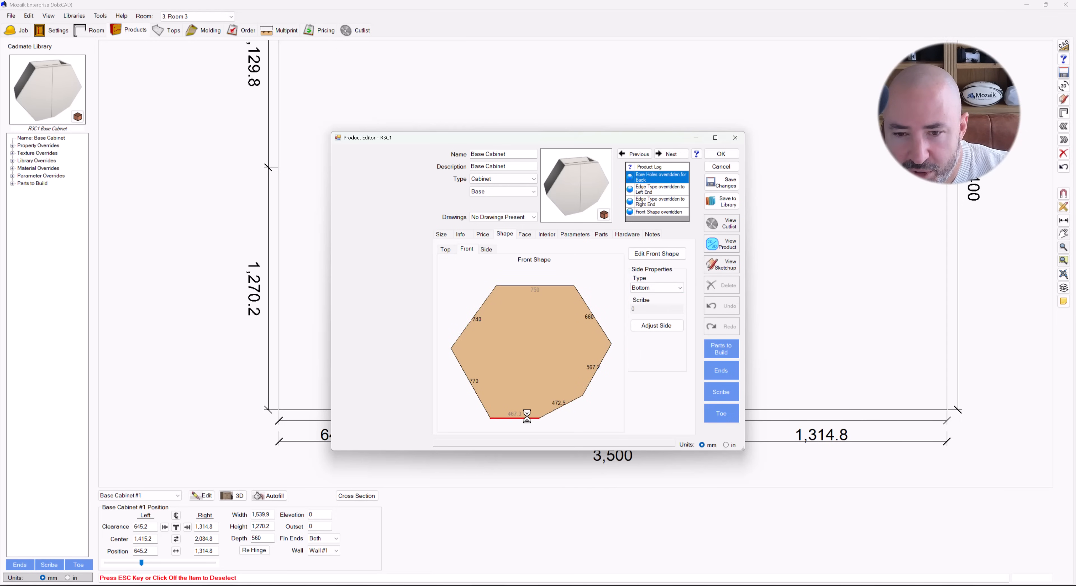
click(484, 410)
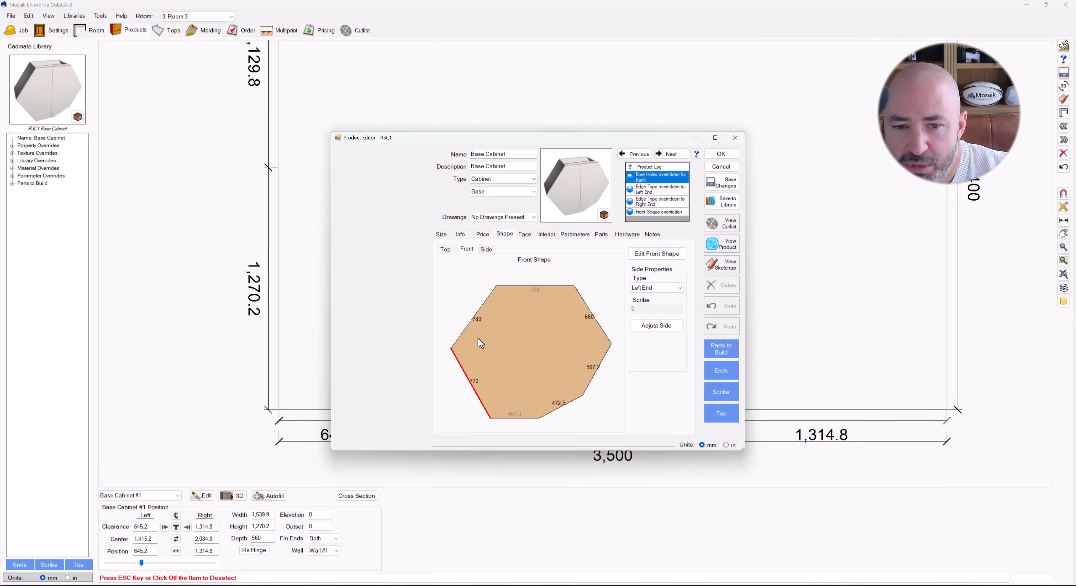
click(471, 318)
click(544, 286)
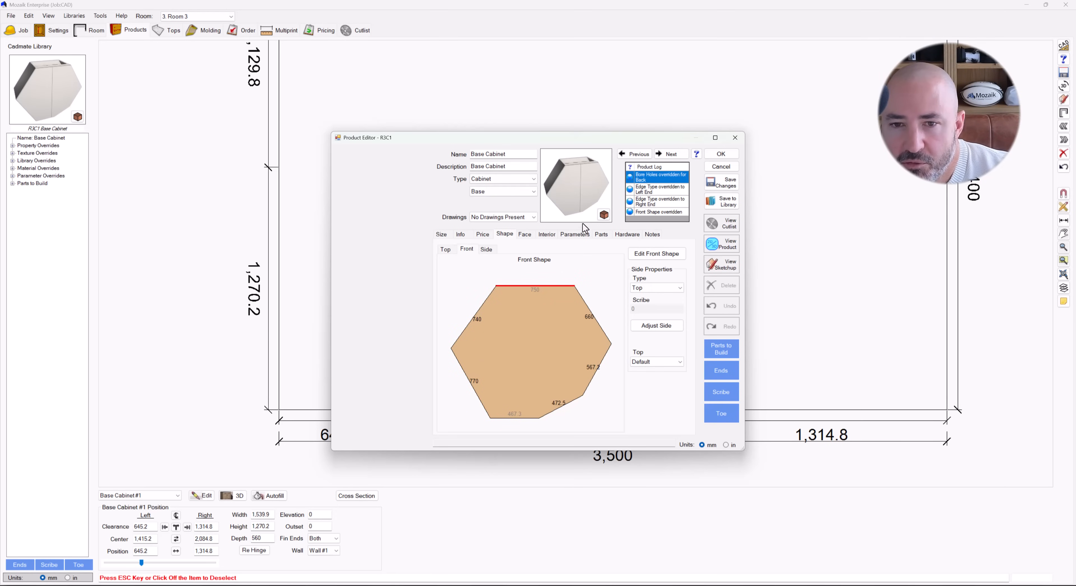
mouse_move(586, 176)
mouse_down()
mouse_move(523, 174)
mouse_move(567, 171)
mouse_up()
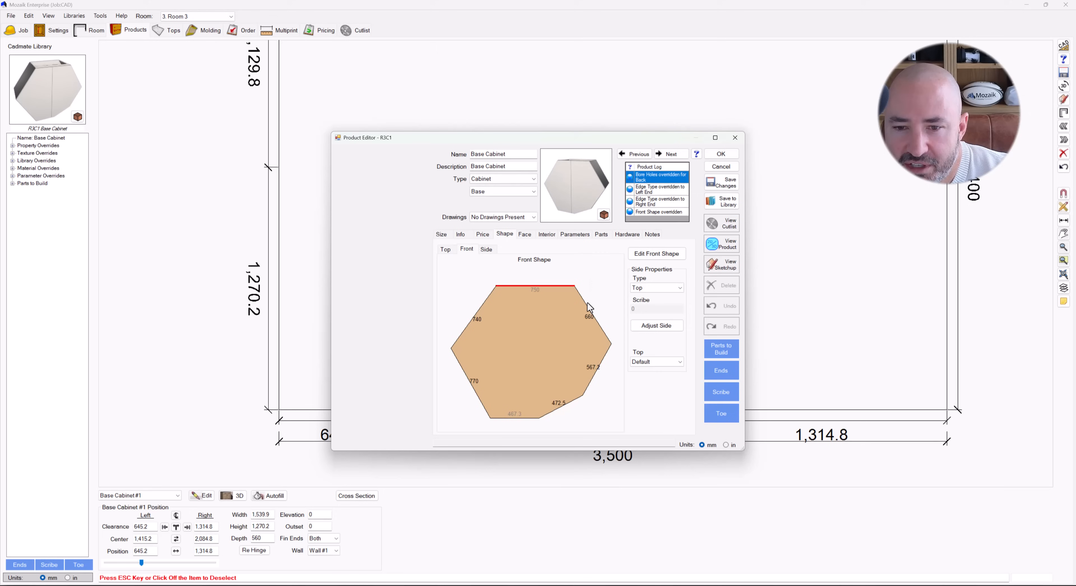
Set the front shape's 660 mm upper-right side and the adjoining 567.2 mm lower-right side to UnFinished End
click(589, 307)
click(606, 359)
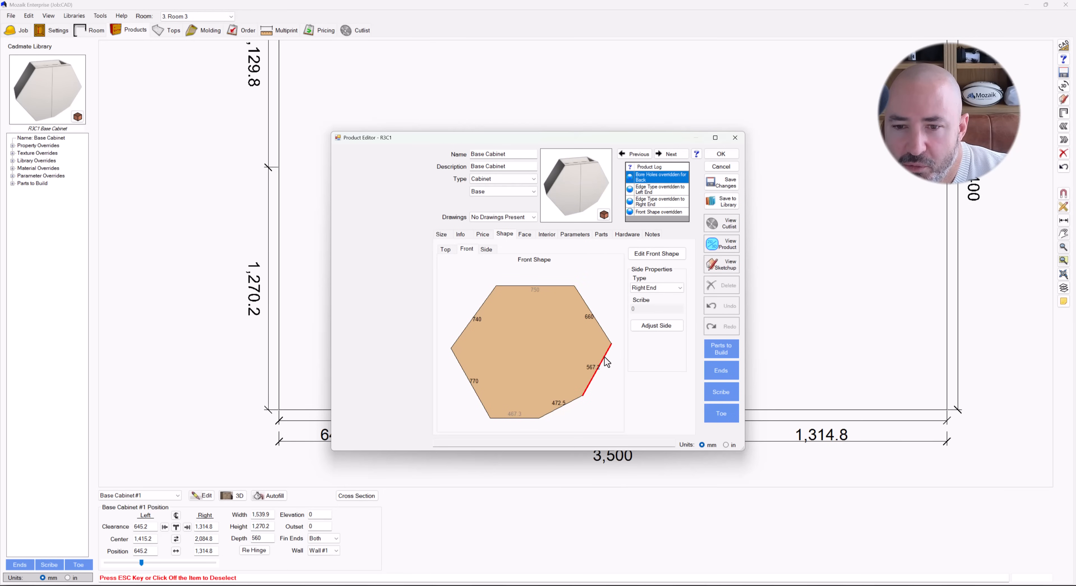
click(606, 336)
click(642, 289)
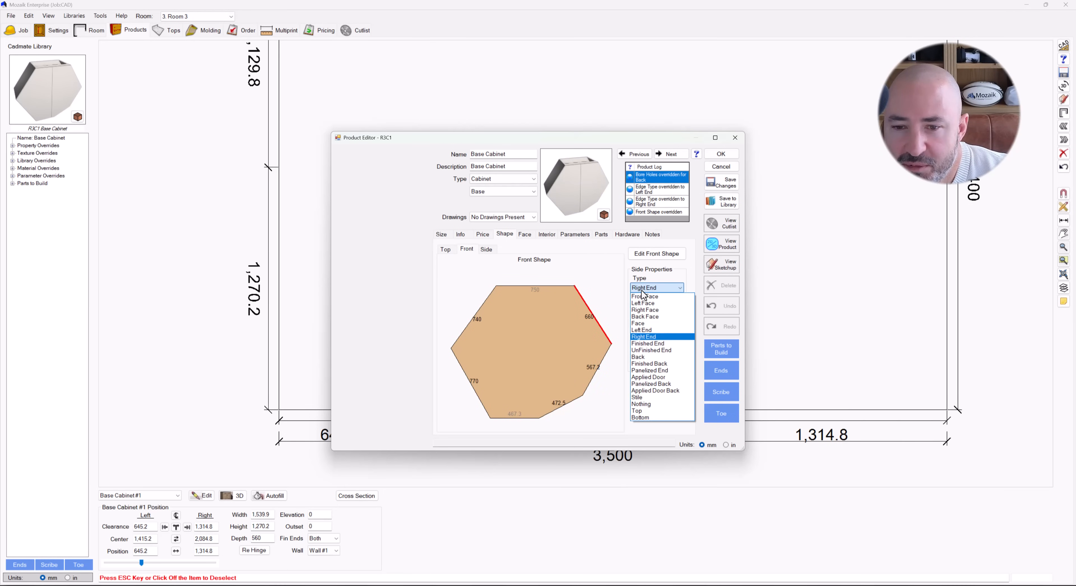
click(598, 360)
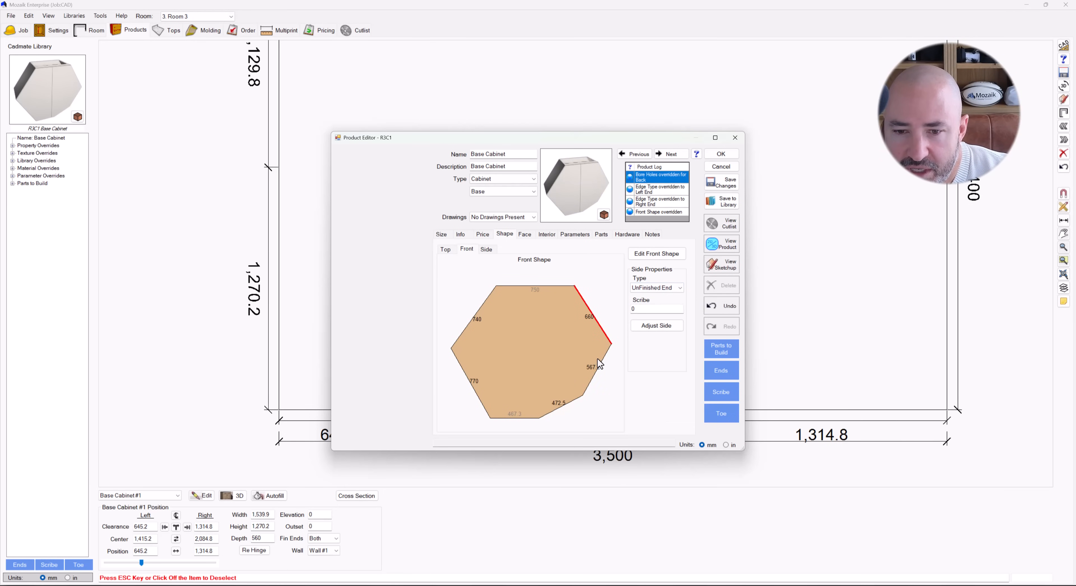
click(600, 353)
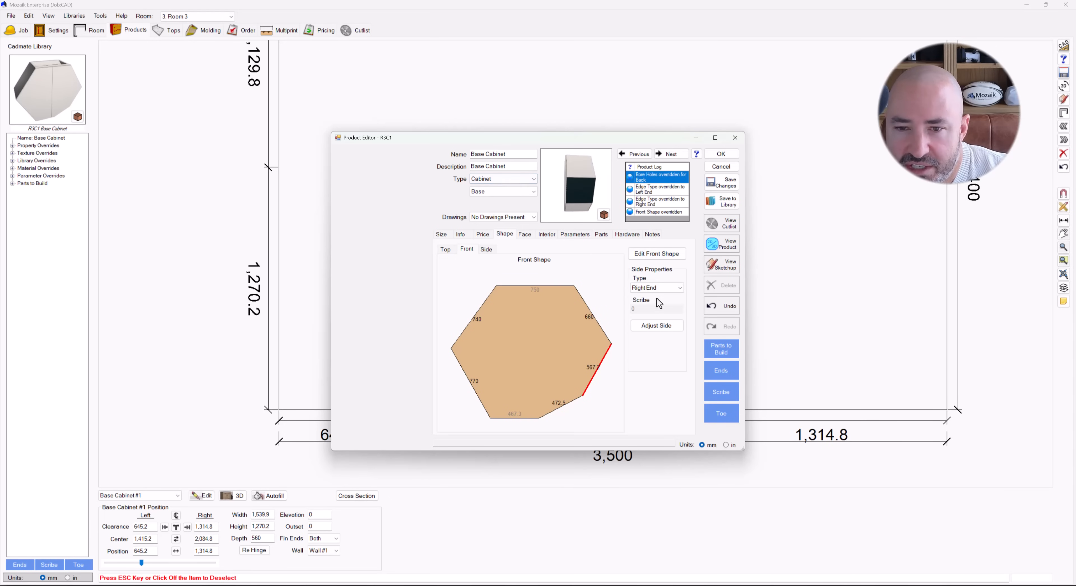
click(665, 288)
click(659, 351)
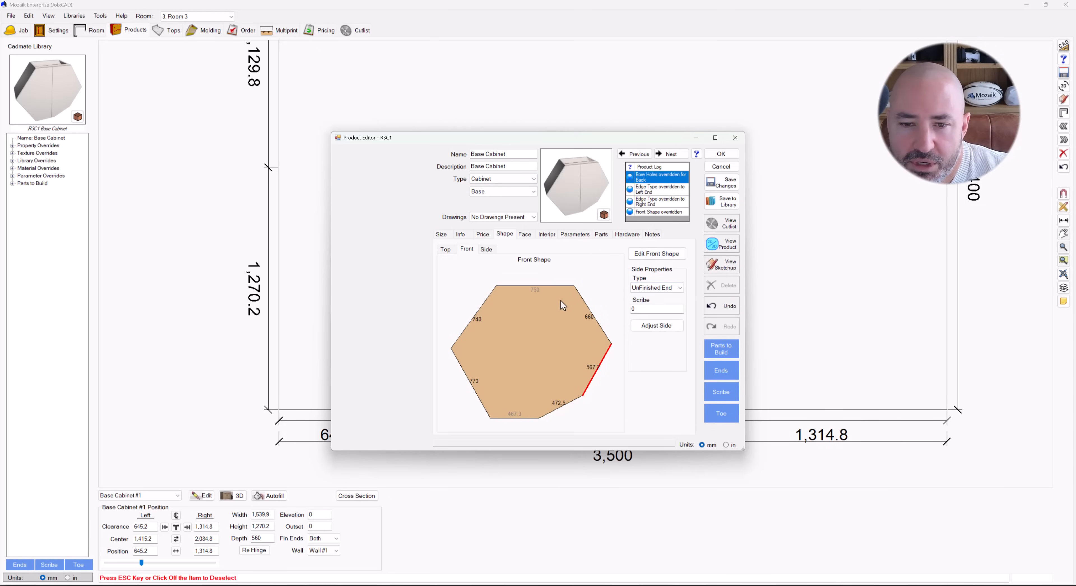
Add two adjustable shelves to the cabinet interior, leaving openings about 352, 492 and 362 mm high from top to bottom
click(544, 235)
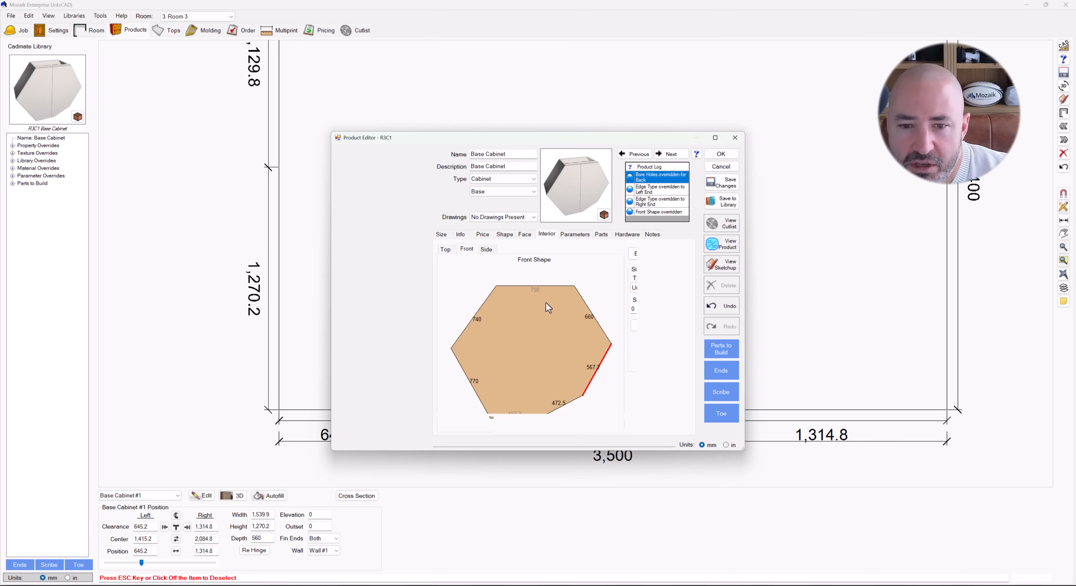
click(659, 250)
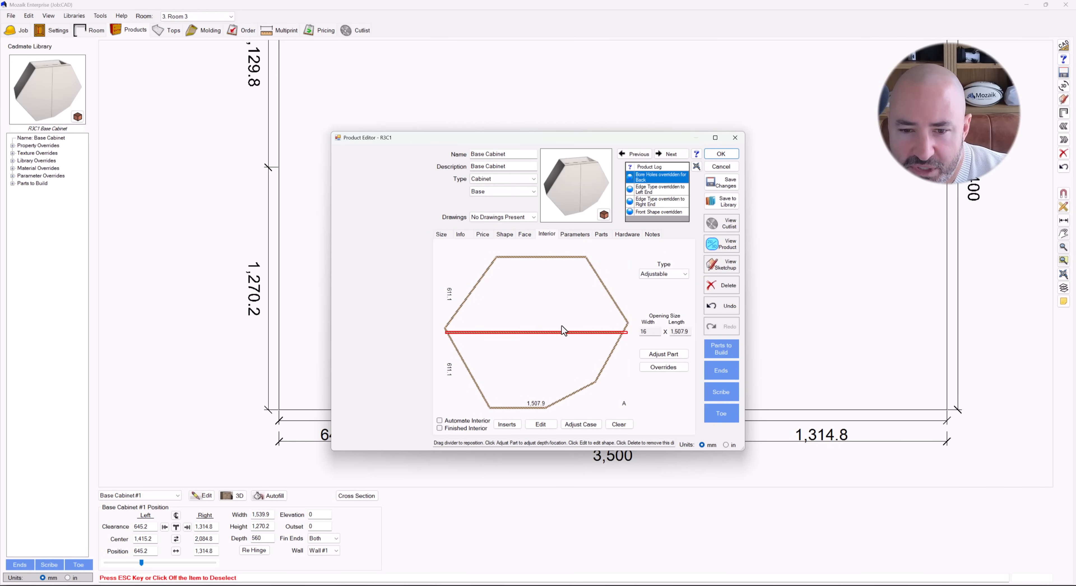
drag(562, 333, 562, 300)
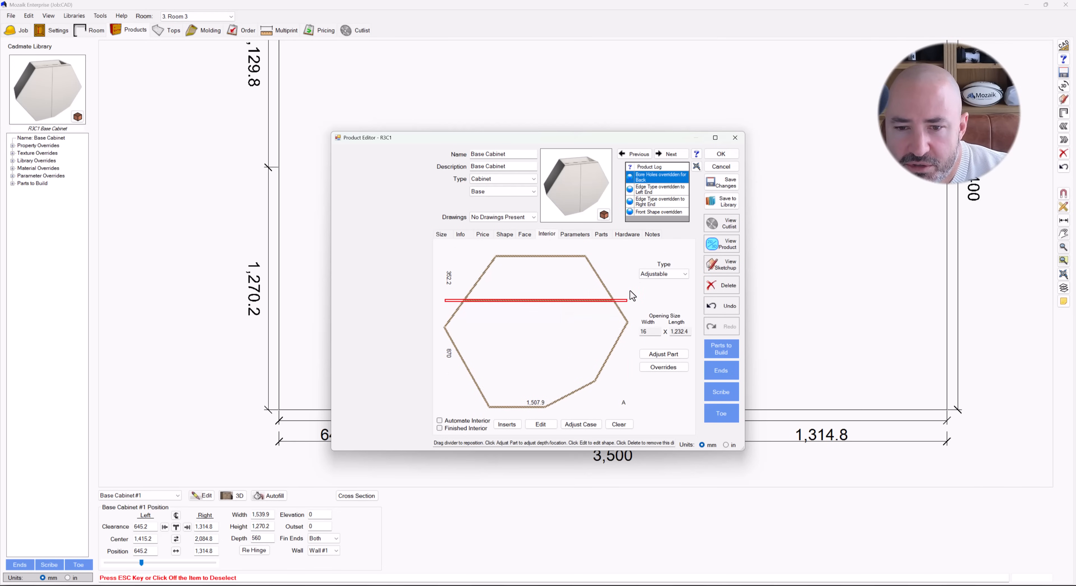
click(575, 327)
click(659, 250)
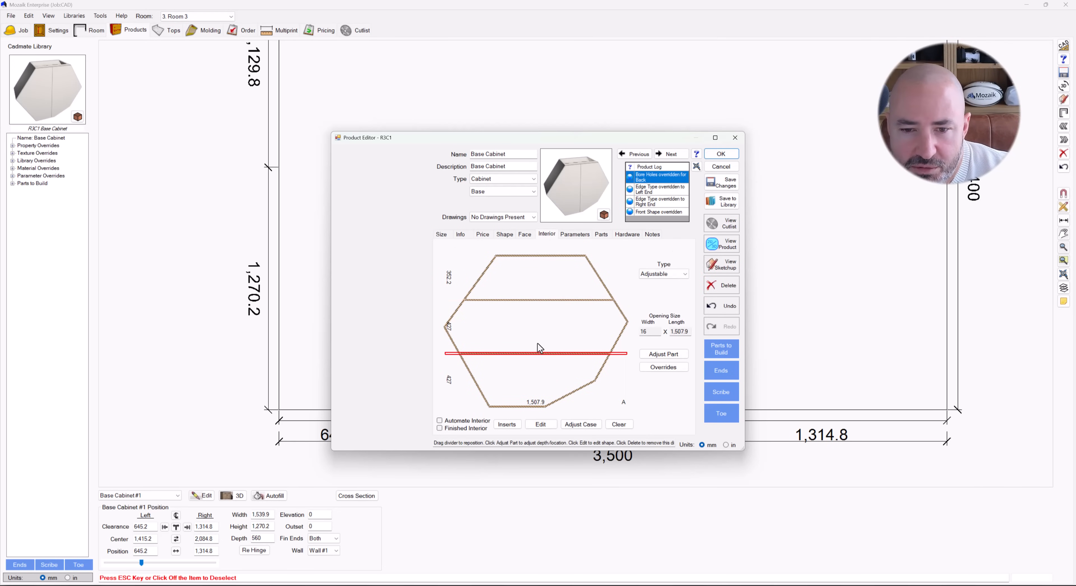
click(613, 295)
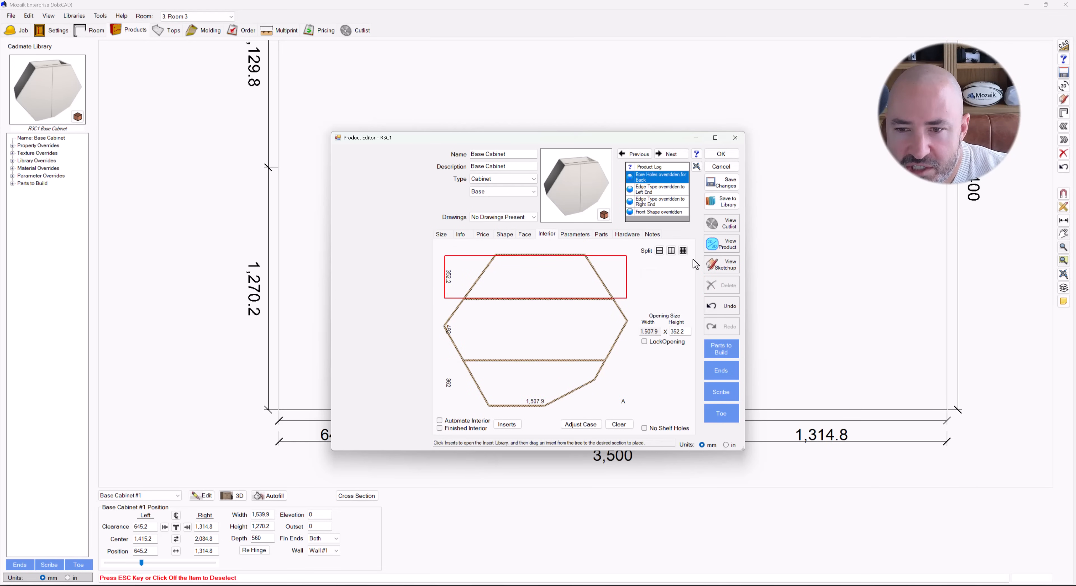
Inspect the cabinet in the Product Viewer from the front and in wireframe perspective, then close the viewer
click(721, 244)
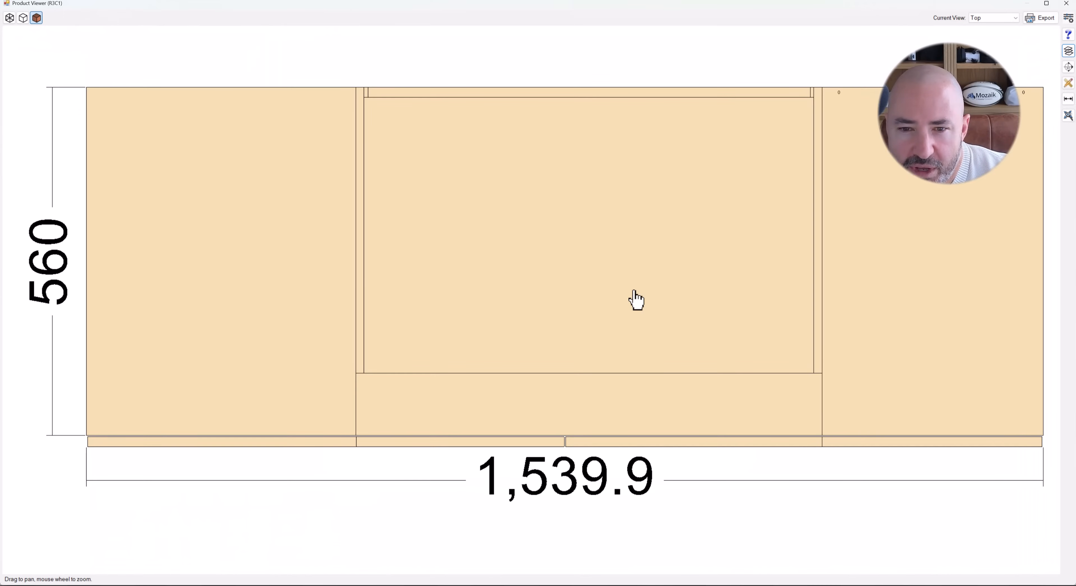
click(986, 18)
click(985, 53)
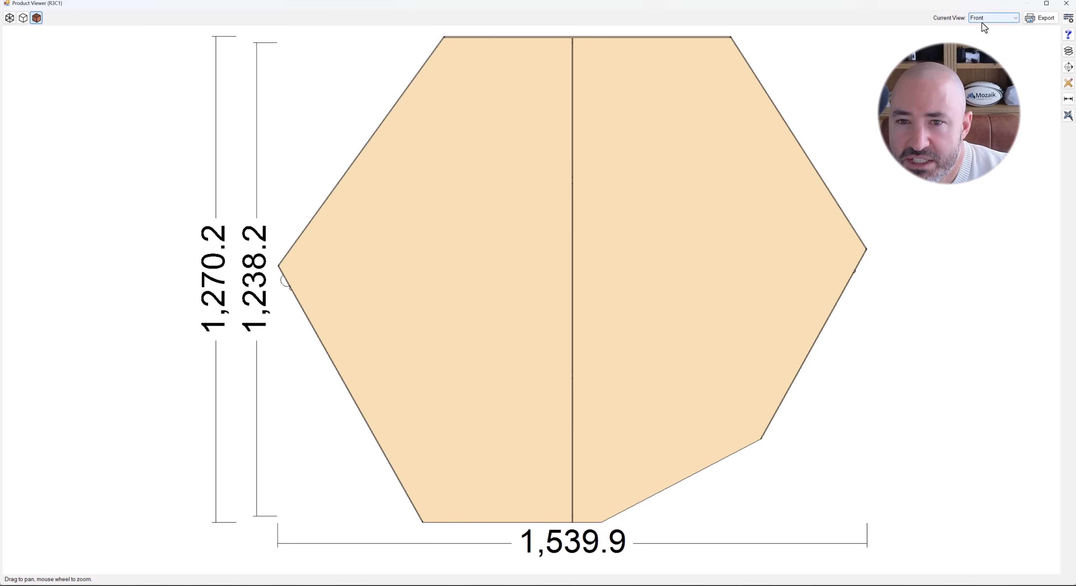
click(994, 18)
click(986, 60)
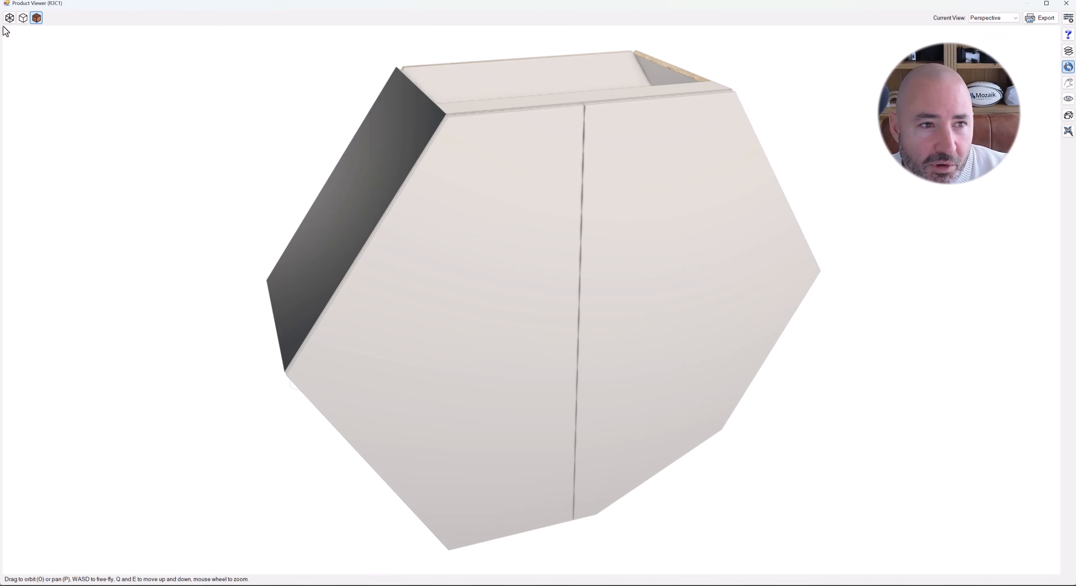
click(9, 18)
drag(682, 248, 531, 332)
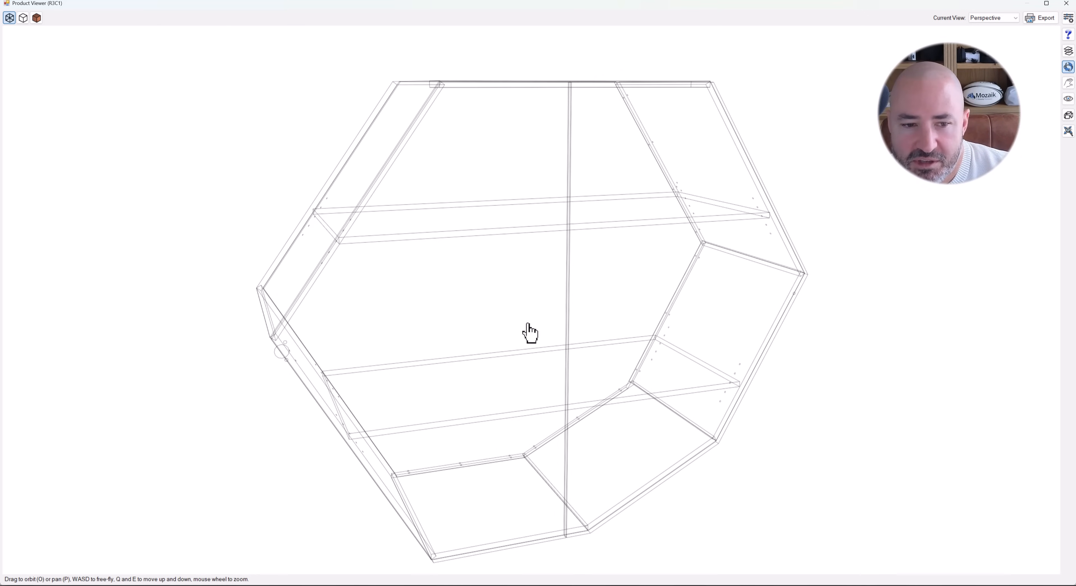
click(1064, 5)
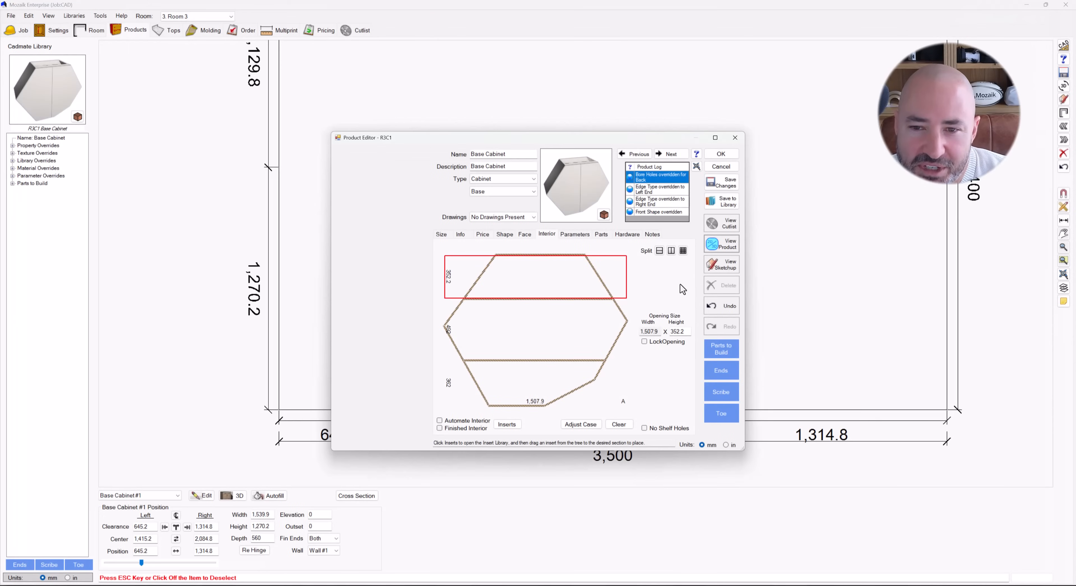
Accept the Base Cabinet's product edits and check the shelved polygon cabinet in the Wall #1 elevation
click(718, 161)
click(956, 261)
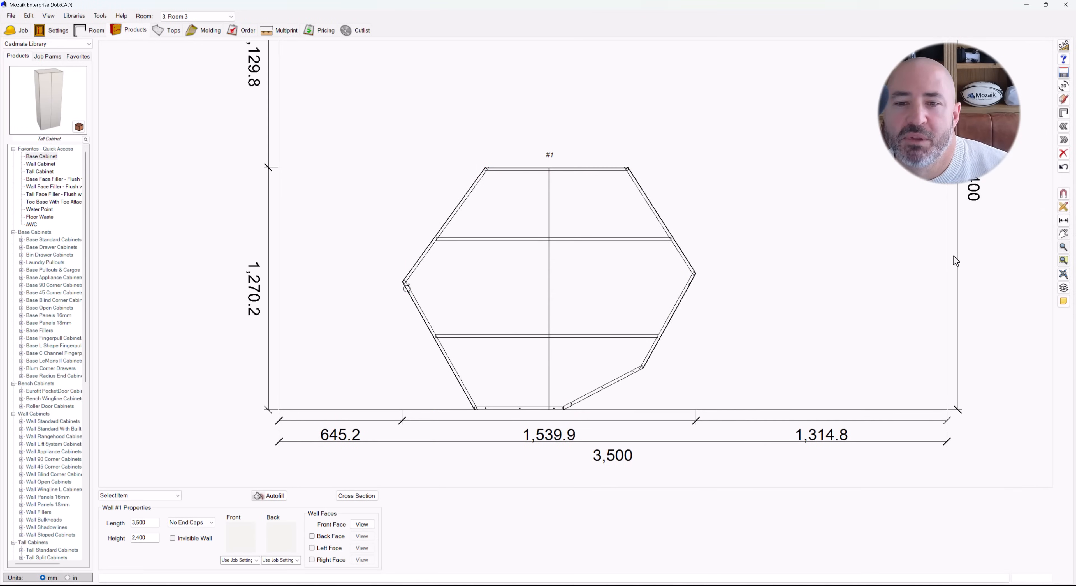
click(596, 304)
scroll(527, 325, down, 1)
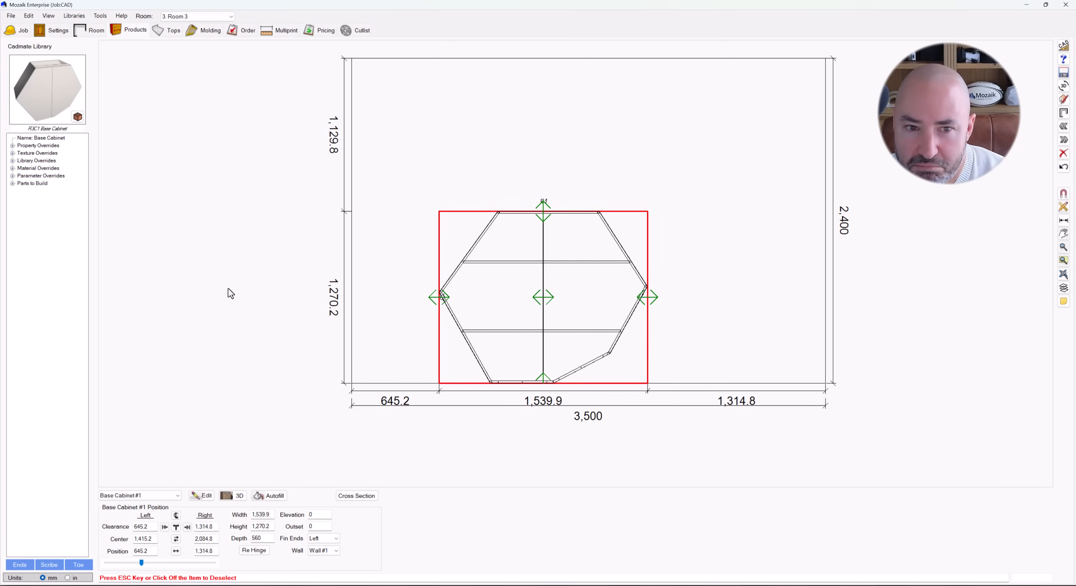
click(194, 262)
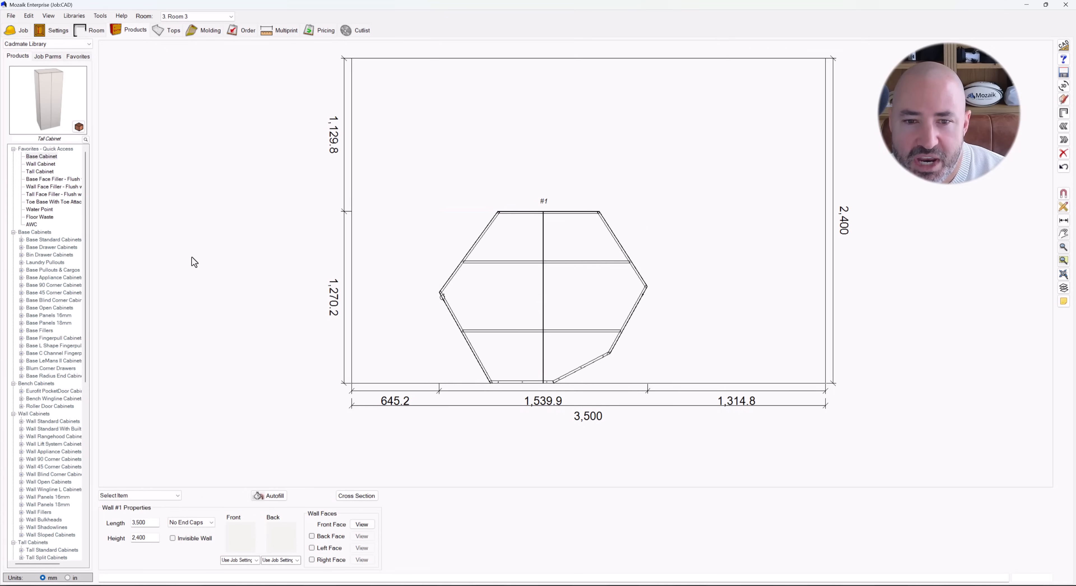
Return to the plan view, switch to Room 2, and open the elevation of its Wall #1
click(86, 31)
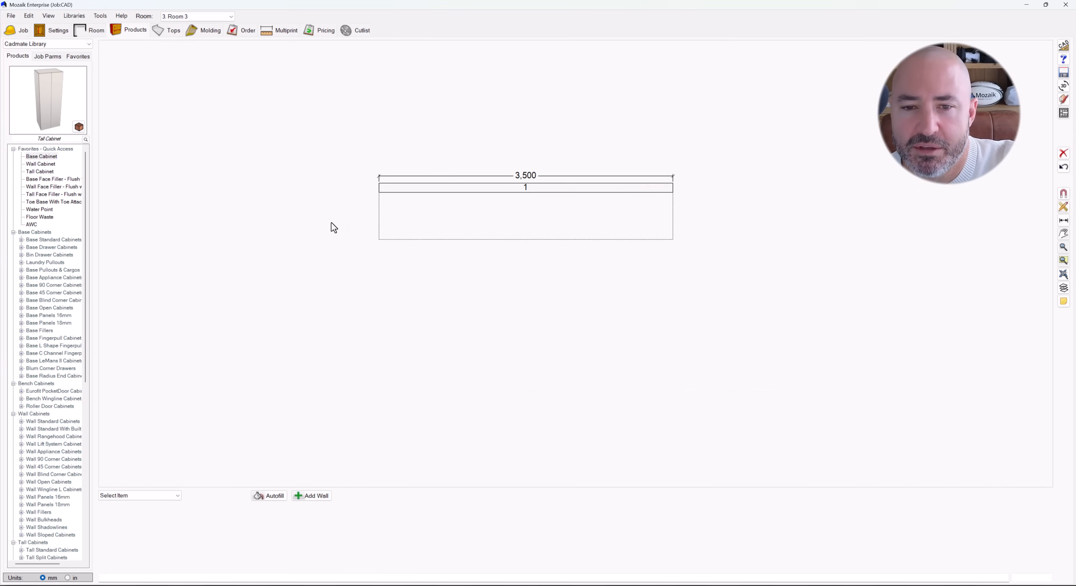
scroll(331, 228, up, 2)
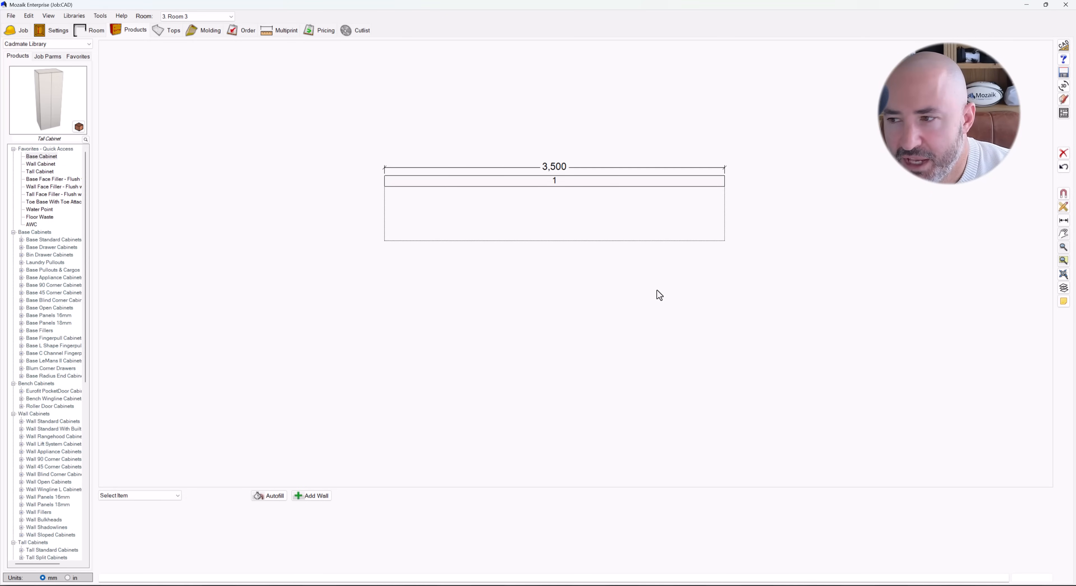
click(204, 16)
click(203, 32)
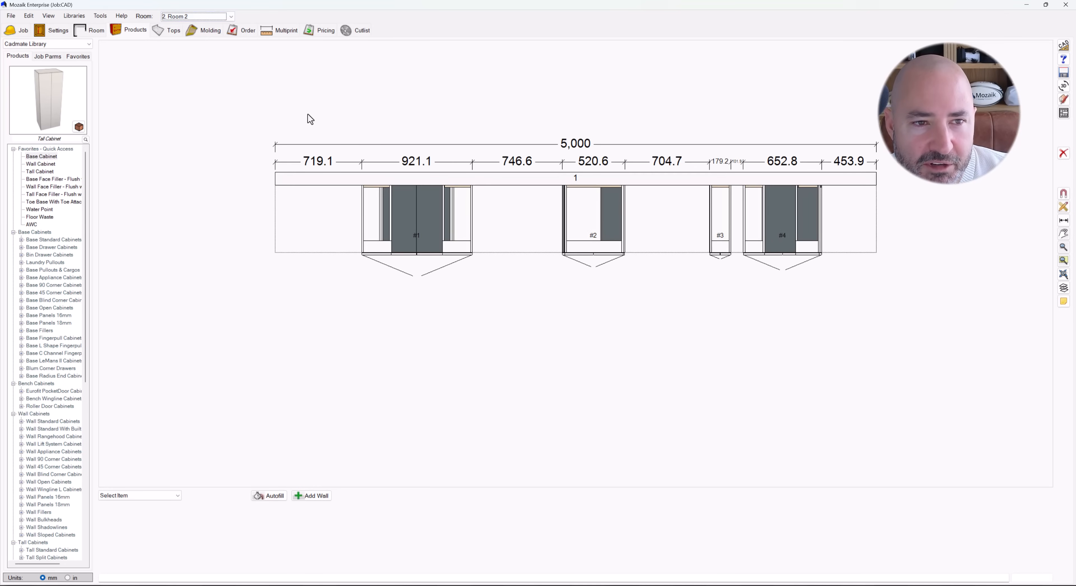
click(517, 182)
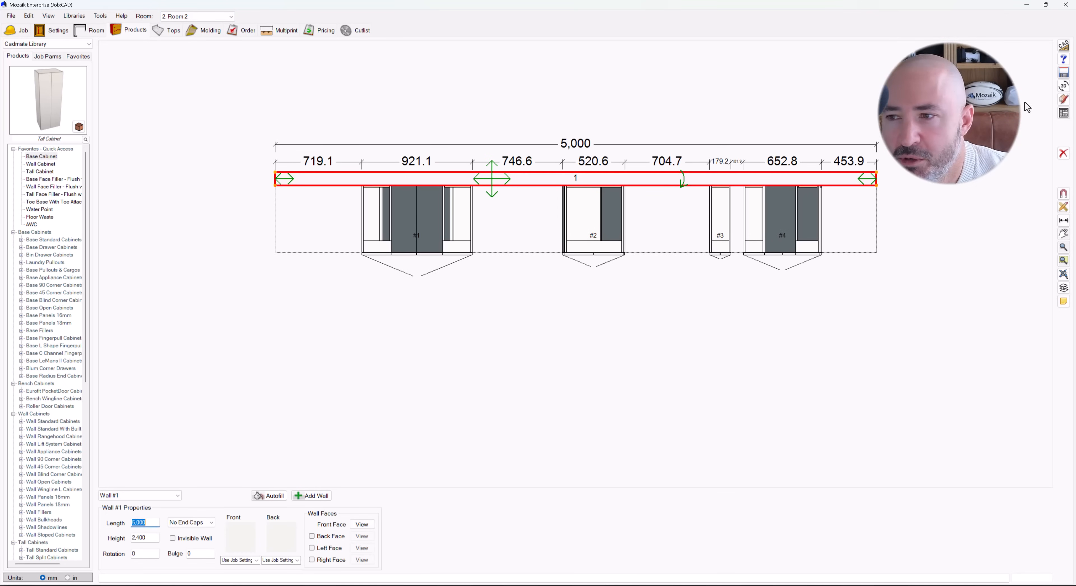
click(1063, 113)
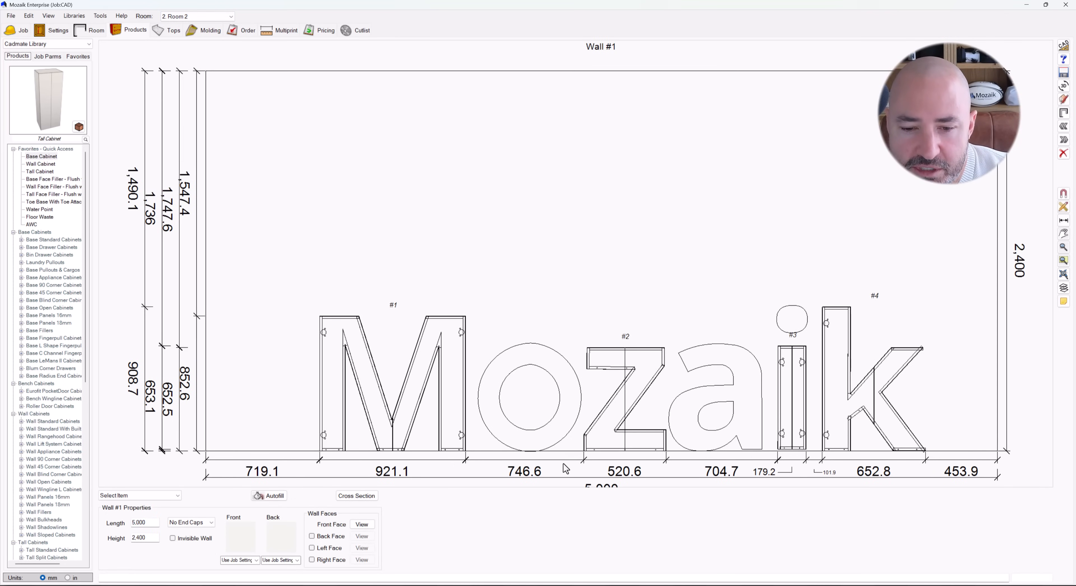
scroll(566, 468, down, 3)
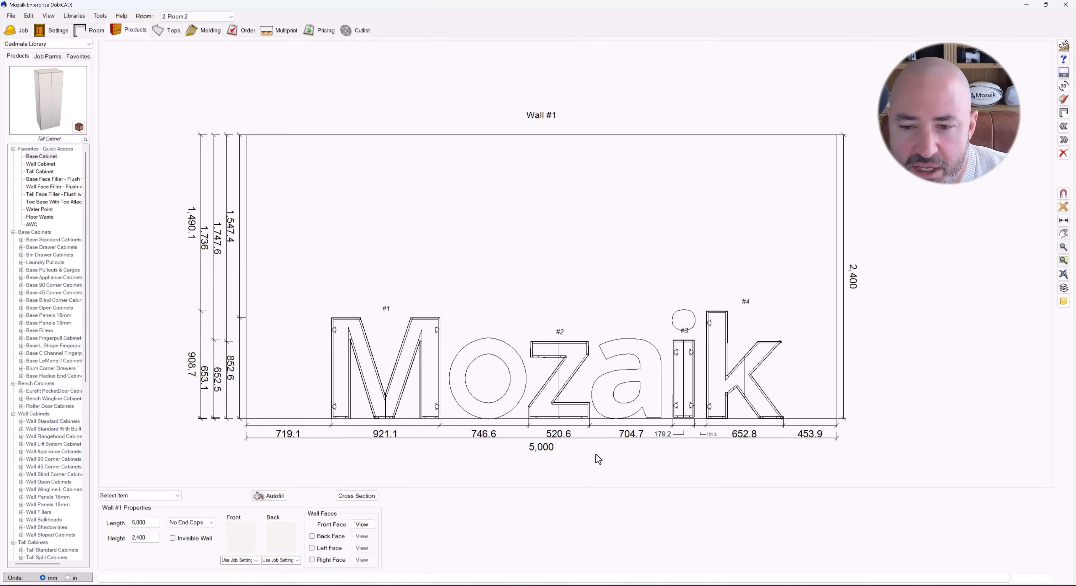
scroll(597, 458, up, 1)
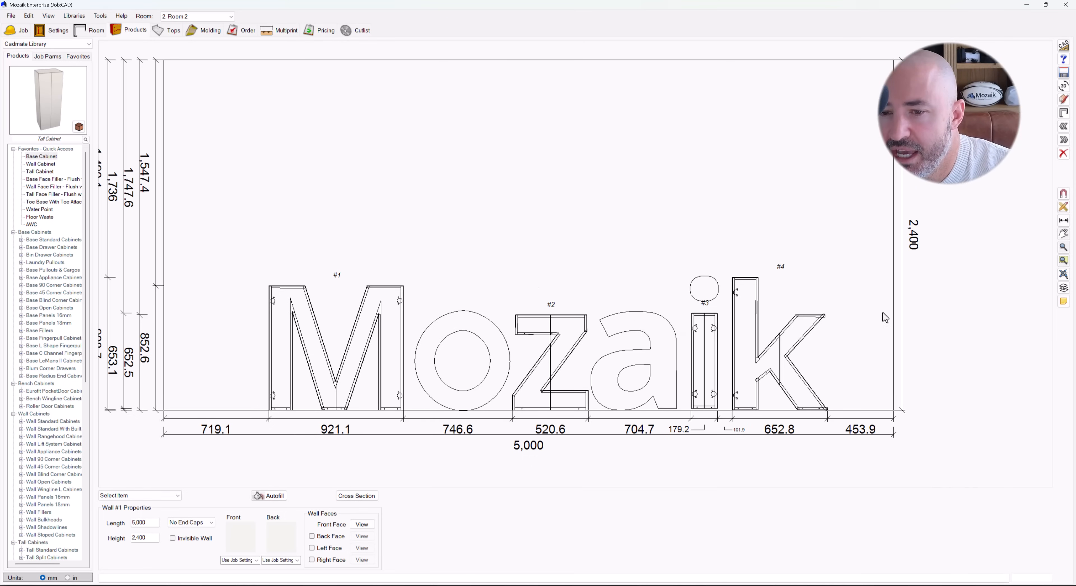
Open Room 2's Wall #1 in the 3D Room Viewer and orbit to see the letter-shaped cabinets from the front
click(1062, 88)
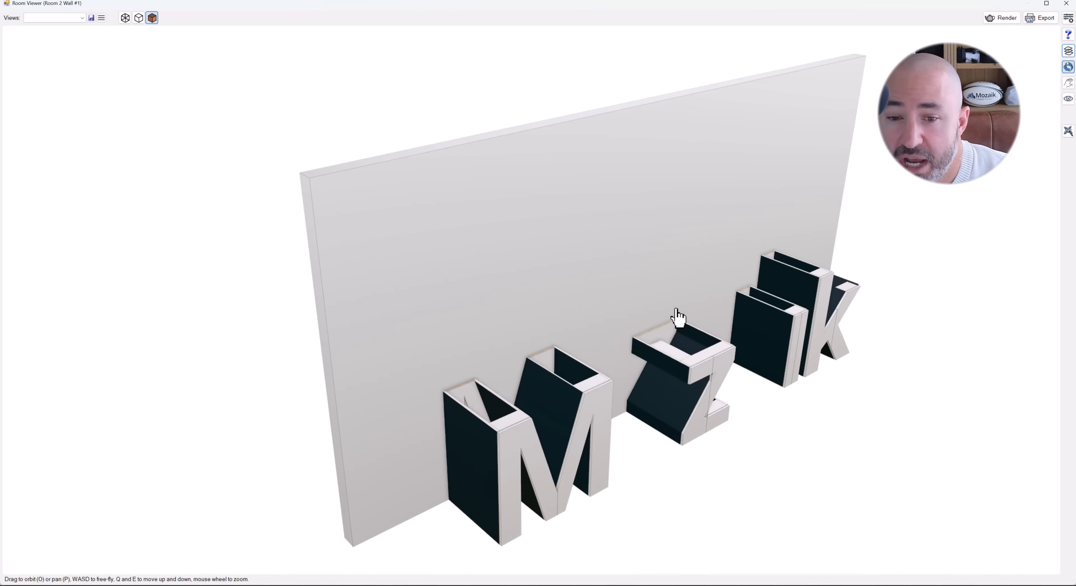
drag(678, 318, 478, 334)
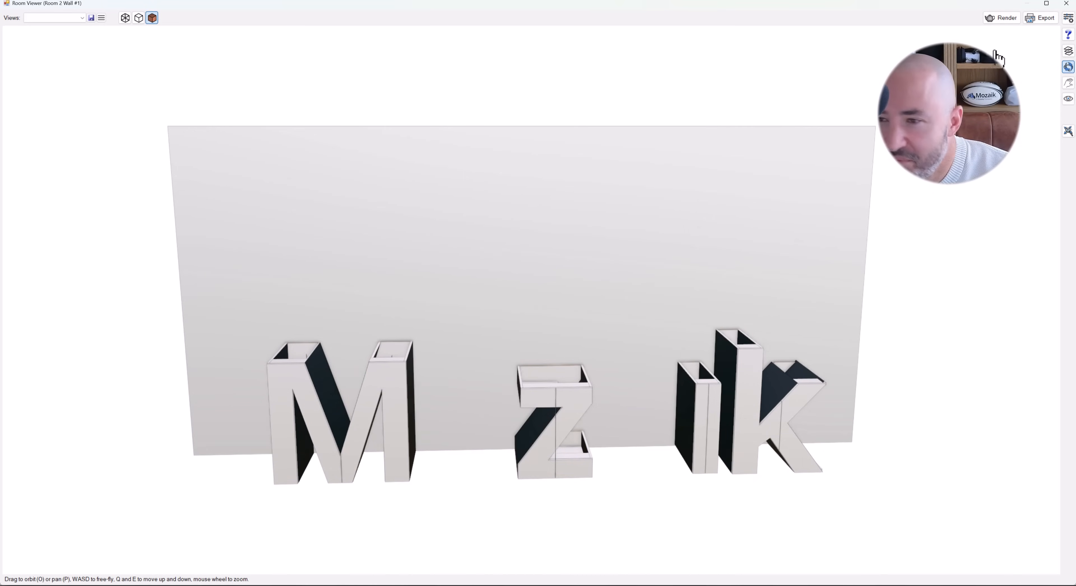
Close the 3D viewer, delete the letter M cabinet, and place a new Base Cabinet conformed to the M annotation outline
click(1066, 4)
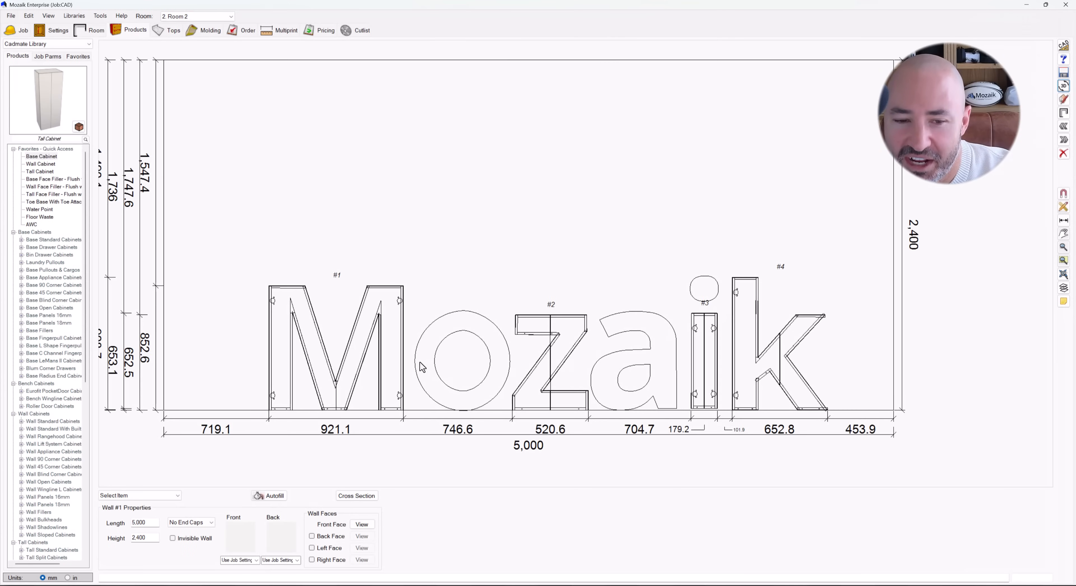
click(338, 355)
key(Delete)
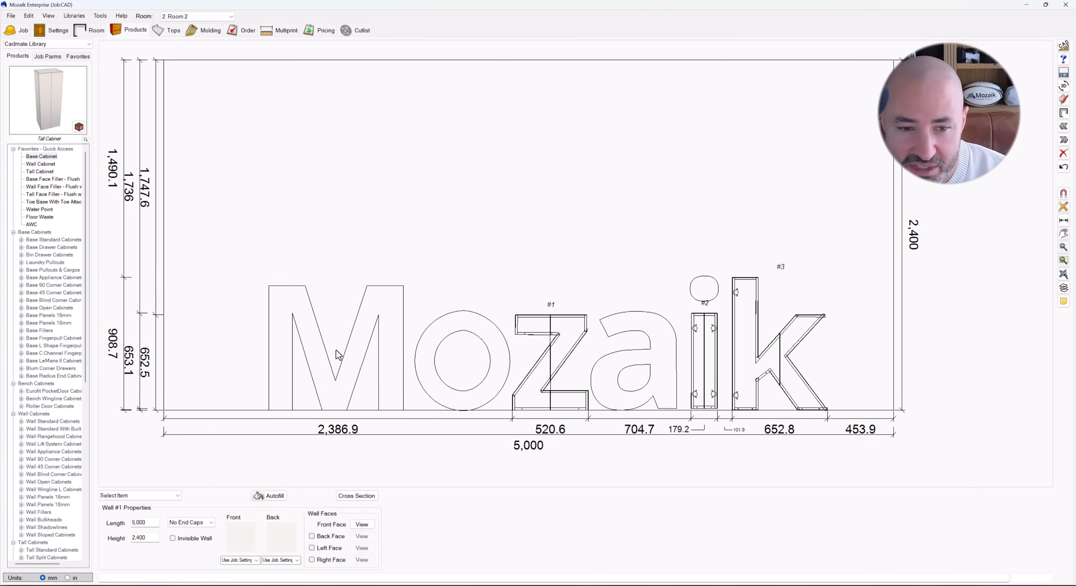
drag(41, 156, 294, 353)
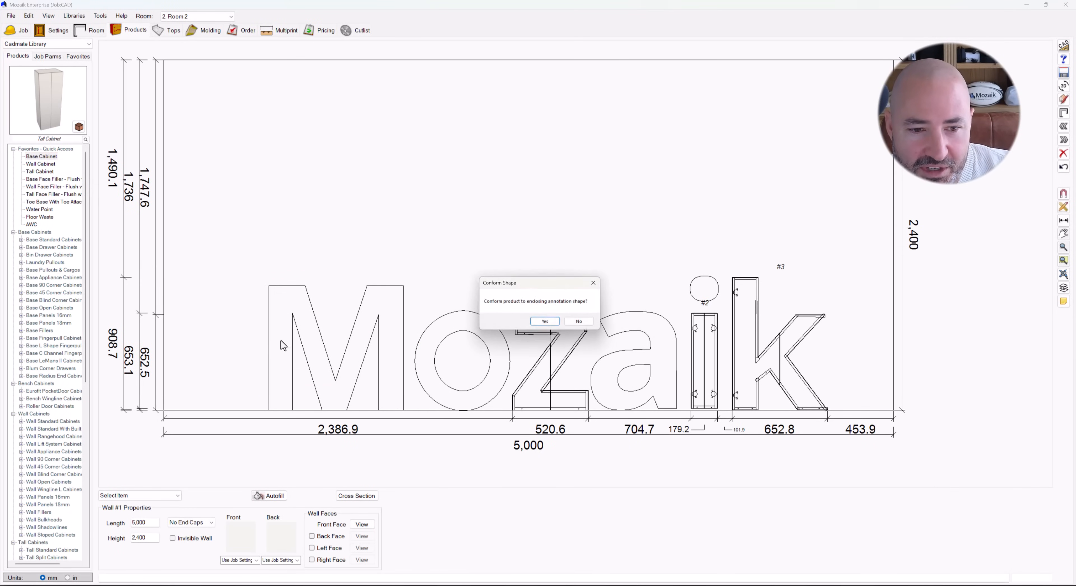
click(547, 325)
click(427, 457)
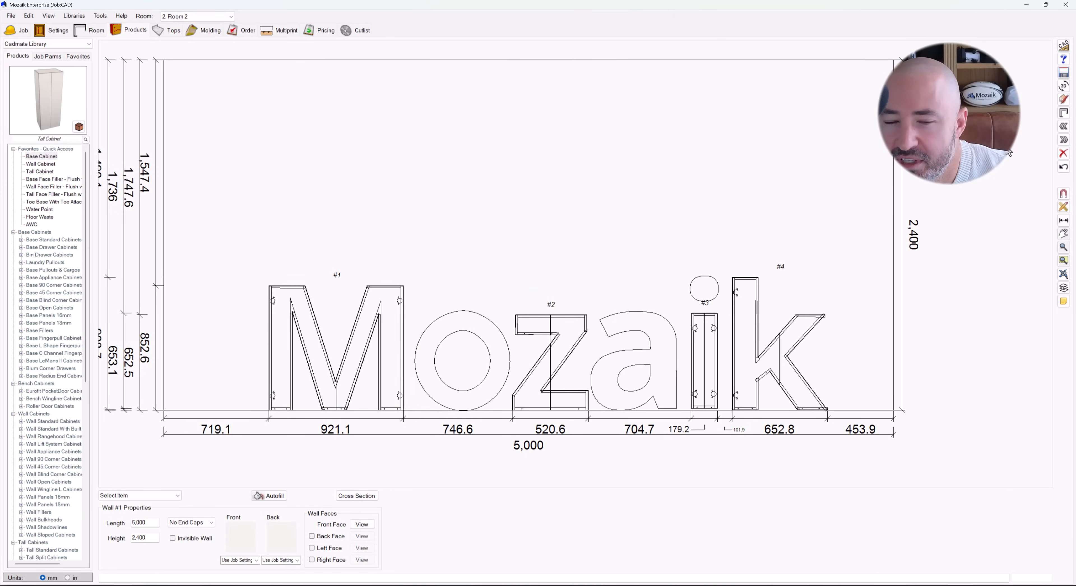
Inspect the letter-shaped cabinets on Wall #1 in the 3D Room Viewer from the front, then return to the plan view
click(1063, 90)
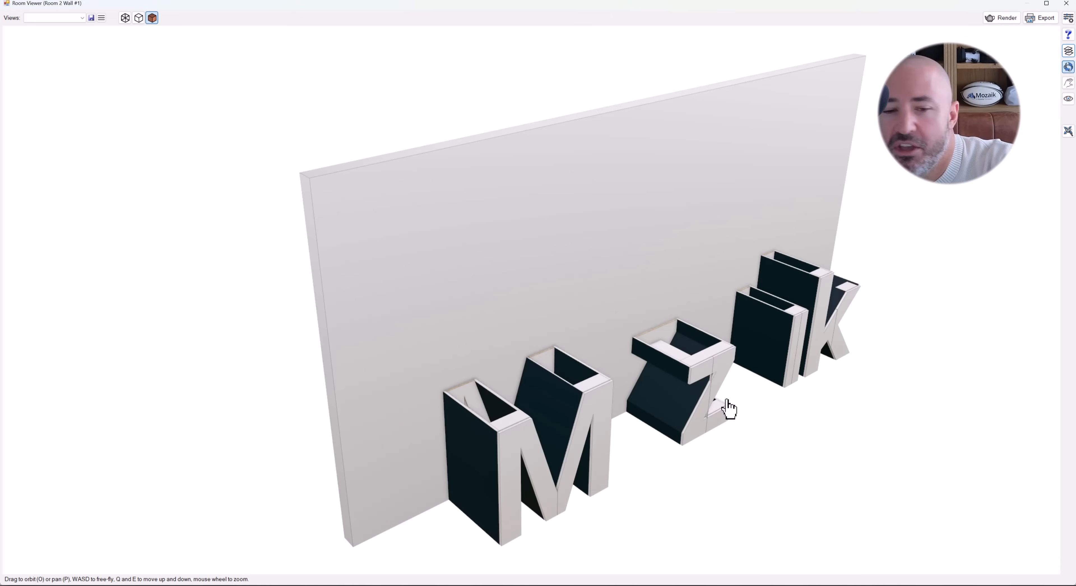
drag(606, 422, 407, 353)
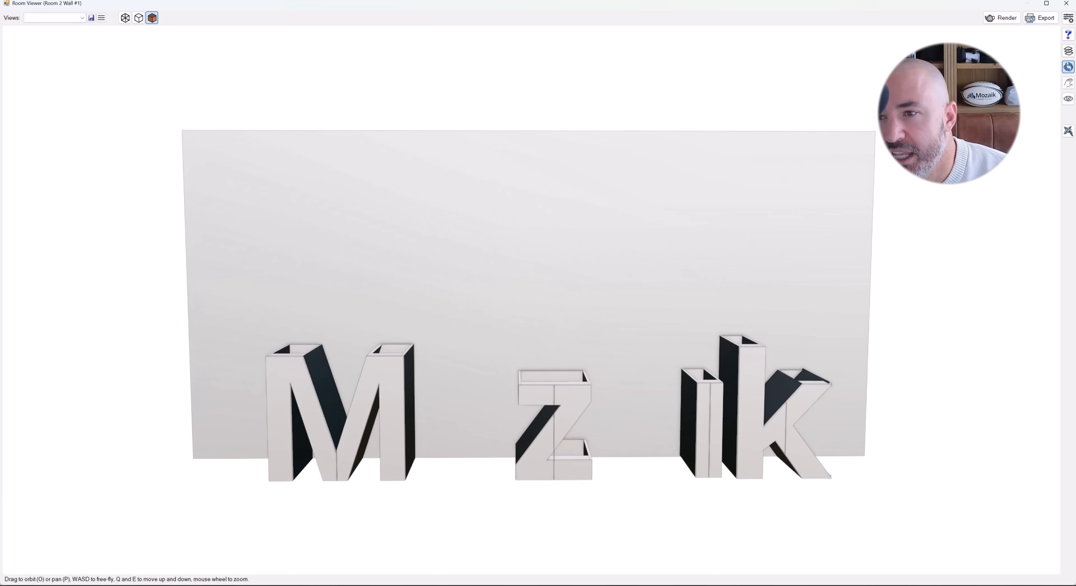
click(1065, 4)
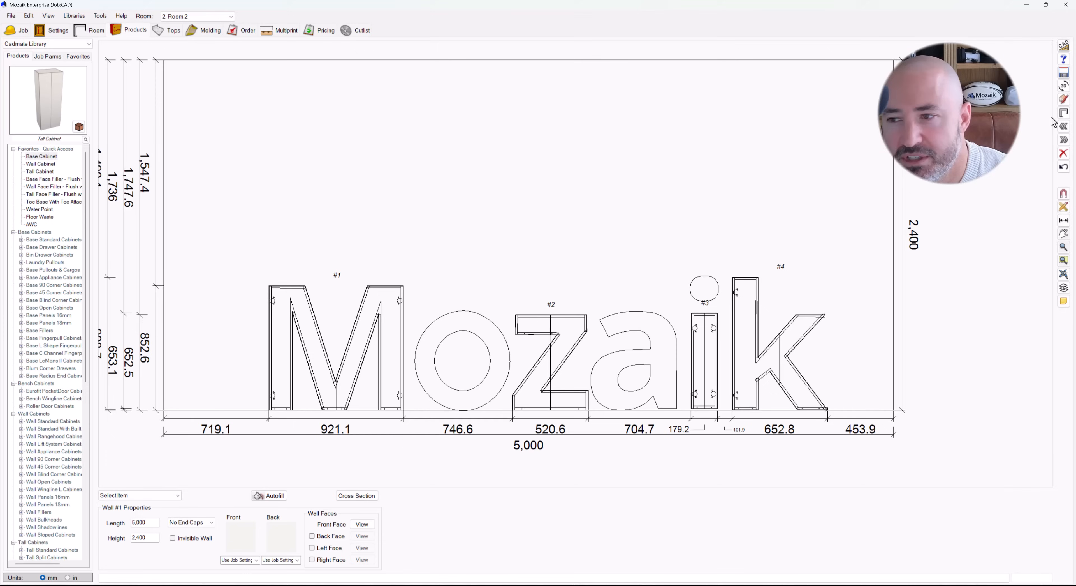
click(1063, 113)
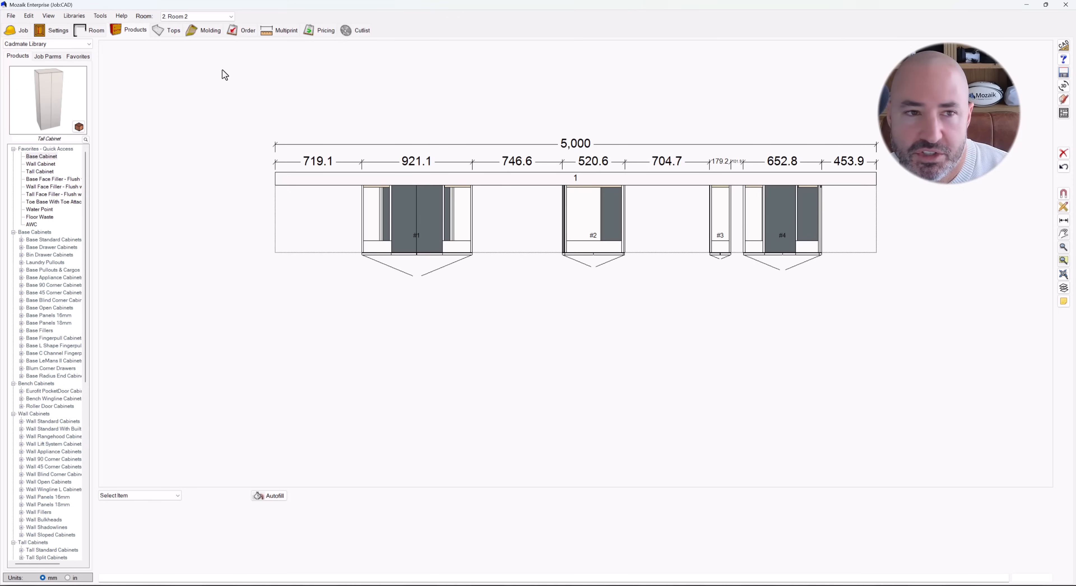
Open the recent job Design Show Vanity without saving the CAD job, and display Room 1's Wall #2 elevation
click(11, 16)
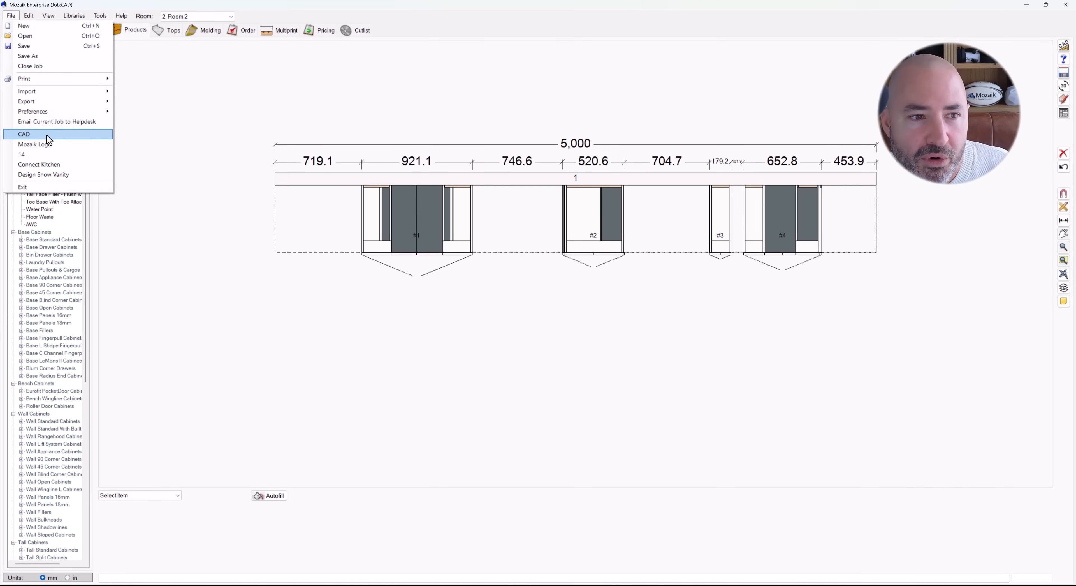
click(54, 174)
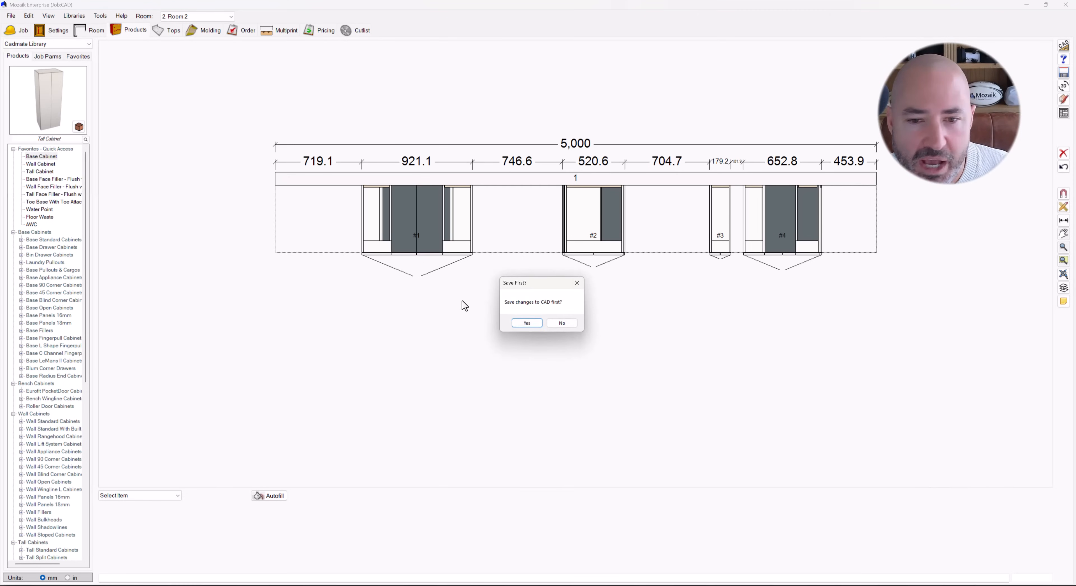
click(561, 323)
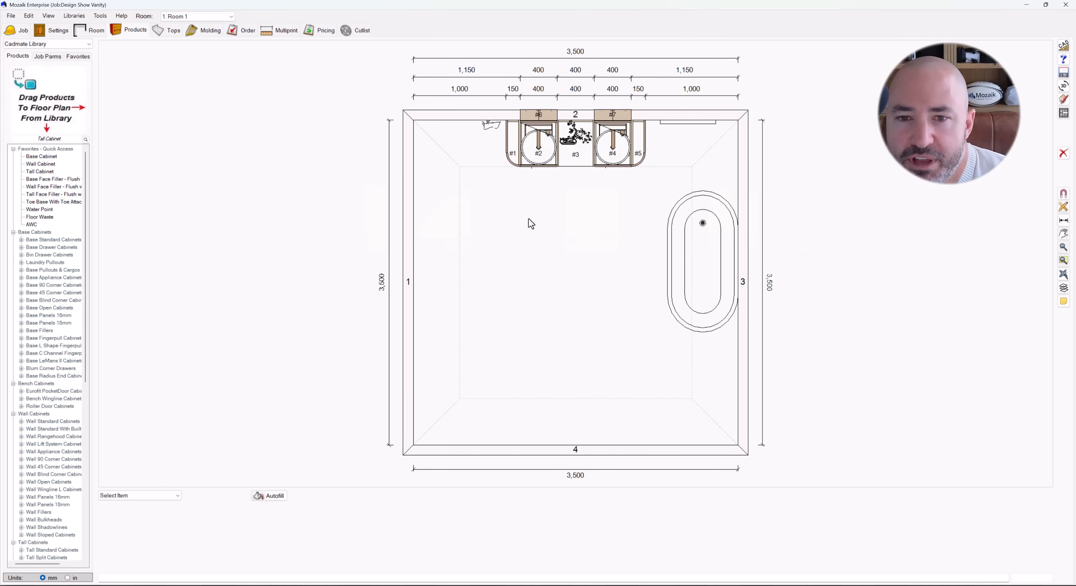
click(562, 163)
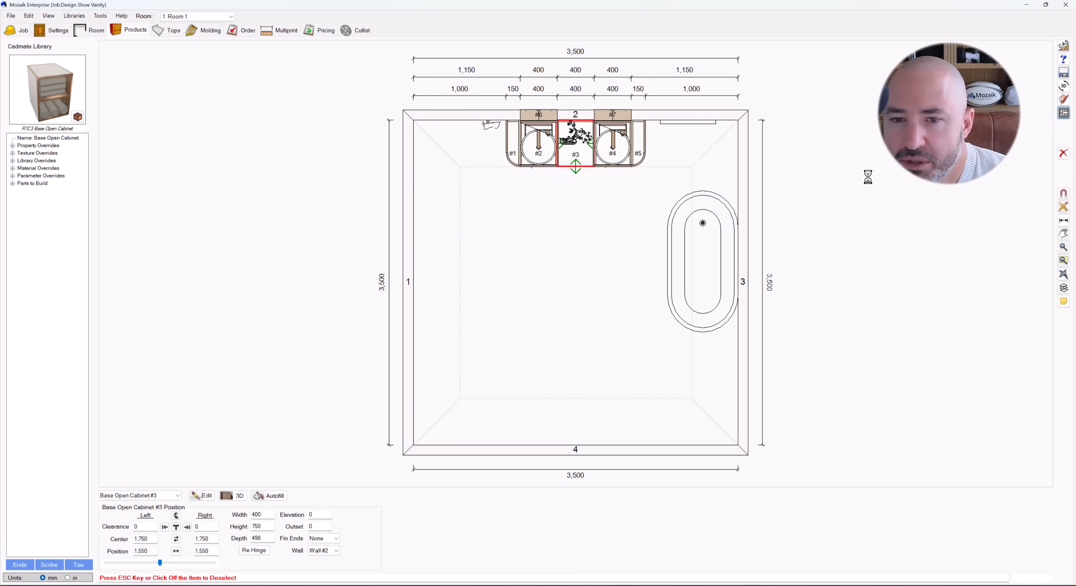
click(467, 198)
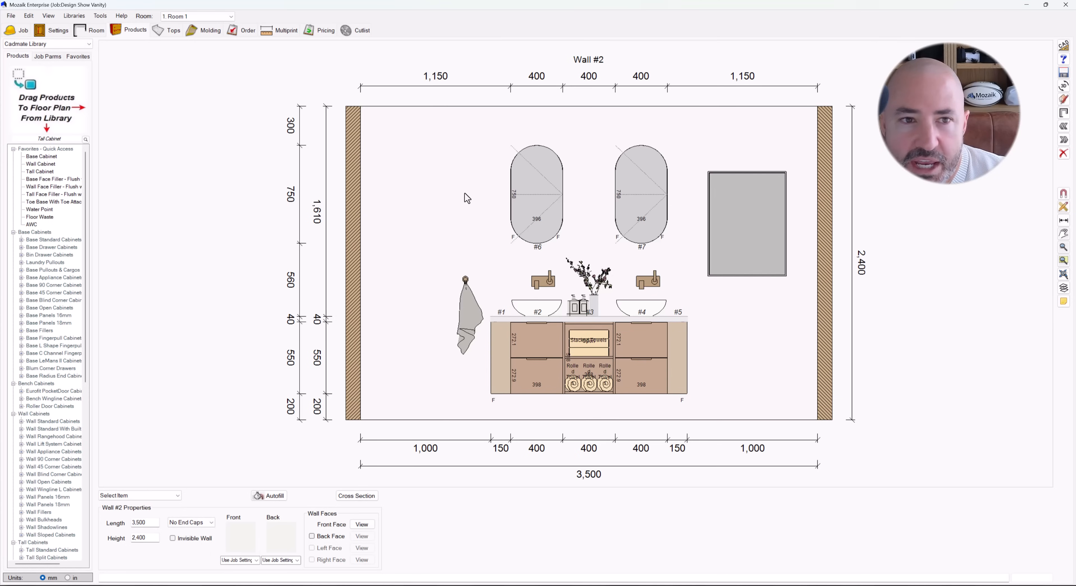
Switch to Room 1 (Copy) and view the elevation of its Wall #2 vanity
click(224, 17)
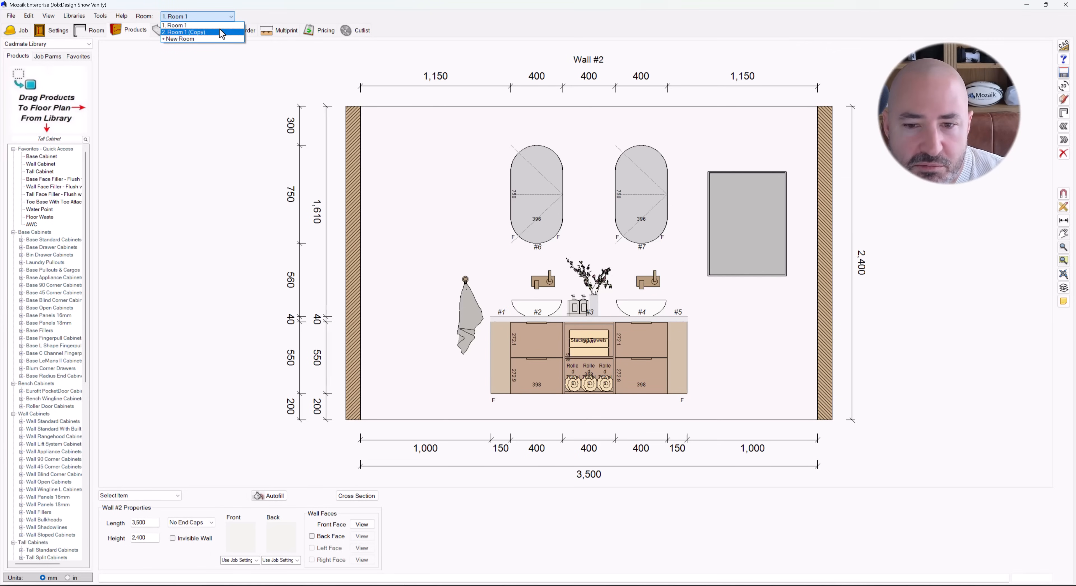
click(220, 32)
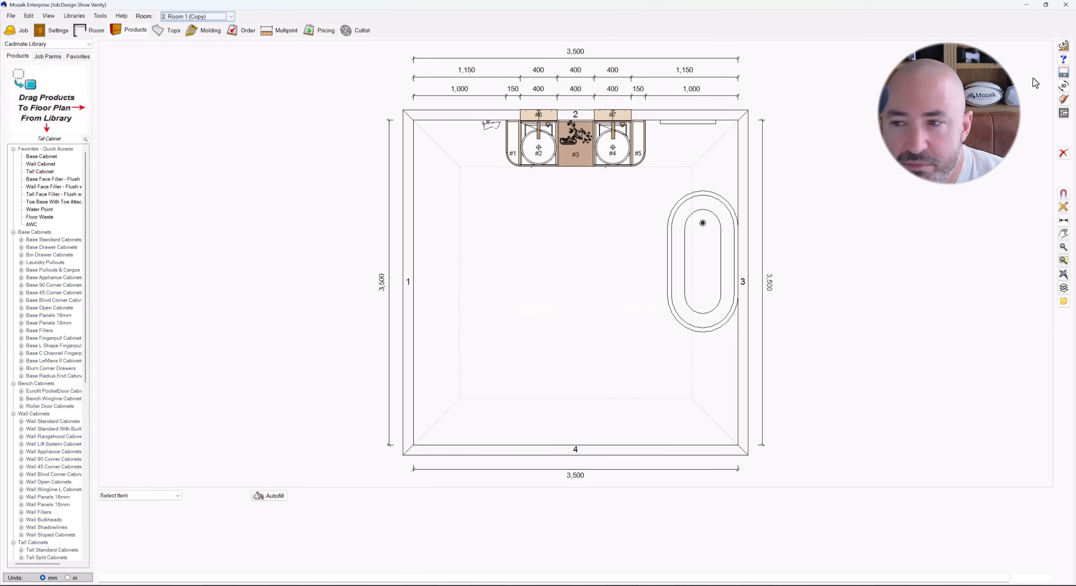
click(1063, 99)
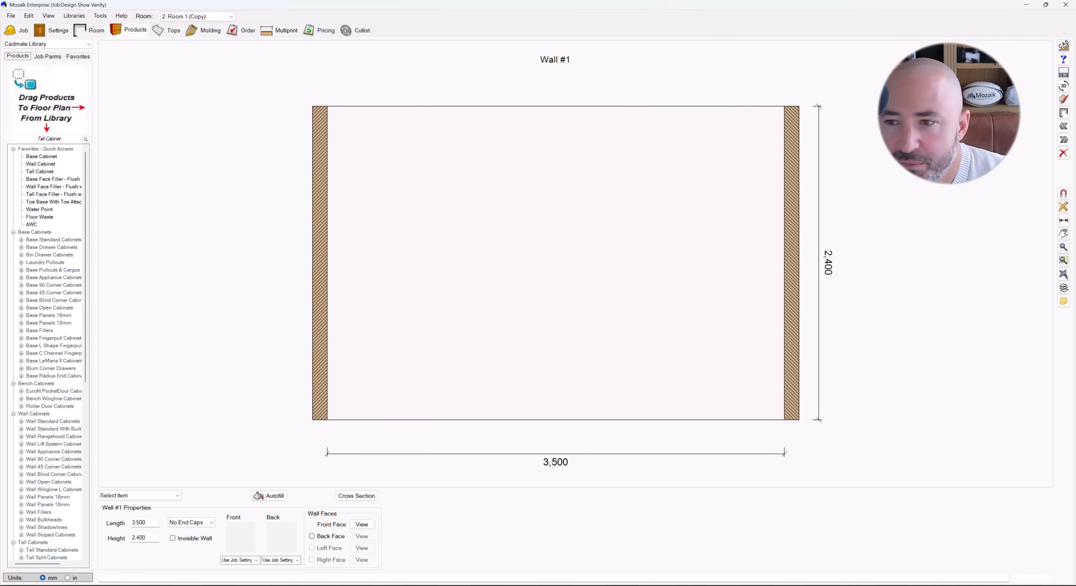
click(1063, 113)
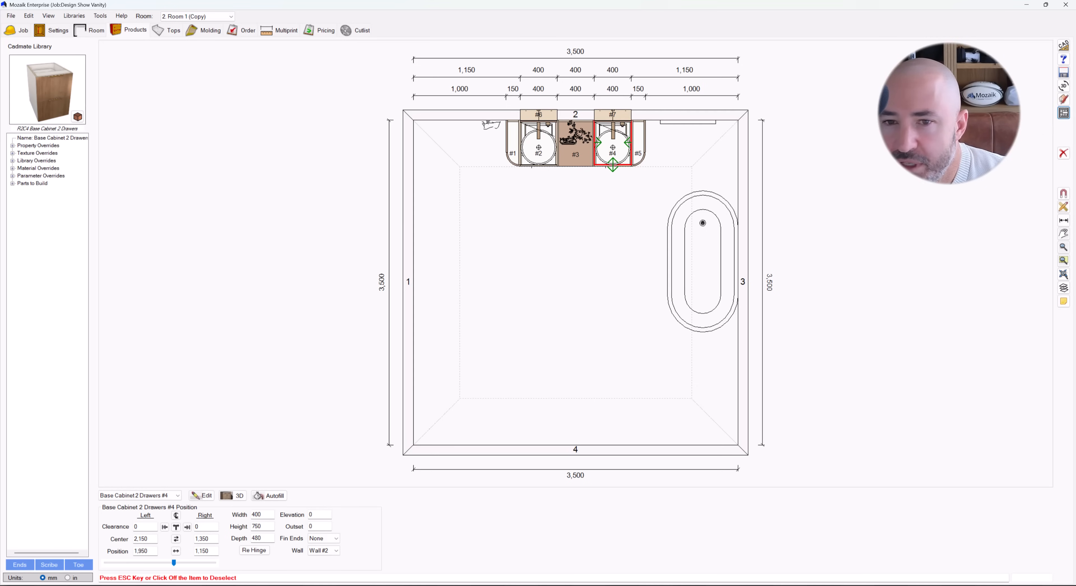
click(1063, 99)
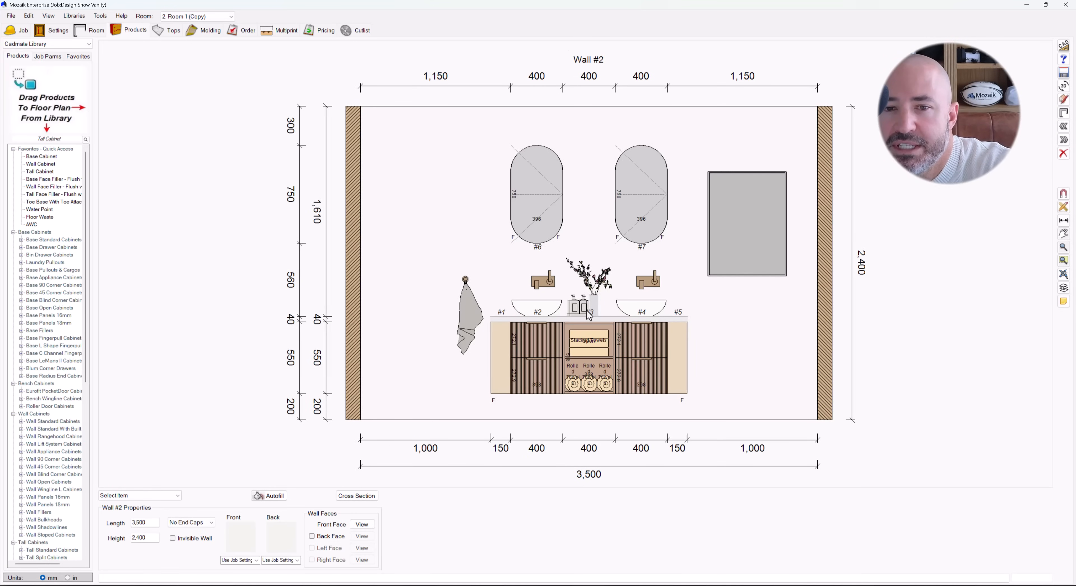
Return to Room 1 and open the Wall #2 elevation for annotating
click(215, 16)
click(175, 25)
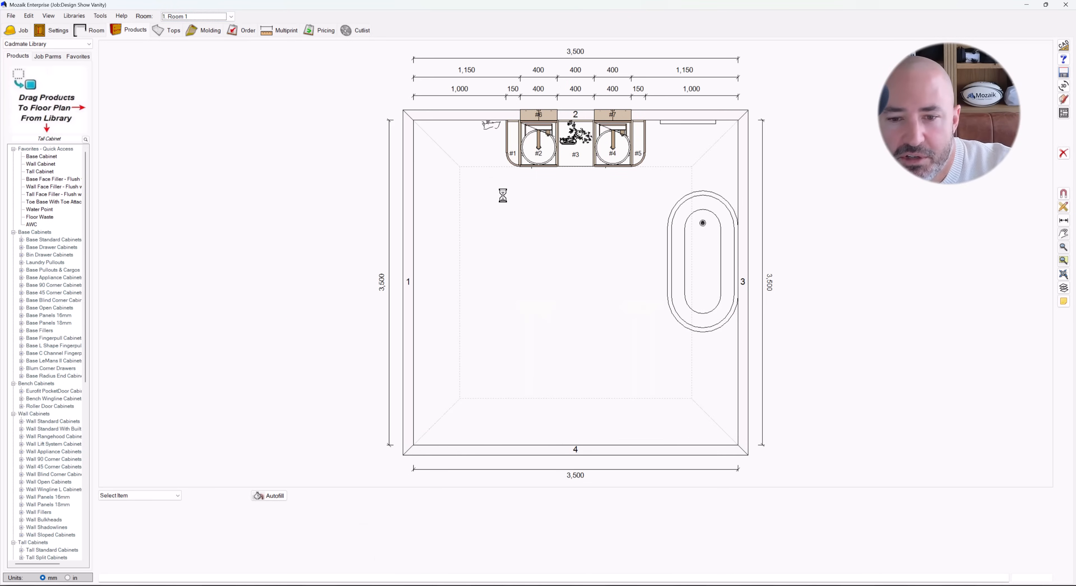
click(564, 161)
click(1063, 112)
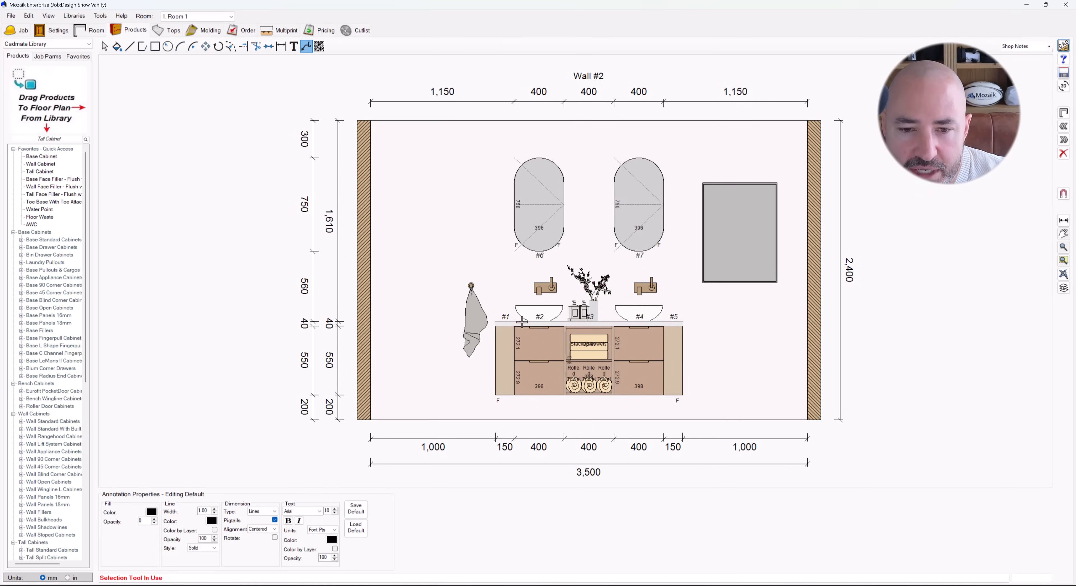
Add a text annotation with a locator arrow pointing to end cabinet #1 of the vanity, reading "150mm Radius End"
click(499, 330)
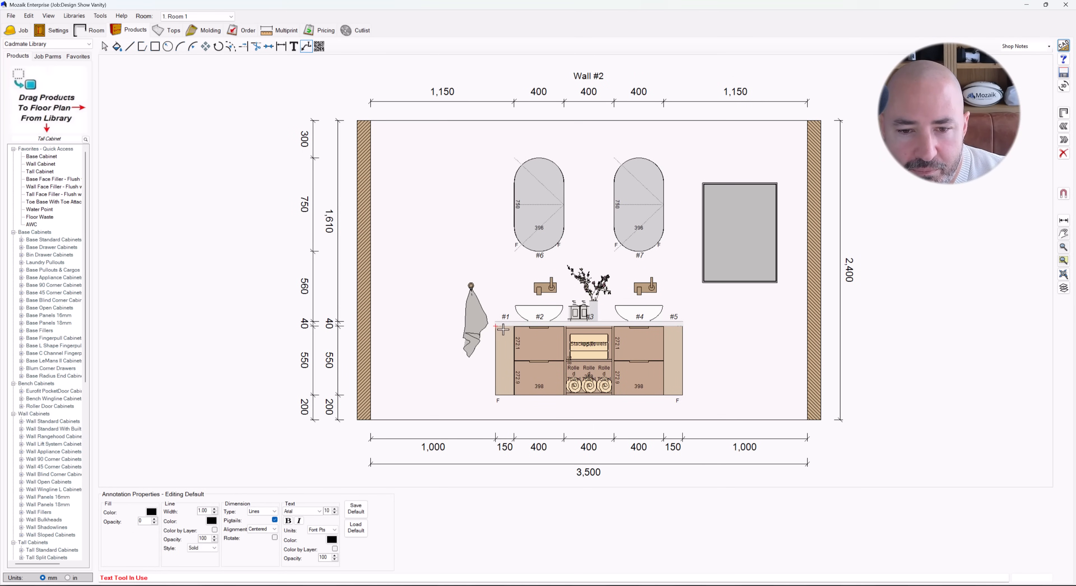
click(502, 339)
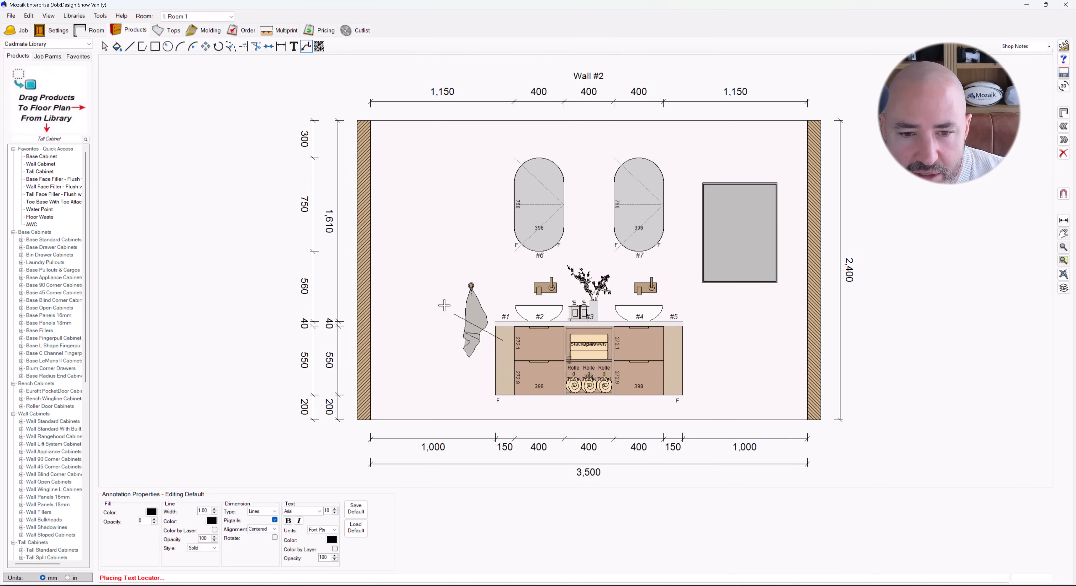
click(431, 307)
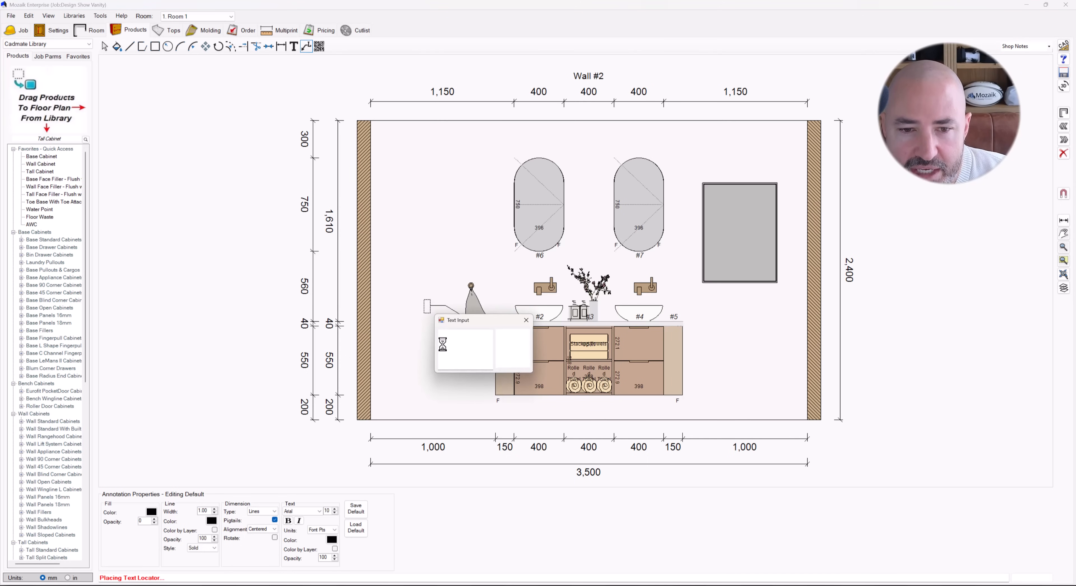
text(150)
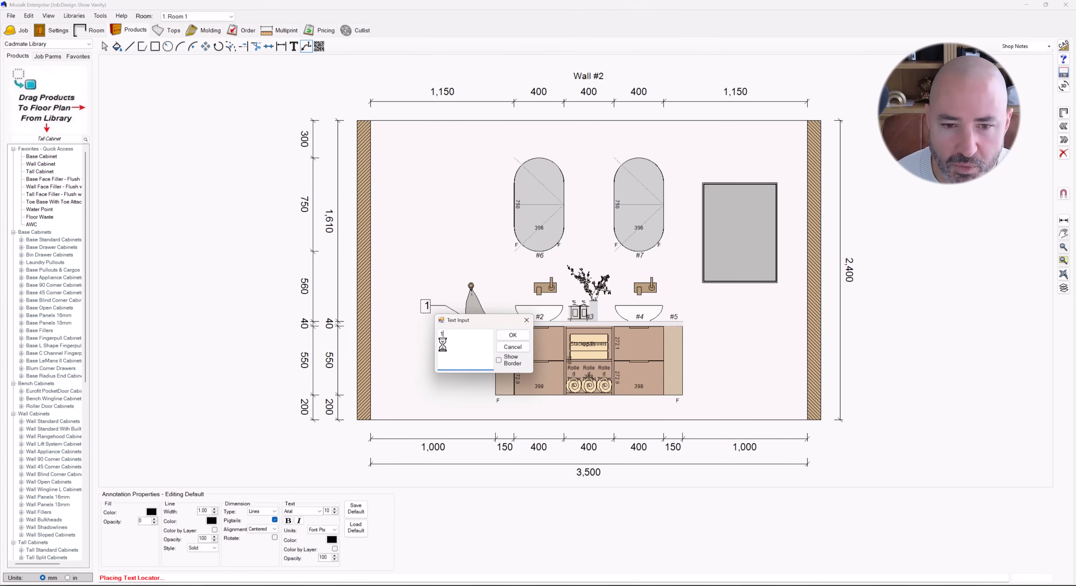
text(Ra)
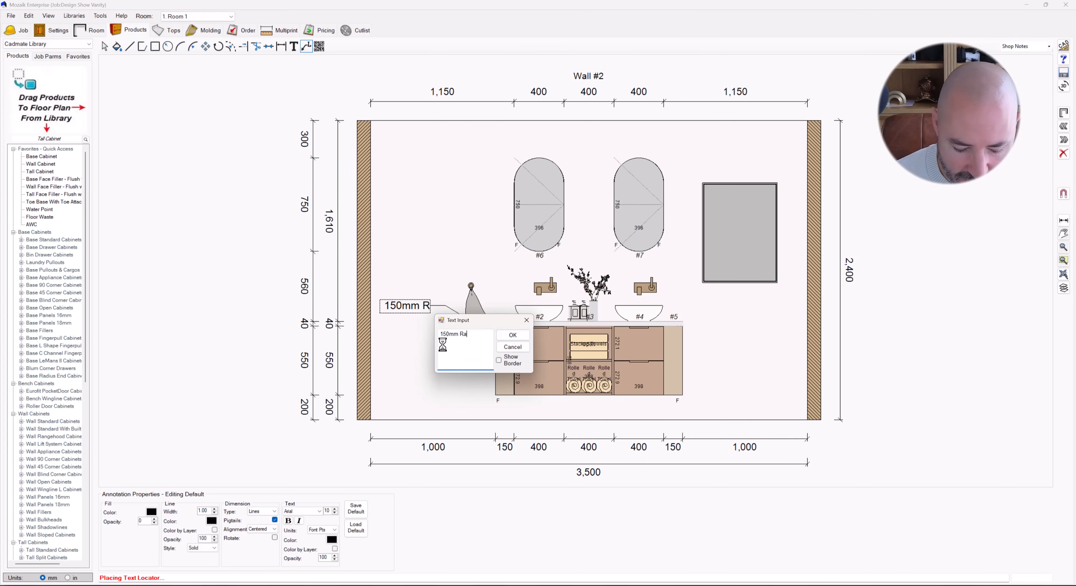
text(dius End)
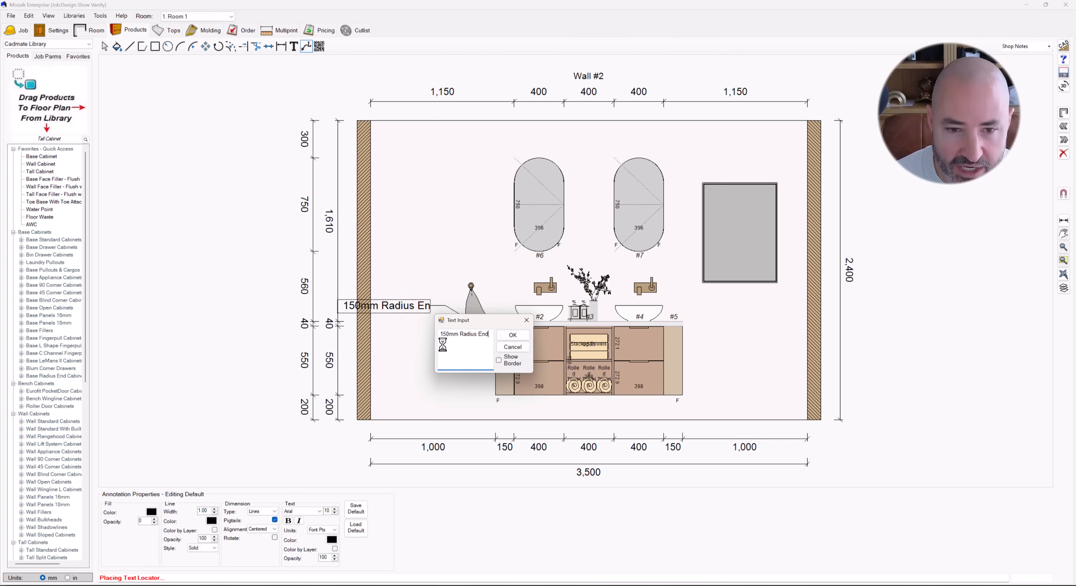
click(513, 335)
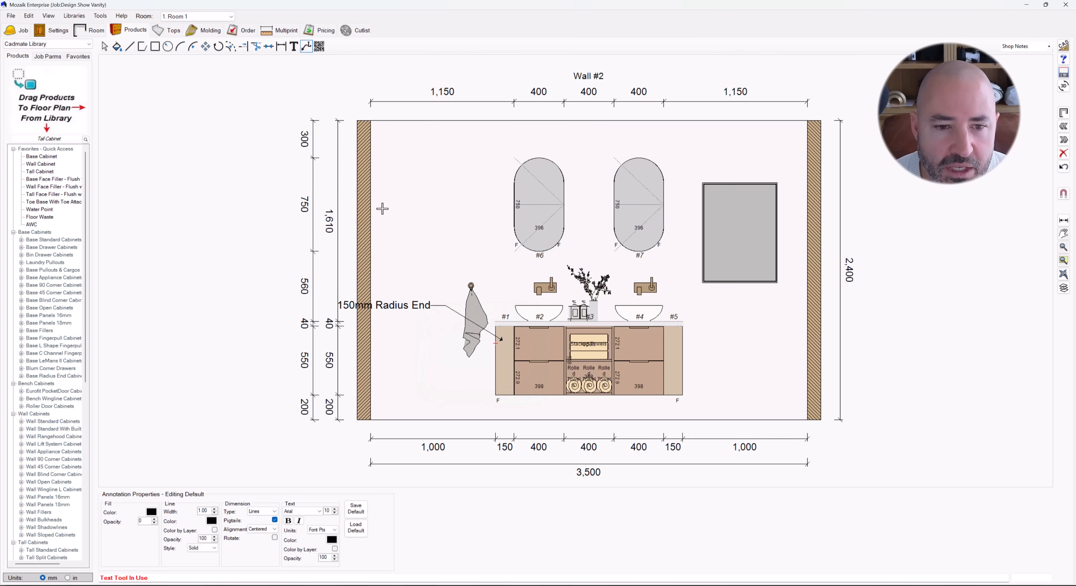
Reduce the text size of the "150mm Radius End" note to 6 and leave annotation mode
click(105, 47)
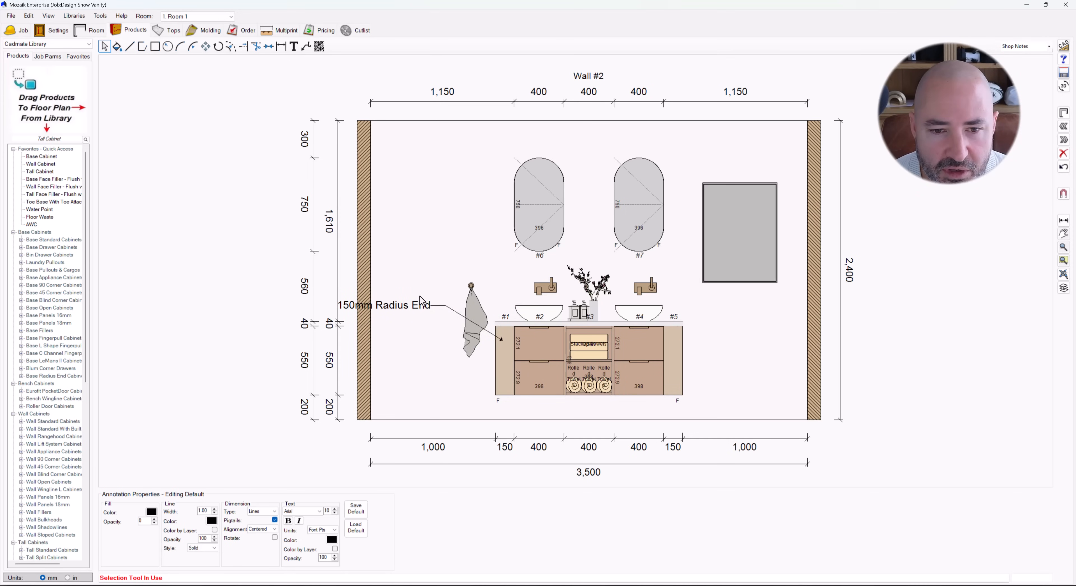
click(415, 311)
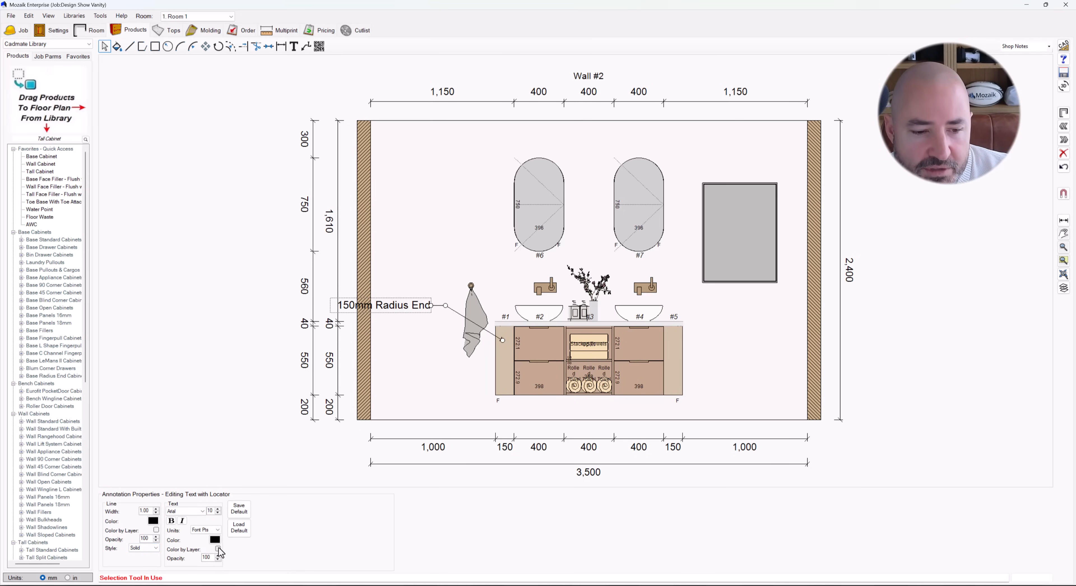
click(217, 513)
click(218, 513)
click(218, 513)
click(218, 513)
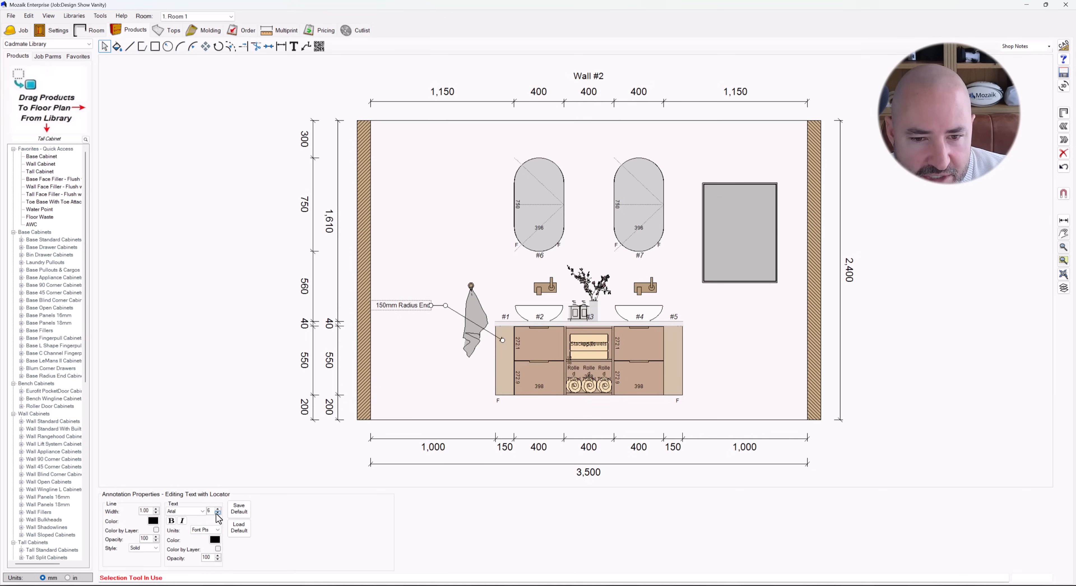
click(392, 388)
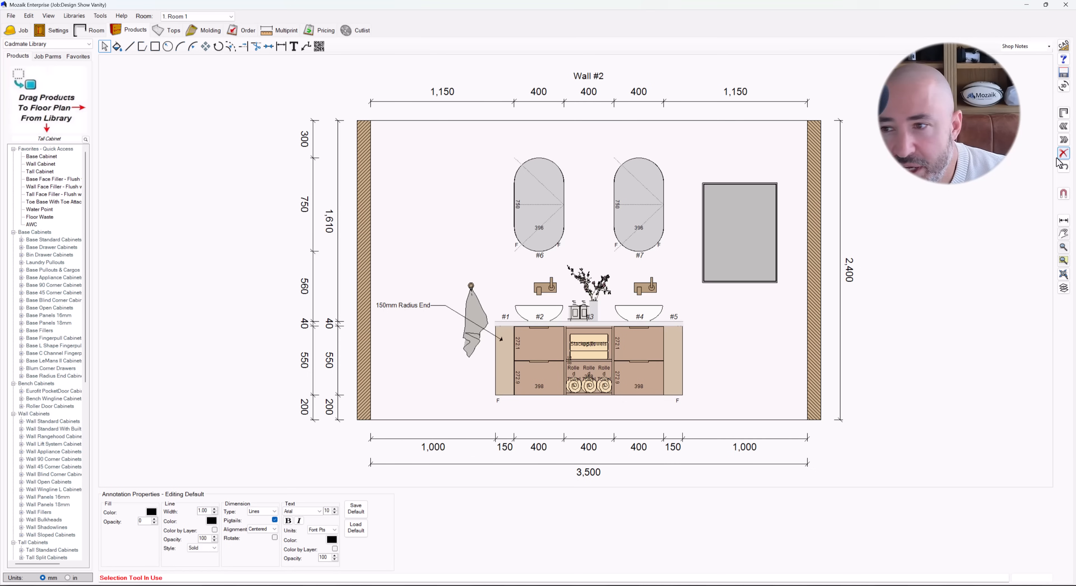
key(Escape)
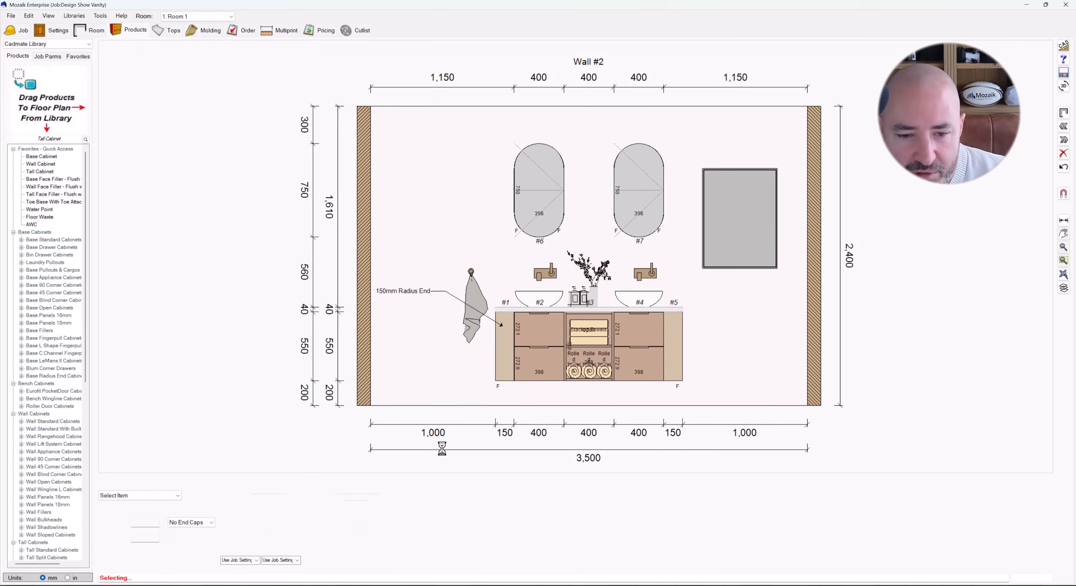
Hide the two 1,000 dimensions on either side of the vanity in the dimension row below the elevation
right_click(430, 446)
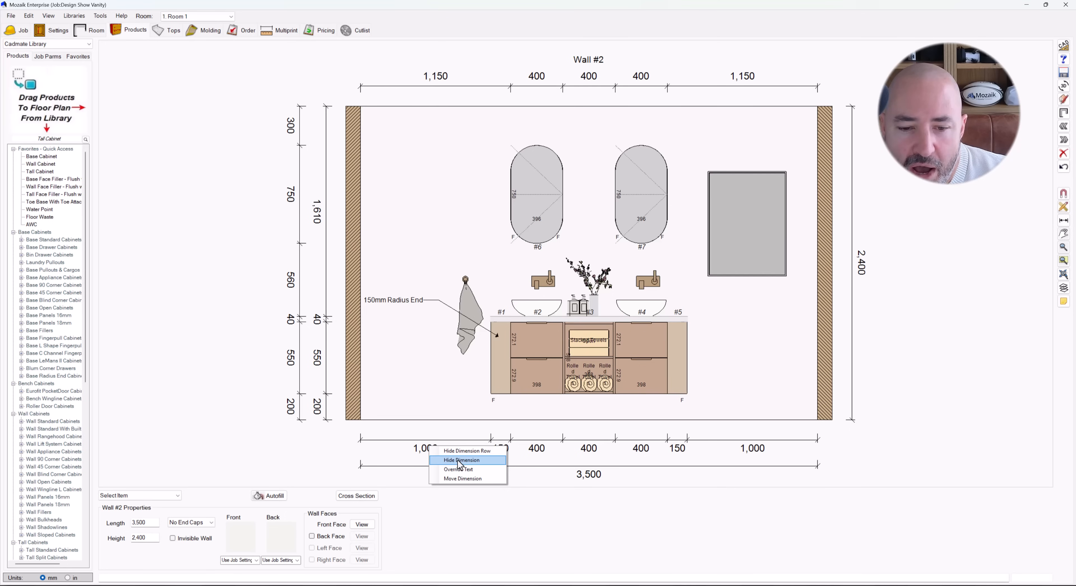
click(459, 460)
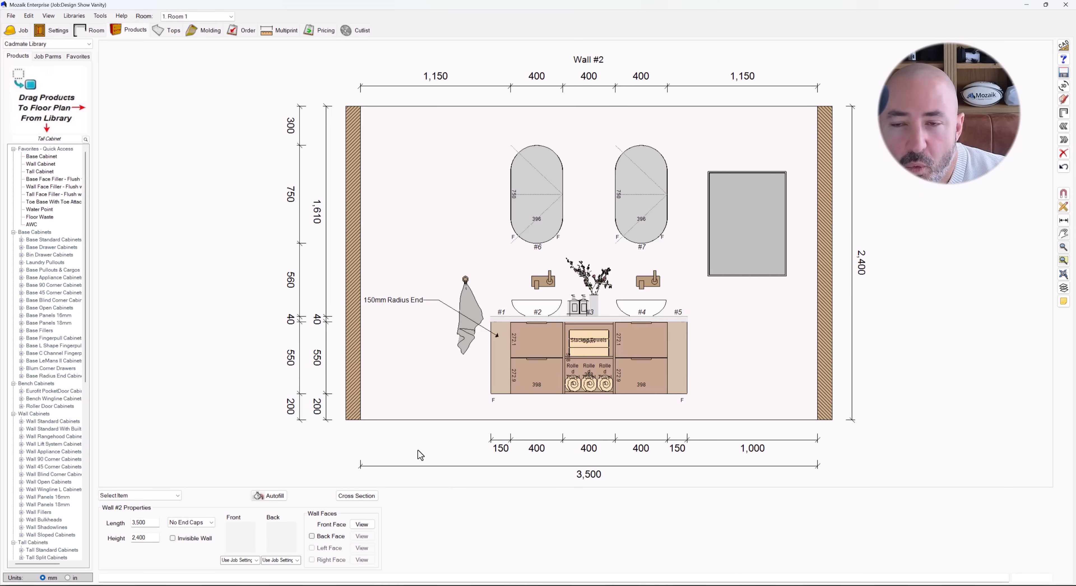
right_click(755, 440)
click(777, 453)
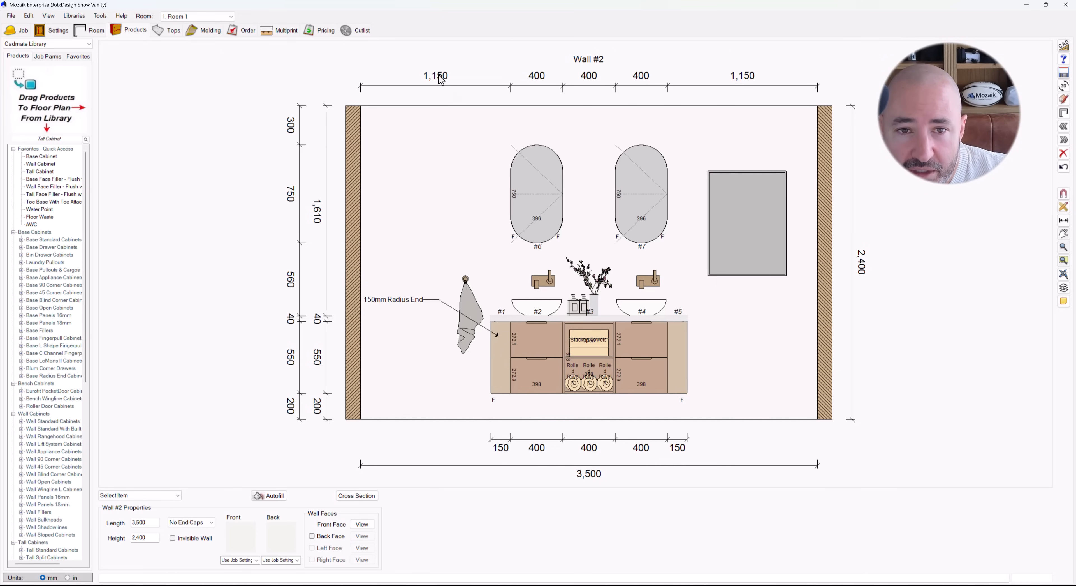
Override the 1,150 dimension on the towel side of the elevation's upper dimension row with the text "Confirm on site"
right_click(437, 86)
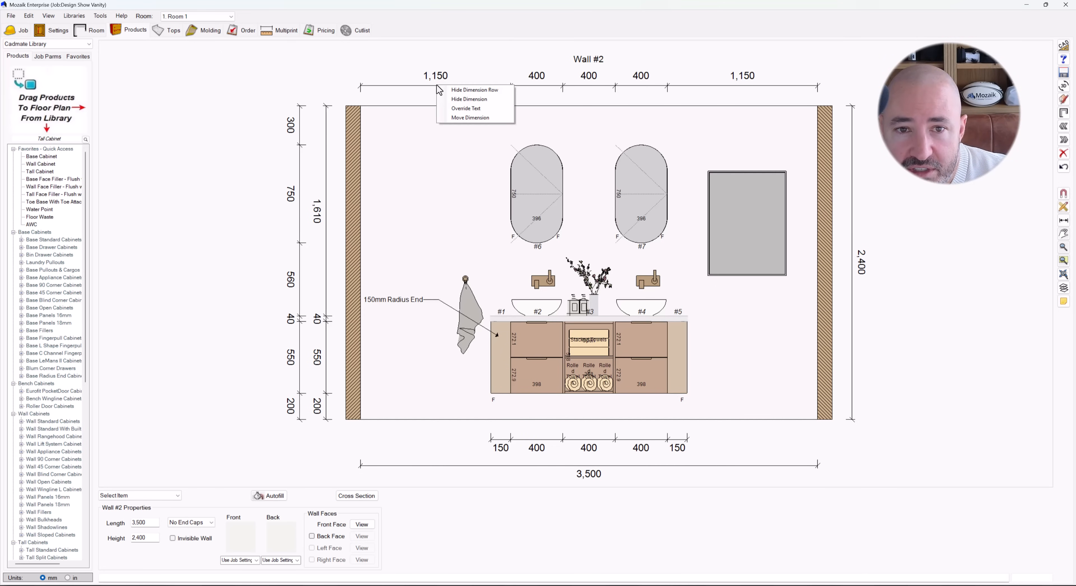
click(460, 110)
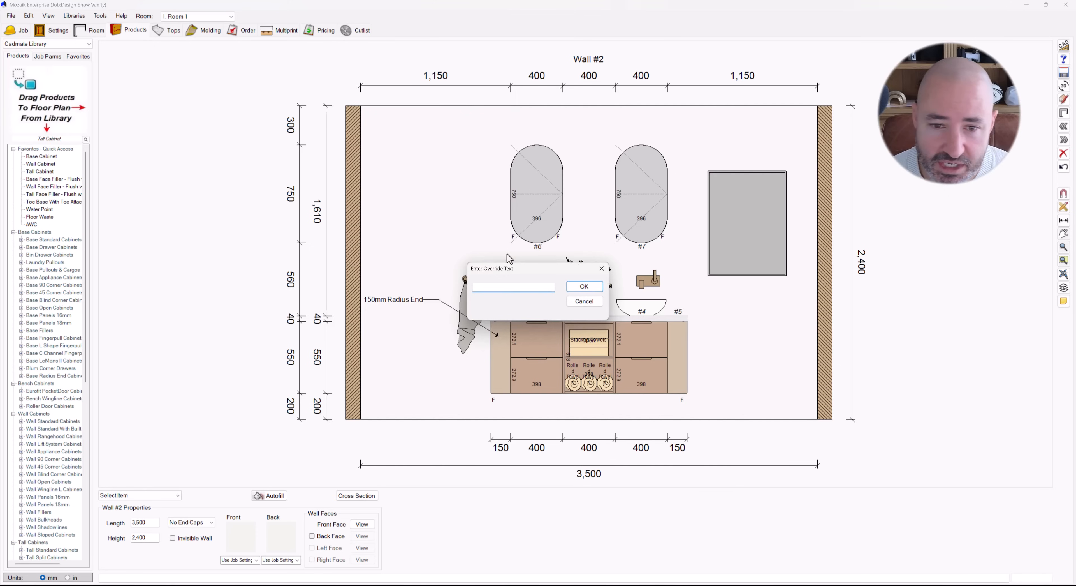
text(Conc)
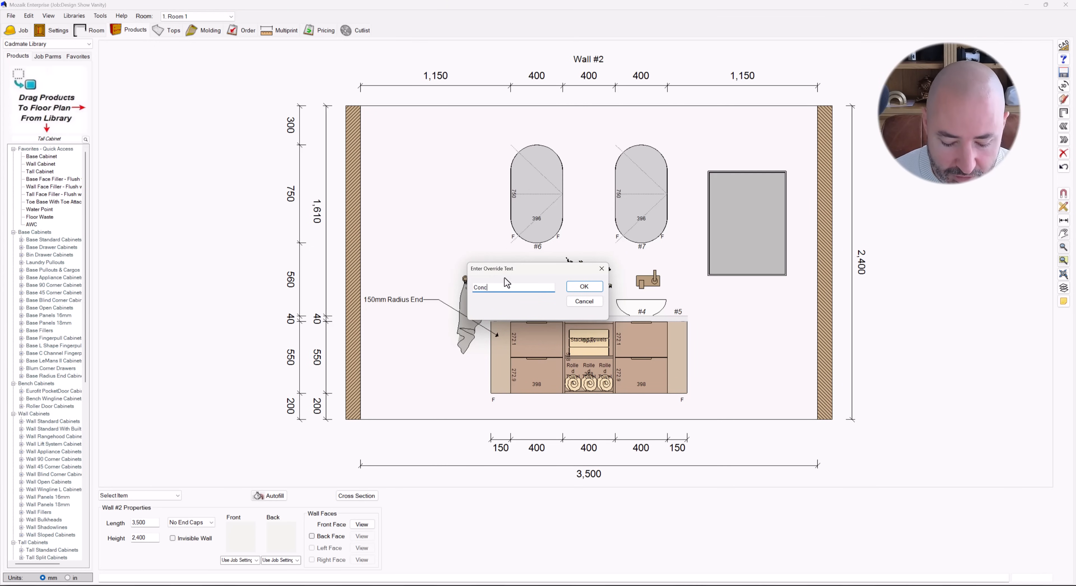
key(BackSpace)
text(firm on site)
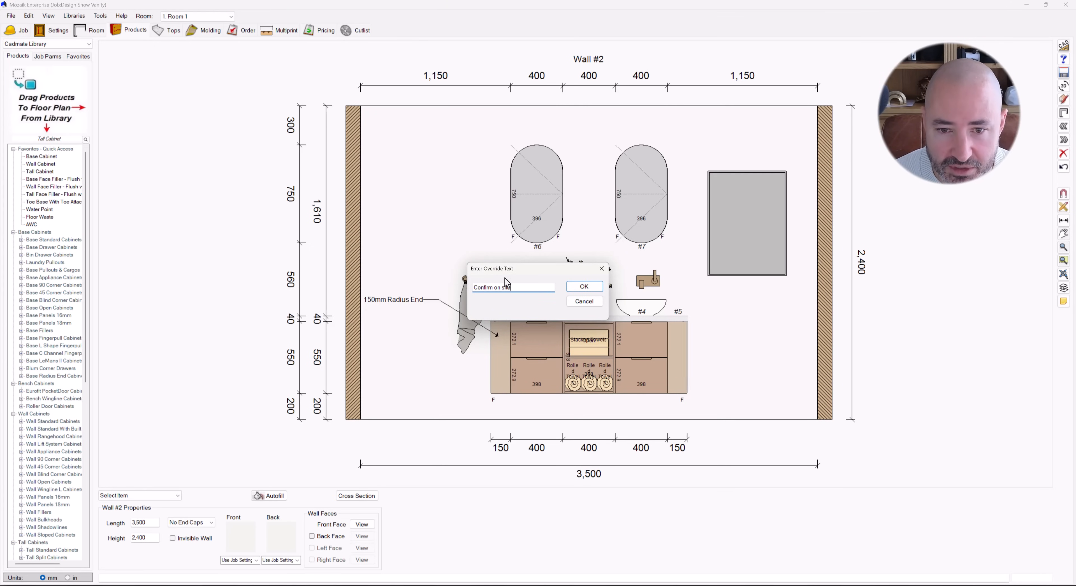
key(Return)
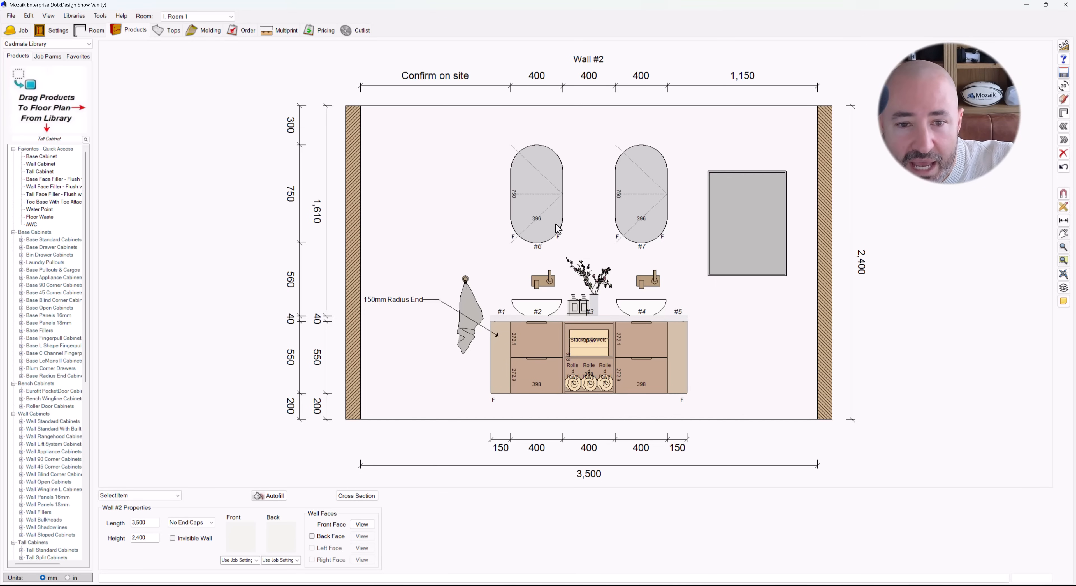
Add a vertical annotation dimension from the top corner of end cabinet #5 to the bottom of mirror #7
click(1064, 45)
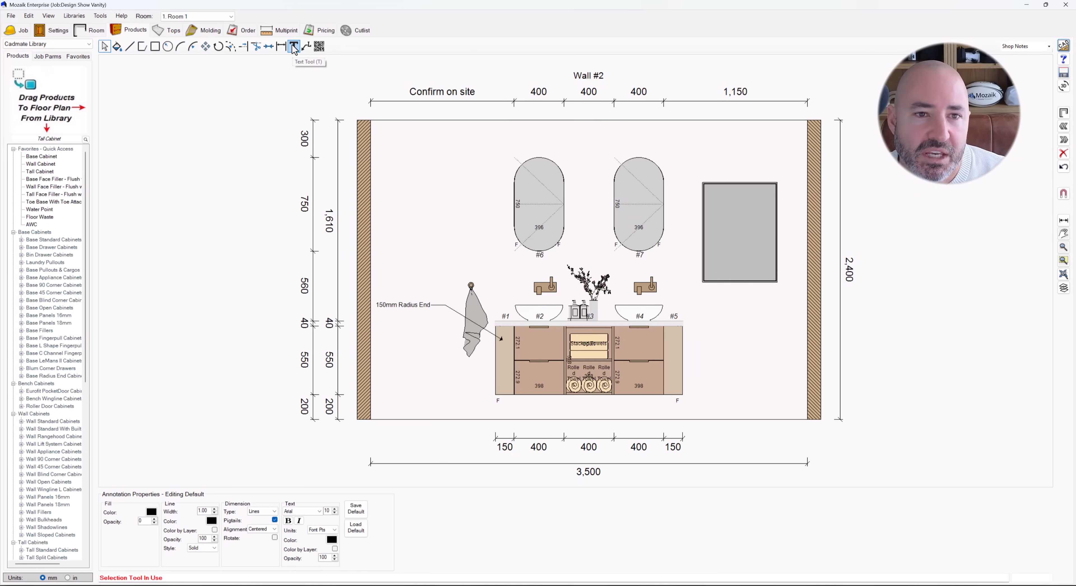
click(280, 50)
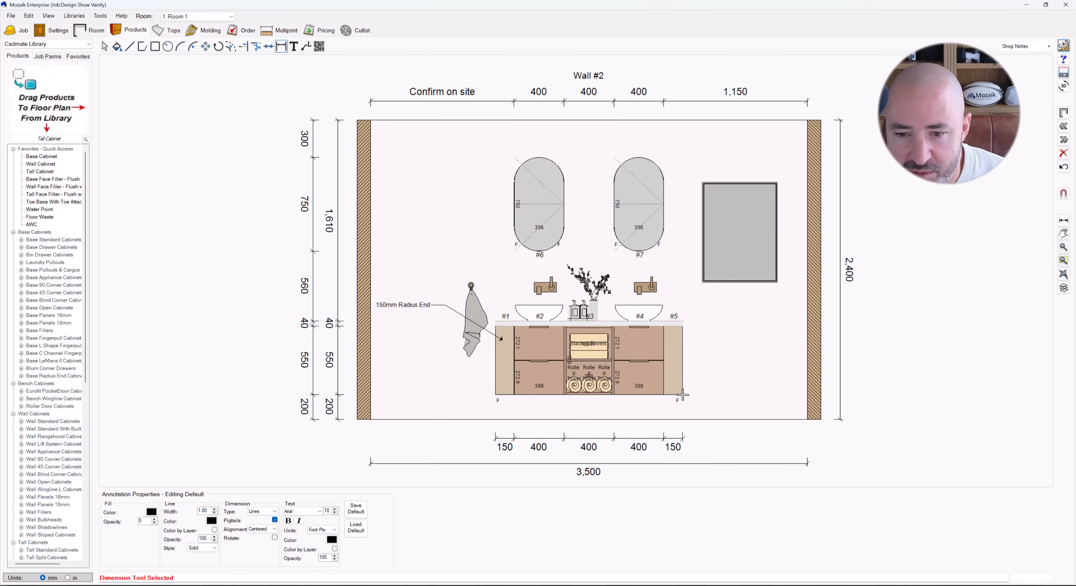
click(683, 326)
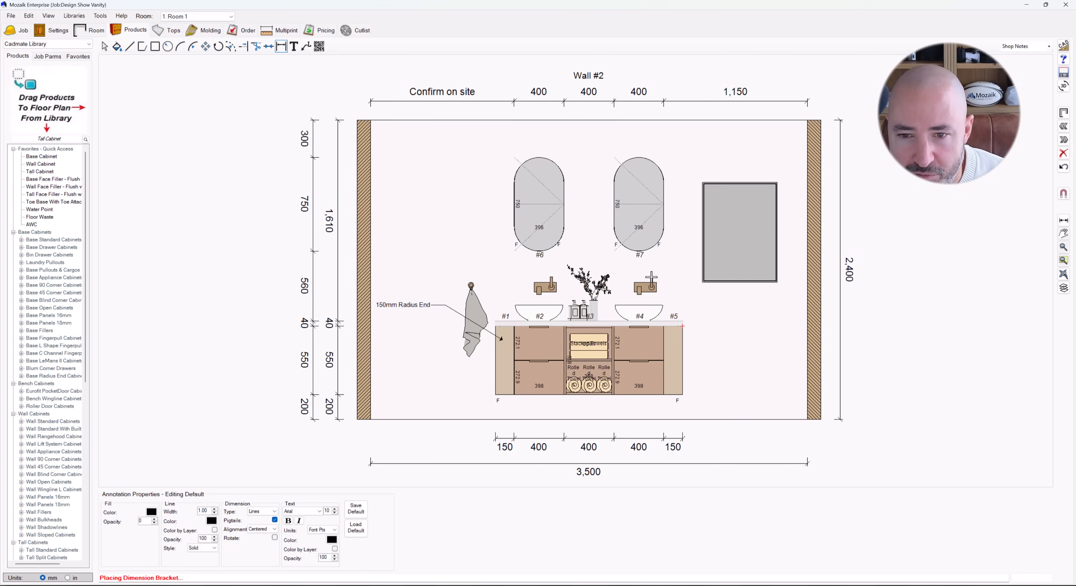
click(640, 252)
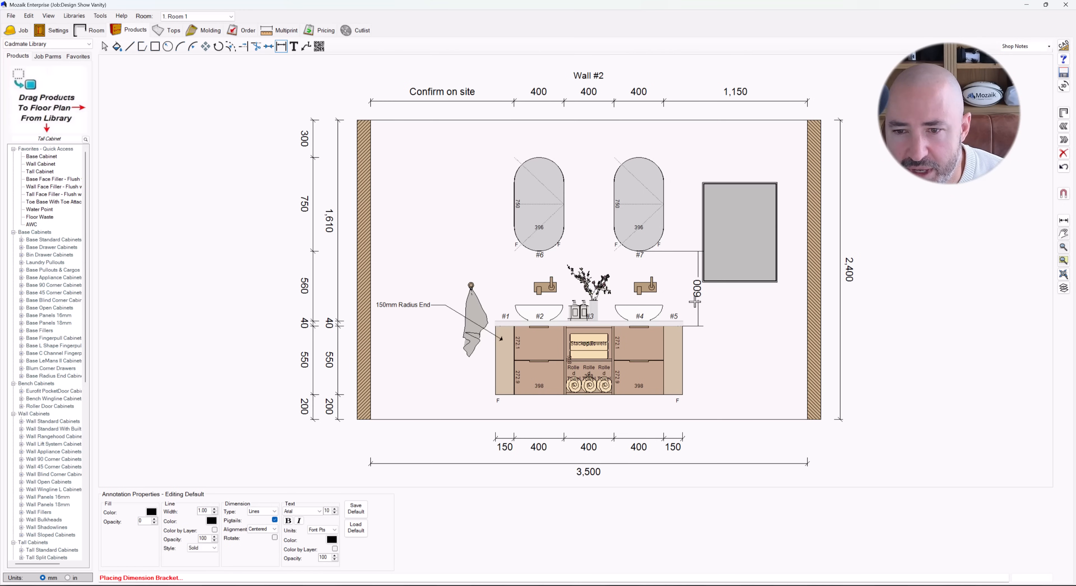
click(694, 302)
click(104, 46)
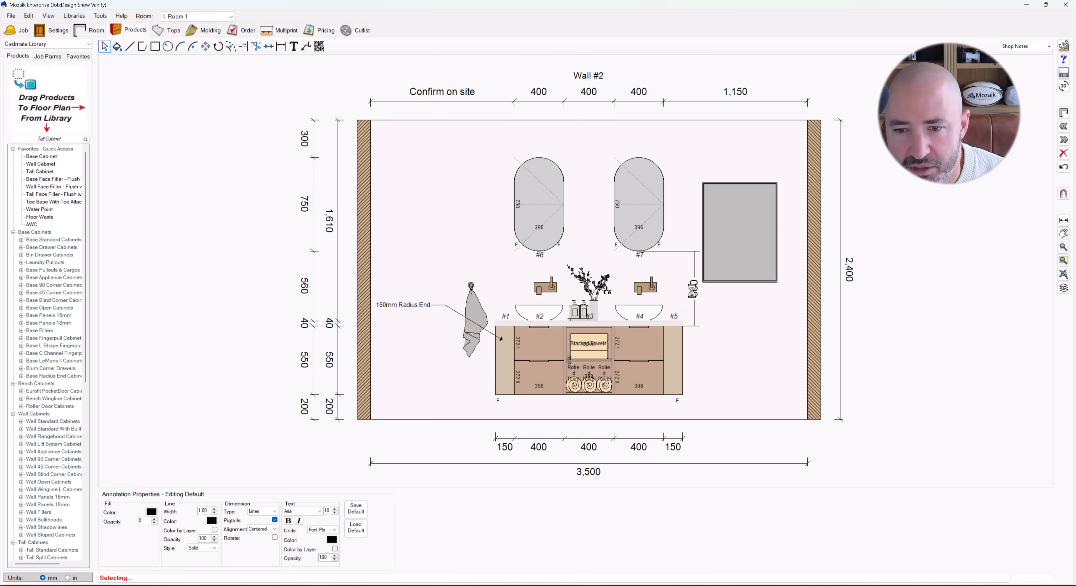
Set both the line and the text of the new vertical dimension to be coloured by layer
click(694, 298)
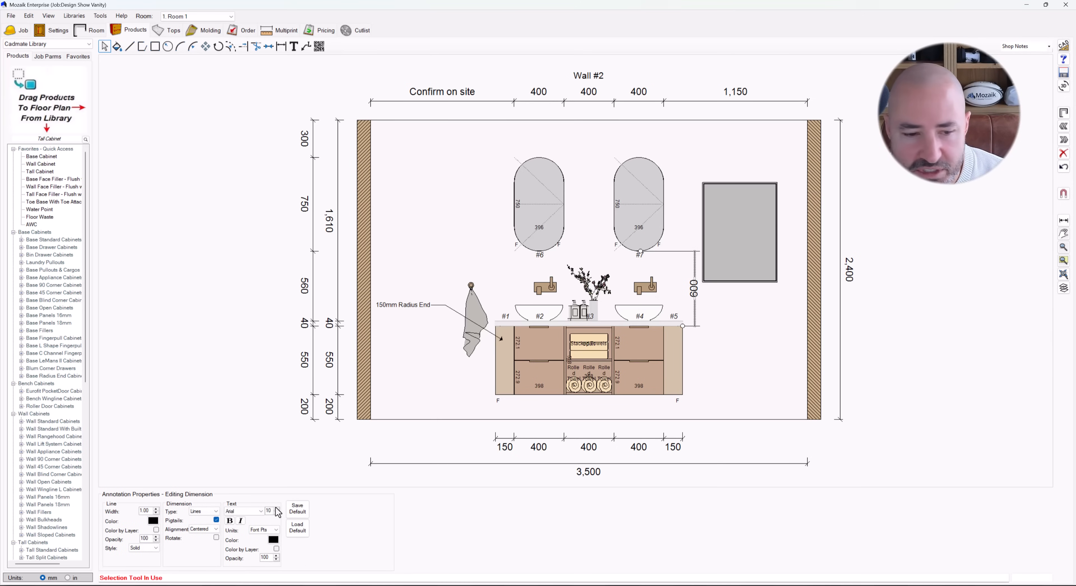
click(153, 521)
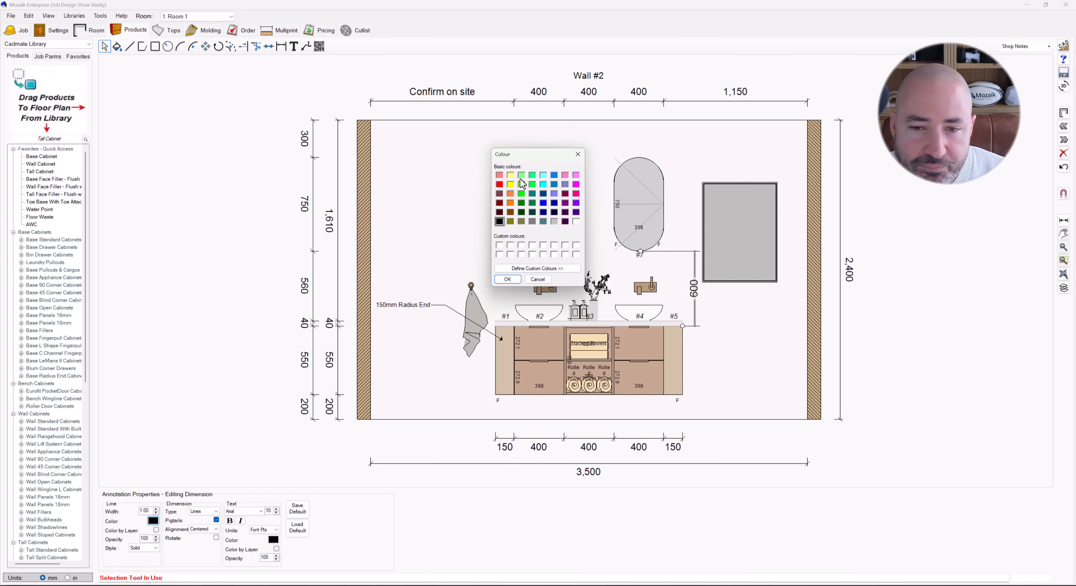
click(577, 154)
click(157, 529)
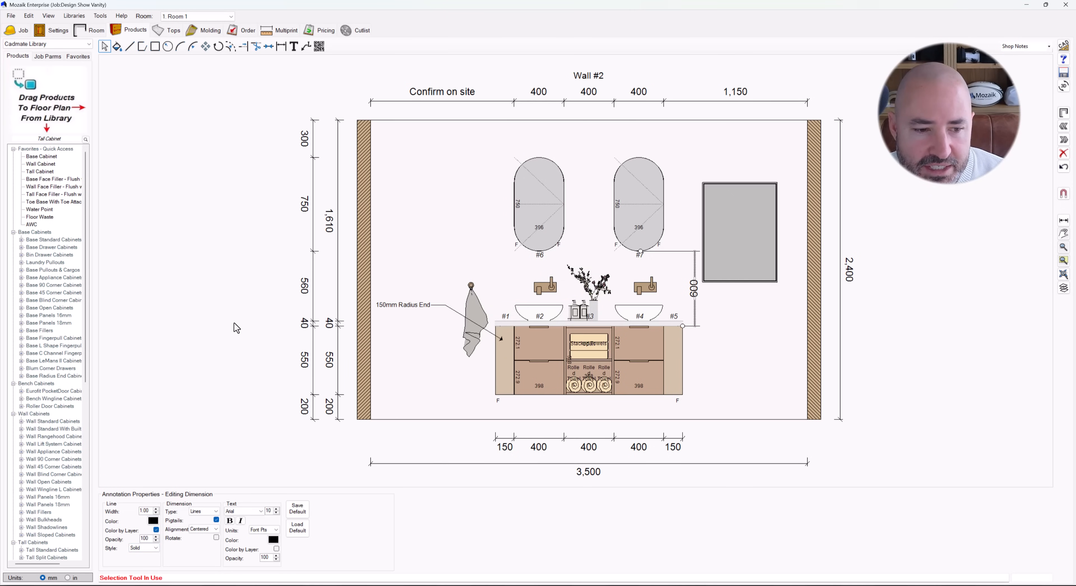
click(276, 549)
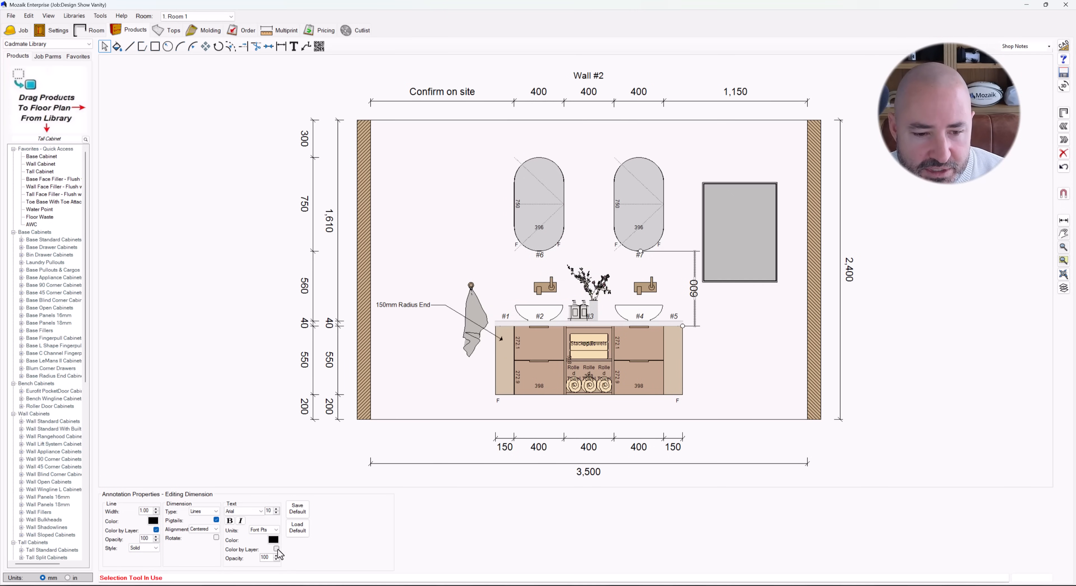
click(250, 436)
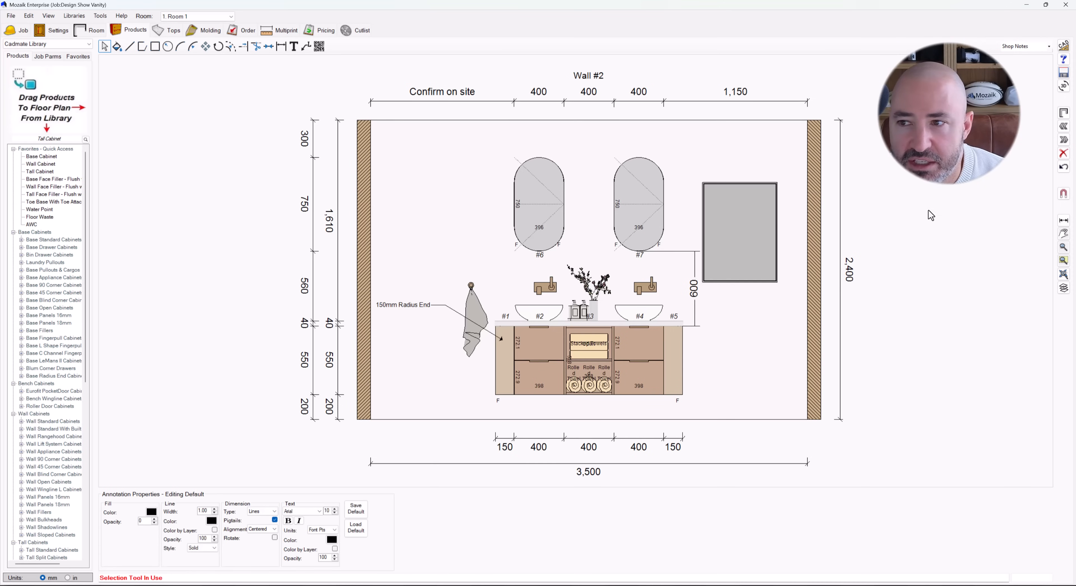
Keep Shop Notes as the active annotation layer and set its layer colour to red in the room layers
click(1048, 46)
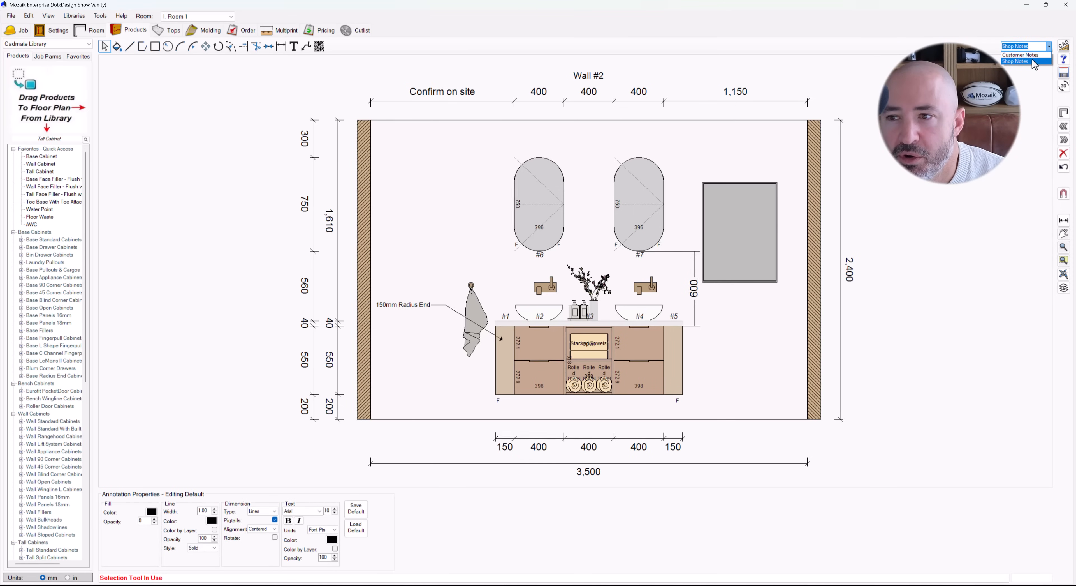
click(1019, 61)
click(1063, 287)
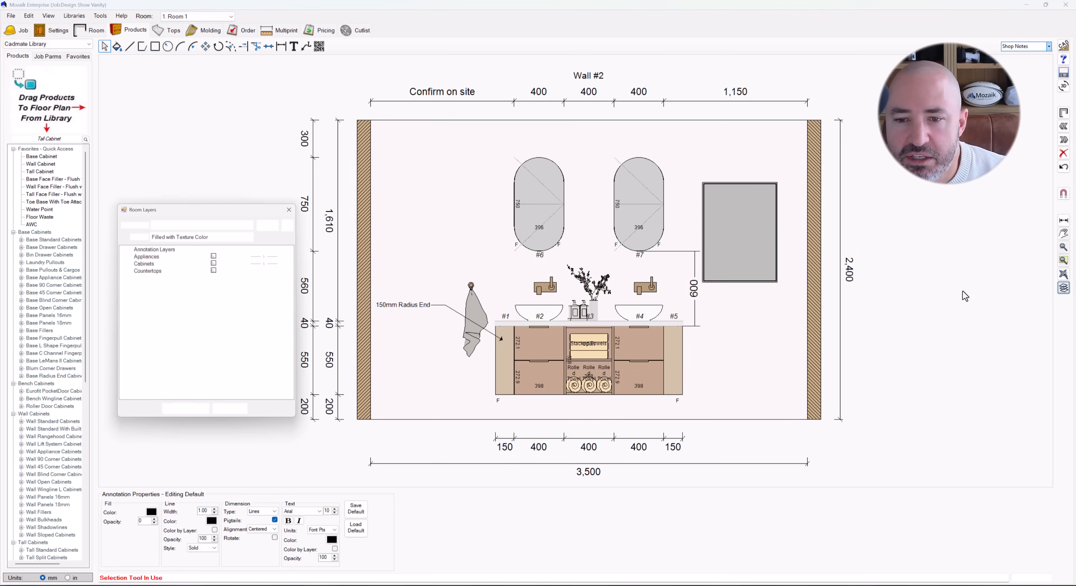
click(123, 249)
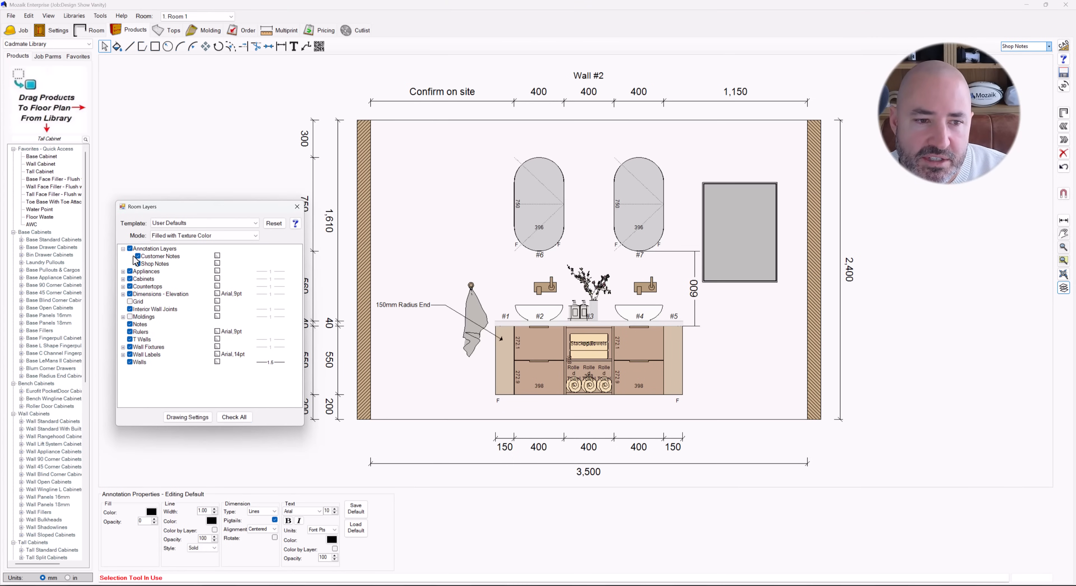
click(218, 264)
click(218, 263)
click(194, 329)
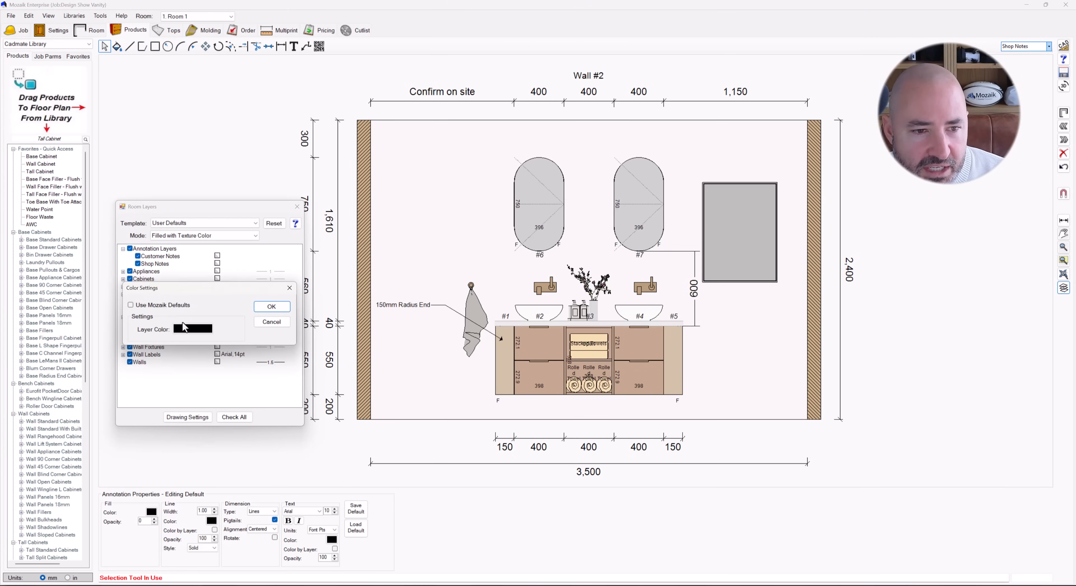
click(499, 184)
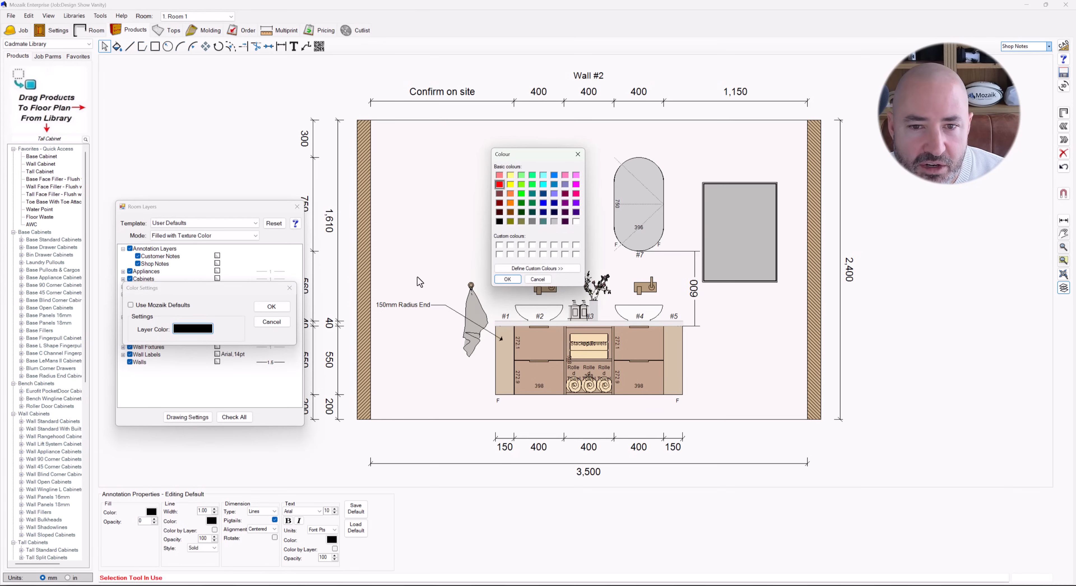
key(Return)
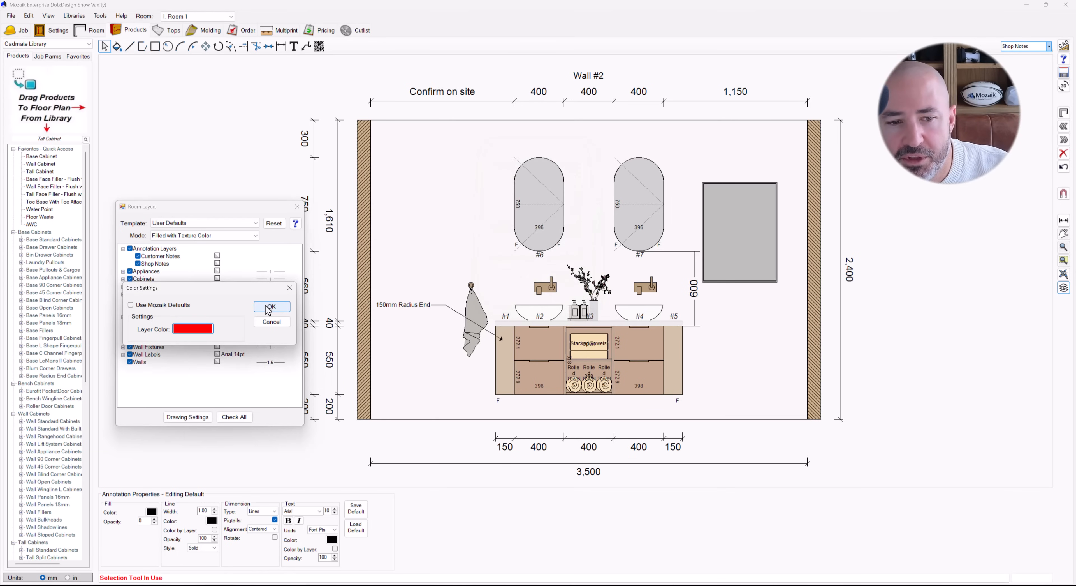
click(270, 307)
click(297, 206)
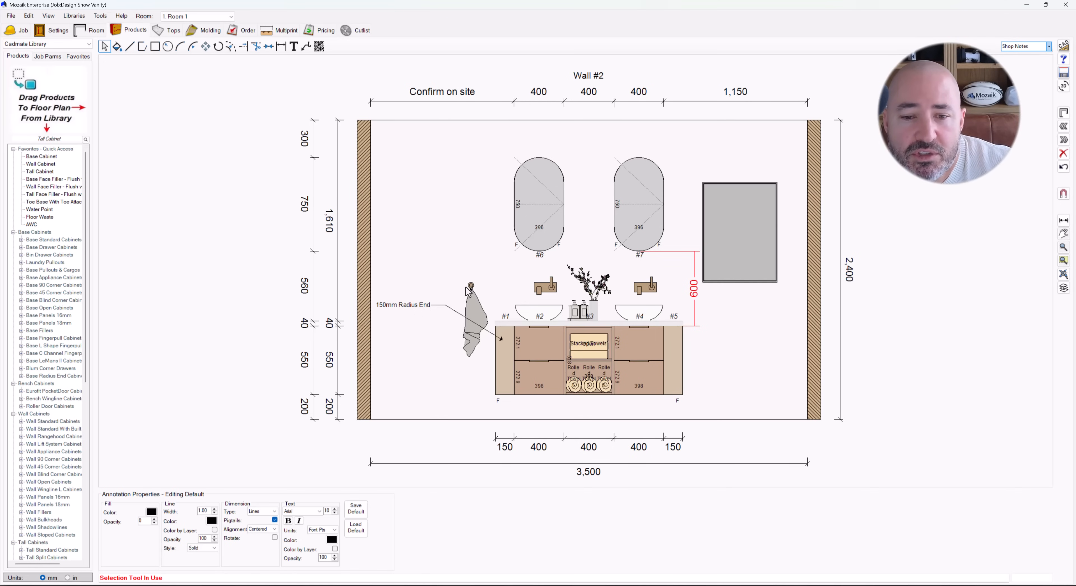
Check the "150mm Radius End" note's annotation properties and switch the active annotation layer to Customer Notes
click(415, 306)
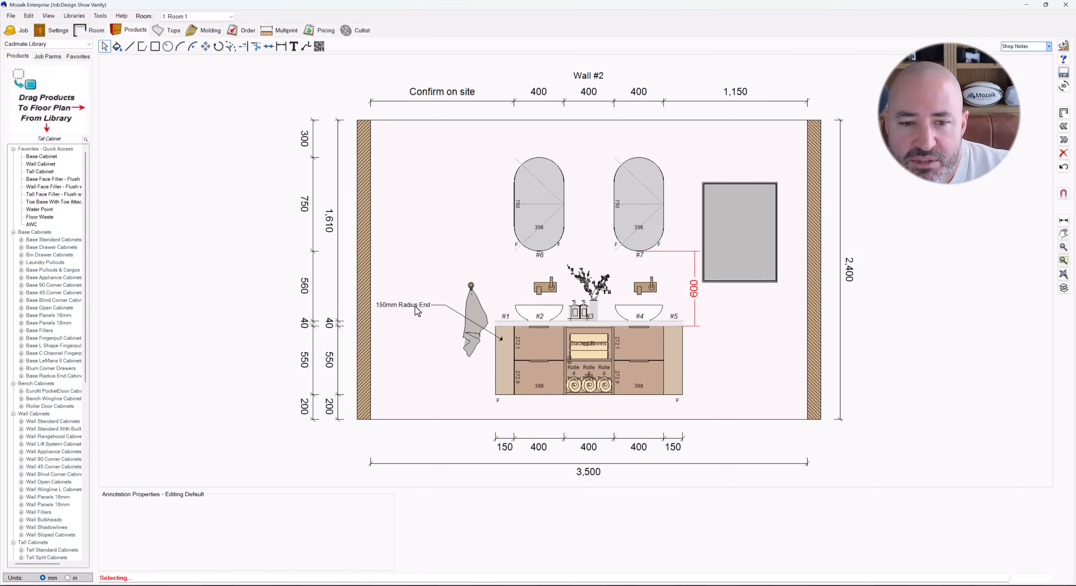
click(270, 304)
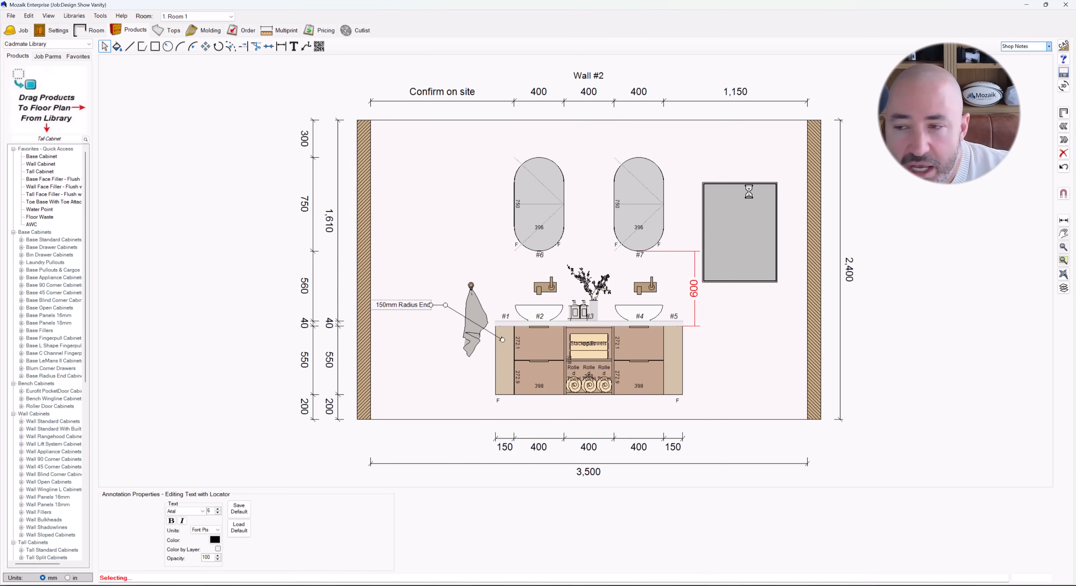
click(1048, 46)
click(1027, 55)
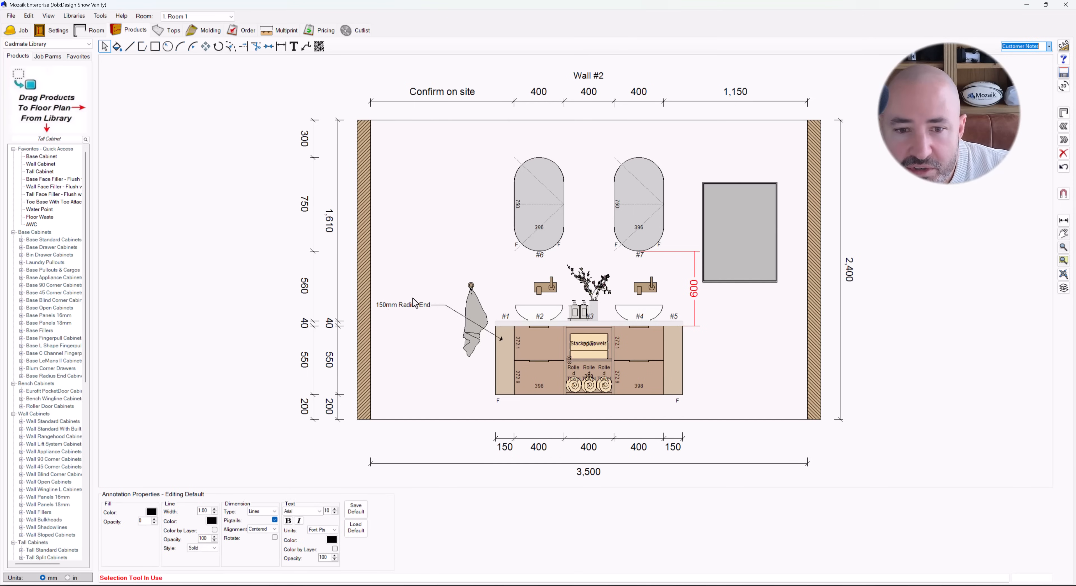
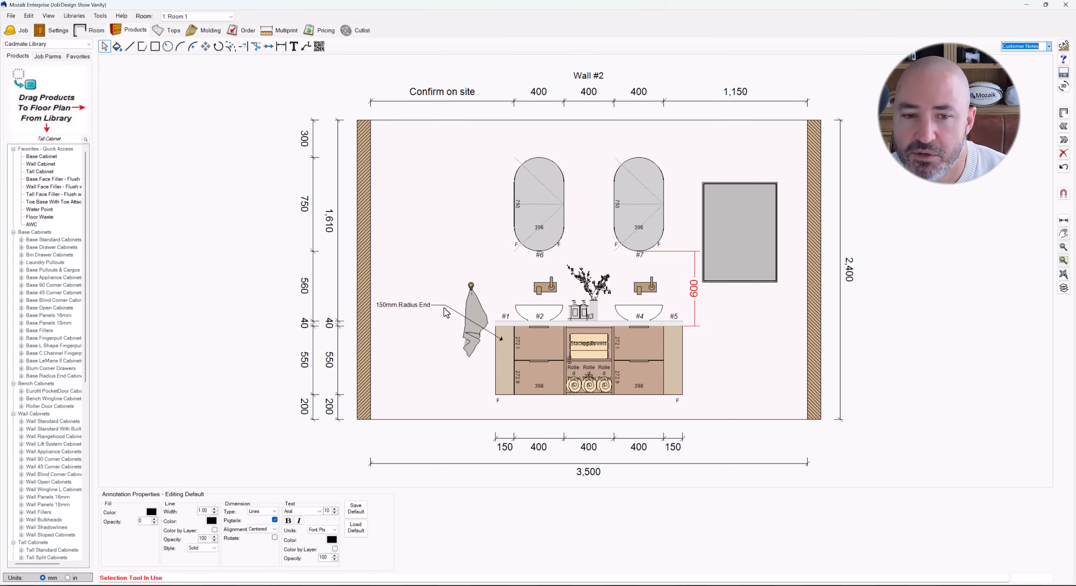
Open Multiprint and place the Room 1 Wall #2 elevation in the middle of Page 1
click(278, 31)
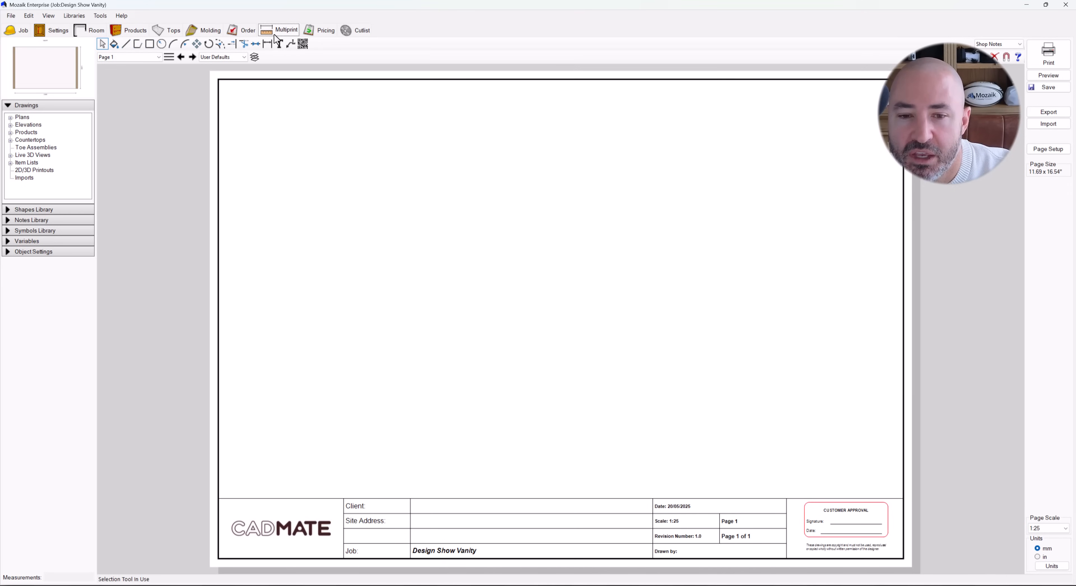
click(10, 117)
click(10, 117)
click(10, 125)
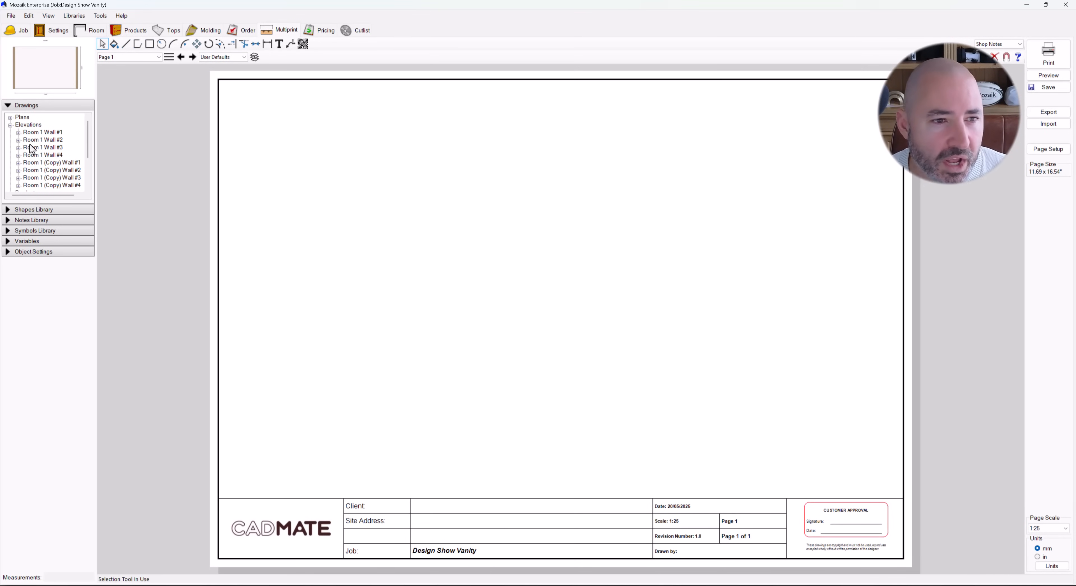
click(20, 141)
click(41, 148)
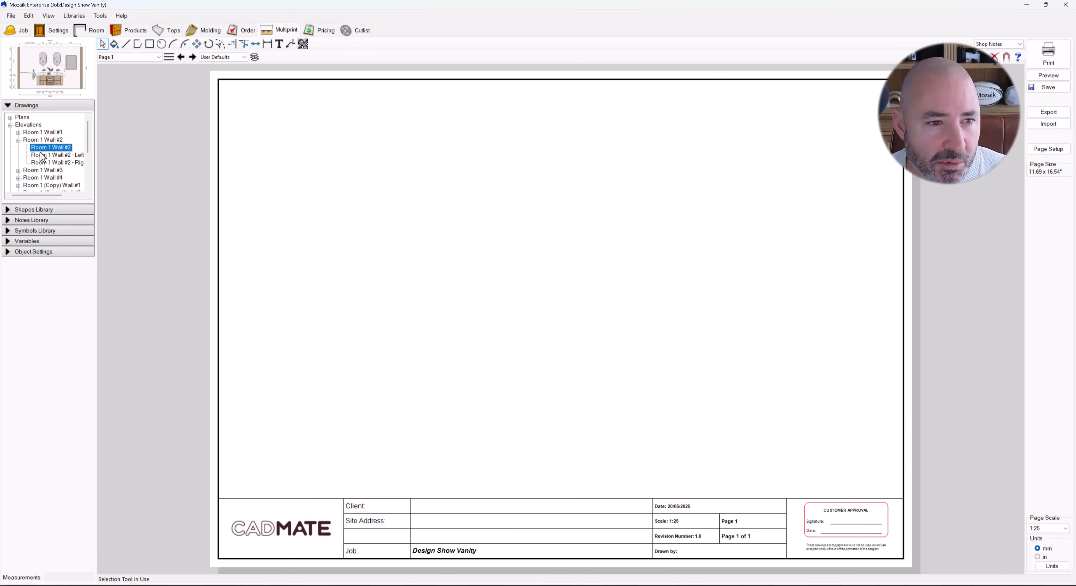
mouse_move(44, 148)
mouse_down()
mouse_move(653, 312)
mouse_move(582, 319)
mouse_up()
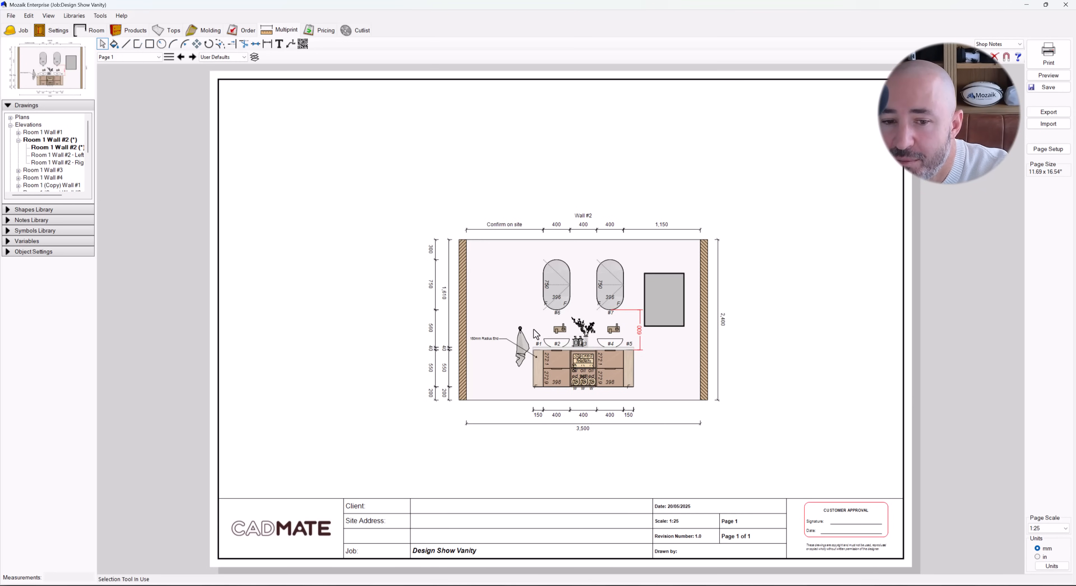
Enlarge the placed Wall #2 elevation on the page from its lower corner node and inspect its annotations
scroll(538, 334, up, 3)
scroll(554, 340, down, 2)
scroll(559, 334, down, 3)
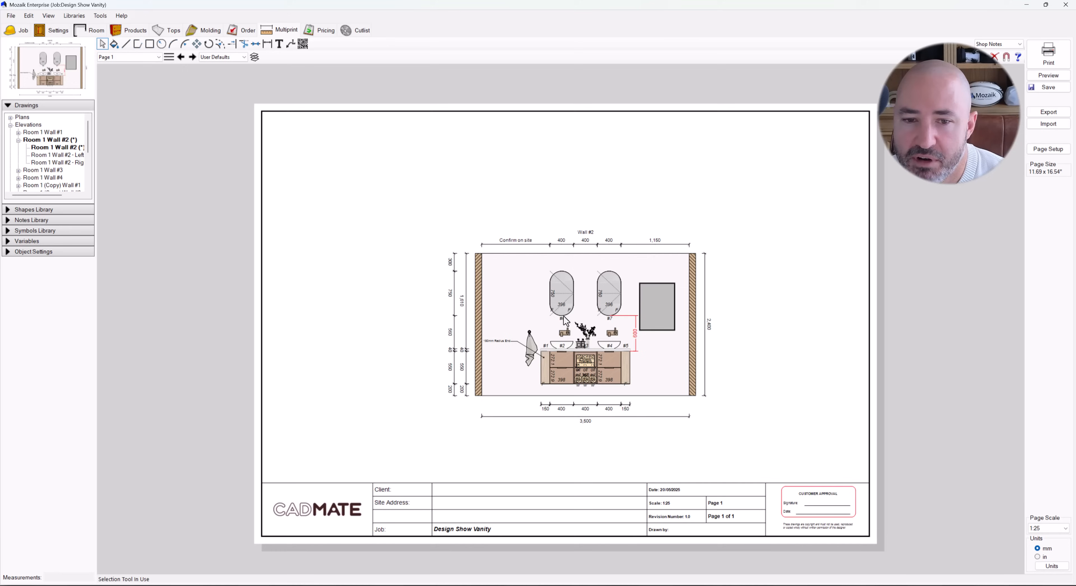
click(499, 293)
mouse_move(476, 397)
mouse_down()
mouse_move(426, 394)
mouse_move(435, 390)
mouse_up()
scroll(437, 382, up, 6)
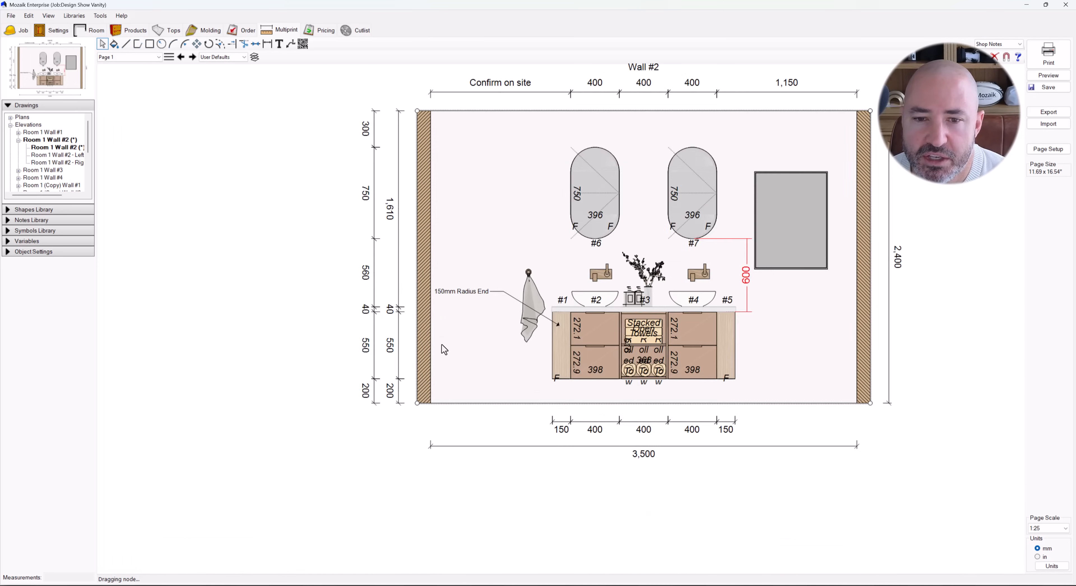
scroll(445, 385, down, 2)
scroll(747, 178, up, 1)
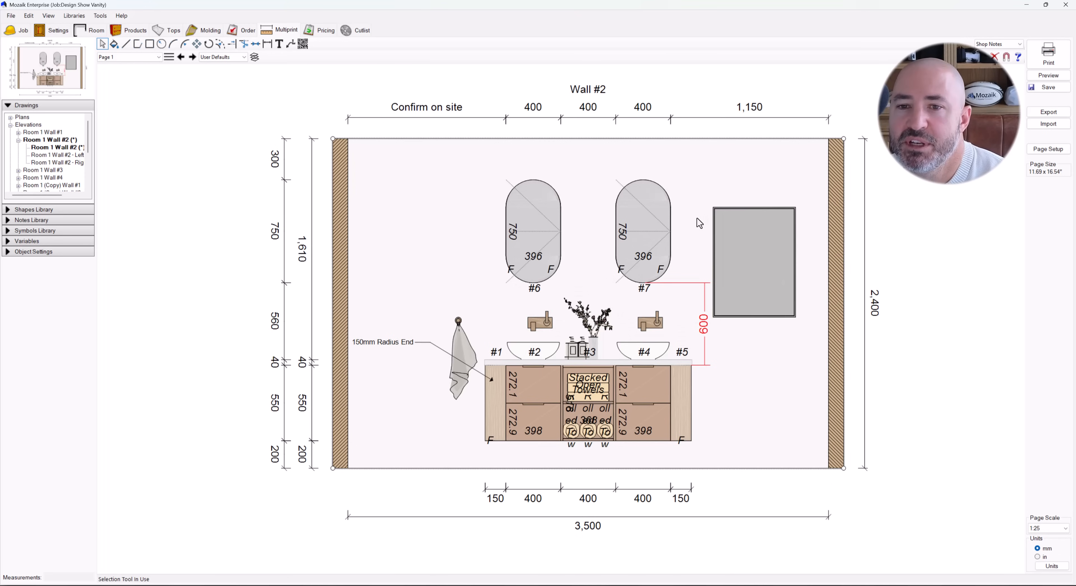
Edit the placed Wall #2 elevation and repull the red 600 dimension out to the inner face of the right-hand wall
double_click(696, 258)
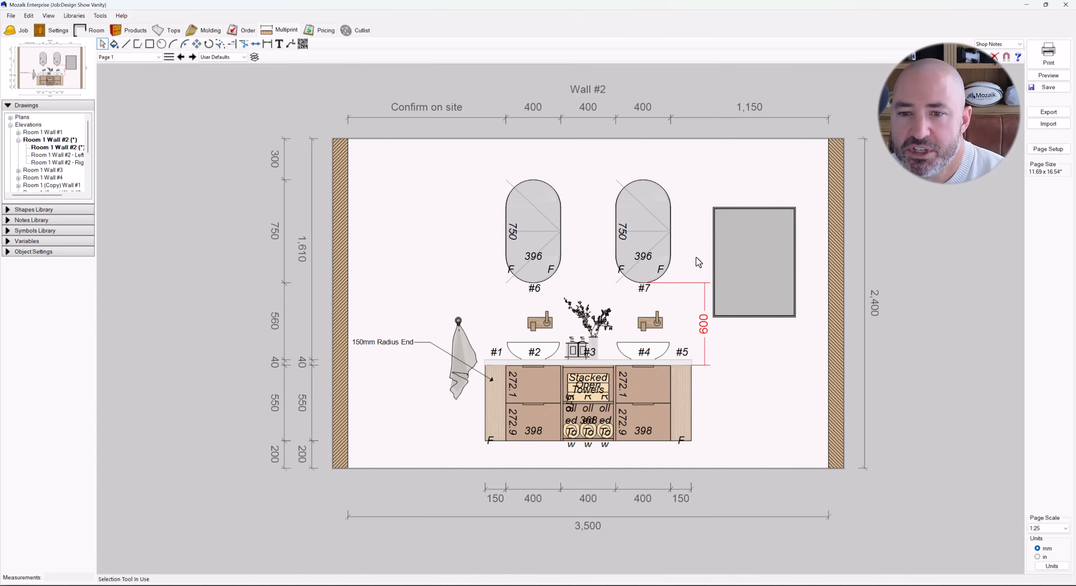
click(682, 284)
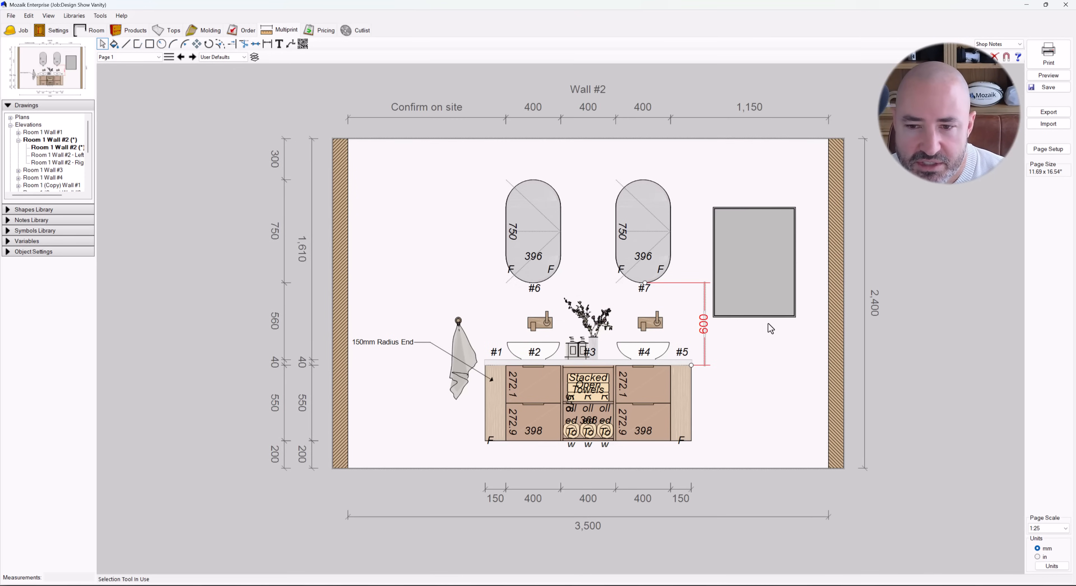
right_click(704, 329)
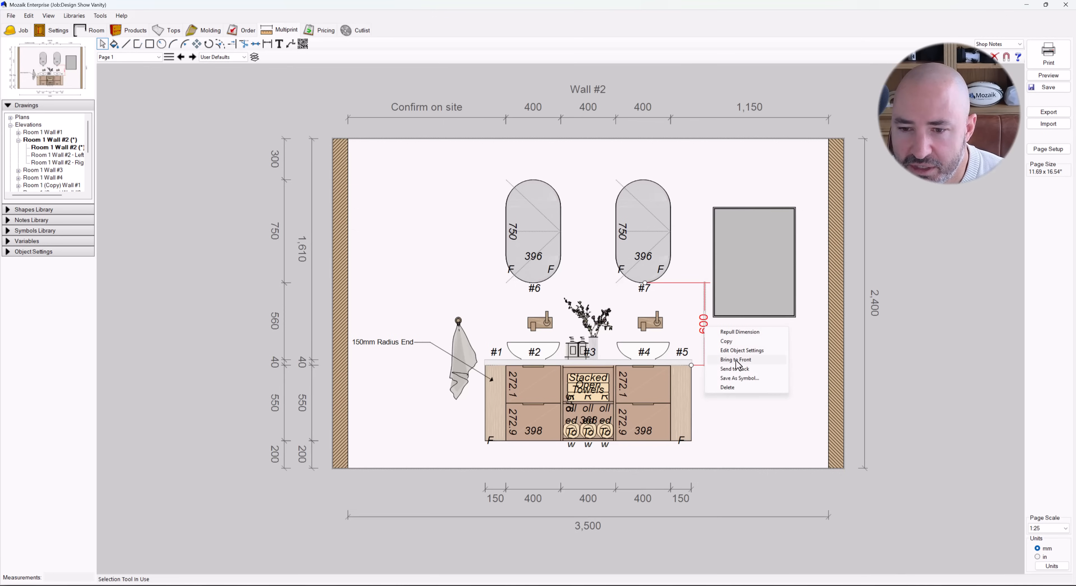
click(727, 332)
click(820, 327)
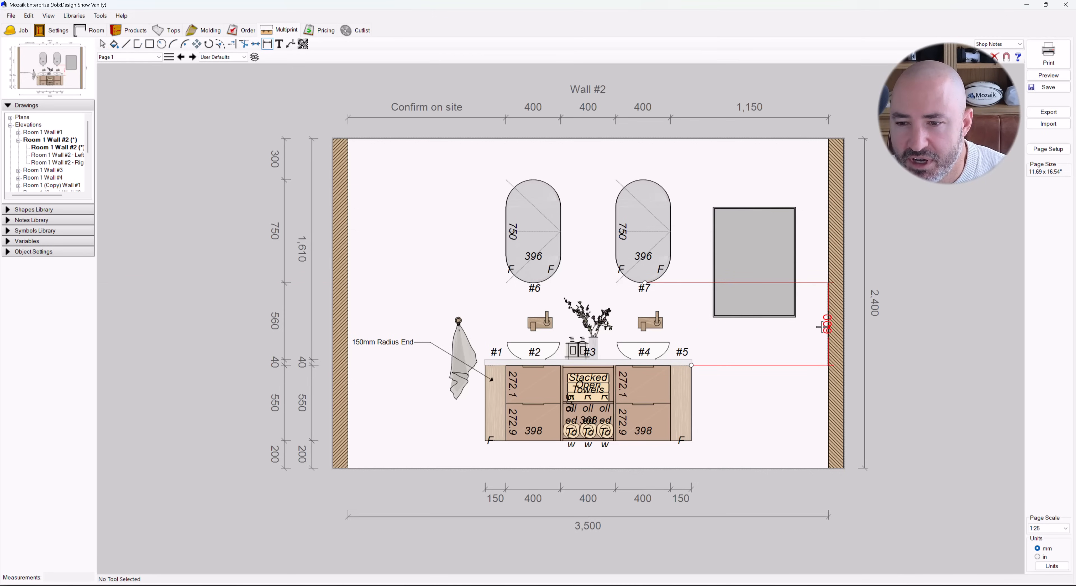
click(825, 322)
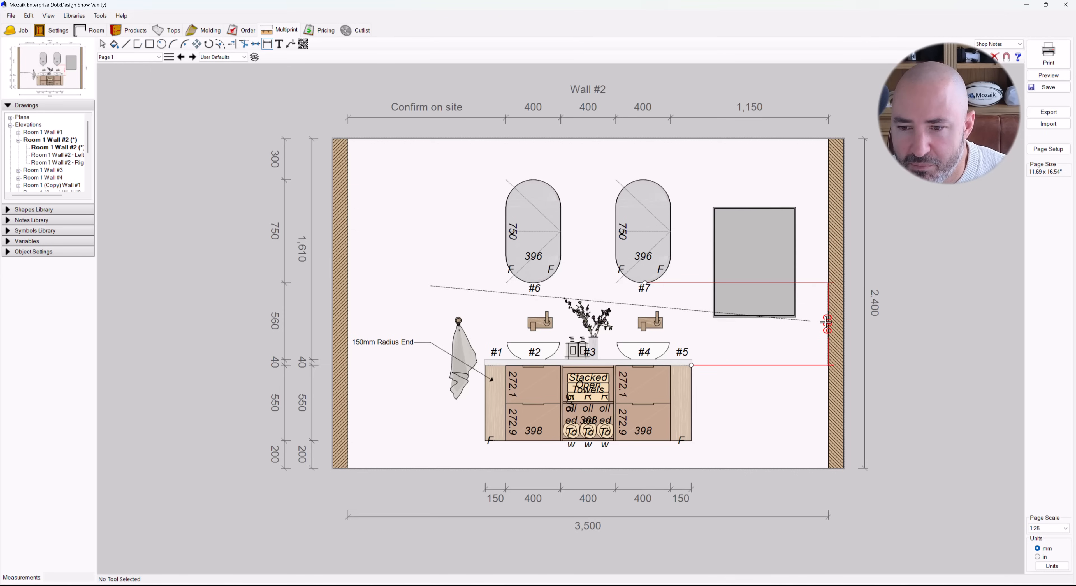
key(Escape)
key(Escape)
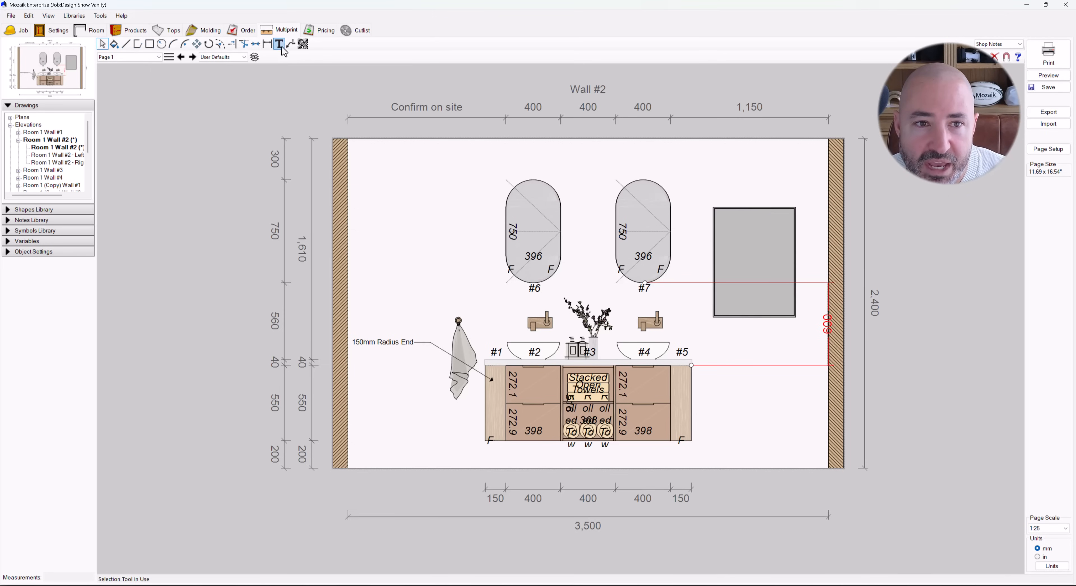
Add a leader note reading "Mirror Door" that points to the left oval mirror cabinet
click(291, 44)
click(522, 228)
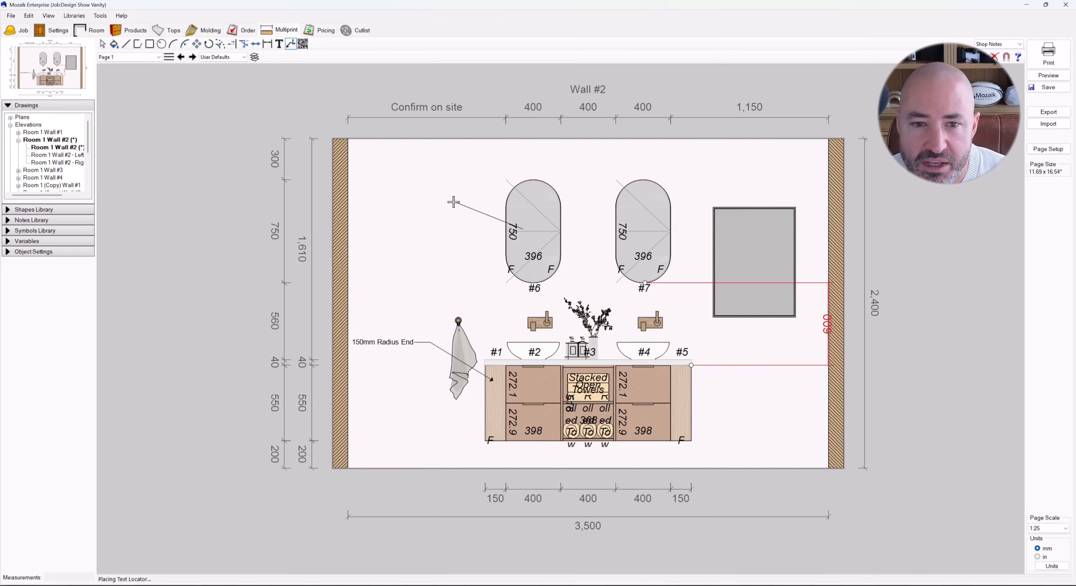
click(422, 202)
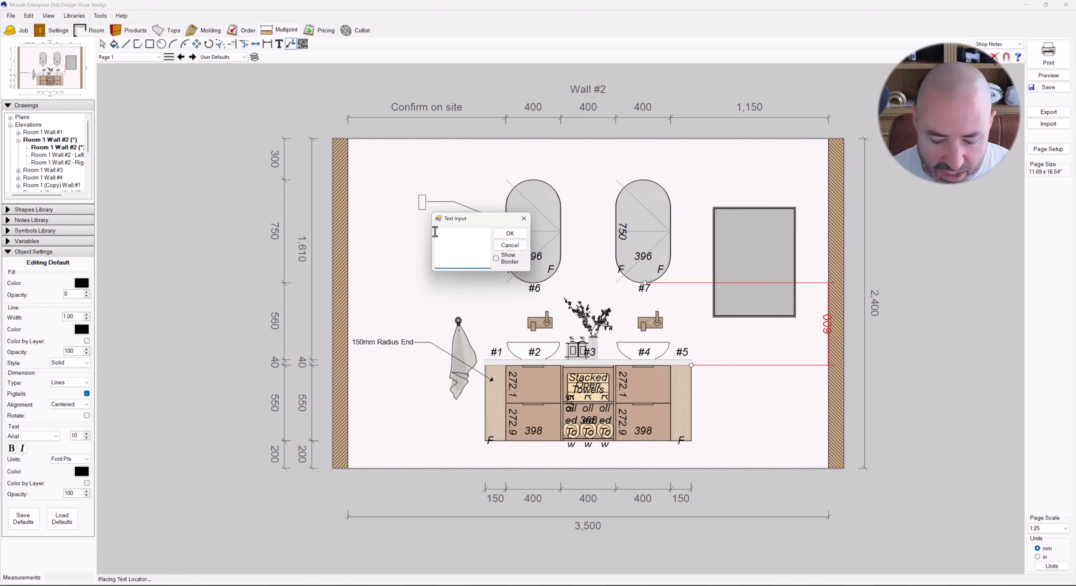
text(Mirror)
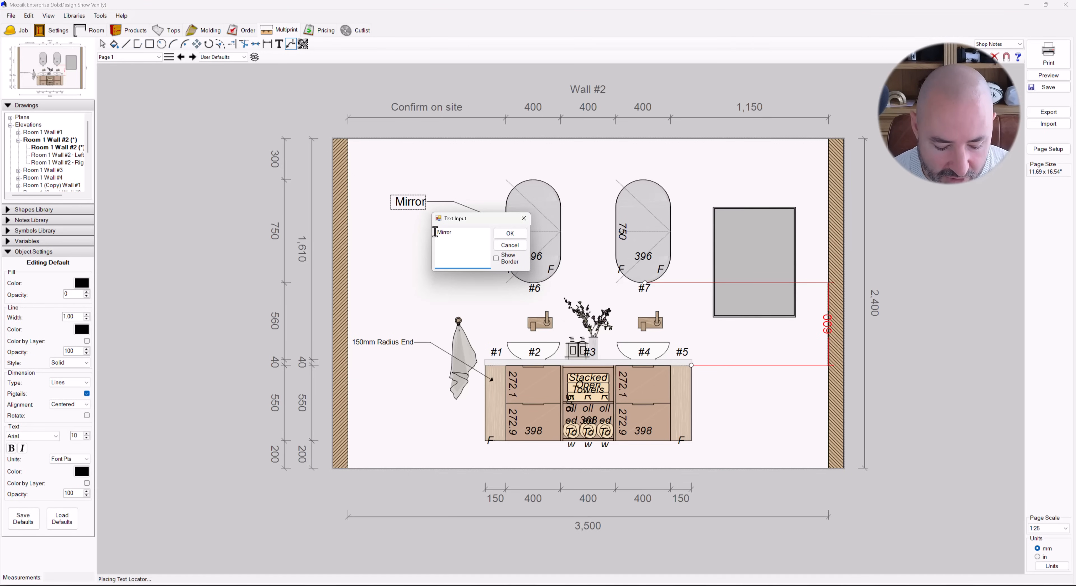
text( Door)
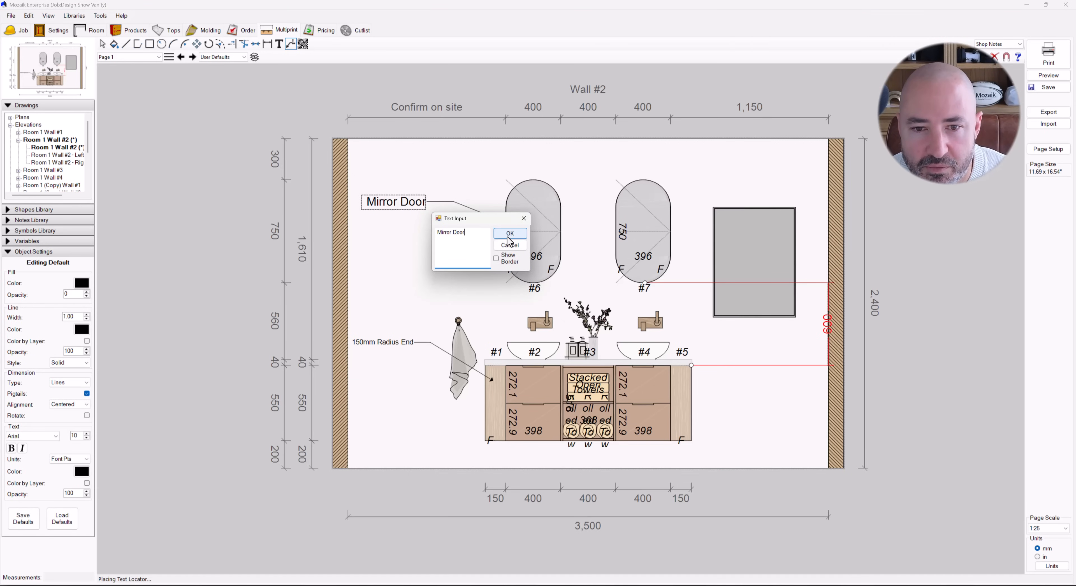
click(509, 233)
Add a leader note reading "Recessed into wall" that points to the right oval mirror cabinet, and return to the Selection tool
click(654, 193)
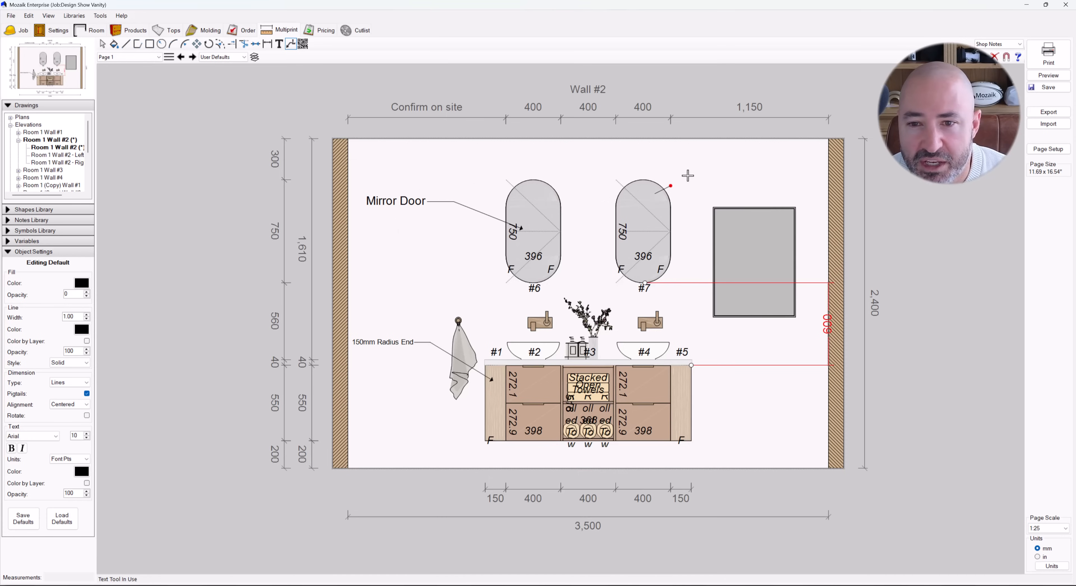
click(688, 173)
click(732, 172)
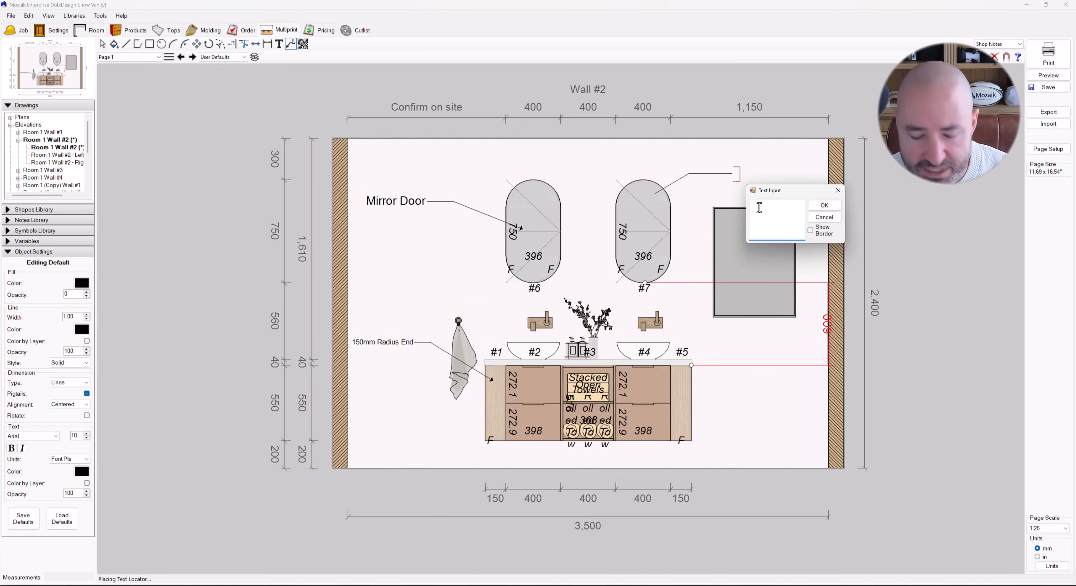
text(Recessed)
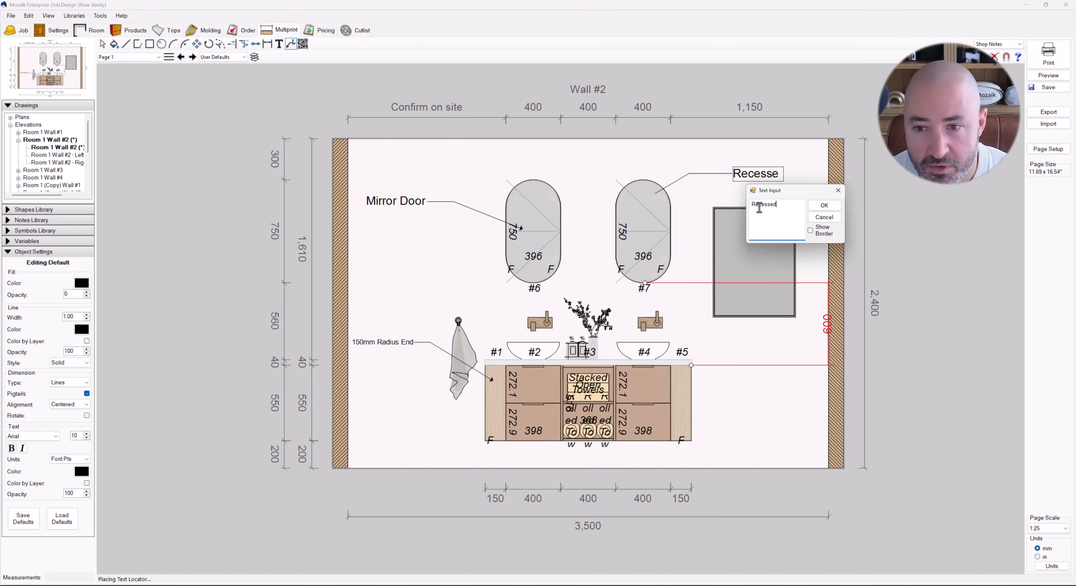
text( int)
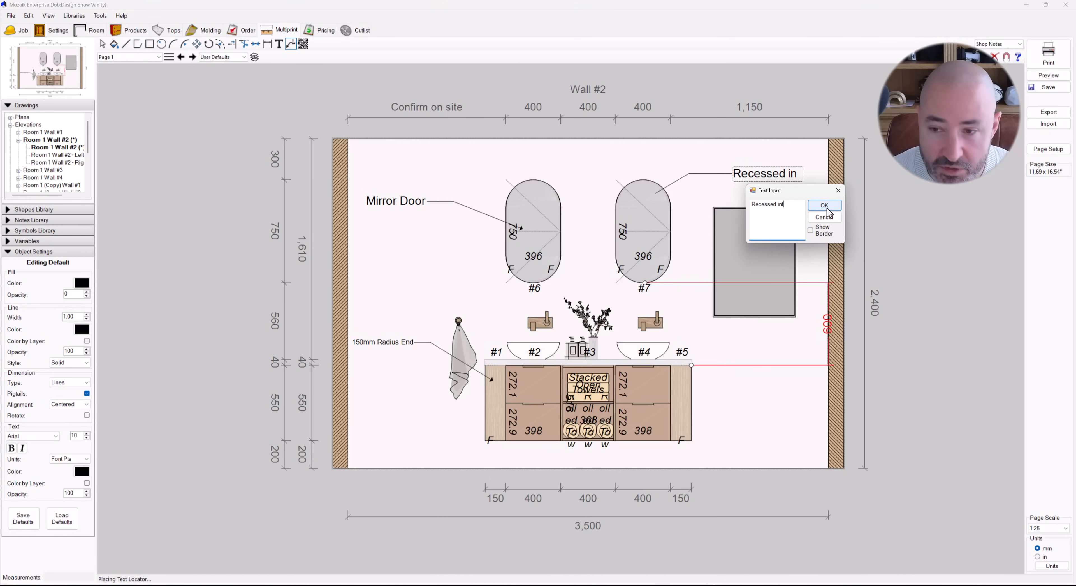
text(o wall)
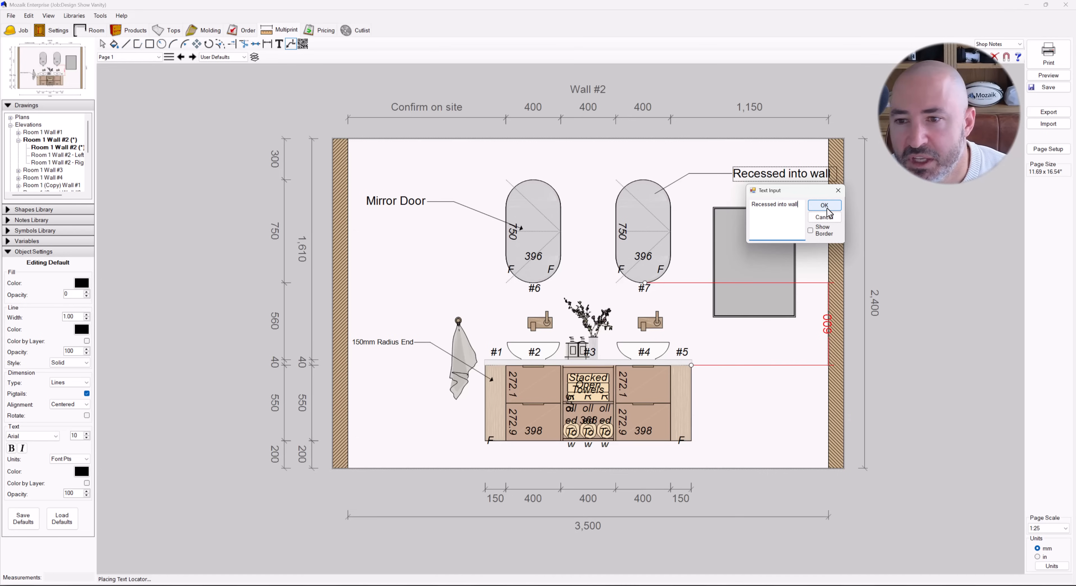
click(837, 207)
click(836, 208)
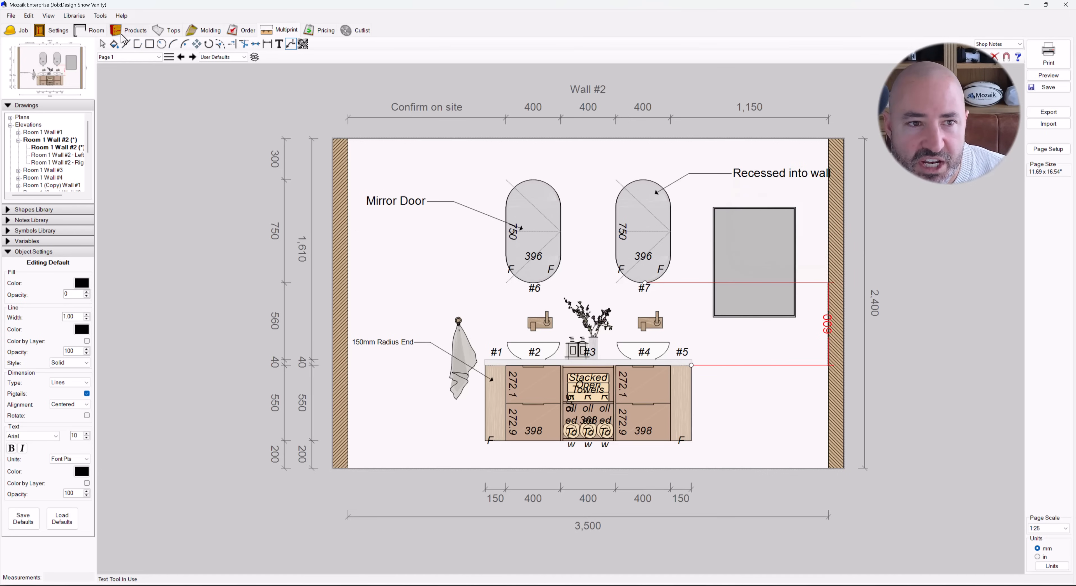
click(102, 43)
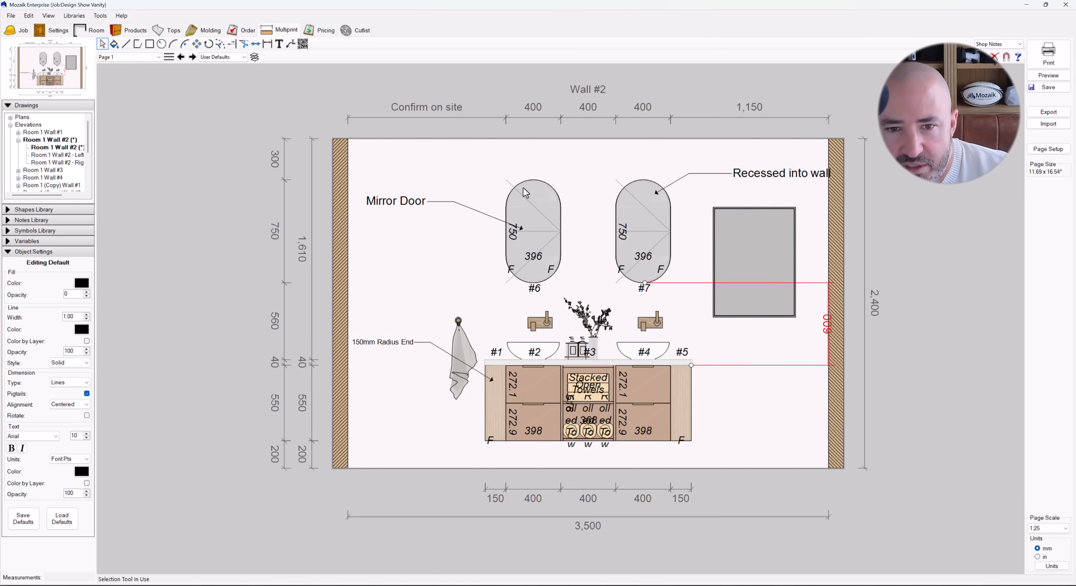
Turn off the Arch Door Swings layer under Cabinets in the Multiprint layers
click(255, 58)
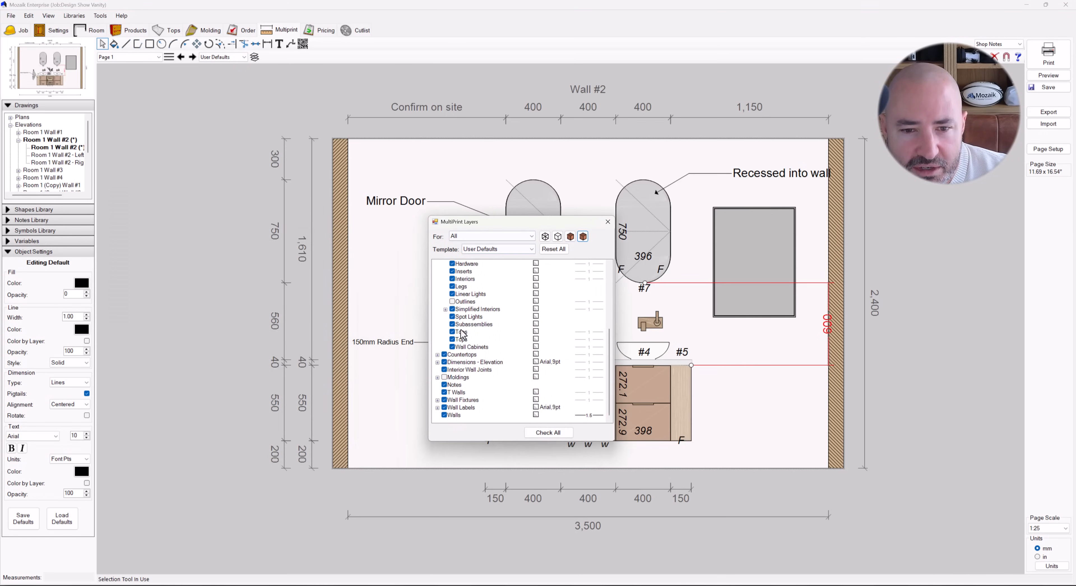
scroll(461, 371, up, 5)
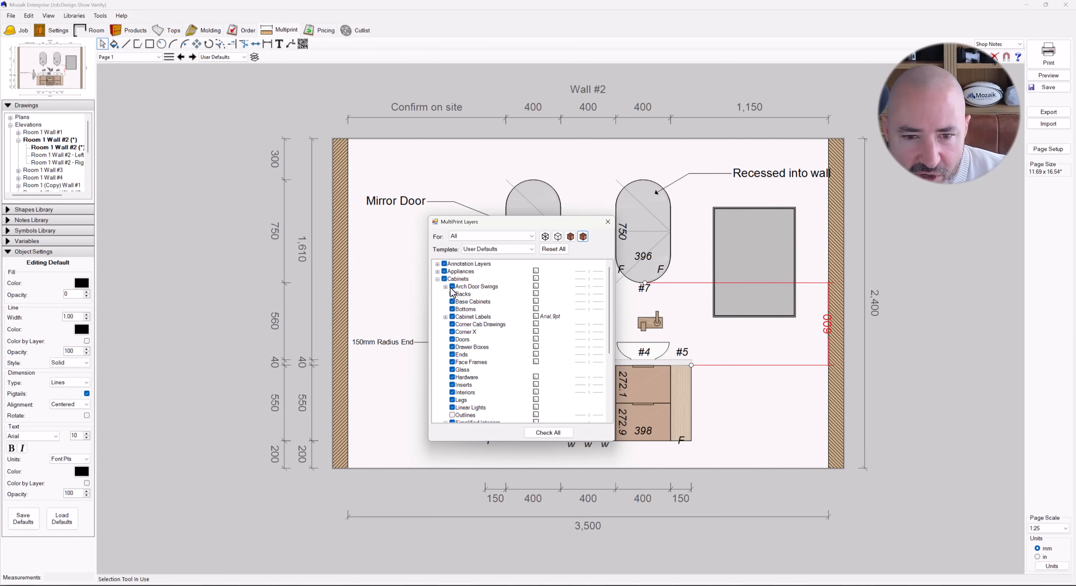
click(452, 287)
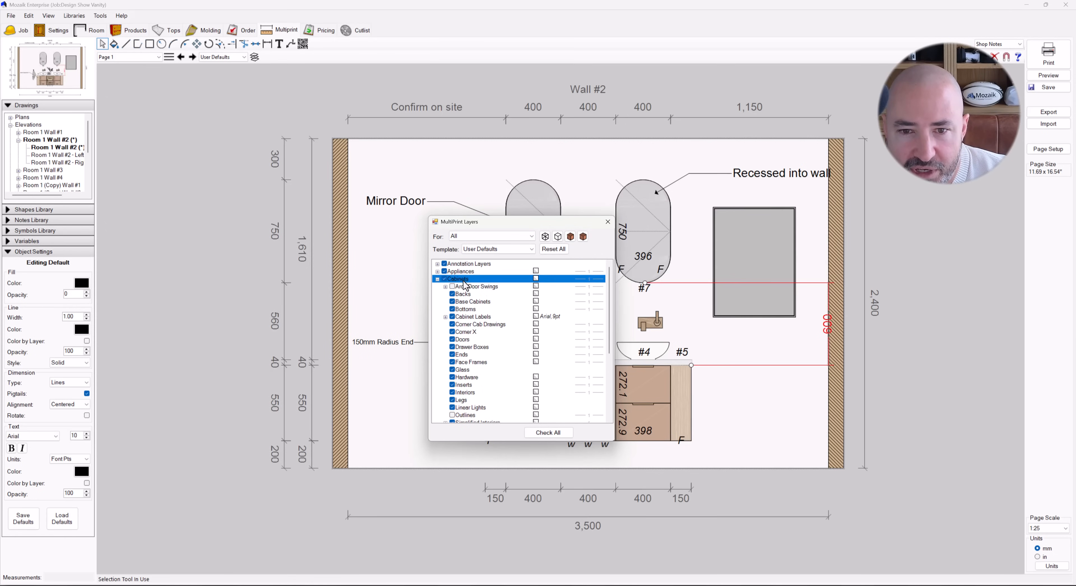
click(445, 286)
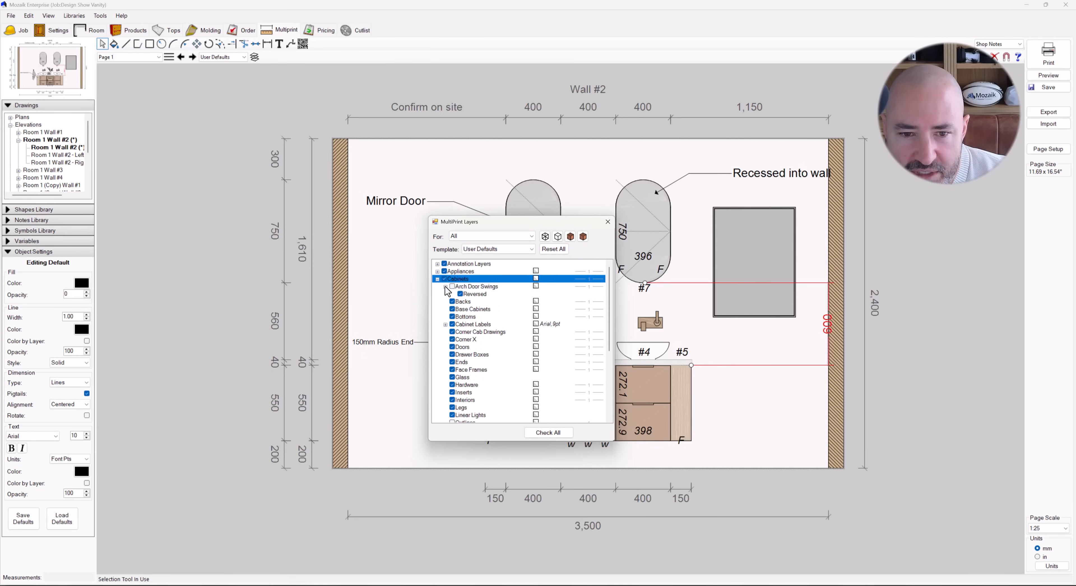
click(607, 222)
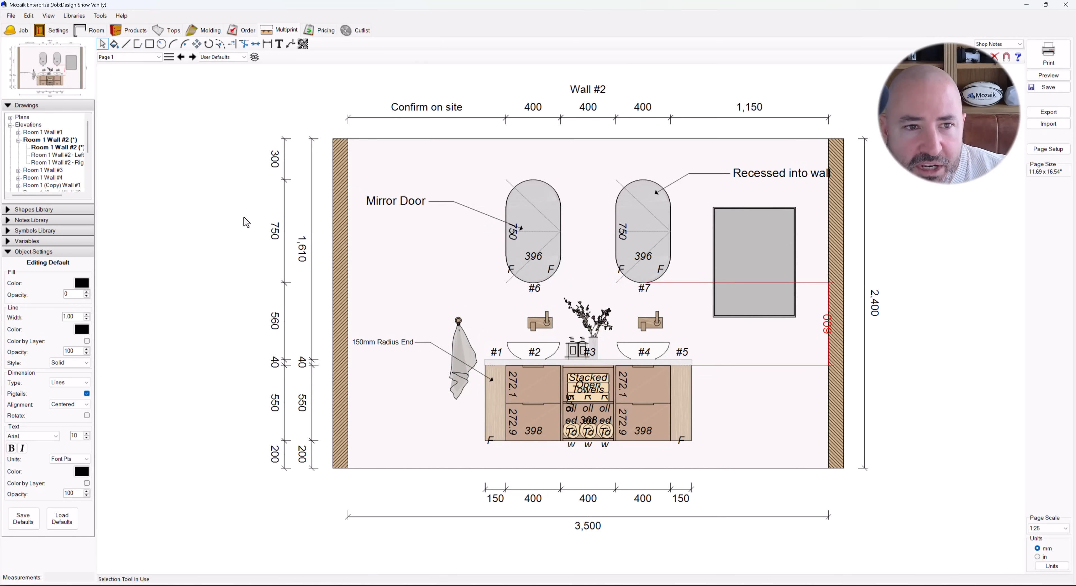
Check the new notes and repulled dimension on the Wall #2 elevation in Products, and return to Multiprint
click(422, 199)
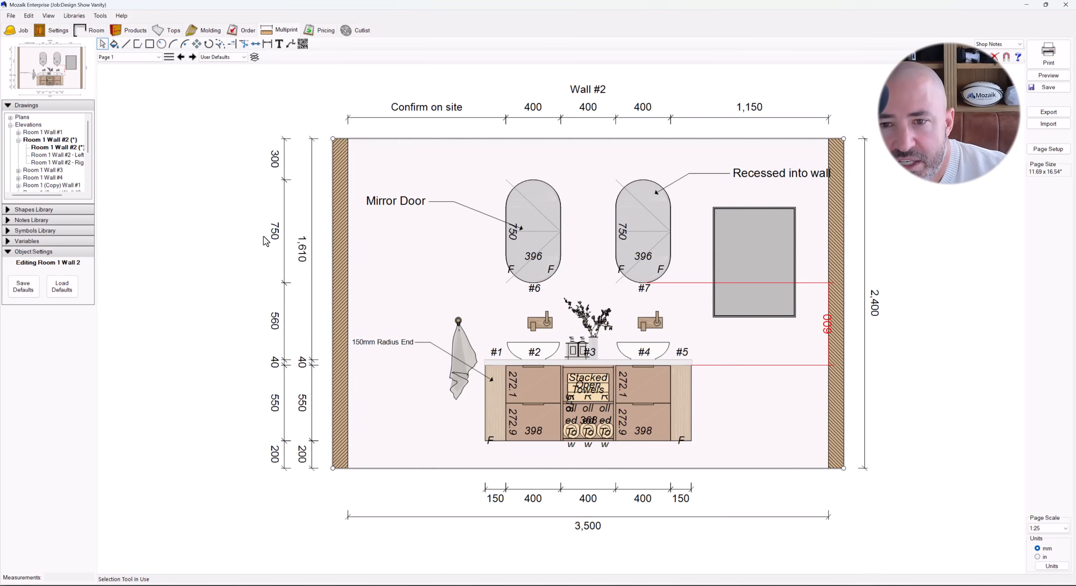
click(124, 32)
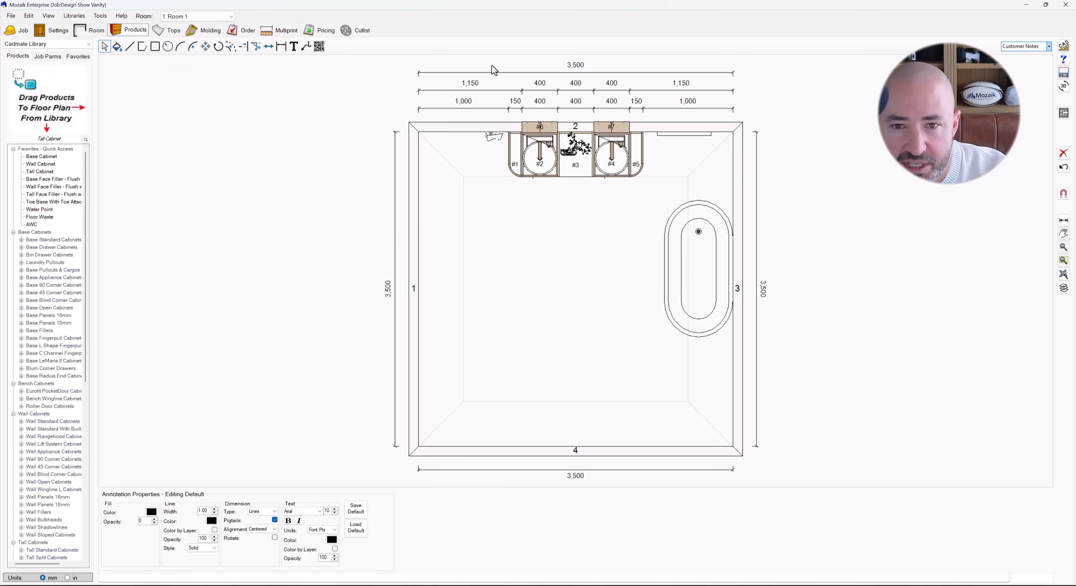
click(568, 146)
click(1063, 113)
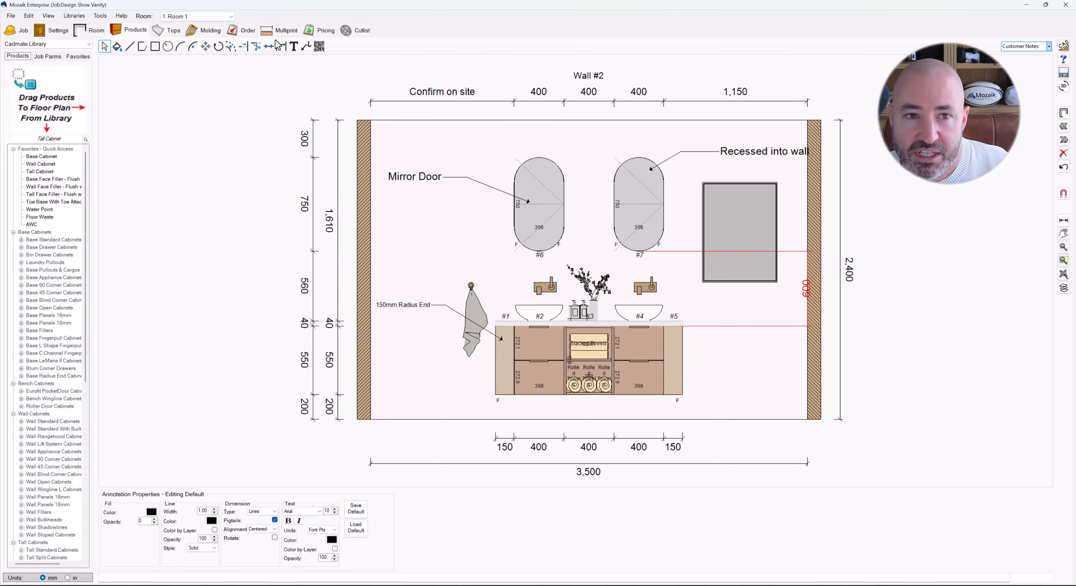
click(279, 30)
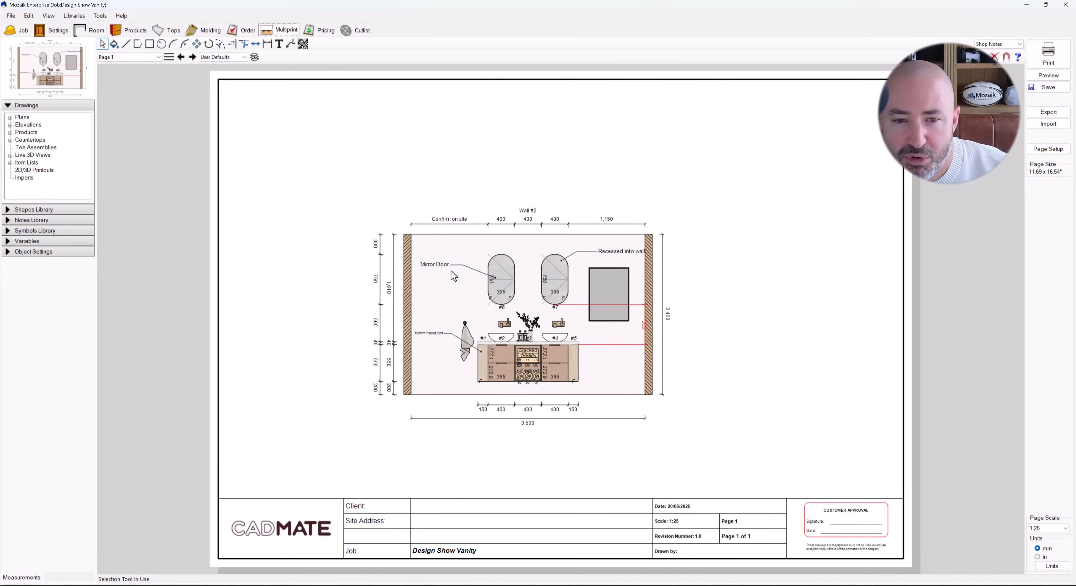
Reposition the Wall #2 elevation toward the lower-left part of the page by its lower-left corner node
click(452, 273)
drag(406, 394, 276, 443)
drag(405, 396, 329, 417)
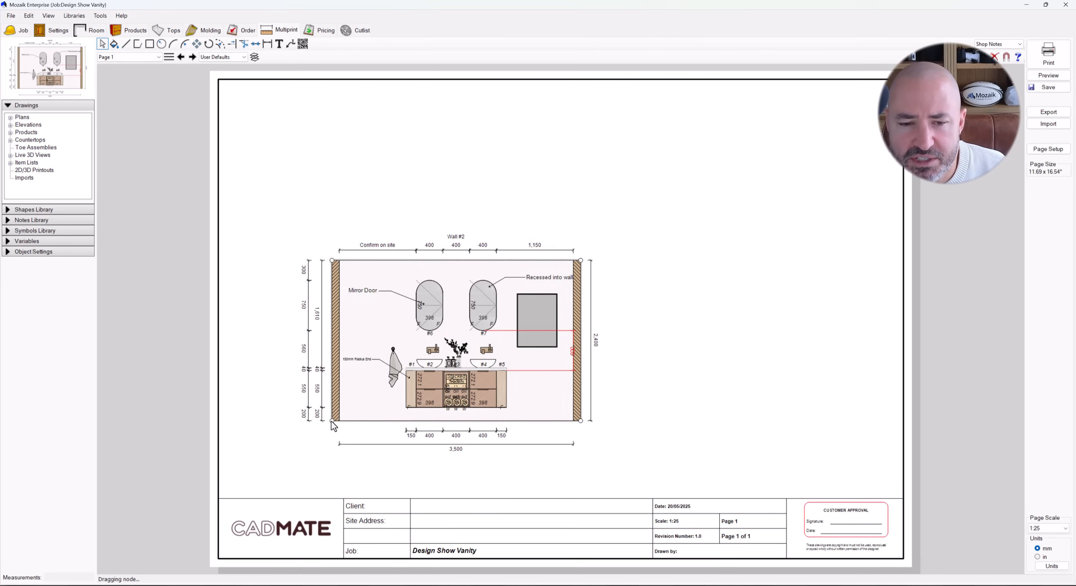
right_click(366, 329)
click(380, 190)
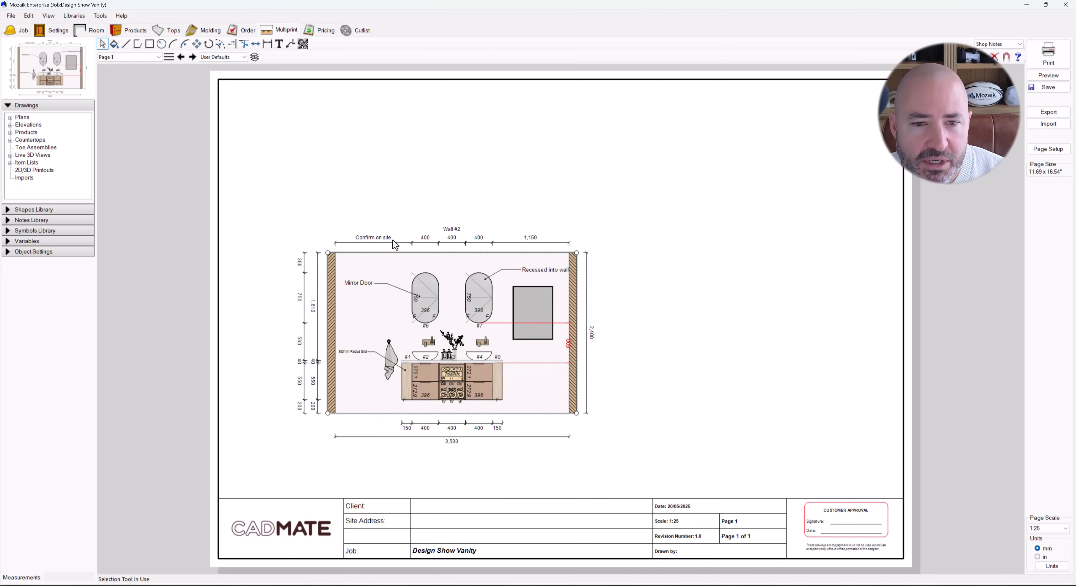
Move the Wall #2 elevation straight up the page by 500 with the Move tool and deselect it
click(397, 276)
key(m)
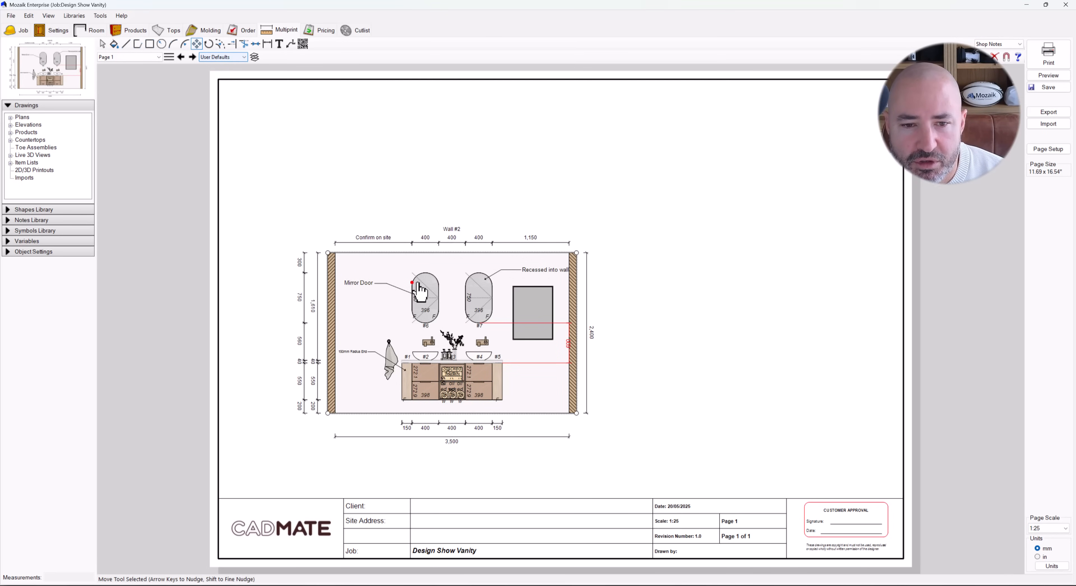
click(460, 268)
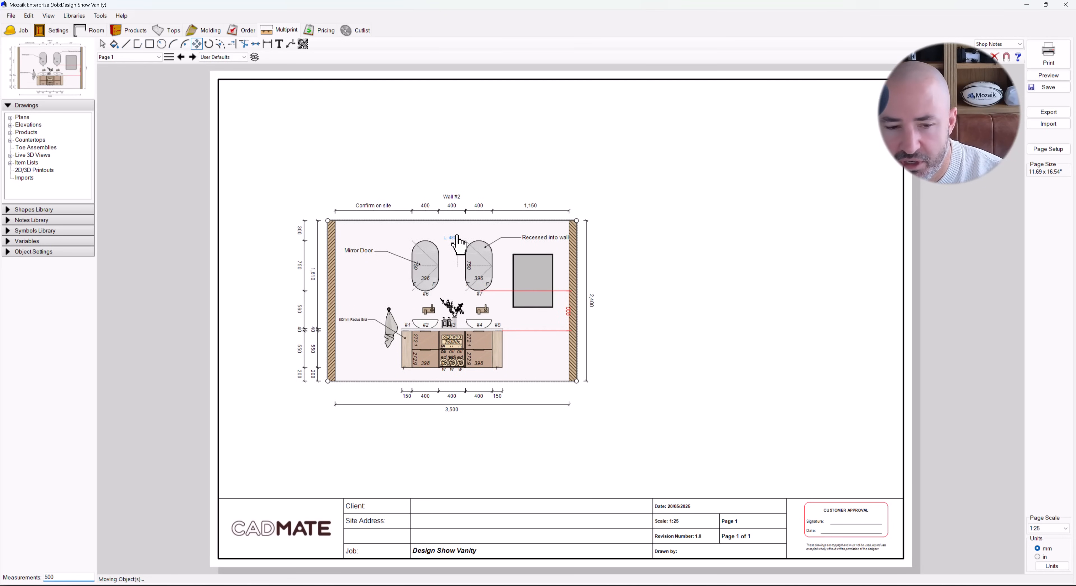
key(Return)
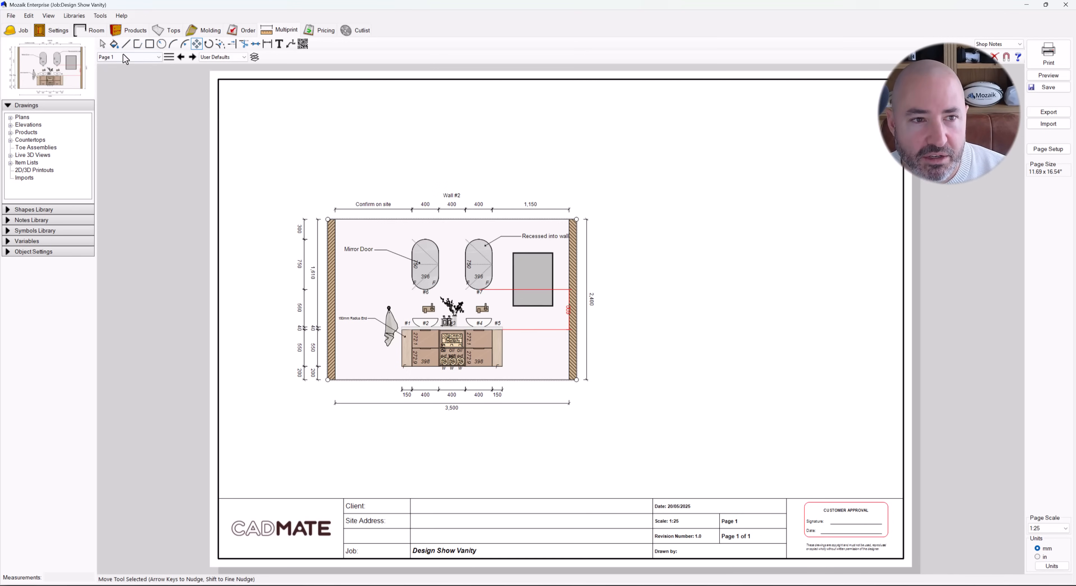
click(103, 44)
click(276, 147)
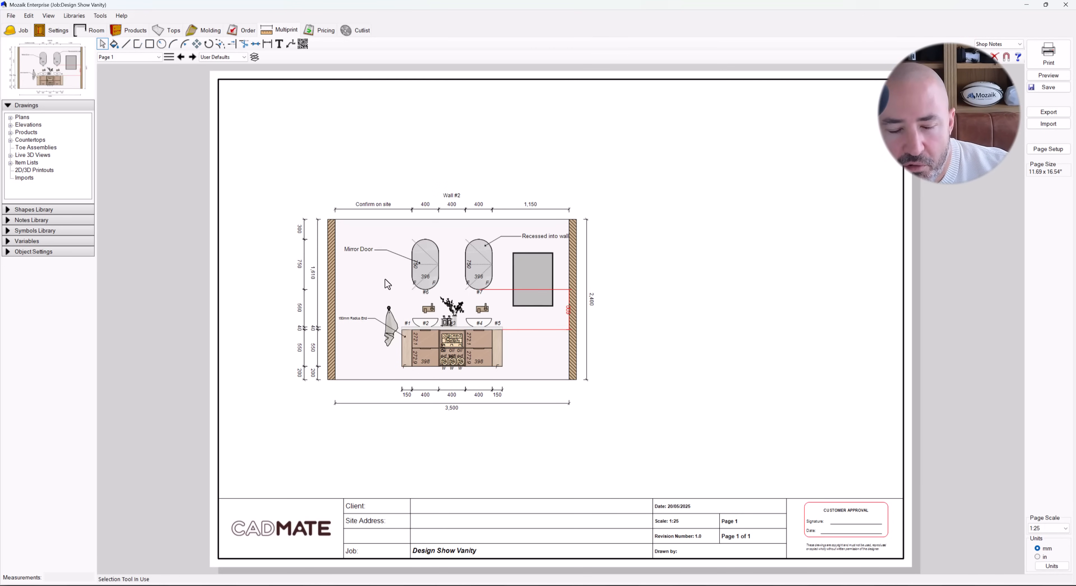
Open the Wall #2 elevation in Products and turn off the Arch Door Swings layer under Cabinets
click(130, 30)
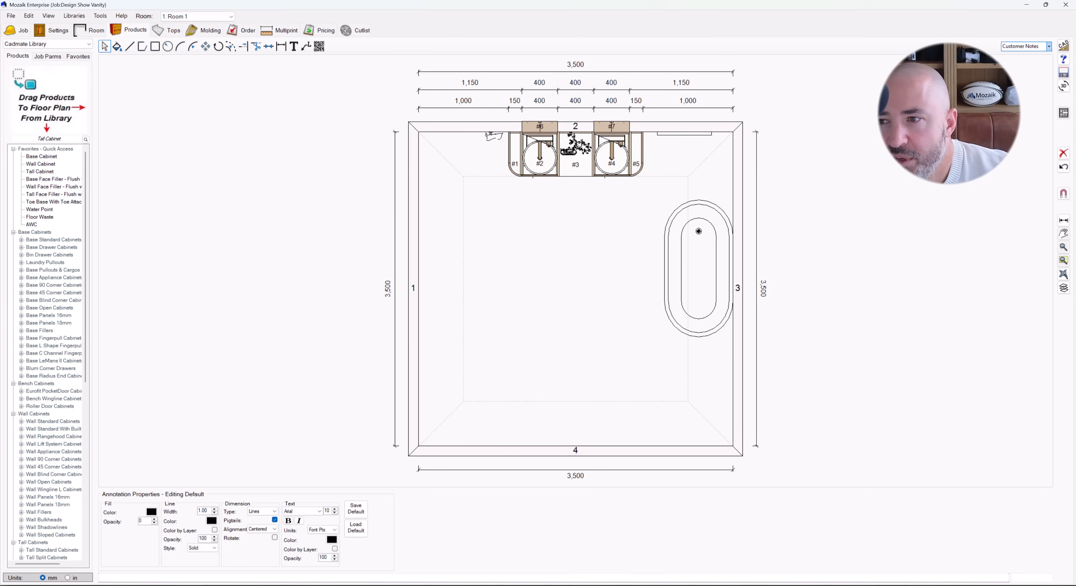
click(1064, 114)
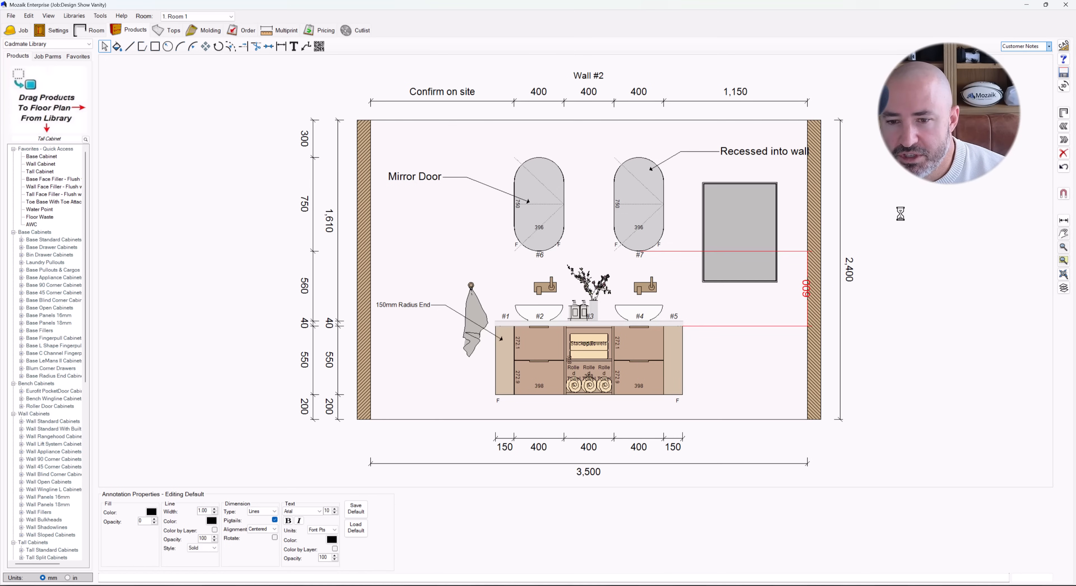
click(1063, 288)
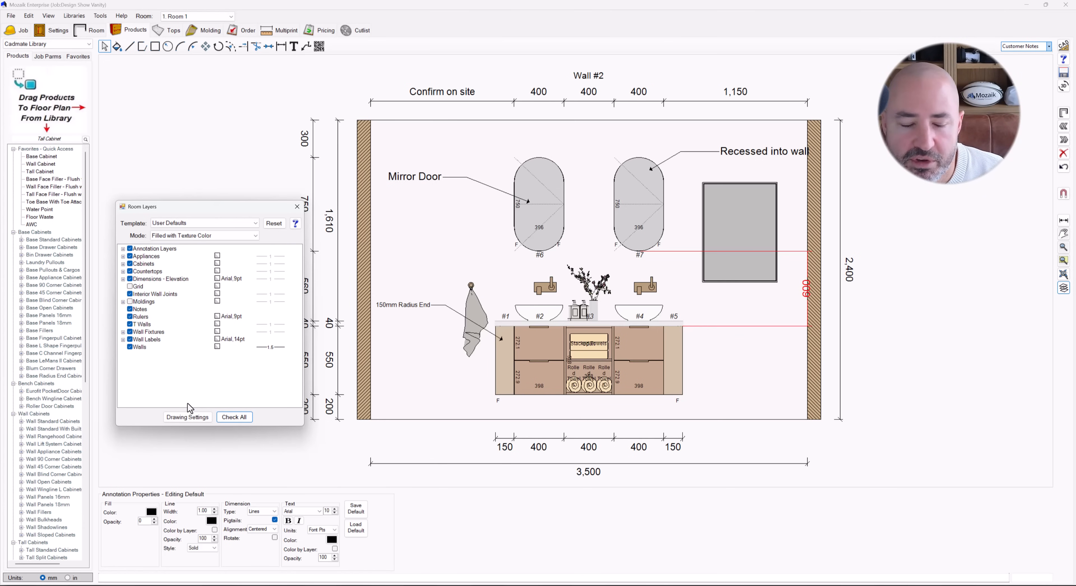
click(124, 264)
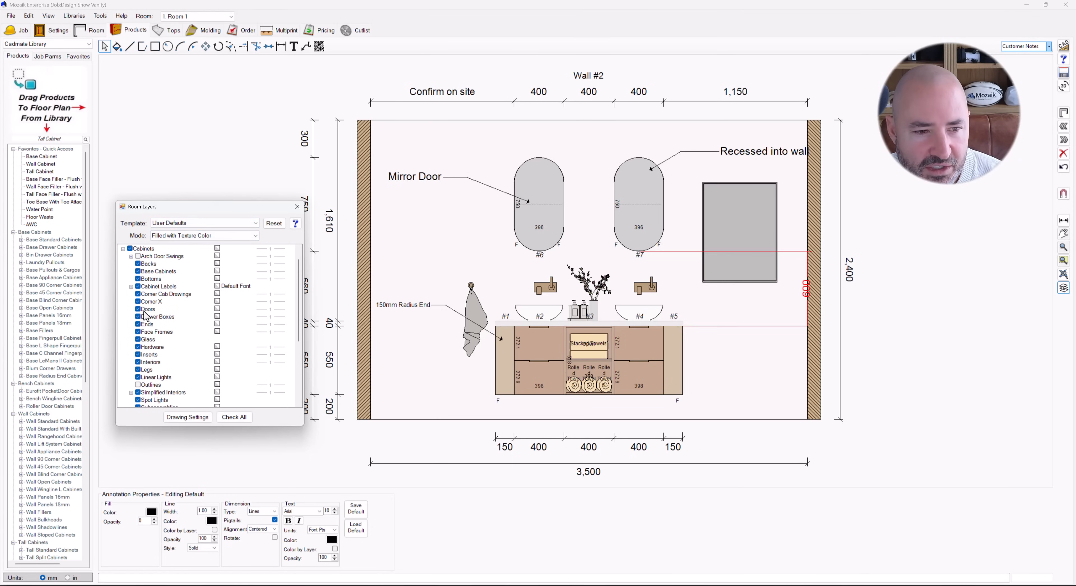
scroll(146, 360, down, 1)
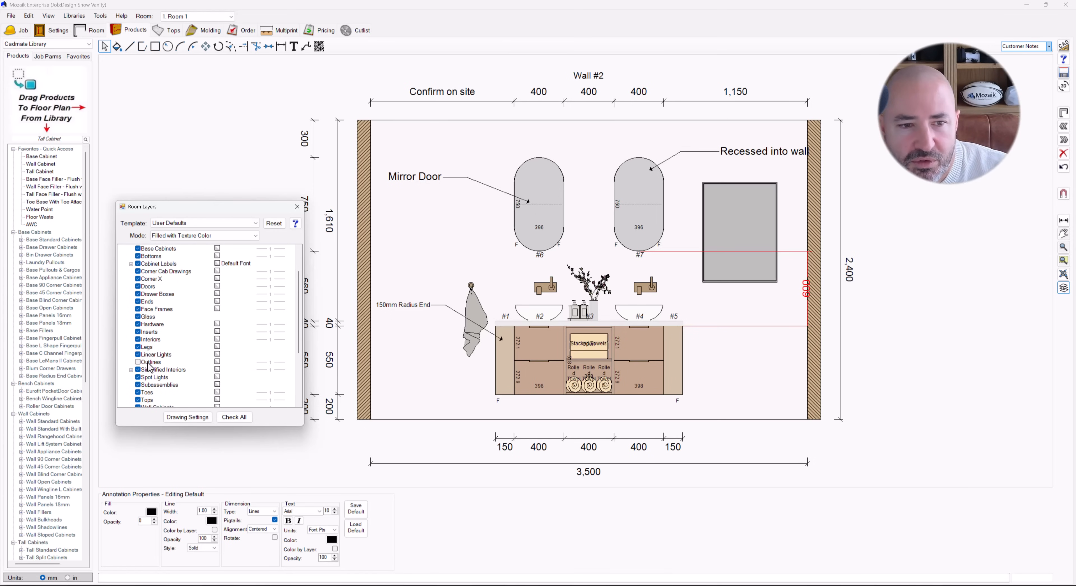
scroll(151, 366, up, 2)
click(296, 206)
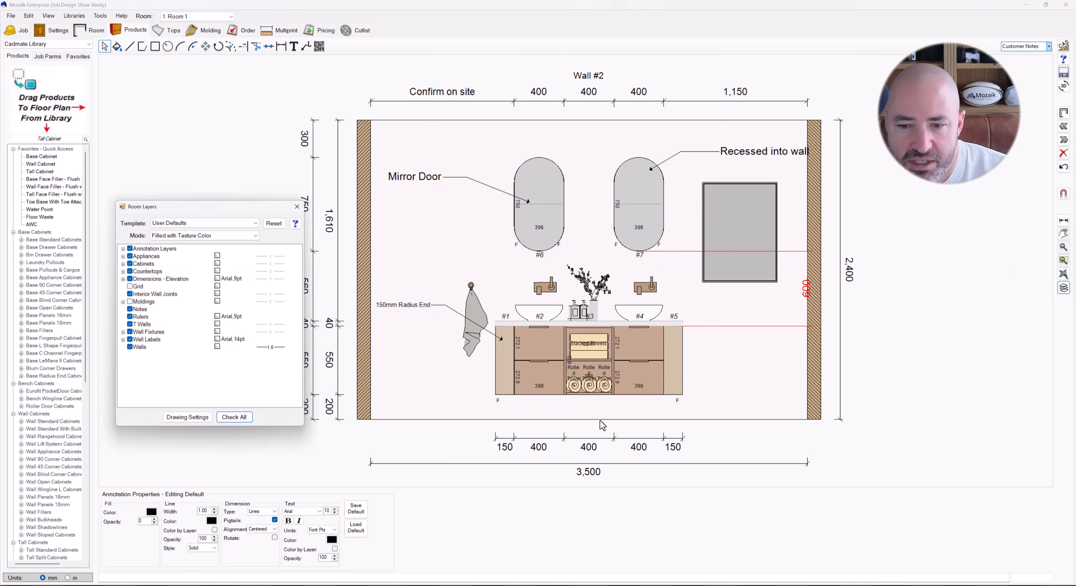
Turn off the End, Frame Size, Frame Special Size, Insert and Open Section Labels plus Opening Dimensions under the elevation's Cabinet Labels layers
click(122, 263)
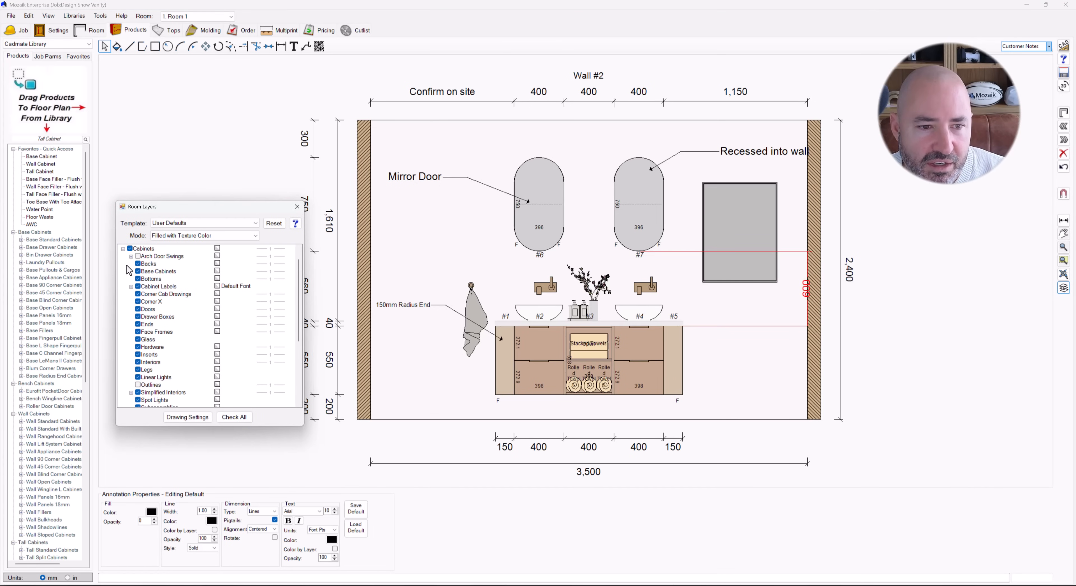
click(131, 286)
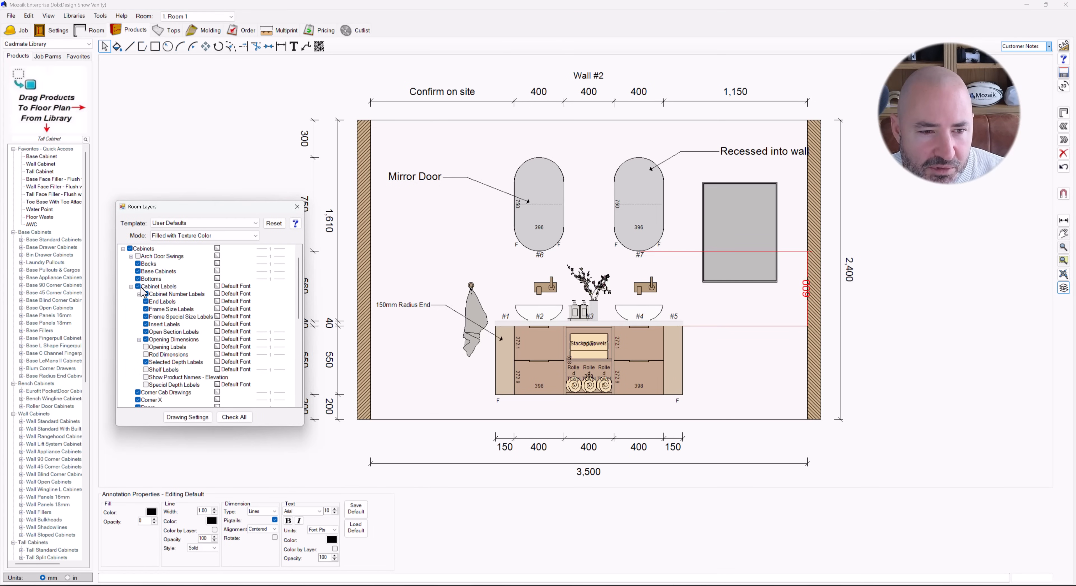
click(146, 301)
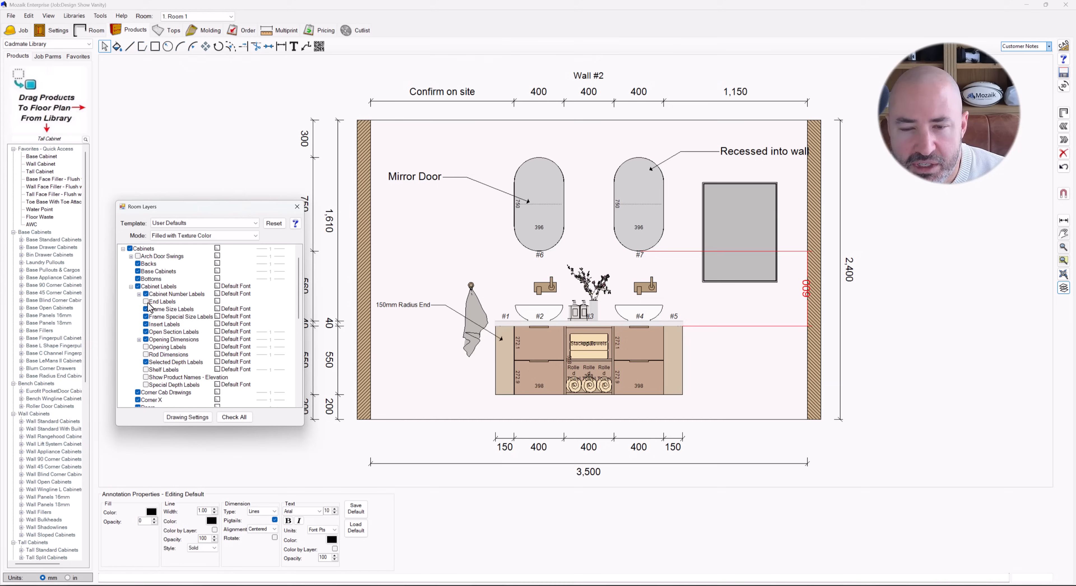
click(145, 309)
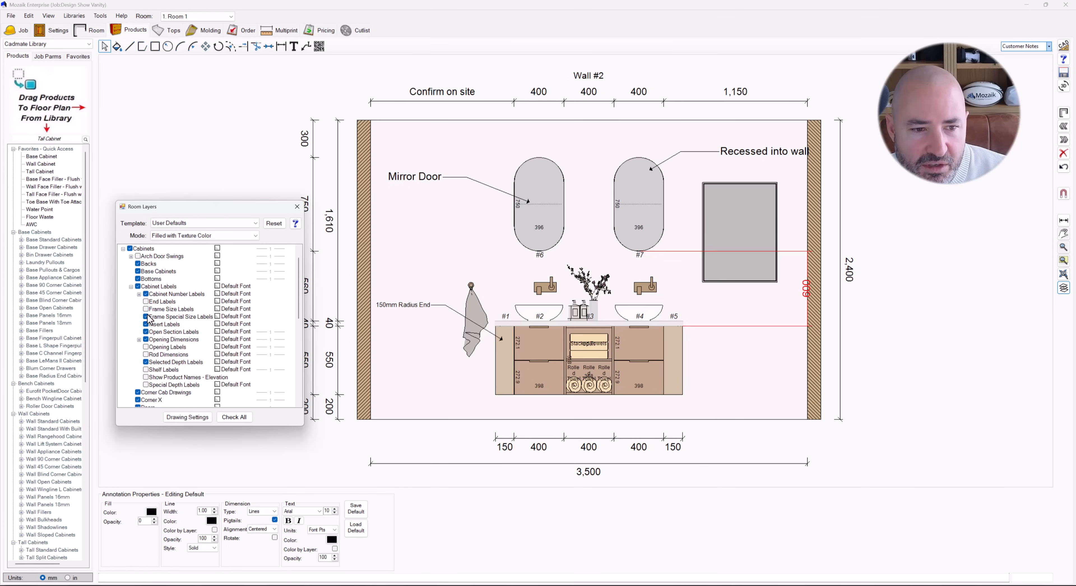
click(146, 316)
click(146, 324)
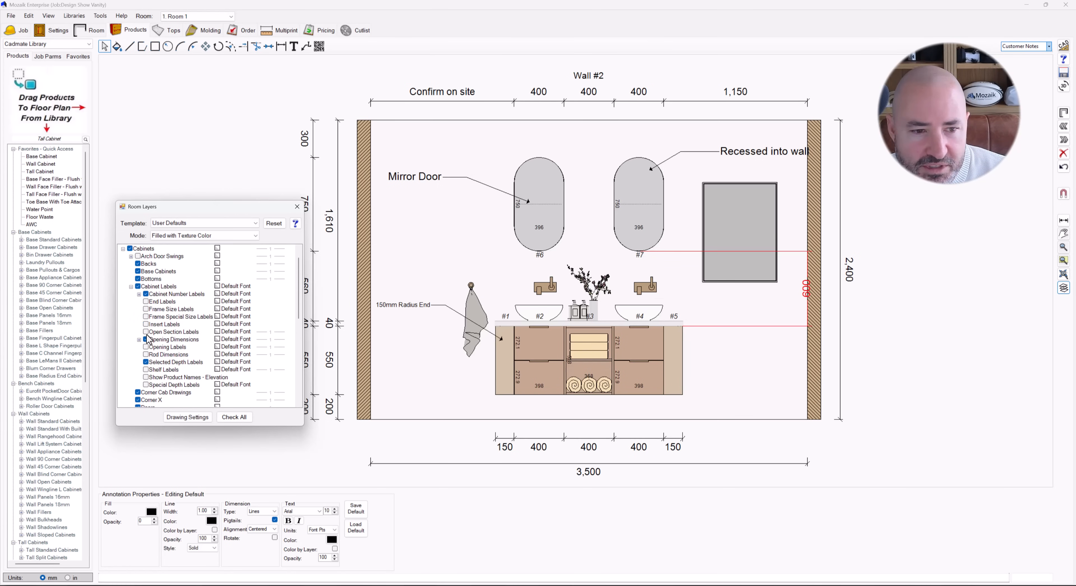
click(145, 339)
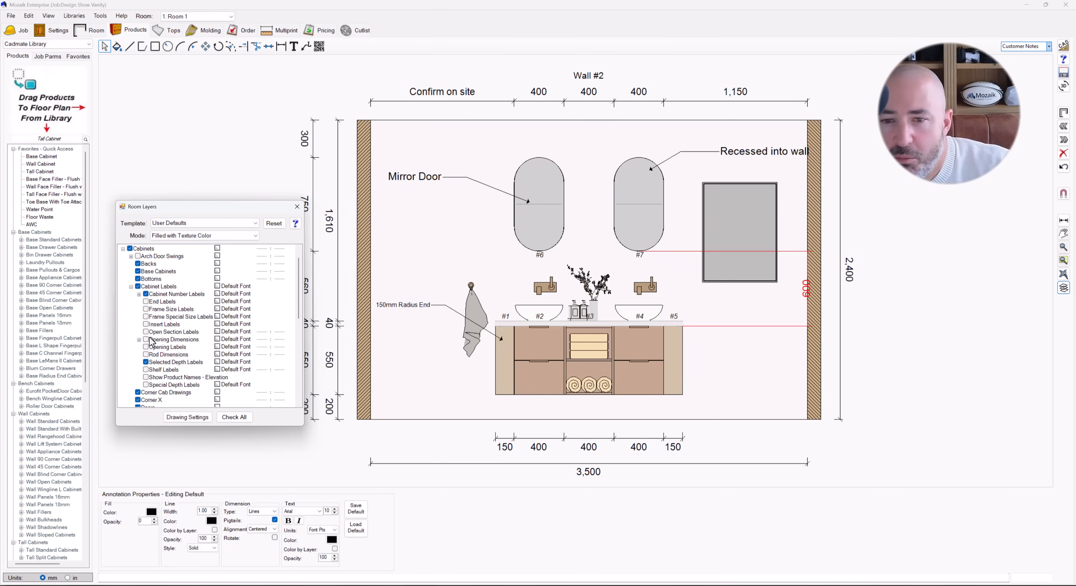
click(297, 206)
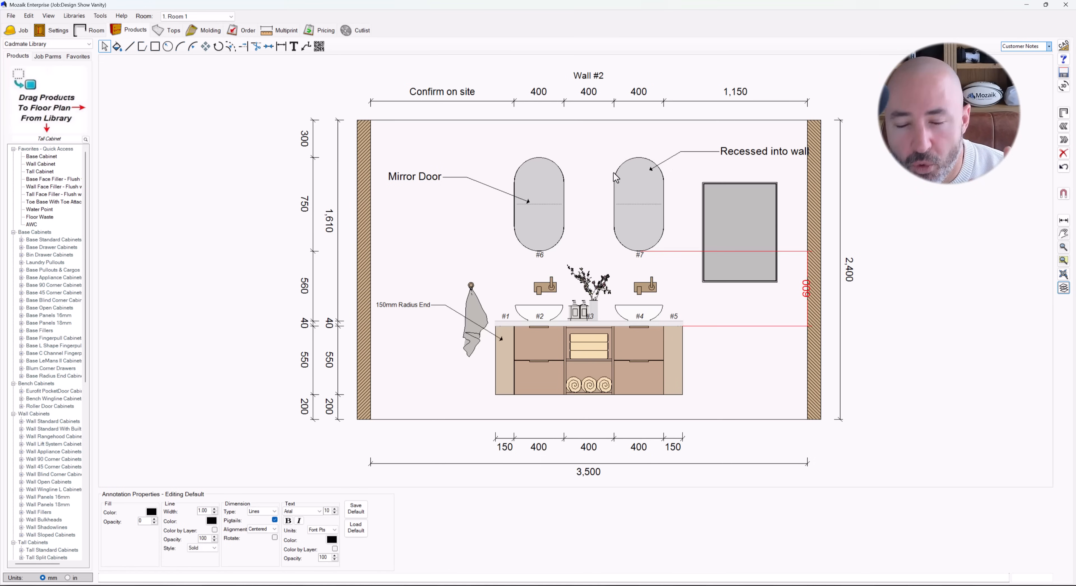
Return to the Multiprint page and check the Symbols Library and Object Settings
click(282, 30)
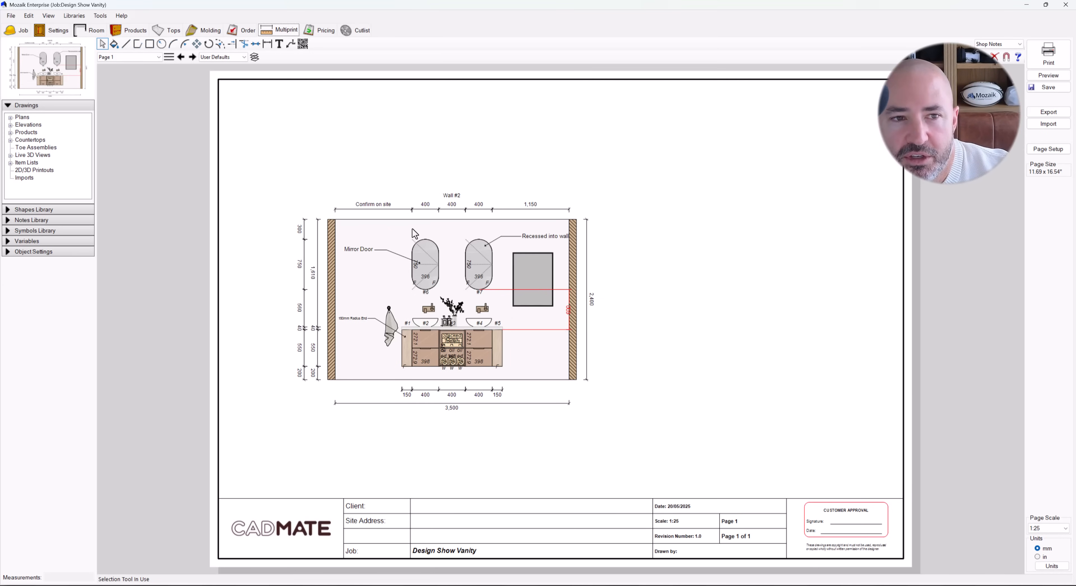
click(7, 231)
click(7, 231)
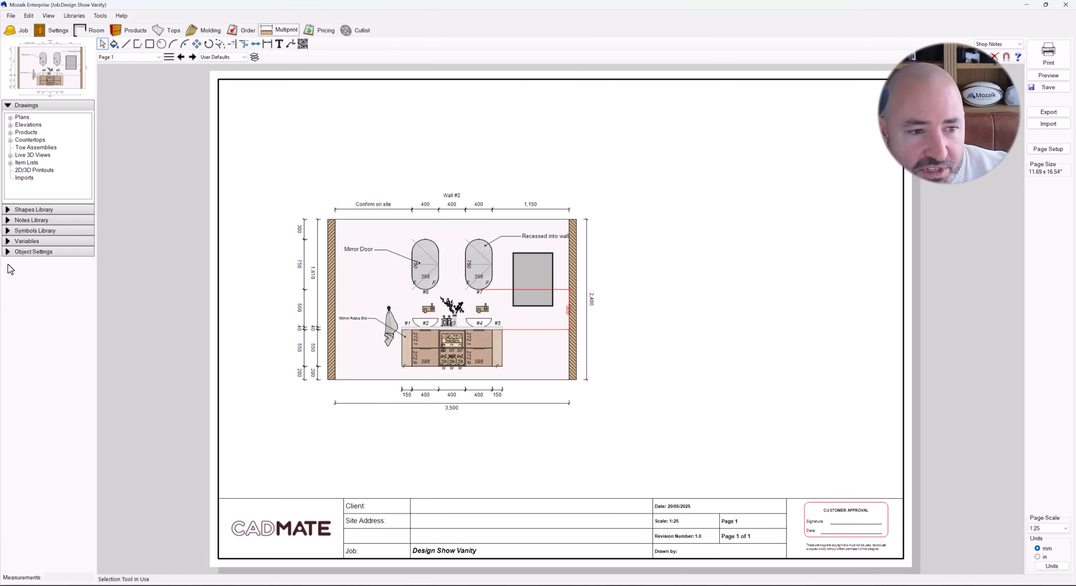
click(7, 251)
click(7, 251)
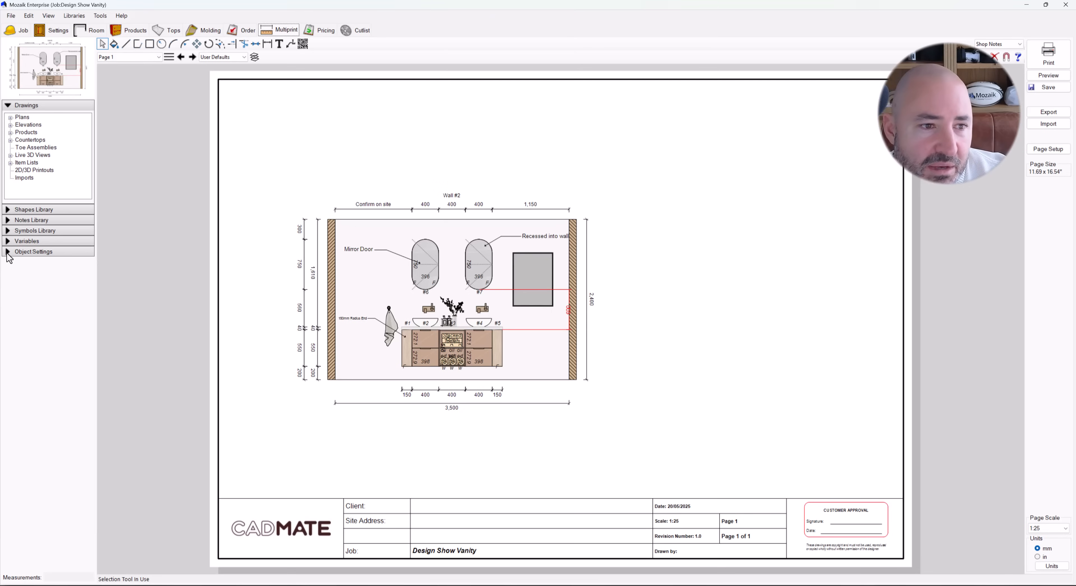
Preview the custom item tables for Room 1, including Door Parts, Door Panels and the drawer and tray lists
click(10, 162)
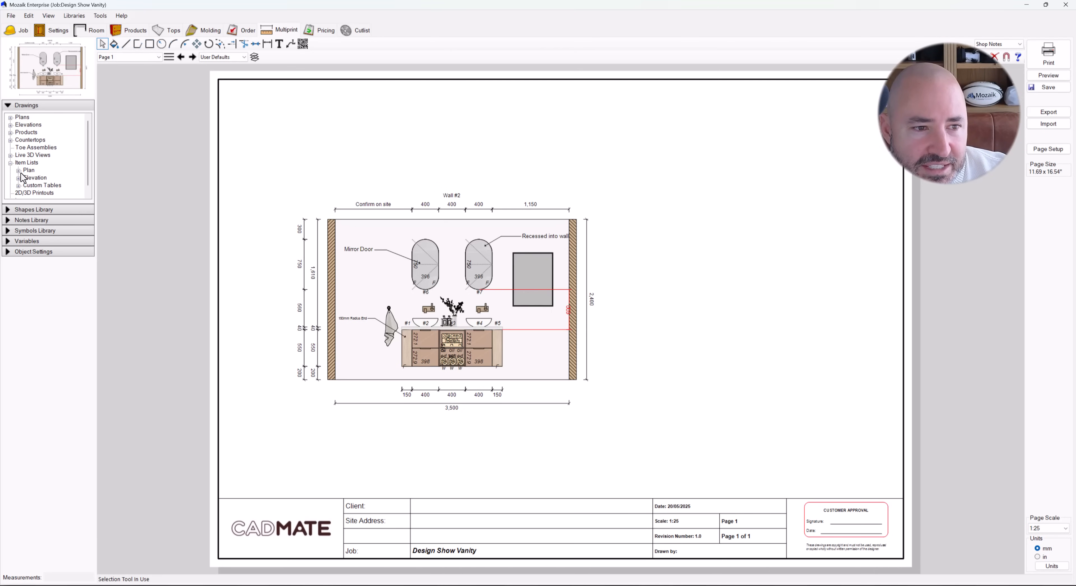
click(19, 185)
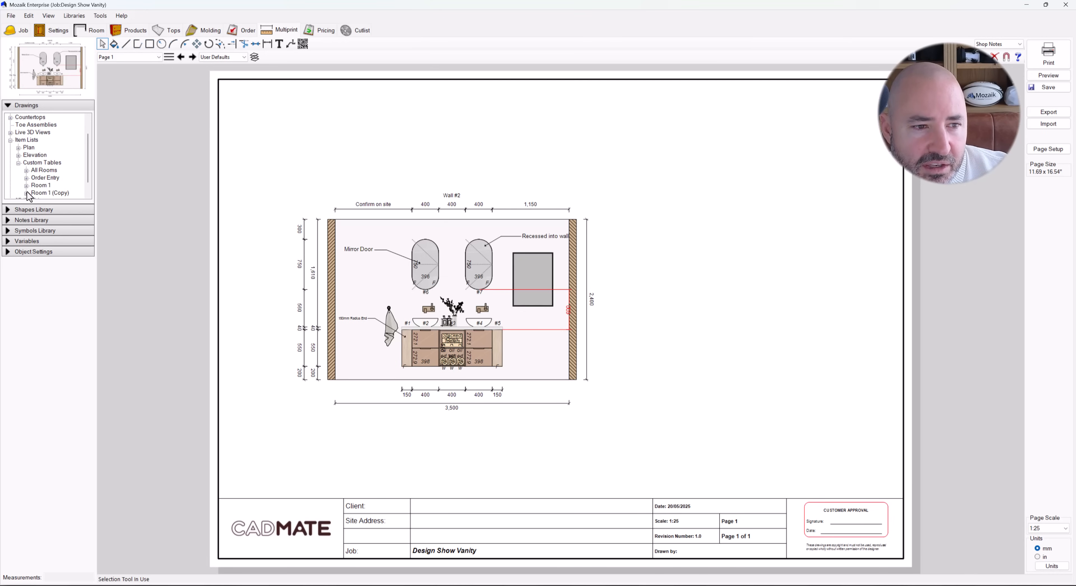
click(26, 185)
click(59, 140)
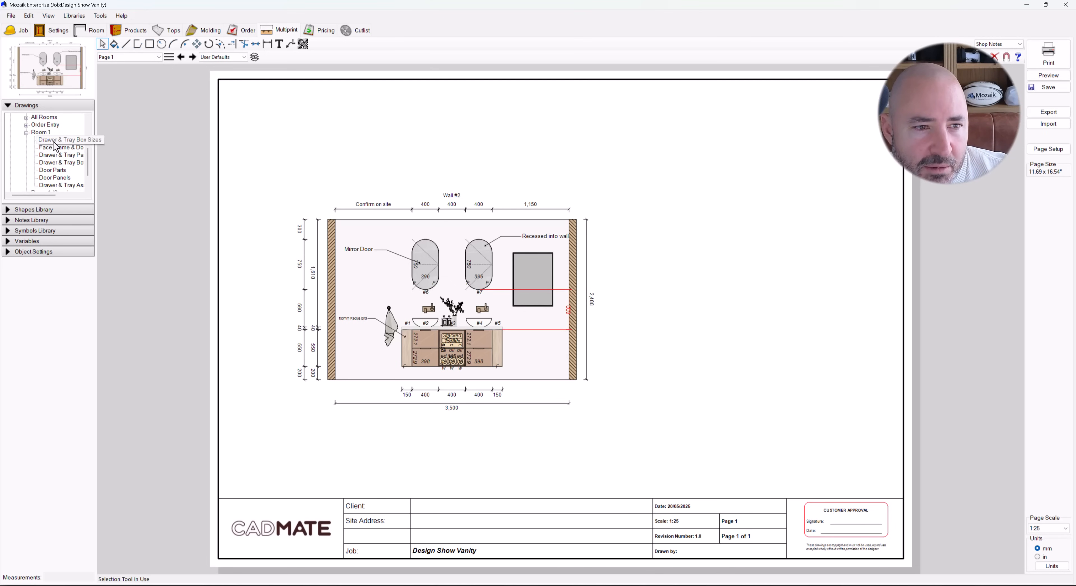
click(55, 147)
click(56, 154)
click(55, 169)
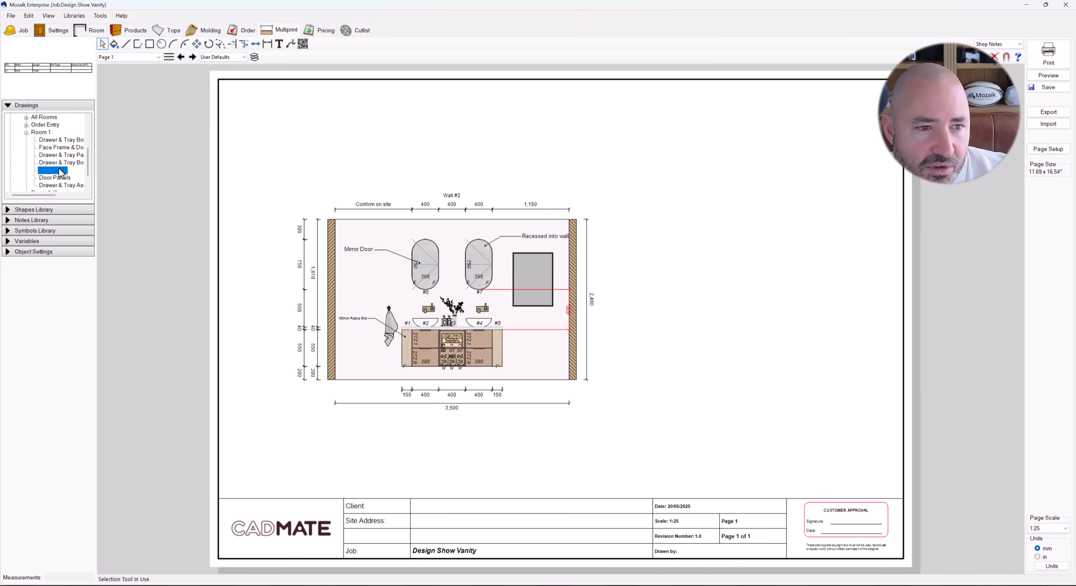
click(60, 178)
scroll(61, 180, down, 1)
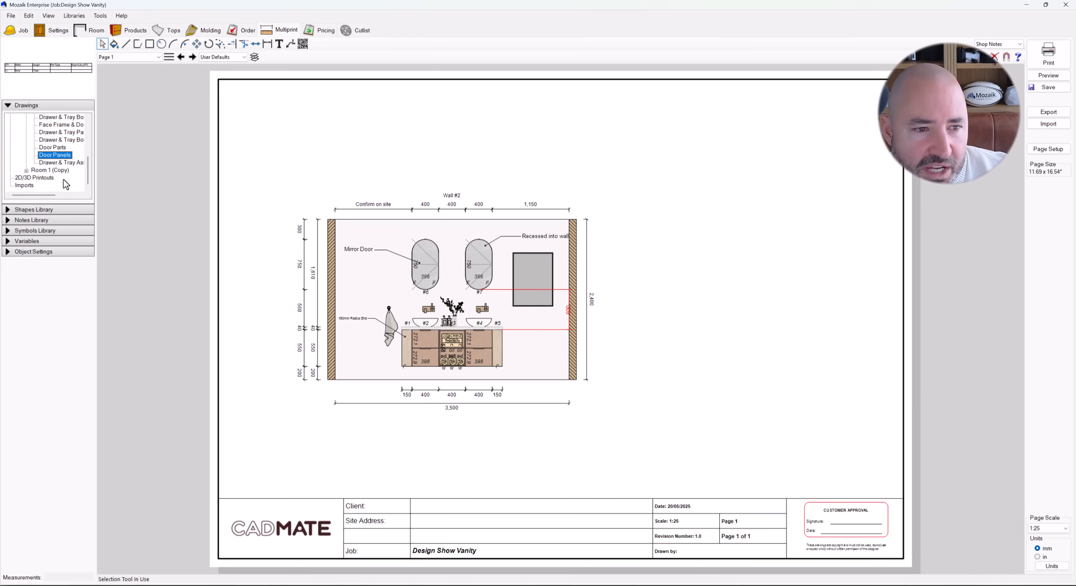
click(57, 162)
click(56, 150)
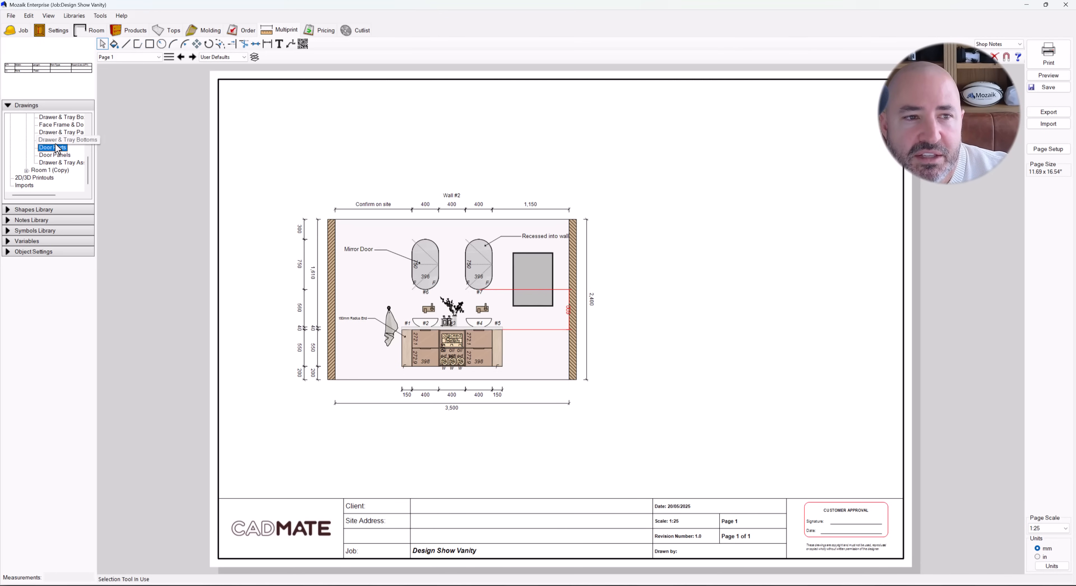
Place Room 1's Drawer & Tray Bottoms table on the page above the Wall #2 elevation
click(56, 141)
mouse_move(56, 142)
mouse_down()
mouse_move(437, 155)
mouse_move(375, 158)
mouse_up()
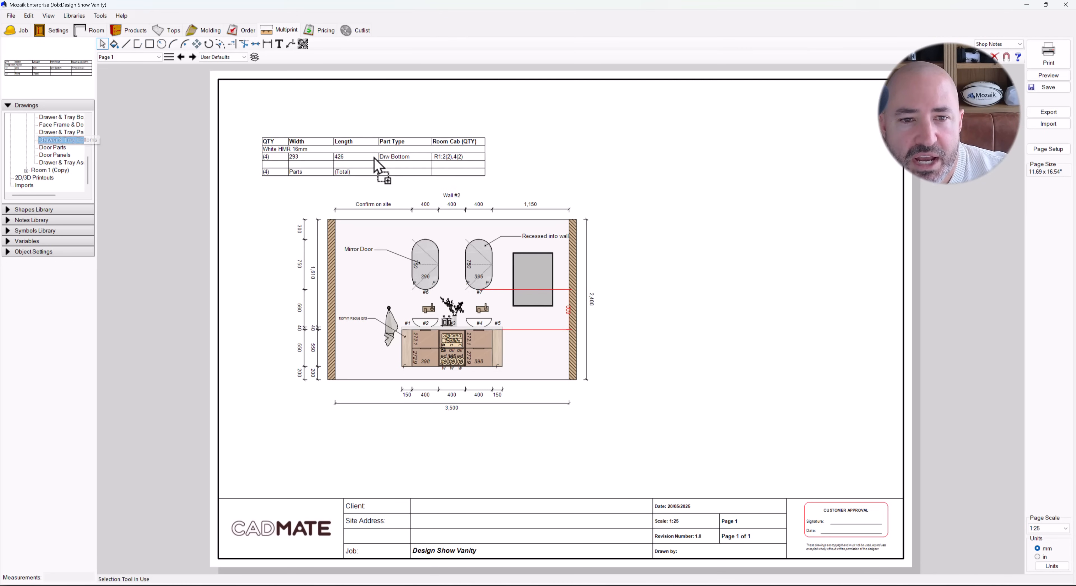
click(279, 144)
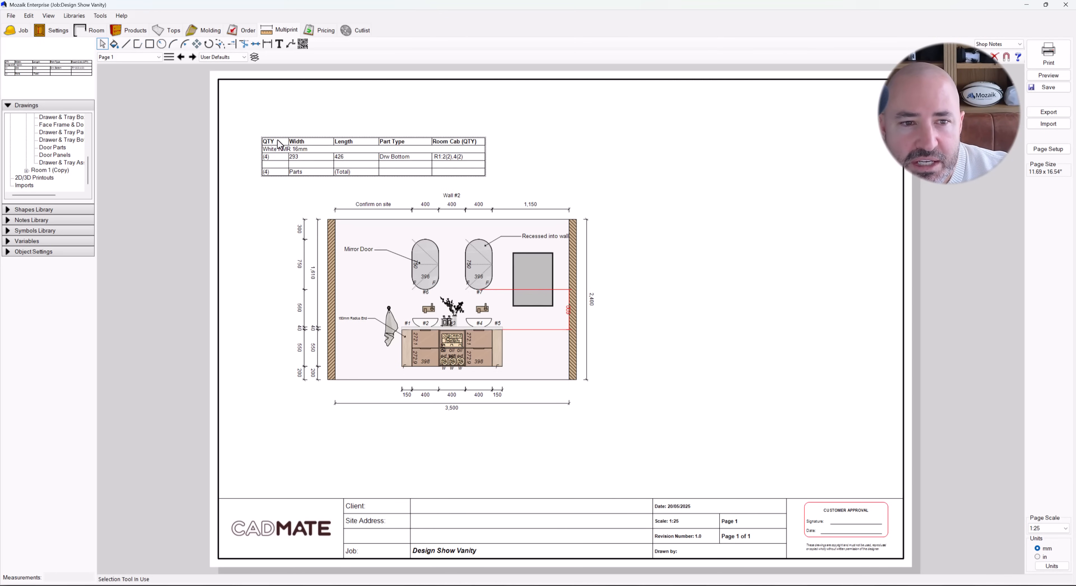
scroll(55, 158, up, 2)
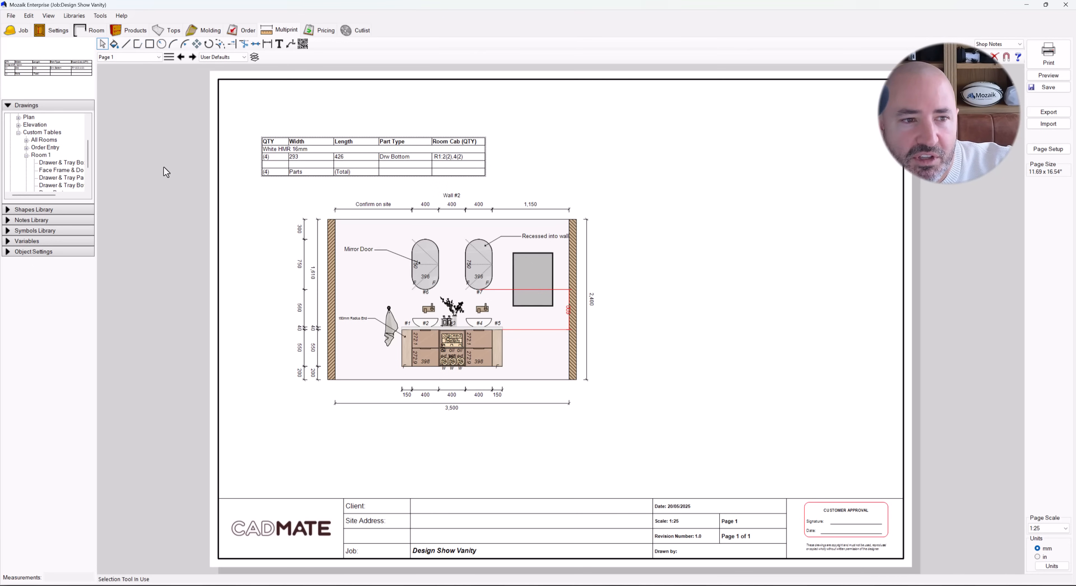
scroll(50, 150, up, 3)
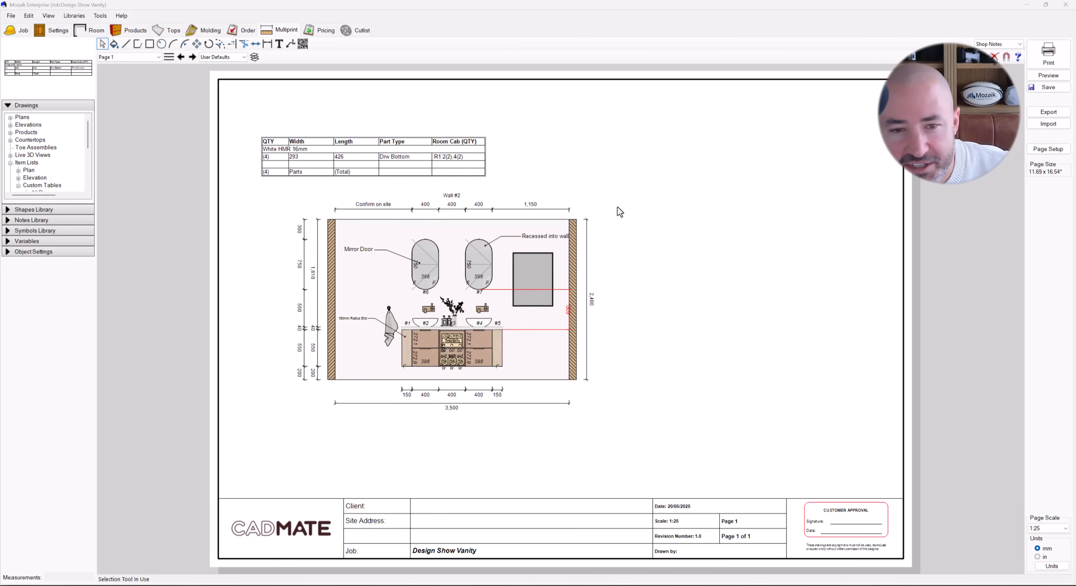
Place a Wall Cabinet from the favorites against Wall #1 in the Products floor plan
click(142, 31)
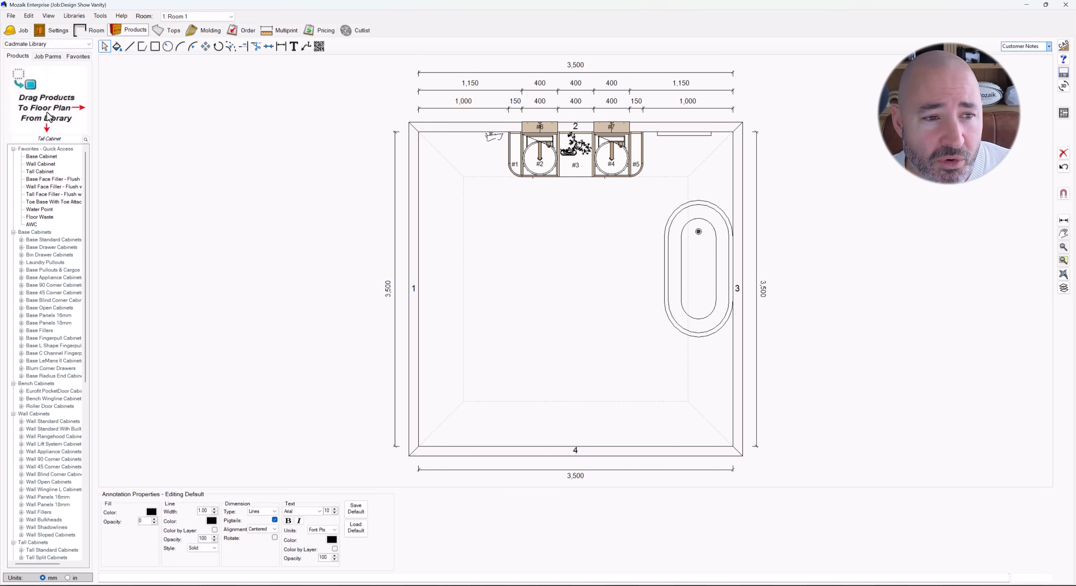
click(41, 163)
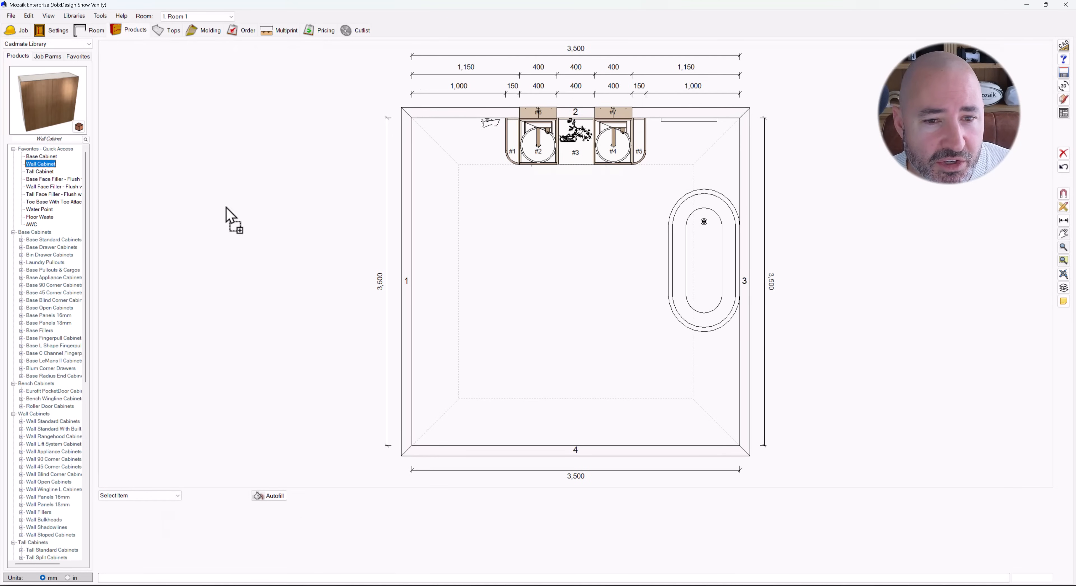
click(430, 258)
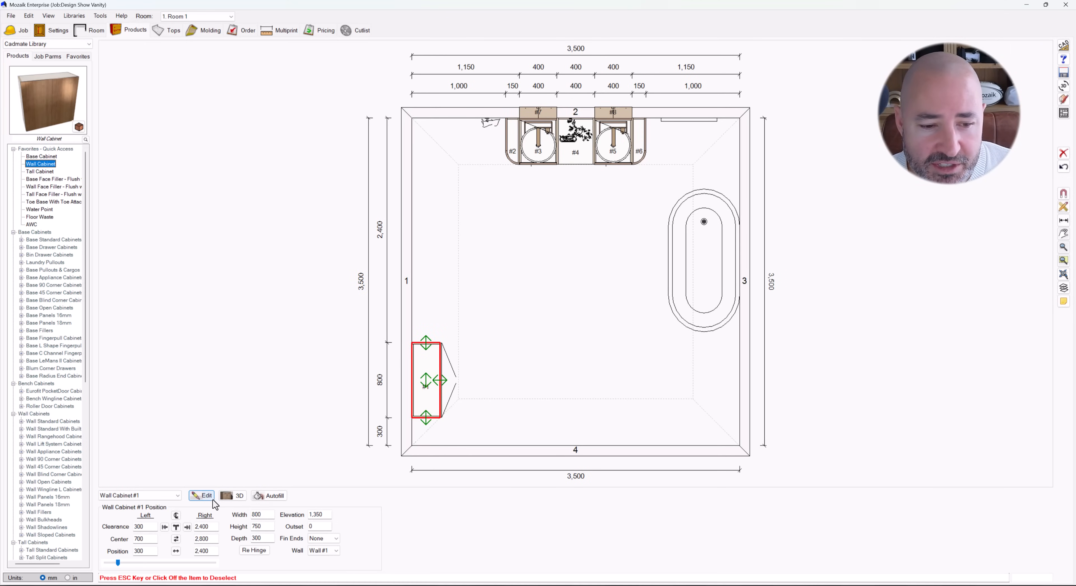
Examine the Wall #1 cabinet's Snap To options in the product editor, discard the edits and delete the cabinet
click(201, 495)
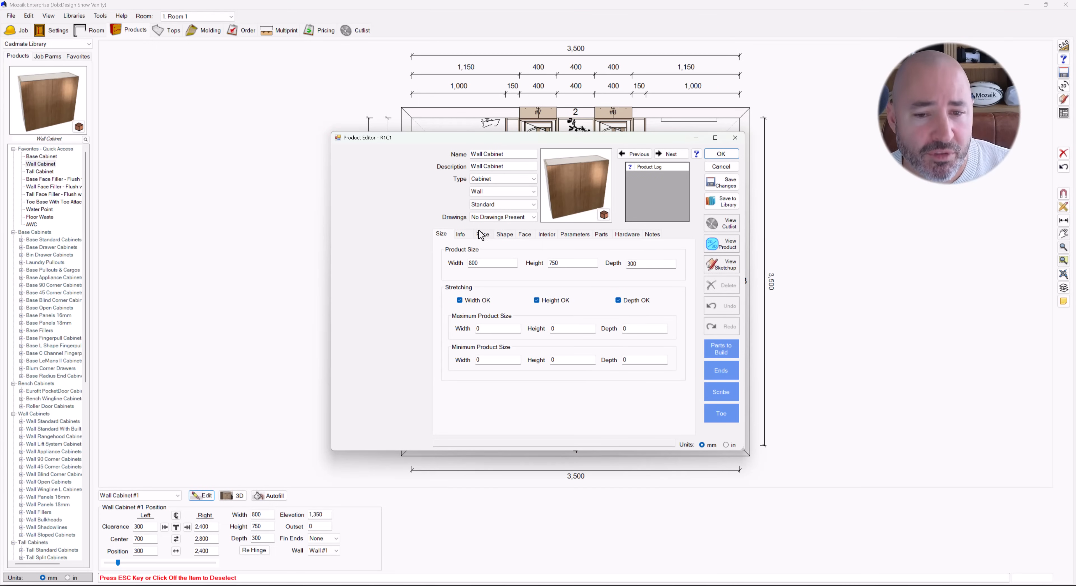
click(461, 235)
click(657, 265)
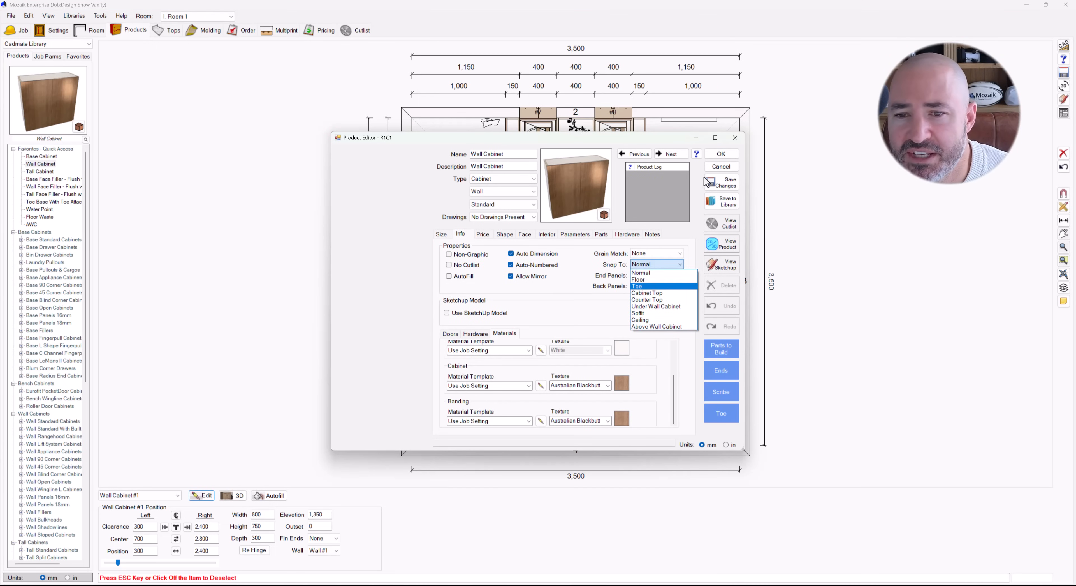
click(717, 167)
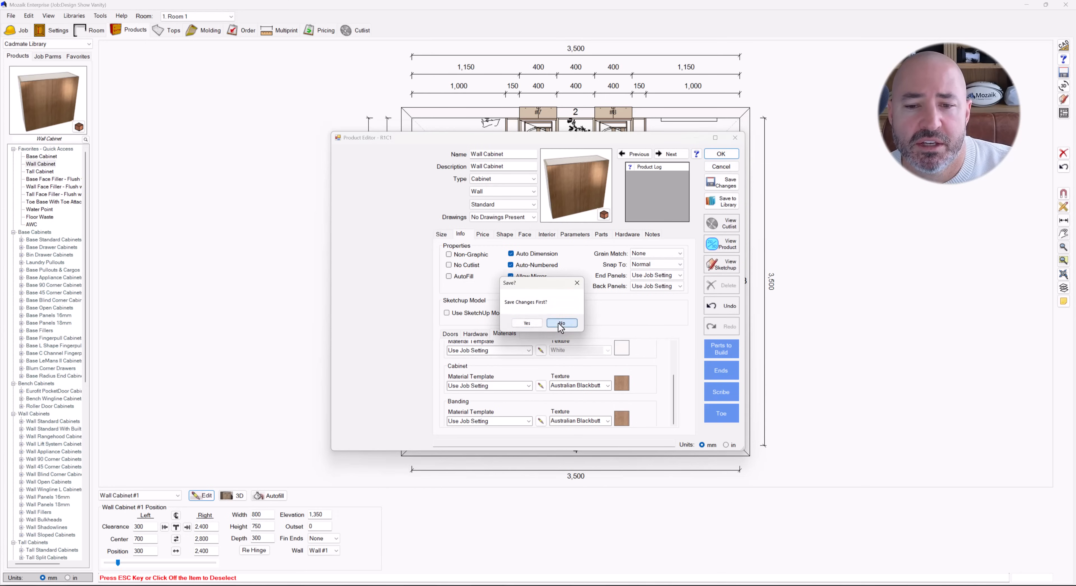
click(555, 322)
key(Delete)
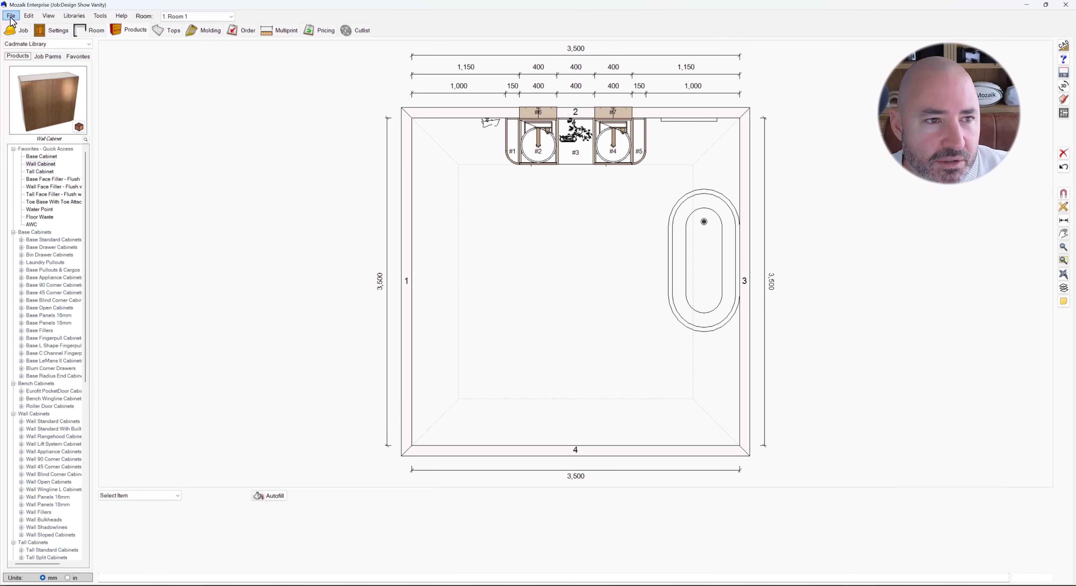
Create a new room named Room 3 in the job
click(184, 17)
click(185, 40)
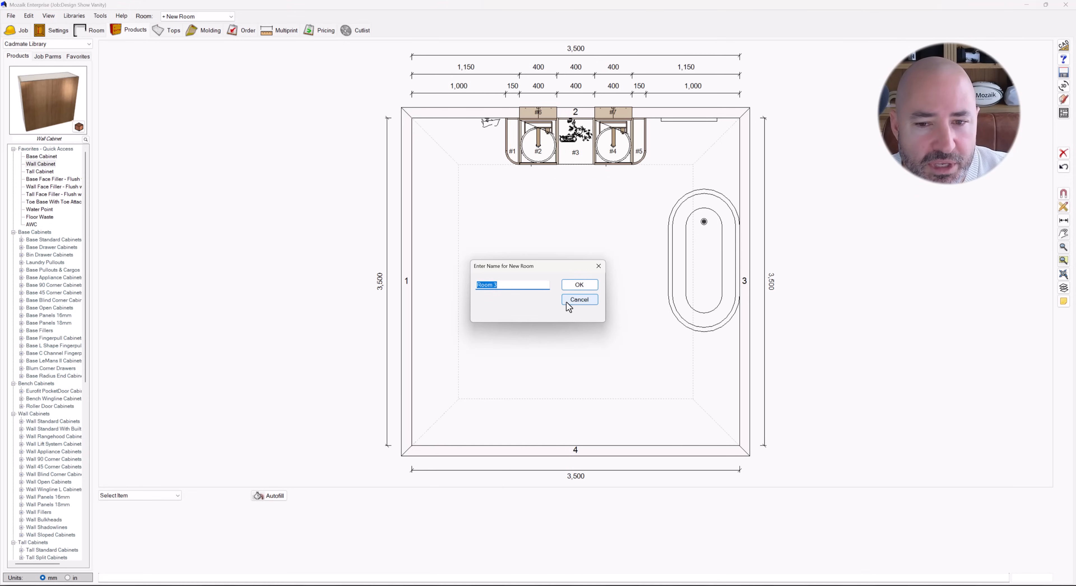
click(571, 286)
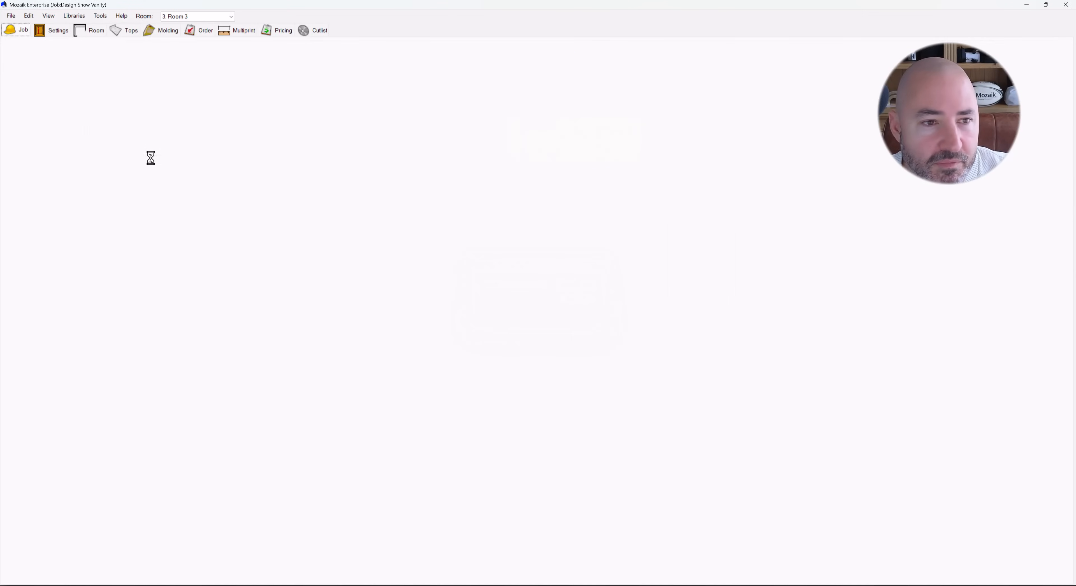
Lay out Room 3 using the typical layout with a single wall
click(90, 30)
click(36, 63)
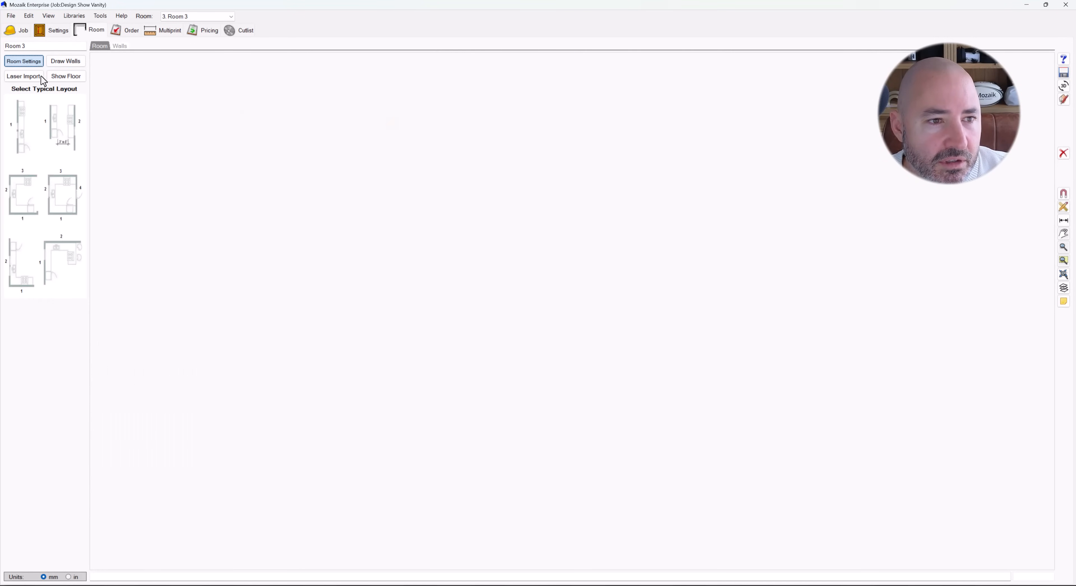
click(26, 106)
Place a Wall Cabinet from the favorites on Wall #1 and centre it along the wall
click(126, 33)
drag(40, 163, 418, 204)
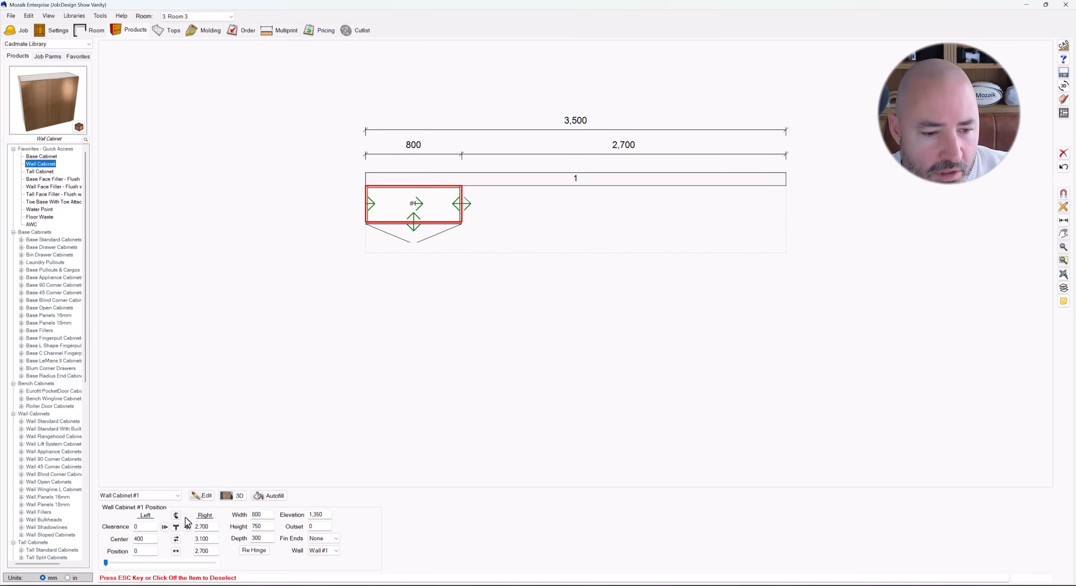
click(176, 514)
Set the material of the wall cabinet's UnFin End (L) part to Polytec 18mm in its part properties
double_click(609, 201)
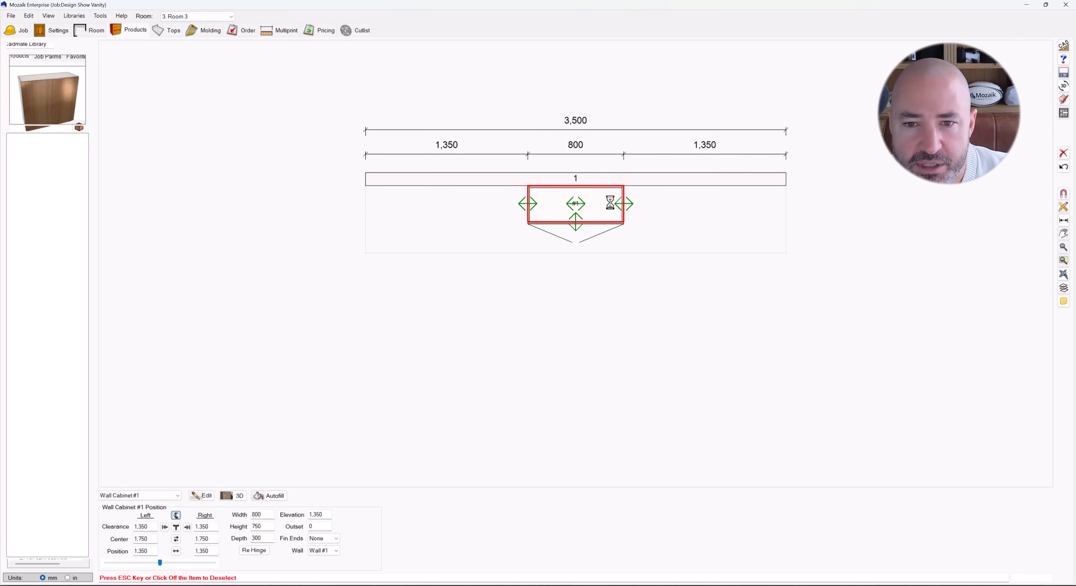
click(604, 235)
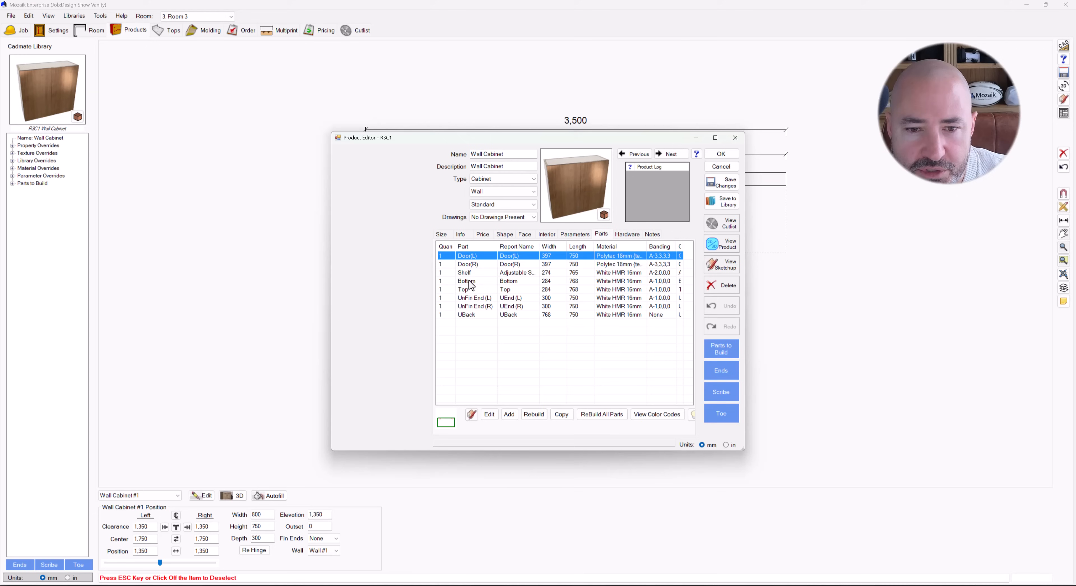
click(479, 298)
click(489, 414)
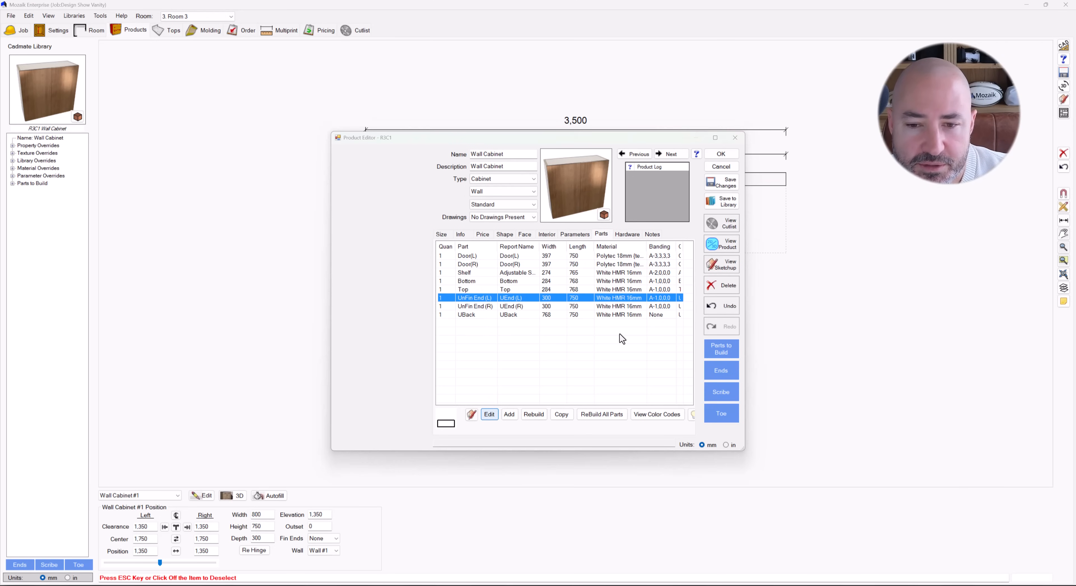
click(558, 271)
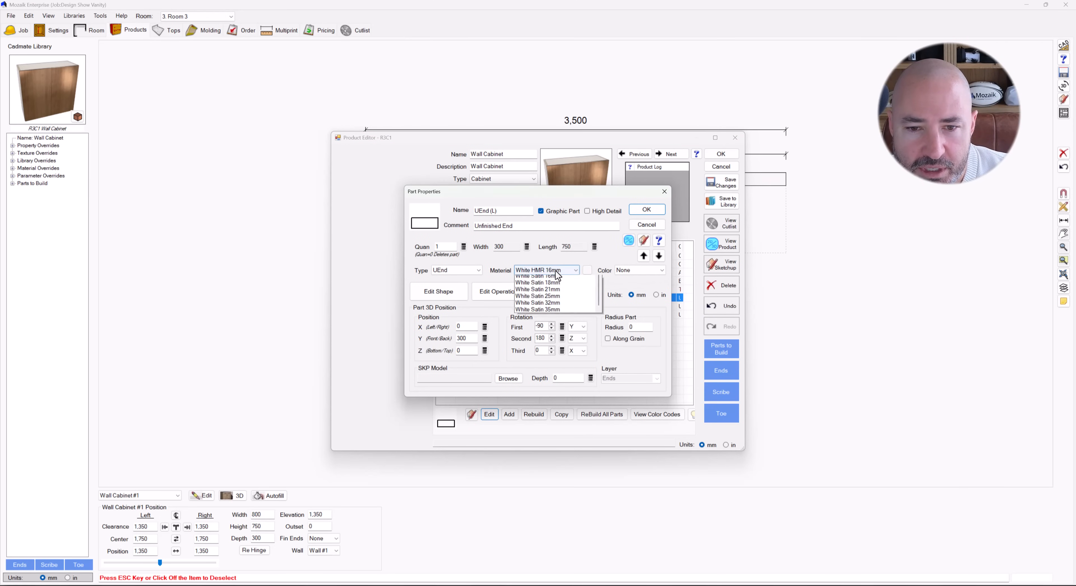
drag(598, 437, 604, 374)
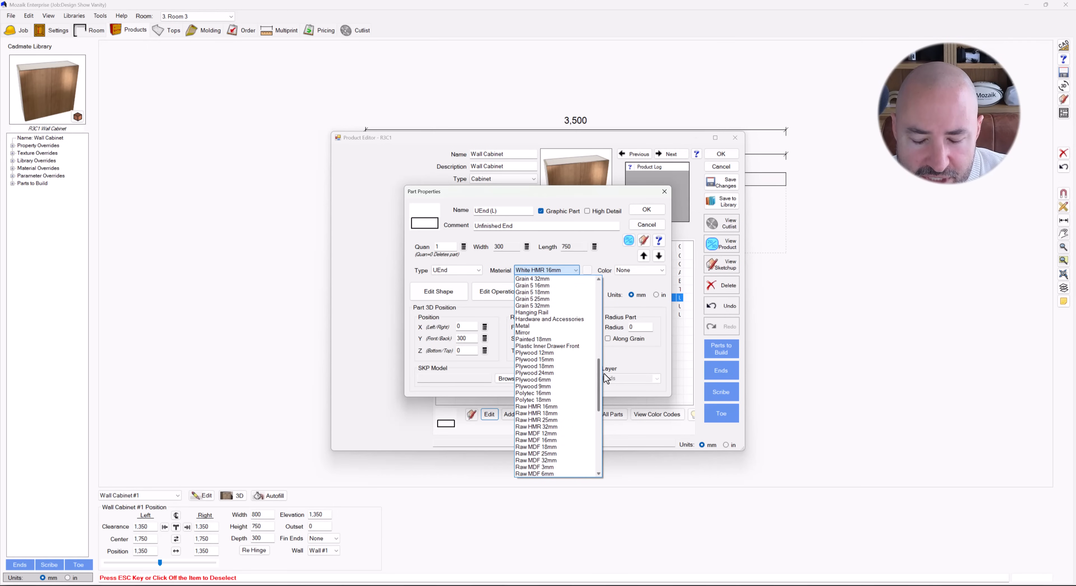
click(532, 400)
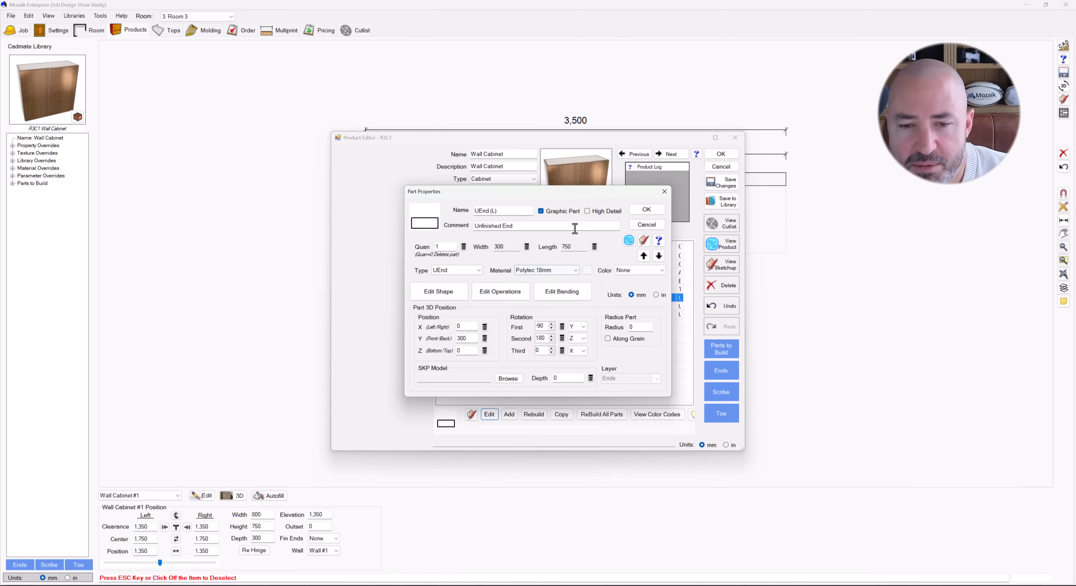
Apply the Combat Teak Matt texture override to the left unfinished end and accept the part properties
click(588, 269)
scroll(504, 288, down, 3)
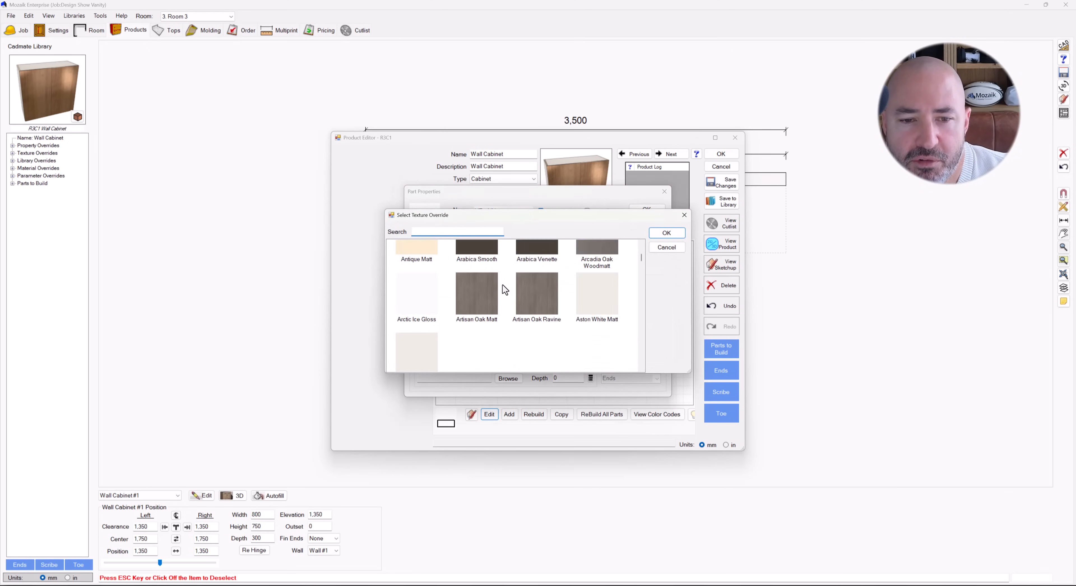
scroll(507, 290, down, 5)
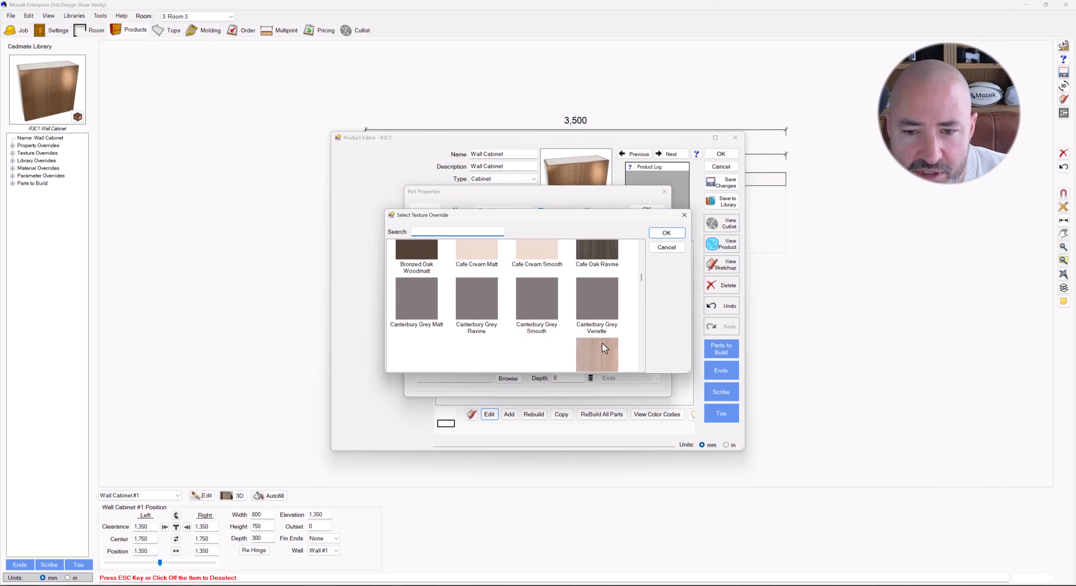
scroll(602, 342, down, 3)
scroll(576, 301, up, 5)
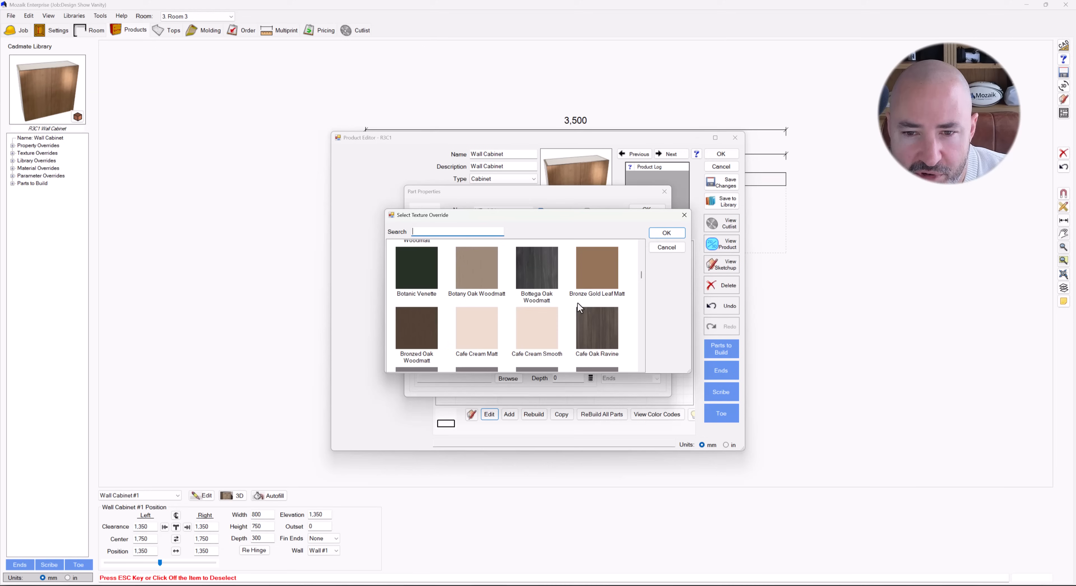
scroll(582, 304, down, 6)
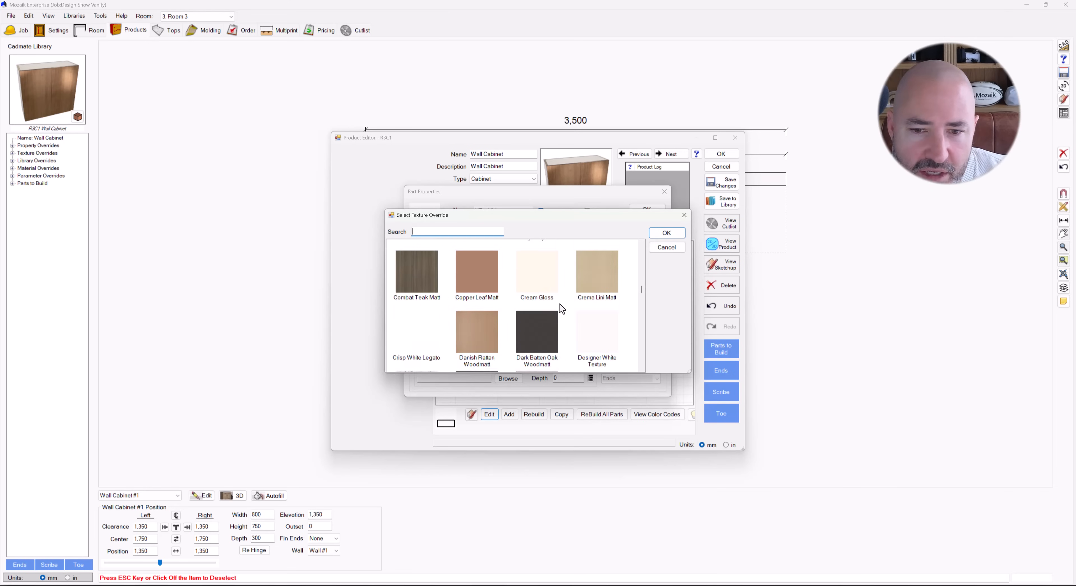
scroll(530, 317, down, 2)
double_click(418, 269)
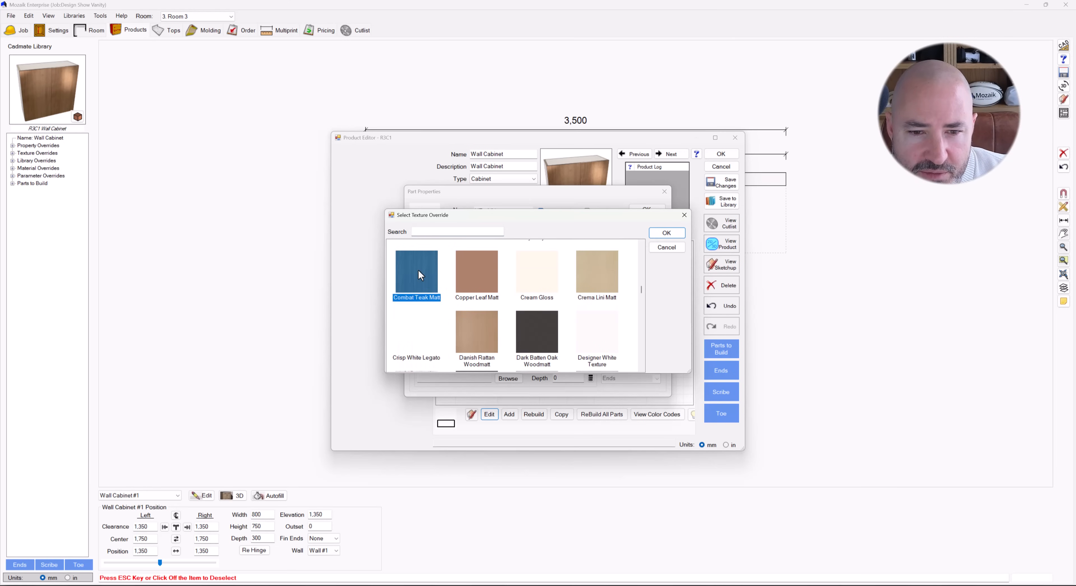
click(647, 209)
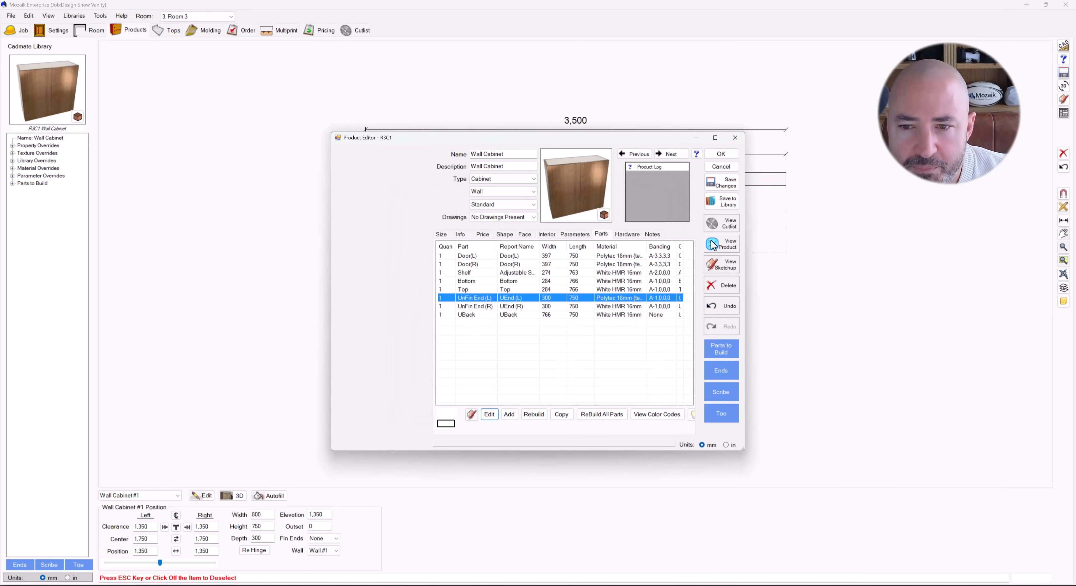
Examine the wall cabinet's left end and its grain in the product viewer's Perspective view
click(724, 250)
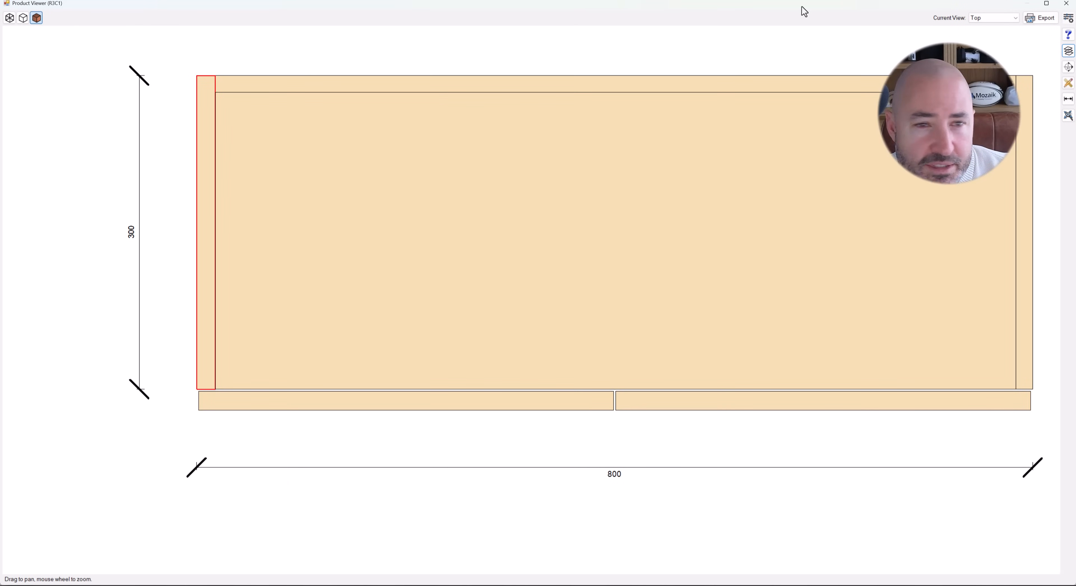
click(994, 18)
click(1002, 50)
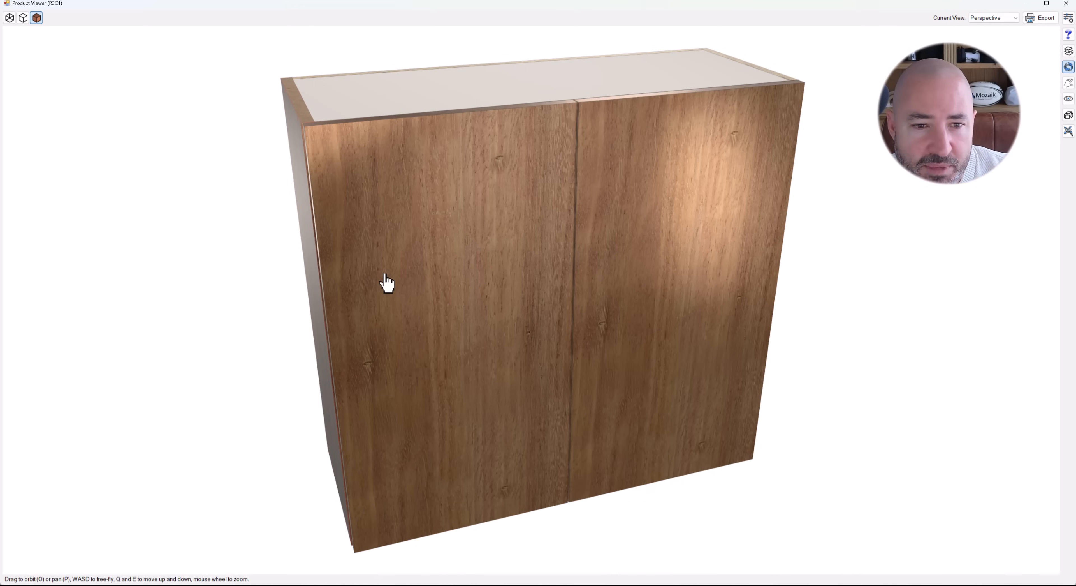
drag(384, 283, 709, 259)
scroll(722, 225, down, 3)
scroll(547, 321, up, 5)
drag(547, 318, 556, 289)
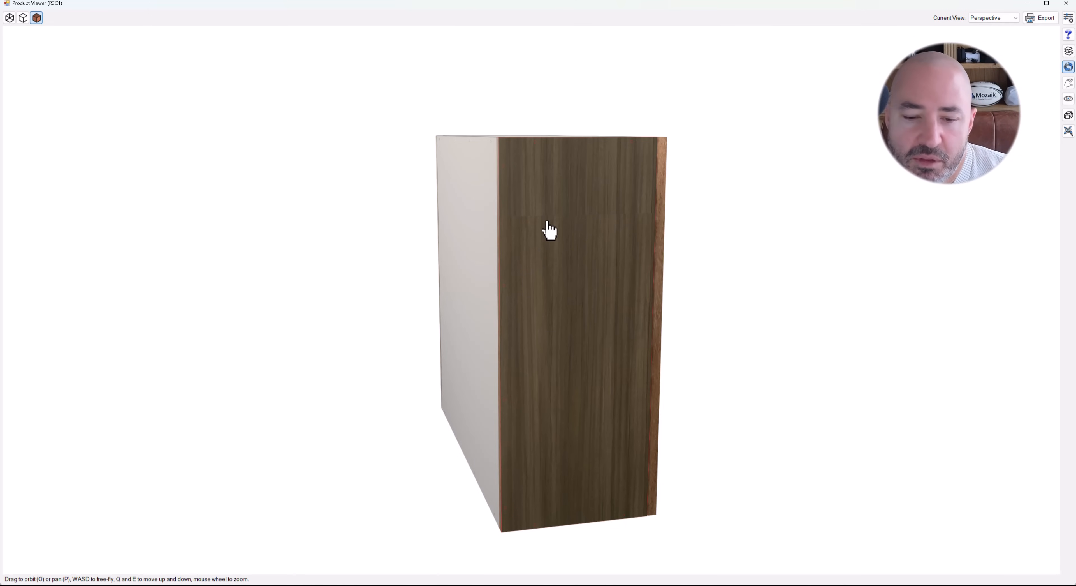
drag(607, 272, 593, 240)
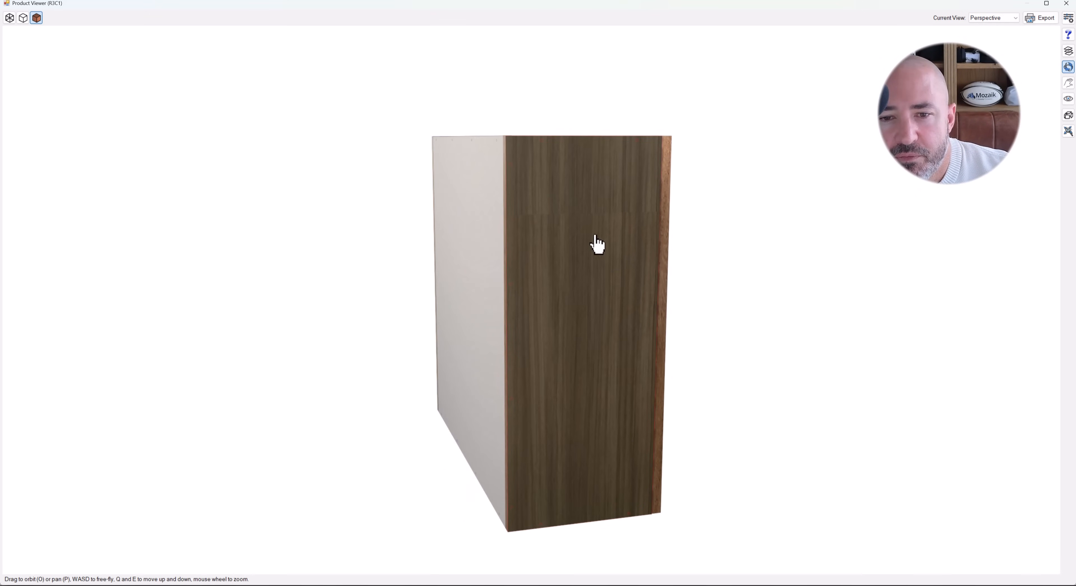
click(1066, 6)
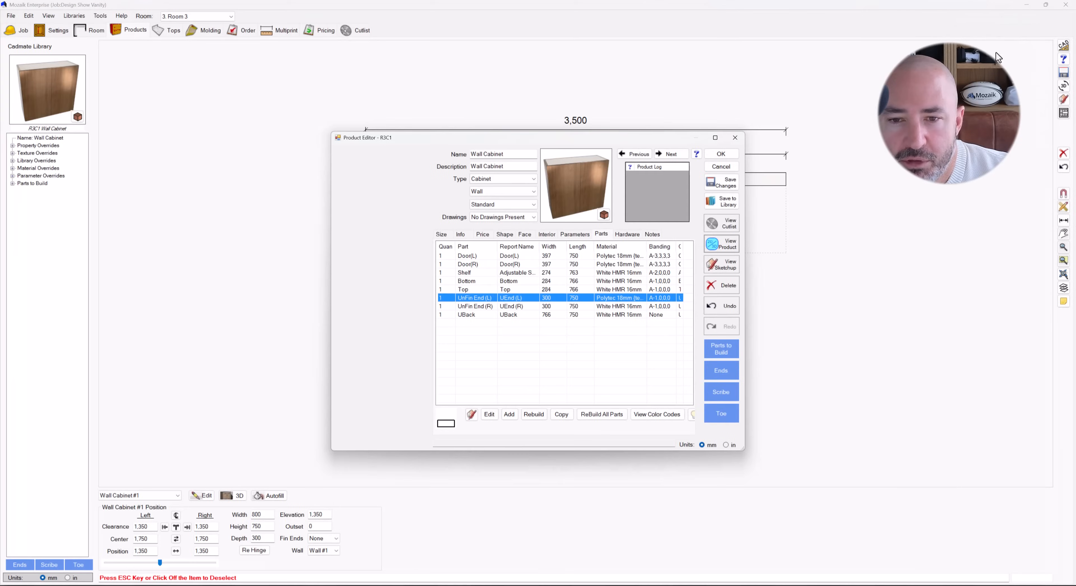
Reopen the product viewer, reduce its window and arrange it side by side with the product editor
click(721, 244)
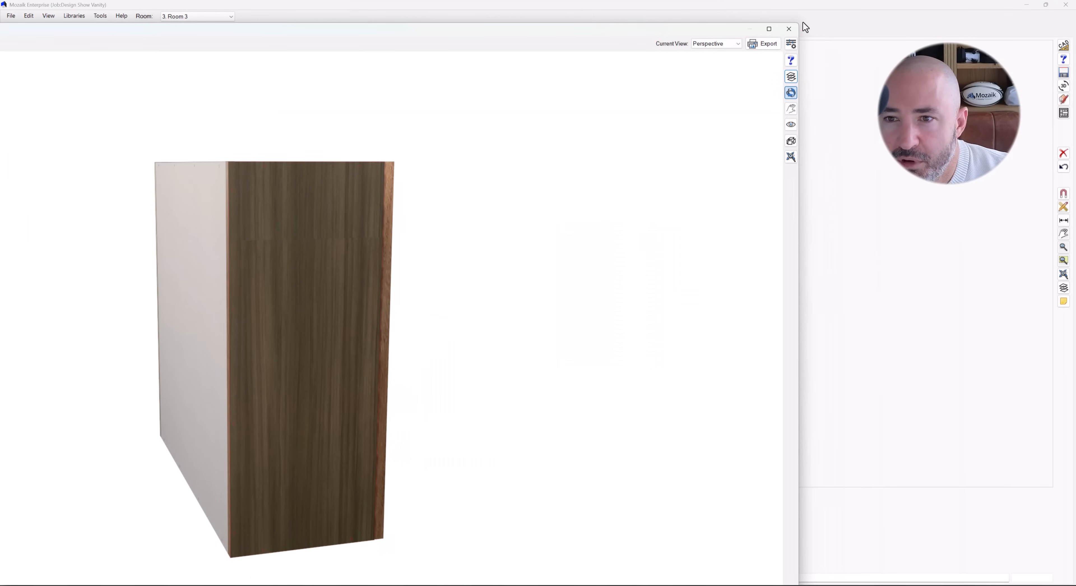
drag(342, 223, 190, 282)
drag(105, 288, 430, 130)
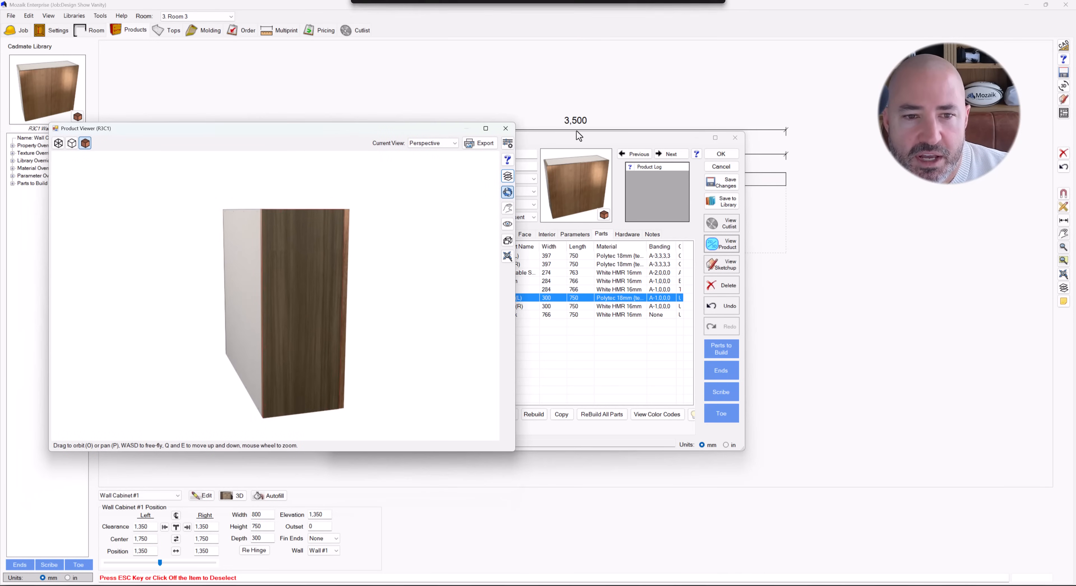
drag(594, 137, 750, 118)
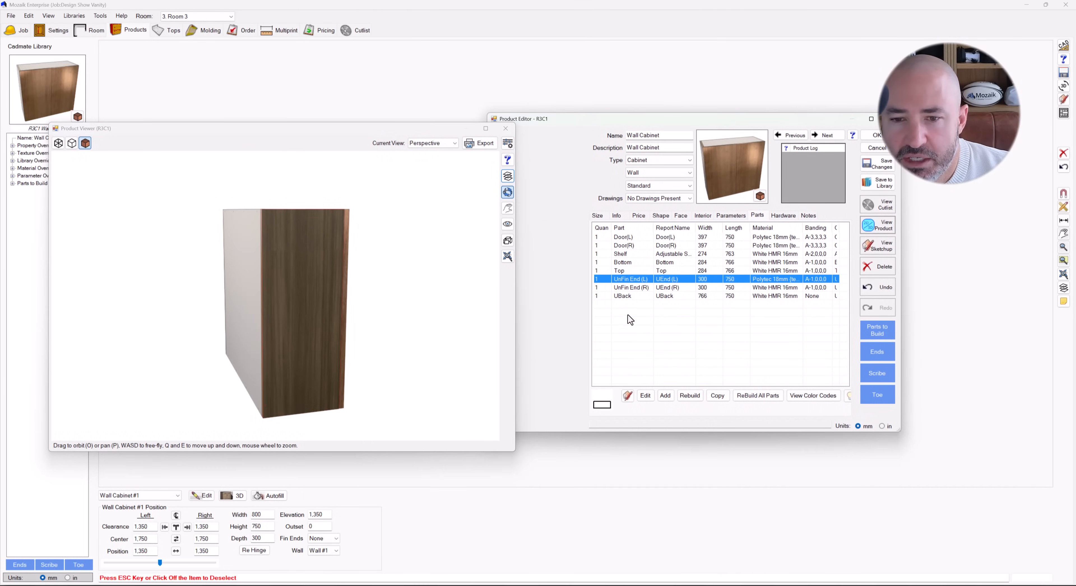
Try third rotations of 90 and 45 on the UEnd (L) part, reset it to 0 and discard the edits
click(645, 395)
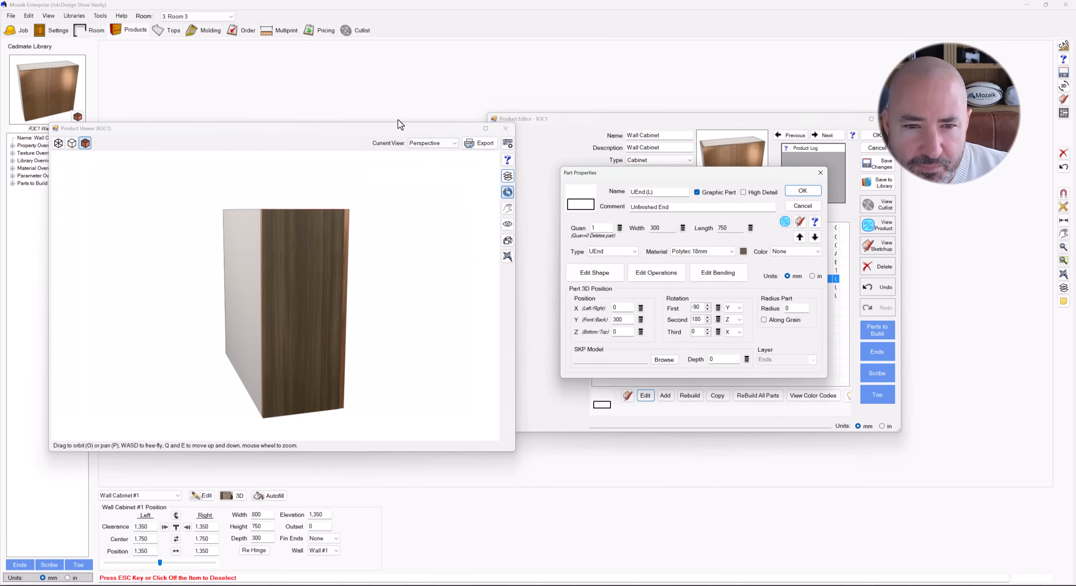
click(707, 329)
drag(348, 259, 269, 367)
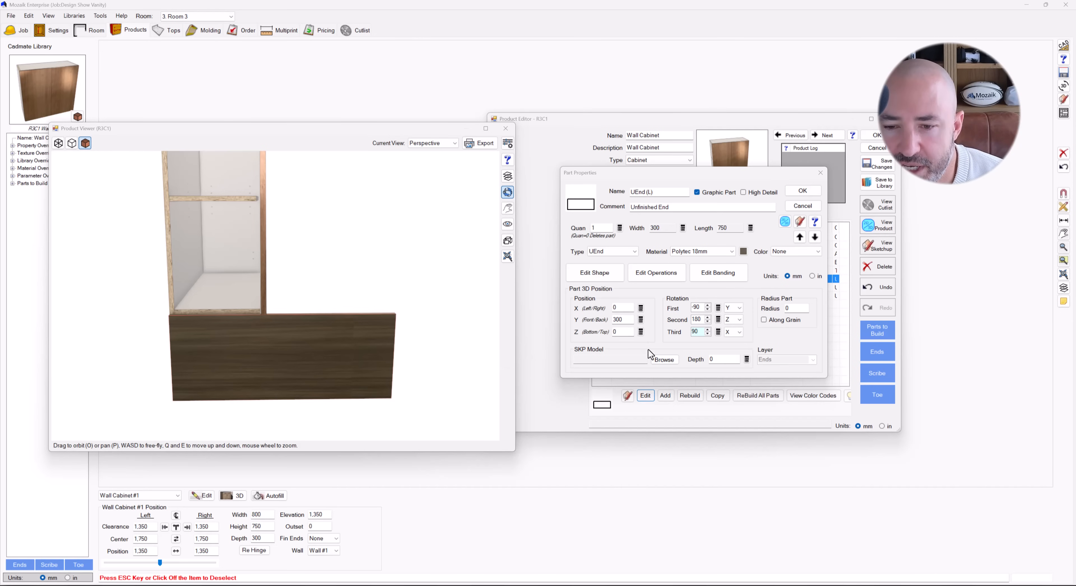
click(680, 335)
text(45)
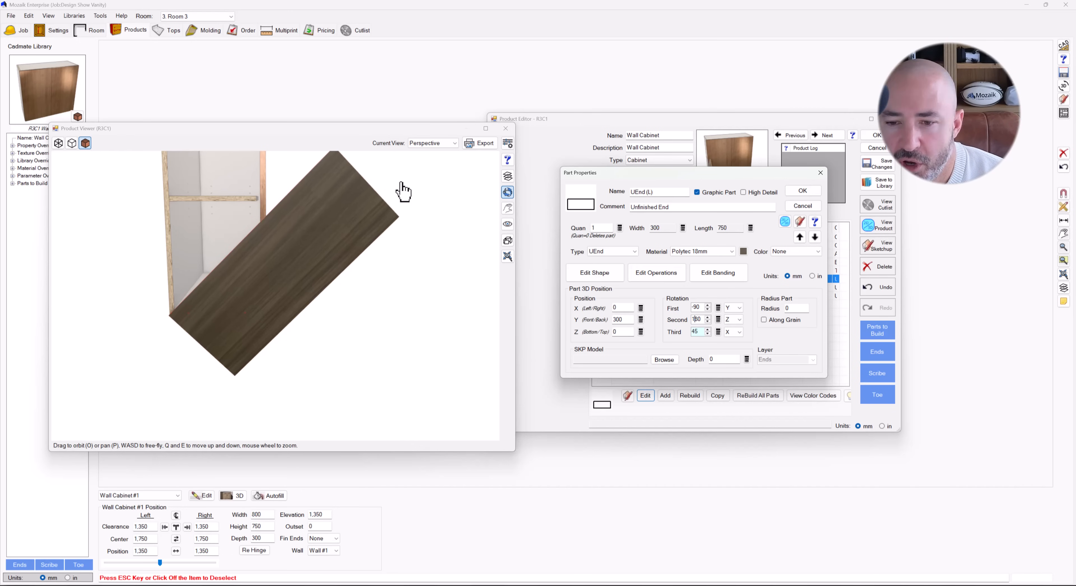
double_click(697, 332)
text(0)
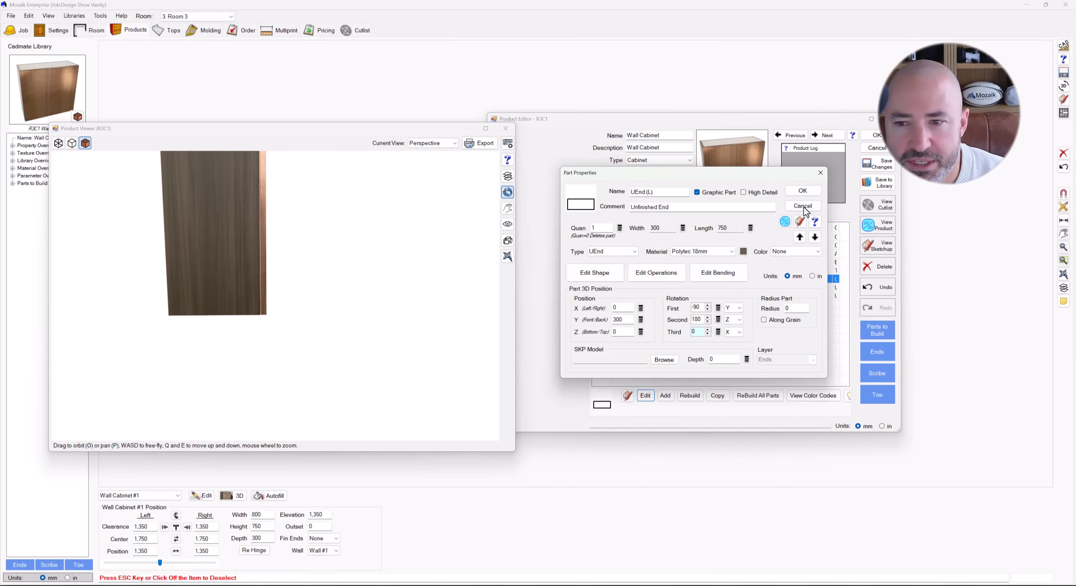
click(802, 206)
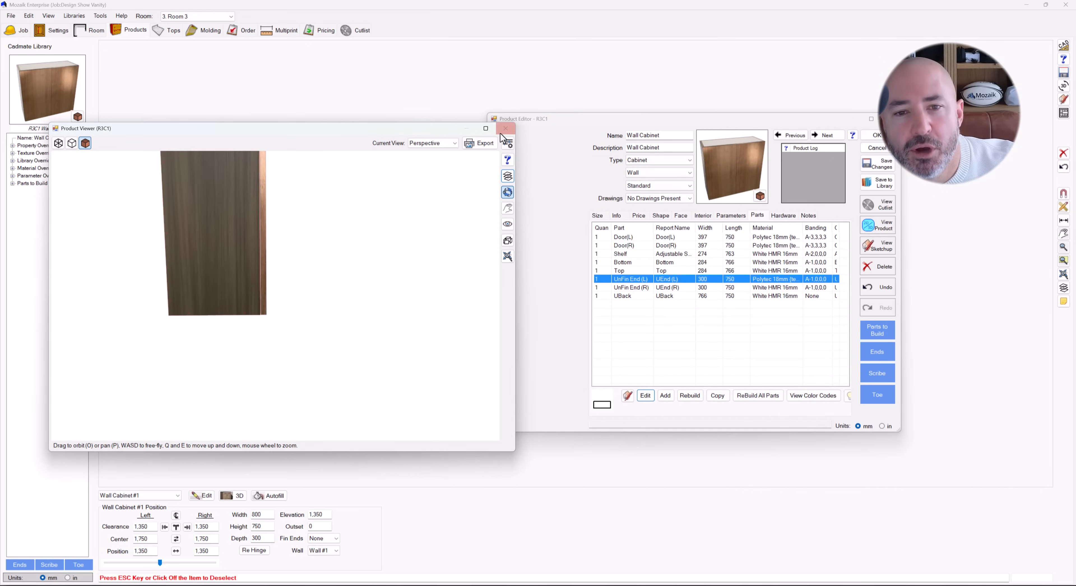
Close the product viewer, accept the wall cabinet's product edits and switch to Room 1
click(505, 129)
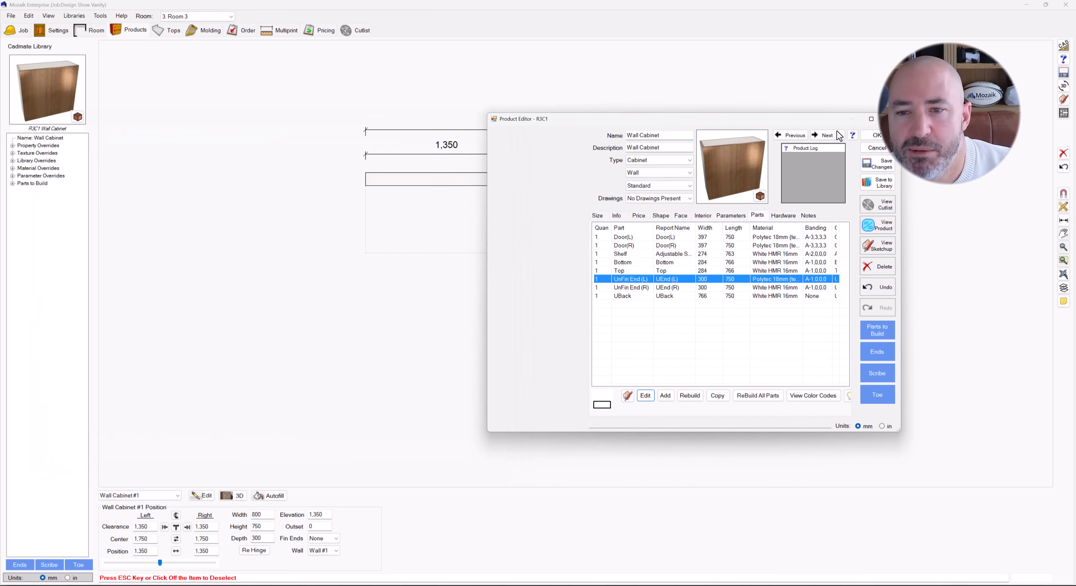
click(876, 136)
click(497, 356)
click(171, 19)
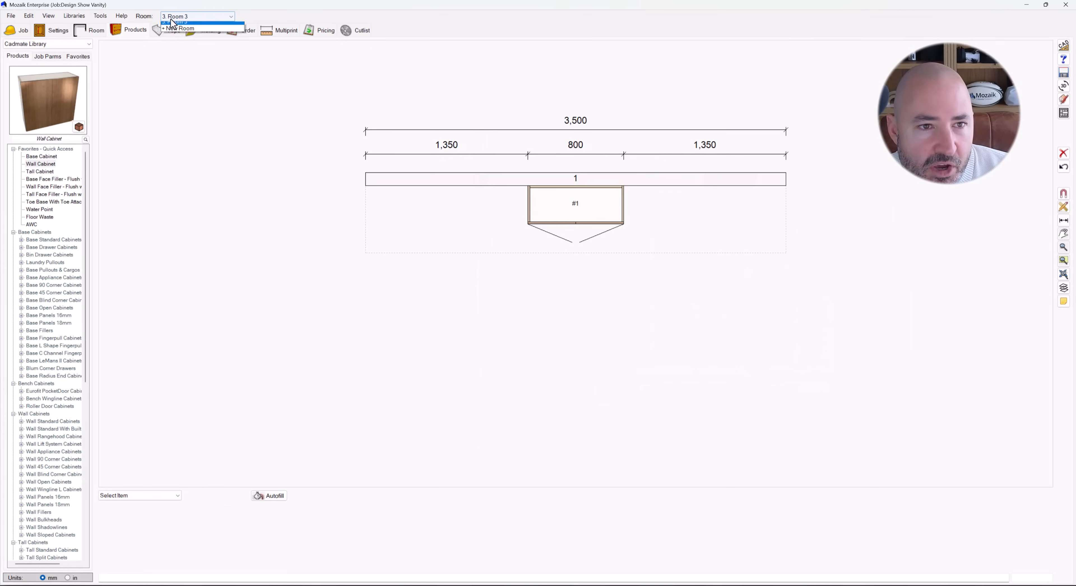
click(179, 24)
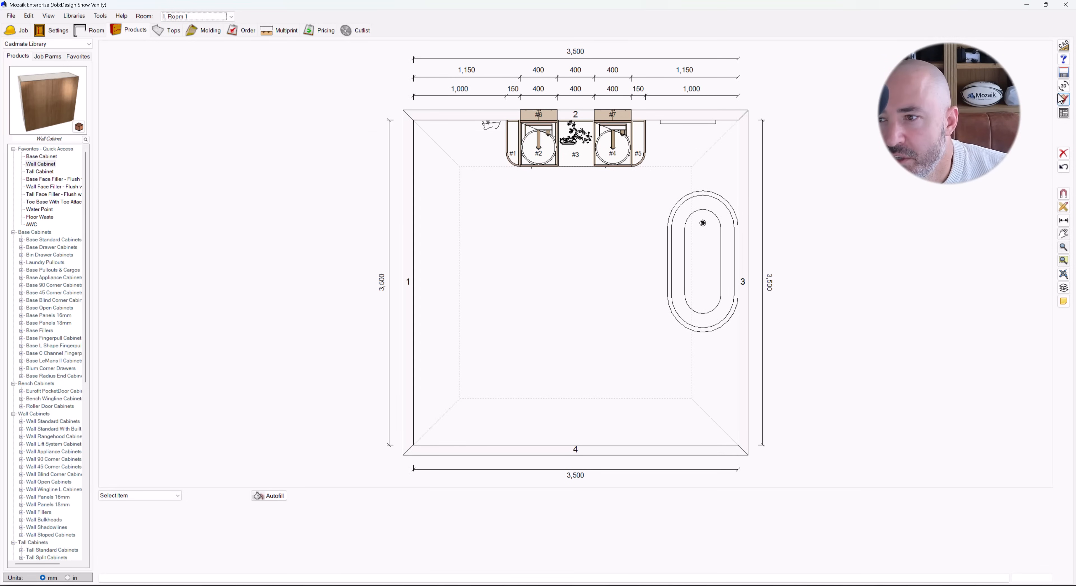
Examine the vanity wall through the archway in Room 1's 3D room viewer
click(1063, 87)
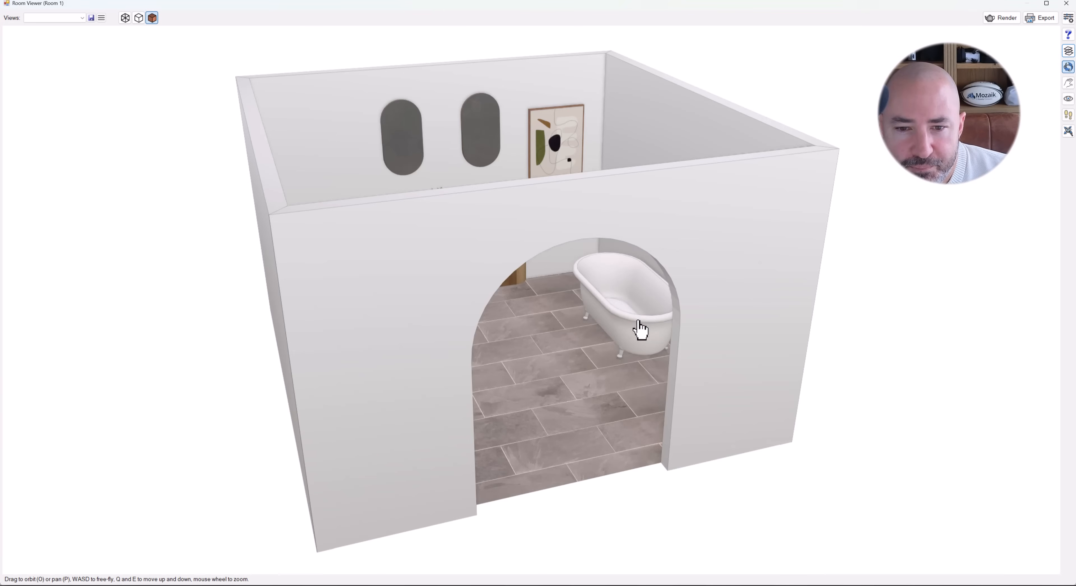
drag(634, 377, 523, 305)
scroll(534, 304, up, 5)
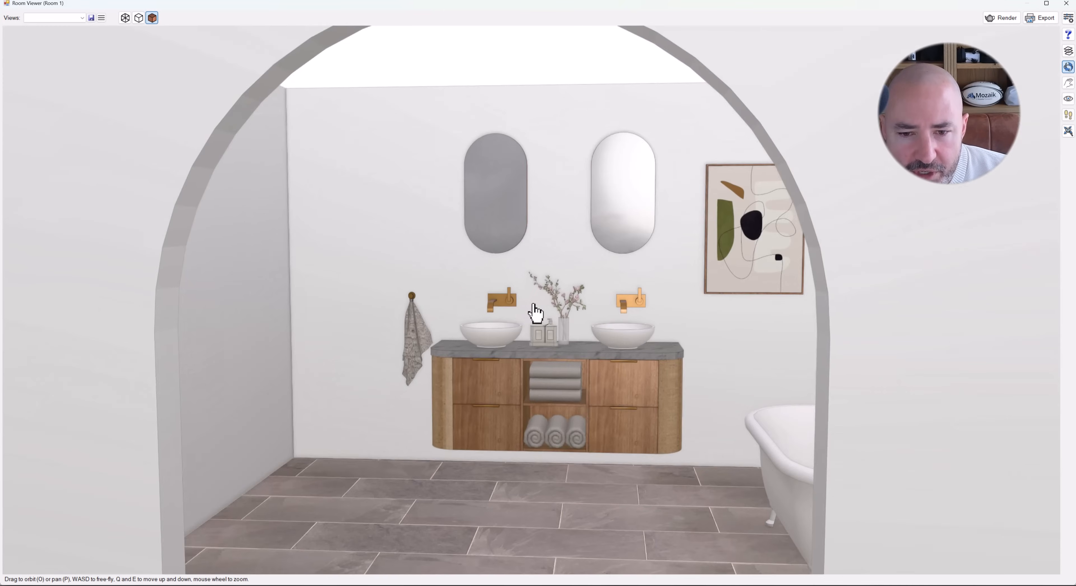
scroll(536, 313, up, 4)
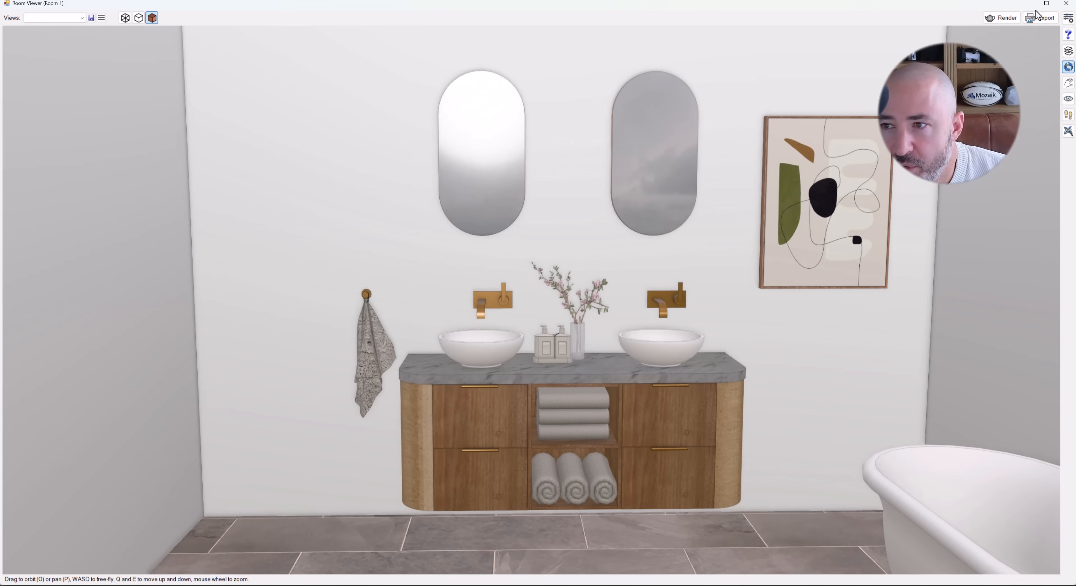
click(1065, 4)
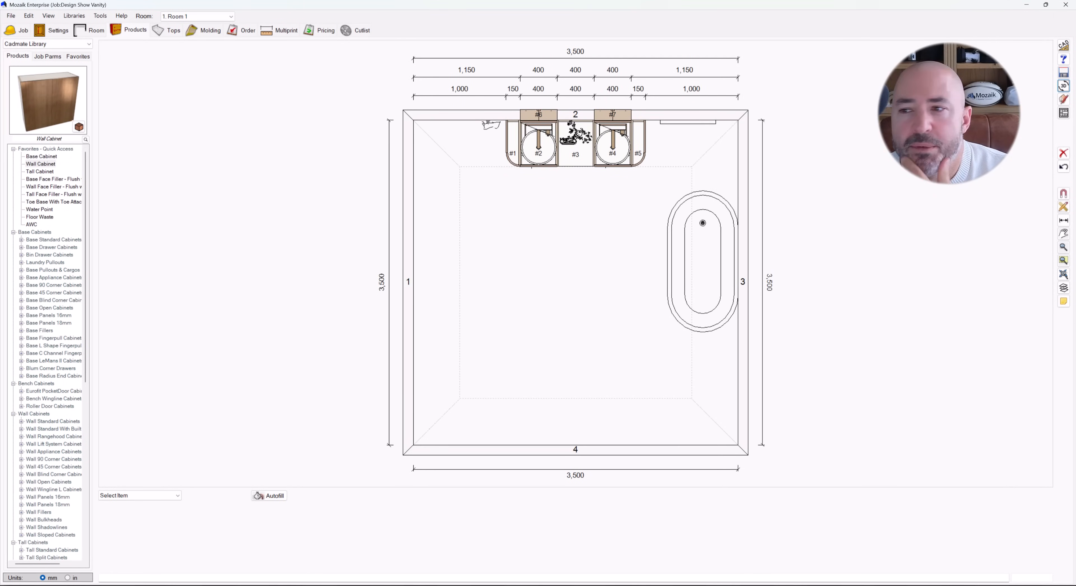
Try to open Room 1 in SketchUp with a floor and Number cabinet labels, declining the SketchUp FixIt tool
click(1063, 99)
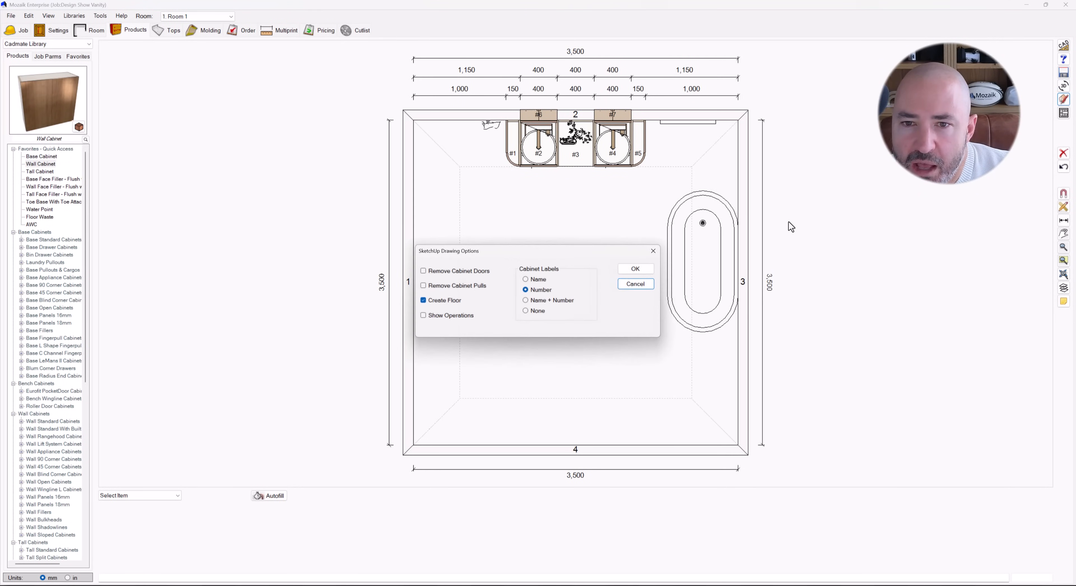
click(633, 272)
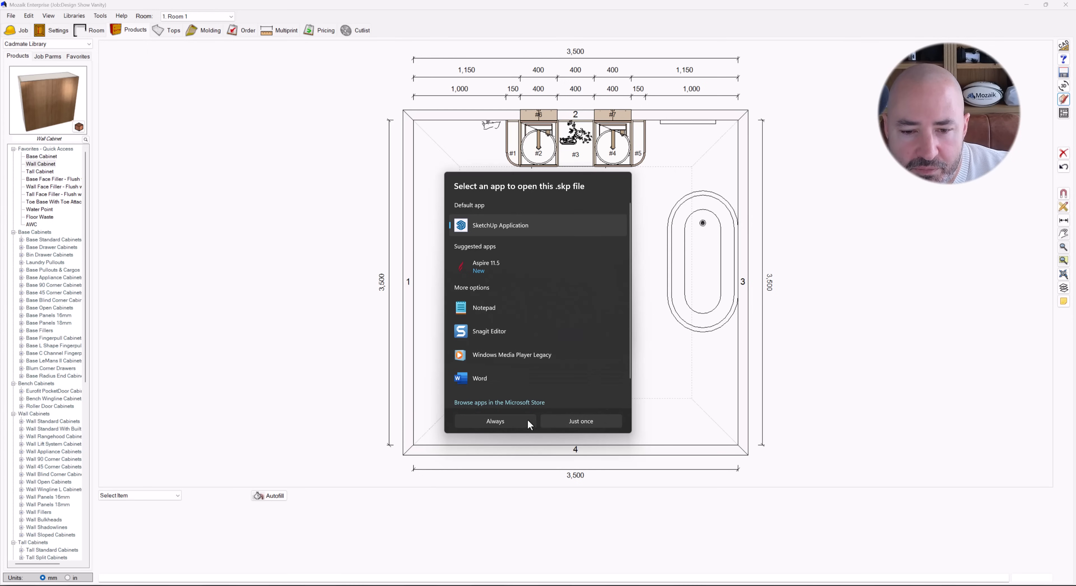
click(580, 422)
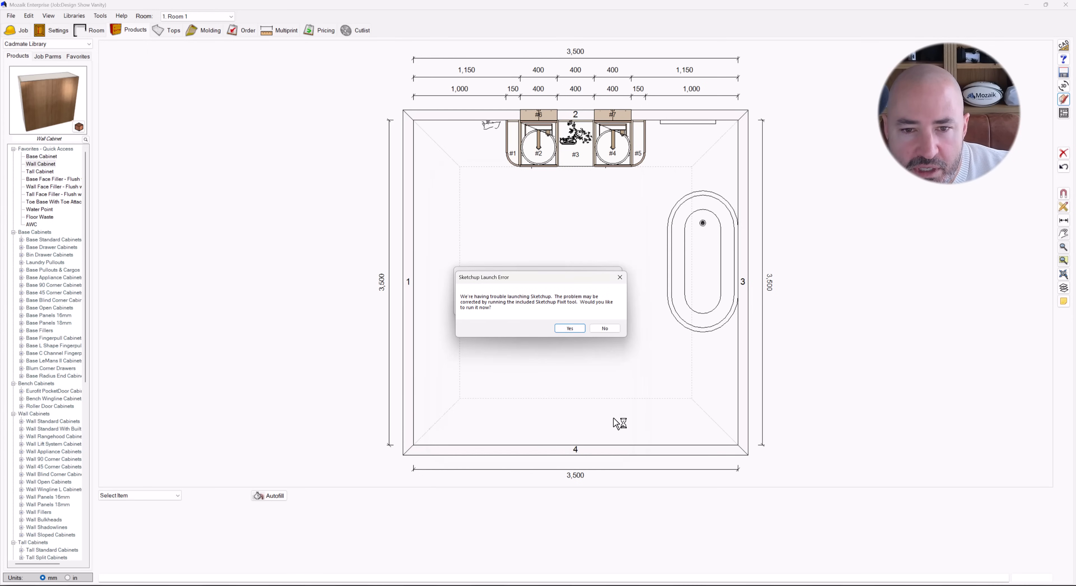
click(603, 330)
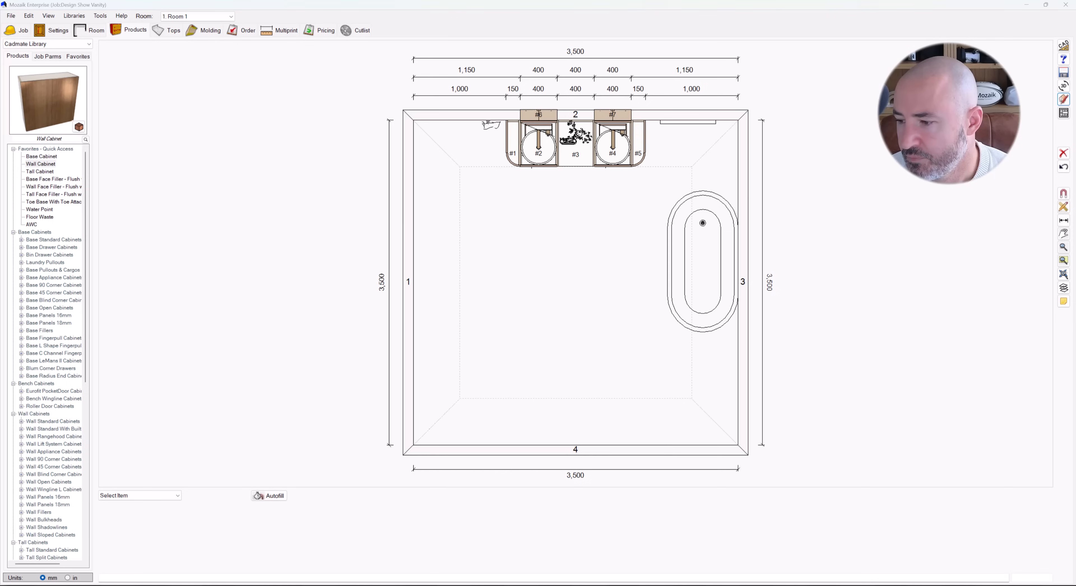
Examine Room 1's vanity and bathtub through the archway in the 3D room viewer and close the viewer
click(1062, 86)
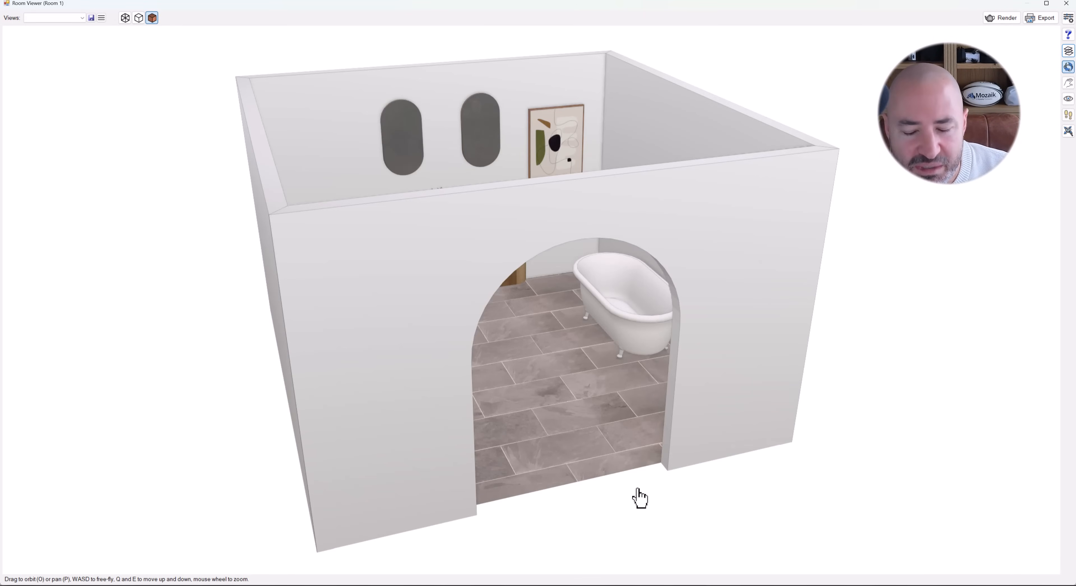
drag(639, 497, 497, 425)
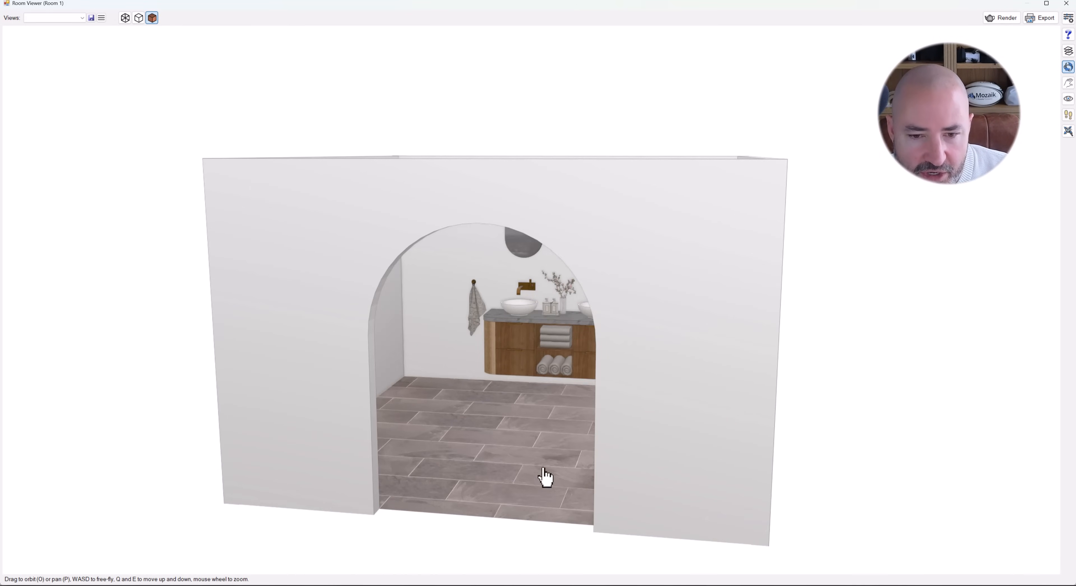
drag(544, 476, 614, 427)
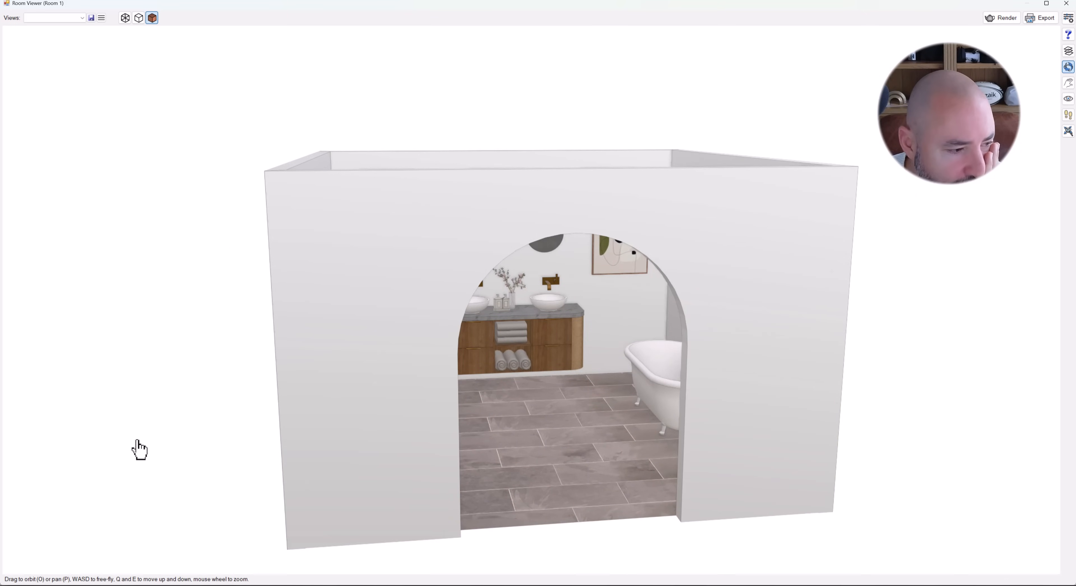
click(1066, 3)
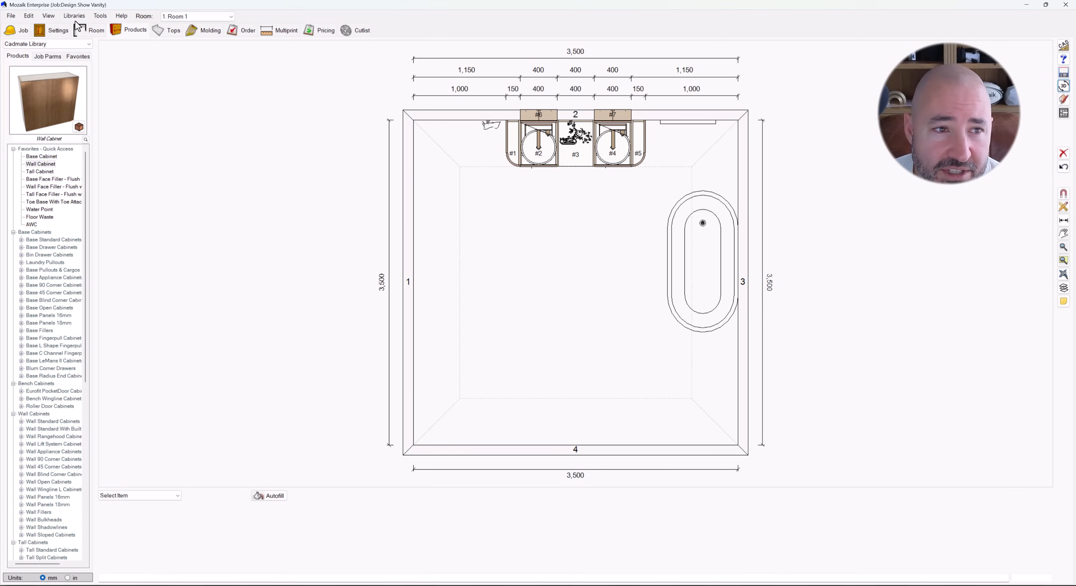
Try adding a room note field named bbfb in Room 1's settings, check the available field types and discard the field
click(65, 29)
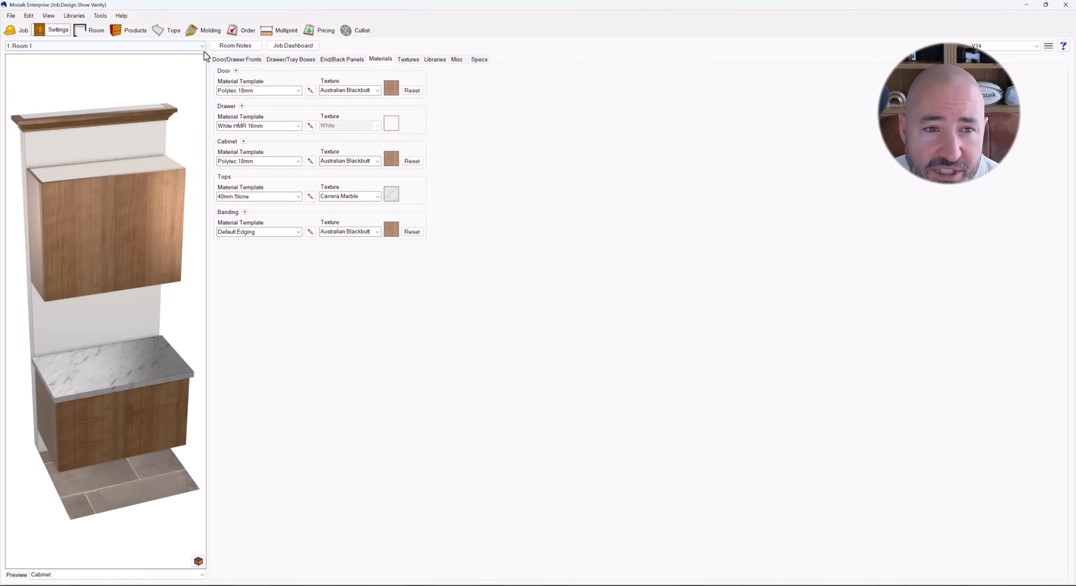
click(235, 46)
click(643, 257)
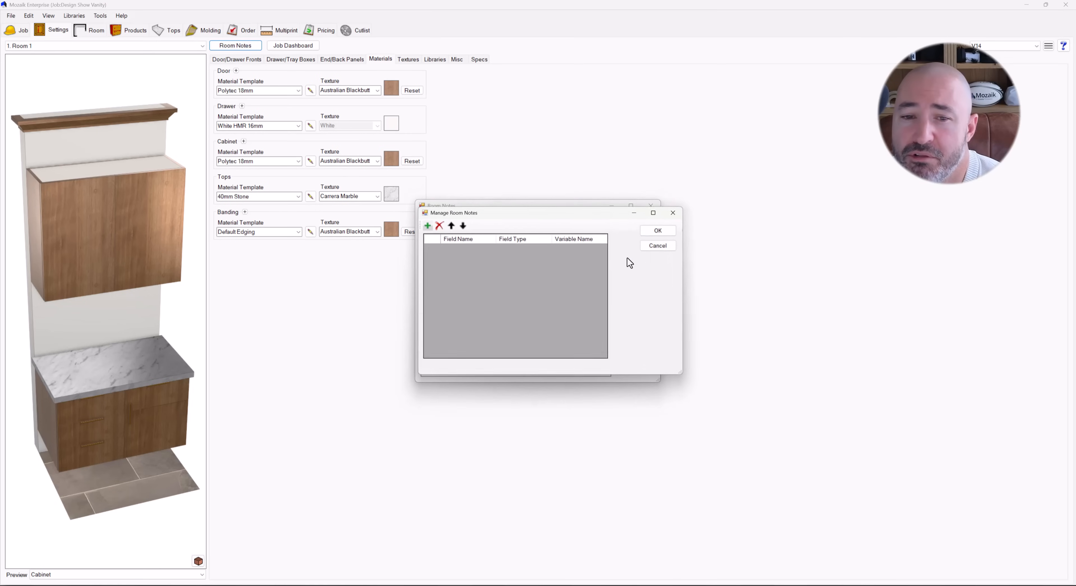
click(427, 225)
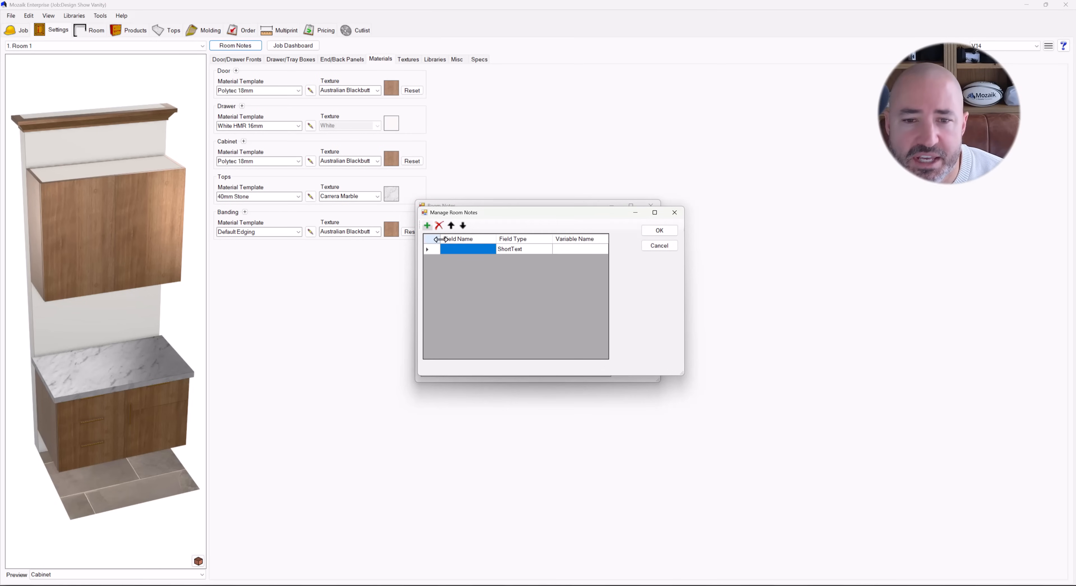
click(460, 249)
text(bbtb)
click(546, 248)
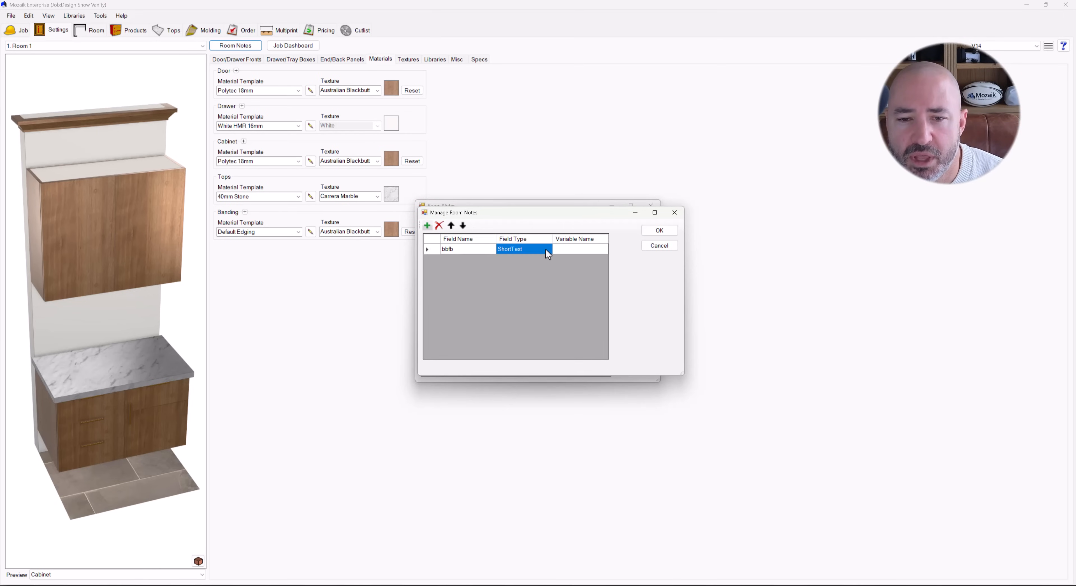
click(545, 251)
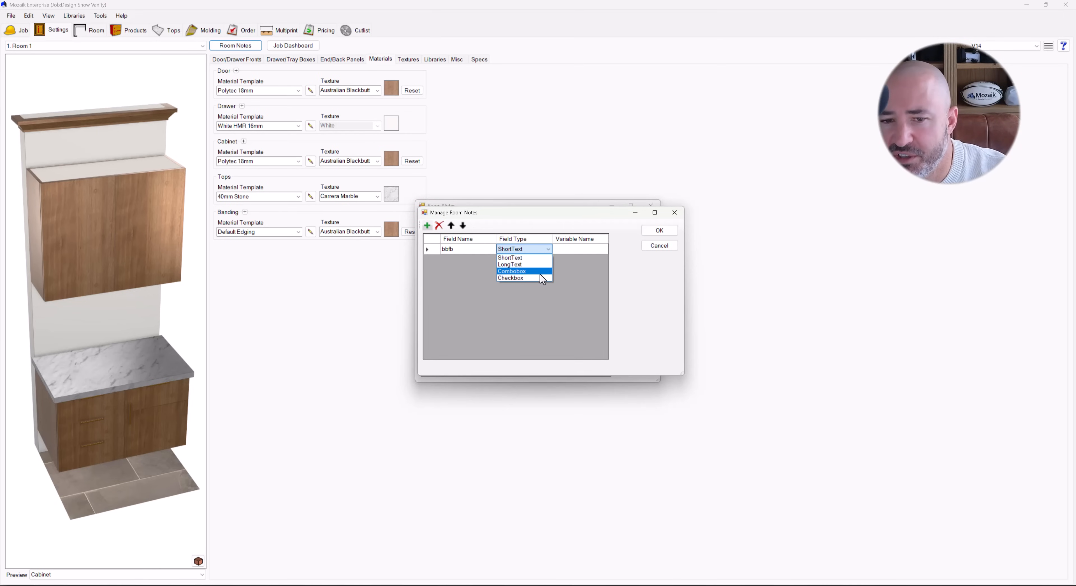
click(573, 273)
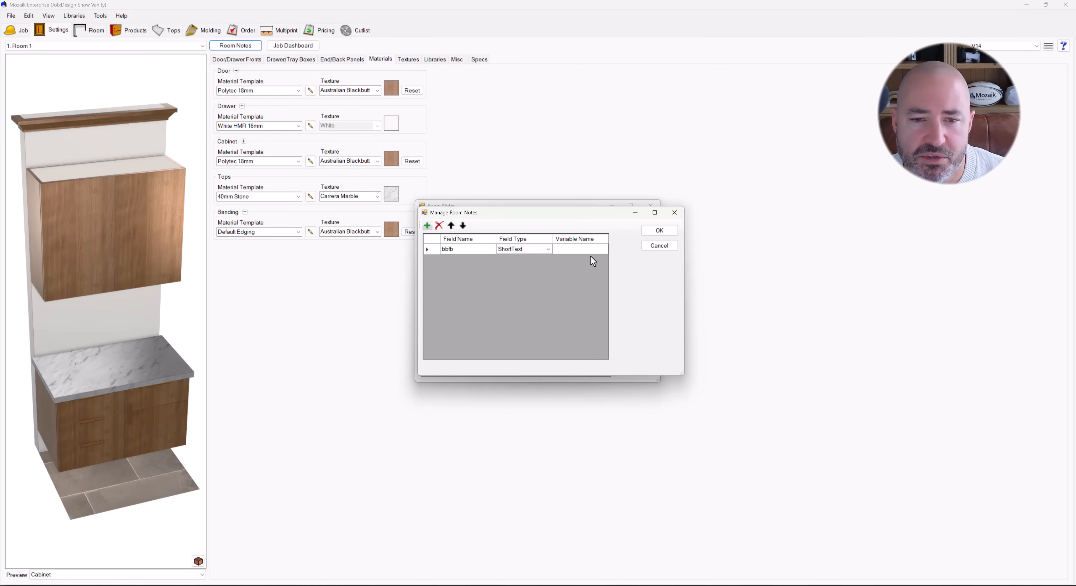
click(653, 246)
click(635, 240)
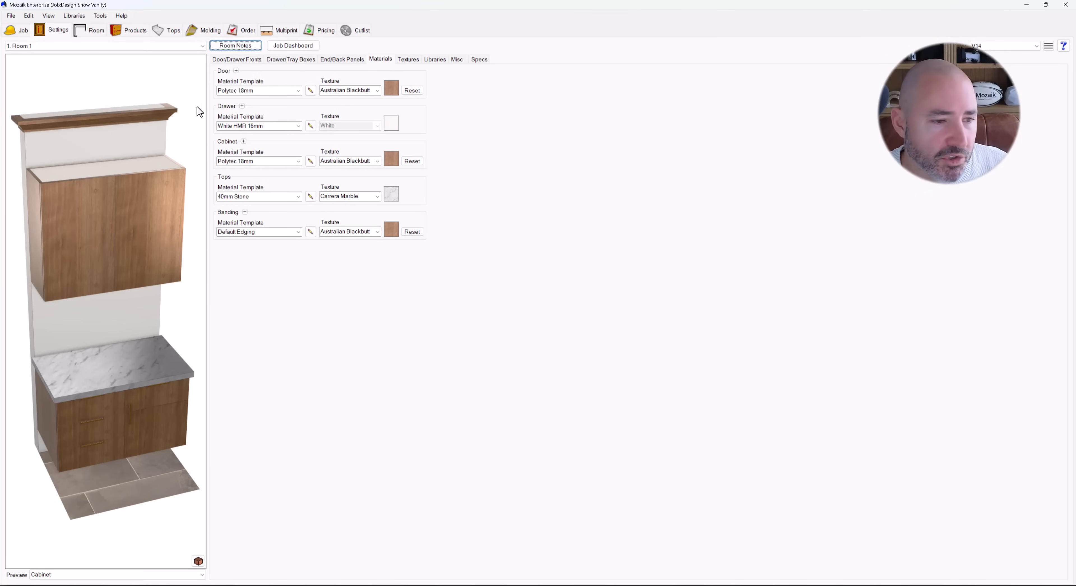
Place a note reading "xvfnbxgfcvncfghn" without a background on Room 1's floor plan below the vanity
click(129, 35)
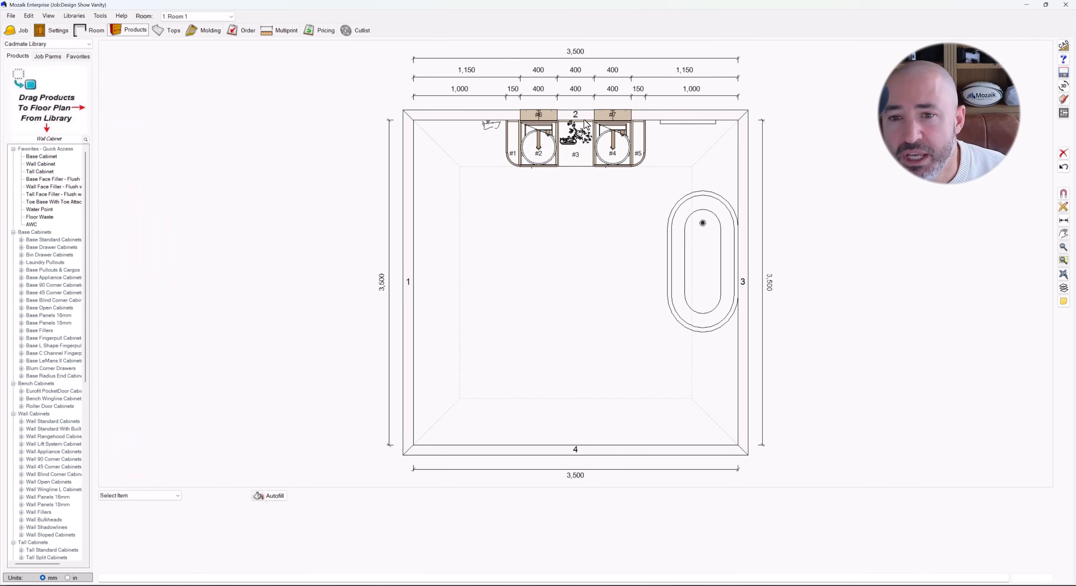
click(659, 116)
click(1064, 300)
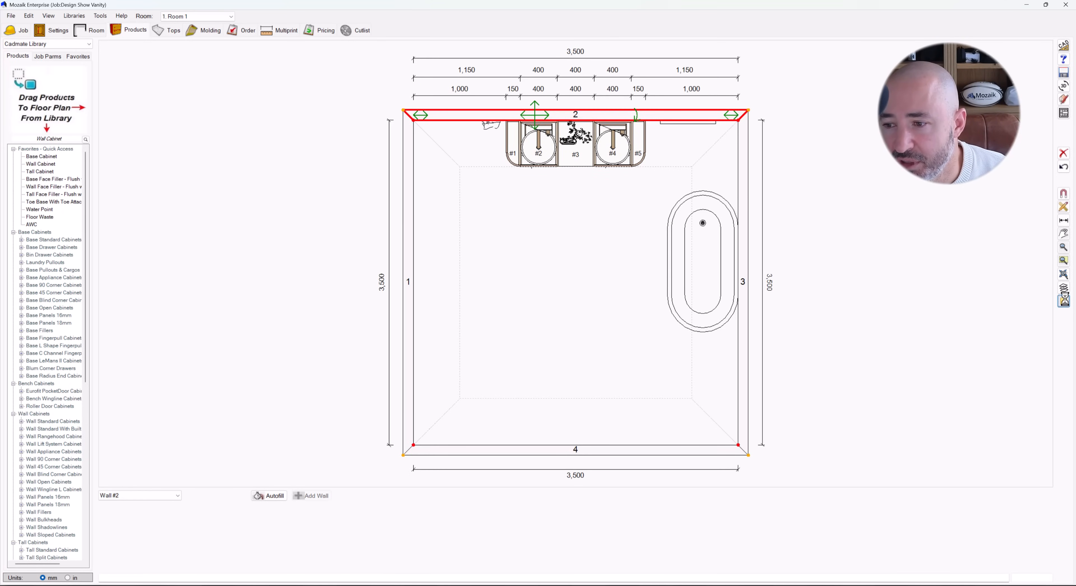
click(532, 230)
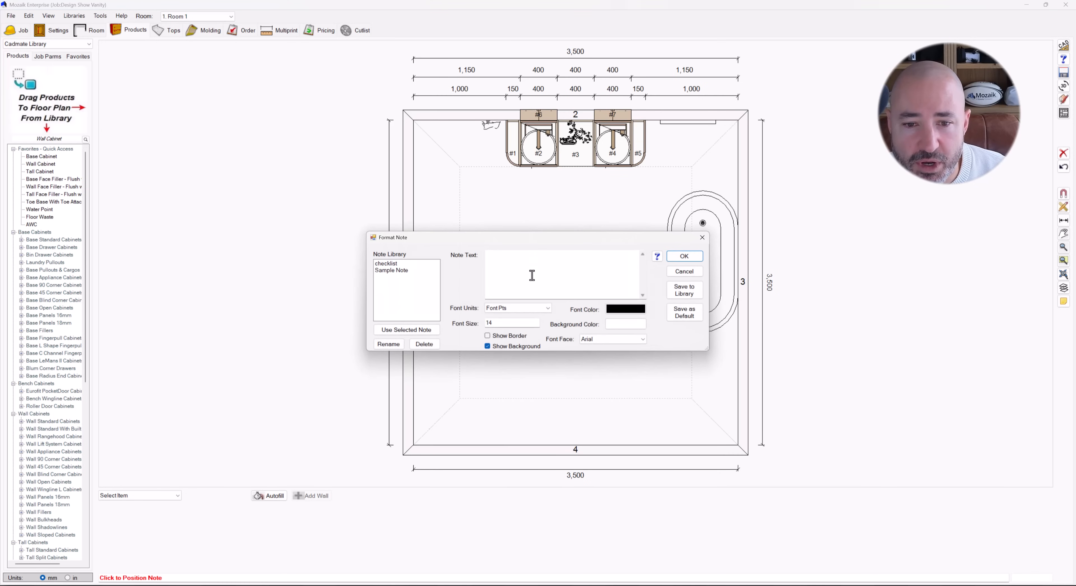
click(517, 350)
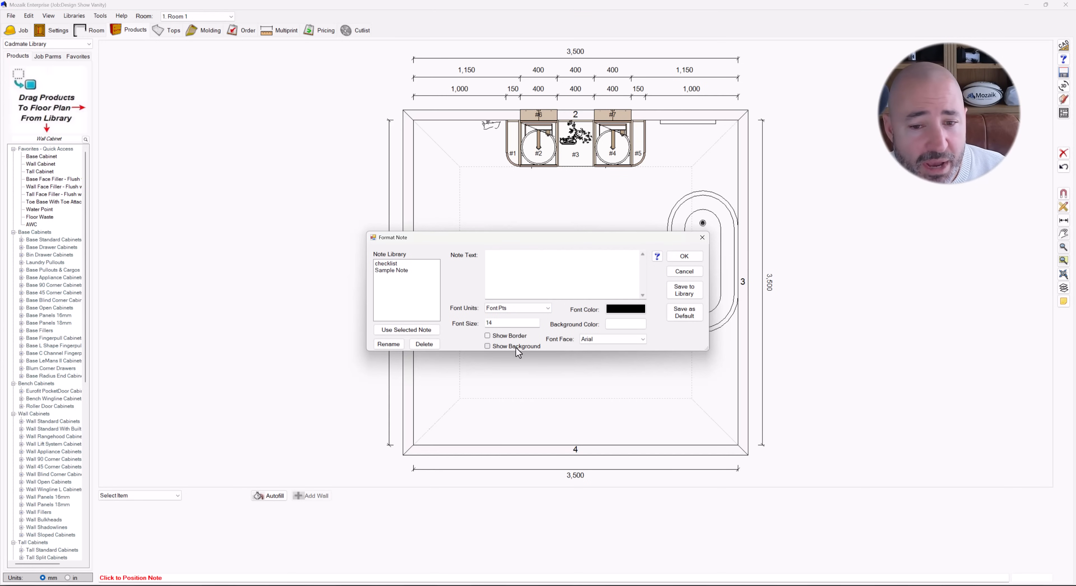
click(516, 346)
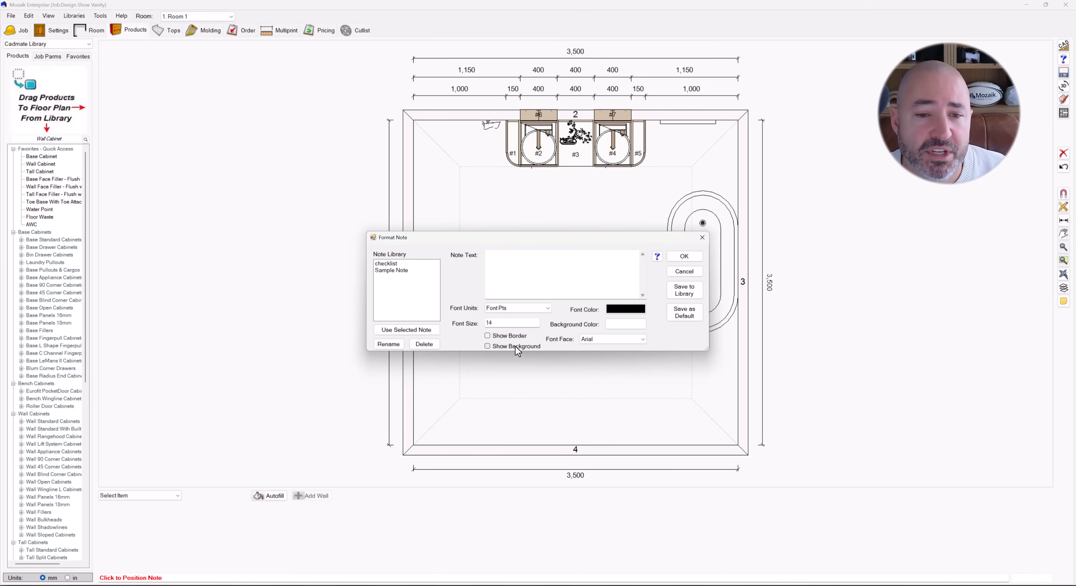
click(394, 264)
click(552, 274)
text(xvfnbxgfcvncfghn)
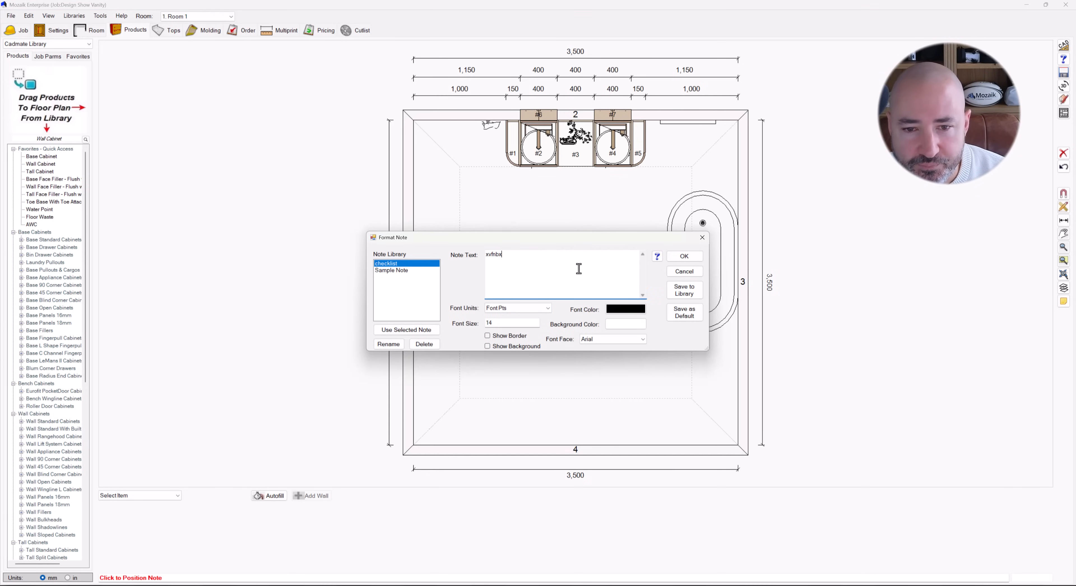
click(682, 258)
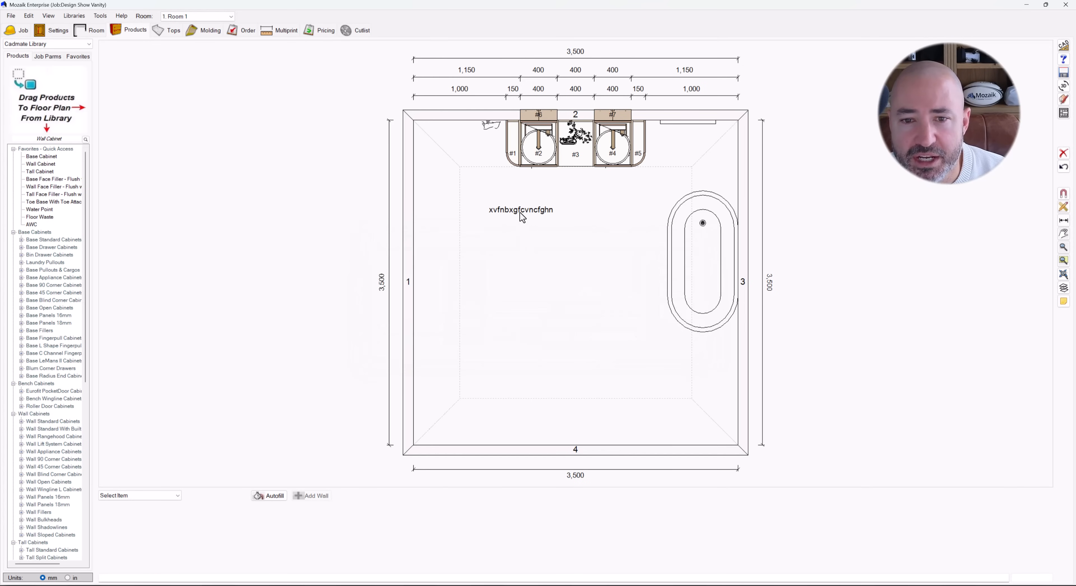
Give the floor plan note an orange background and move the note towards the middle of the room
drag(522, 213, 529, 260)
right_click(529, 261)
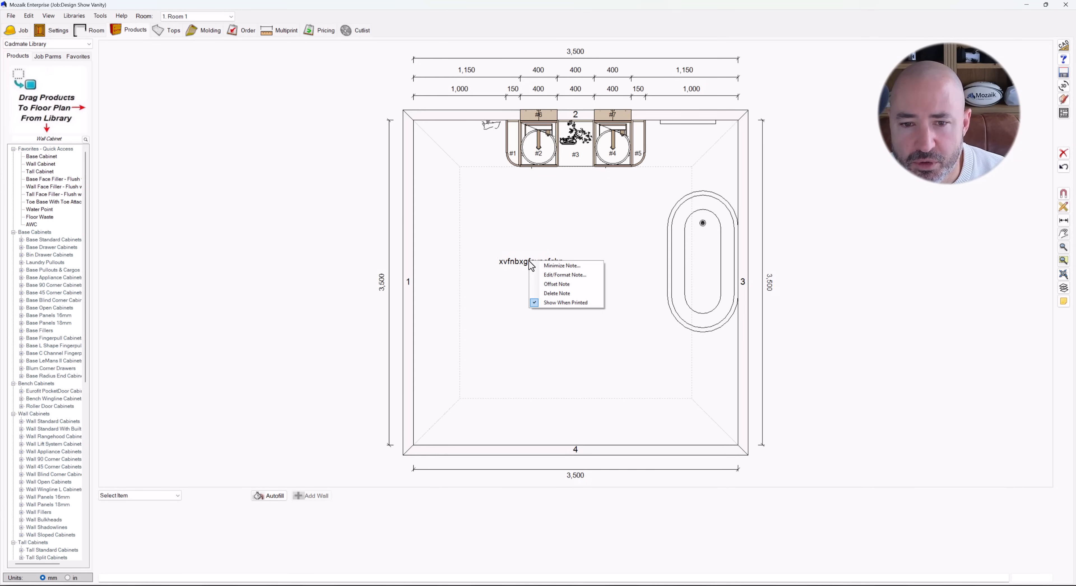
click(553, 276)
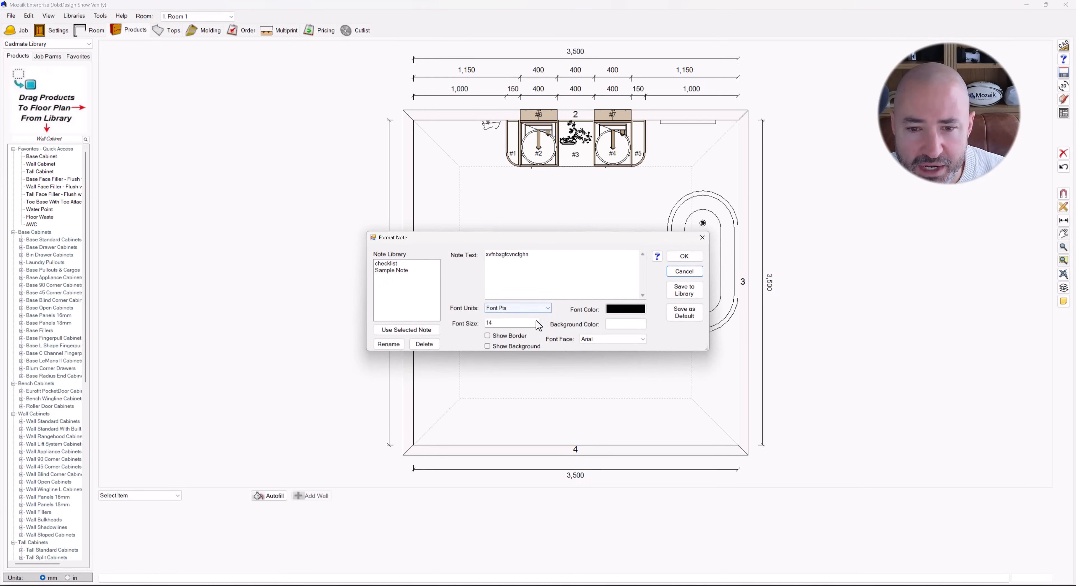
click(522, 346)
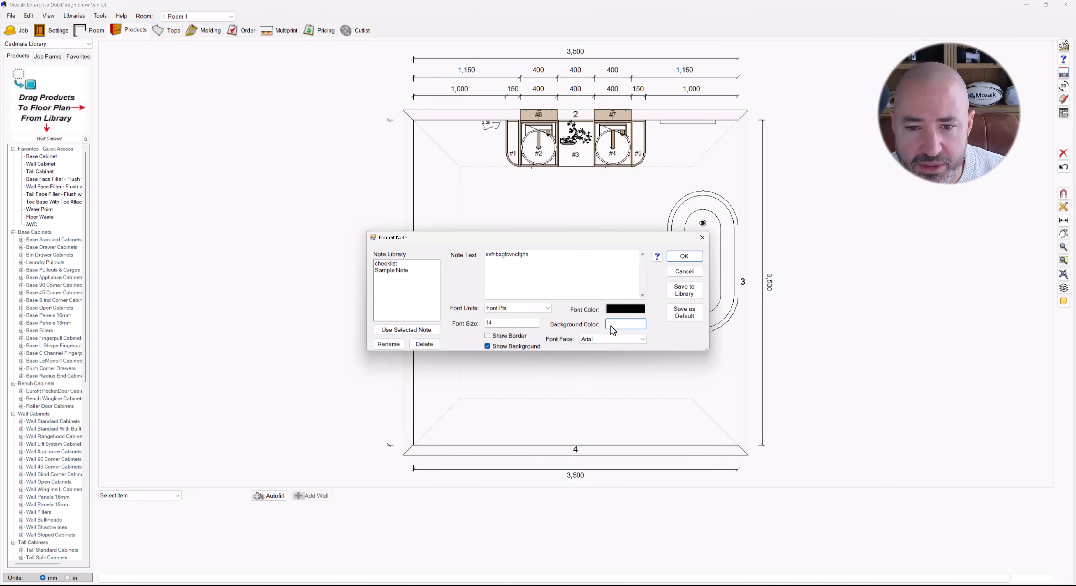
click(612, 325)
click(510, 194)
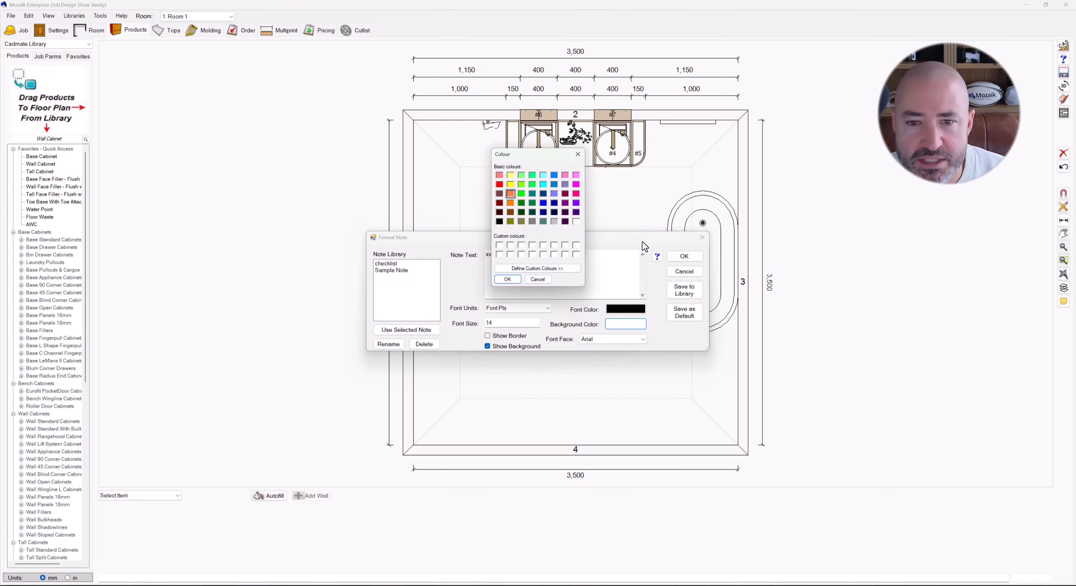
click(507, 279)
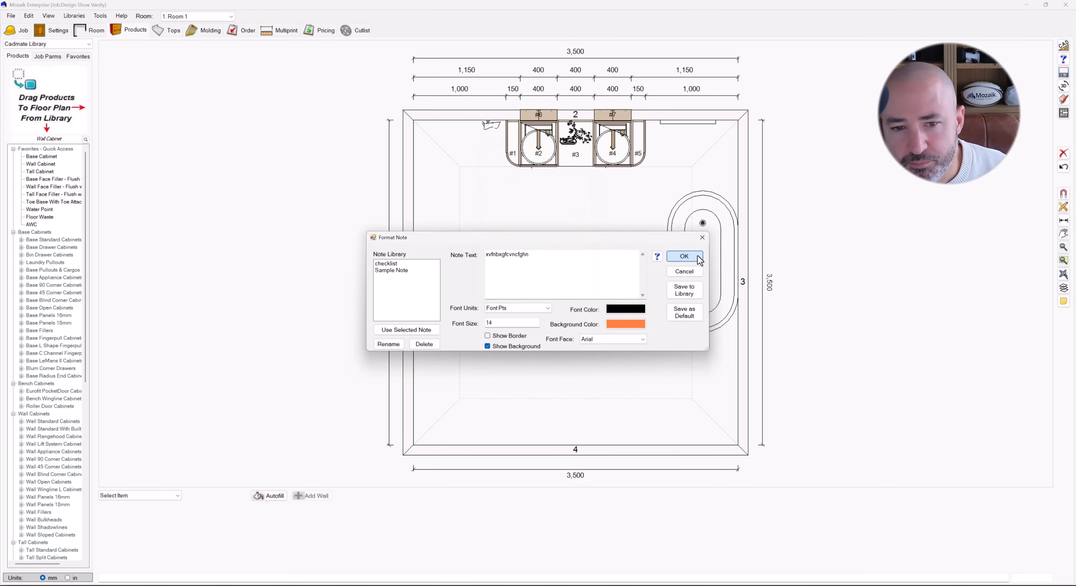
click(684, 256)
drag(550, 270, 612, 261)
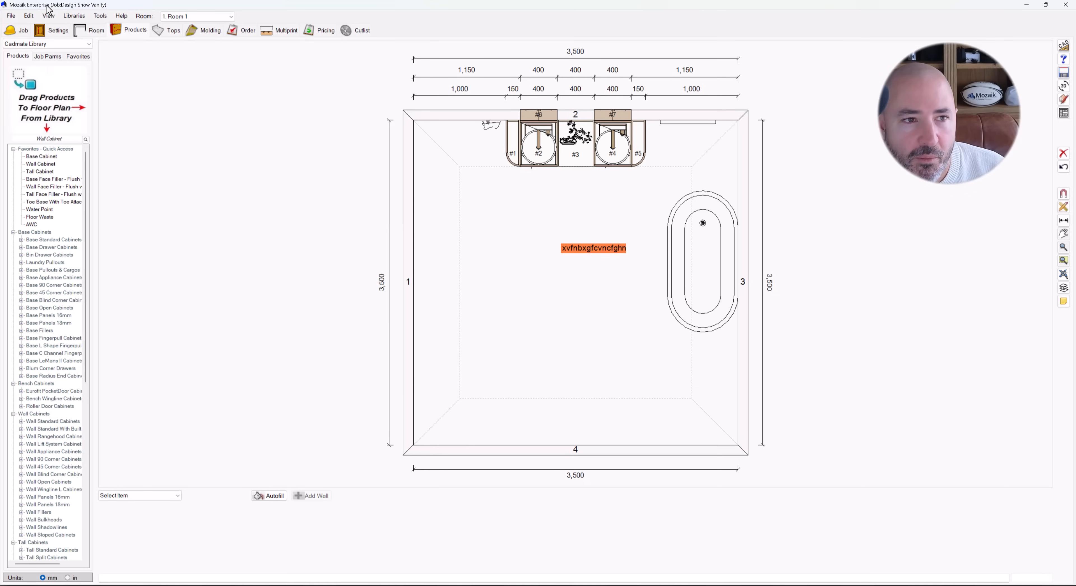
Examine the Nested Label 100x73 template and its available part and sheet drawings in the label editor
click(11, 15)
mouse_move(50, 84)
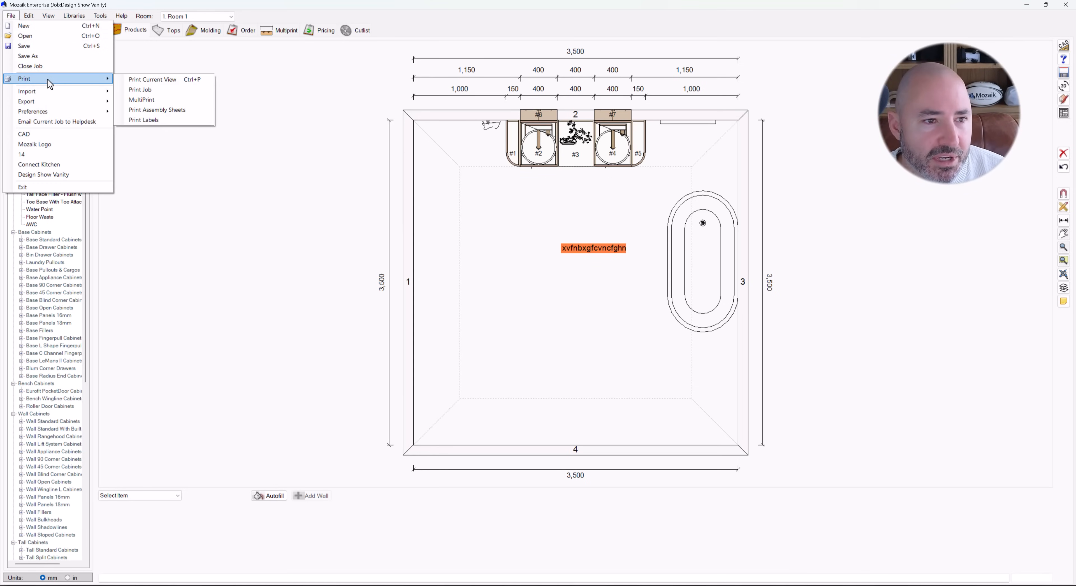
click(138, 120)
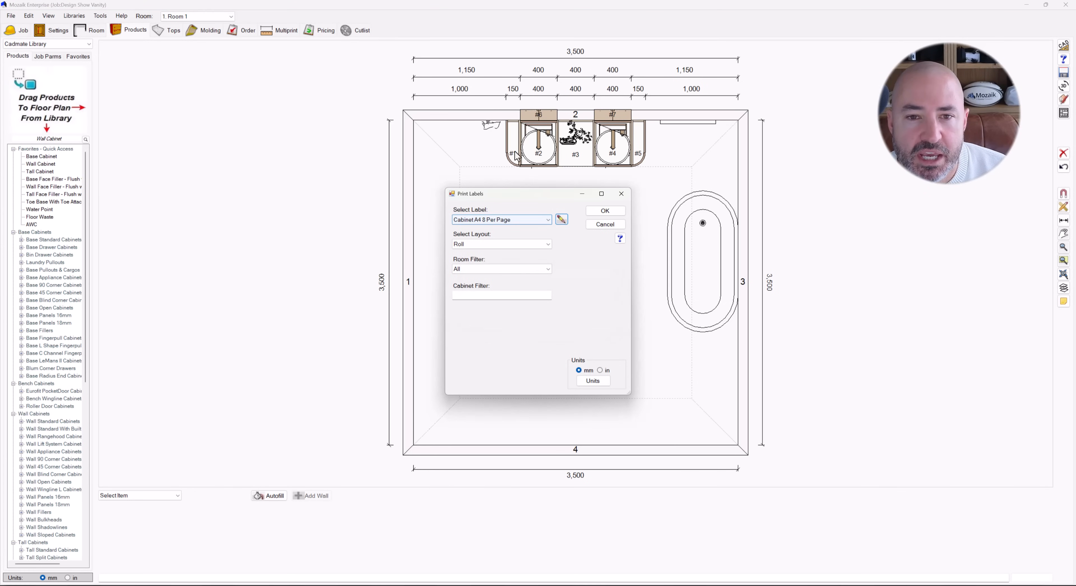
click(562, 219)
click(469, 147)
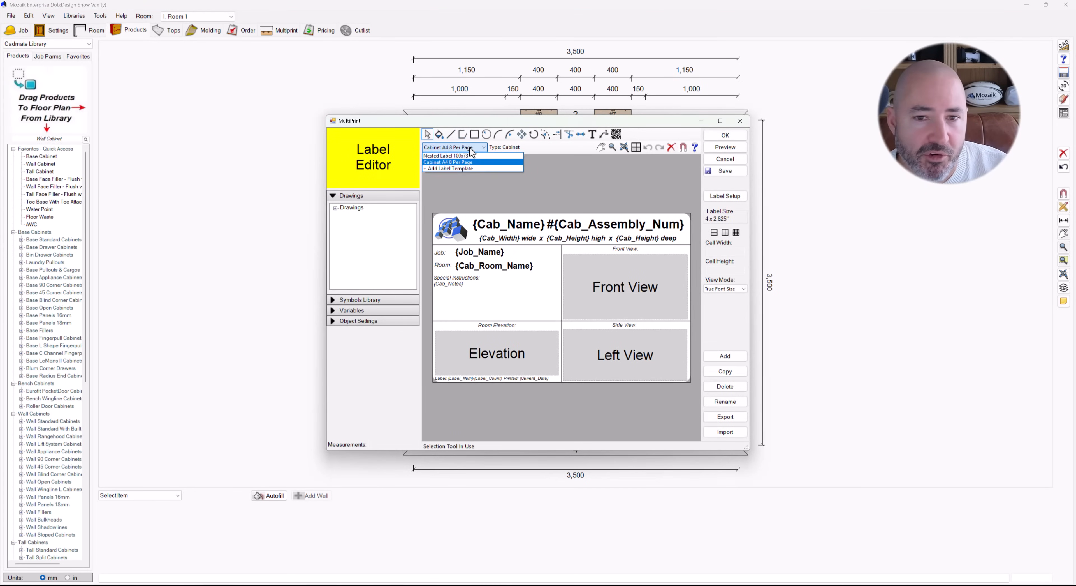
click(453, 156)
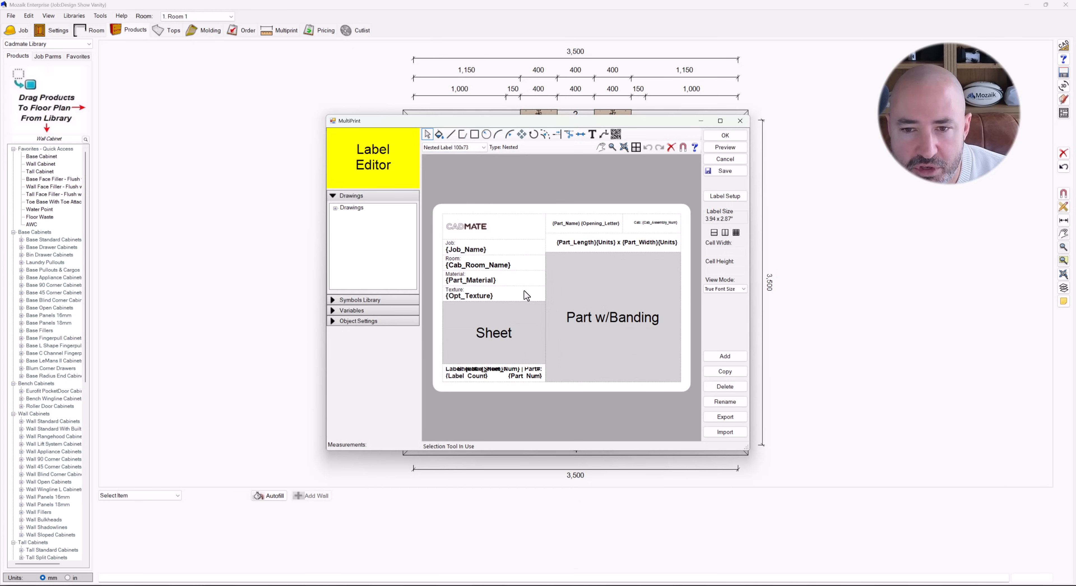
click(335, 208)
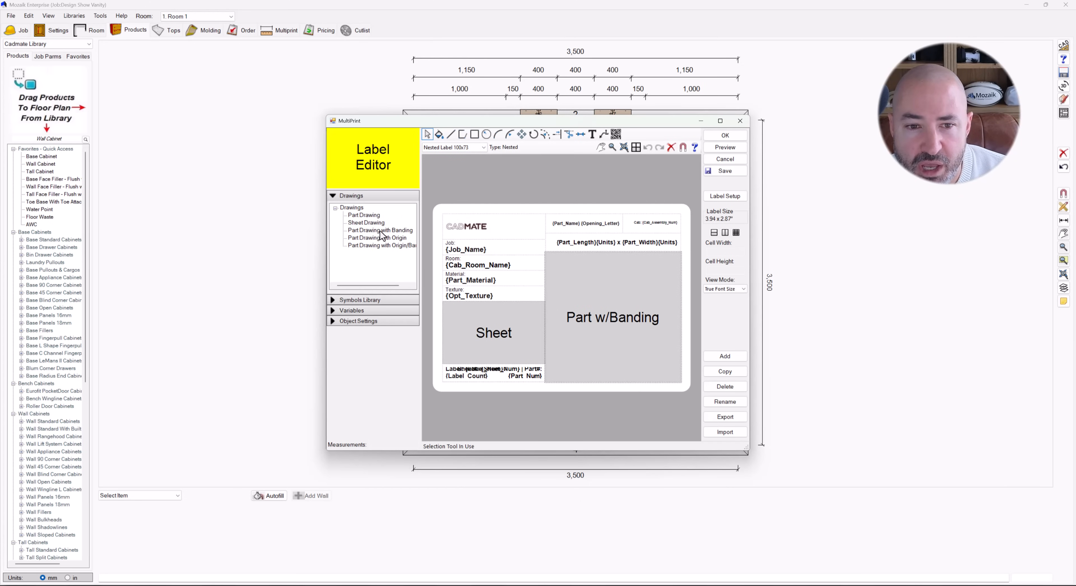
click(600, 332)
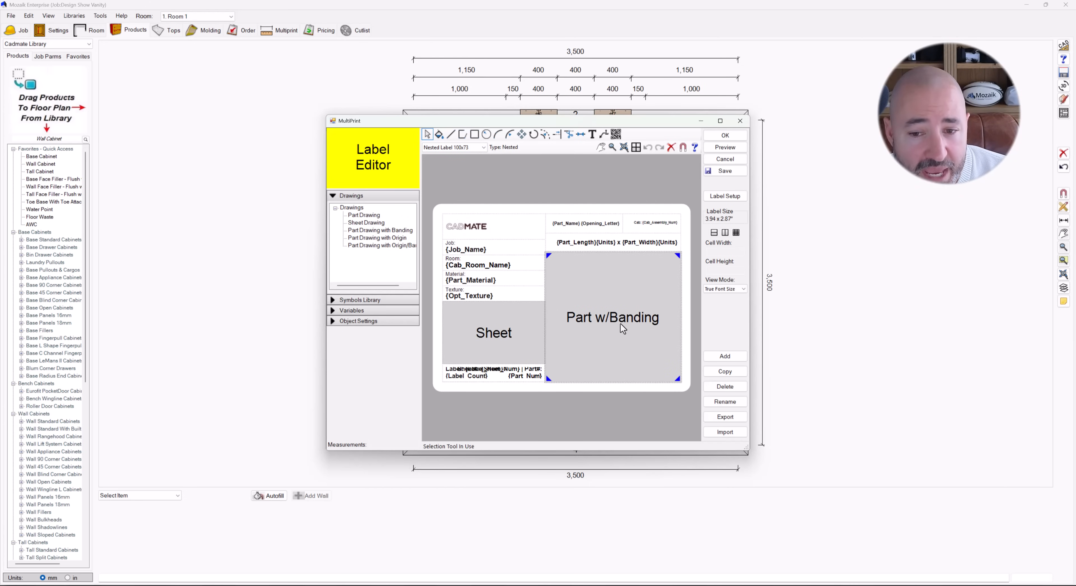
click(733, 137)
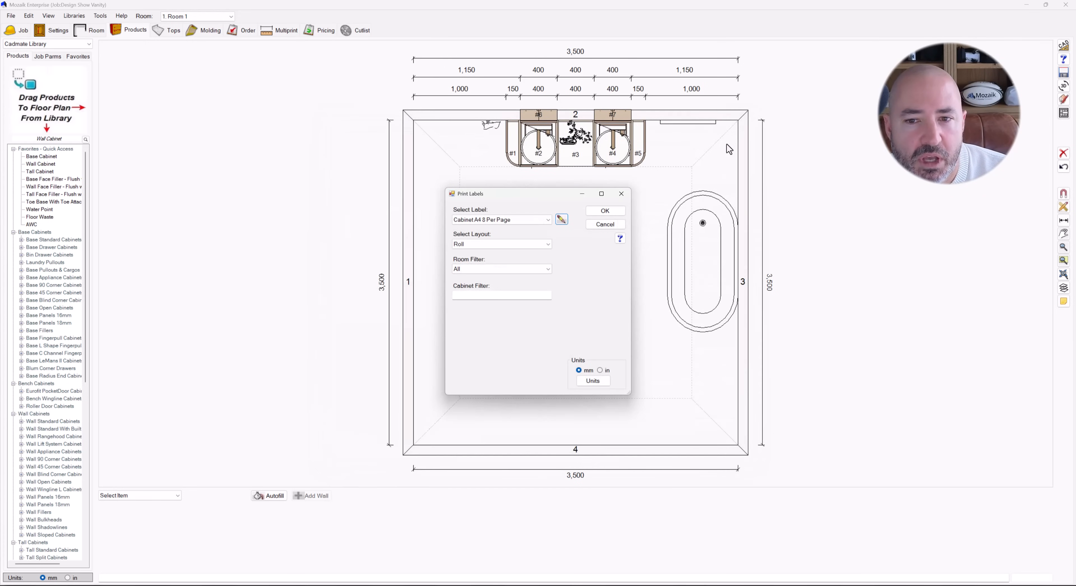
Bring up the print dialog for the Cabinet A4 8 Per Page labels in Roll layout and cancel the label printing
click(623, 214)
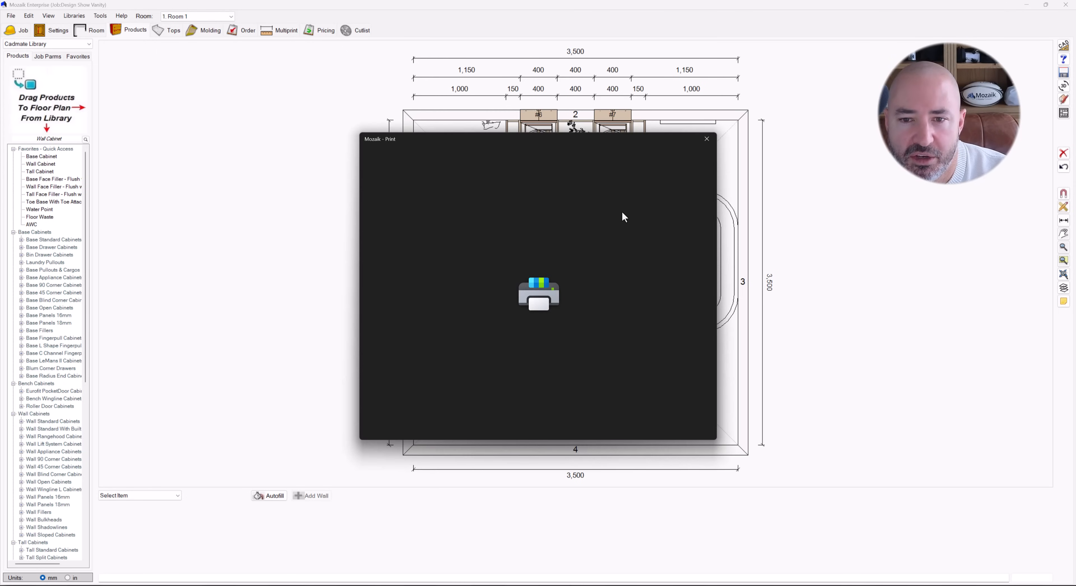
click(684, 424)
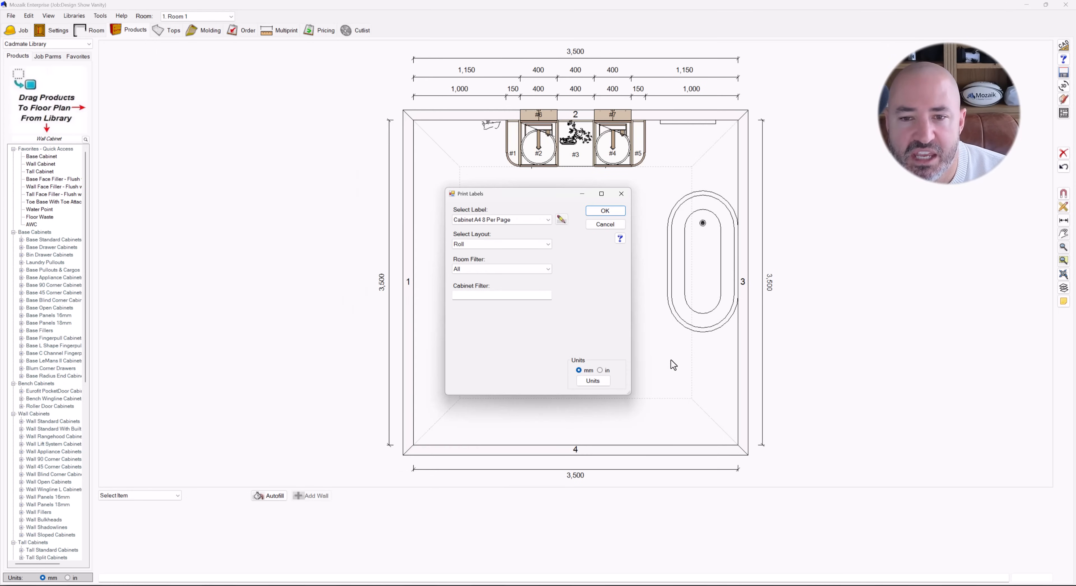
click(608, 228)
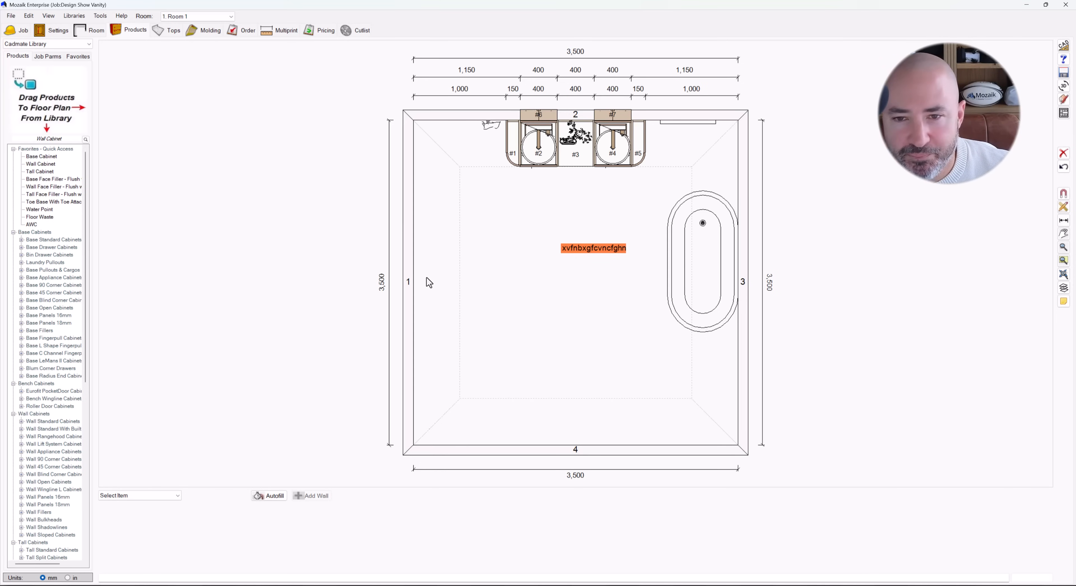
scroll(430, 282, down, 2)
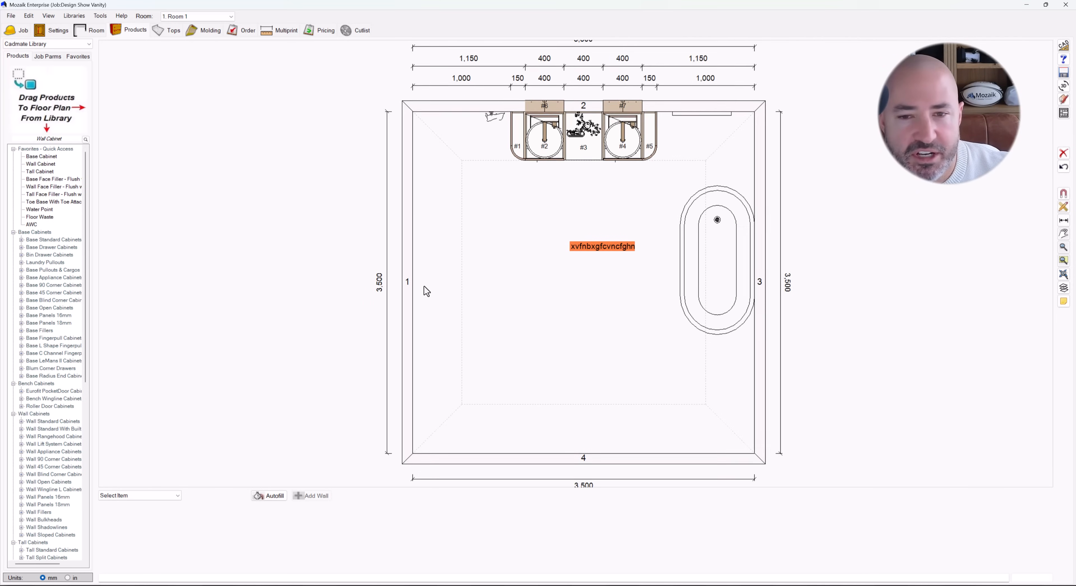